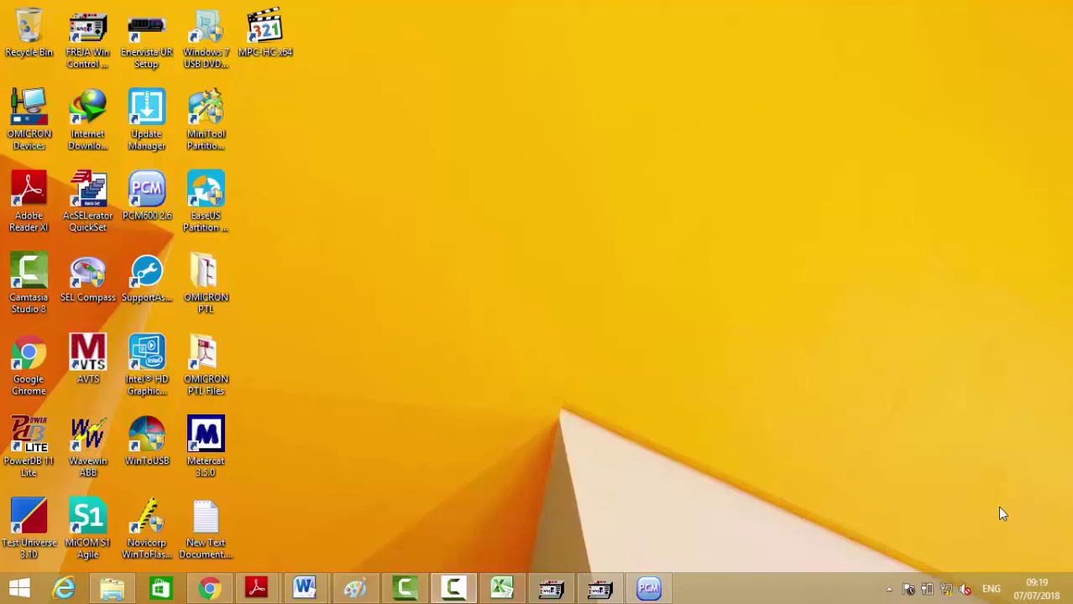
Switch to PCM600 and review the ZMRPSB: 1 power swing detection parameters of the RED670
click(650, 587)
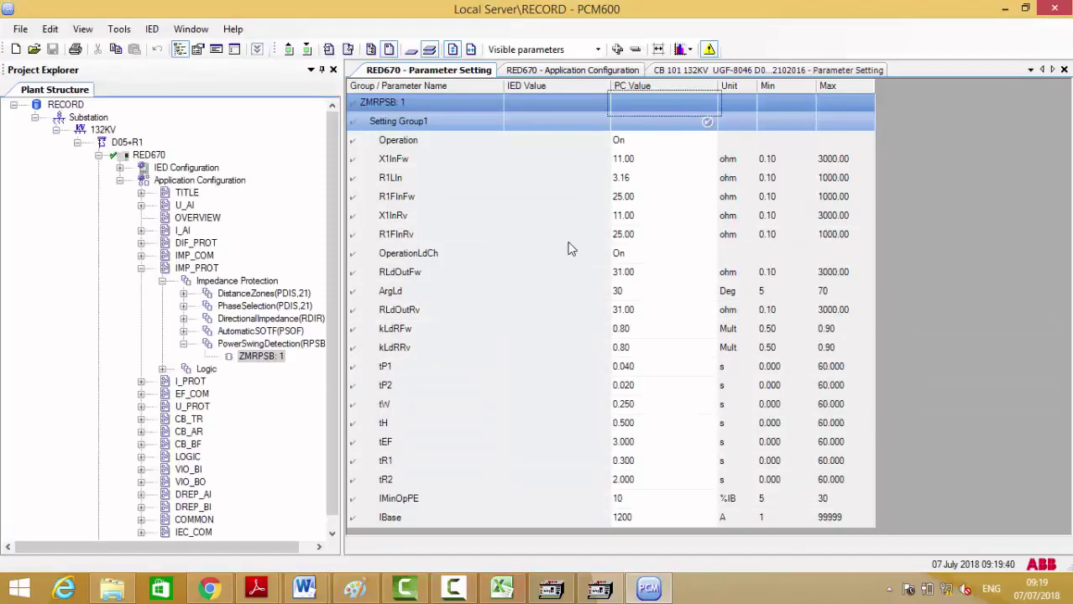
click(657, 498)
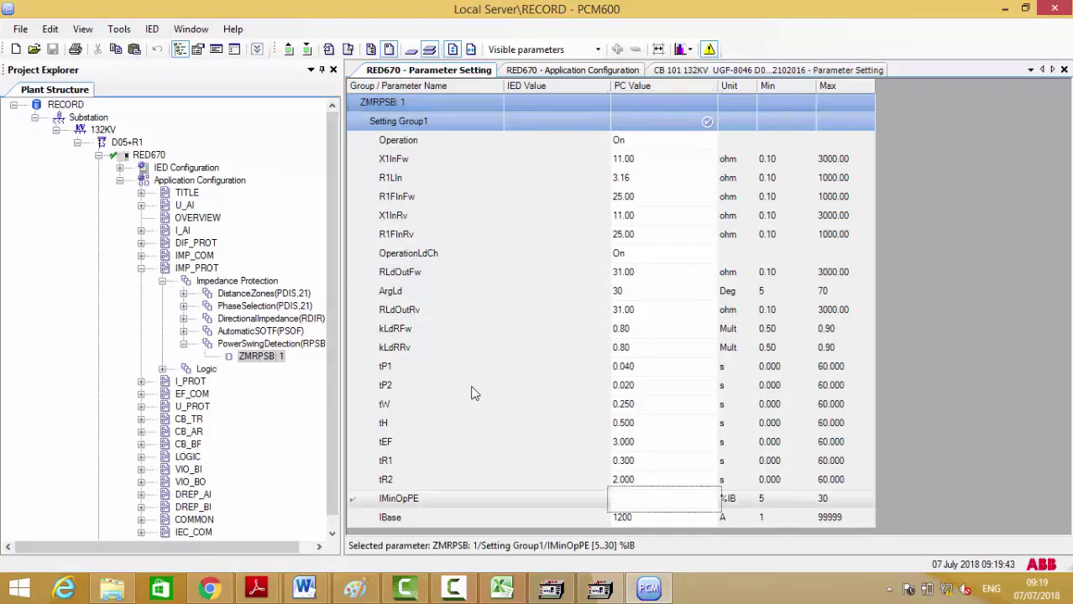
click(242, 285)
click(263, 361)
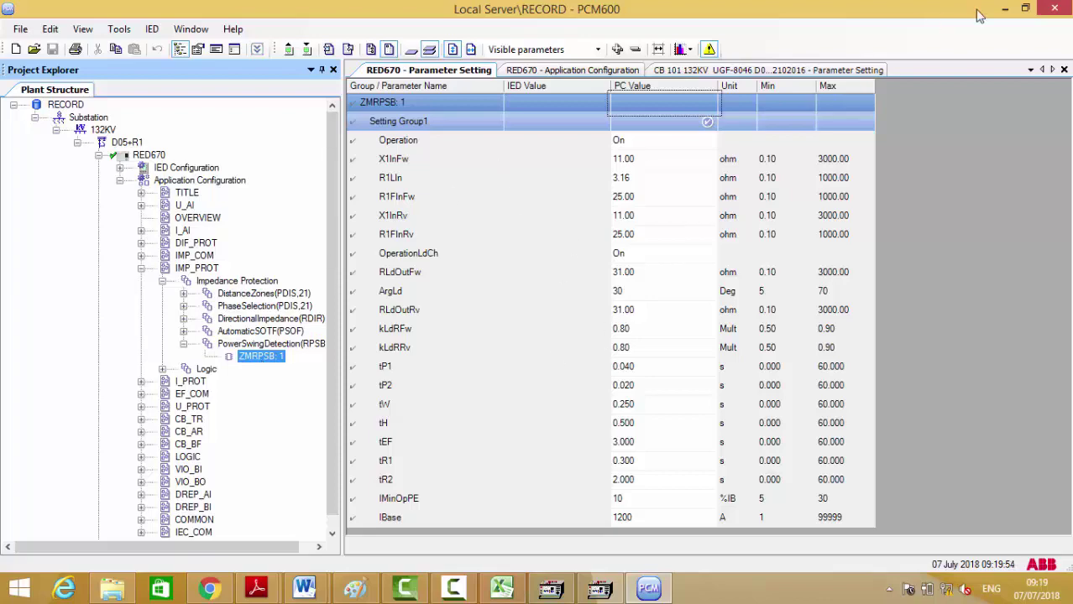
click(1005, 8)
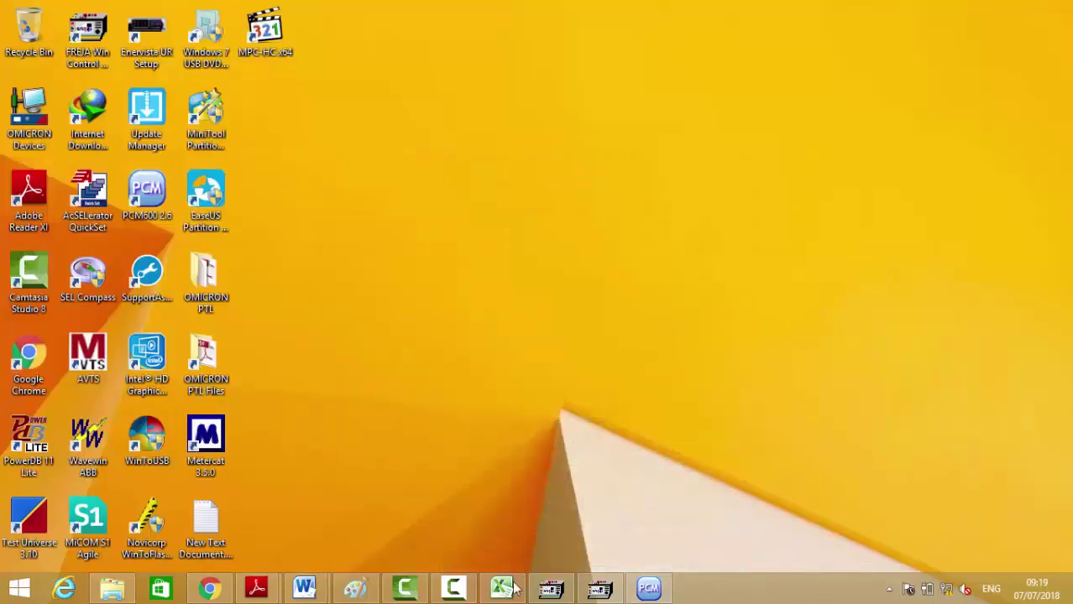
Switch to the REL670 GRAPHS.xls workbook in Excel and check the PSB setting values in rows 73 to 82
click(503, 589)
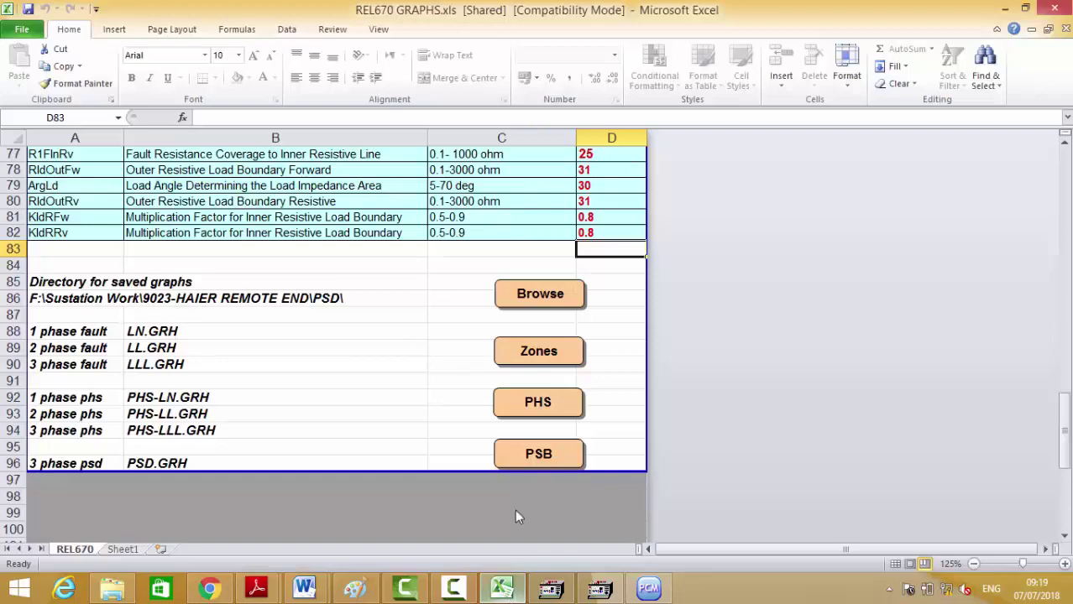
click(1066, 192)
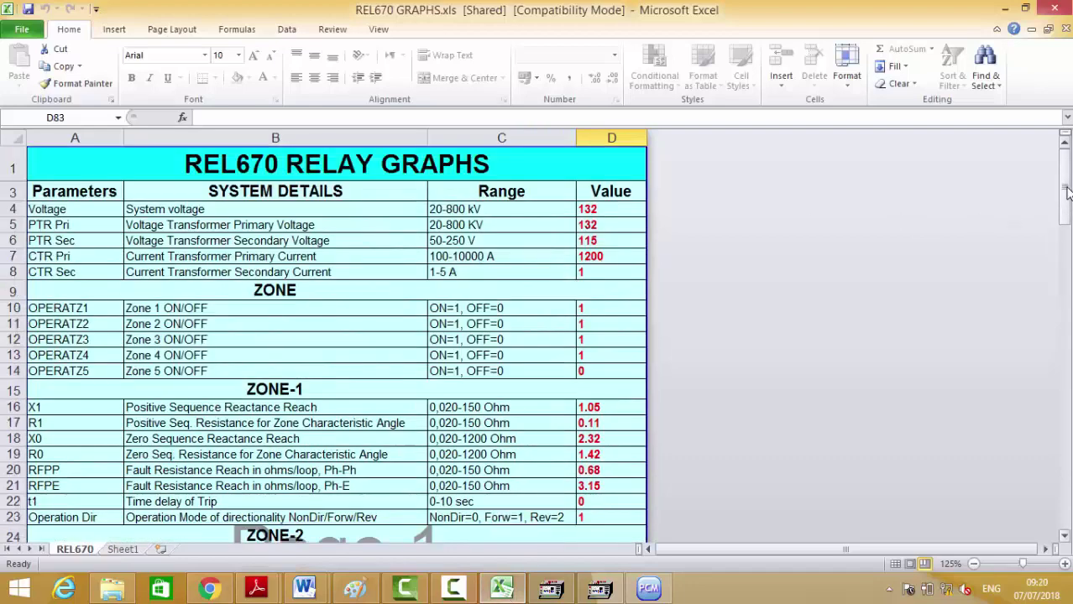
drag(1066, 191, 1066, 432)
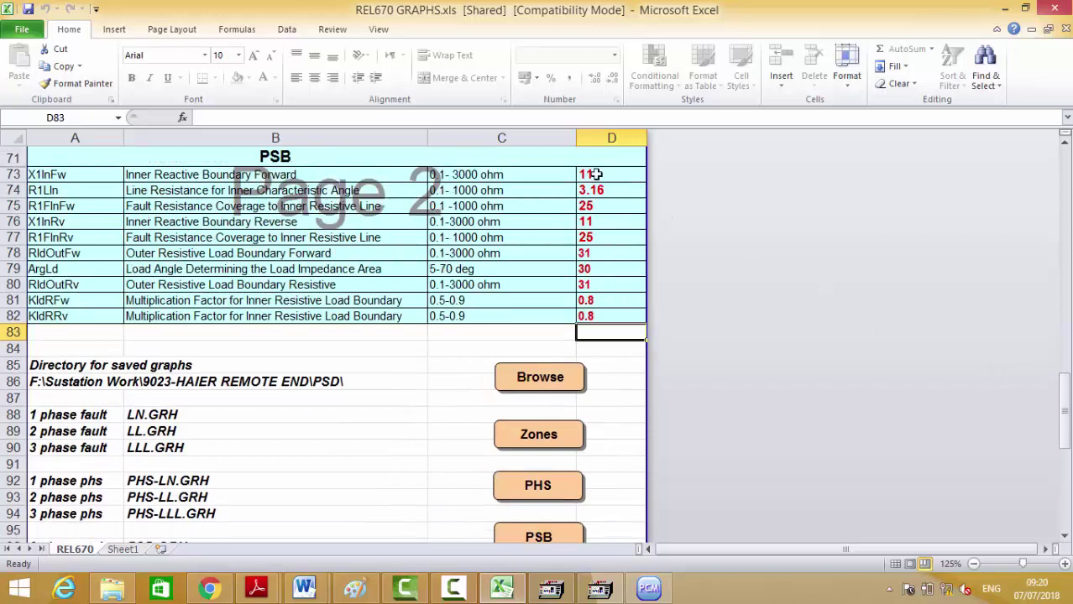
drag(598, 174, 592, 317)
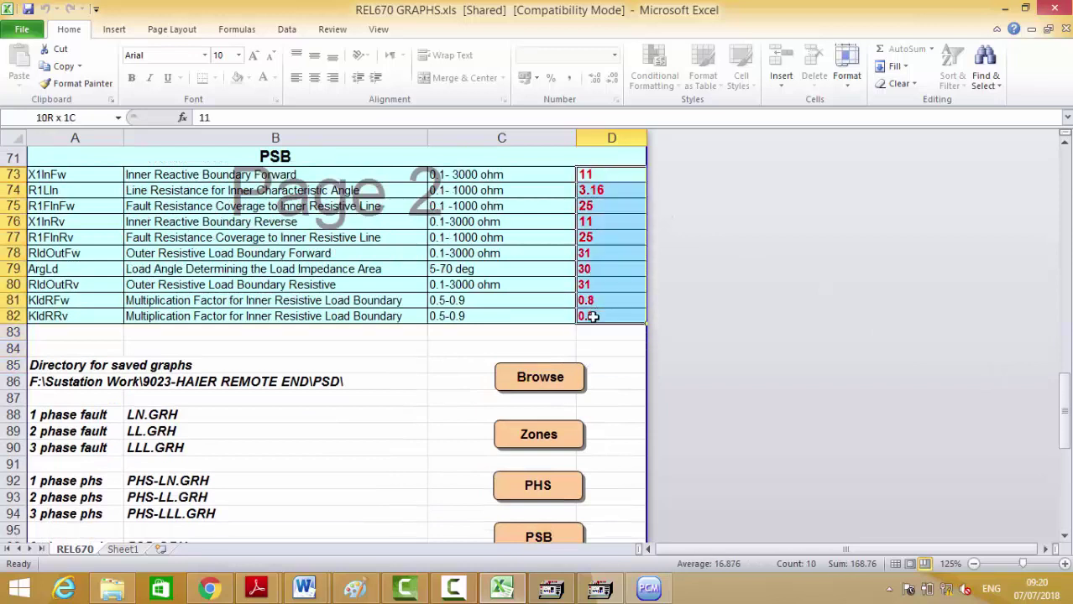
click(593, 316)
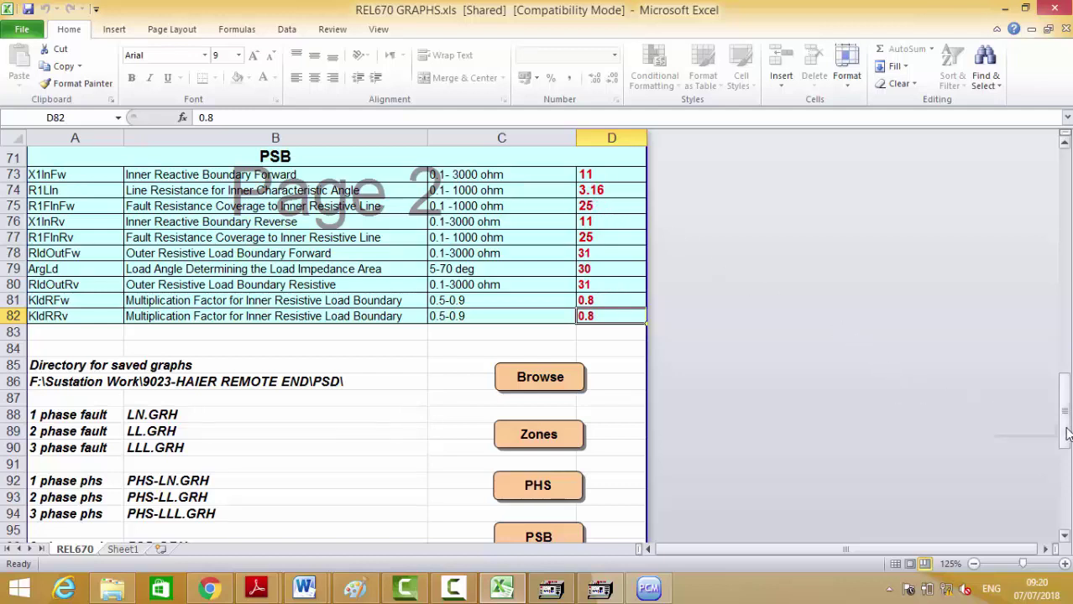
drag(1066, 433, 1066, 436)
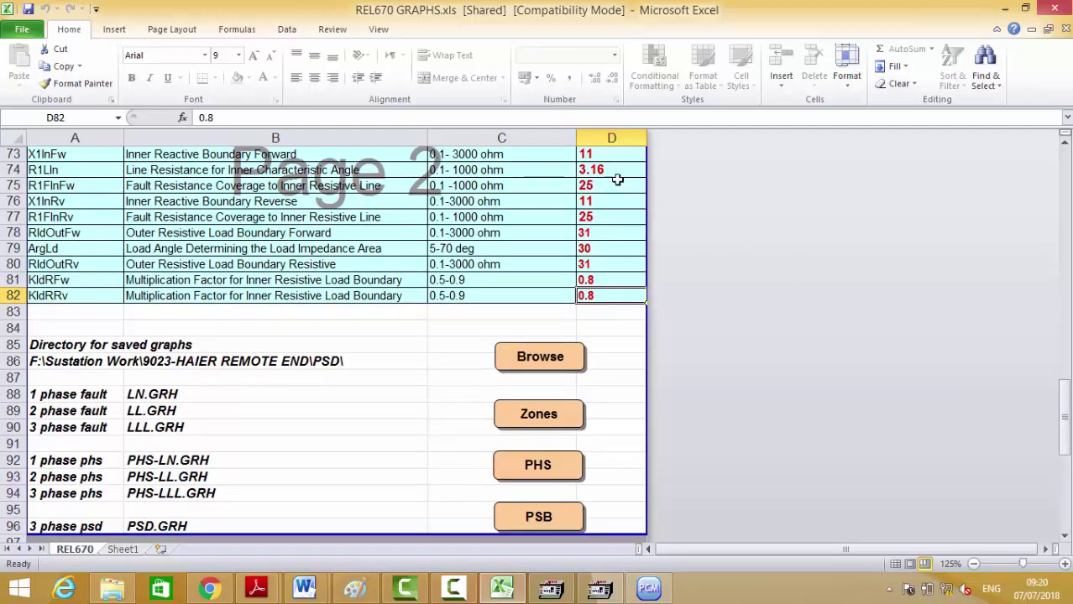
Choose the PSD folder as the graph save directory using the file name PSD1, and generate the PSB graph
click(535, 367)
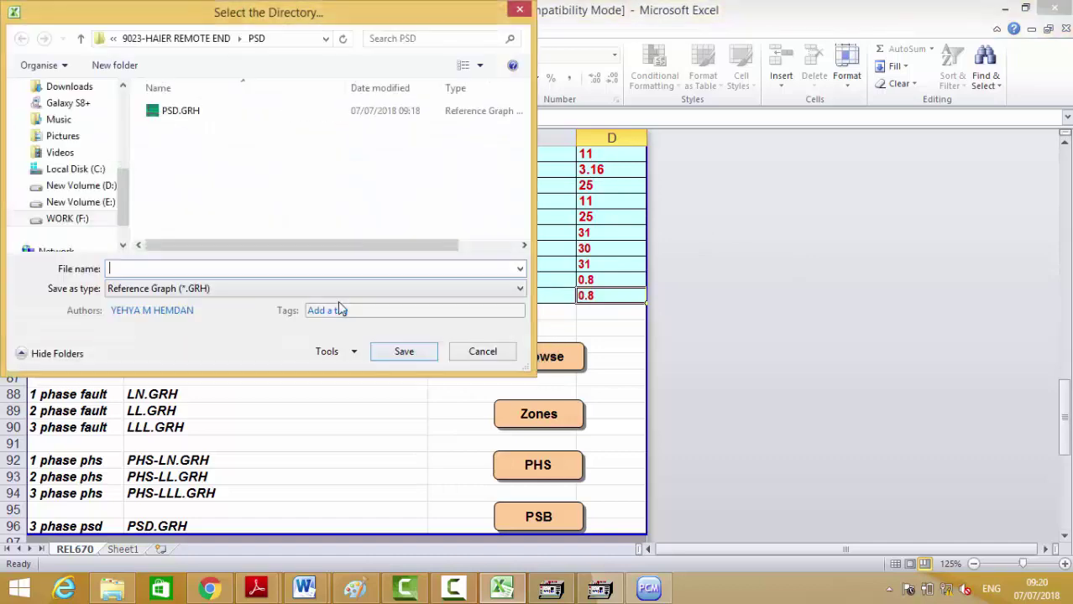
text(PS)
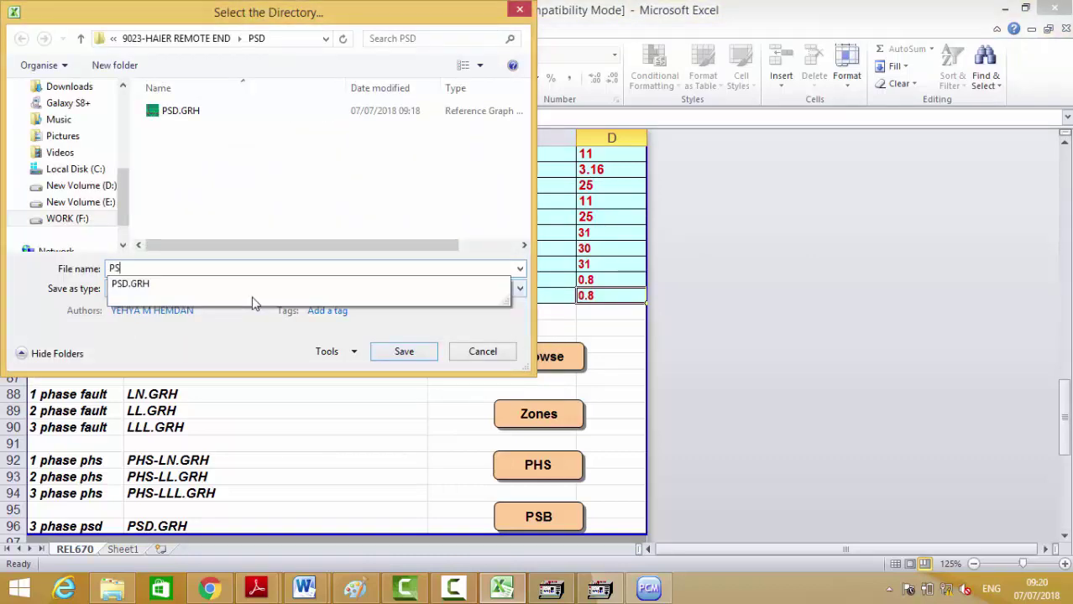
text(D1)
click(389, 353)
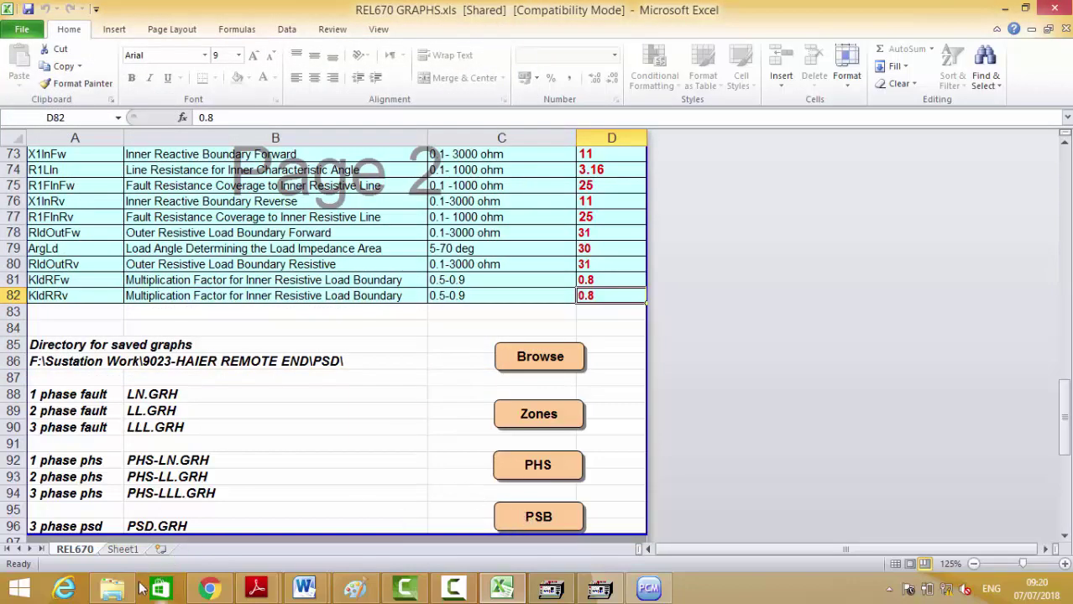
Switch to File Explorer, delete PSD.GRH from the PSD folder, and go back to the 9023-HAIER REMOTE END folder
click(112, 587)
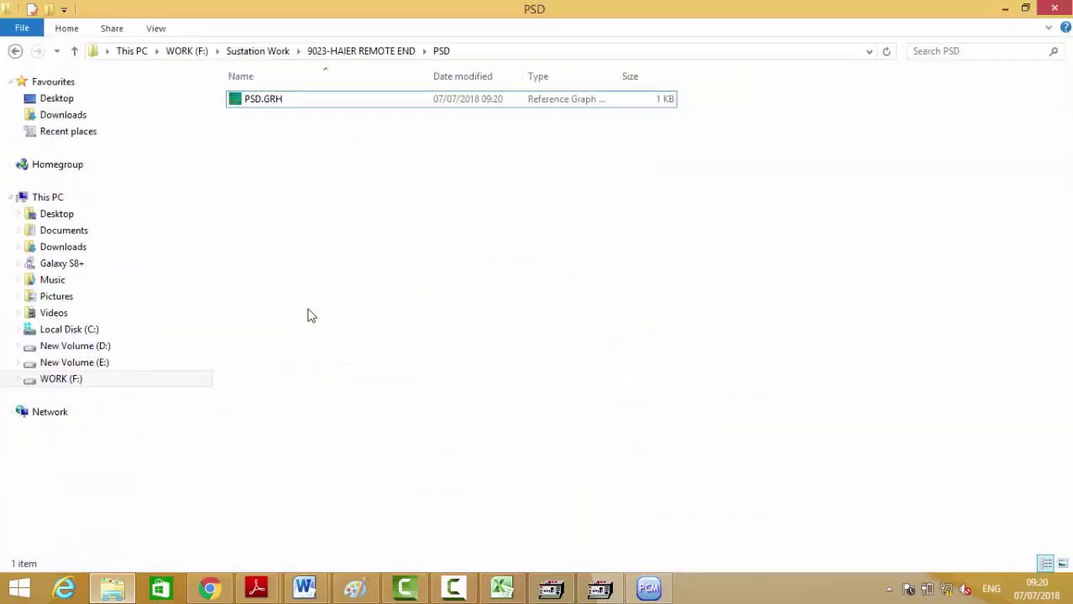
click(367, 52)
double_click(297, 149)
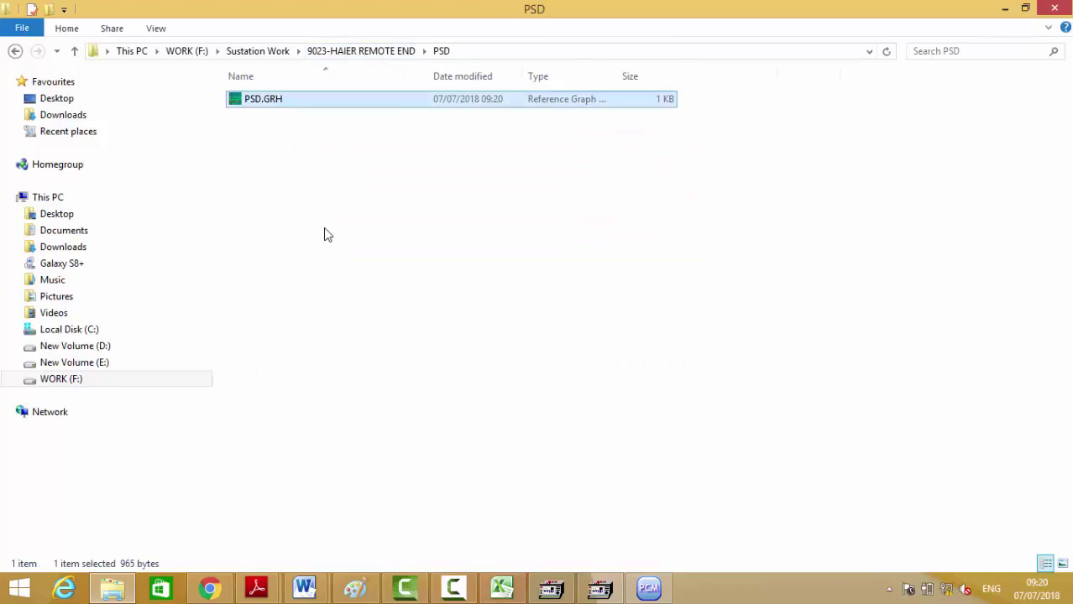
key(Delete)
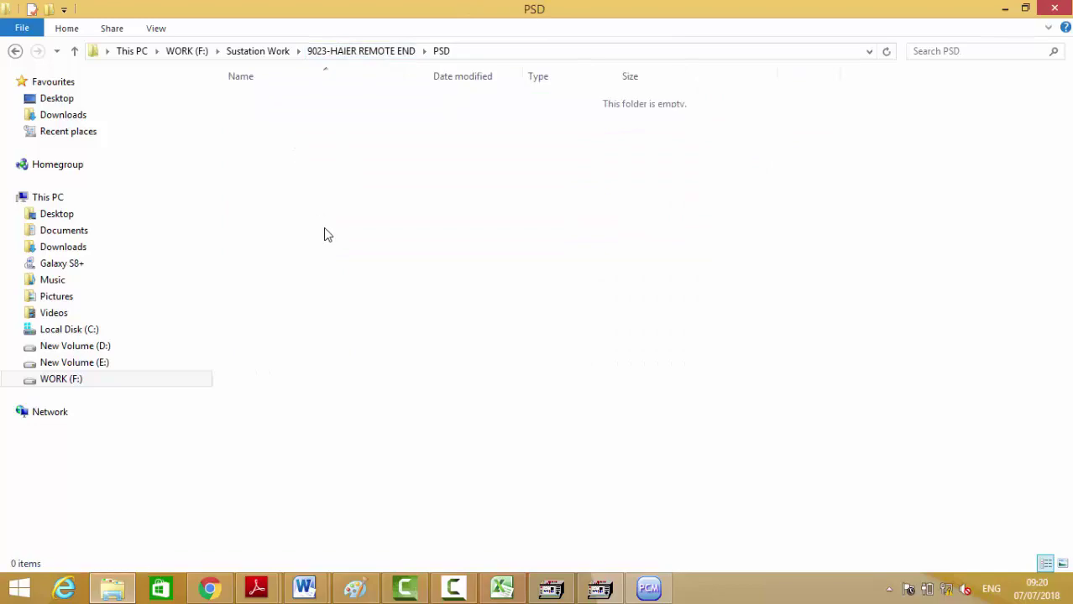
click(359, 52)
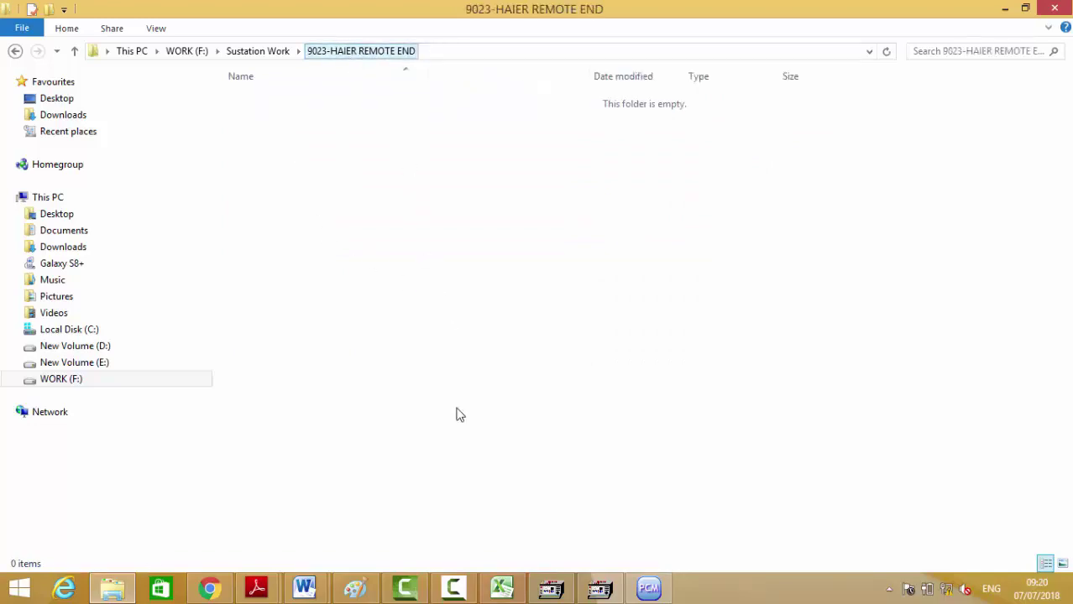
Back in the Excel workbook, choose the PSD folder as save directory with the file name PSD, and generate the PSB graph
click(501, 588)
click(518, 356)
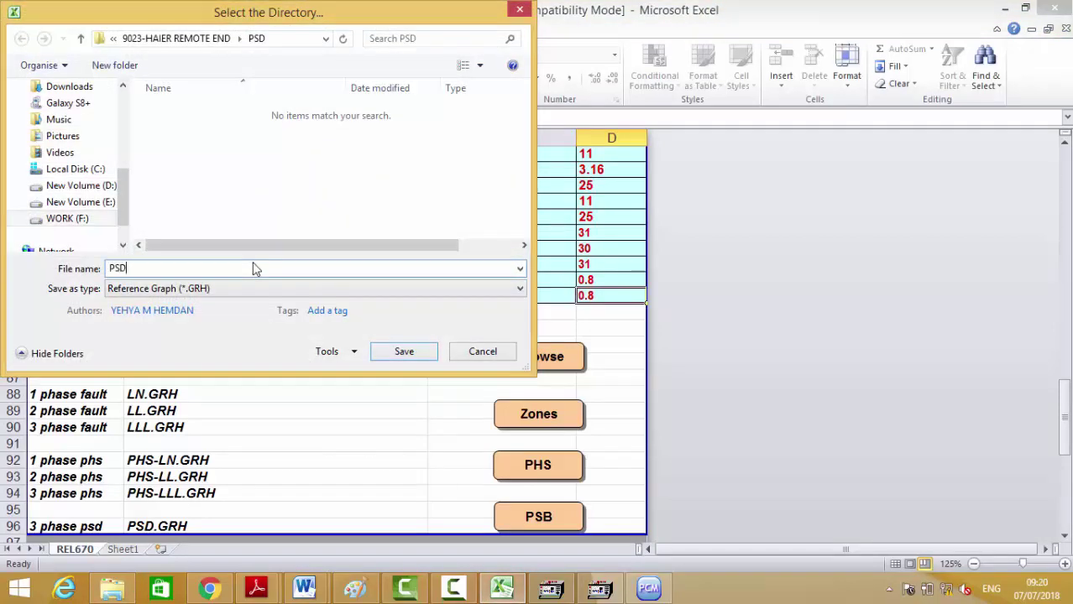
click(398, 353)
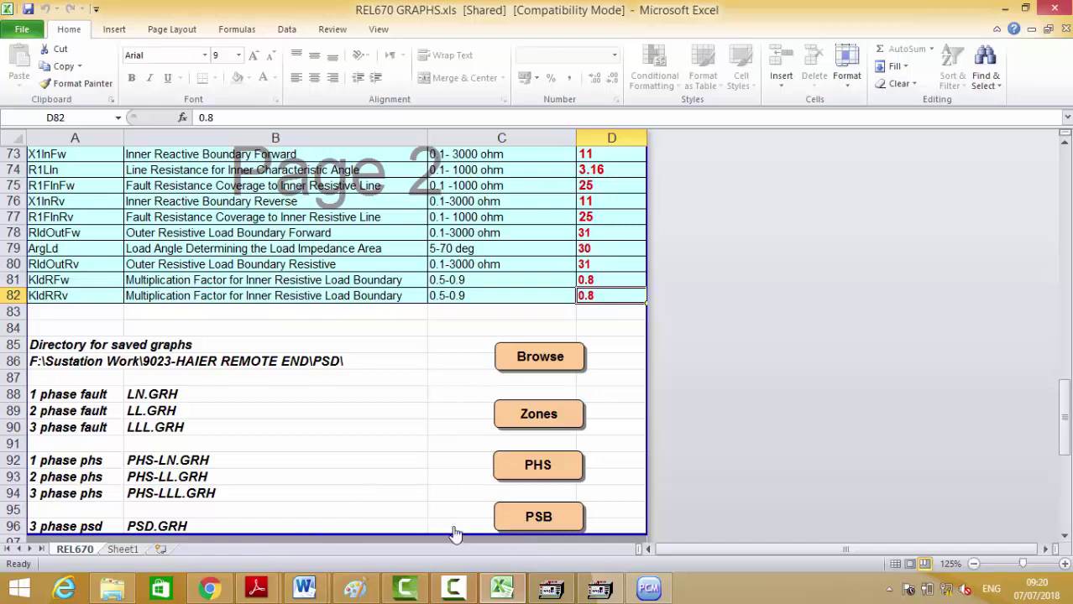
Switch to File Explorer and check the PSD folder for the generated PSD.GRH file
click(112, 590)
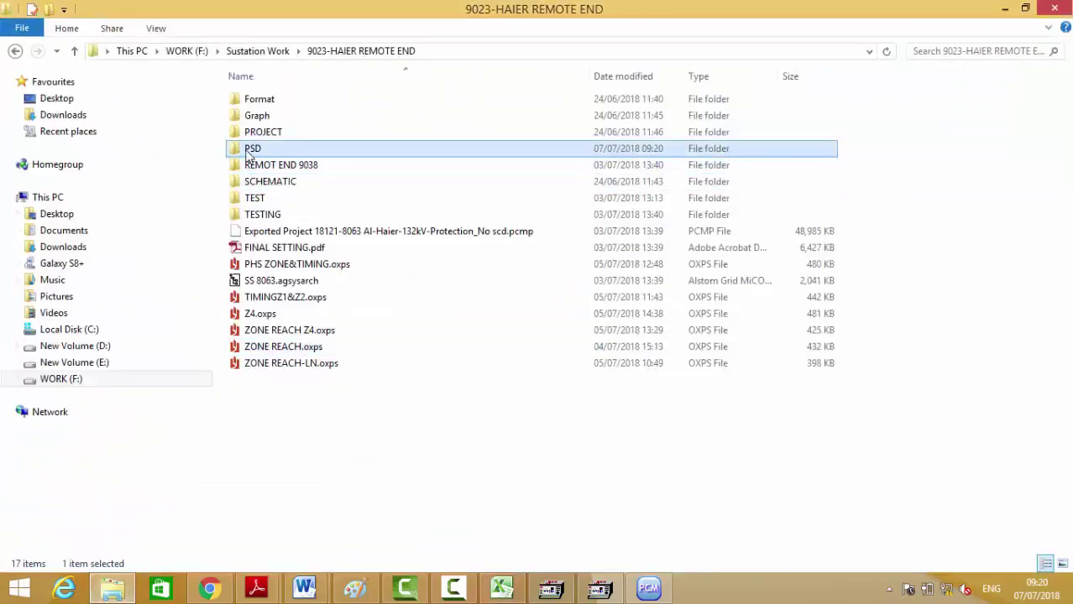
double_click(250, 155)
click(260, 111)
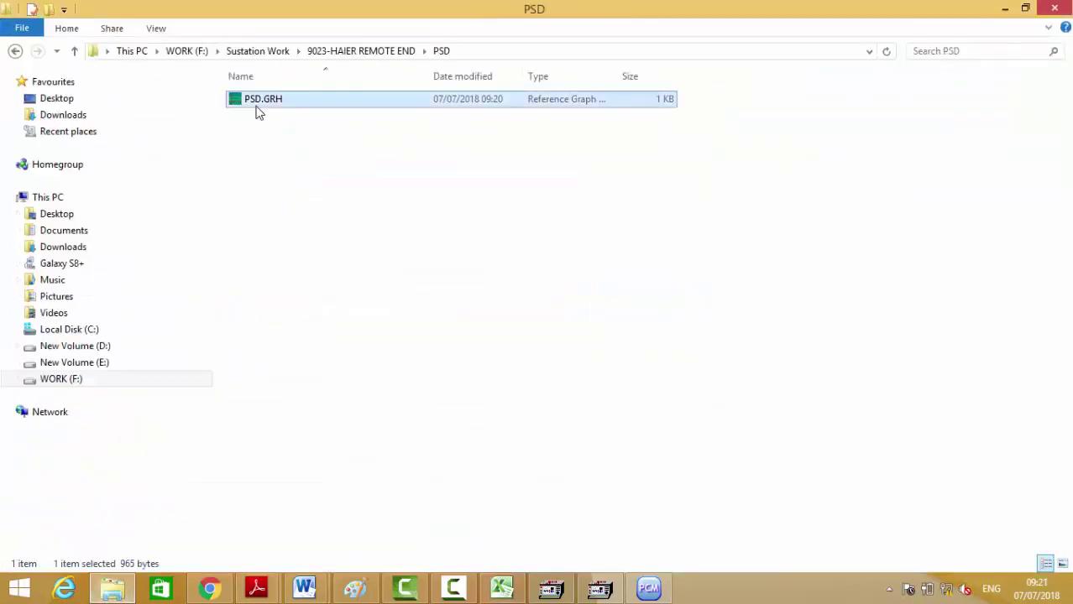
click(398, 336)
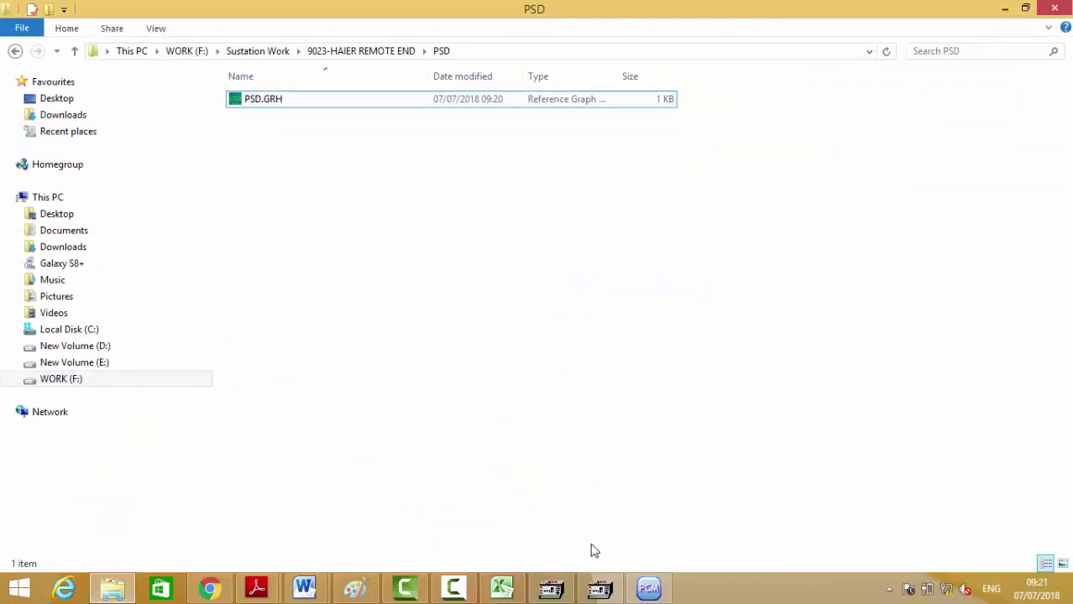
Switch to the FREJA Distance module, discard the latest test results from the configuration page, and return to RX Ramp
click(597, 588)
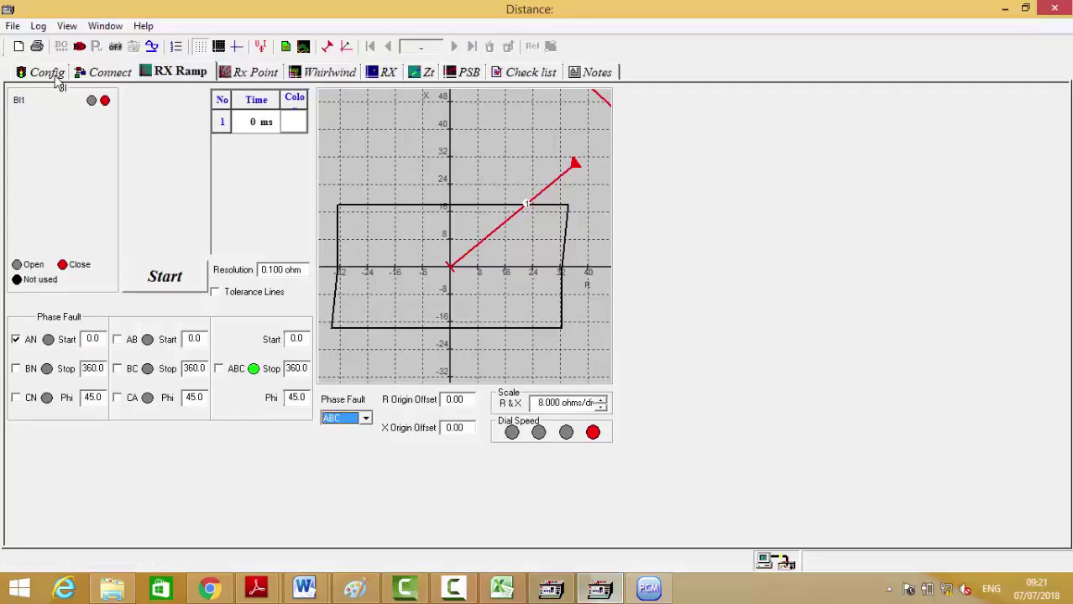
click(47, 72)
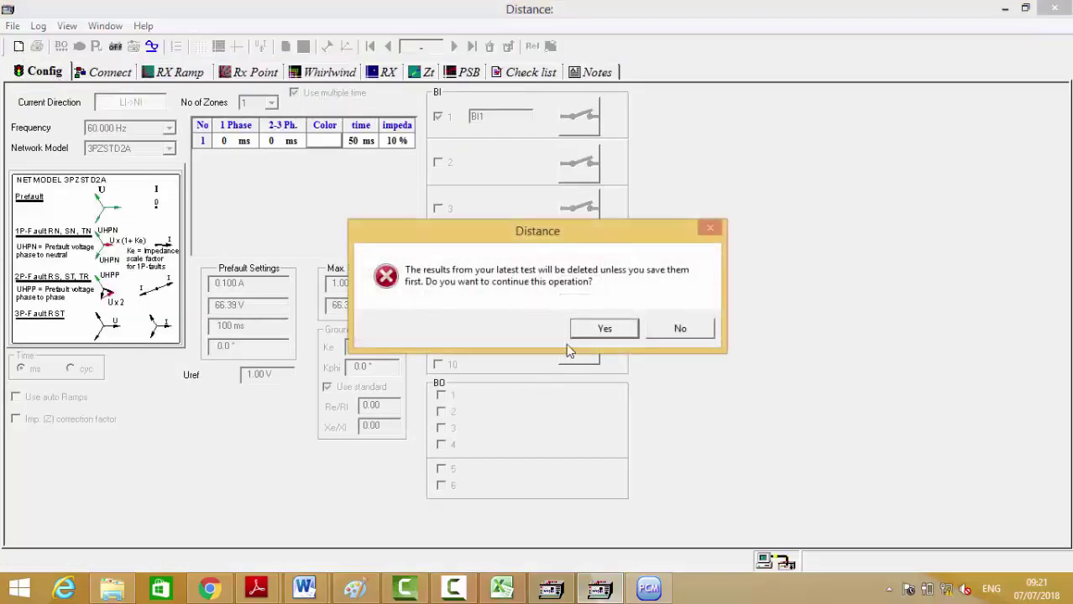
click(605, 329)
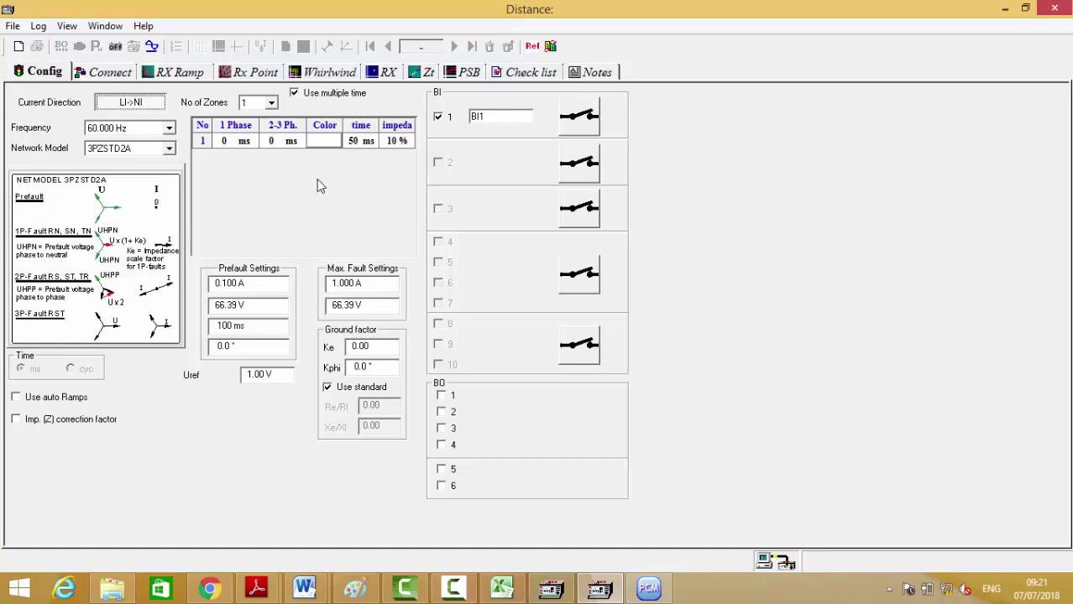
click(185, 74)
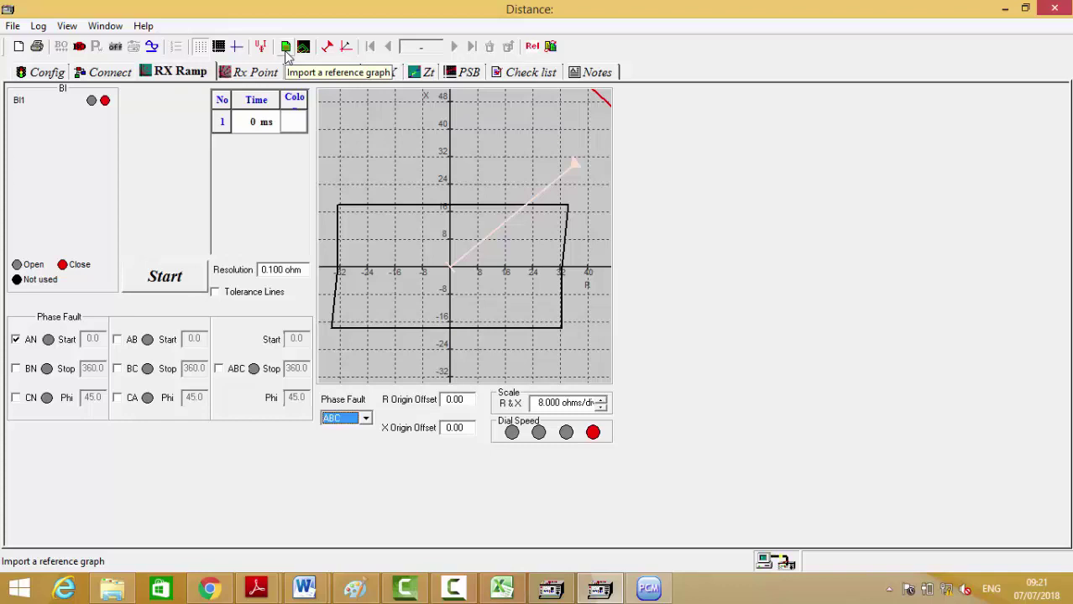
Start importing a reference graph for the three phases fault and browse up from the SETT folder to This PC
click(285, 48)
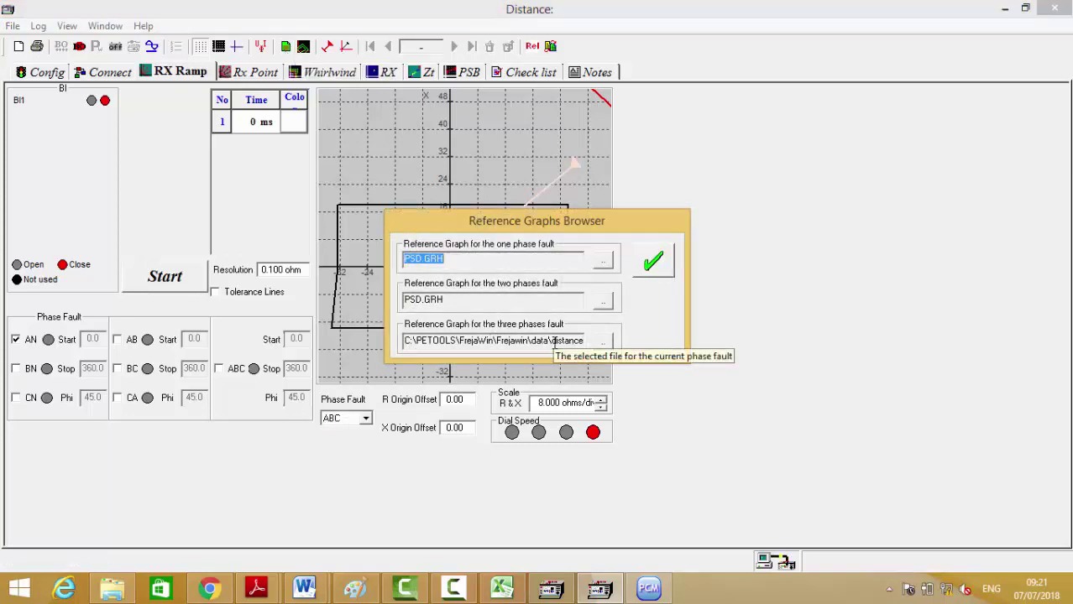
click(602, 342)
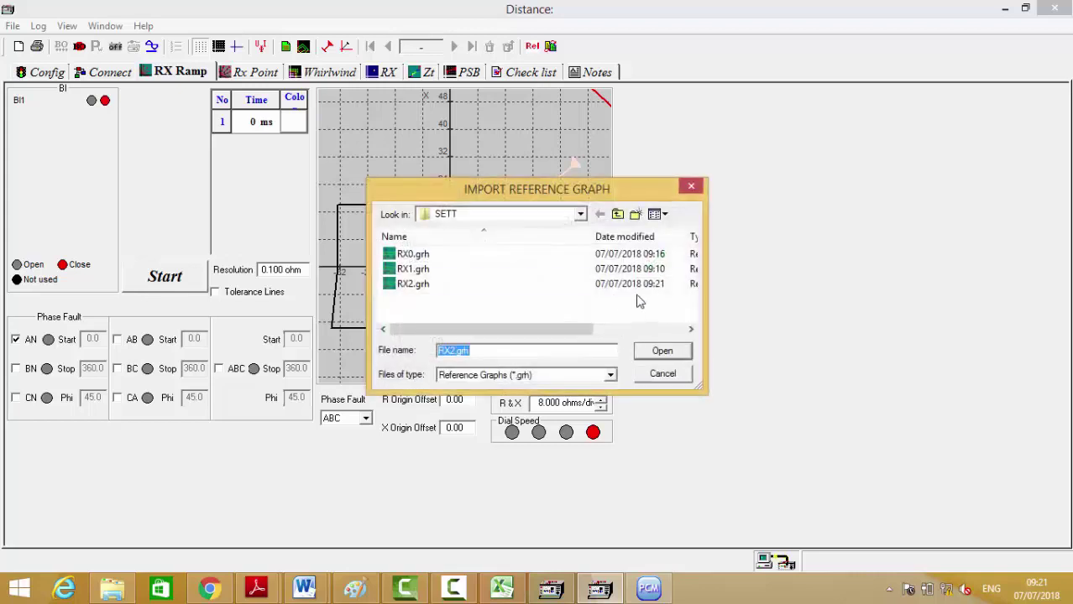
click(617, 214)
click(617, 214)
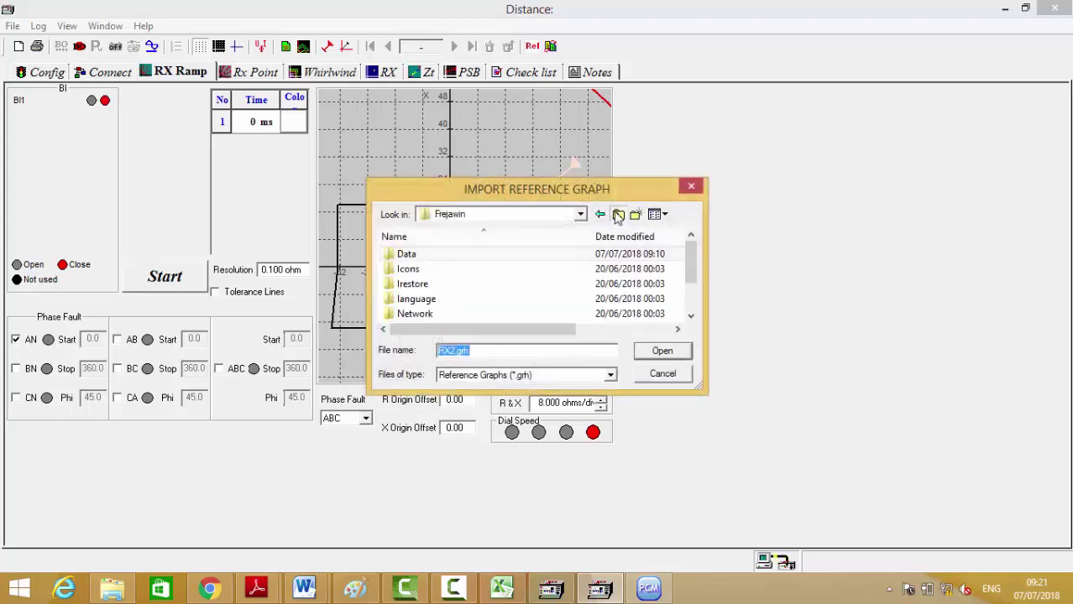
click(617, 214)
click(617, 214)
click(617, 214)
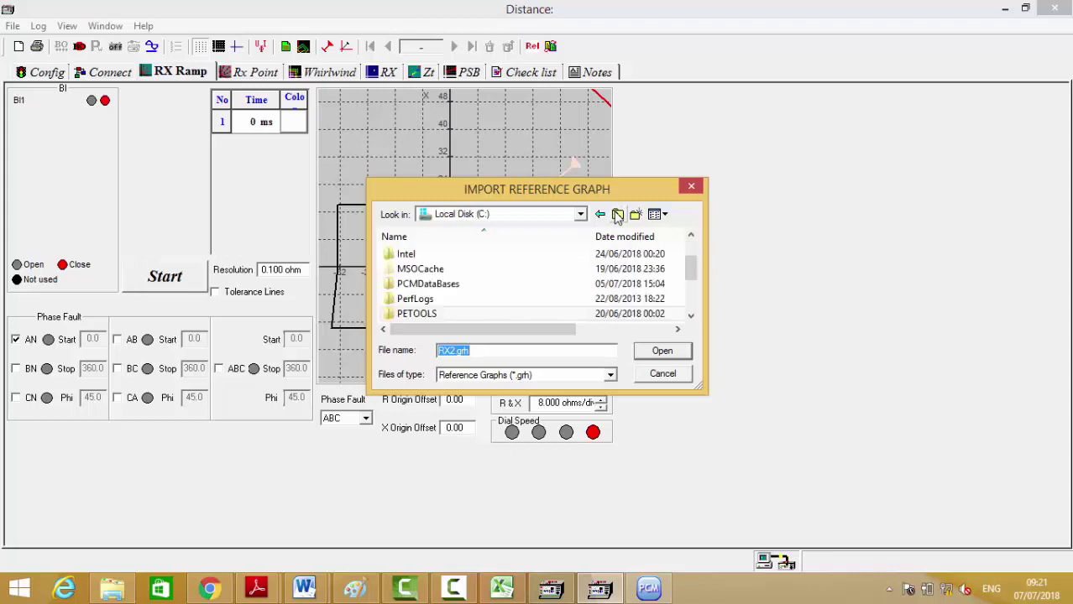
click(617, 214)
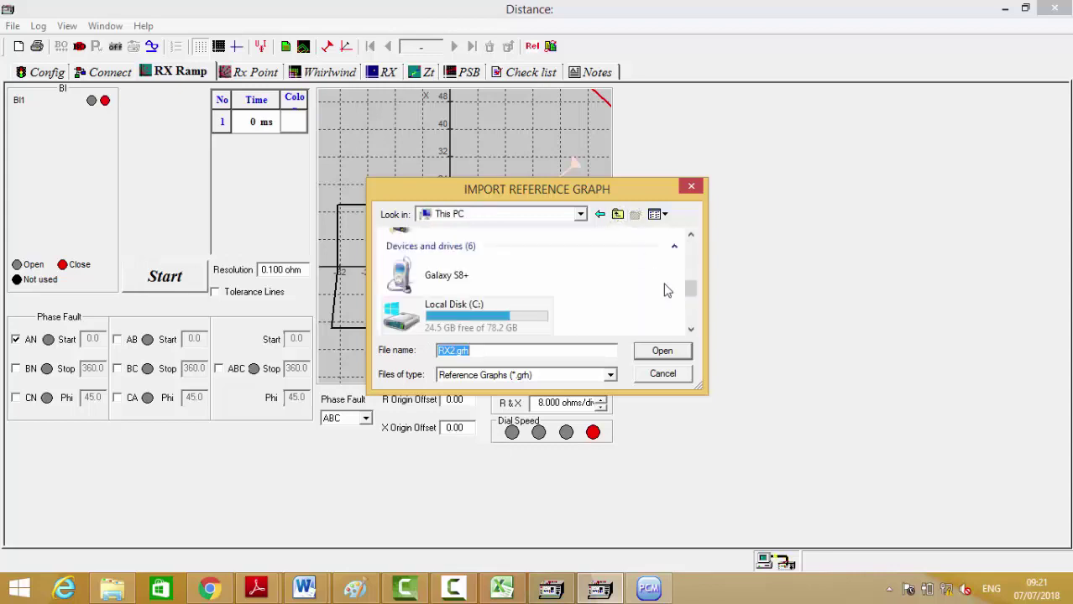
Load PSD.GRH from the PSD folder of 9023-HAIER REMOTE END (WORK F:, Sustation Work) as three-phase reference graph and accept the selection
scroll(694, 315, down, 5)
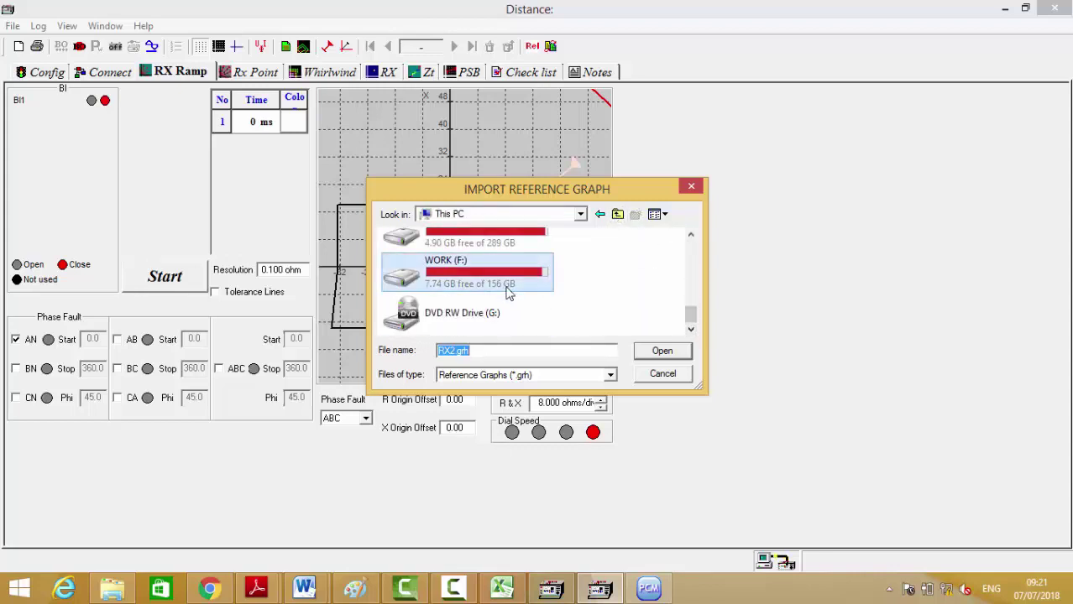
double_click(537, 277)
scroll(689, 304, down, 10)
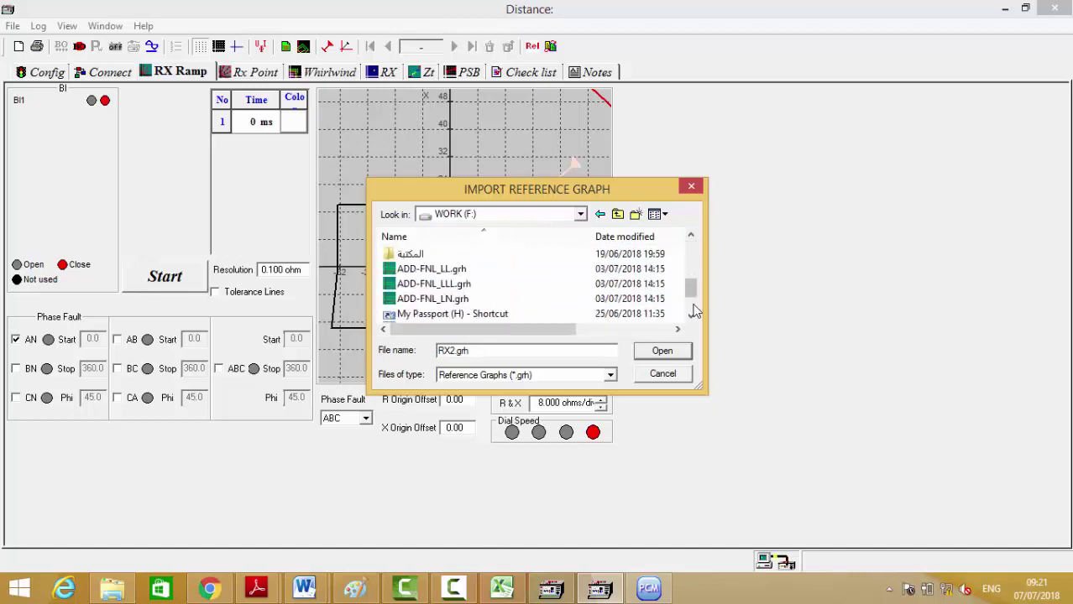
scroll(690, 289, up, 2)
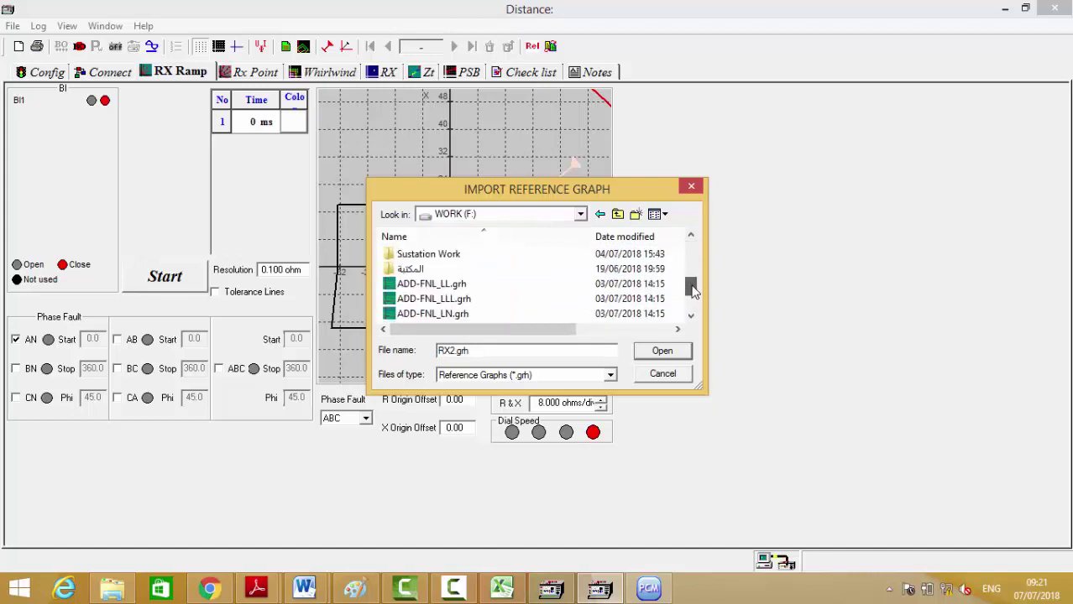
double_click(536, 259)
scroll(692, 299, down, 5)
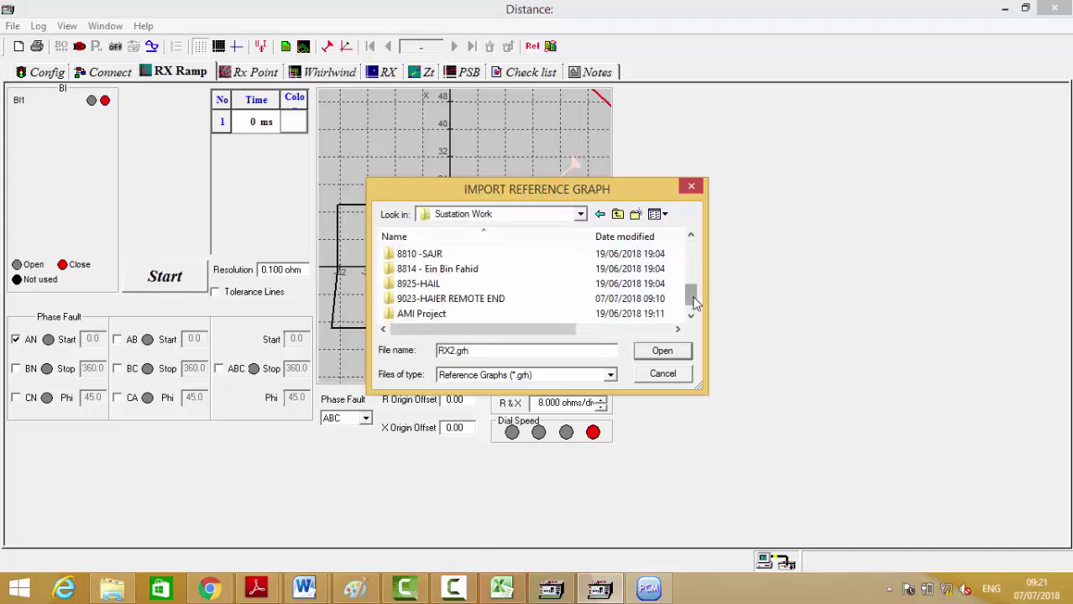
double_click(538, 300)
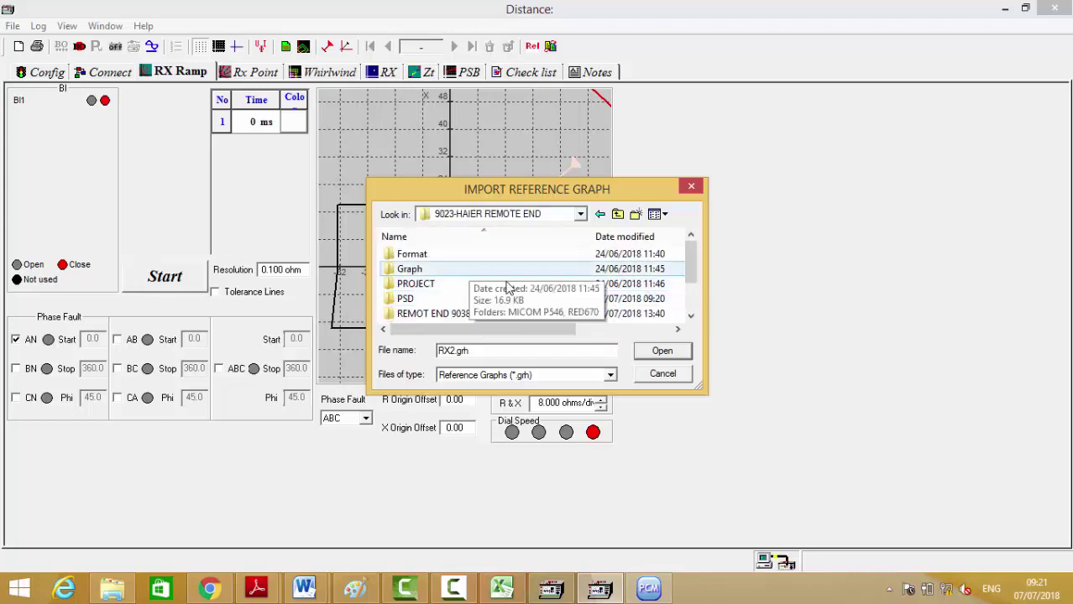
double_click(609, 300)
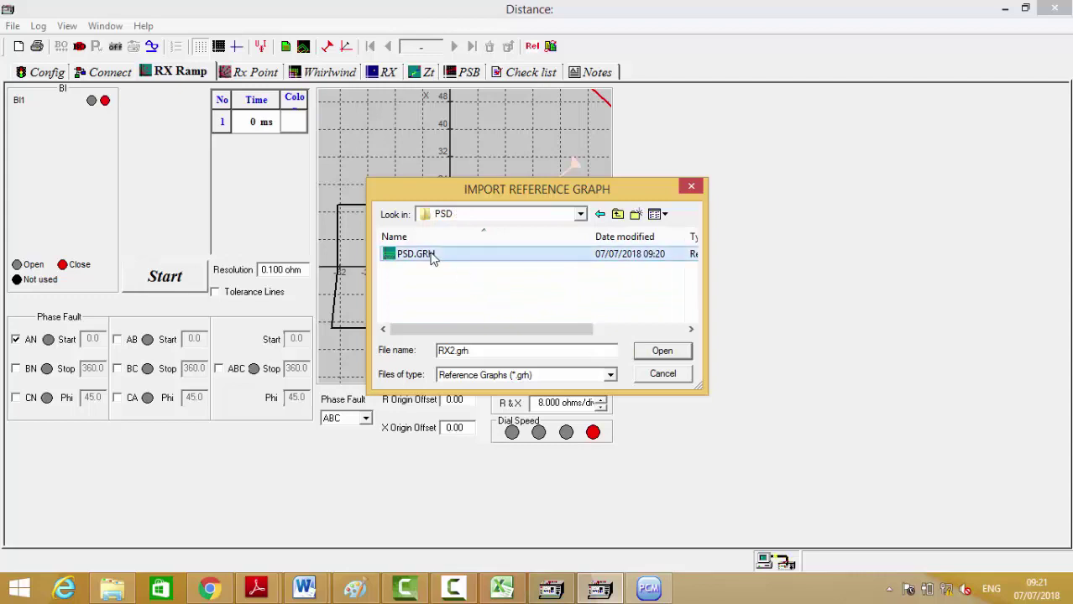
click(660, 351)
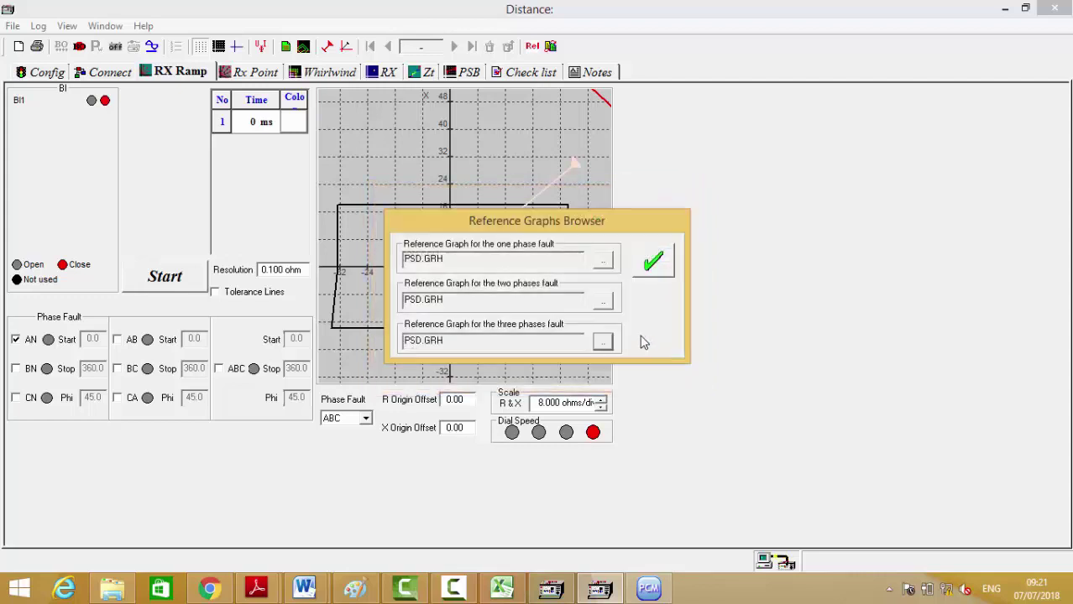
click(659, 261)
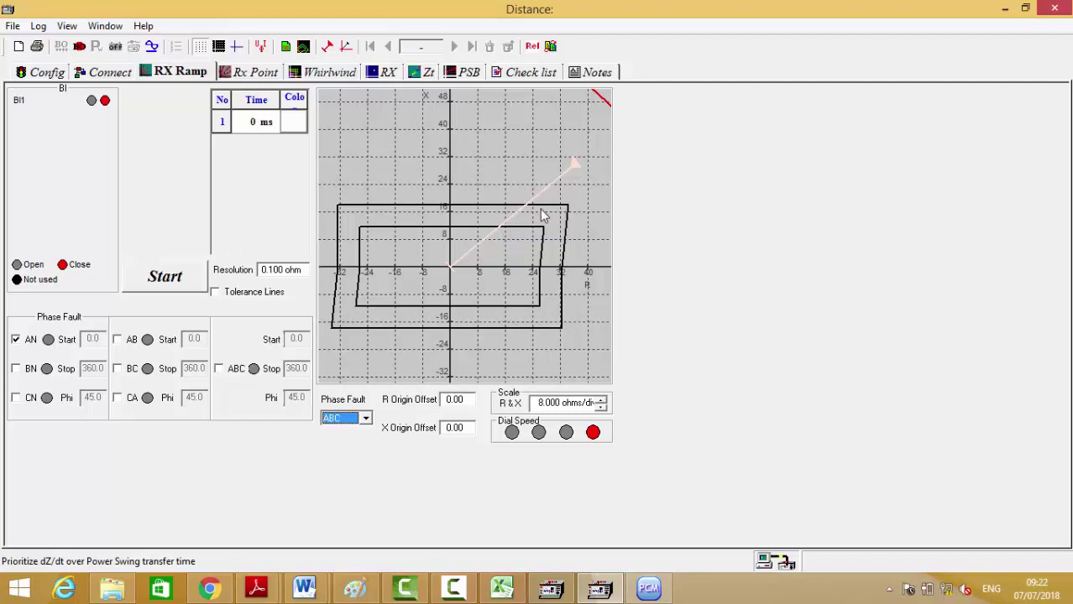
Open the imported graph in the Reference Graph Editor and make ZONE 1 the current zone
click(303, 48)
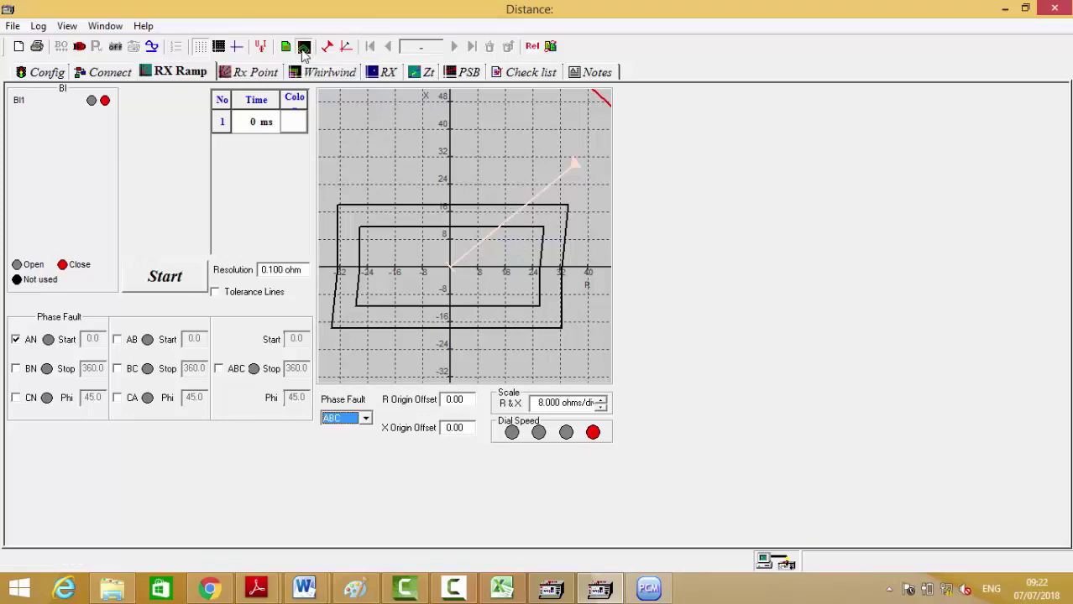
click(220, 234)
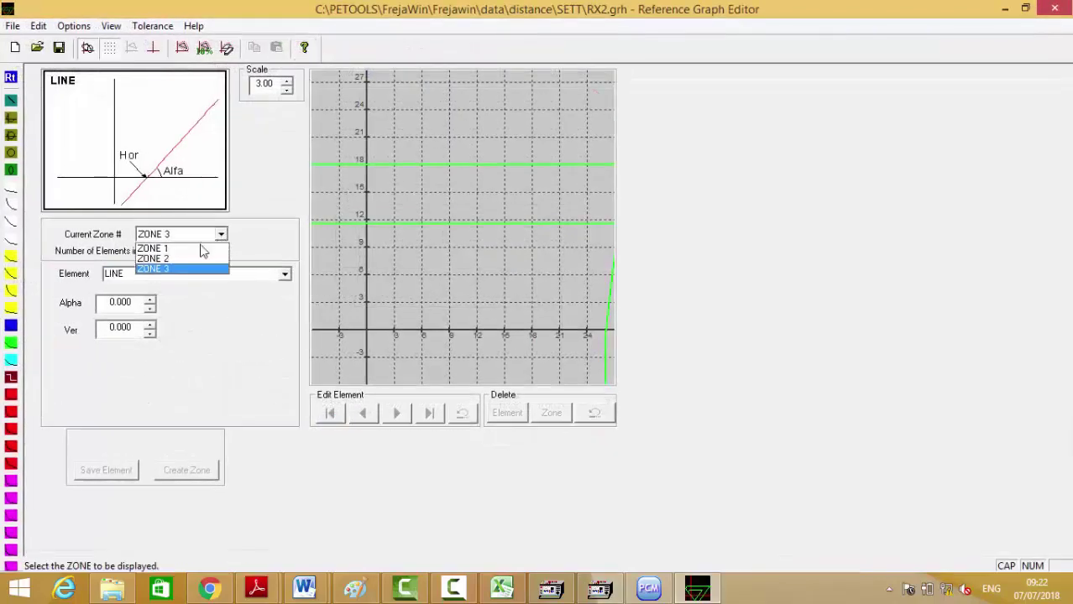
click(192, 249)
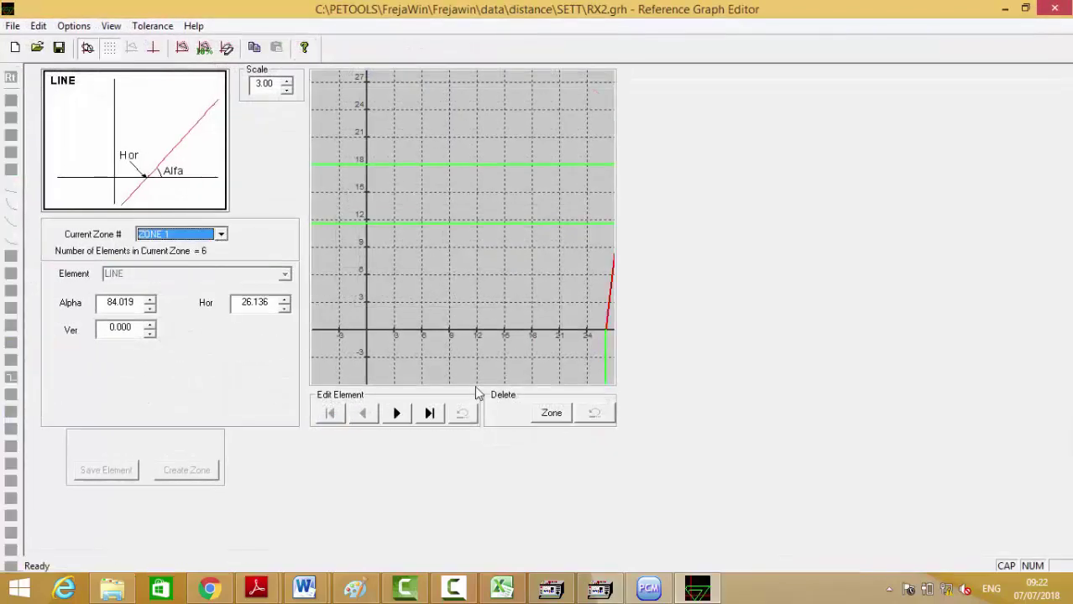
Set the graph scale to 8 and shift the origin to the middle of the plot so both characteristics fit
double_click(261, 84)
text(5)
key(Tab)
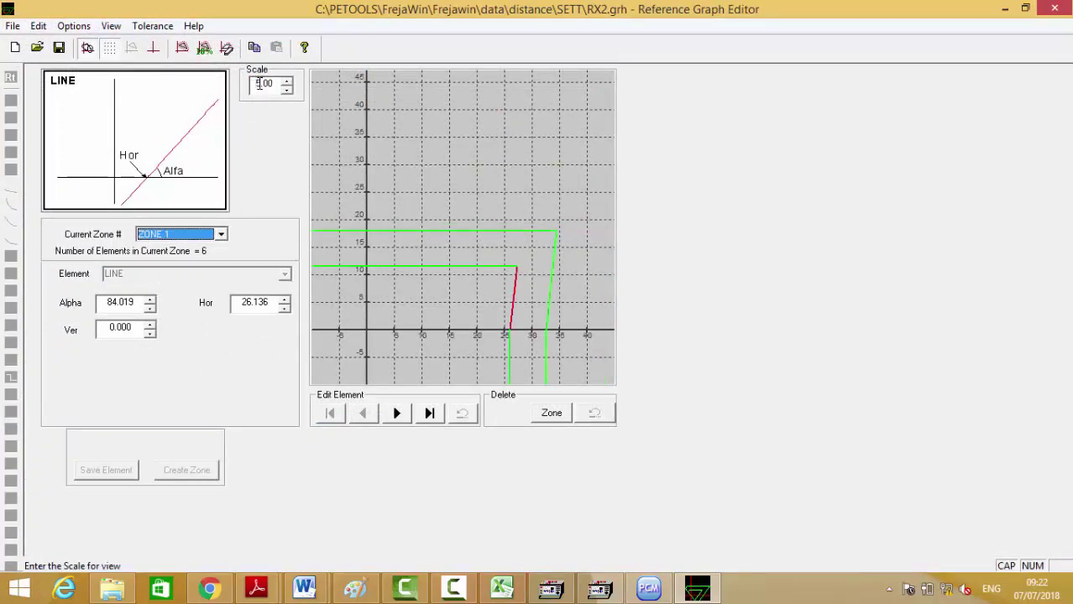
double_click(259, 84)
text(8)
key(Tab)
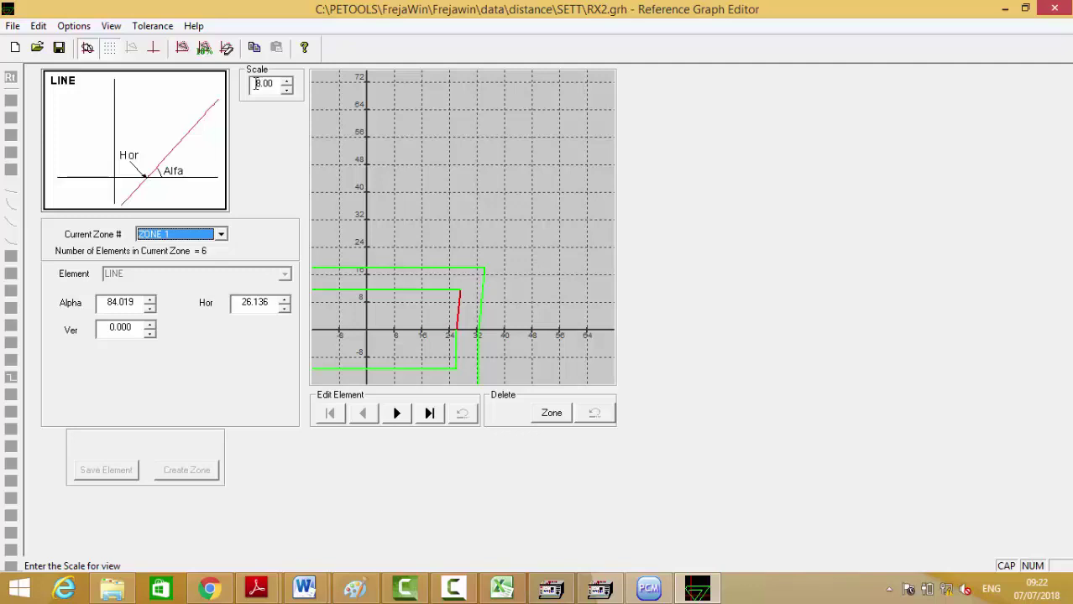
click(154, 48)
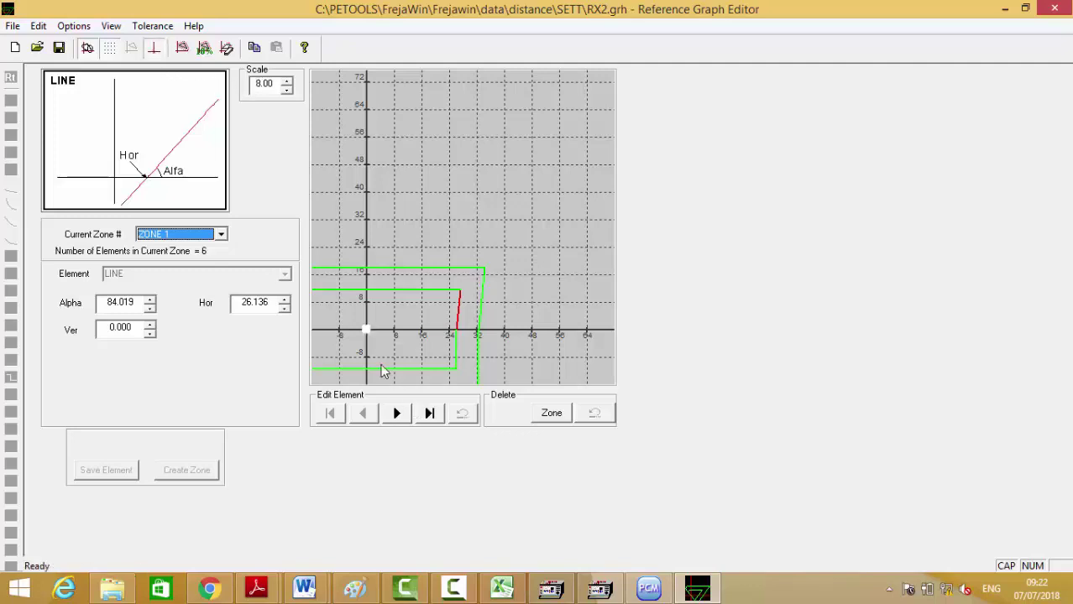
click(366, 330)
click(452, 271)
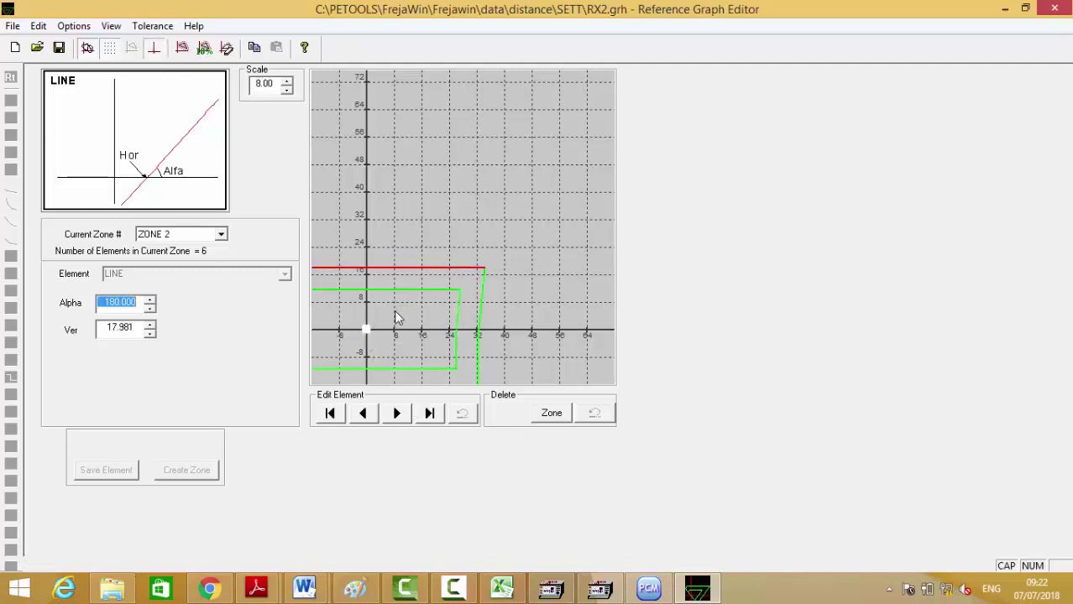
drag(367, 331, 457, 264)
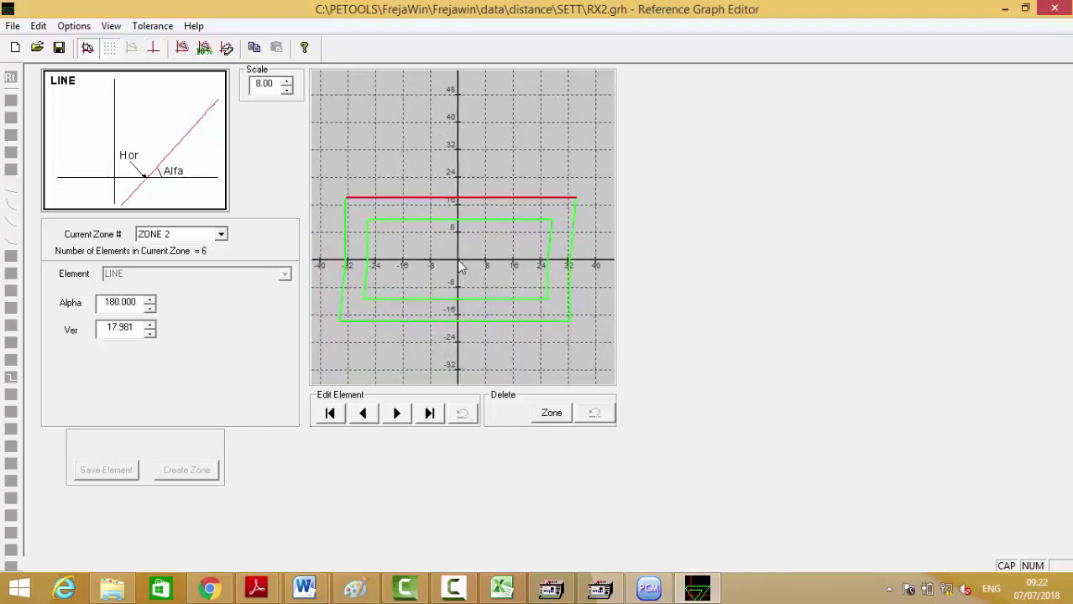
Delete ZONE 1, the inner characteristic, from the reference graph, save the graph and close the editor
click(221, 234)
click(191, 244)
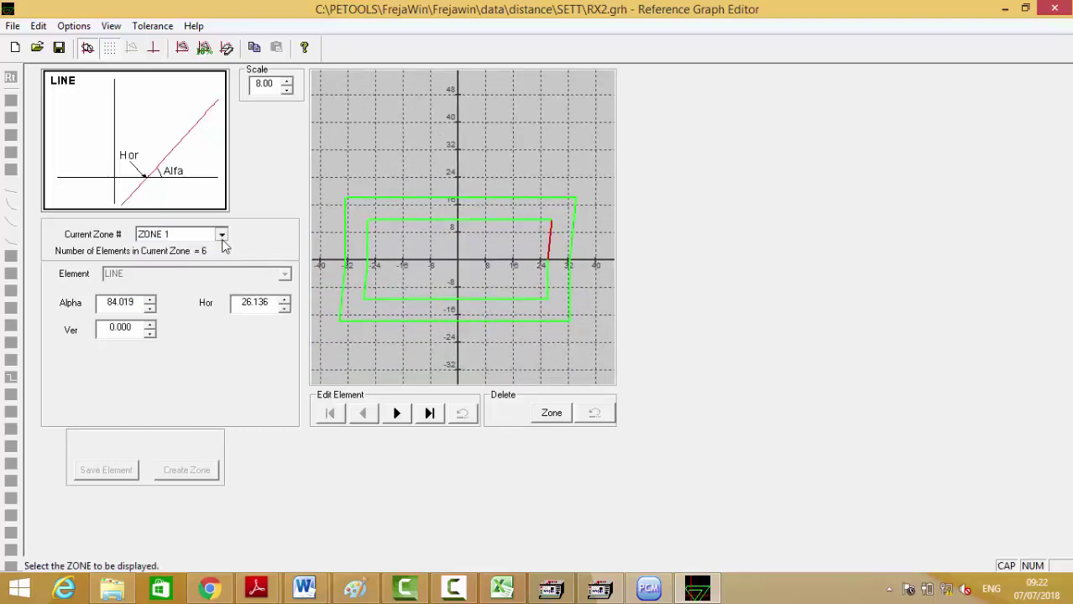
click(220, 236)
click(180, 259)
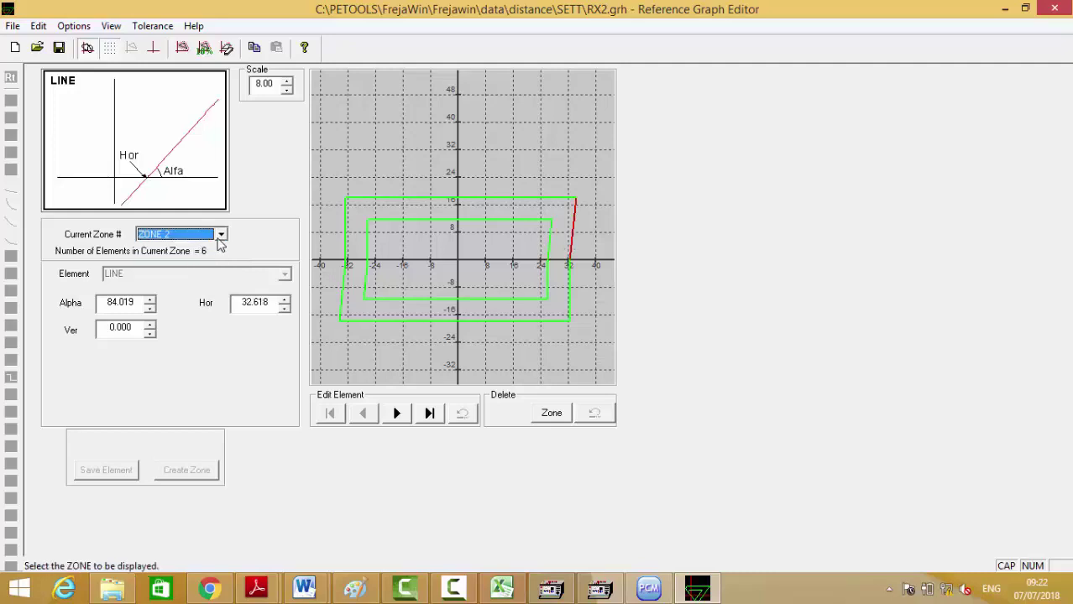
click(220, 236)
click(186, 249)
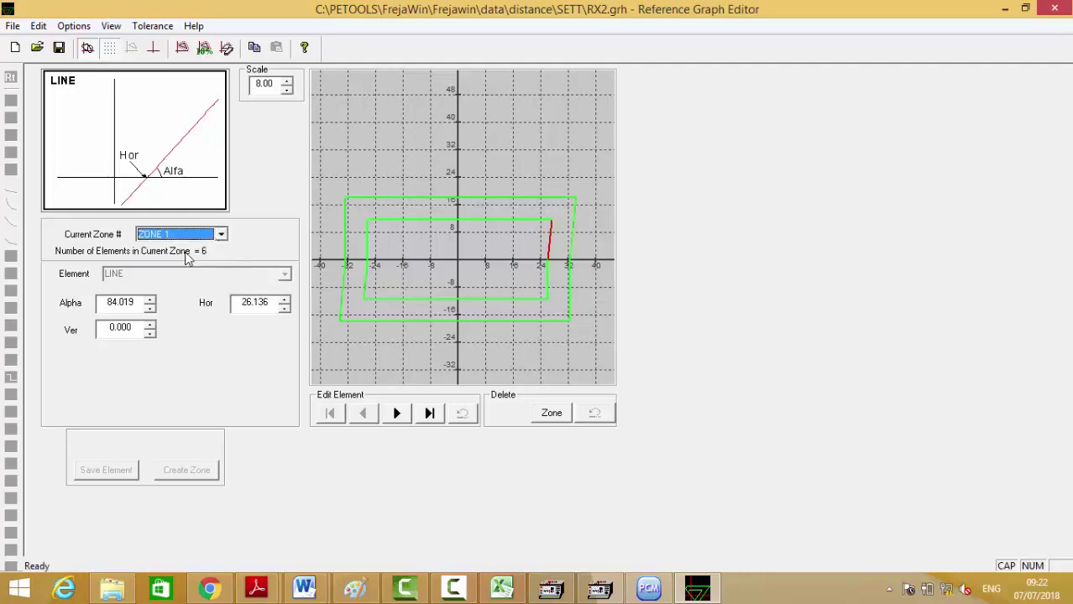
click(551, 418)
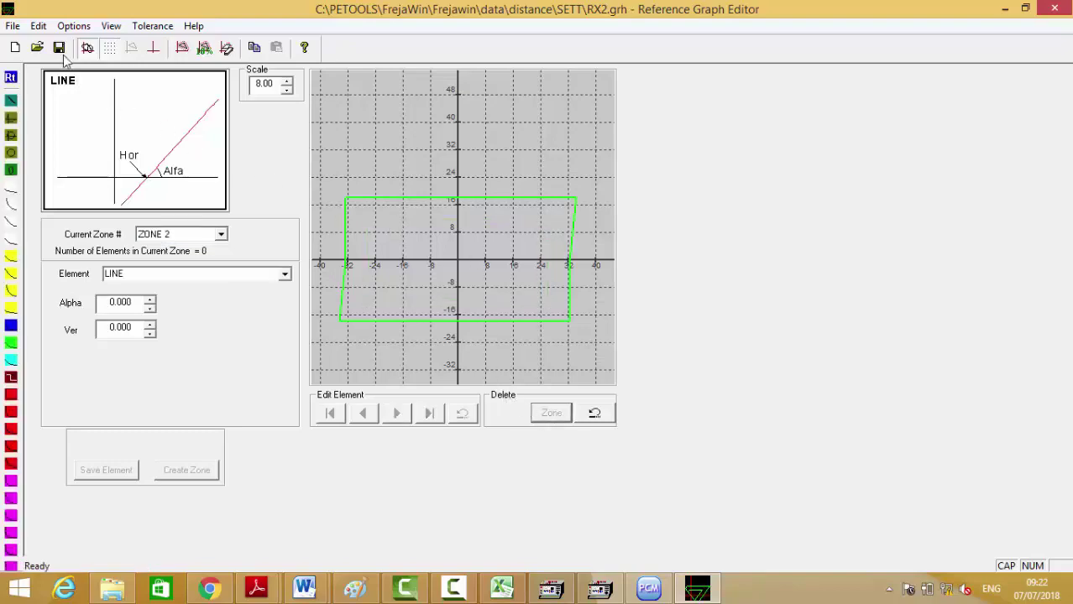
click(88, 47)
click(1054, 8)
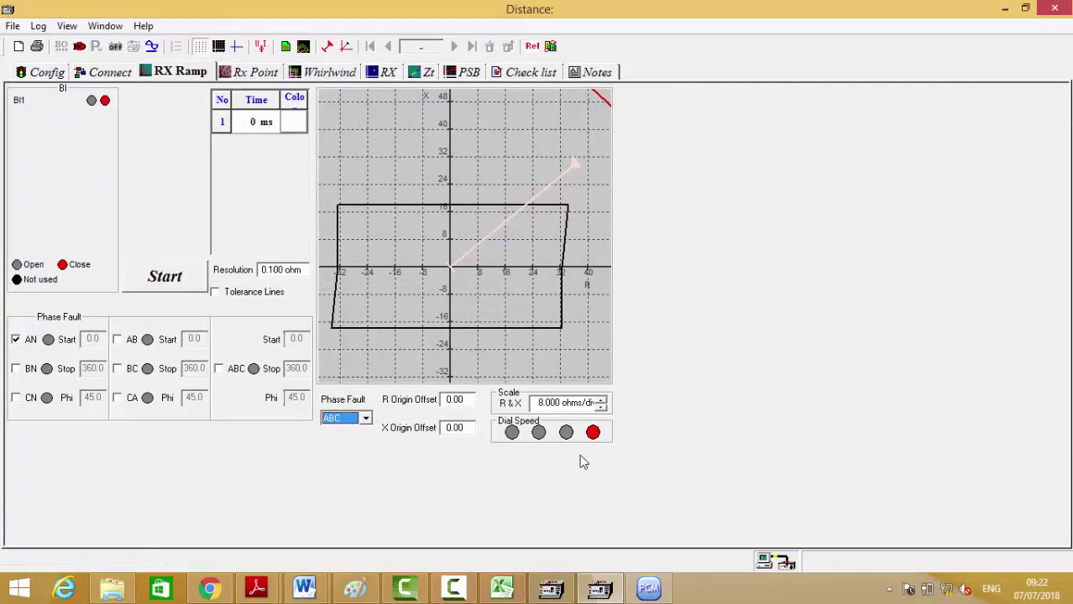
Switch to PCM600, open the application configuration of ZMRPSB: 1 and trace its ZOUT signal on the VIO_BO page
click(646, 591)
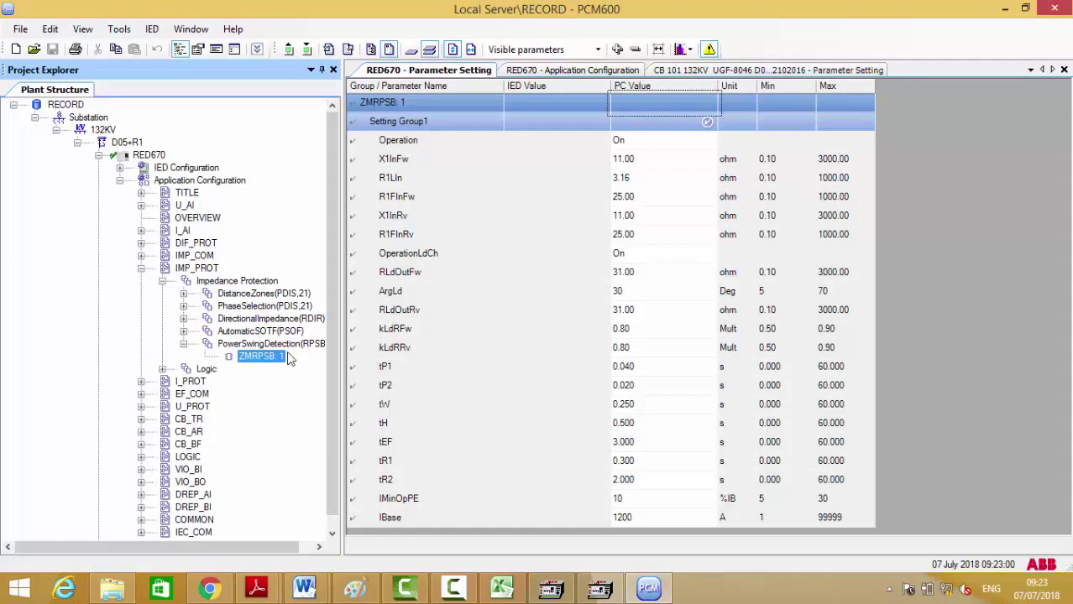
right_click(267, 359)
click(285, 357)
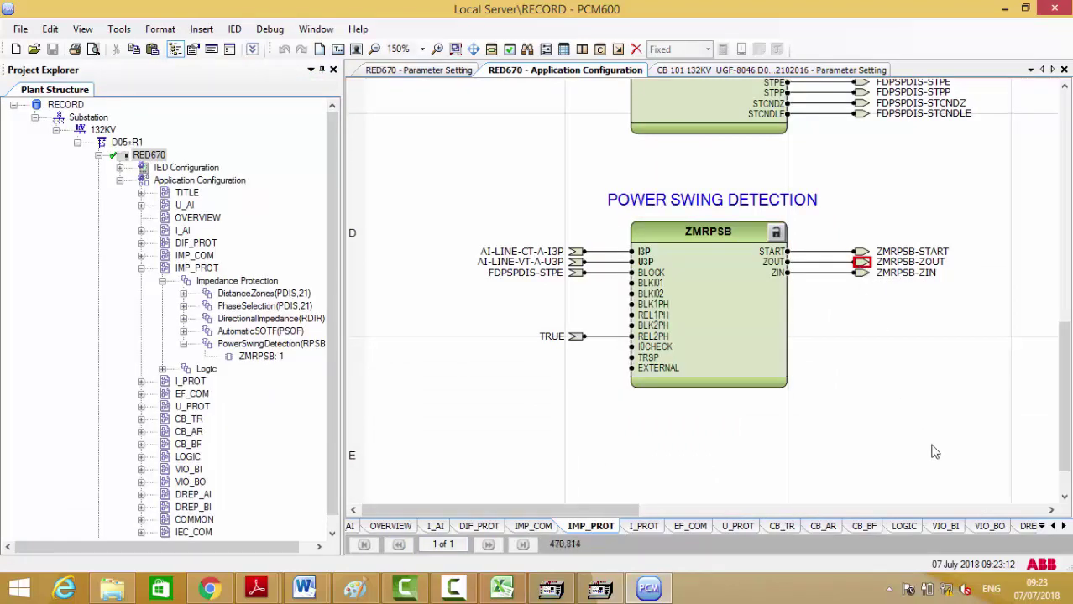
click(984, 527)
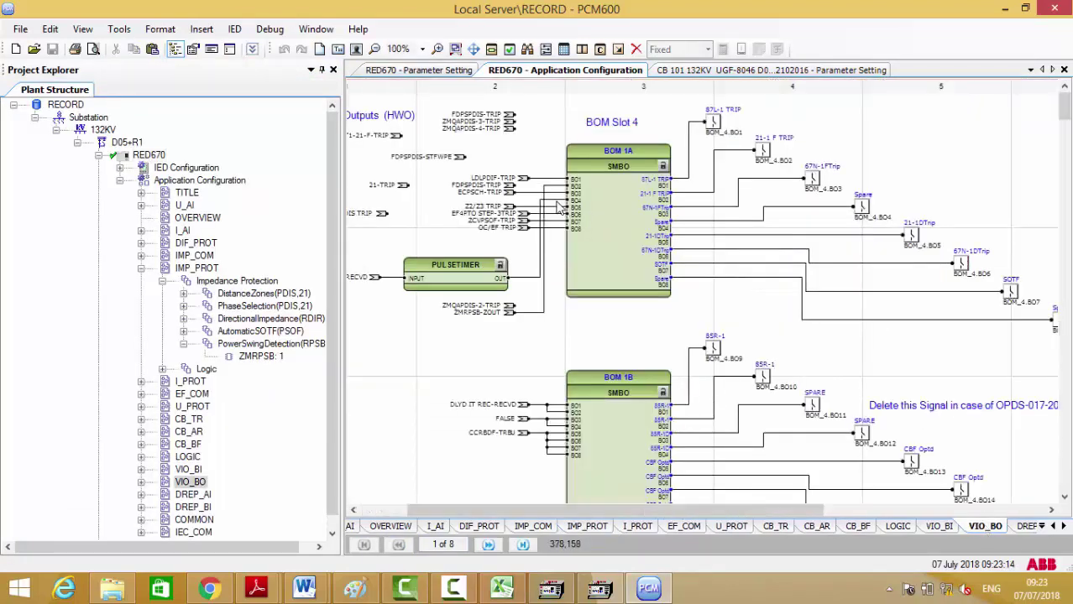
click(438, 48)
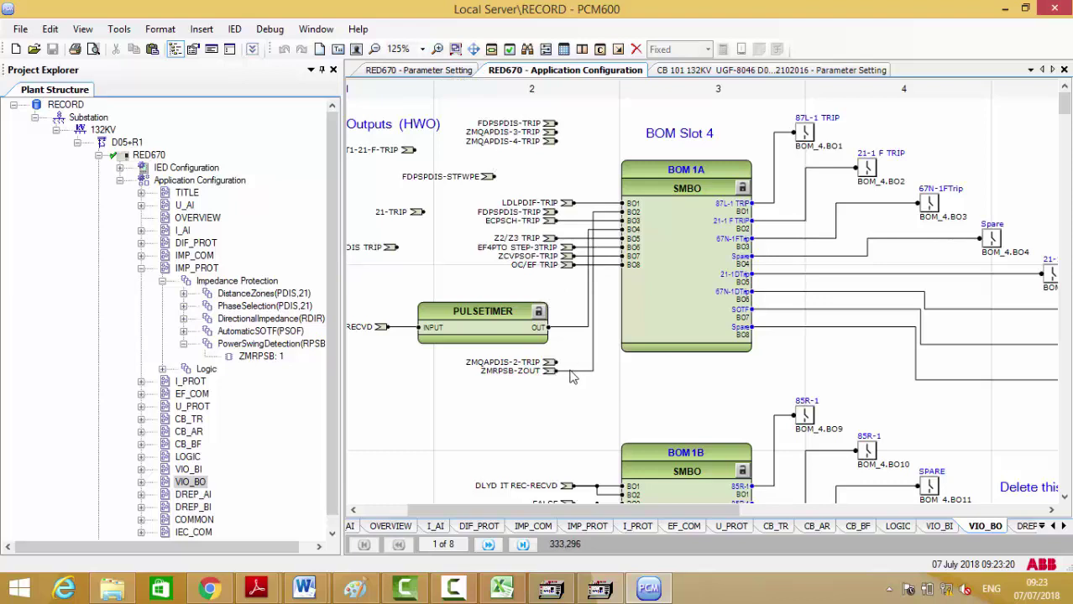
Move the ZMRPSB-ZOUT signal feeding BOM 1A to free space below ZMQAPDIS-2-TRIP and save the configuration
drag(556, 374, 505, 218)
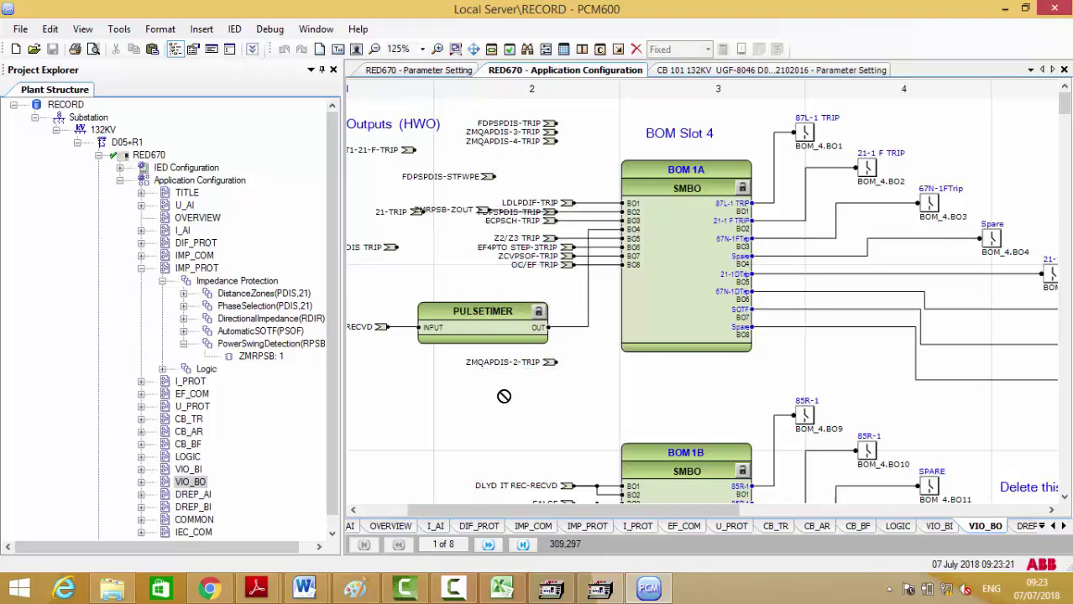
drag(503, 397, 486, 419)
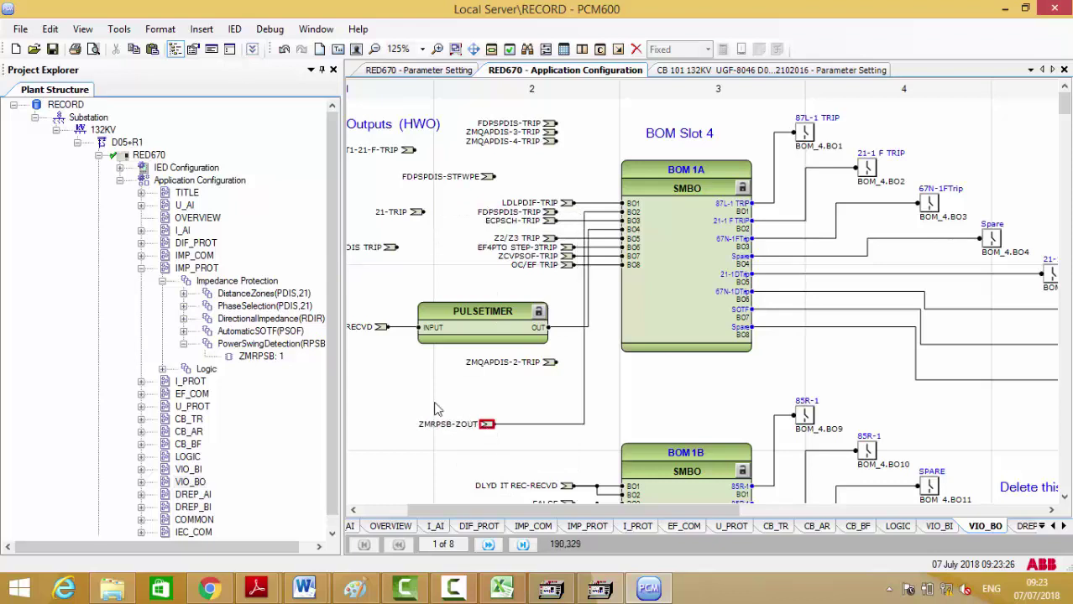
click(437, 412)
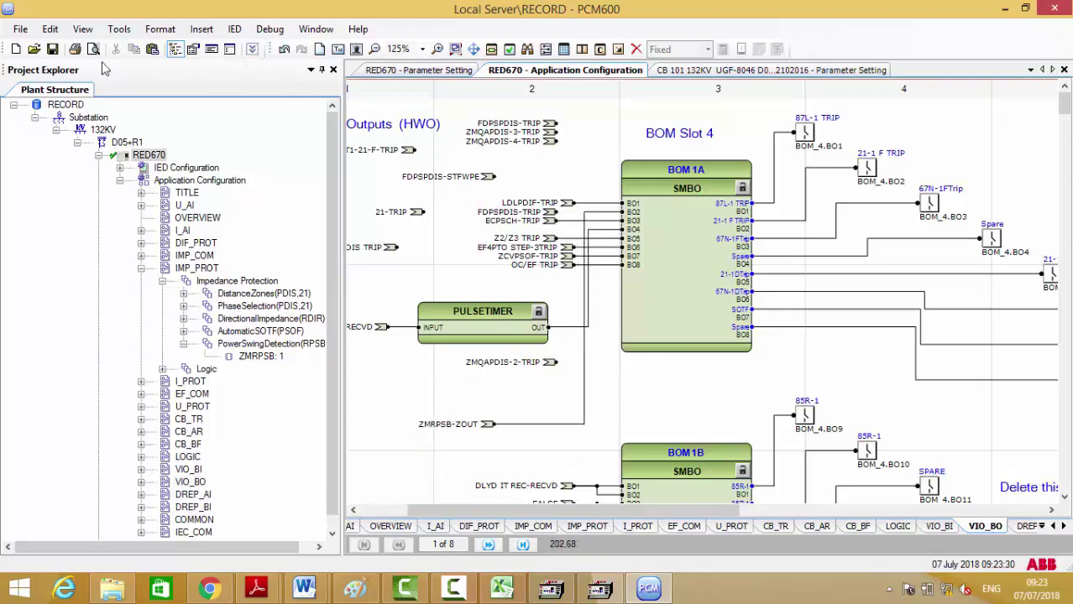
click(52, 49)
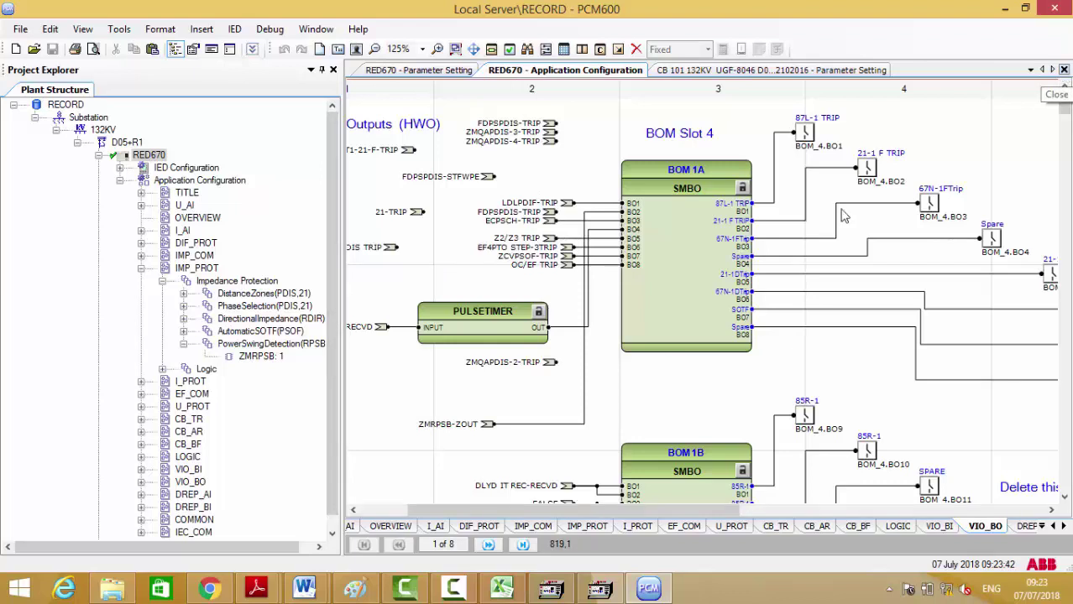
Review the parameter settings of ZMRPSB: 1 and return to the FREJA Distance module
click(270, 357)
right_click(275, 363)
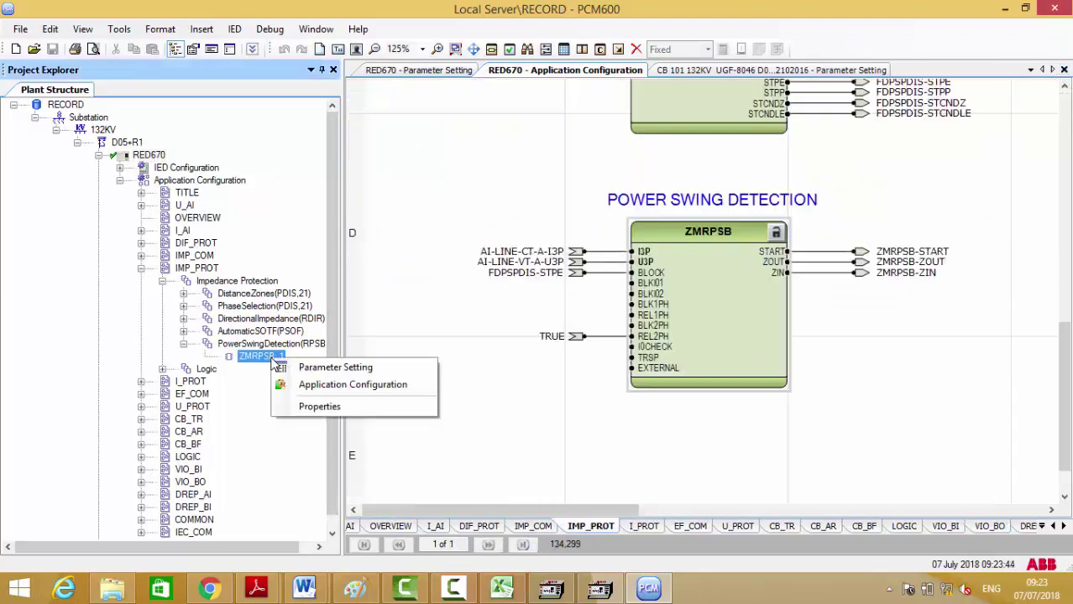
click(294, 368)
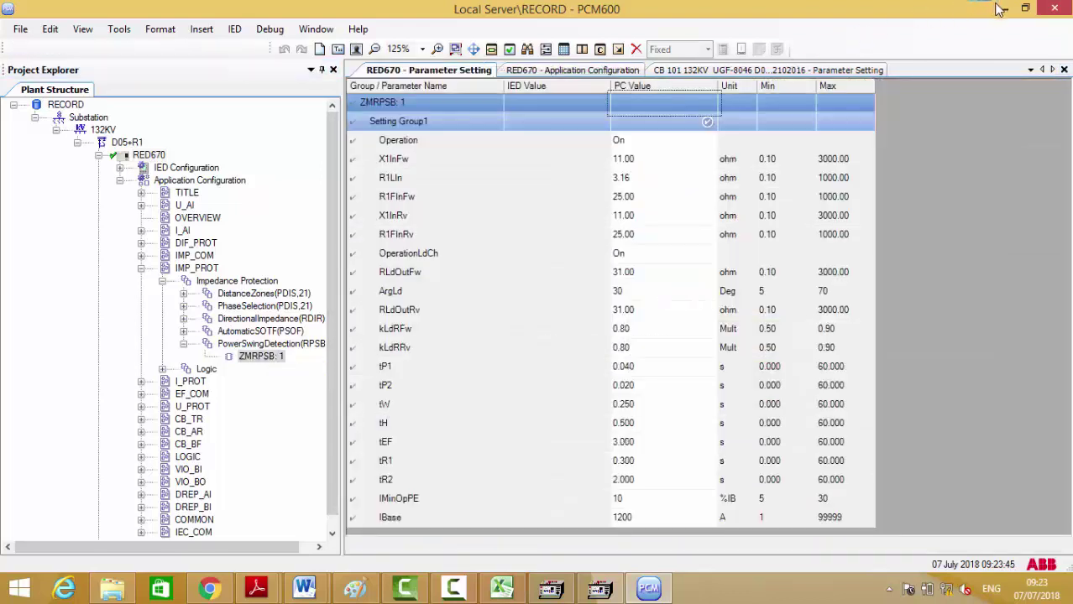
click(999, 9)
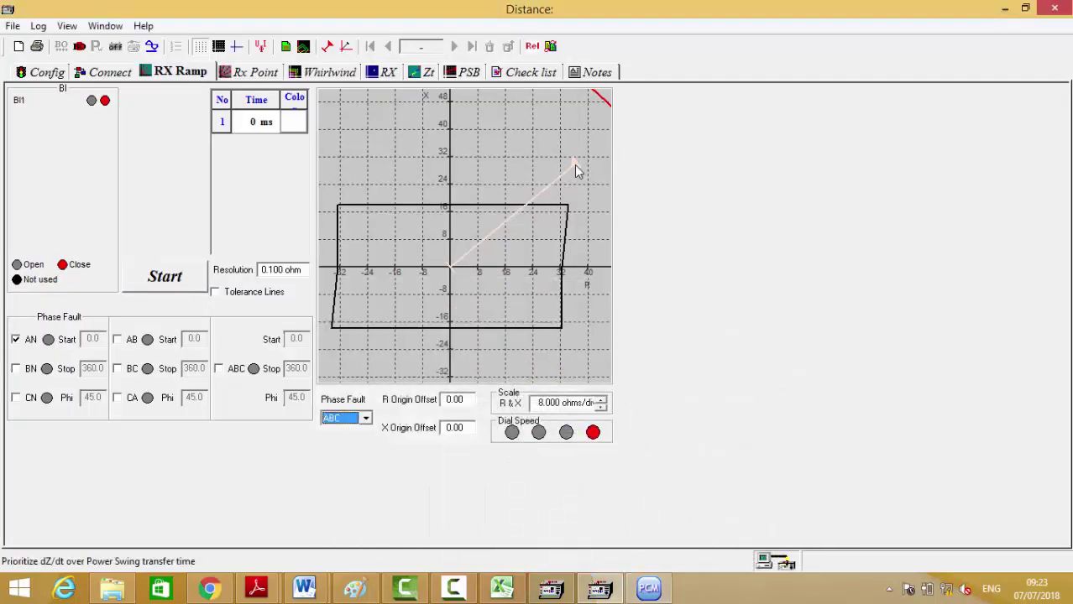
Select the existing ramp, enable the ABC phase fault instead of AN, and start testing that ramp
click(575, 165)
click(225, 120)
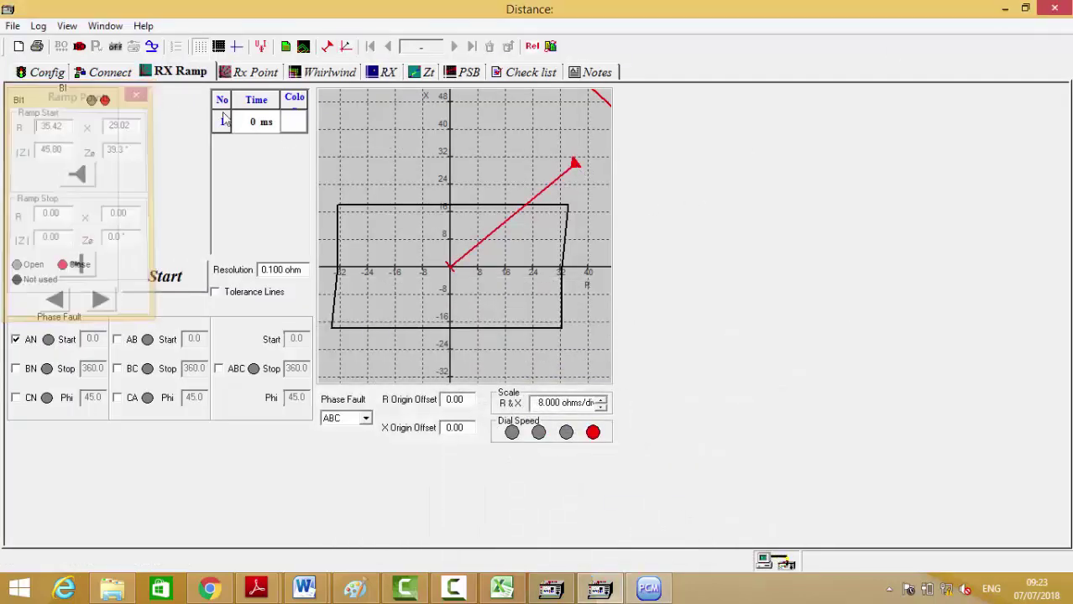
click(15, 340)
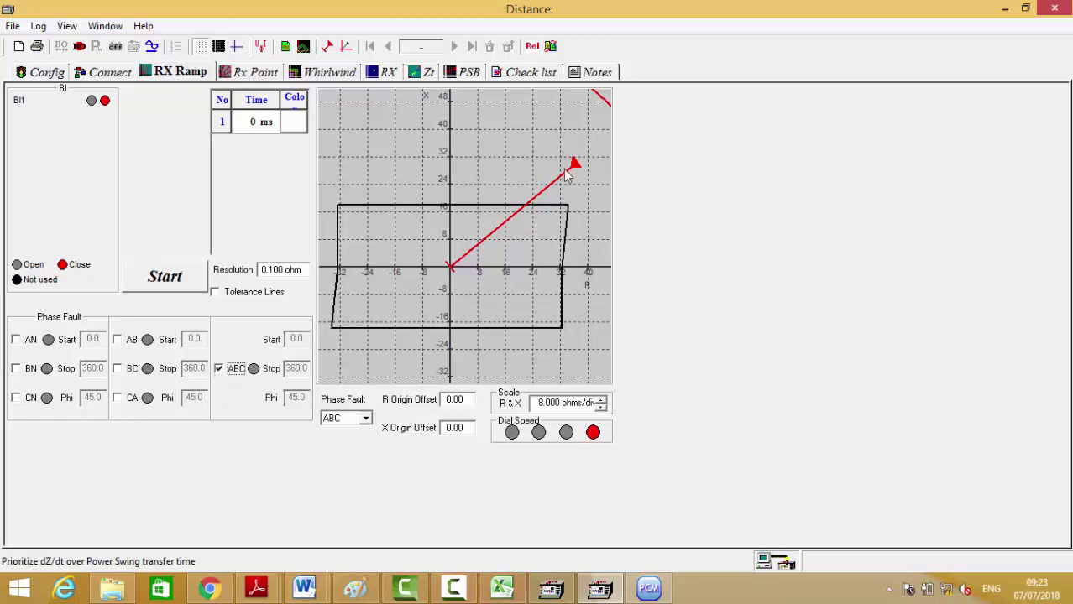
right_click(574, 171)
click(591, 197)
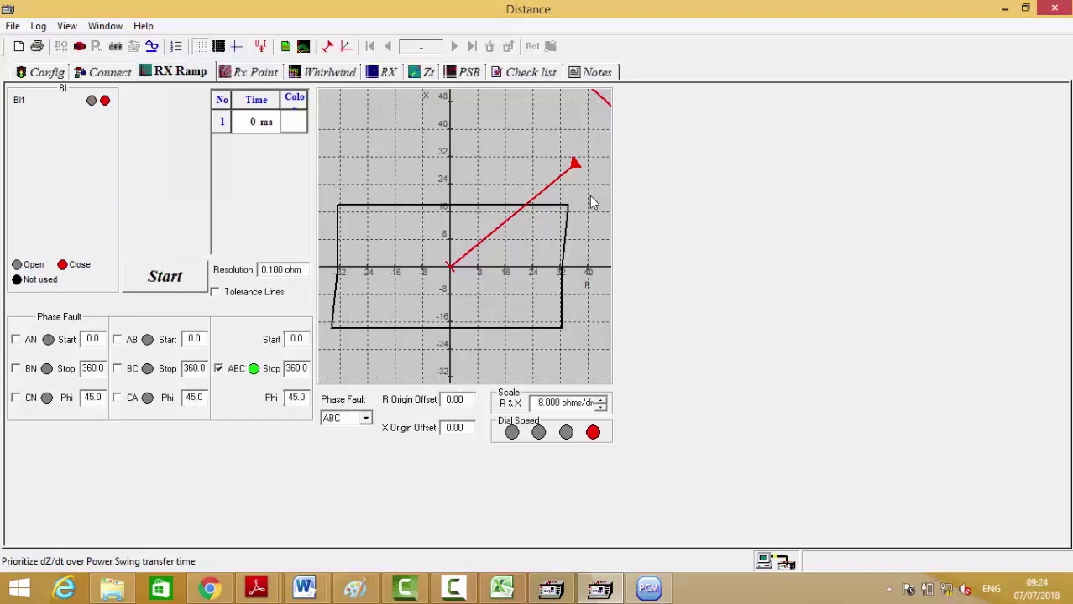
Add two ramps ending at the origin, starting at about R -23.3, X 32.7 and about R 43.4, X 0.2
click(326, 48)
click(367, 151)
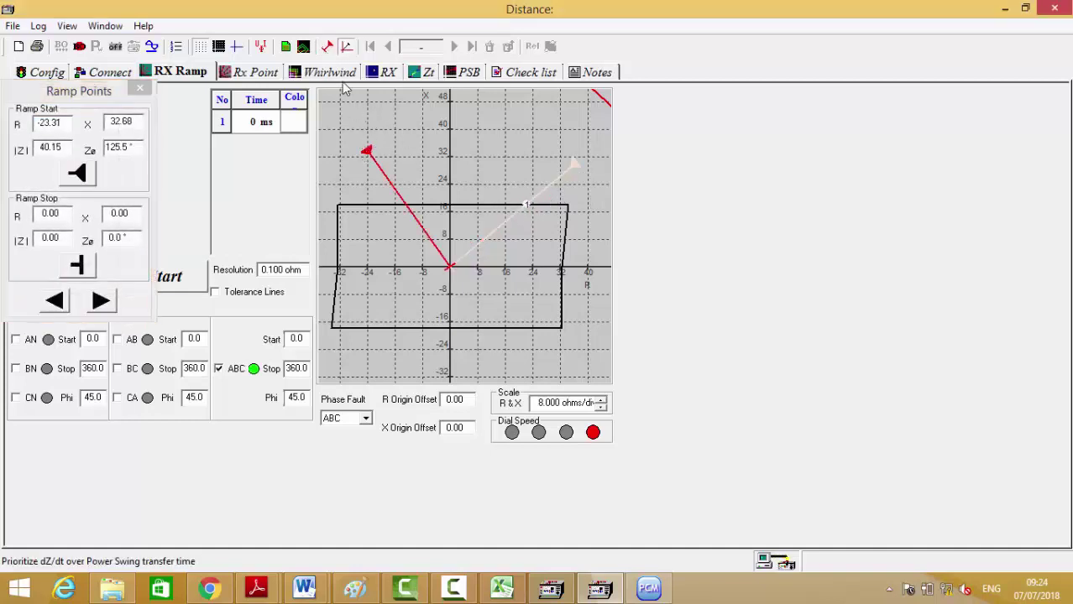
click(327, 49)
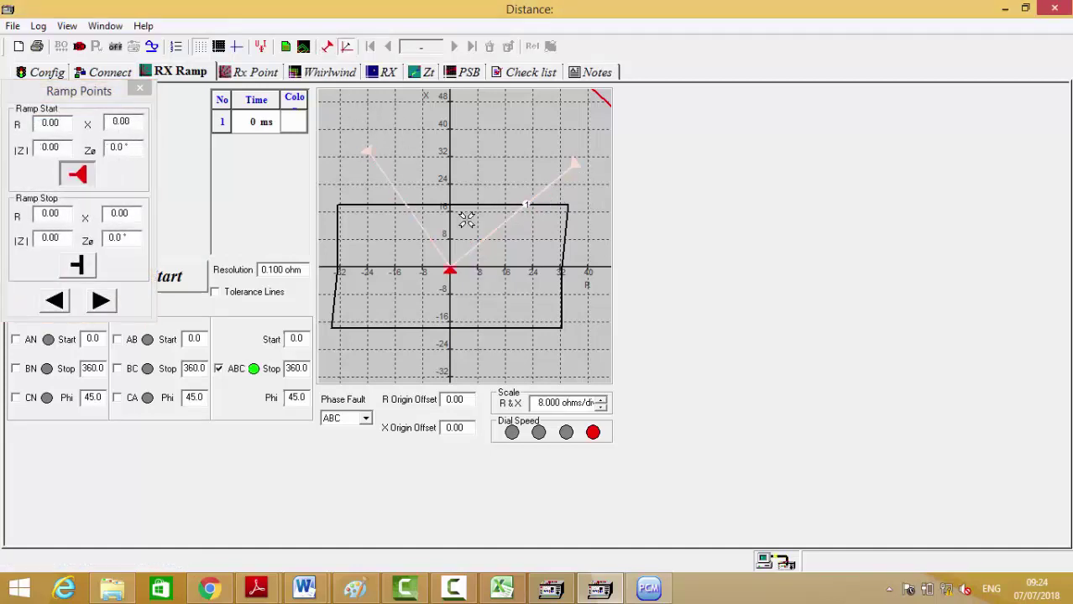
click(598, 266)
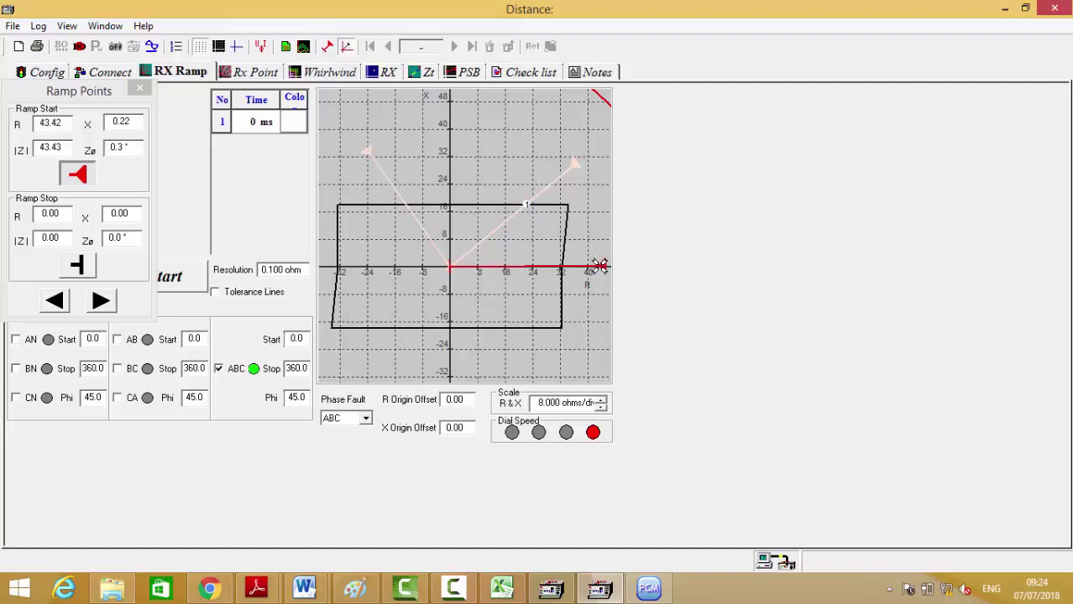
Add a ramp to the origin along the negative R axis, with its start point at about R -36.34, X 0.00
click(328, 47)
click(327, 264)
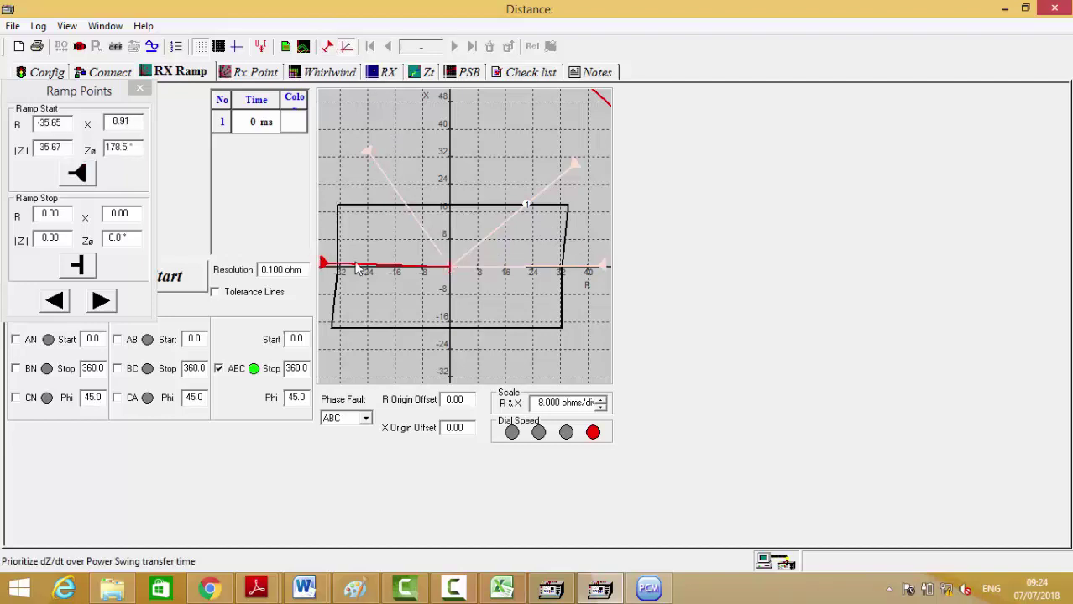
click(76, 174)
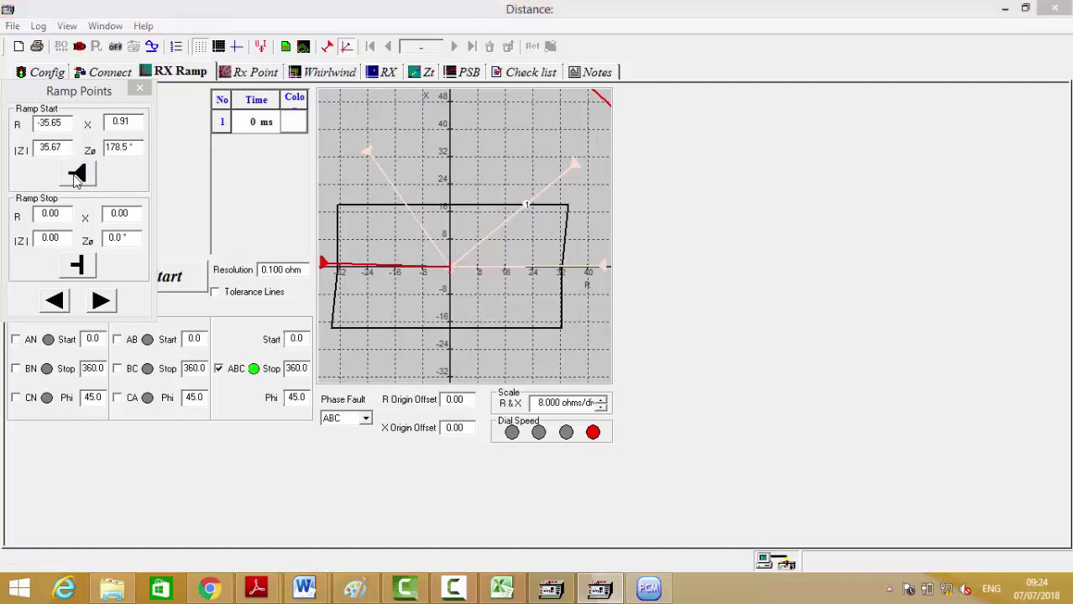
click(325, 267)
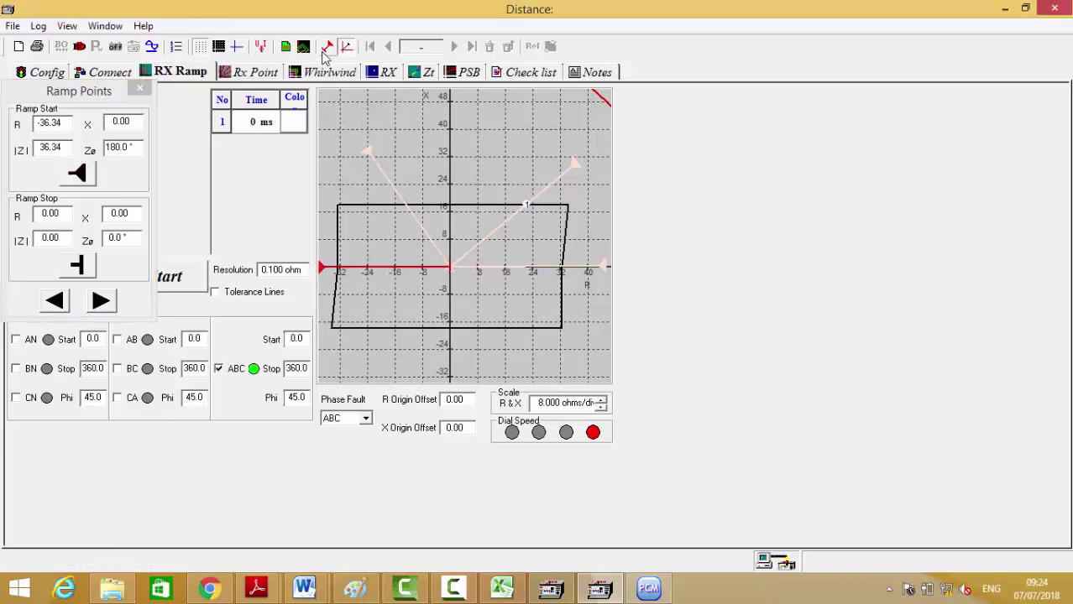
Add ramps to the origin from about R 39.08, X -22.62 and from beyond the zone's lower-left corner, and start the ramp test
click(76, 174)
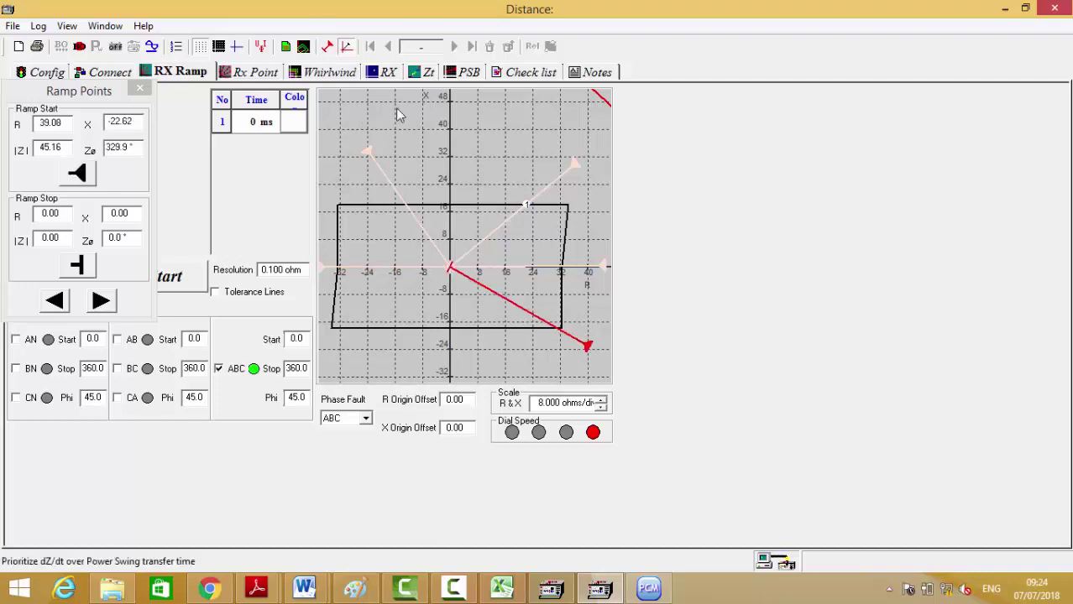
click(327, 46)
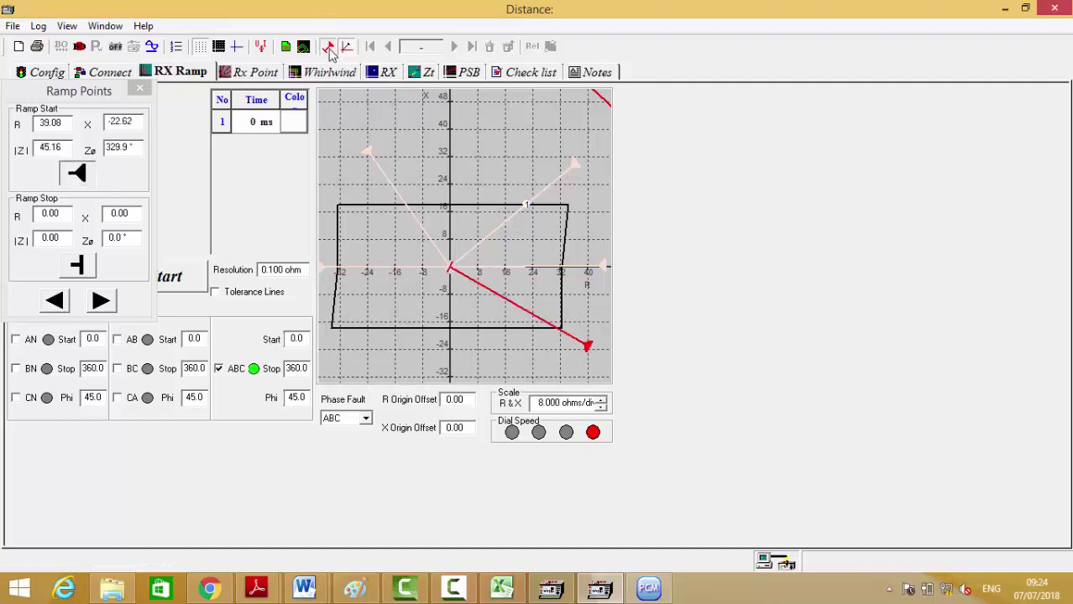
click(333, 353)
key(Escape)
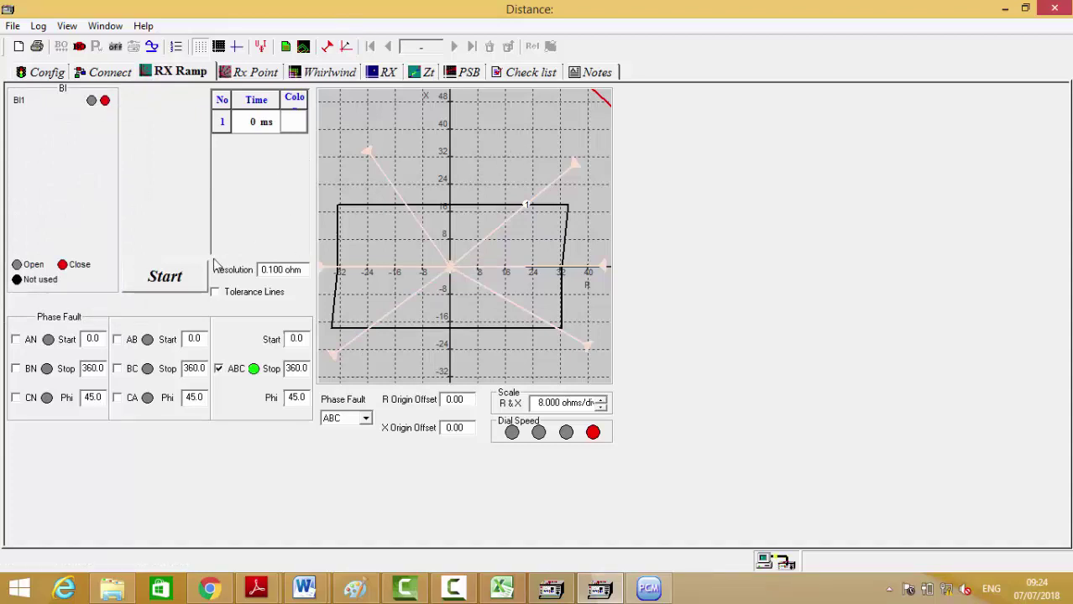
click(171, 275)
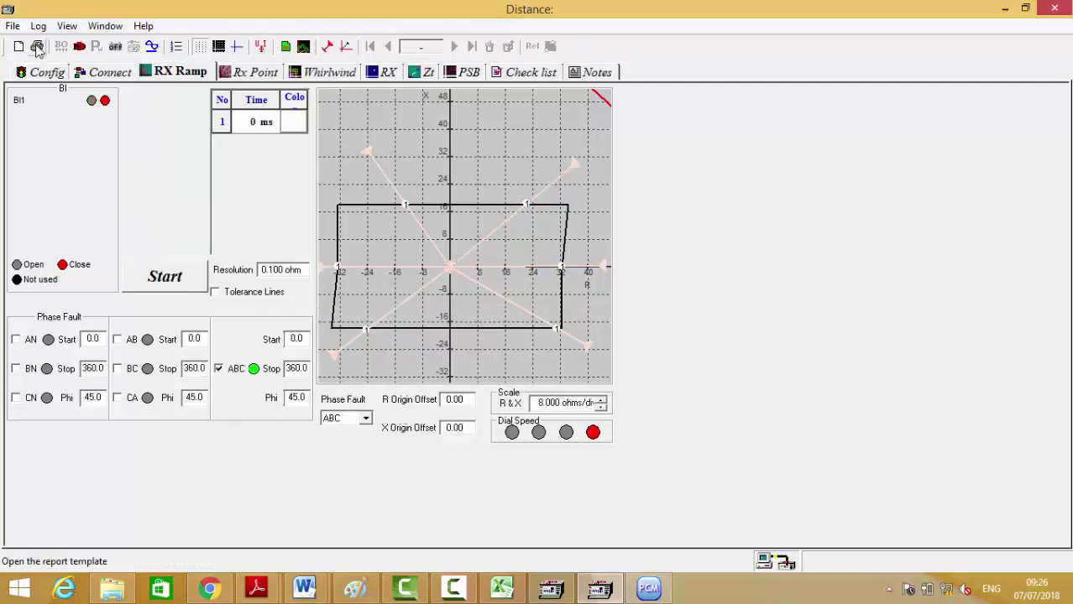
Choose the Distance_F4xx_F5xx.lst report template and check the report info fields, leaving them blank
click(37, 46)
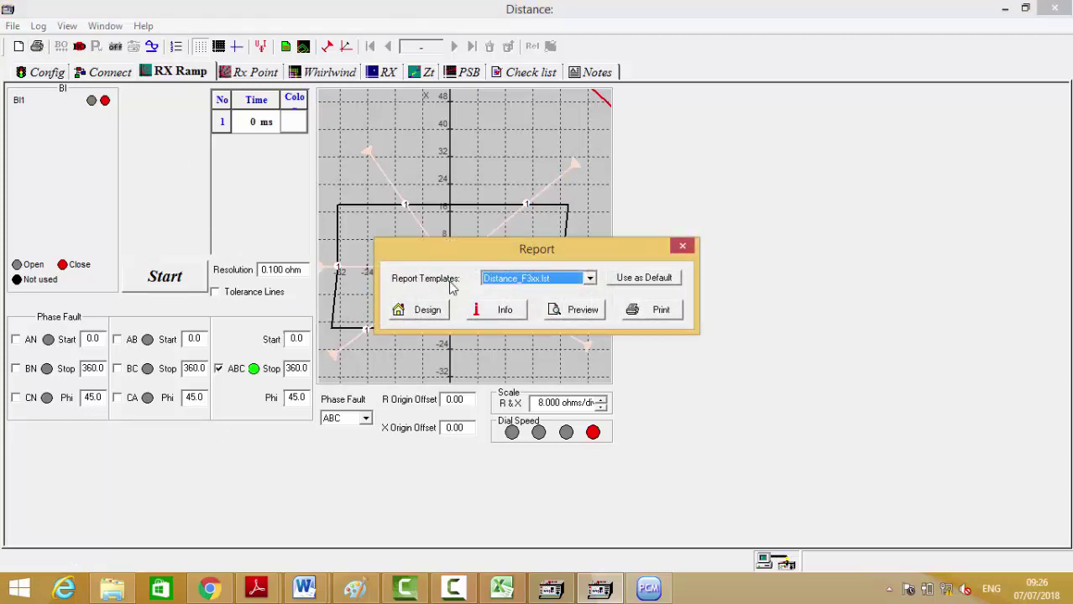
click(519, 282)
click(531, 303)
click(502, 313)
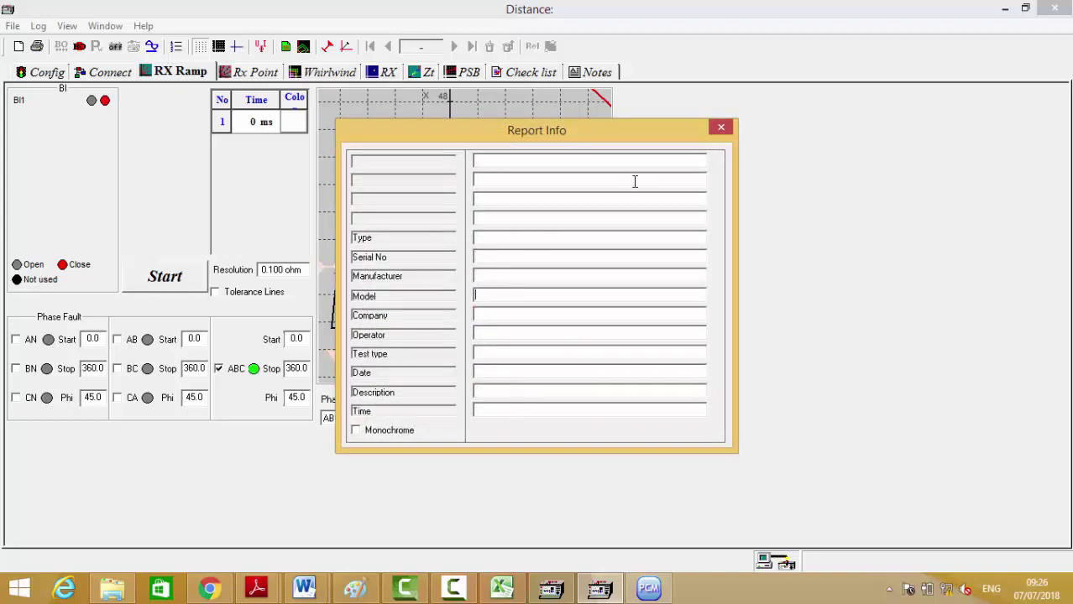
click(722, 127)
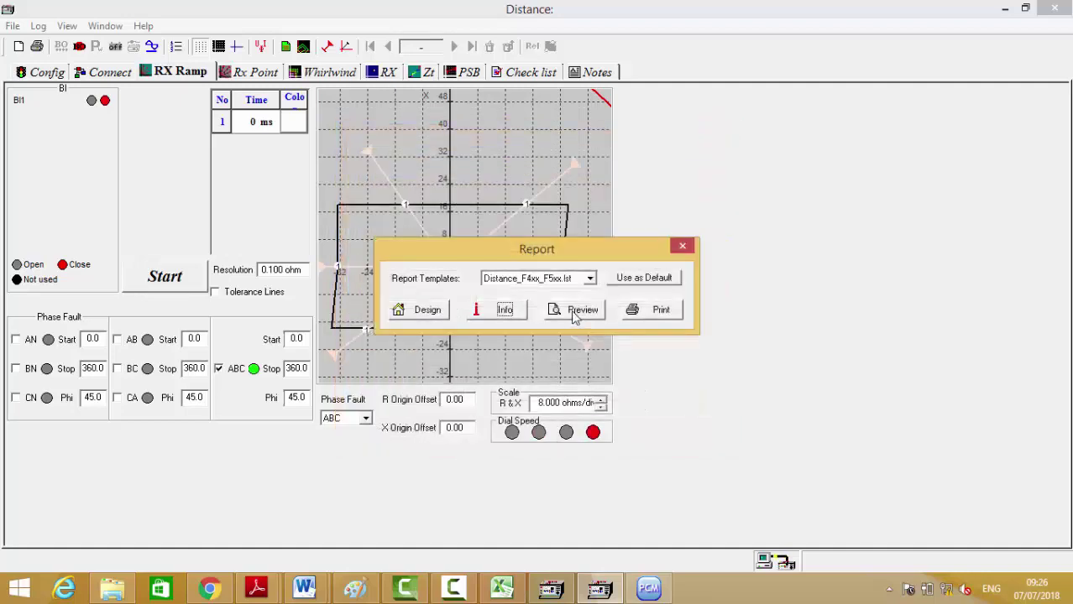
Generate the report preview with Microsoft XPS Document Writer as the printer for all pages
click(574, 312)
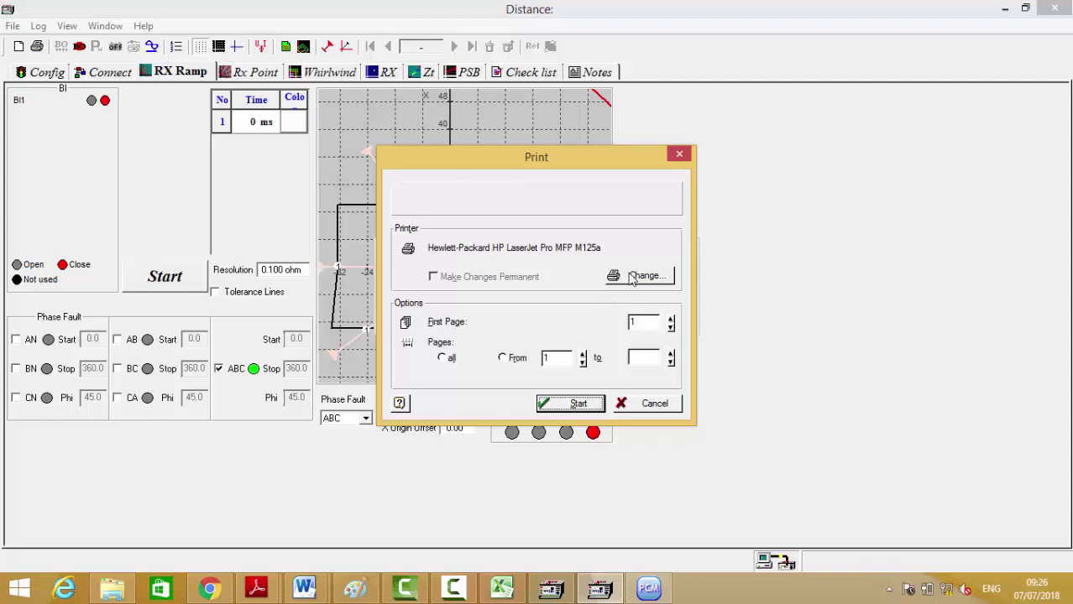
click(623, 277)
click(617, 242)
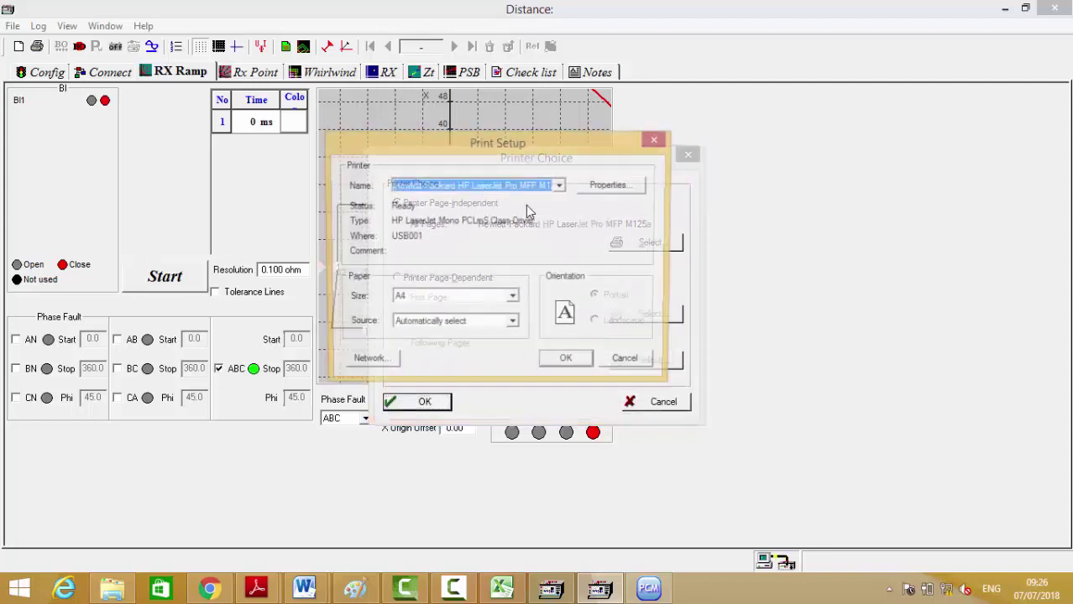
click(512, 218)
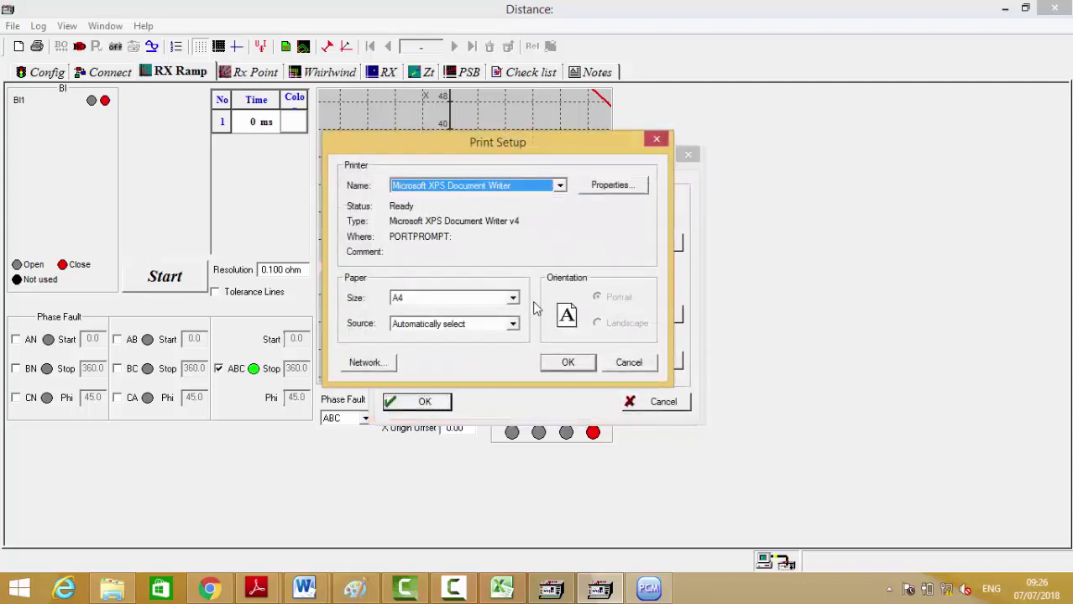
click(569, 365)
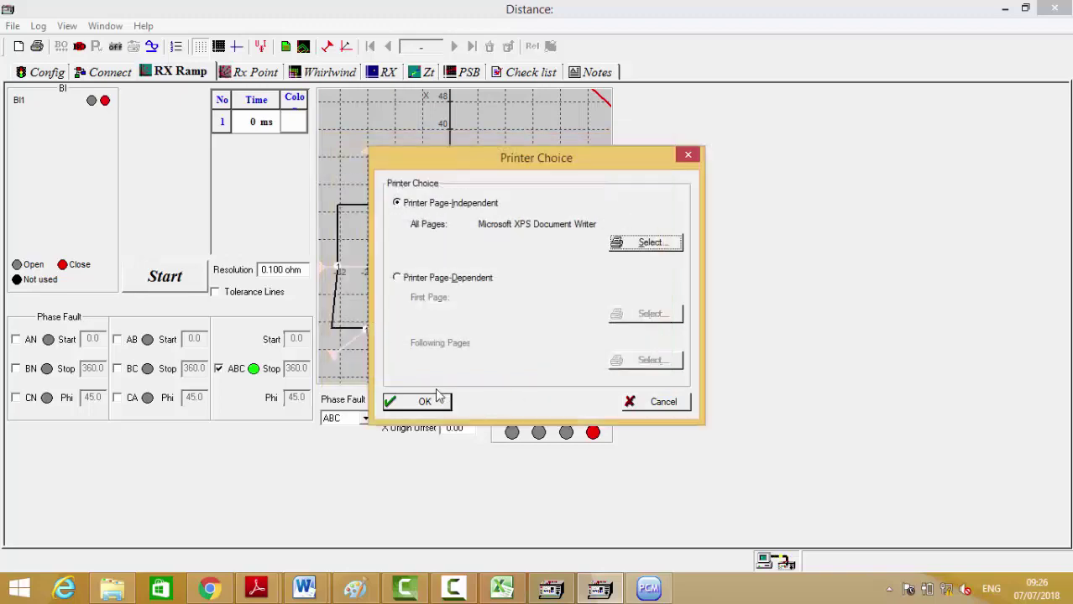
click(420, 402)
click(558, 404)
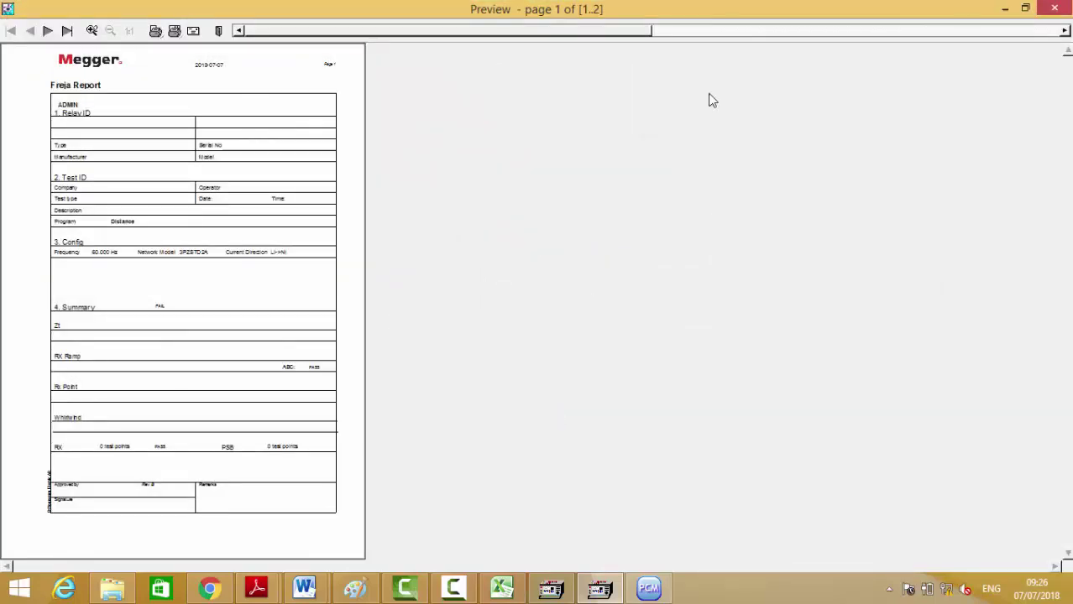
Examine the RAMP ABC graph and results table on the report's second page, and close the preview and report dialog
click(717, 32)
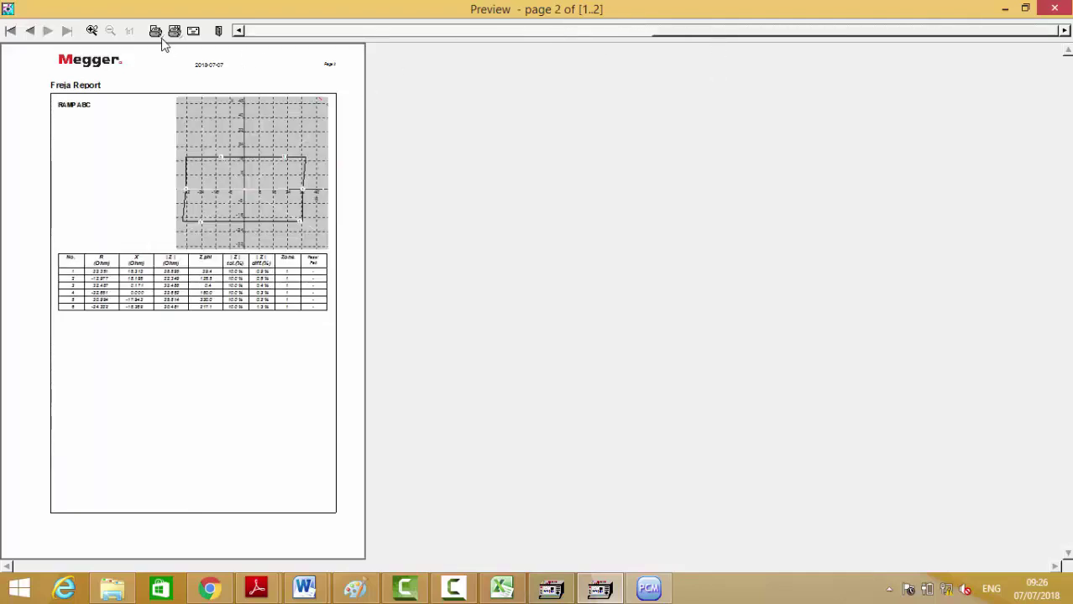
click(93, 31)
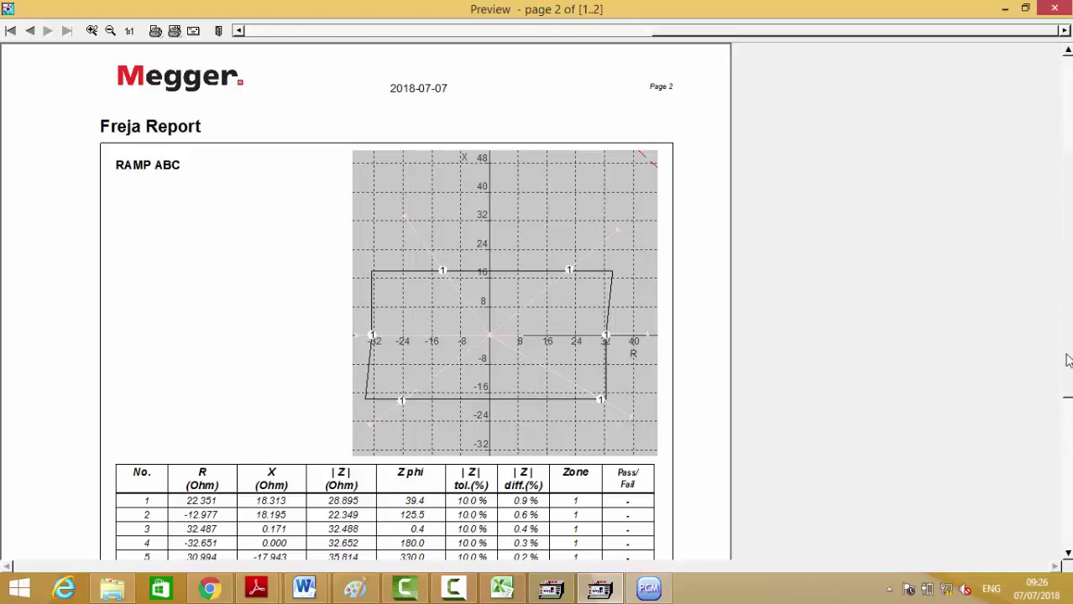
click(1068, 321)
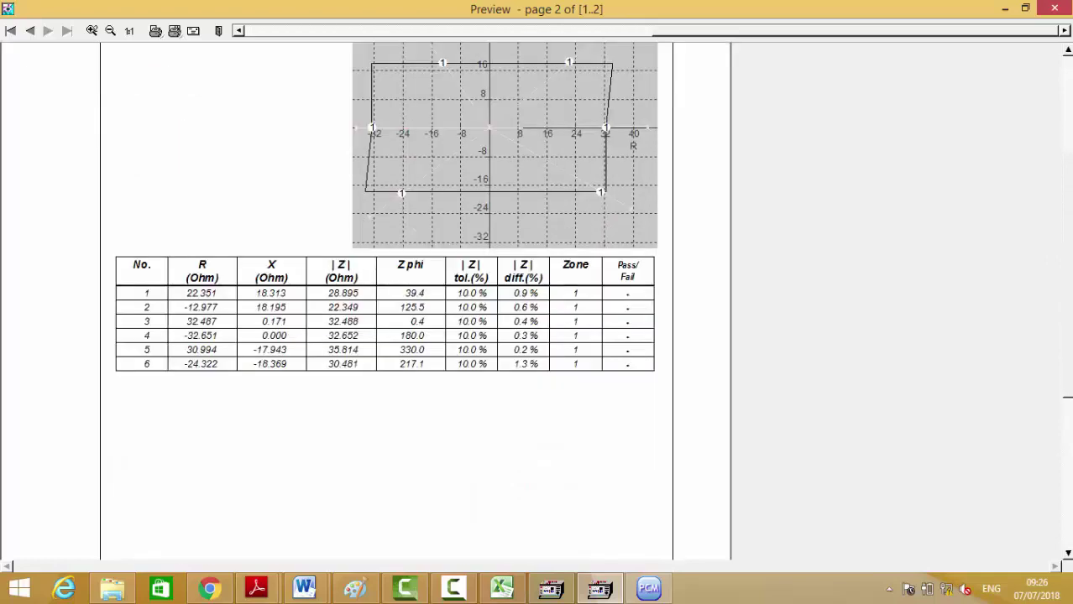
scroll(386, 252, down, 3)
scroll(1066, 209, up, 5)
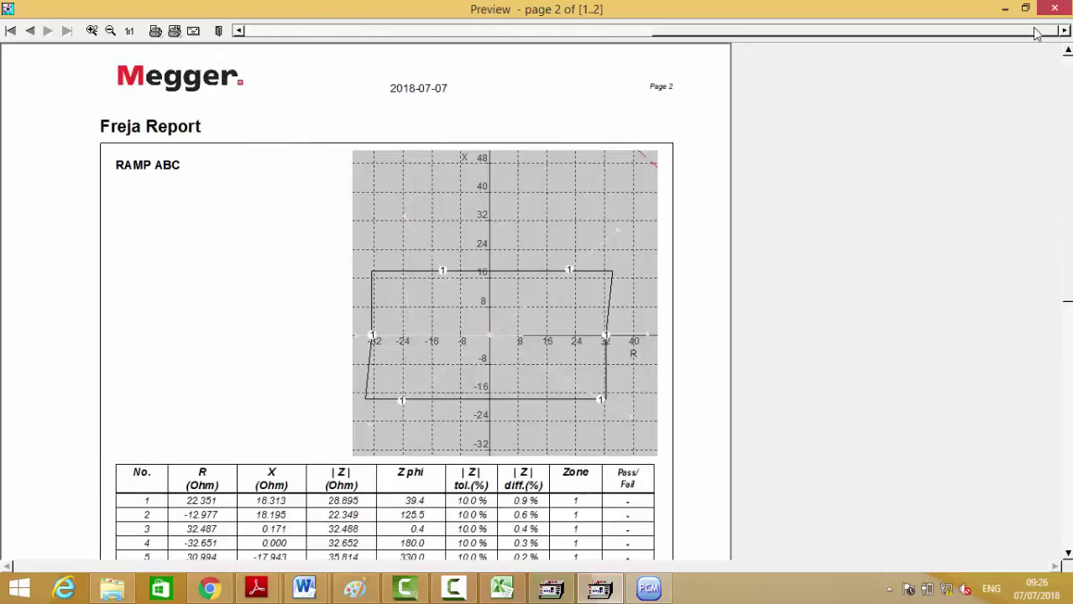
click(1054, 9)
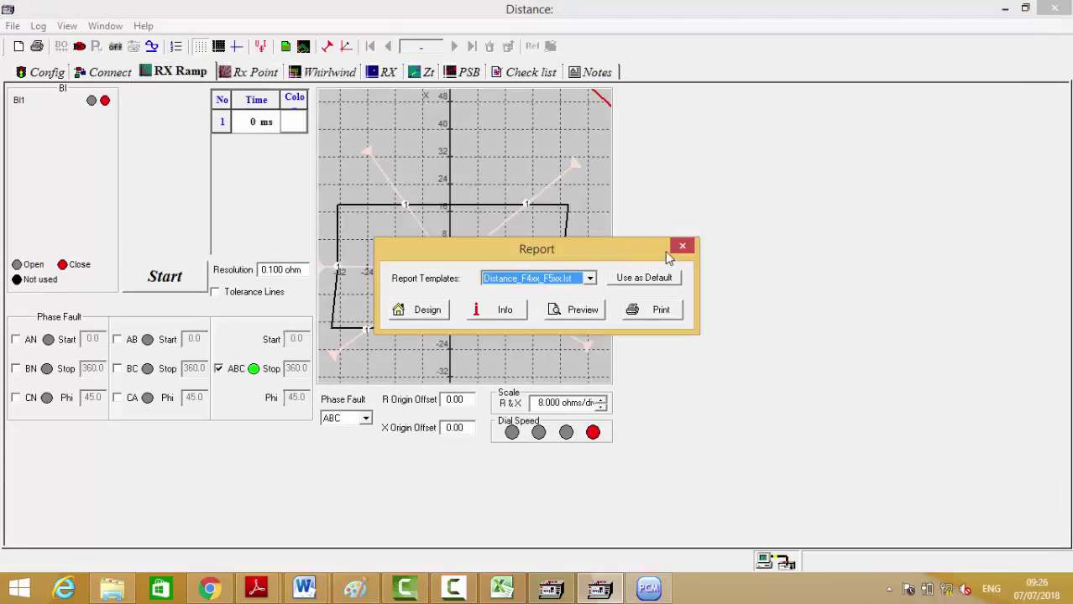
click(682, 249)
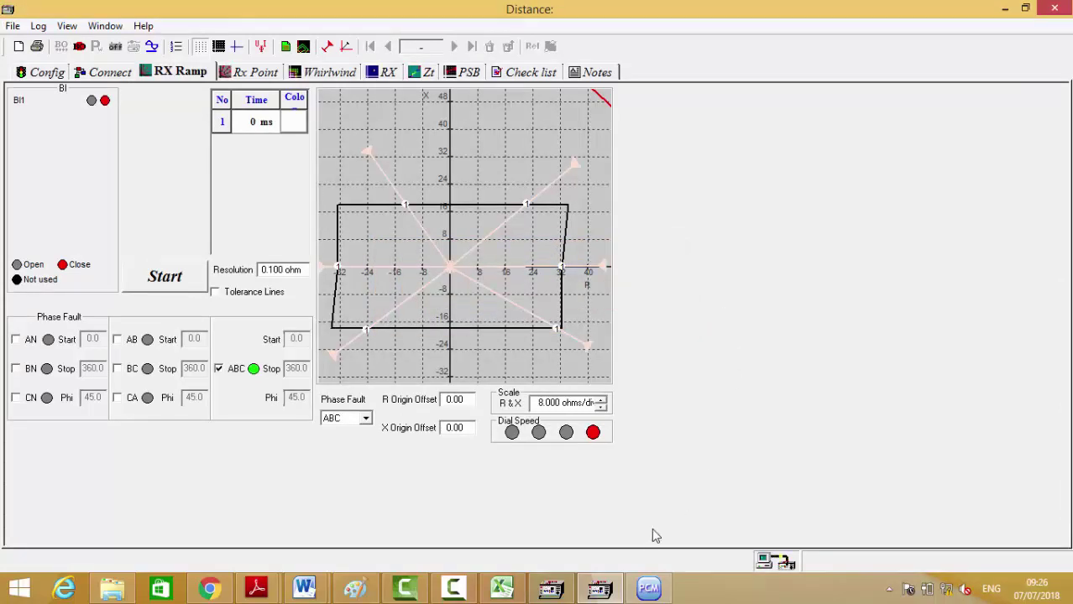
click(452, 588)
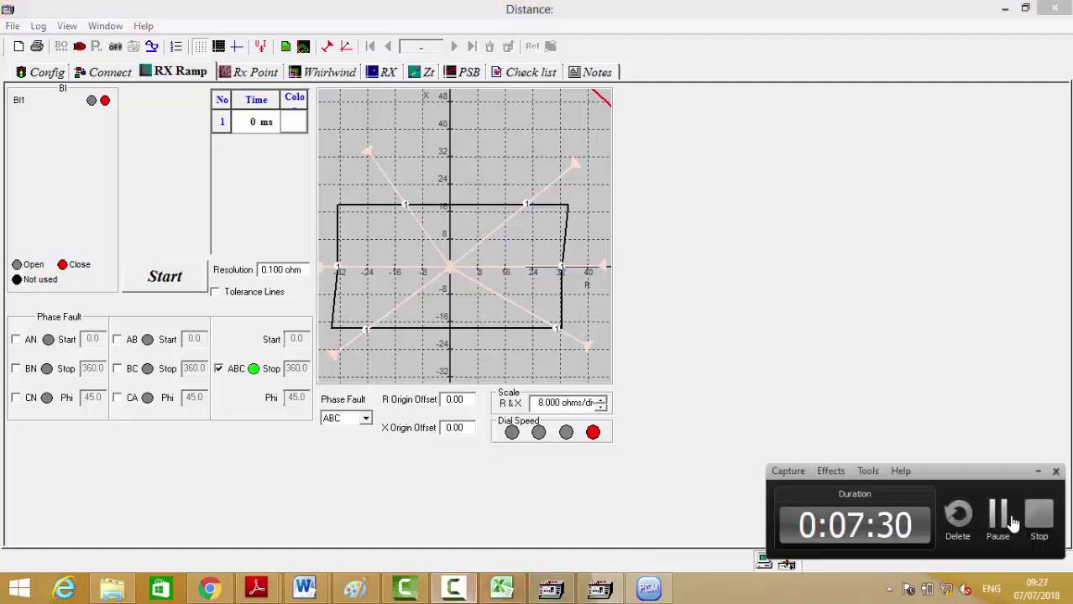
click(999, 521)
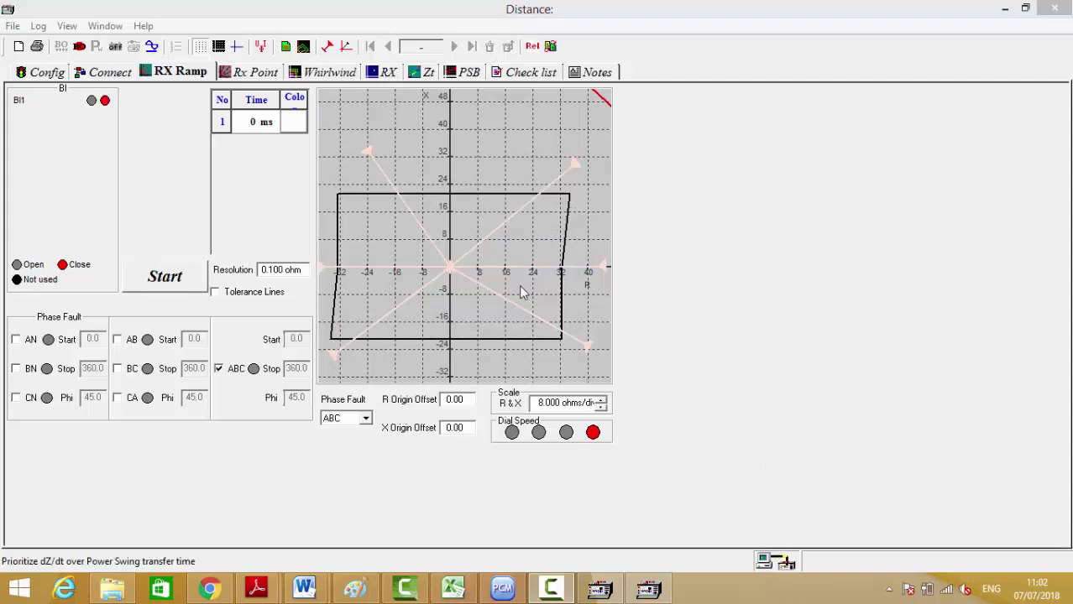
Switch to the RX test and delete all its existing test points
click(388, 72)
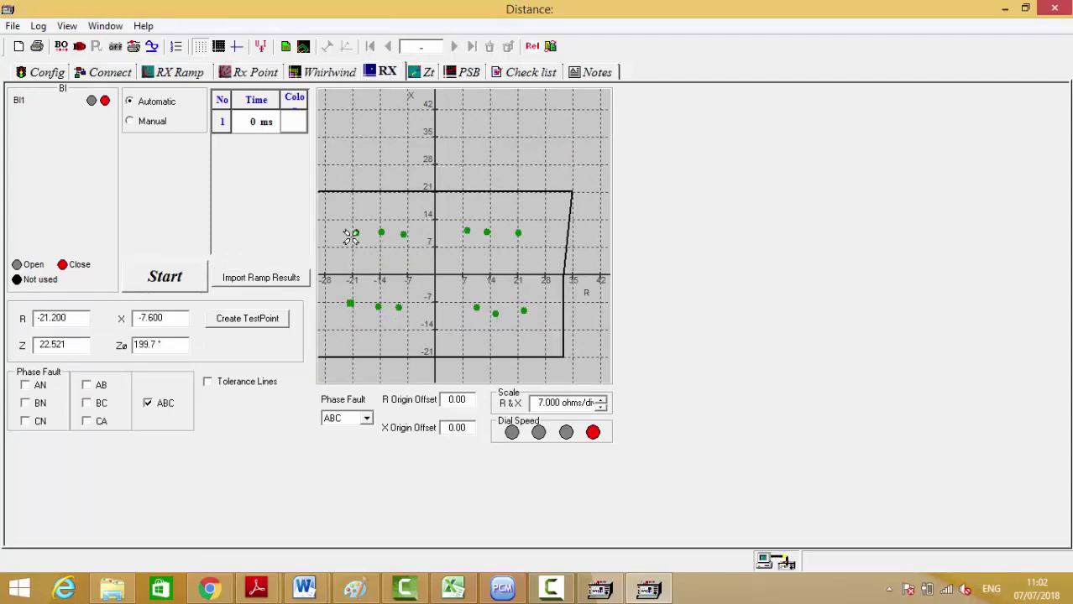
click(217, 47)
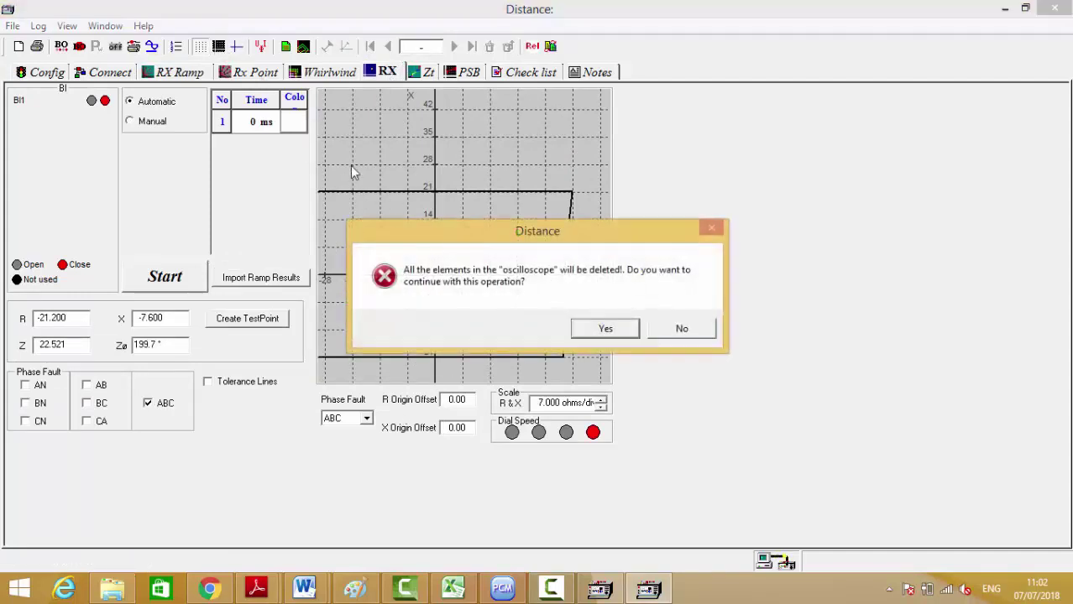
click(601, 329)
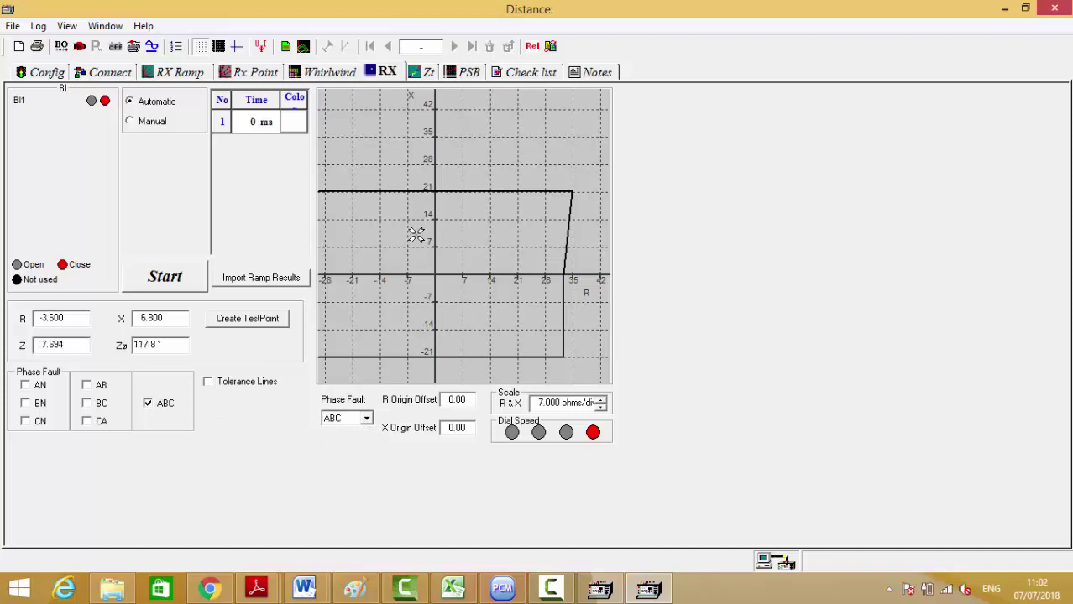
Place six ABC test points inside the zone at negative R, three above the R axis and three below it at about X -7 to -8
click(237, 47)
drag(434, 276, 459, 252)
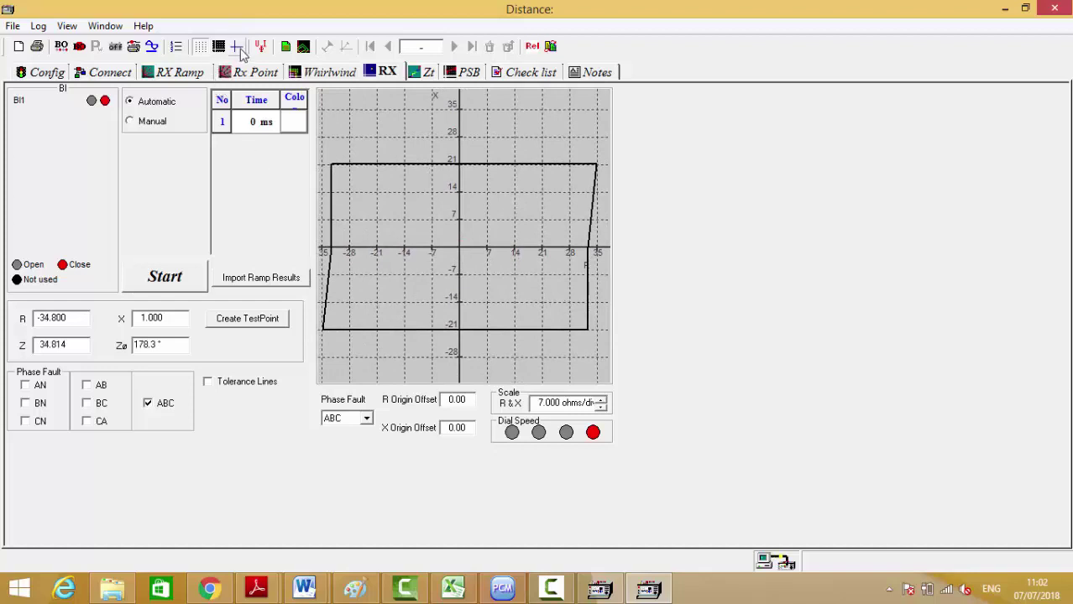
click(390, 203)
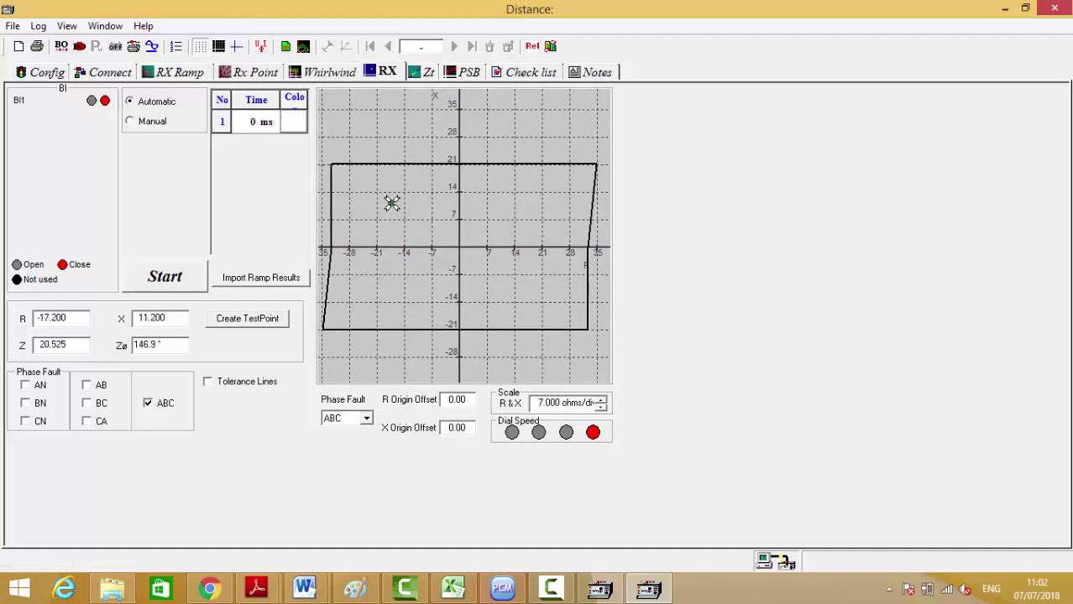
click(368, 199)
click(425, 214)
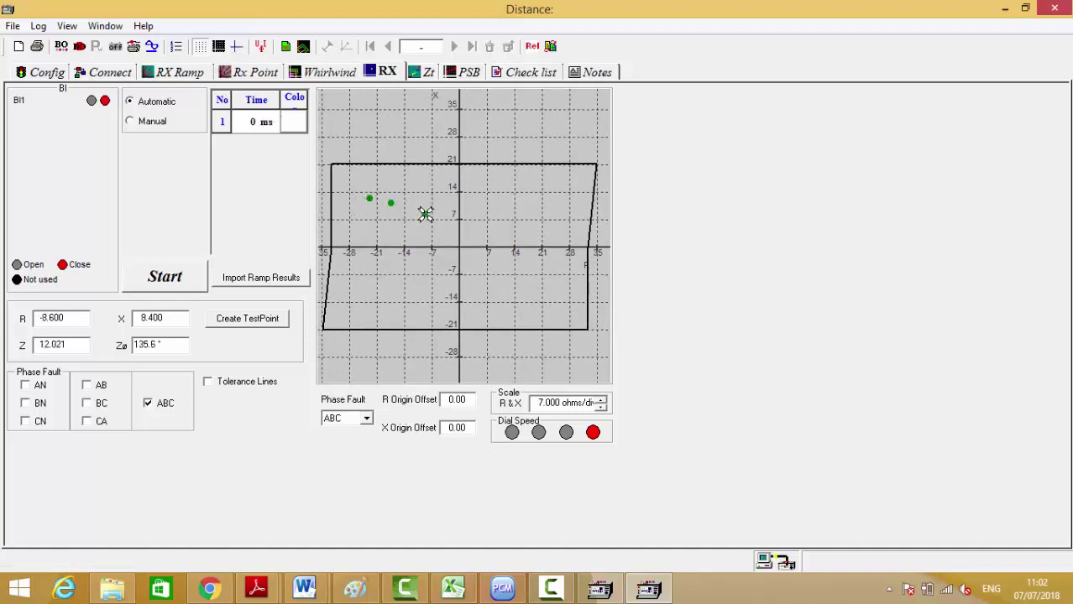
click(423, 276)
click(400, 276)
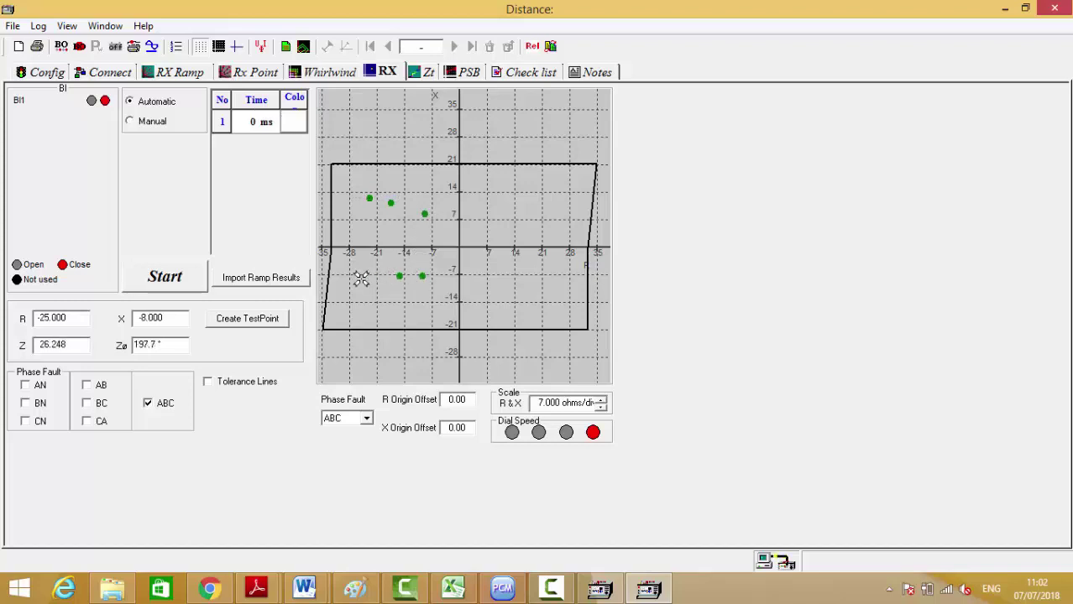
click(361, 278)
Place six ABC test points inside the zone at positive R, three at about X -11 and three at X 12 to 14, and start the test
click(492, 290)
click(519, 291)
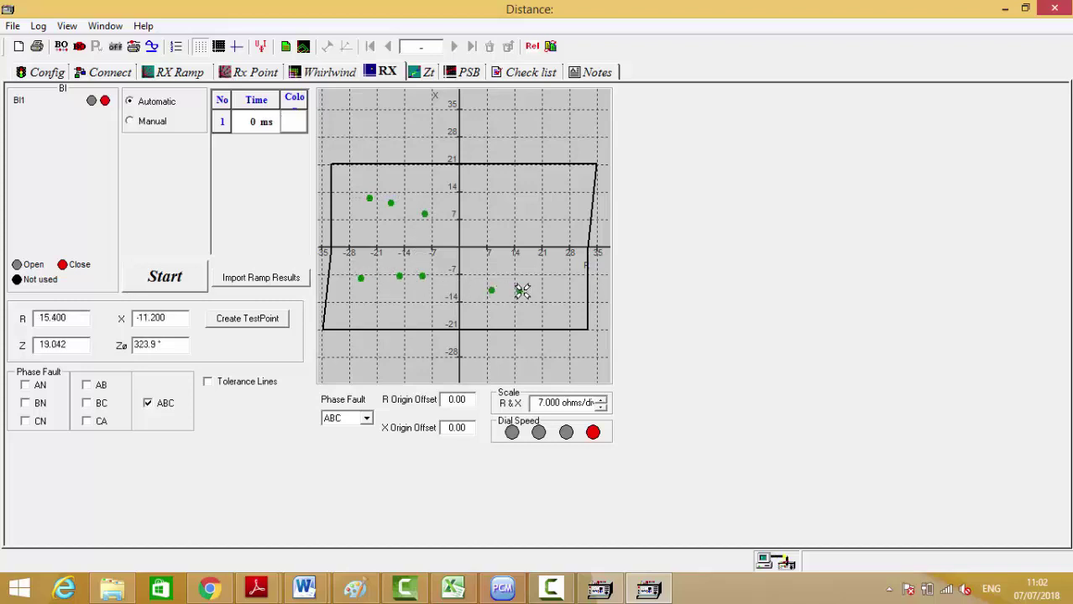
click(535, 291)
click(495, 193)
click(524, 194)
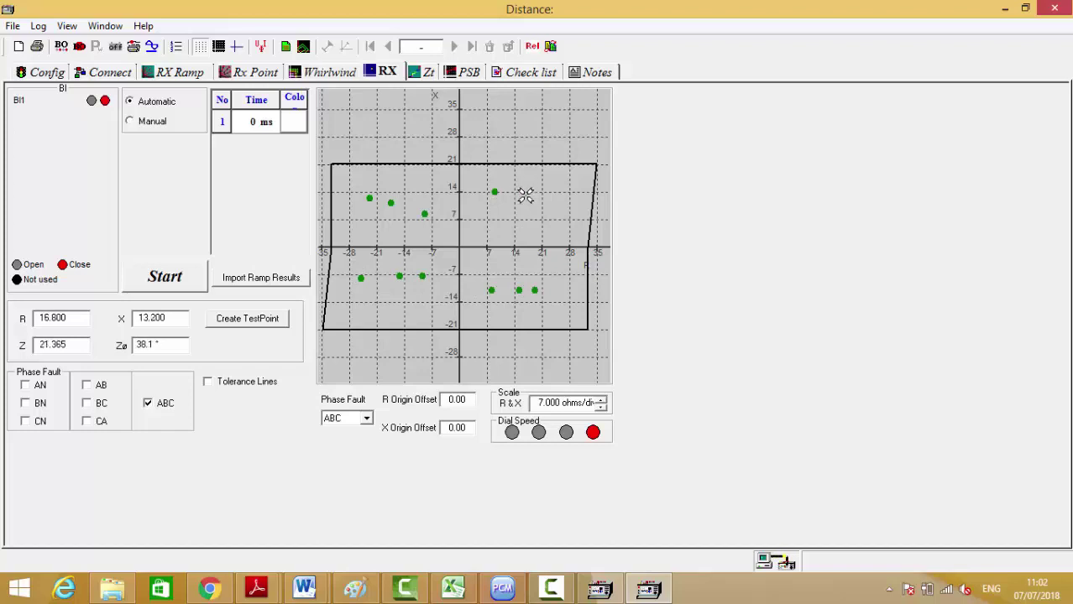
click(562, 198)
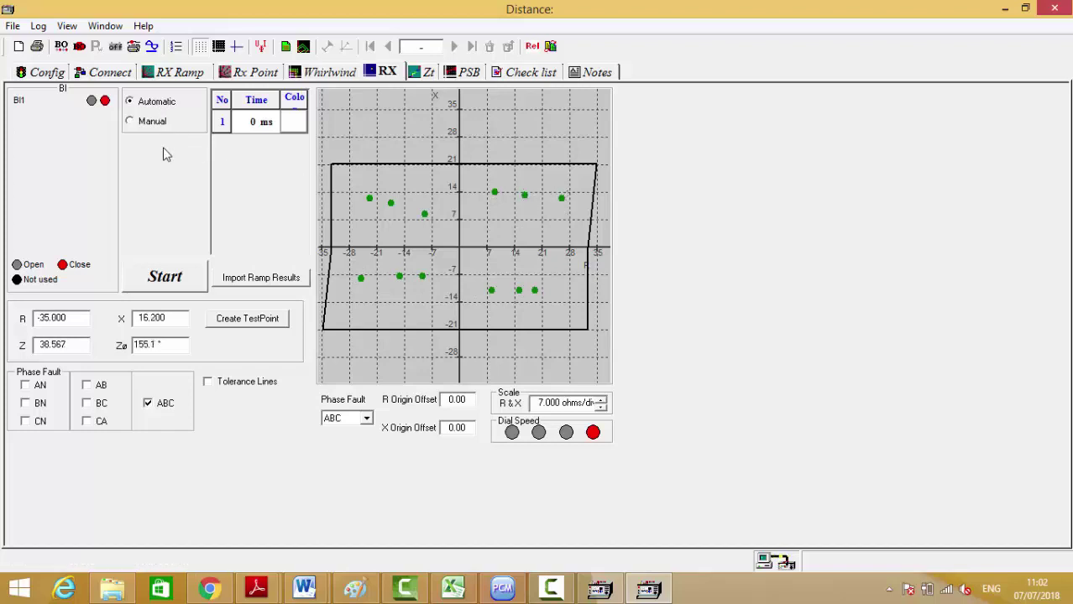
click(167, 278)
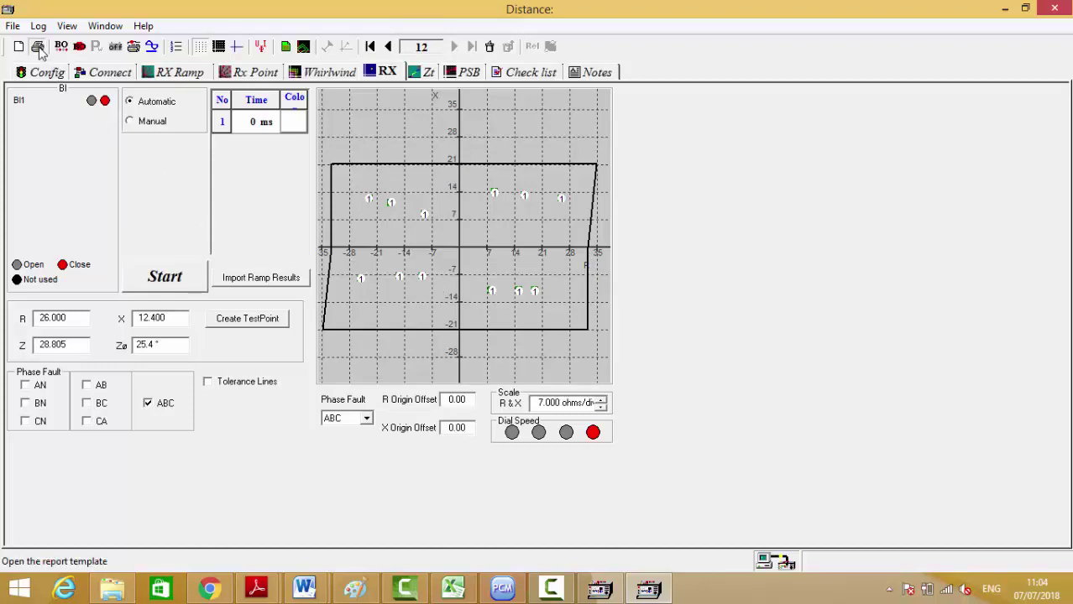
Change the test type in the report info to PSB-ZOUT TIME and close the report info
click(37, 47)
click(502, 310)
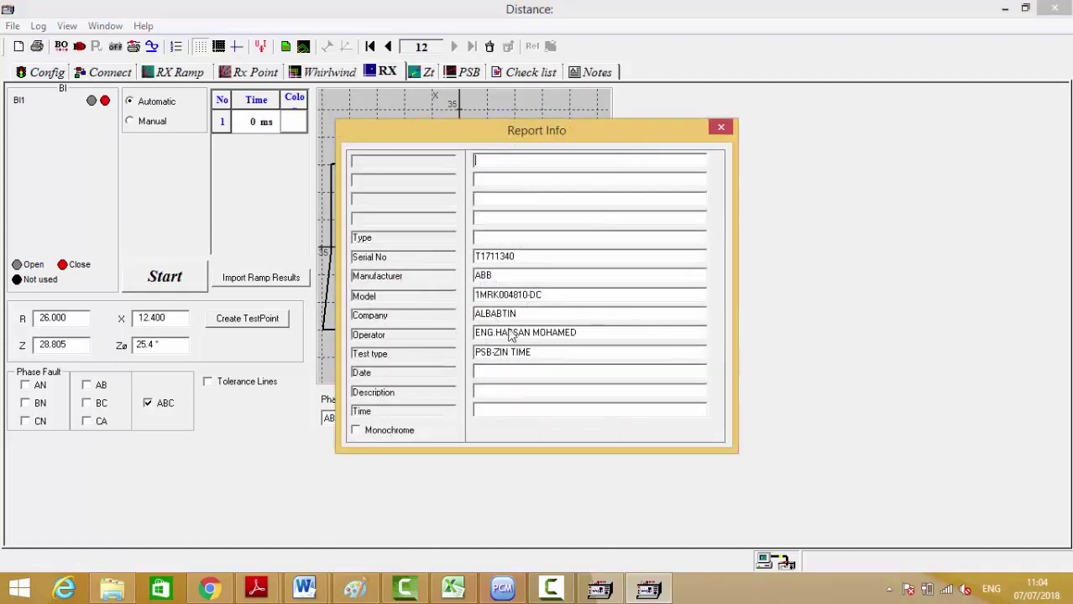
key(BackSpace)
key(BackSpace)
text(OUT)
click(719, 126)
Choose the Distance_F4xx_F5xx.lst report template and request its preview
click(552, 279)
click(537, 291)
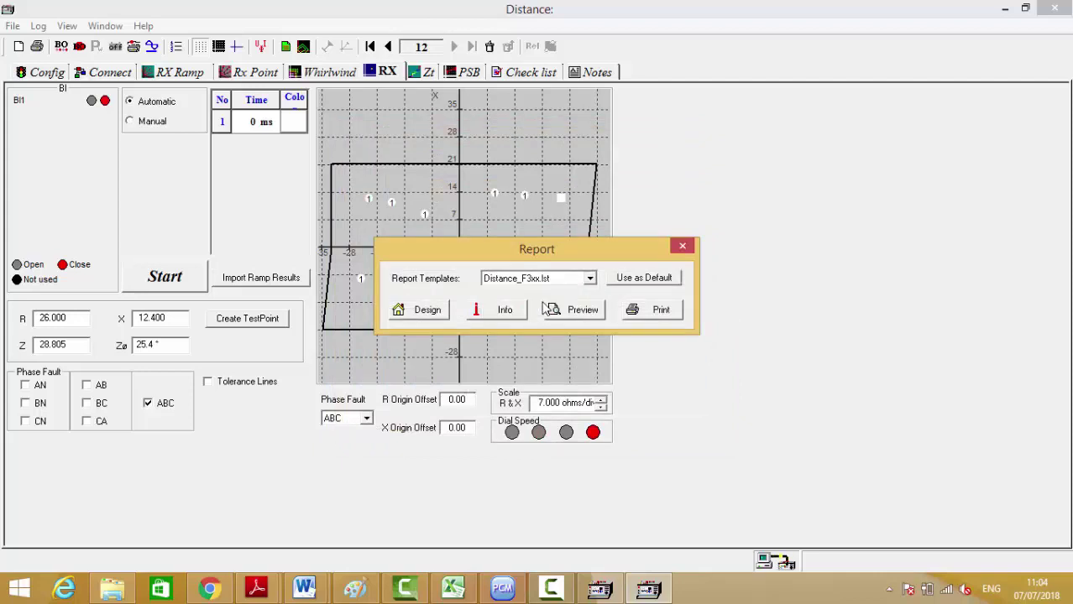
key(Down)
click(565, 313)
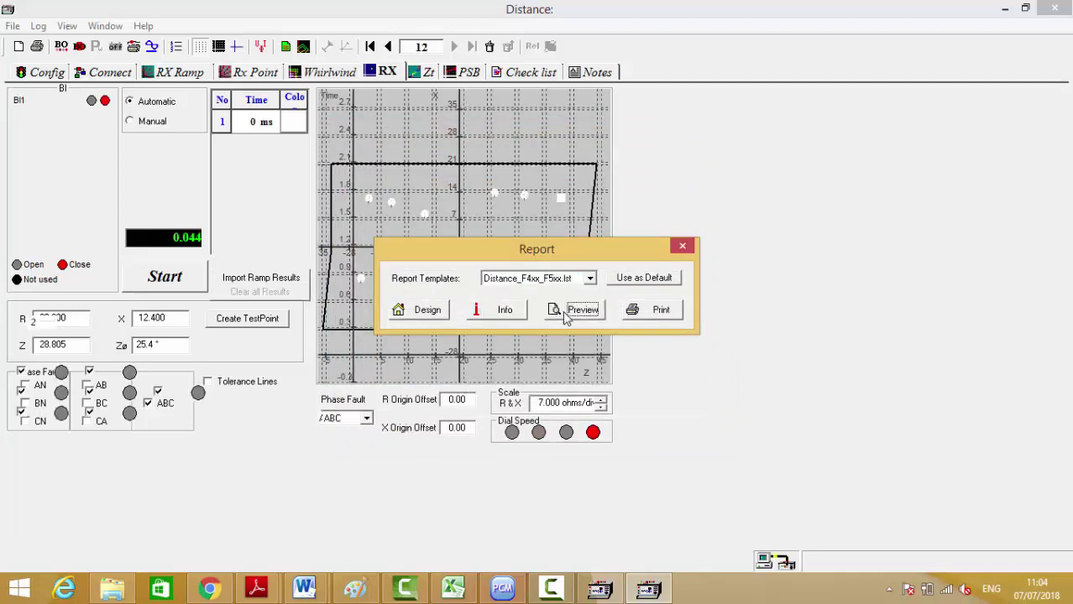
Set Microsoft XPS Document Writer as the printer for all pages and generate the report preview
click(632, 284)
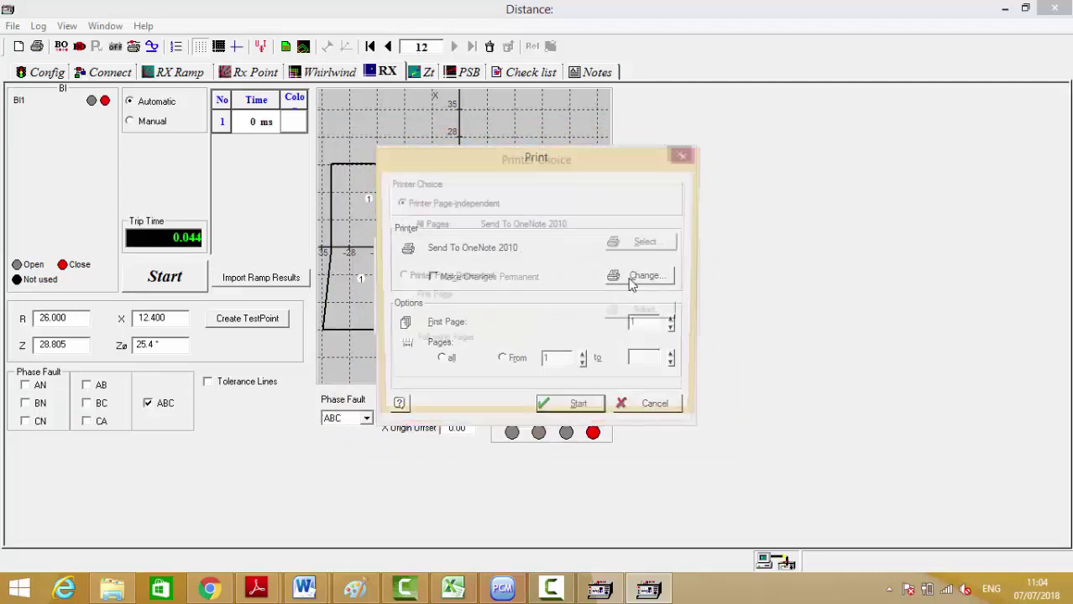
click(621, 244)
click(546, 186)
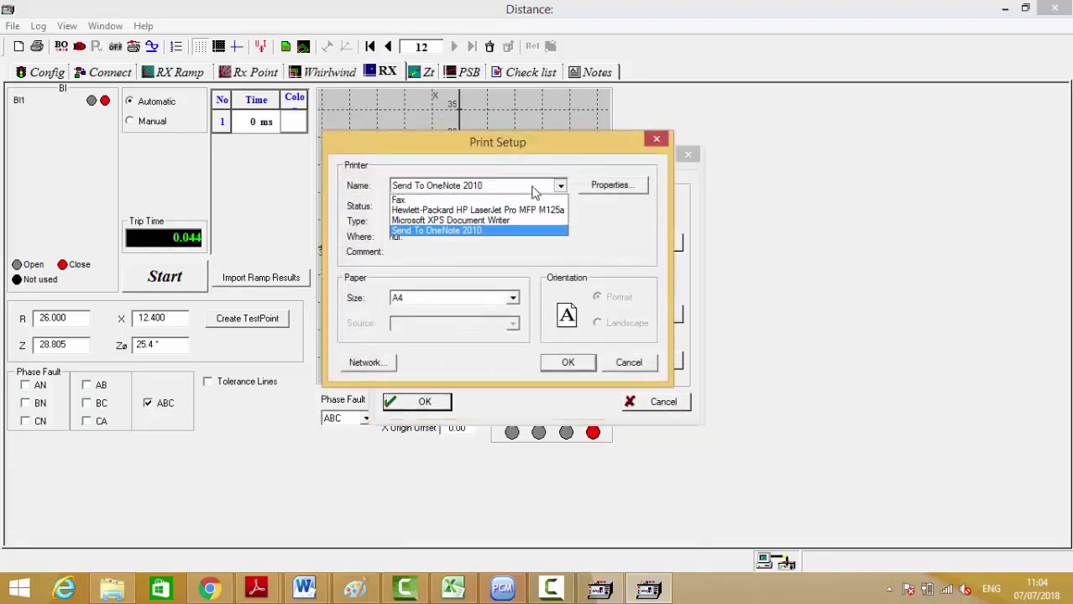
click(510, 220)
click(569, 362)
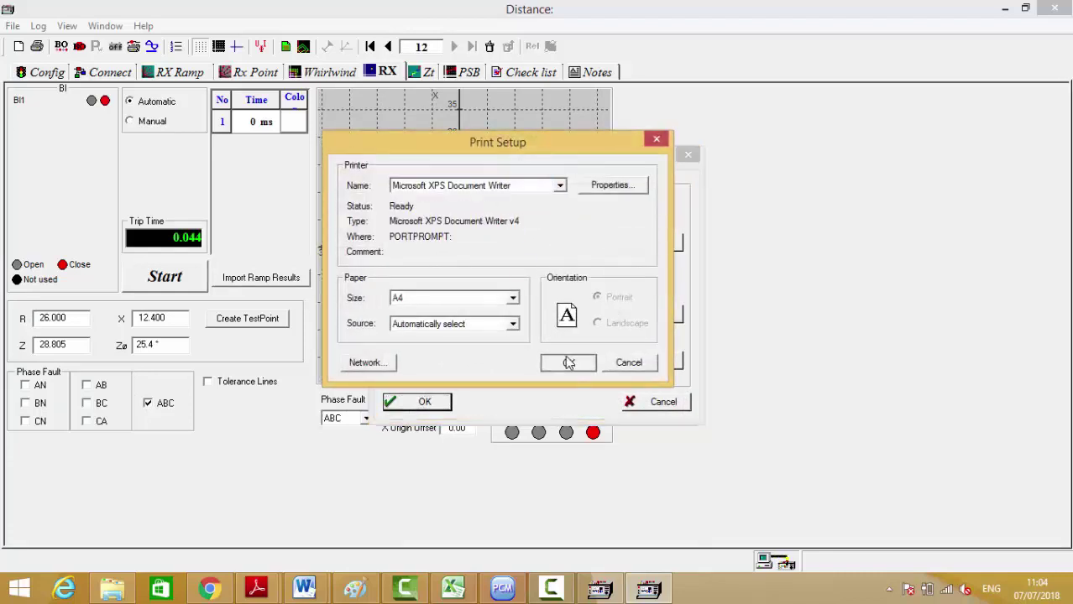
click(423, 407)
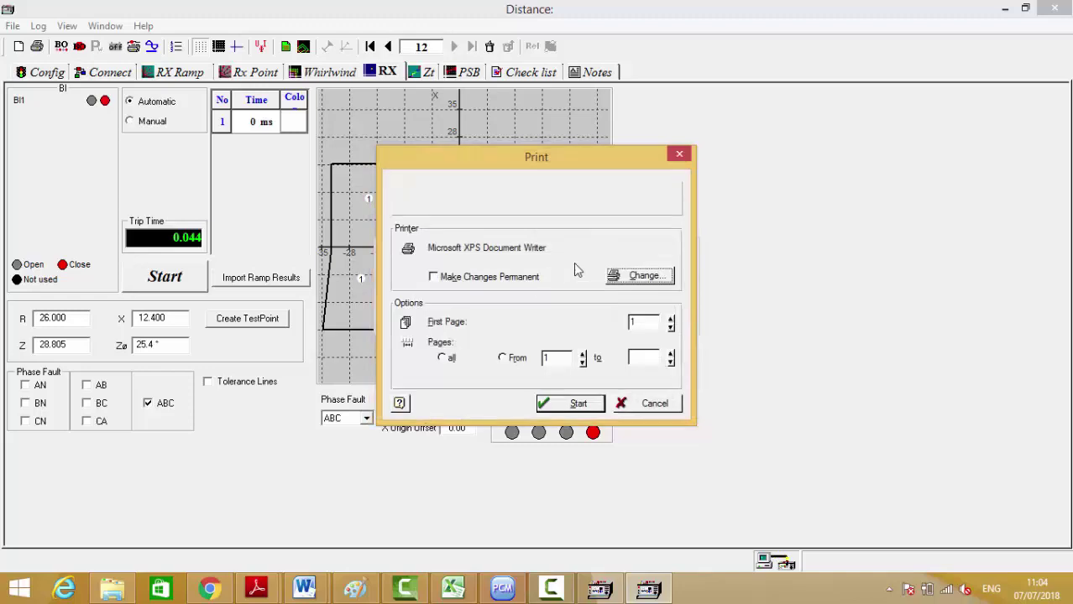
click(570, 404)
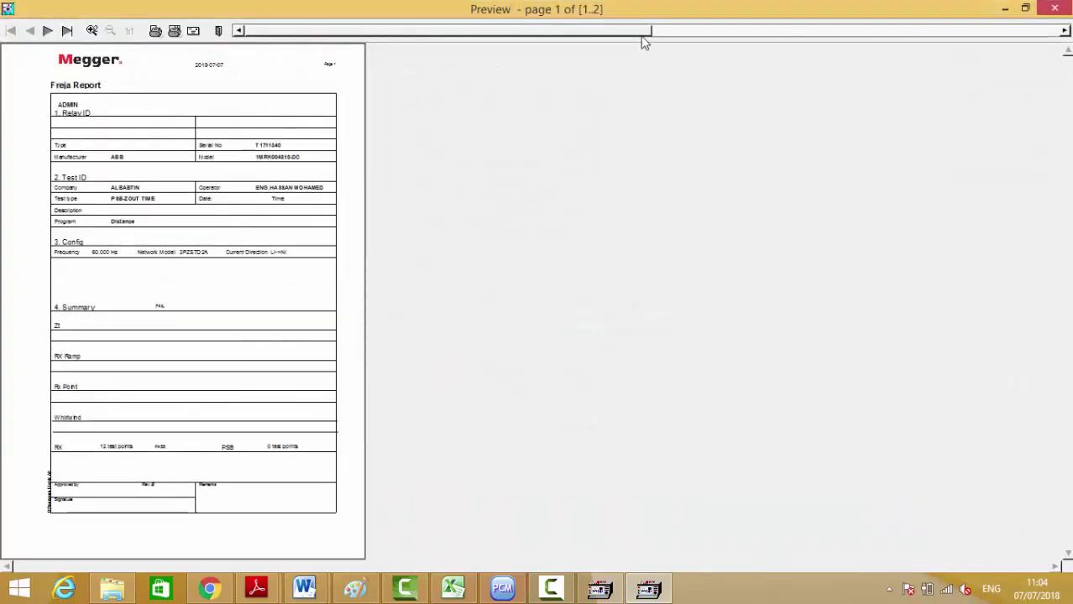
Examine the RX ABC graph and results table on the report's second page and the summary on its first page
click(673, 30)
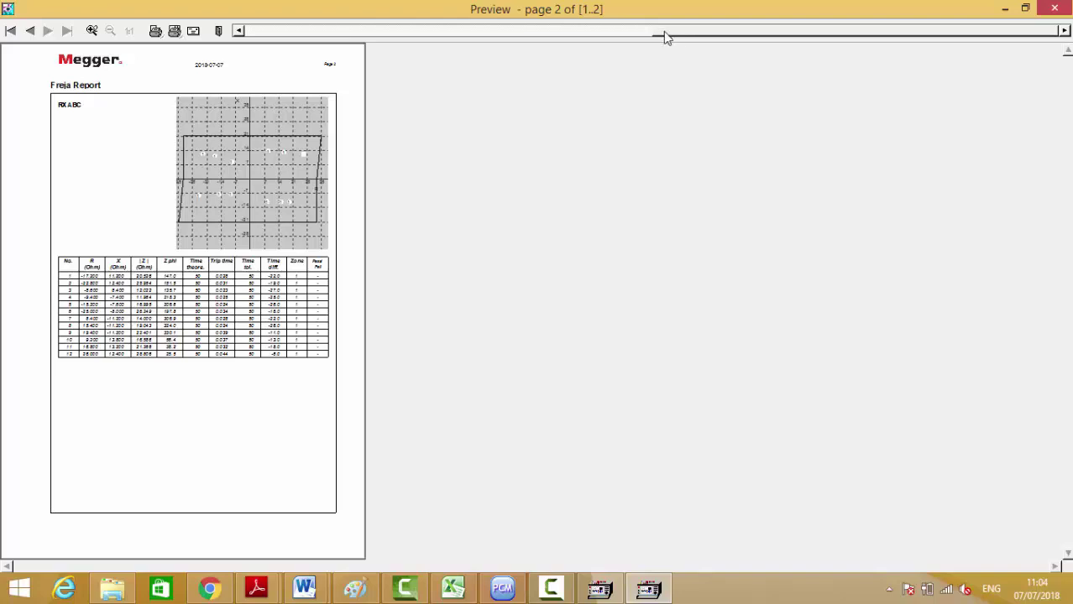
click(92, 30)
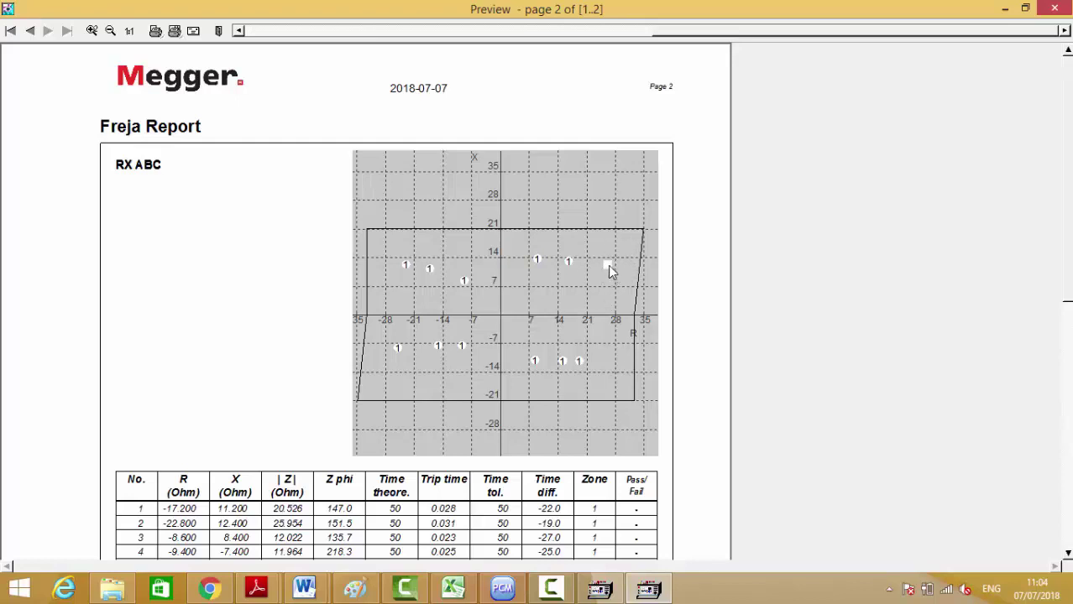
click(647, 588)
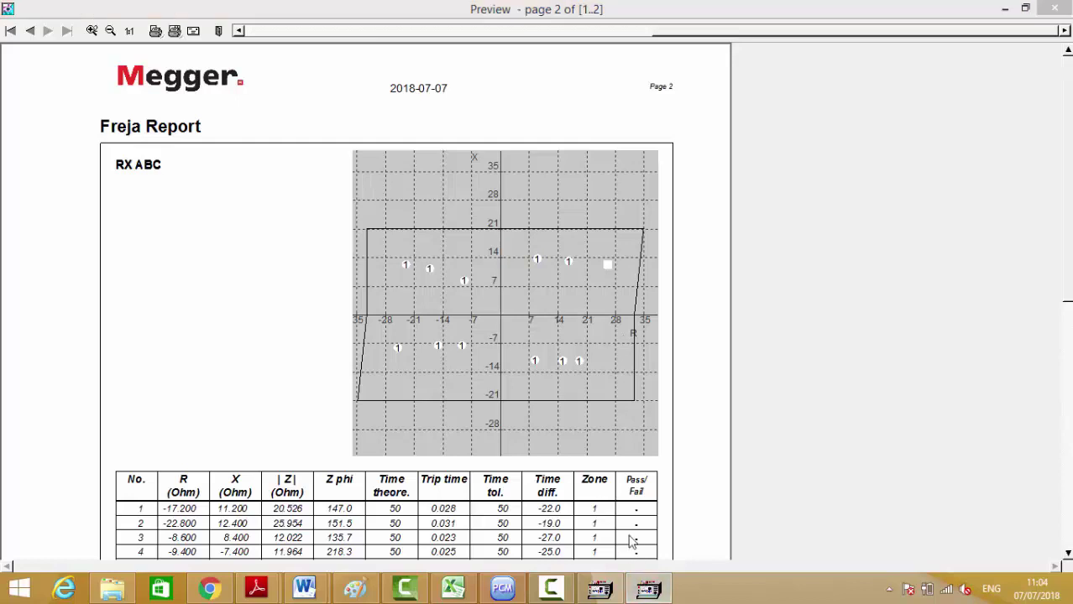
click(451, 32)
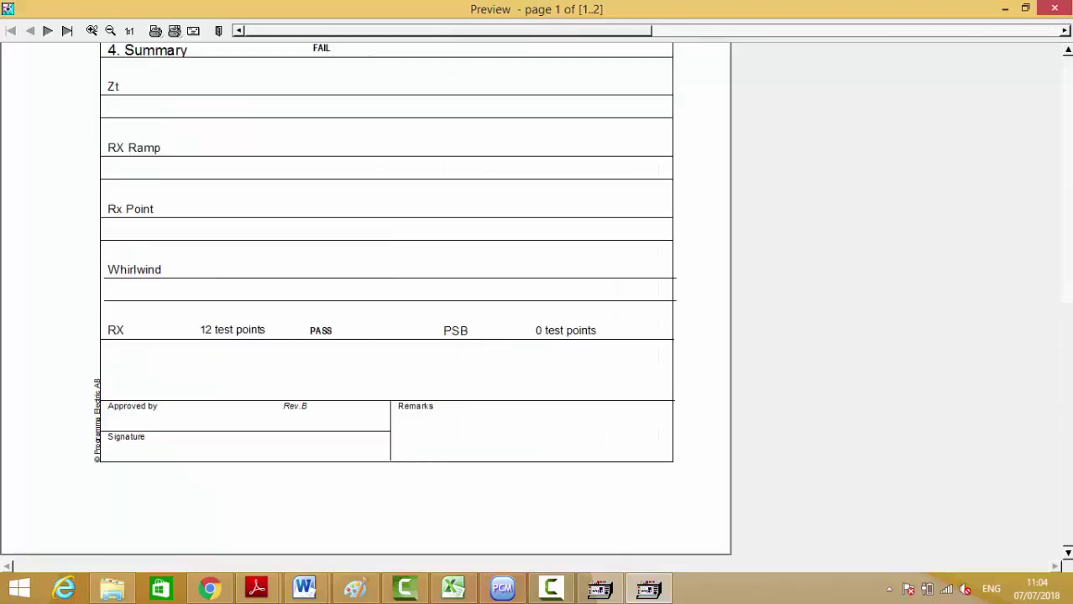
scroll(888, 272, up, 2)
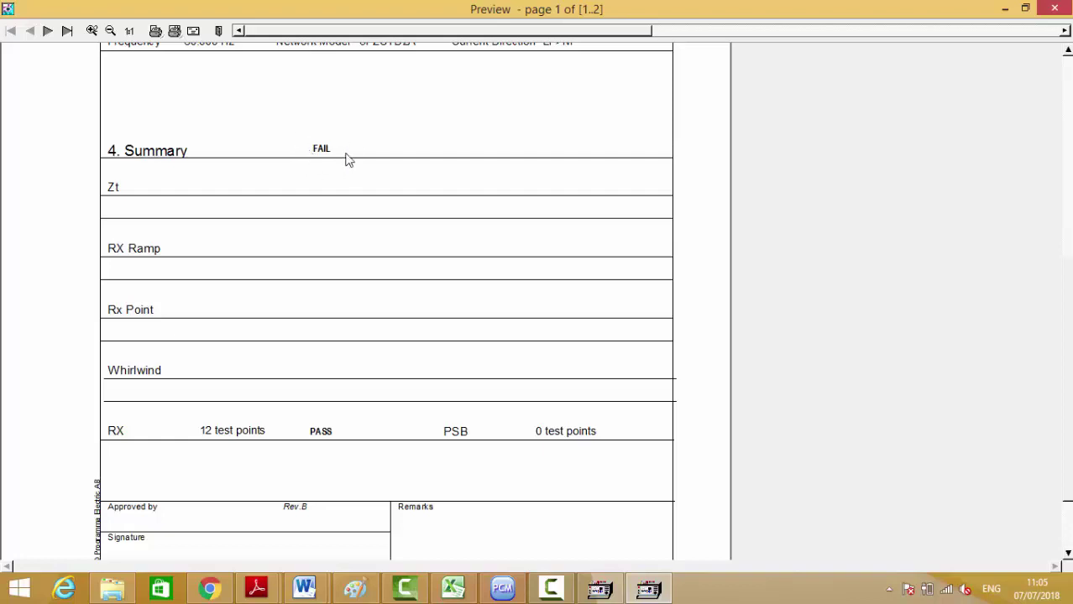
Print the report to an OpenXPS document named ZOUT TIME in the PSD folder
click(174, 32)
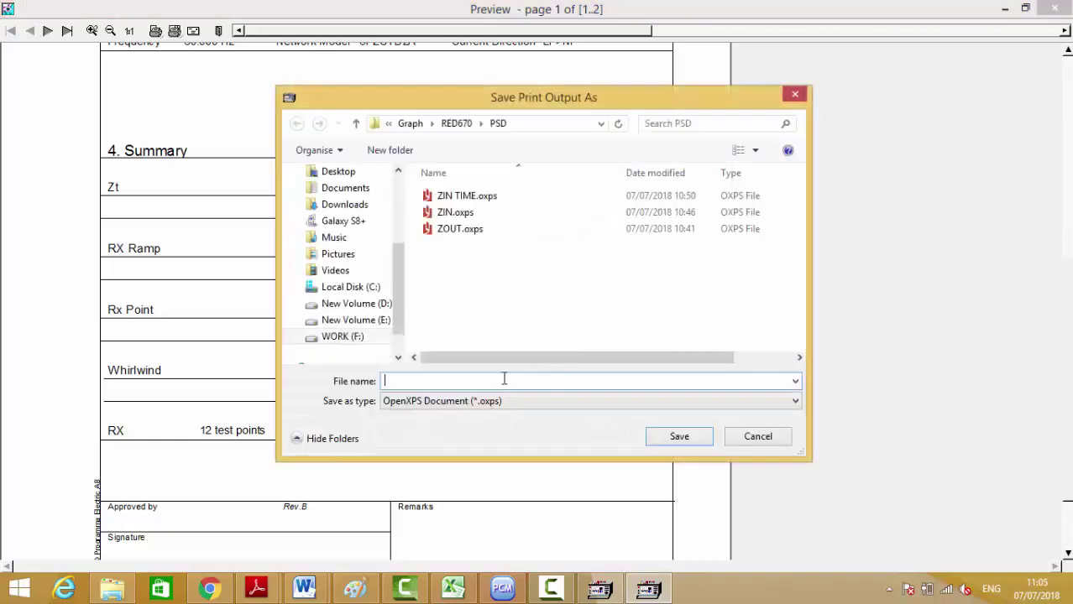
text(ZOUT TIME)
click(660, 438)
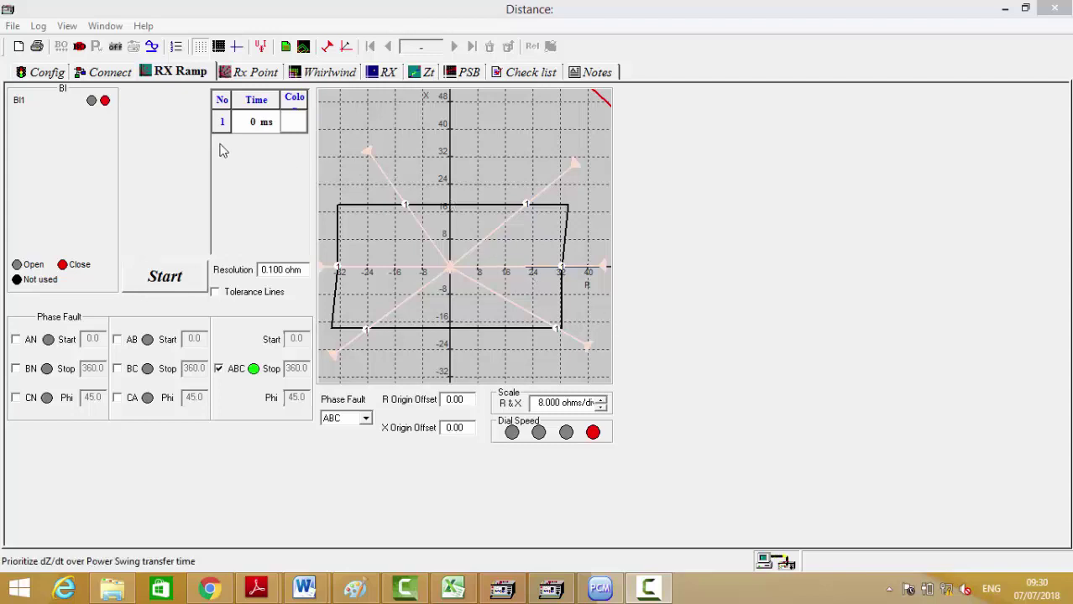
Start a new test from the configuration, agree to discard the latest results, and return to the RX ramp test
click(47, 72)
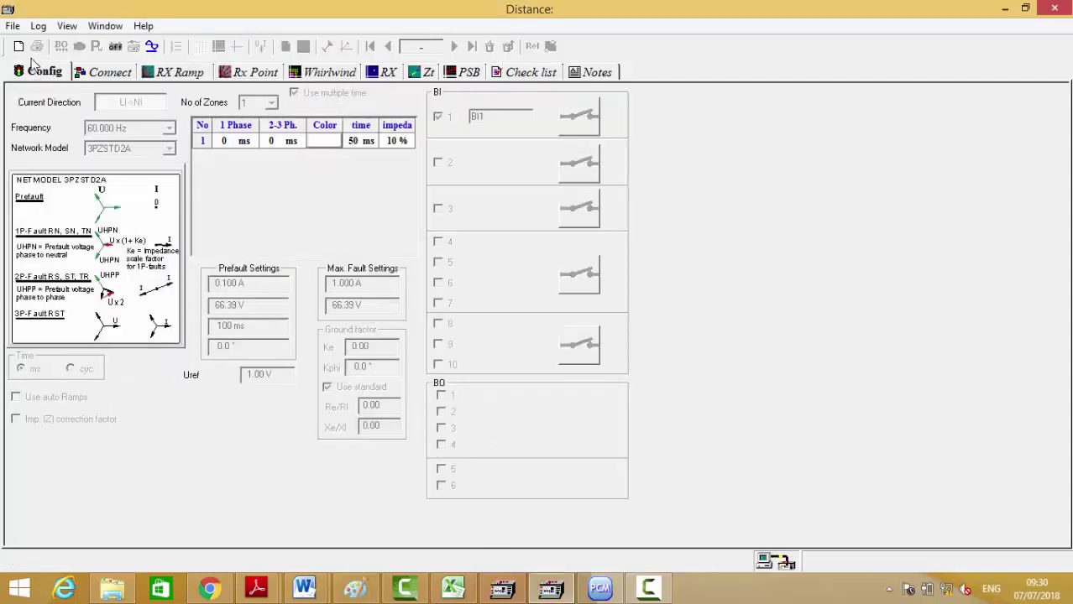
click(18, 46)
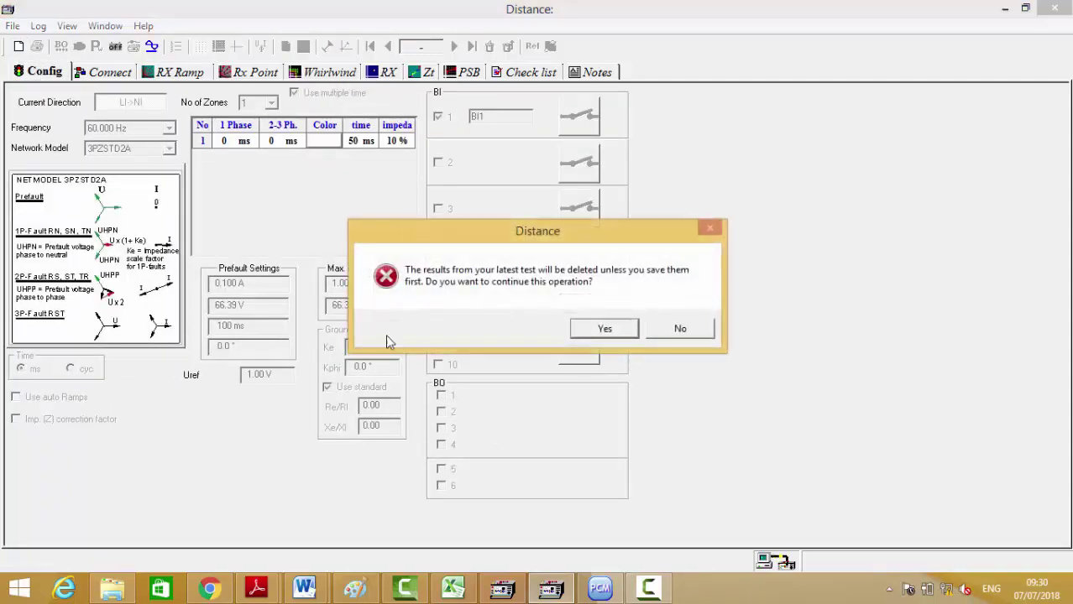
click(591, 328)
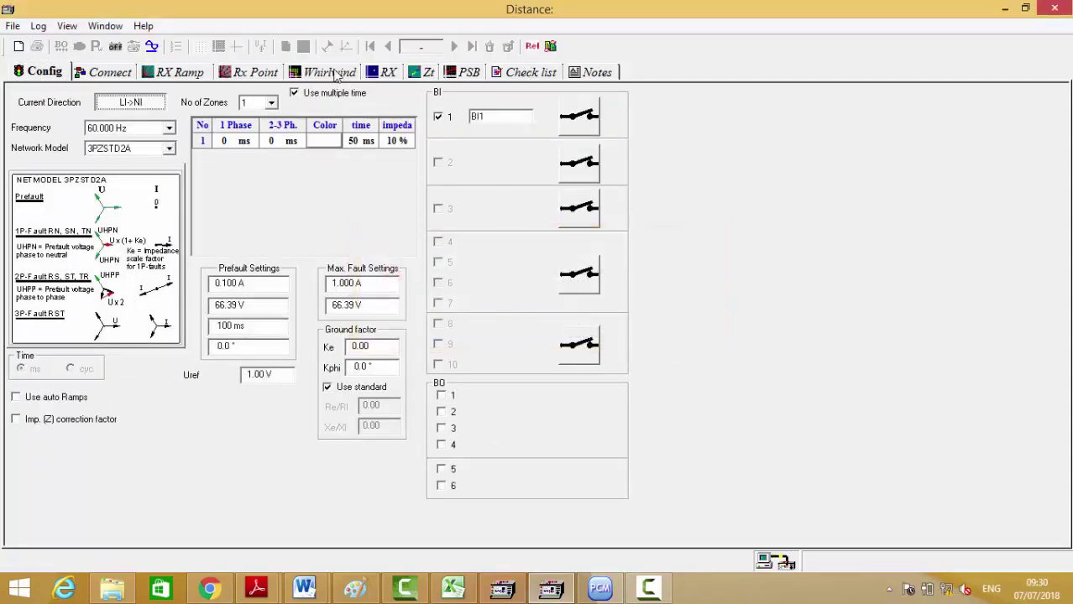
click(193, 73)
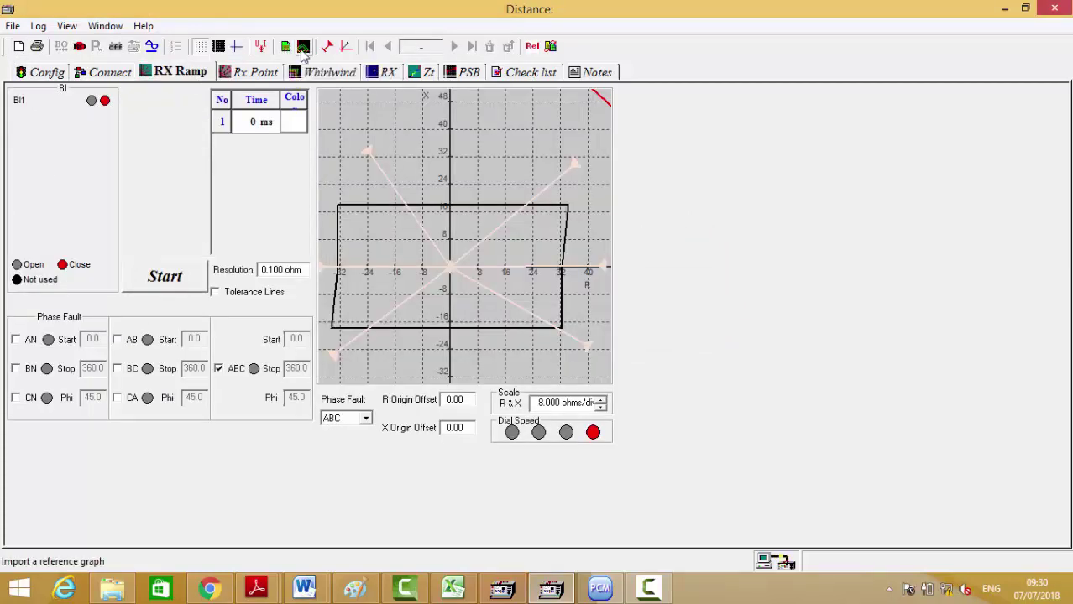
Inspect the zones of RX2.grh in the Reference Graph Editor and close the editor
click(304, 47)
click(222, 237)
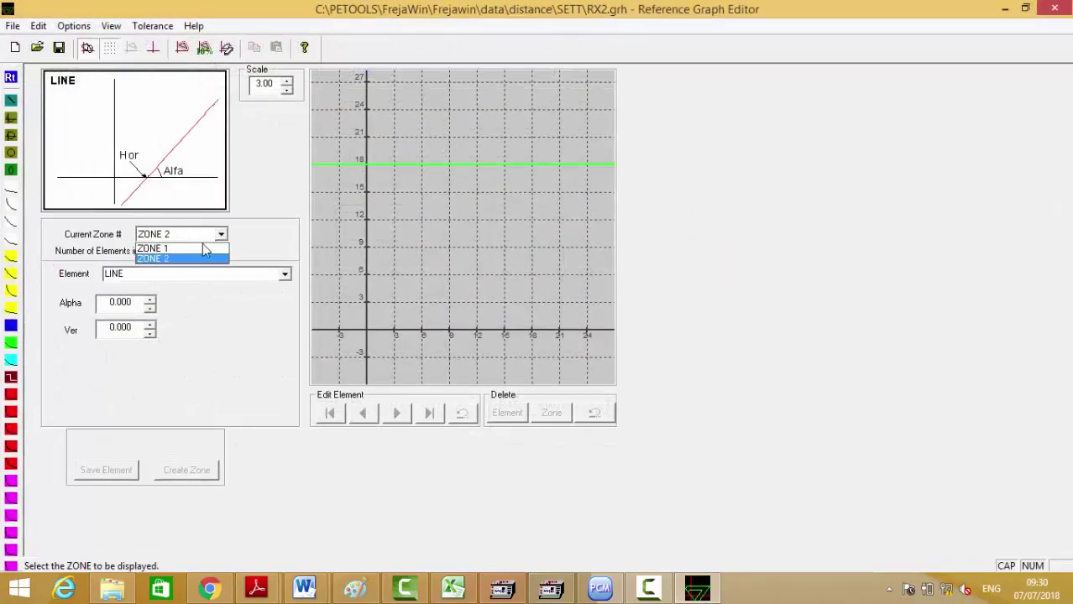
click(204, 245)
click(222, 238)
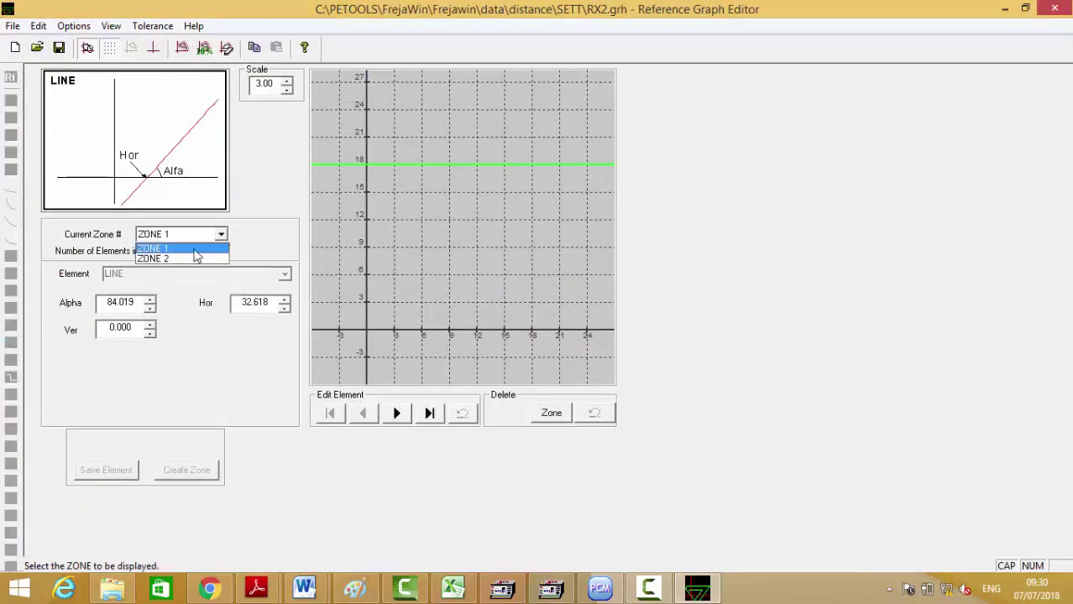
click(193, 251)
click(1054, 9)
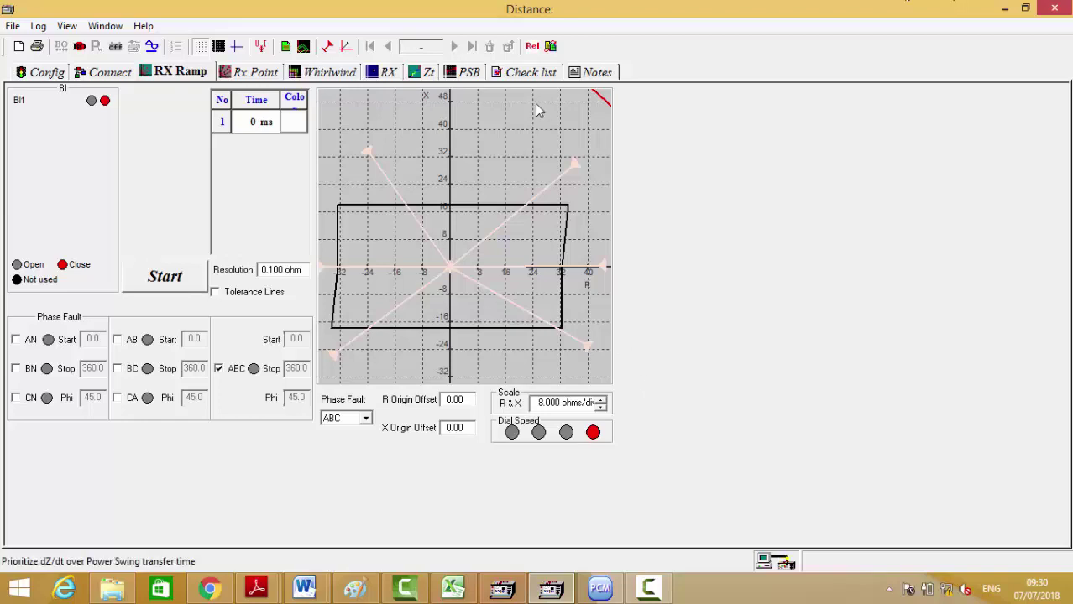
click(303, 46)
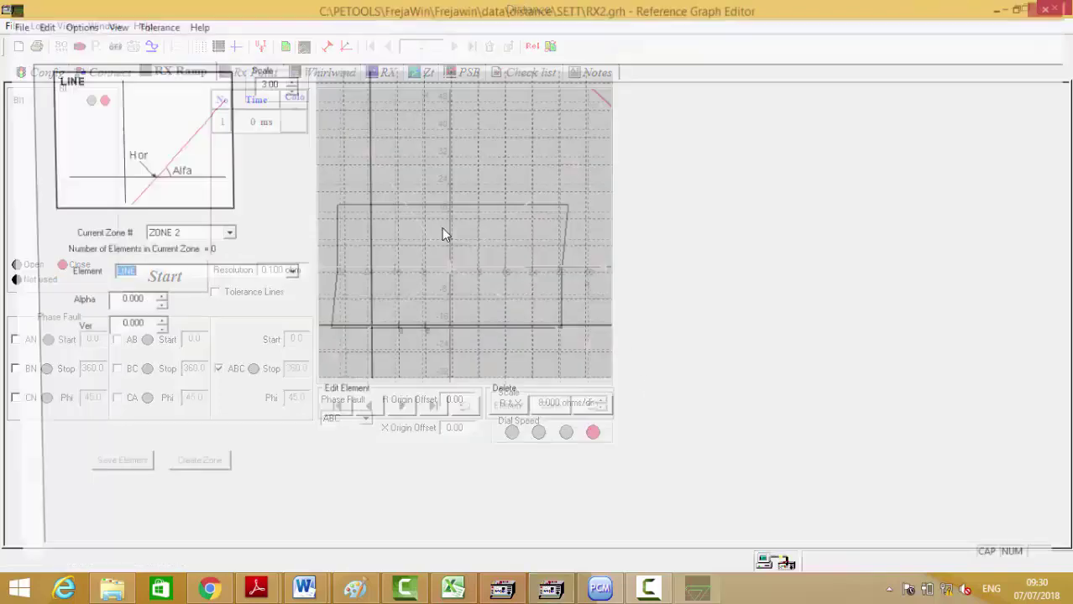
click(1055, 8)
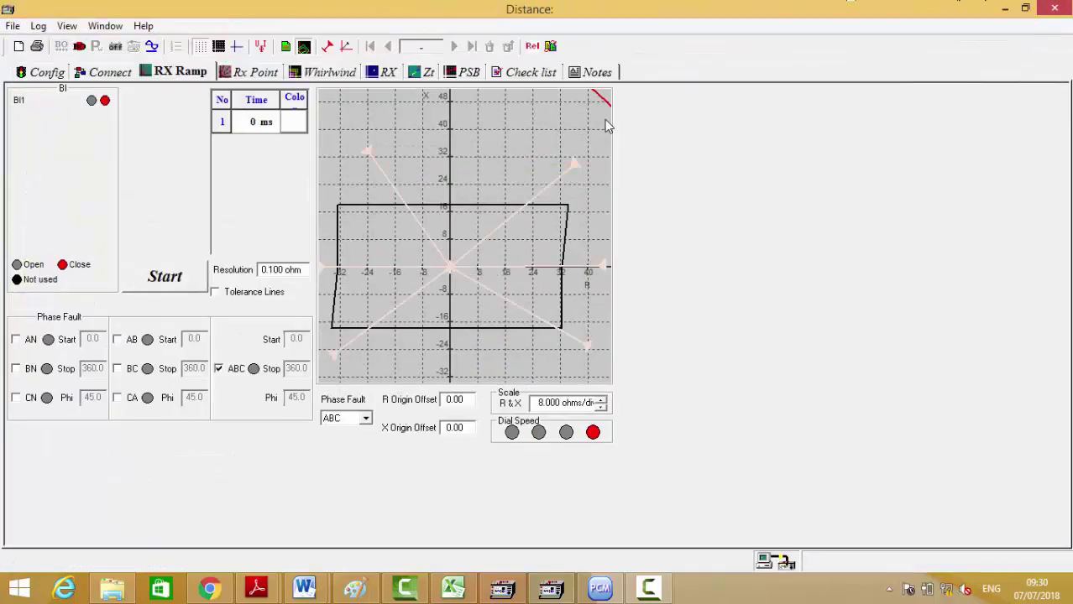
Start importing the reference graph for the three-phase fault and browse from the SETT folder to the WORK (F:) drive
click(286, 47)
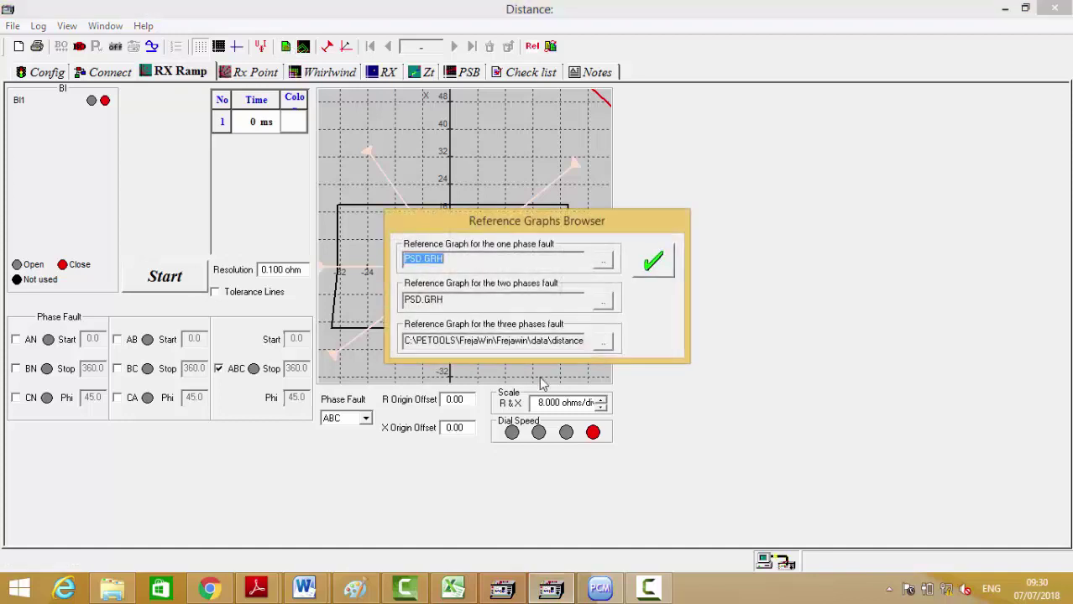
click(608, 345)
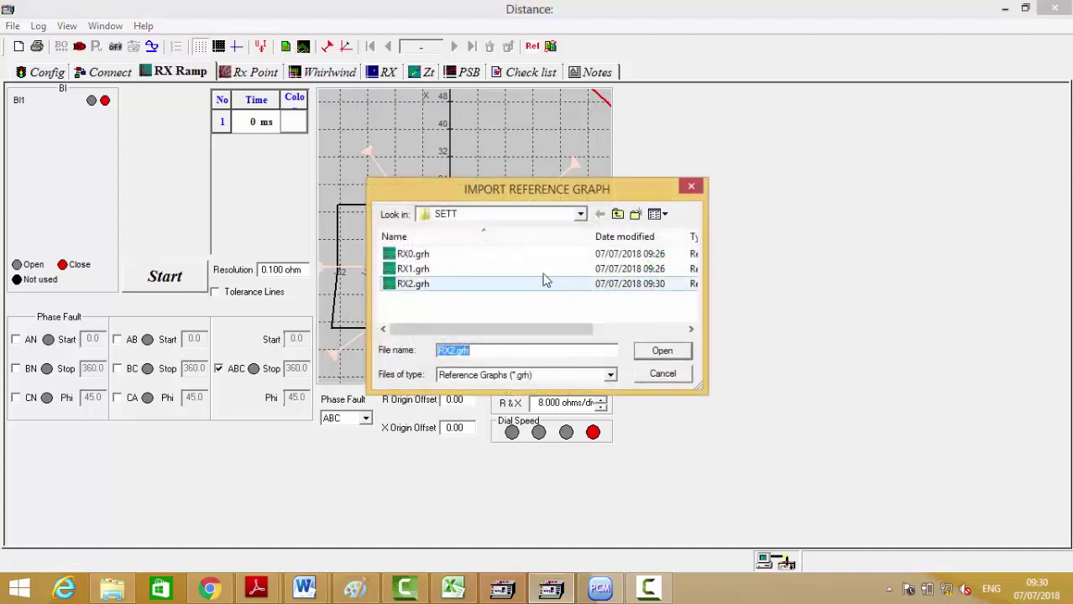
click(618, 215)
click(618, 215)
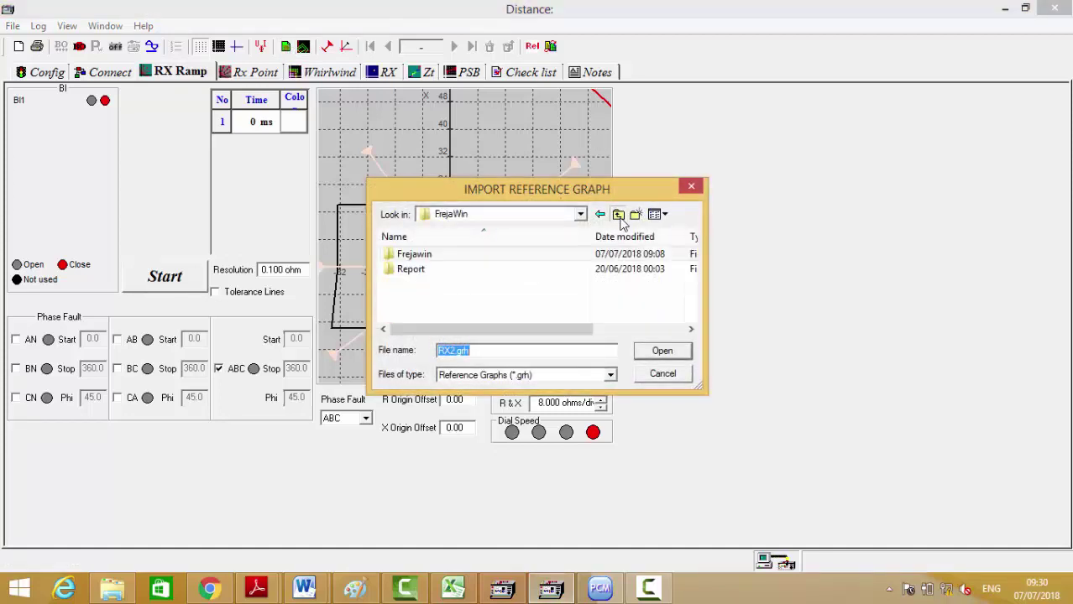
click(619, 215)
click(618, 215)
click(619, 215)
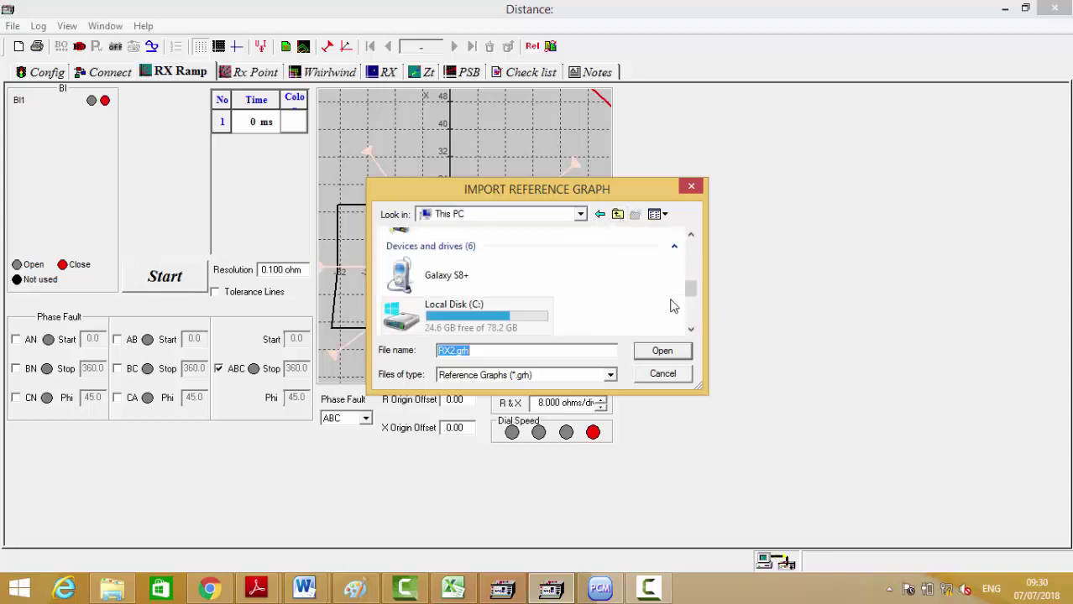
click(693, 313)
click(693, 313)
double_click(444, 262)
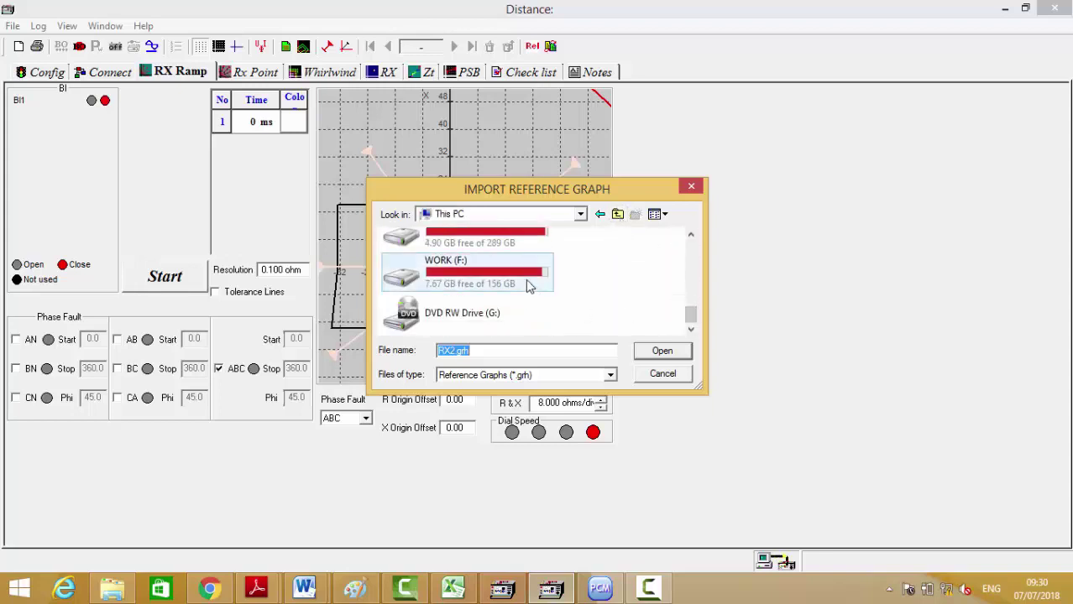
Import PSD.GRH from the PSD folder of 9023-HAIER REMOTE END under Sustation Work as the three-phase graph and accept the graph selection
click(688, 311)
click(689, 310)
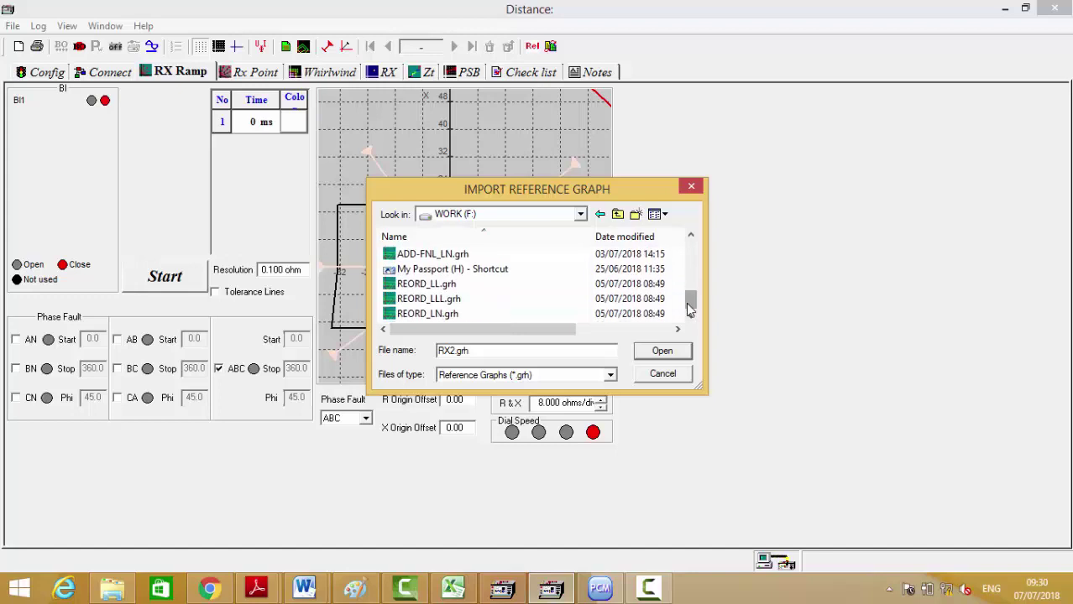
scroll(695, 298, up, 3)
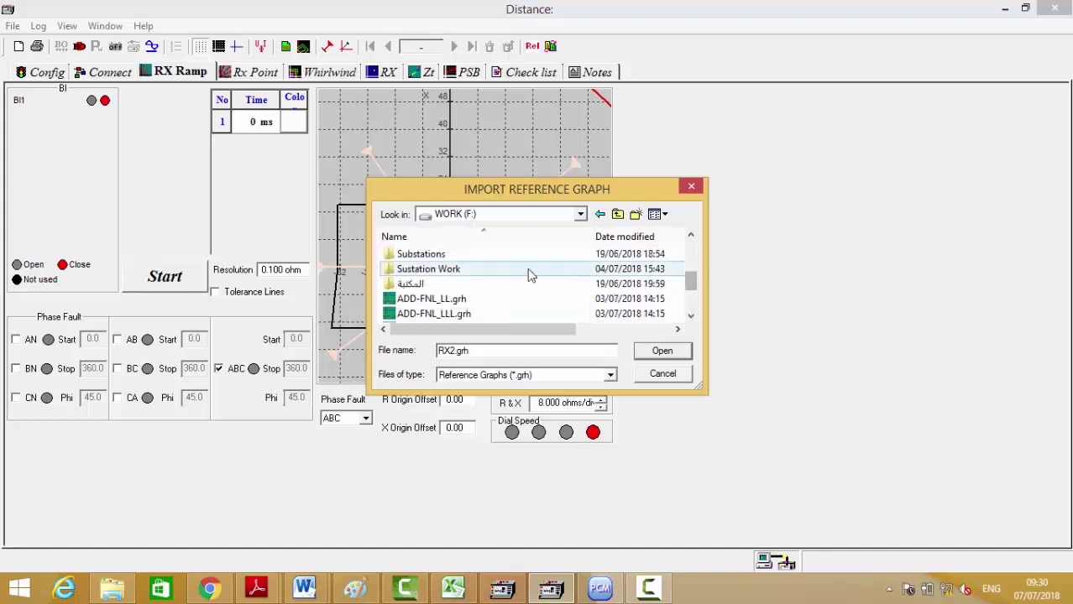
double_click(530, 274)
click(688, 301)
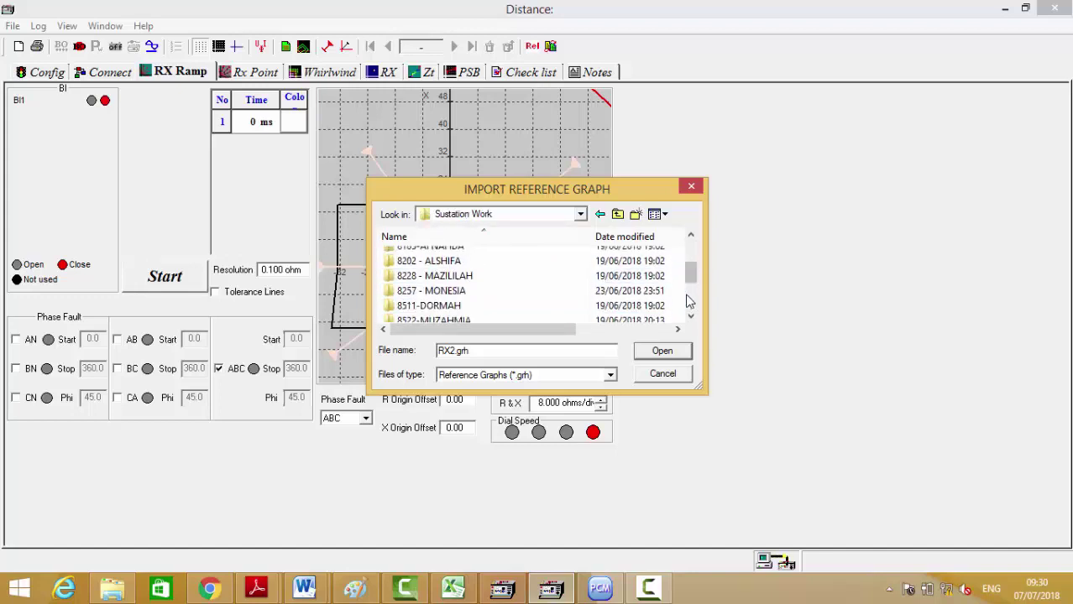
click(688, 300)
scroll(688, 300, down, 1)
double_click(556, 290)
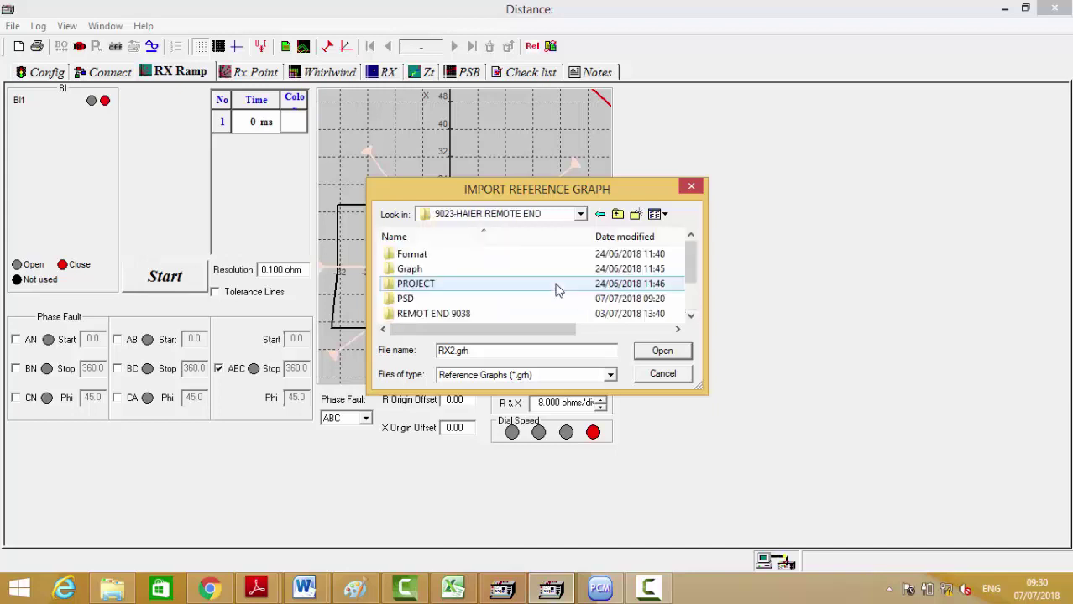
double_click(472, 299)
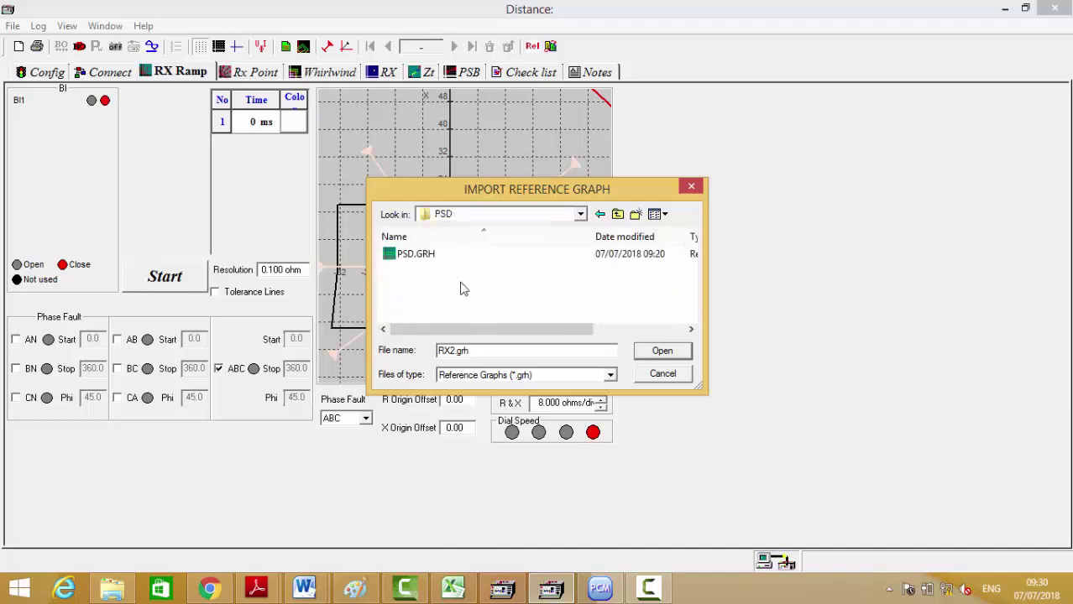
click(434, 262)
click(659, 351)
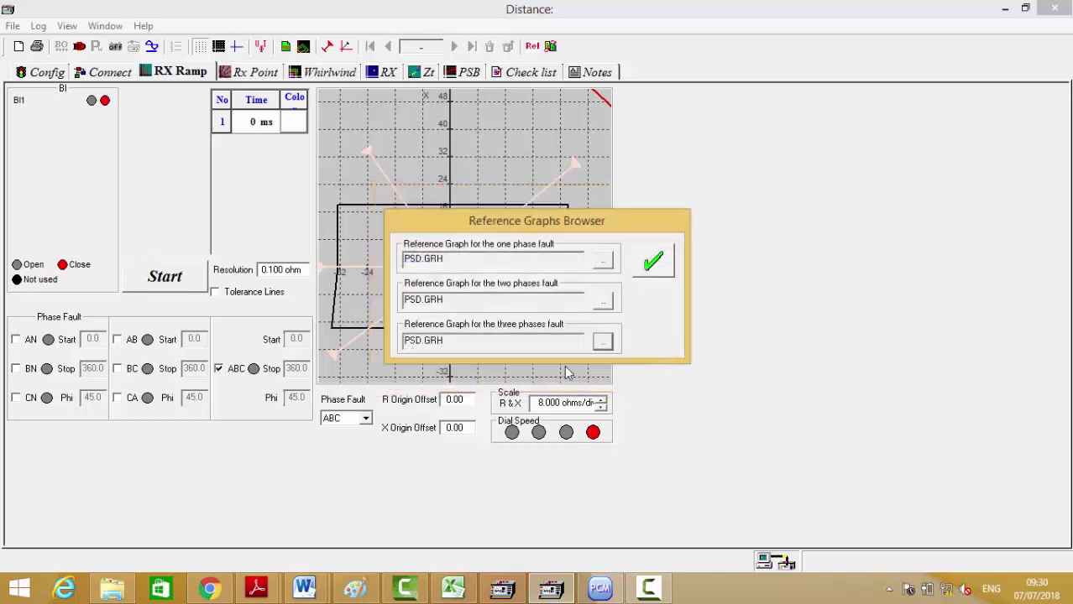
click(651, 270)
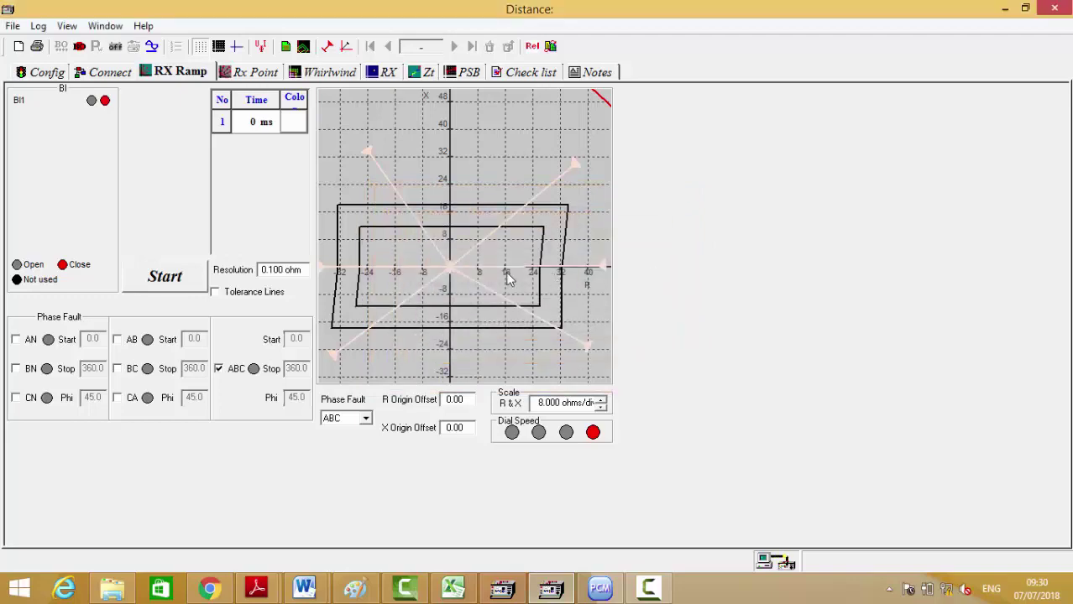
Open RX2.grh in the Reference Graph Editor and display zone 1
click(303, 46)
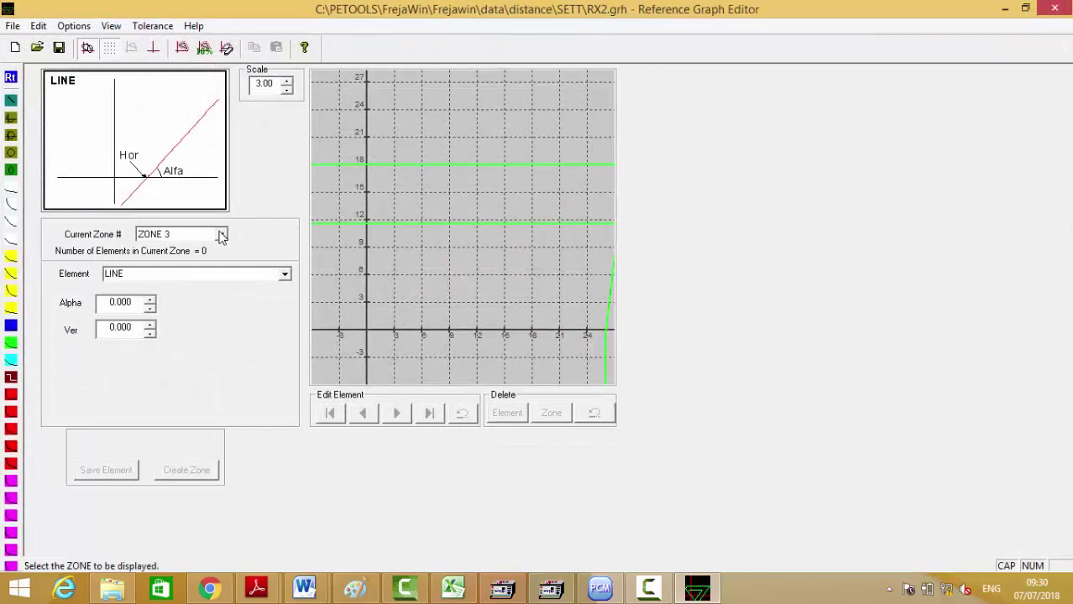
click(221, 235)
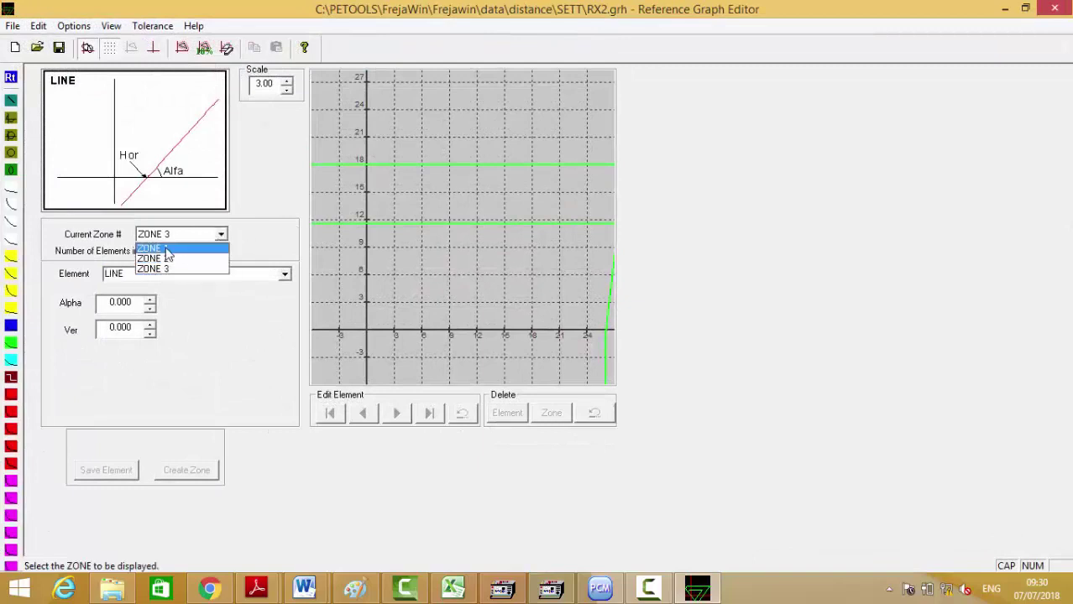
click(167, 250)
Set the graph scale to 10, move the origin so both zones fit, delete zone 2, and close the editor
click(222, 235)
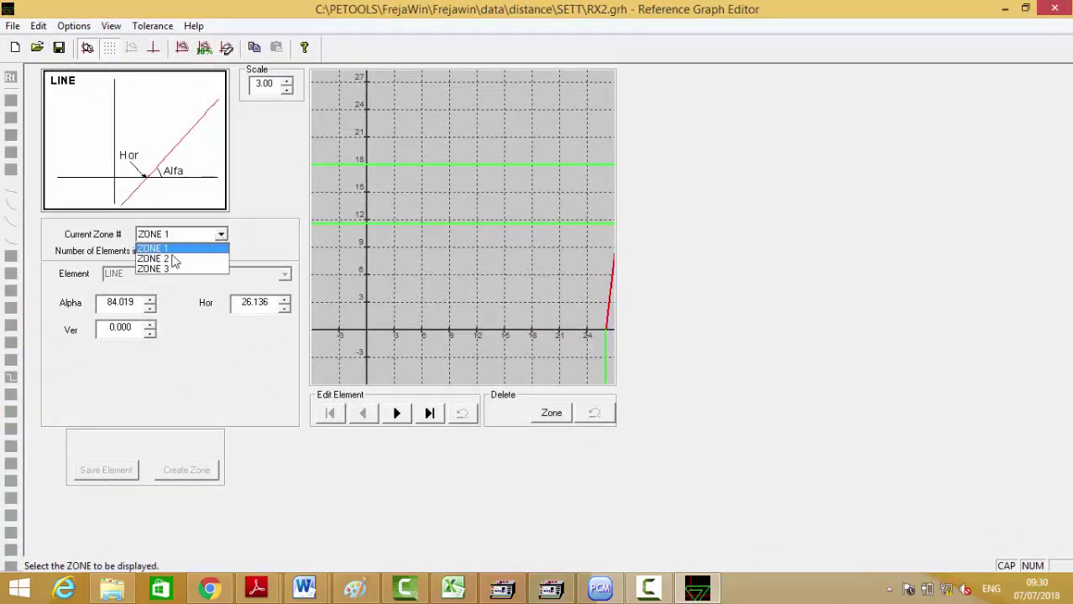
click(172, 250)
key(Down)
click(261, 89)
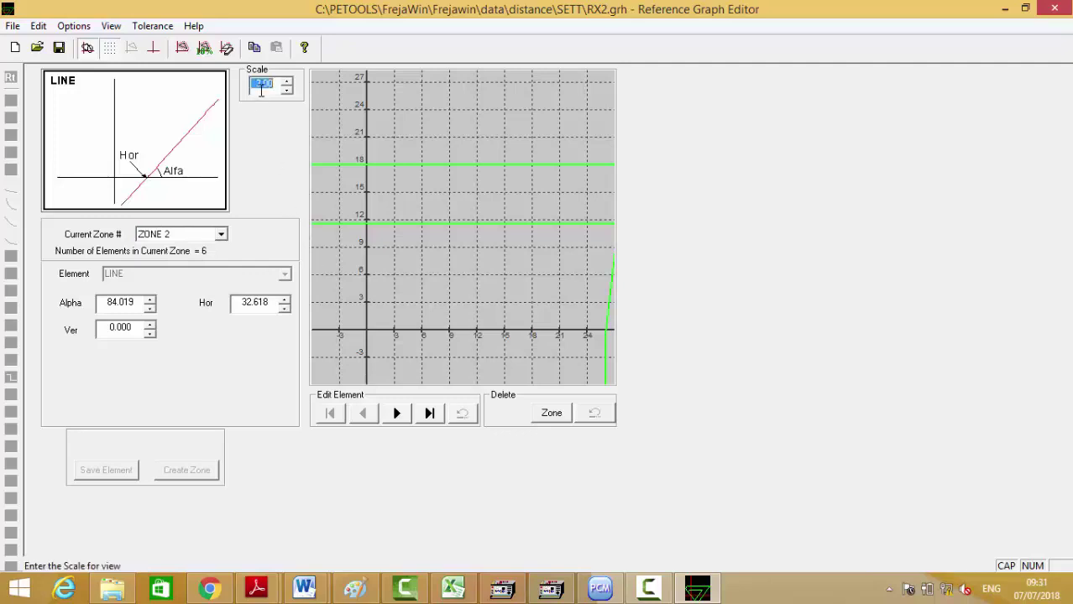
text(10)
key(Tab)
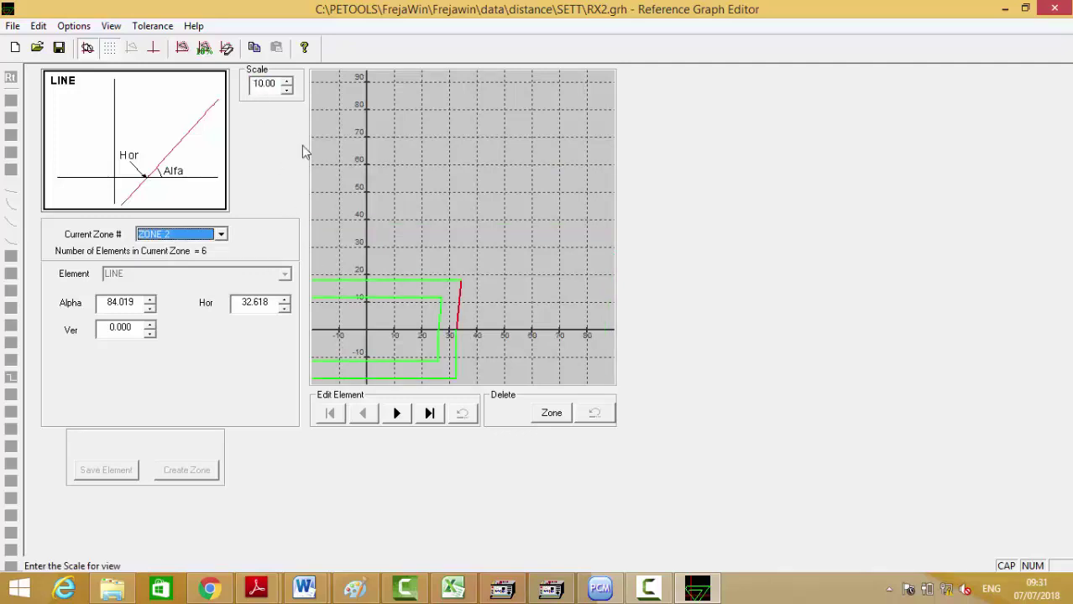
click(154, 48)
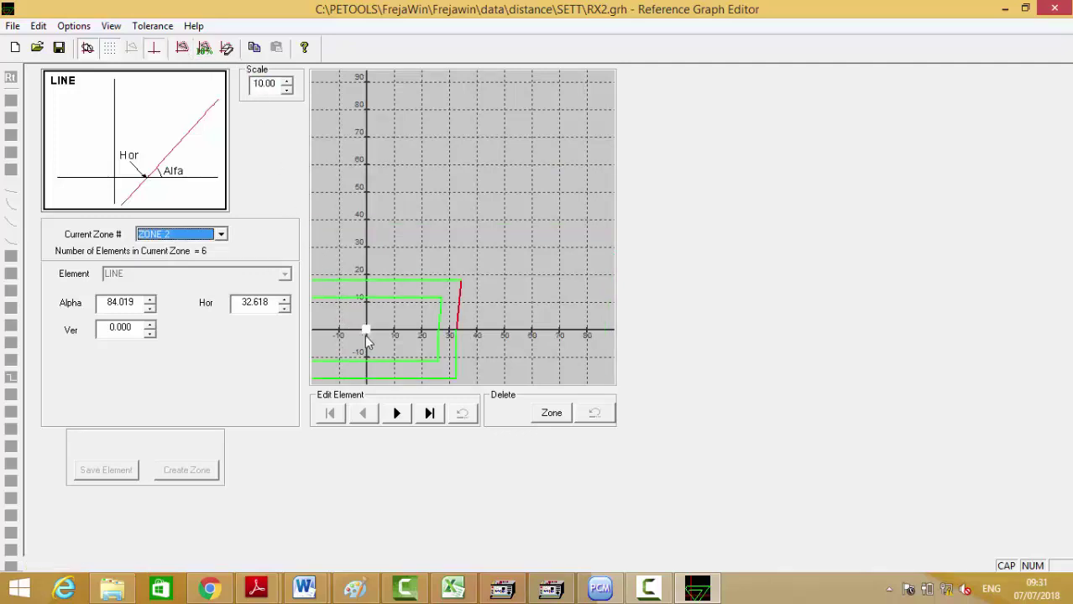
drag(366, 334, 436, 277)
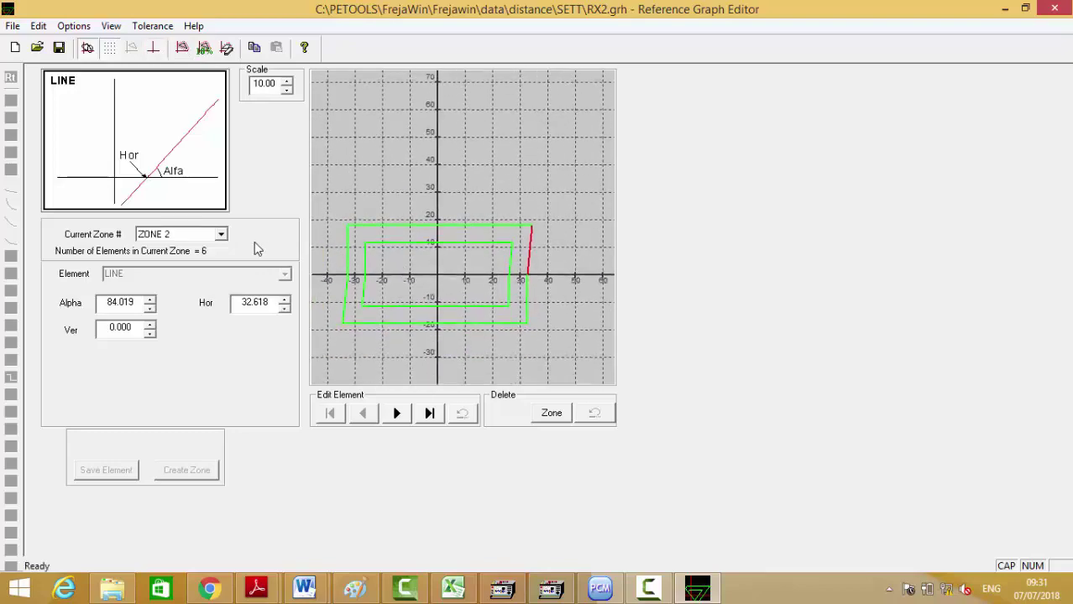
click(550, 412)
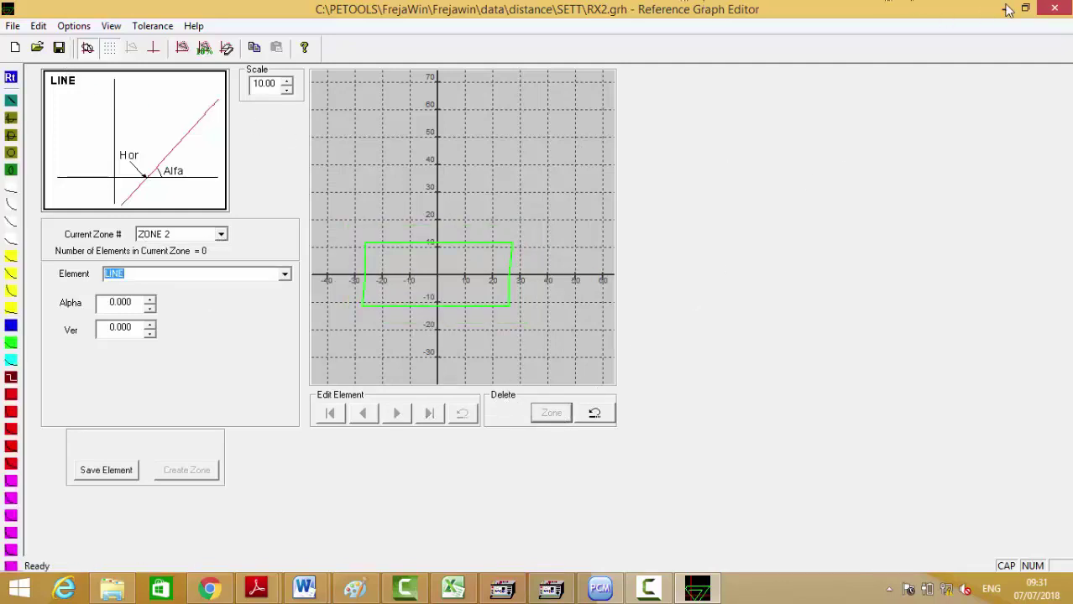
click(1055, 9)
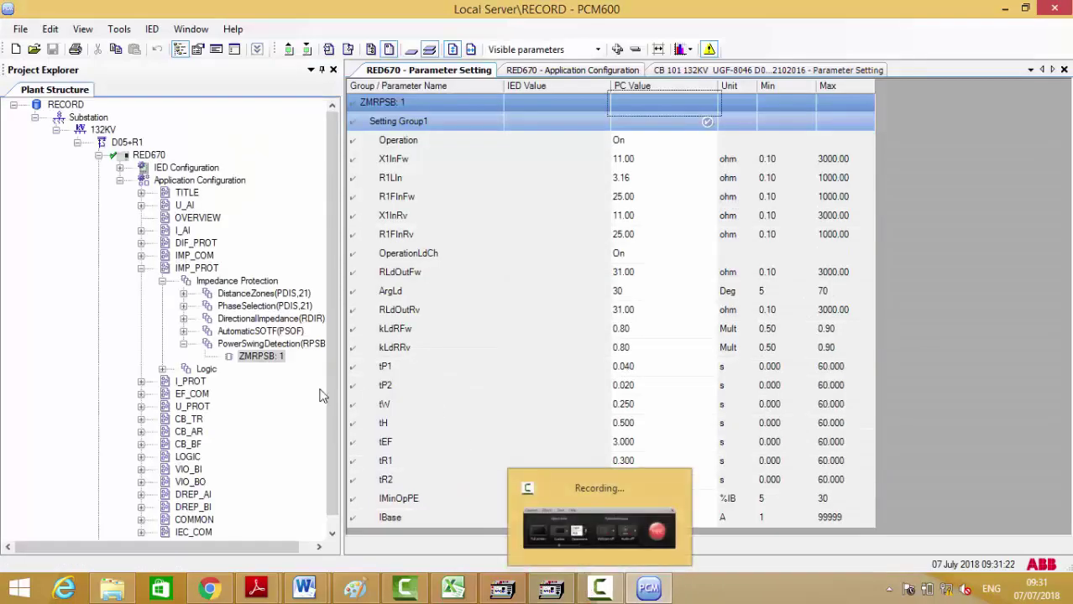
Switch to PCM600, show the ZMRPSB power swing block in Application Configuration, and open the VIO_BO page
click(268, 357)
right_click(269, 358)
click(310, 394)
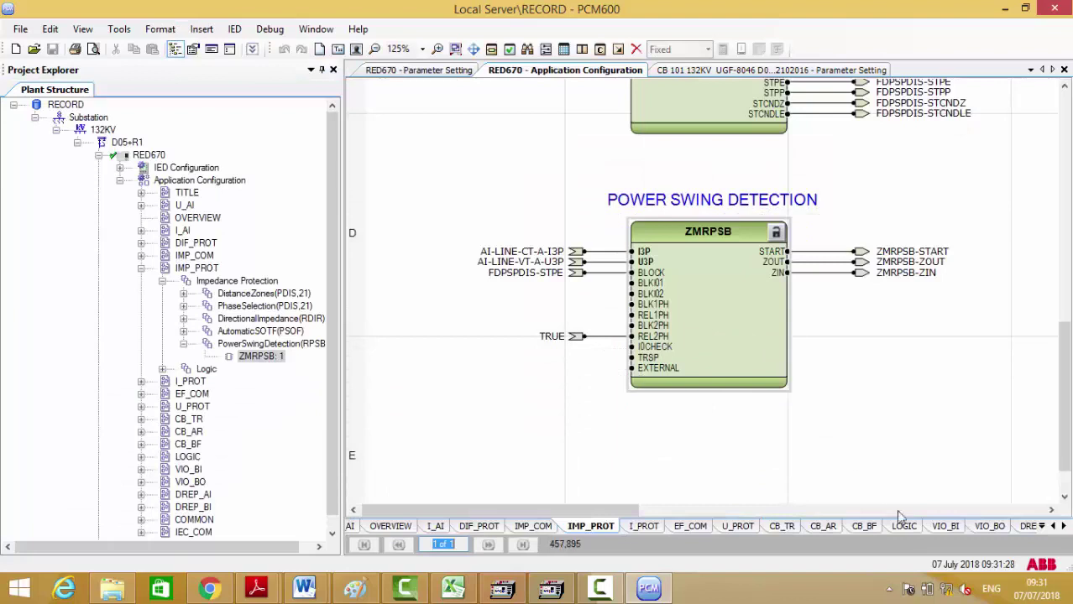
click(988, 527)
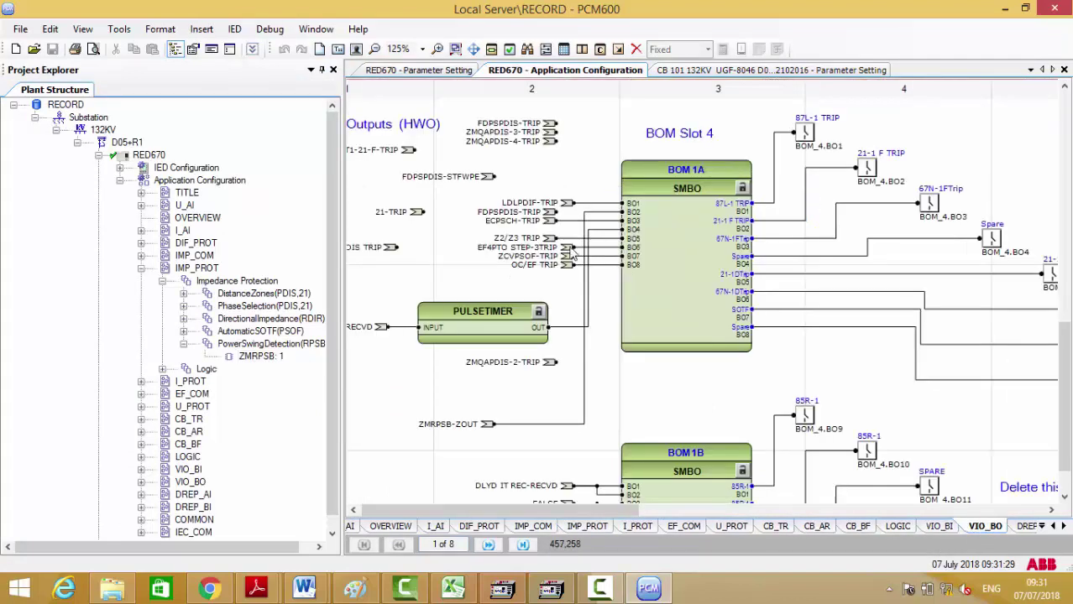
Delete the connection between the ZMRPSB-ZOUT variable and input BO2 of the BOM 1A block, confirming the deletion
click(490, 425)
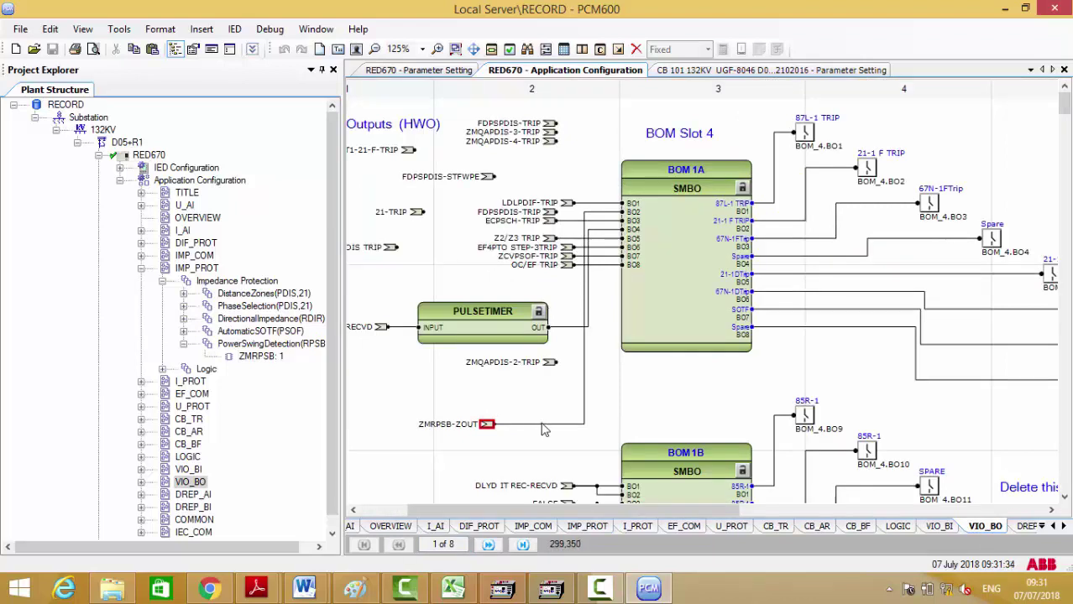
click(542, 425)
key(Delete)
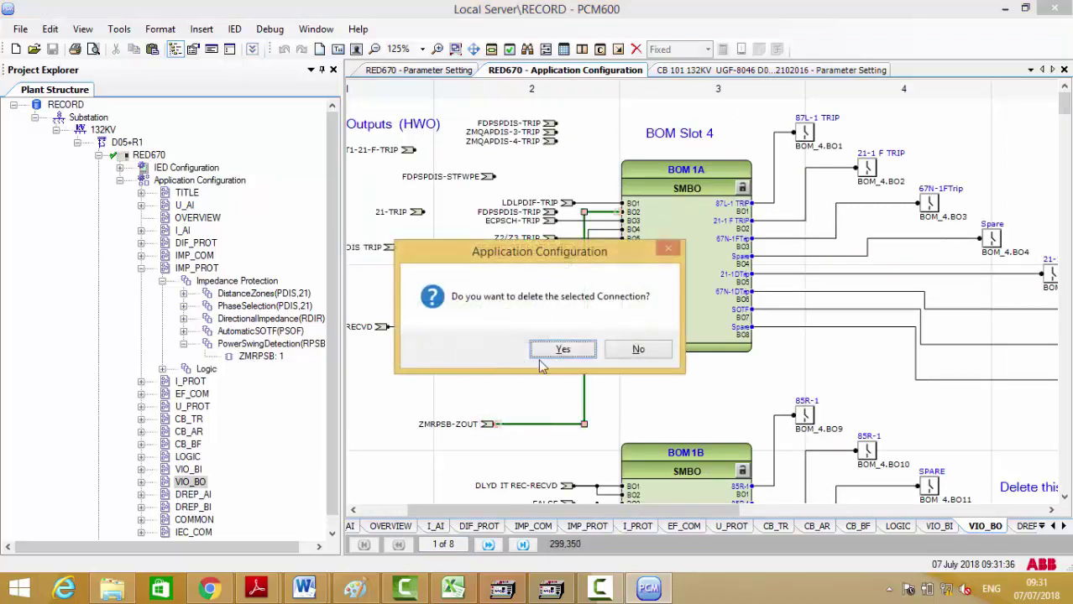
click(561, 355)
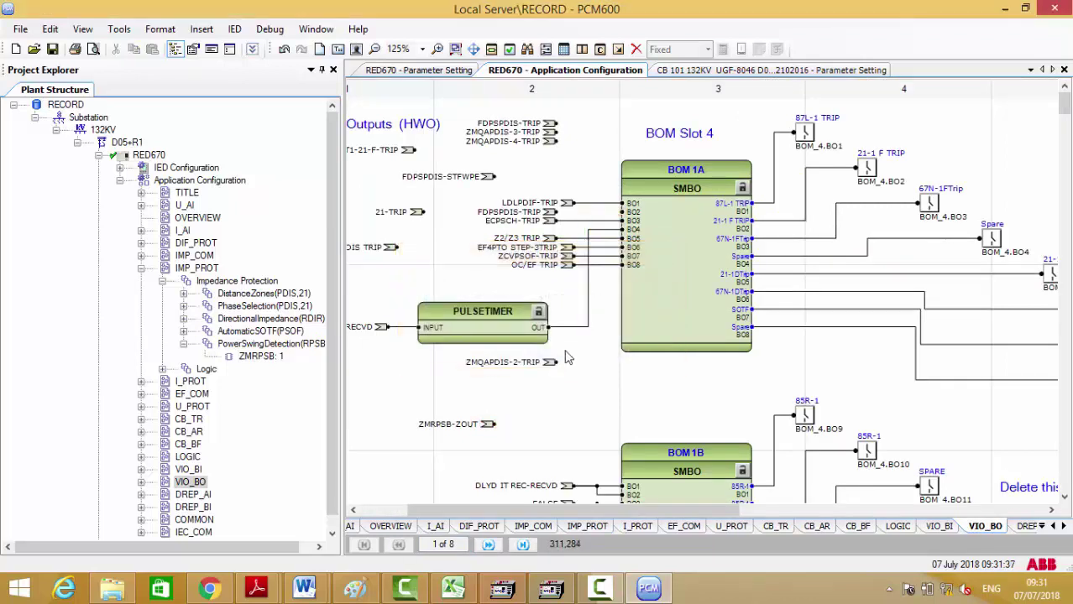
Connect the existing variable ZMRPSB-ZIN to input BO2 of BOM 1A, filtering the variable list by ZMR
right_click(623, 220)
mouse_move(839, 223)
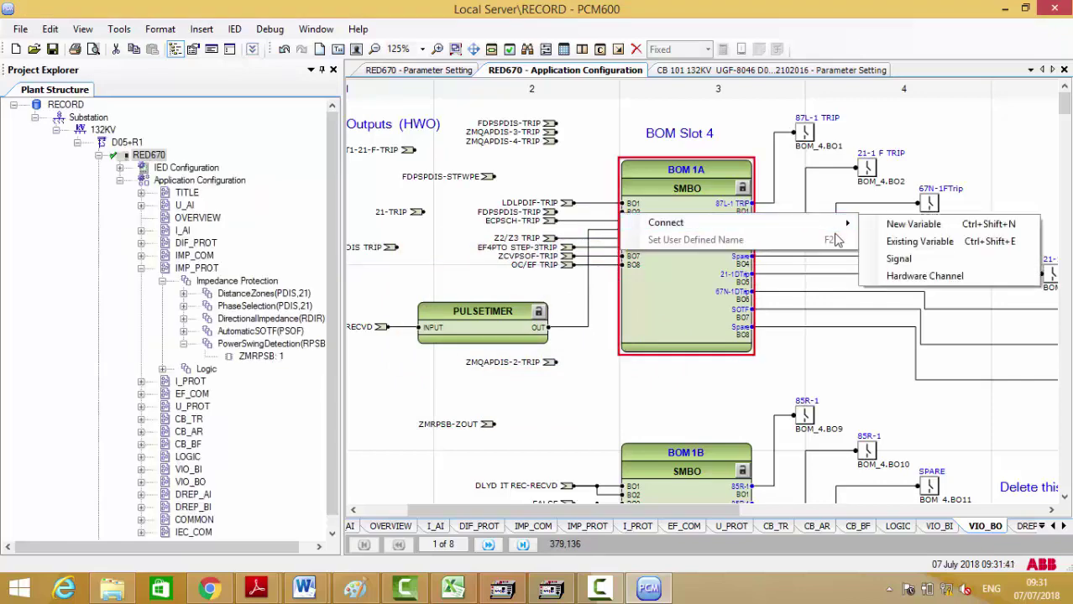
click(905, 244)
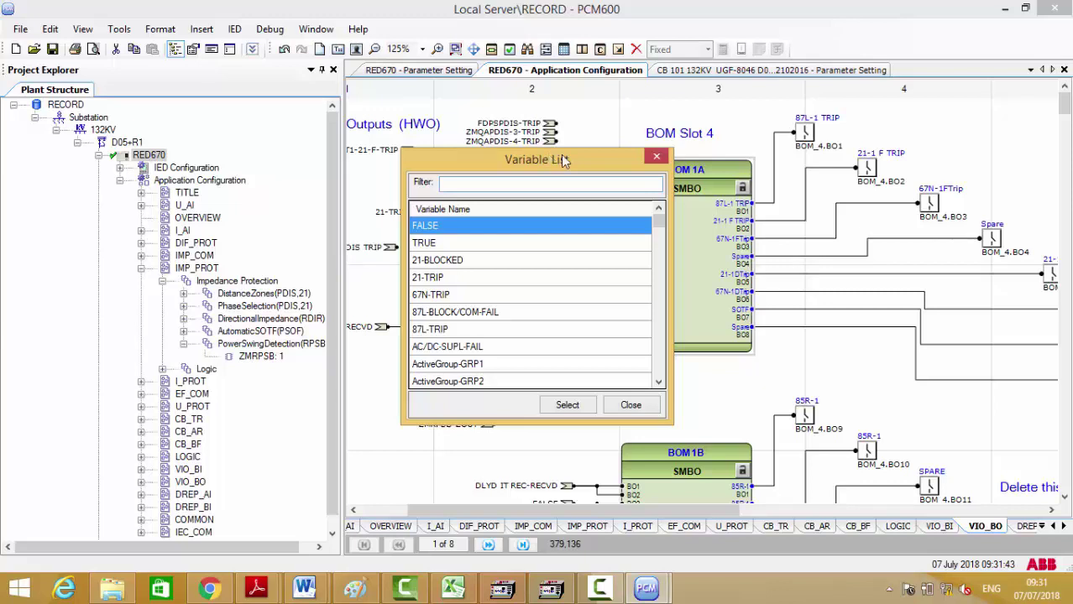
drag(564, 160, 680, 143)
text(Z)
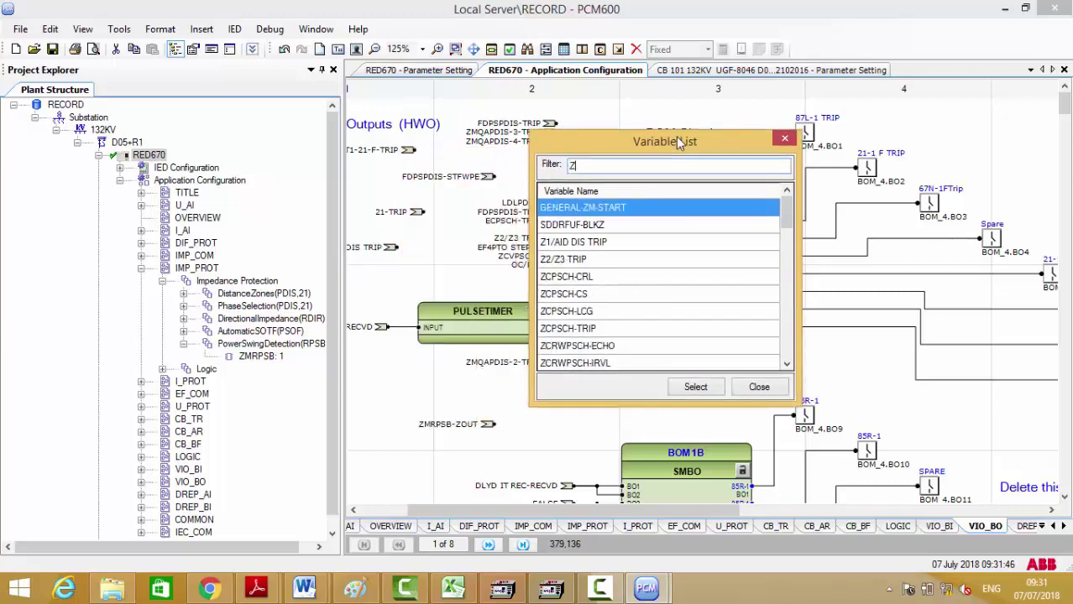
text(M)
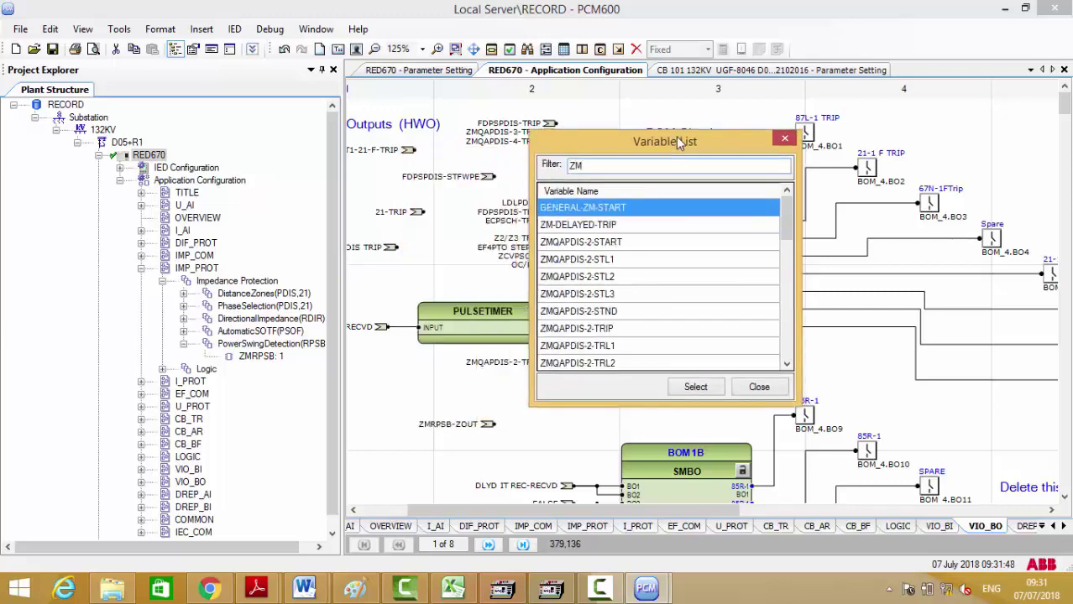
text(R)
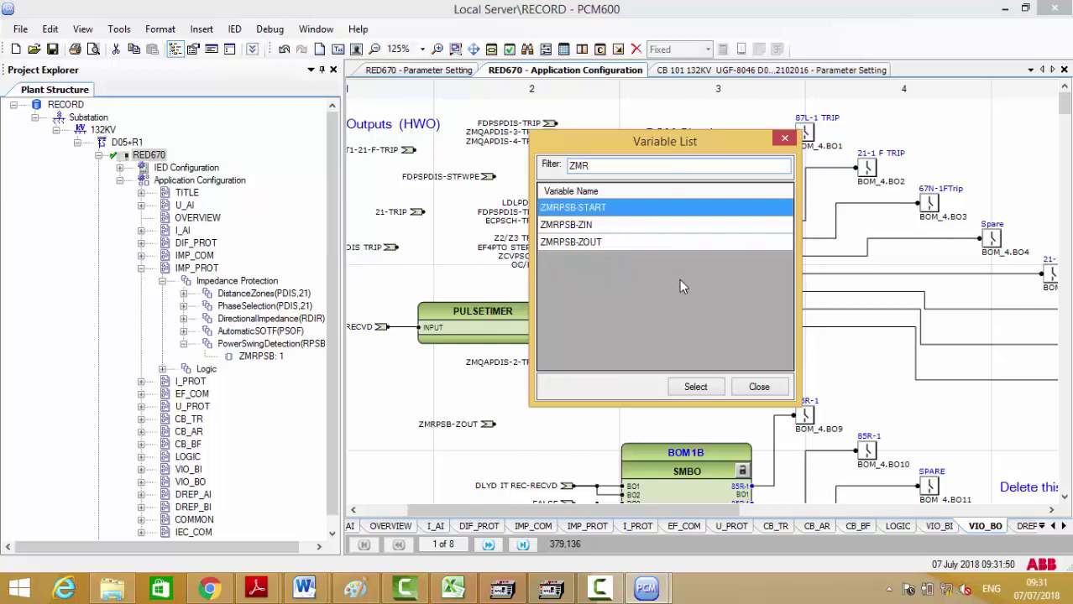
click(589, 229)
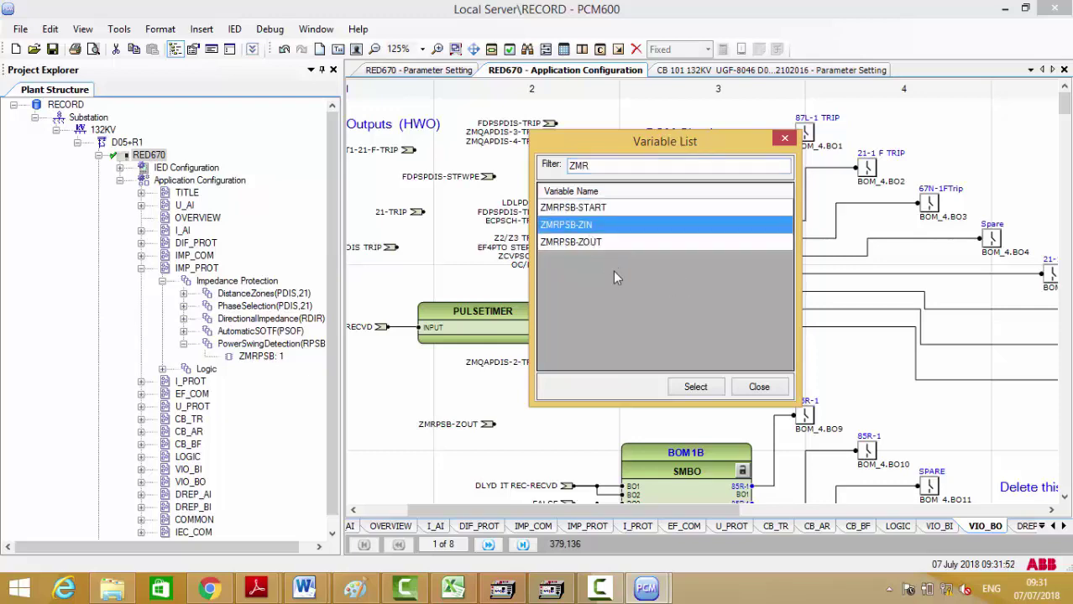
click(695, 387)
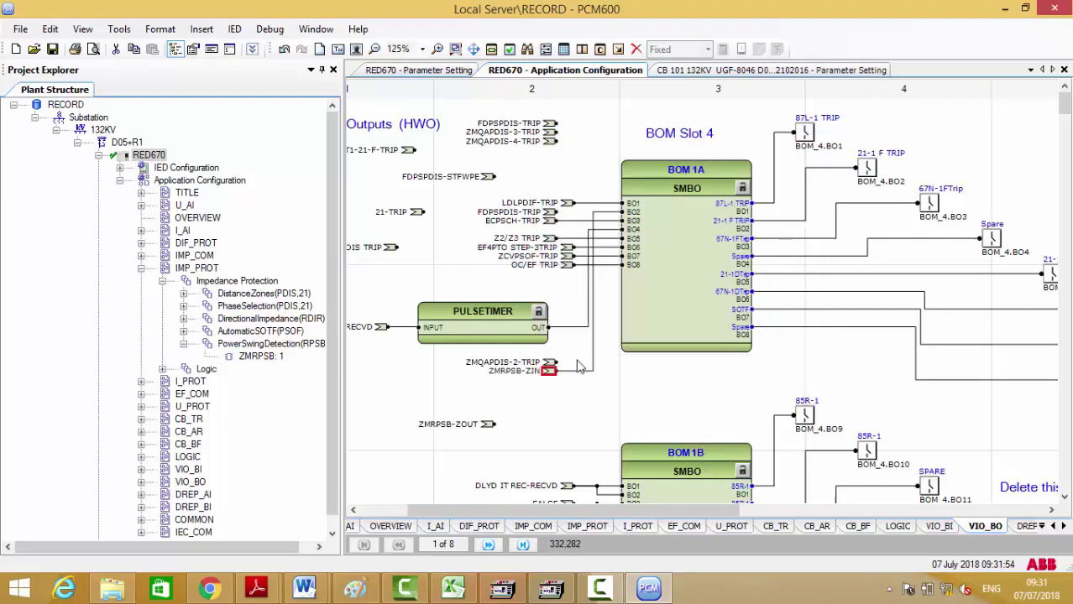
Move the ZMRPSB-ZIN variable slightly lower, clear of ZMQAPDIS-2-TRIP, and save the application configuration
drag(586, 376, 558, 390)
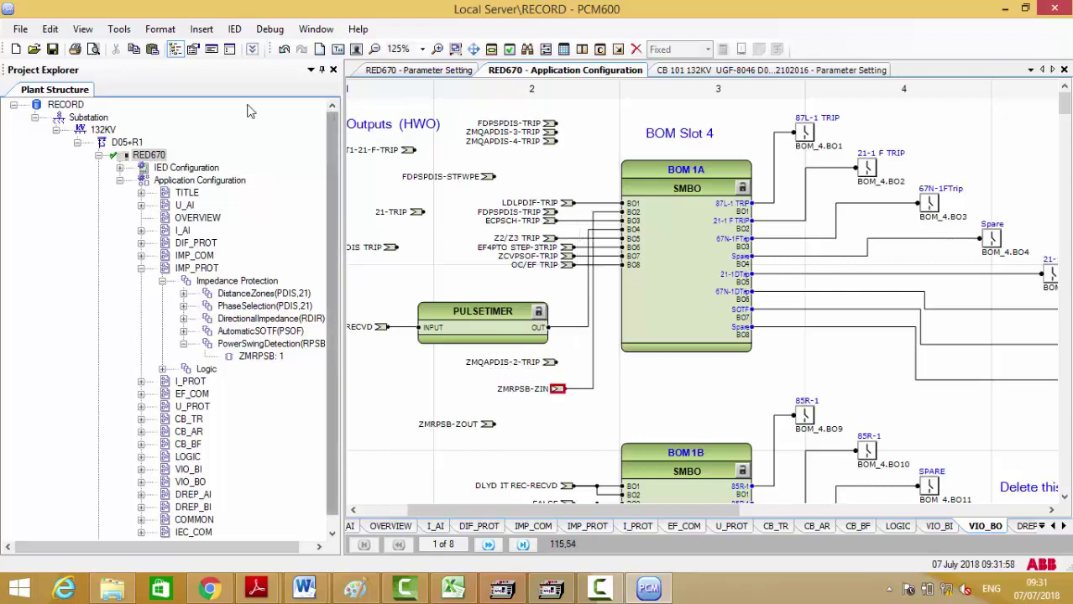
click(53, 49)
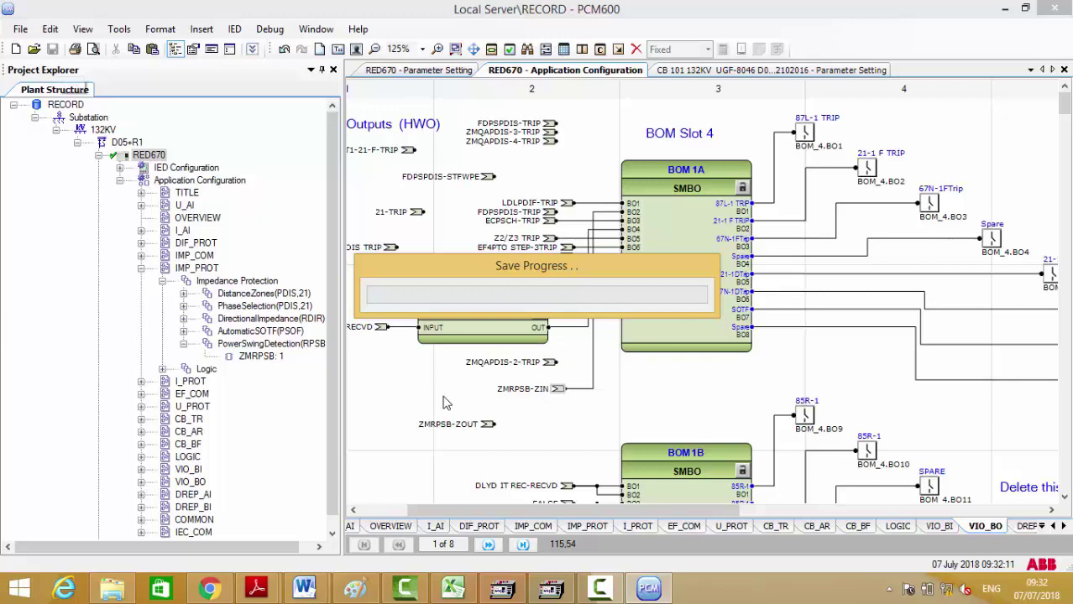
Write the updated configuration from the project to the RED670 IED and confirm the write to the relay
click(153, 158)
right_click(154, 158)
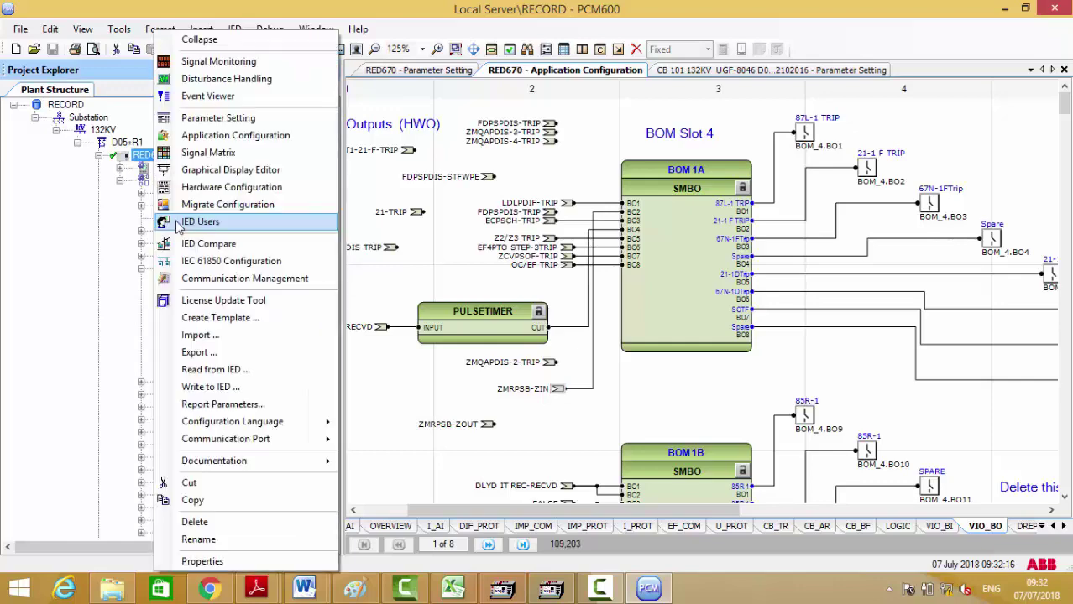
click(204, 388)
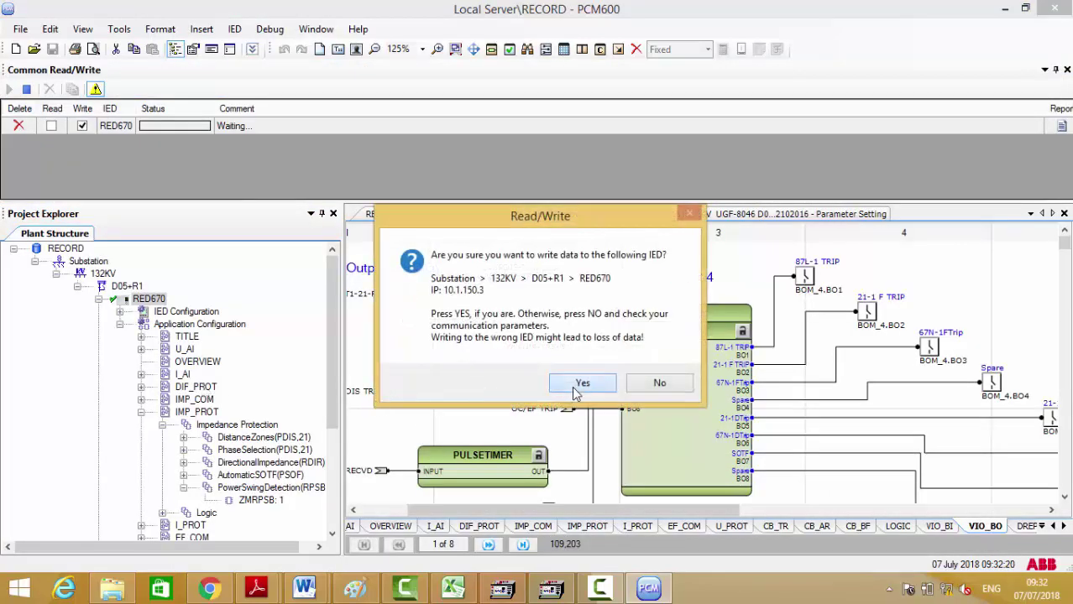
click(573, 386)
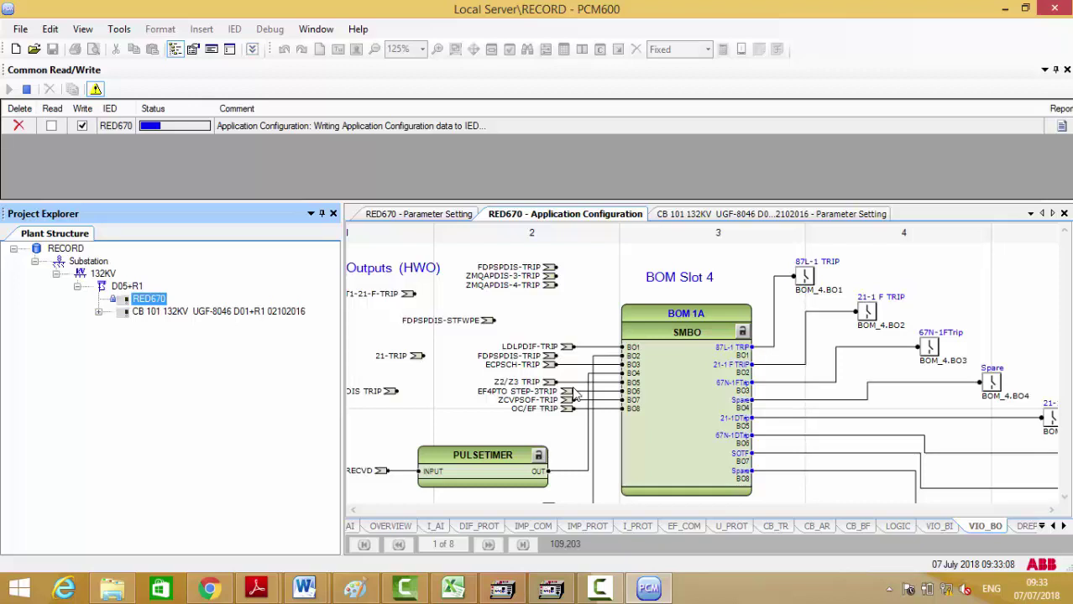
Switch to FREJA Distance and request a report preview using the Distance_F4xx_F5xx.lst template
click(567, 593)
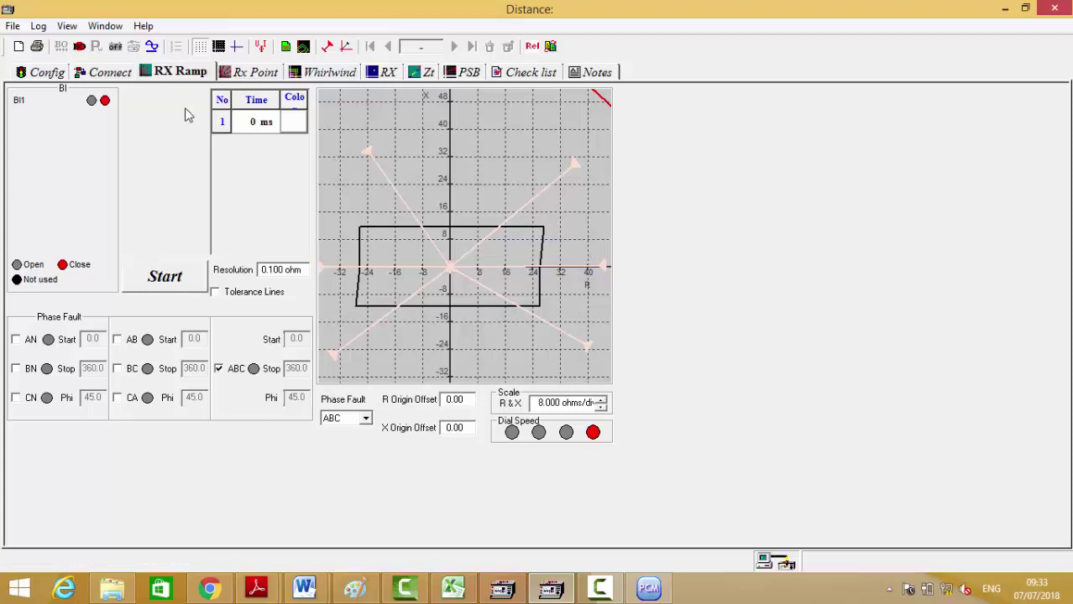
click(39, 48)
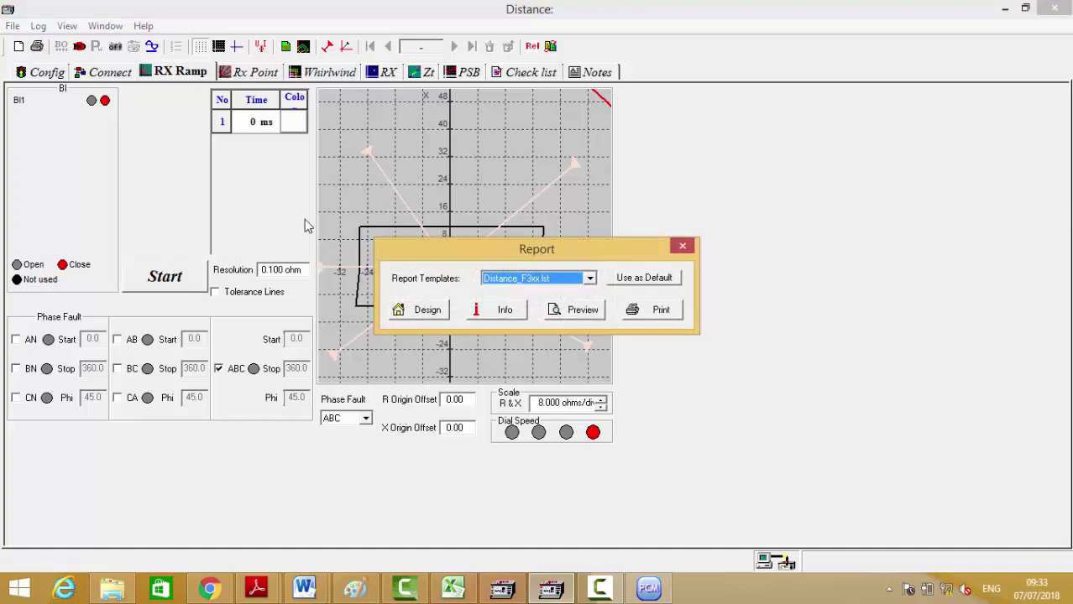
click(517, 279)
click(531, 304)
click(577, 312)
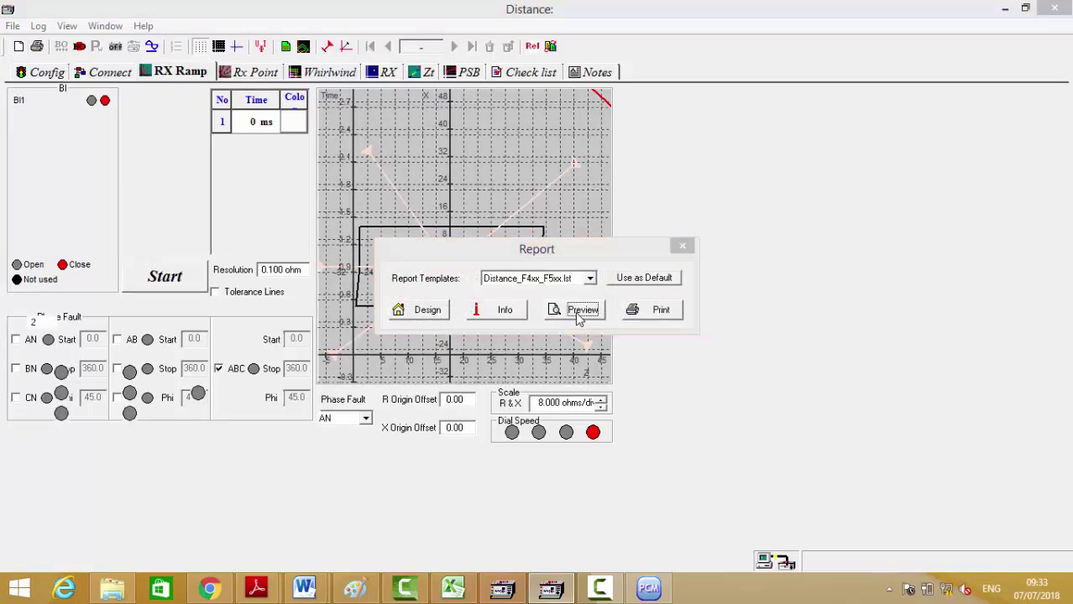
Select Microsoft XPS Document Writer as the printer, view the generated report preview, and close the preview and Report dialog
click(618, 284)
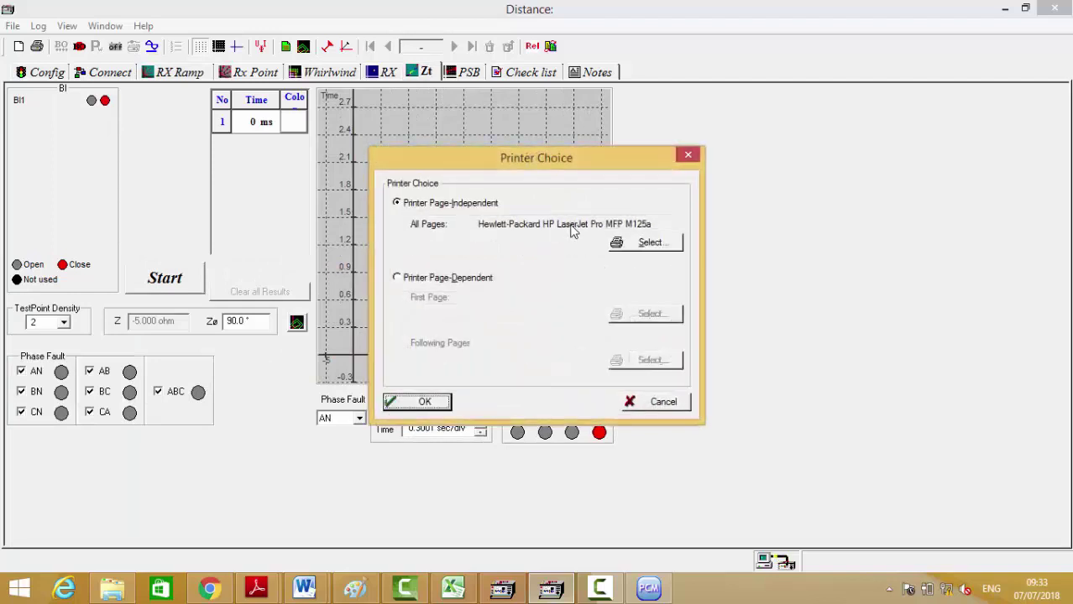
click(619, 242)
click(559, 185)
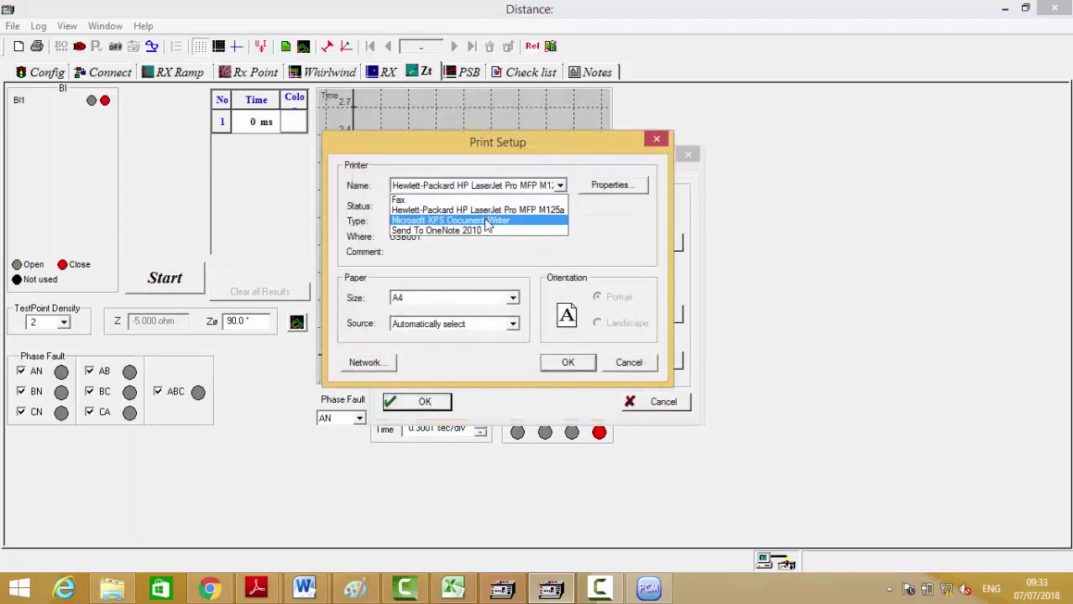
click(458, 220)
click(565, 362)
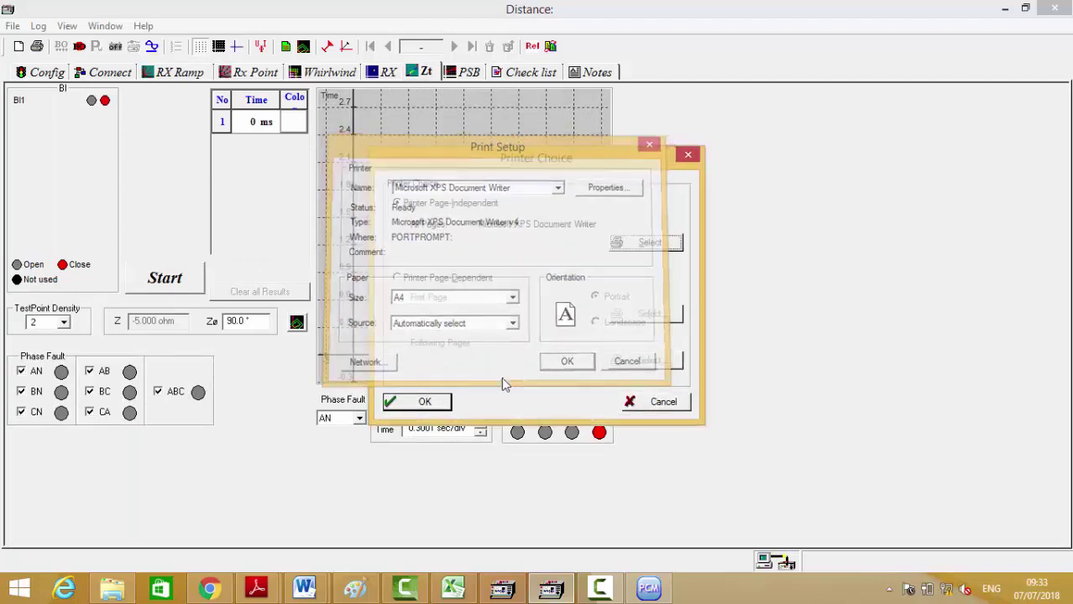
click(433, 403)
click(578, 404)
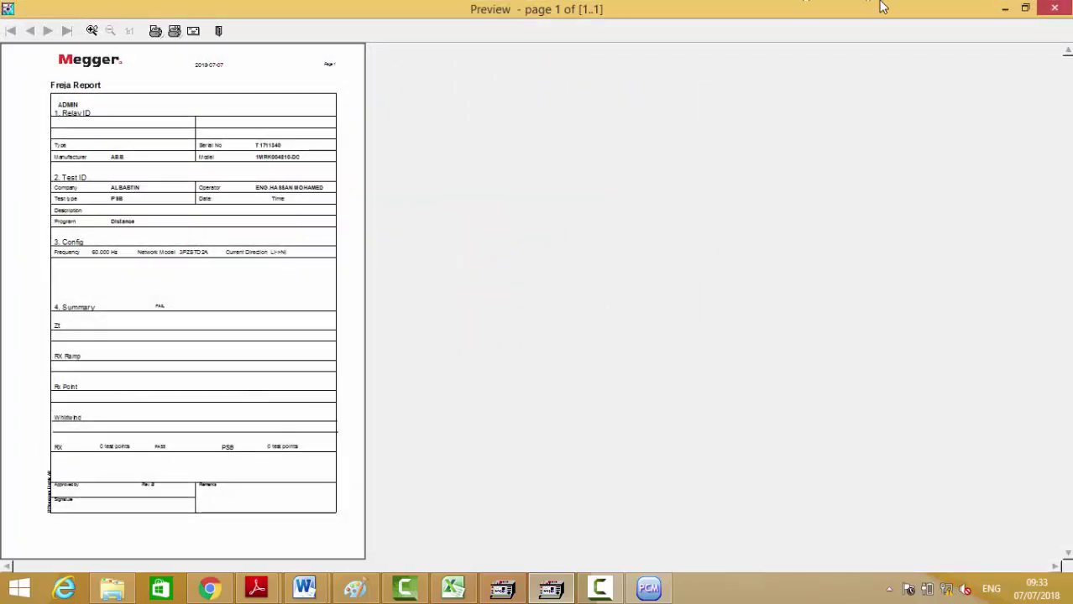
click(1049, 8)
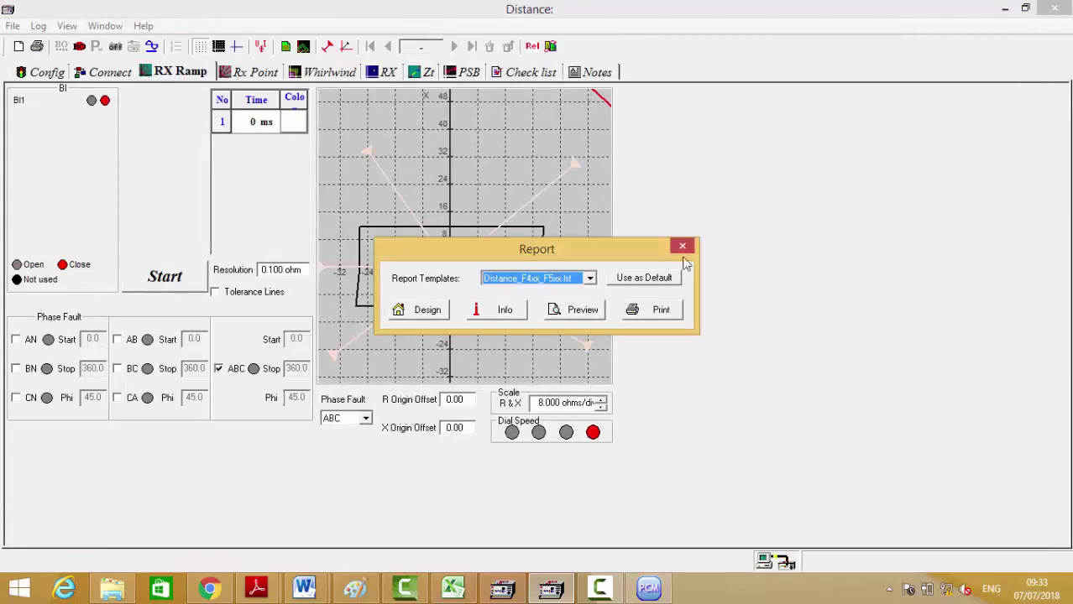
click(686, 252)
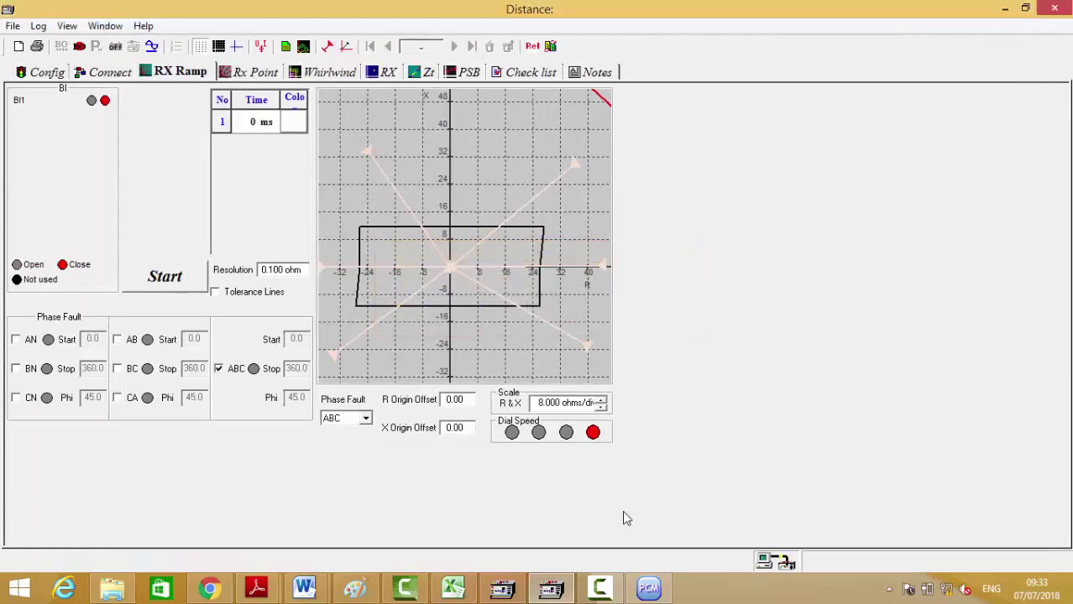
Switch to PCM600 and check the progress of the write to RED670
click(649, 589)
click(684, 350)
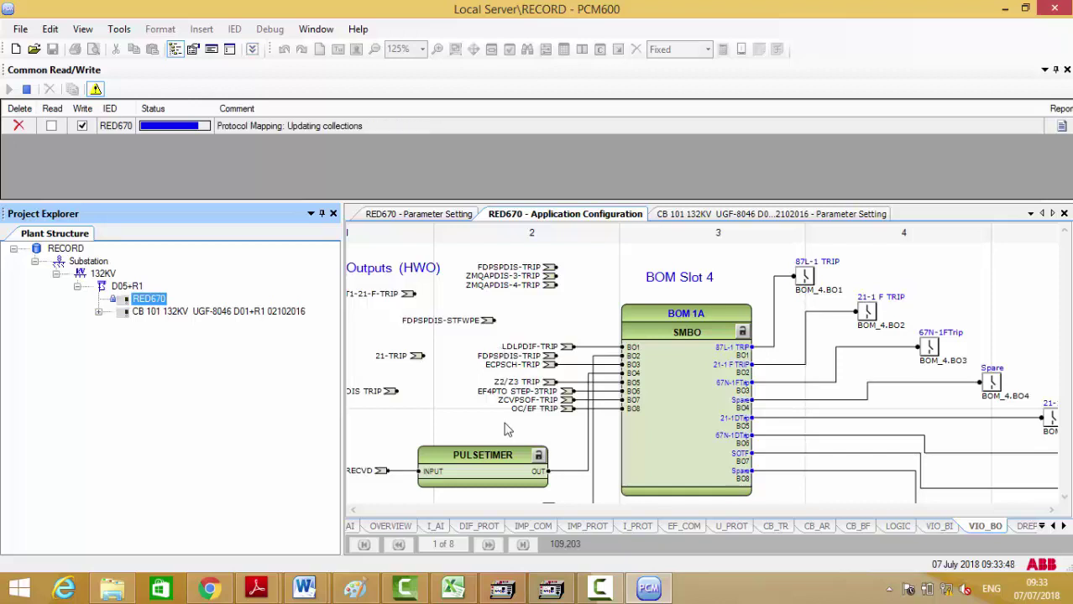
click(599, 588)
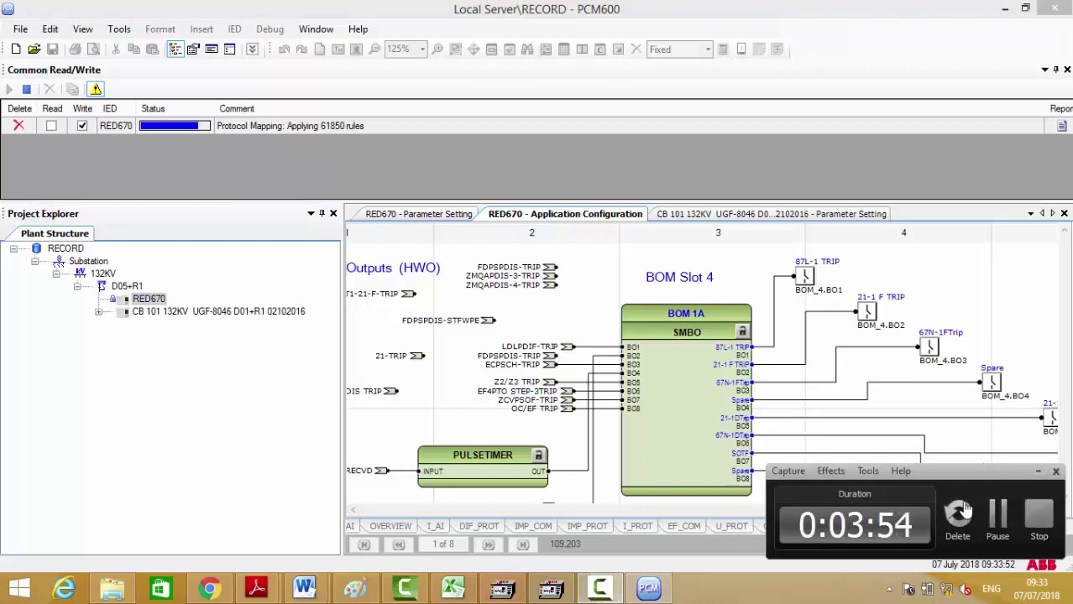
click(996, 521)
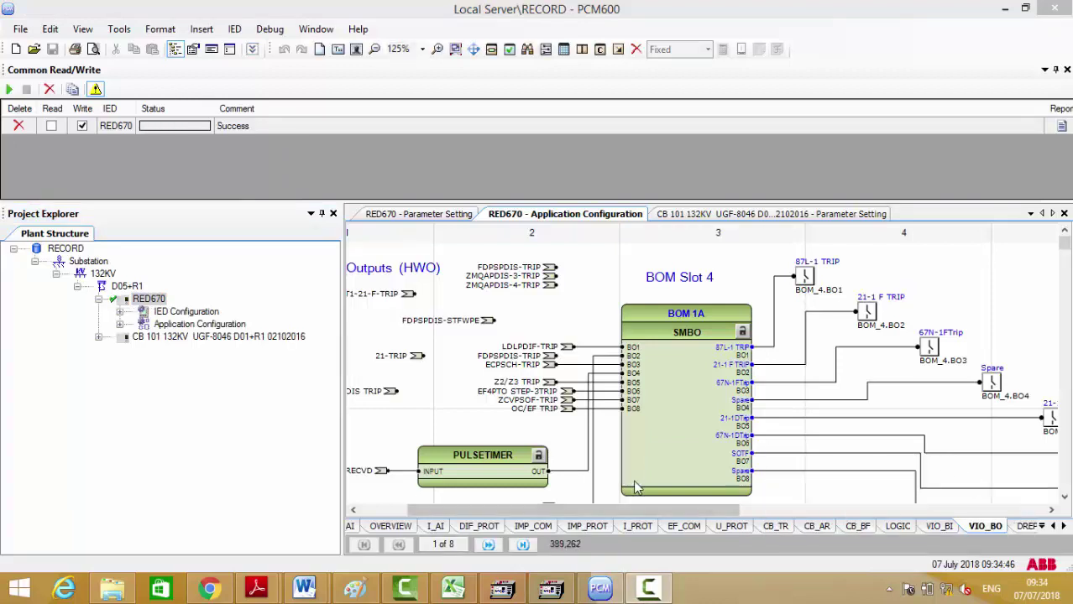
Switch to FREJA Distance, test the single ABC ramp starting at R 35.42, X 29.02, and start the test of the ABC ramps
click(551, 588)
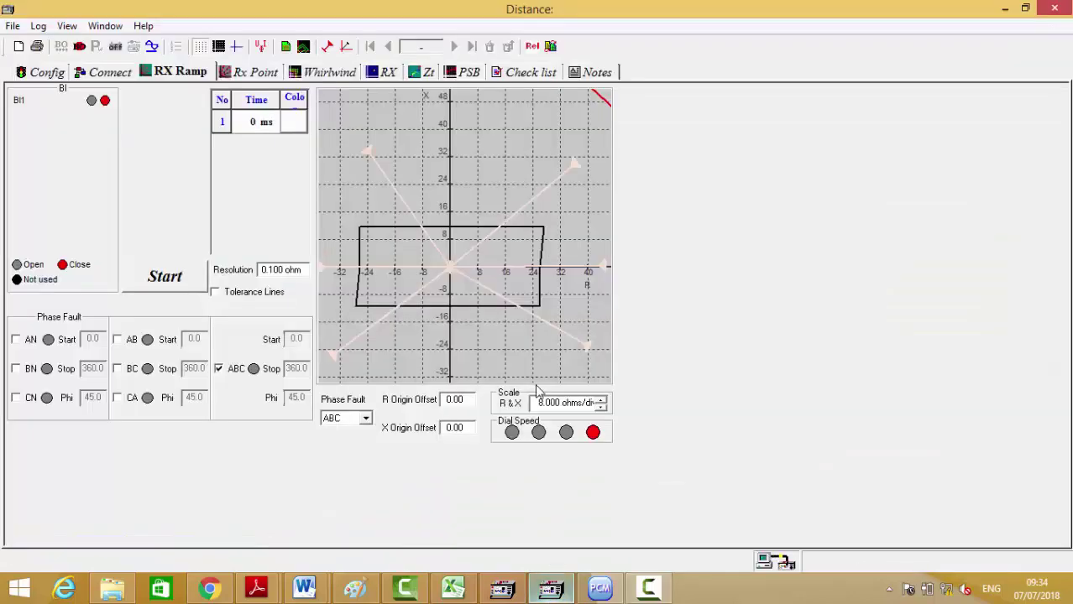
click(576, 171)
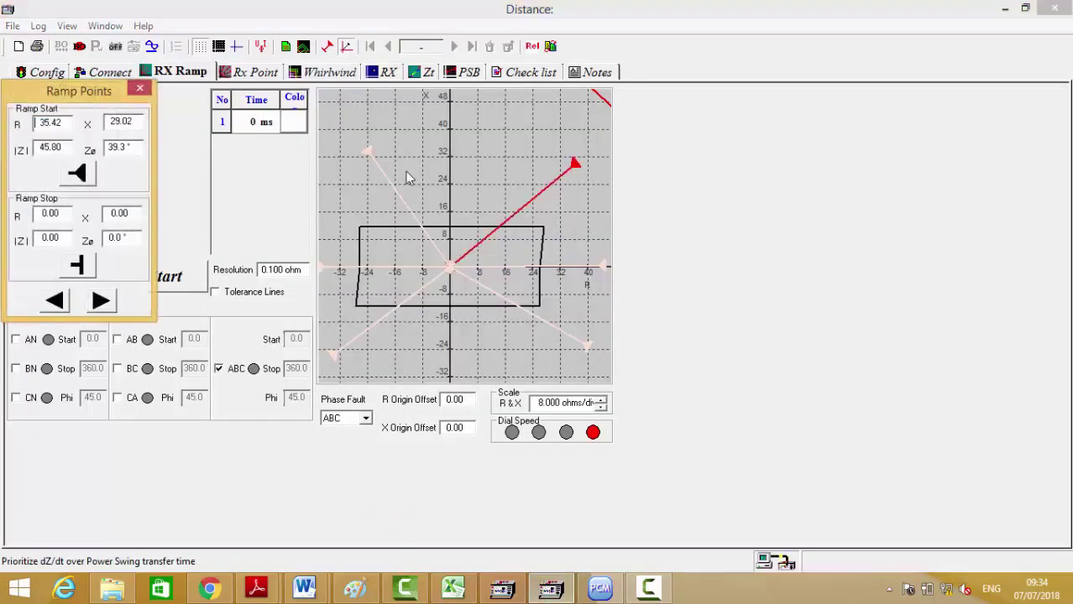
click(141, 91)
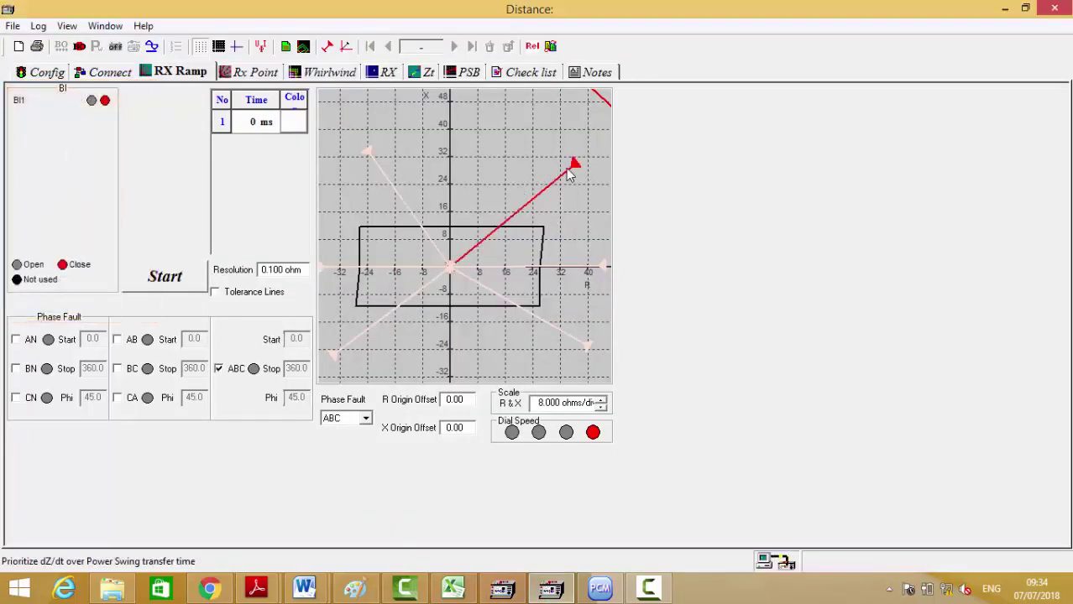
right_click(573, 166)
click(586, 193)
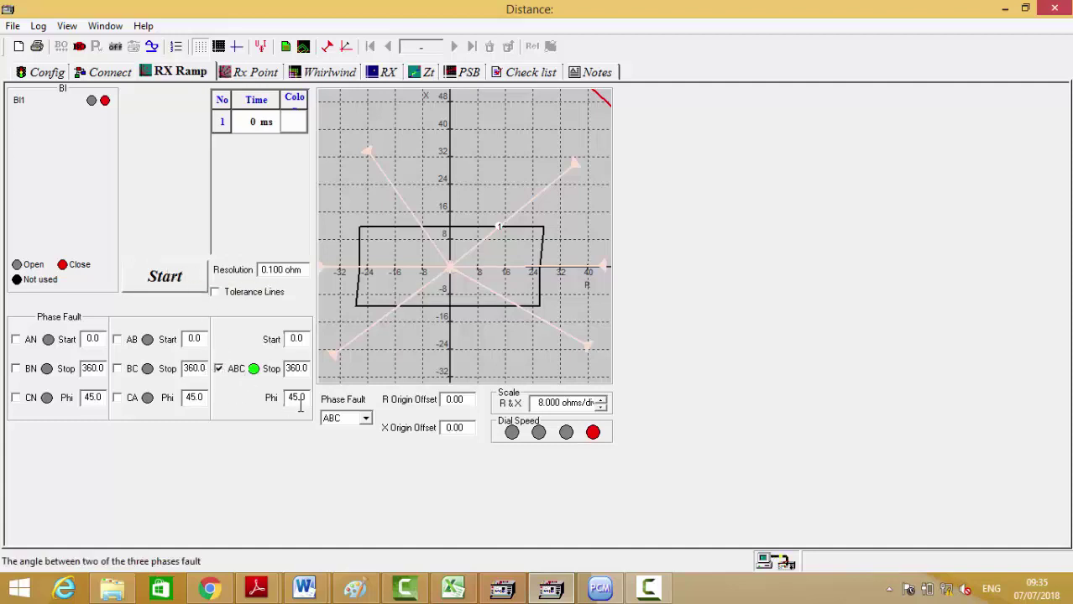
click(166, 277)
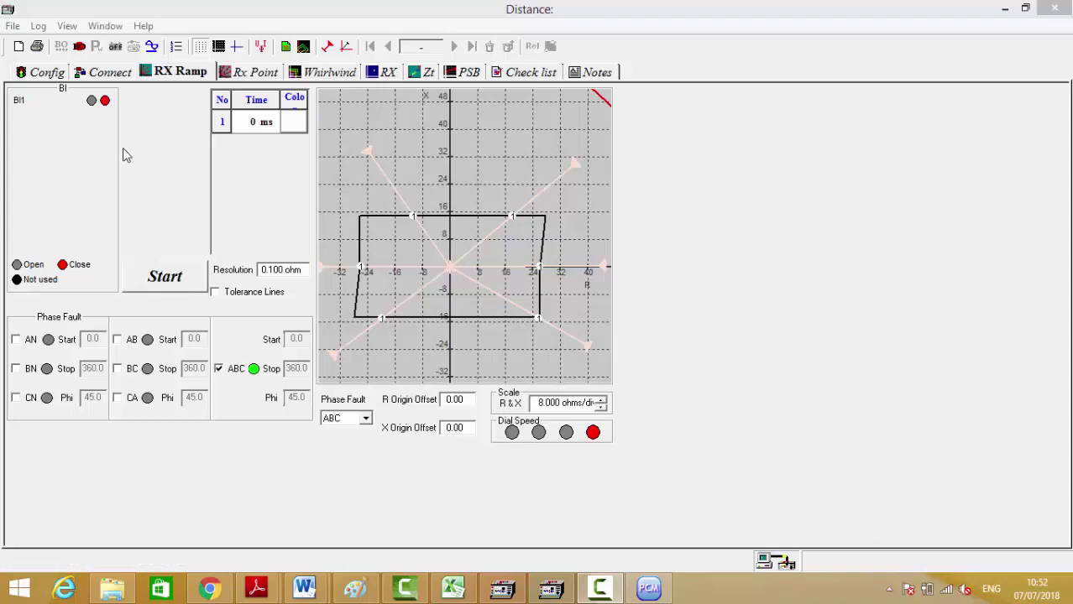
Choose the Distance_F4xx_F5xx.lst report template, review the Report Info fields, and request a preview of the ramp test report
click(36, 45)
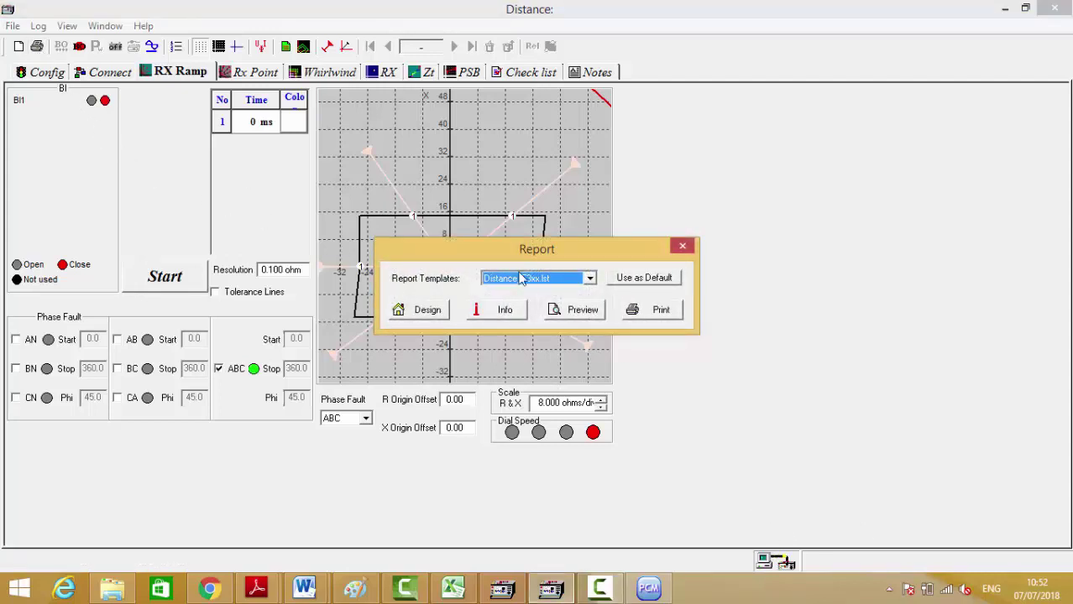
click(590, 278)
click(544, 309)
click(504, 310)
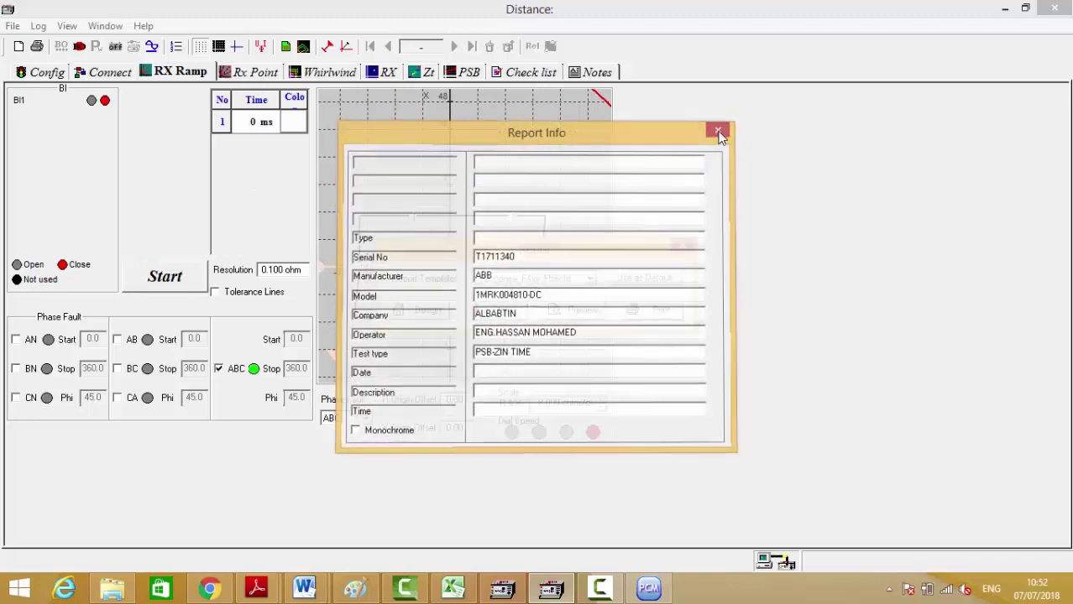
click(719, 128)
click(582, 310)
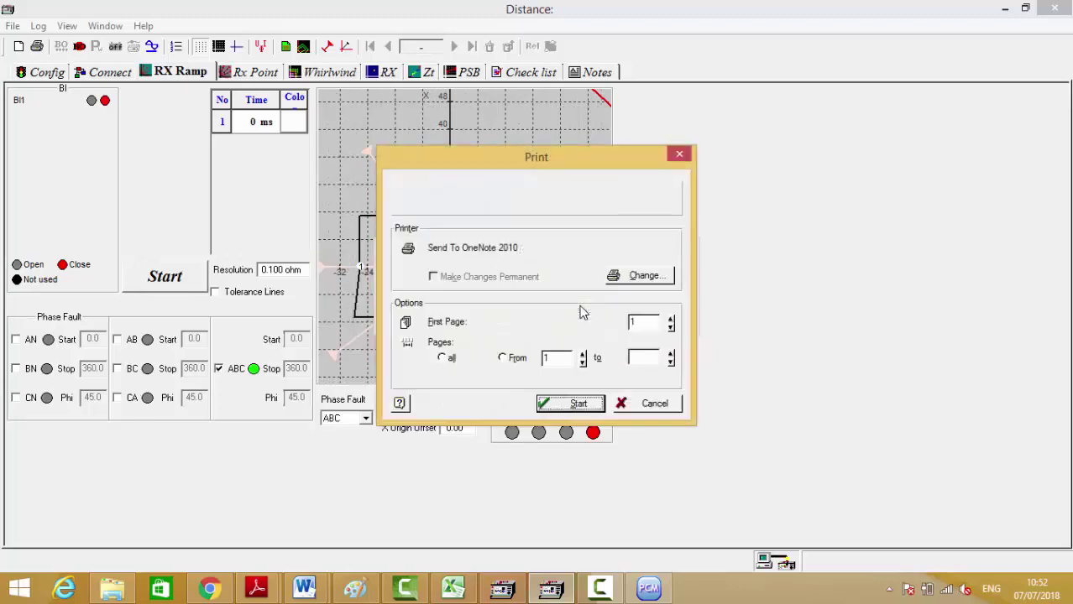
Change the report printer to Microsoft XPS Document Writer for all pages and generate the two-page preview
click(646, 277)
click(628, 243)
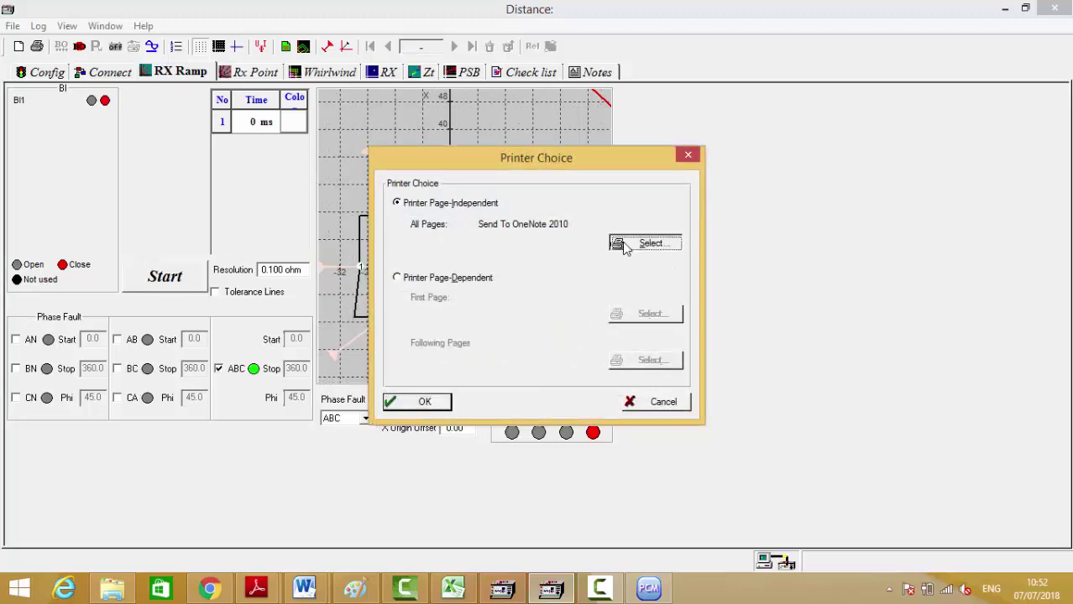
click(559, 185)
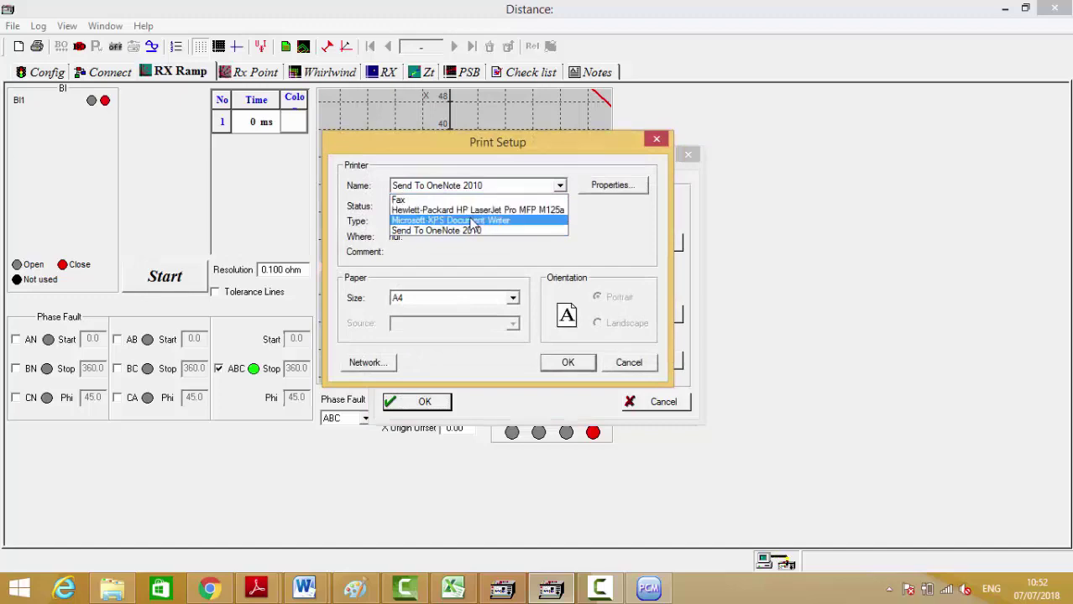
click(491, 221)
click(568, 363)
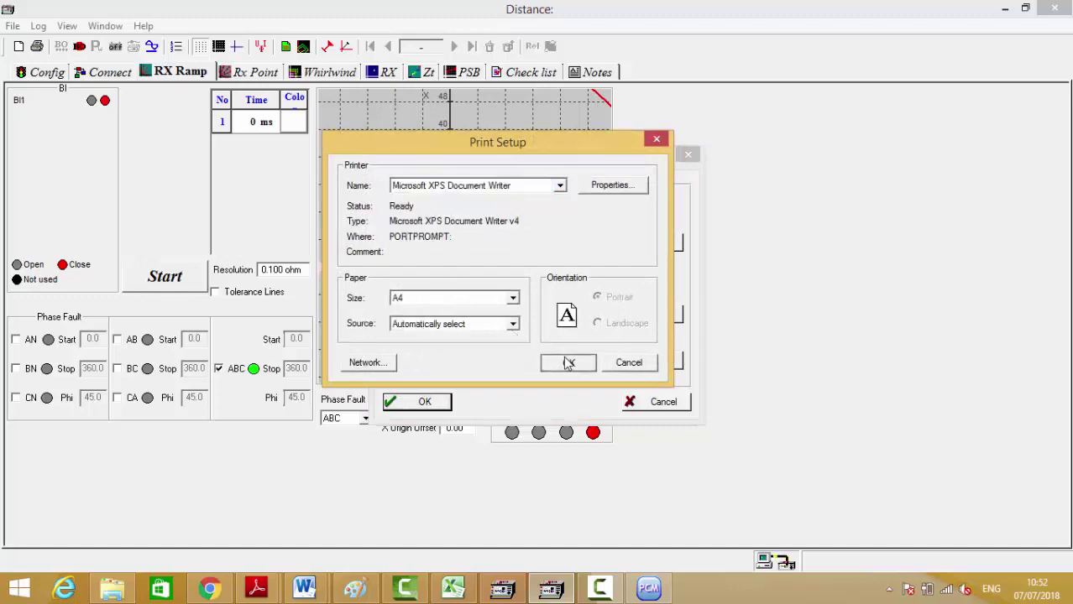
click(417, 401)
click(575, 403)
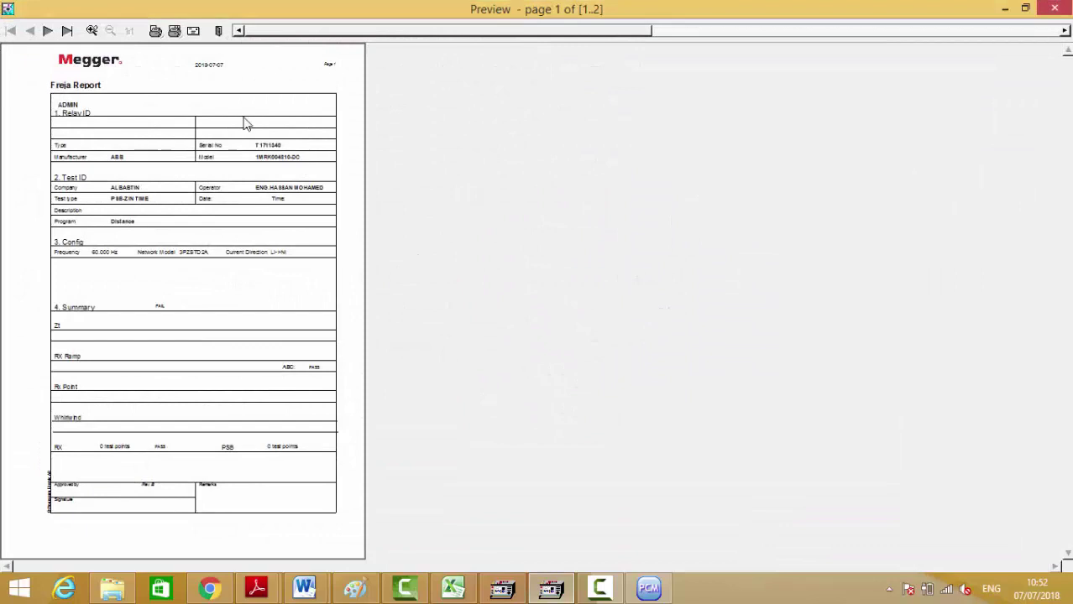
Try to print the report to an OpenXPS file in the PSD folder, and close the preview and Report dialog
click(174, 31)
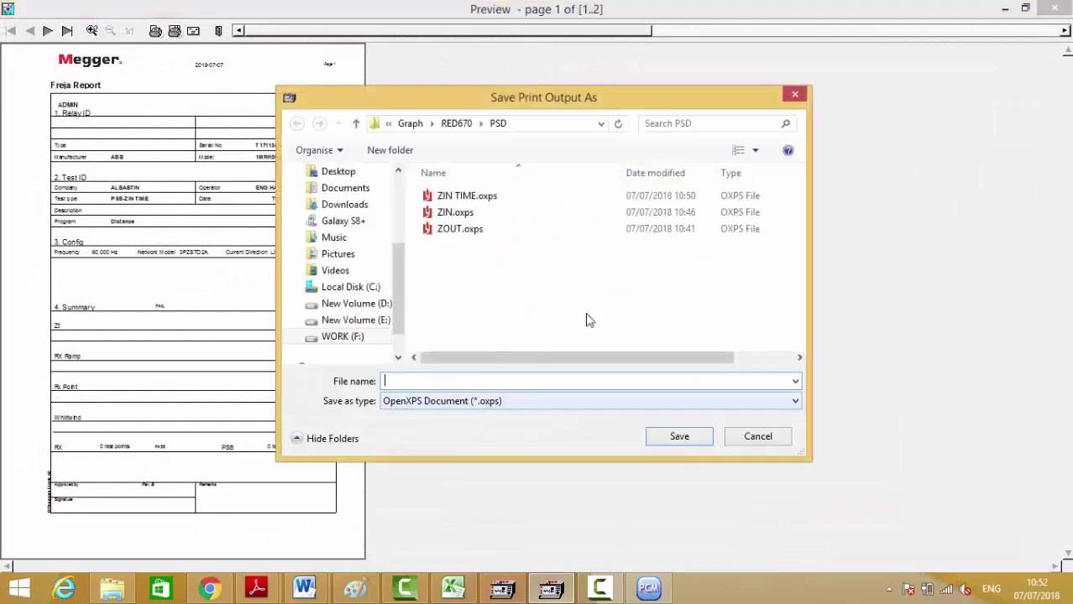
click(794, 94)
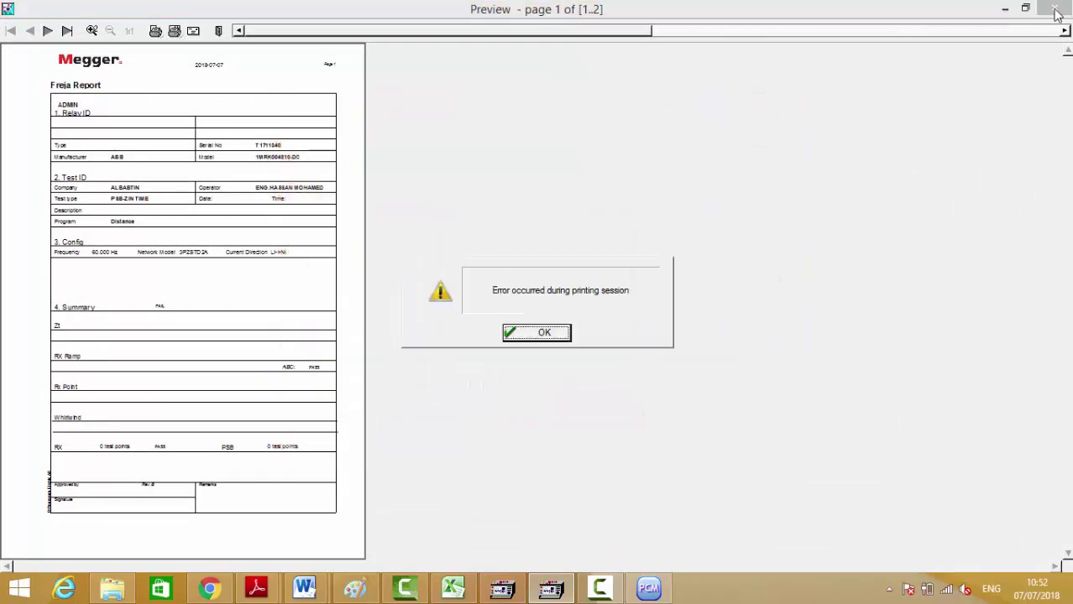
click(537, 332)
click(1051, 9)
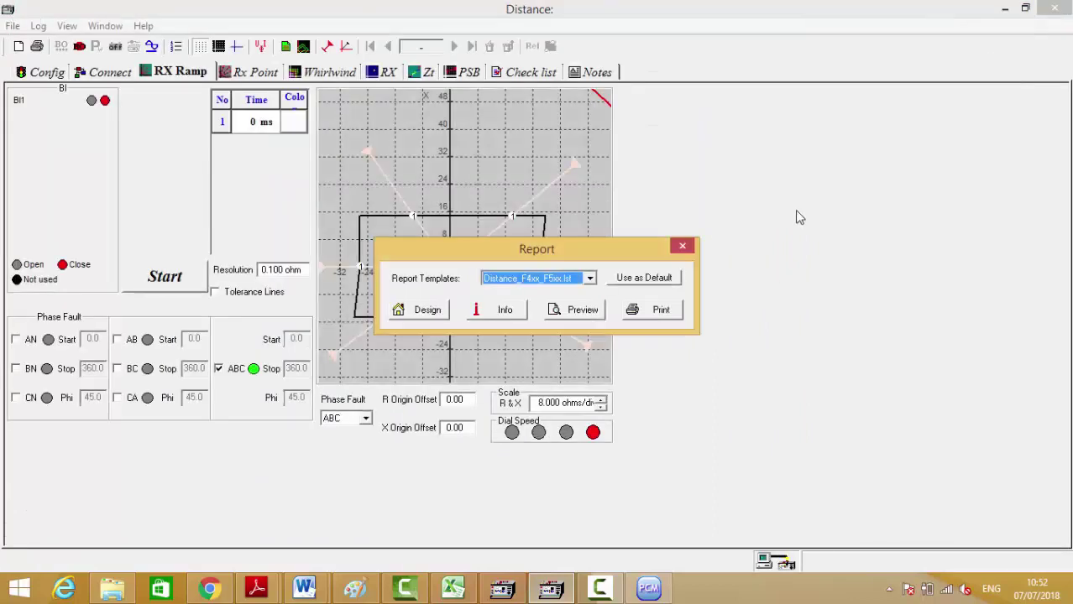
click(683, 247)
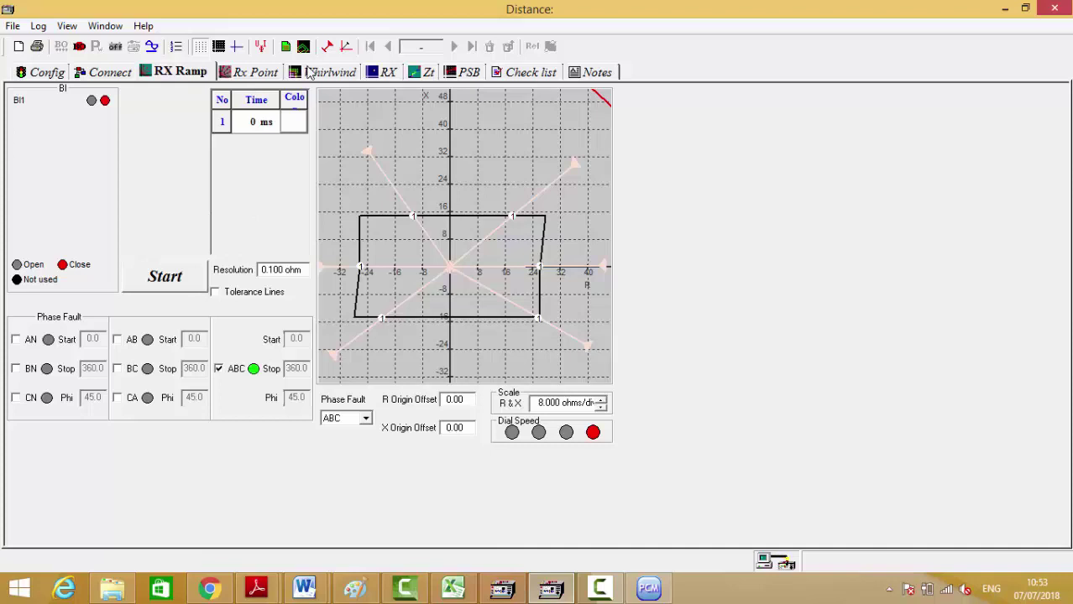
Place six ABC test points on the RX plane inside the zone's upper boundary, at X about 11 and R from about -20 to 21.4
click(385, 75)
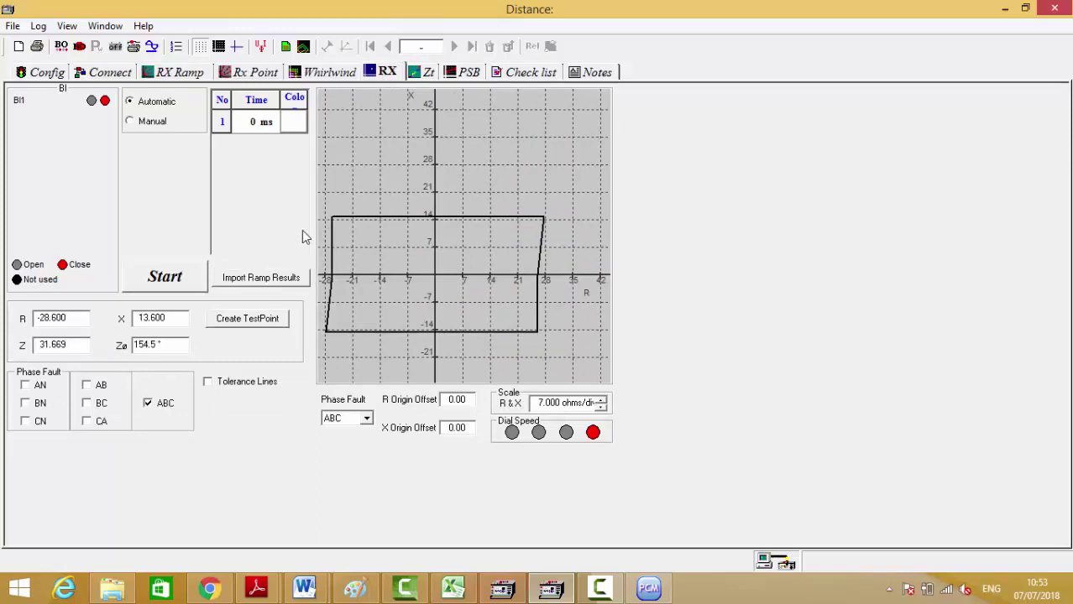
click(355, 233)
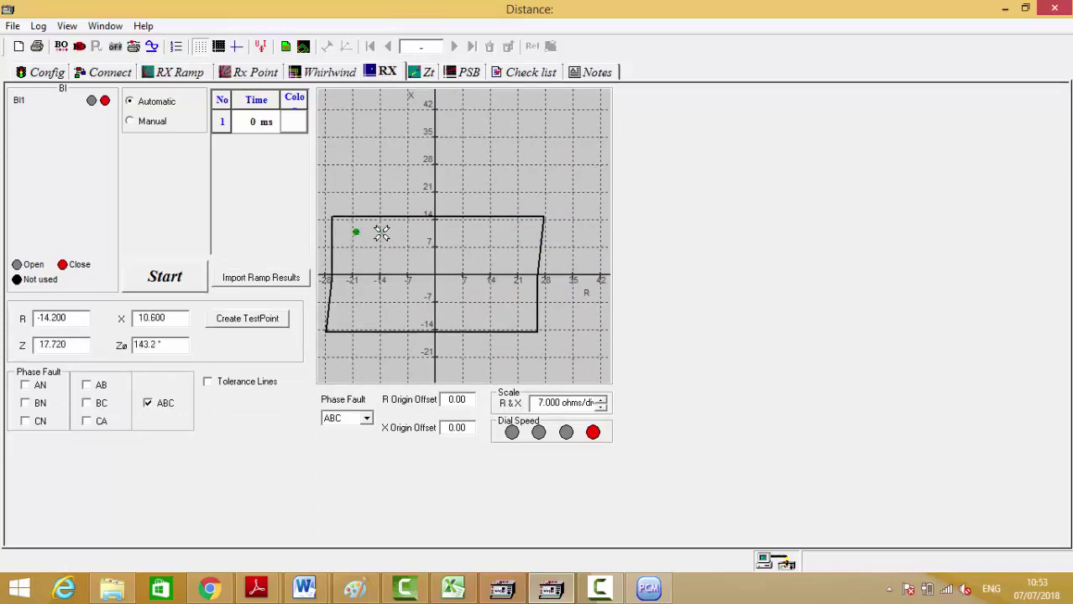
click(381, 233)
click(403, 235)
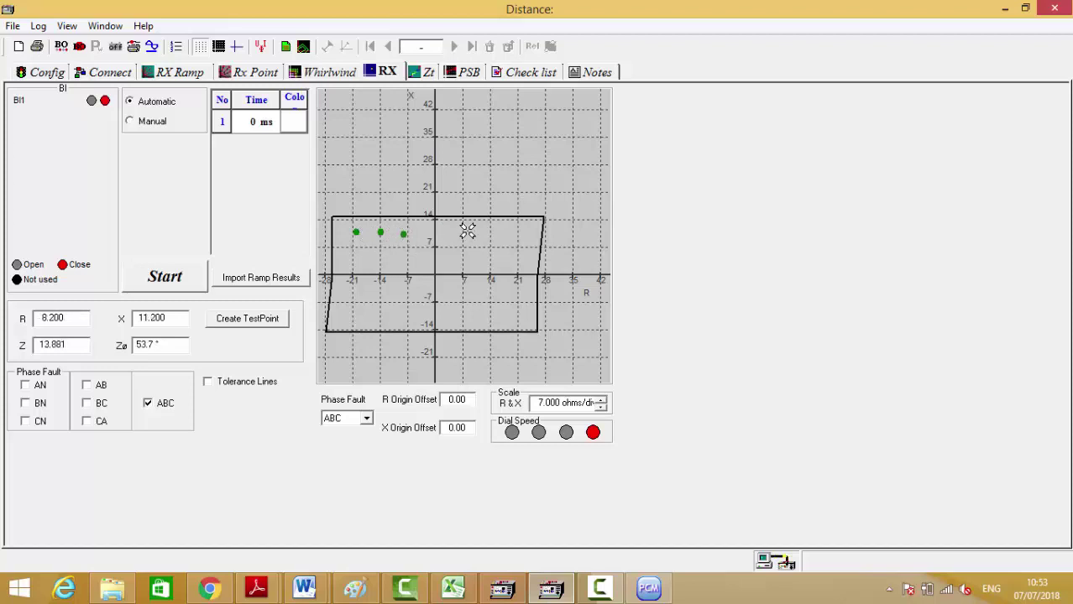
click(466, 231)
click(487, 233)
click(518, 232)
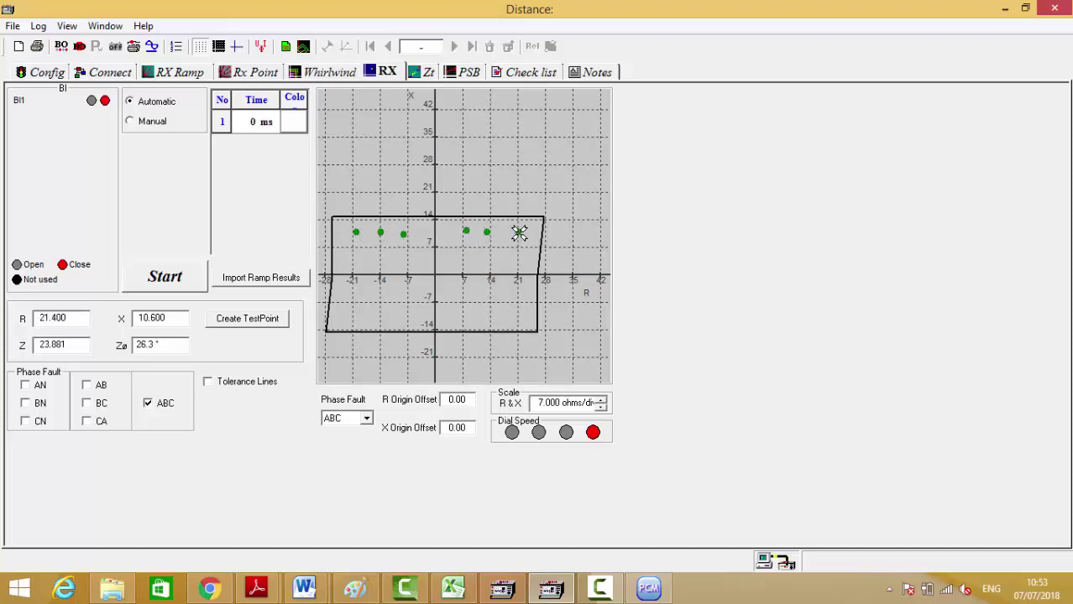
Place six ABC test points inside the zone's lower boundary, at X about -9 and R from about -21 to 23, and start the RX test
click(523, 311)
click(496, 314)
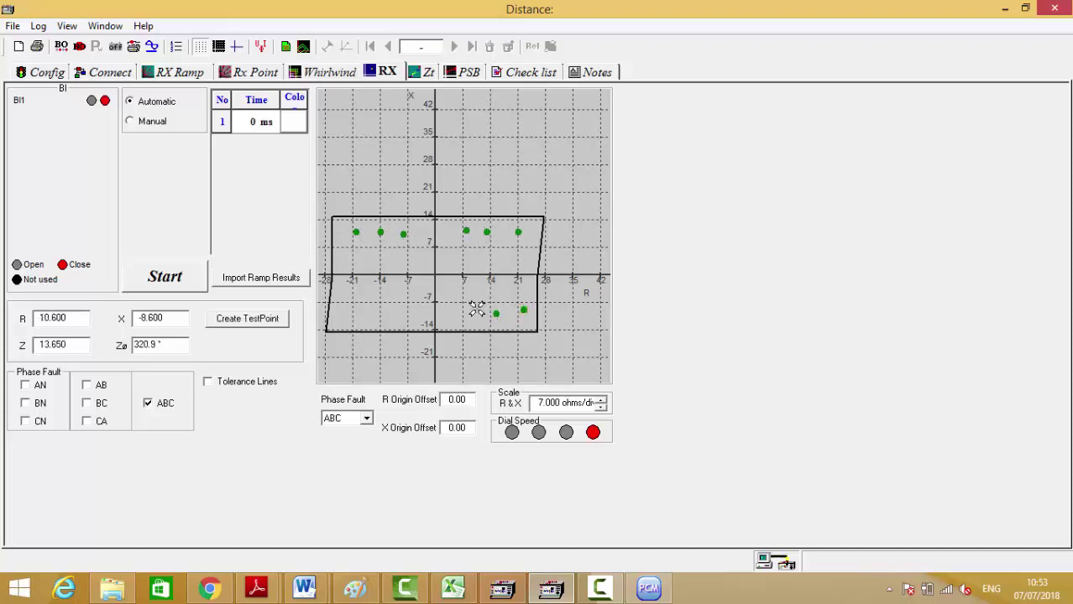
click(476, 309)
click(399, 309)
click(380, 307)
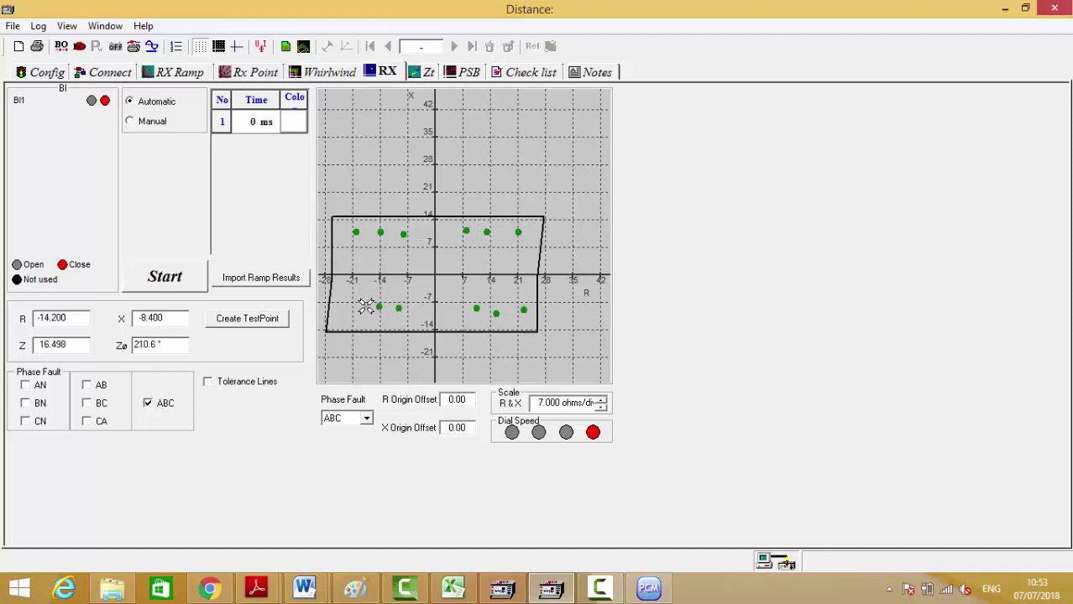
click(351, 304)
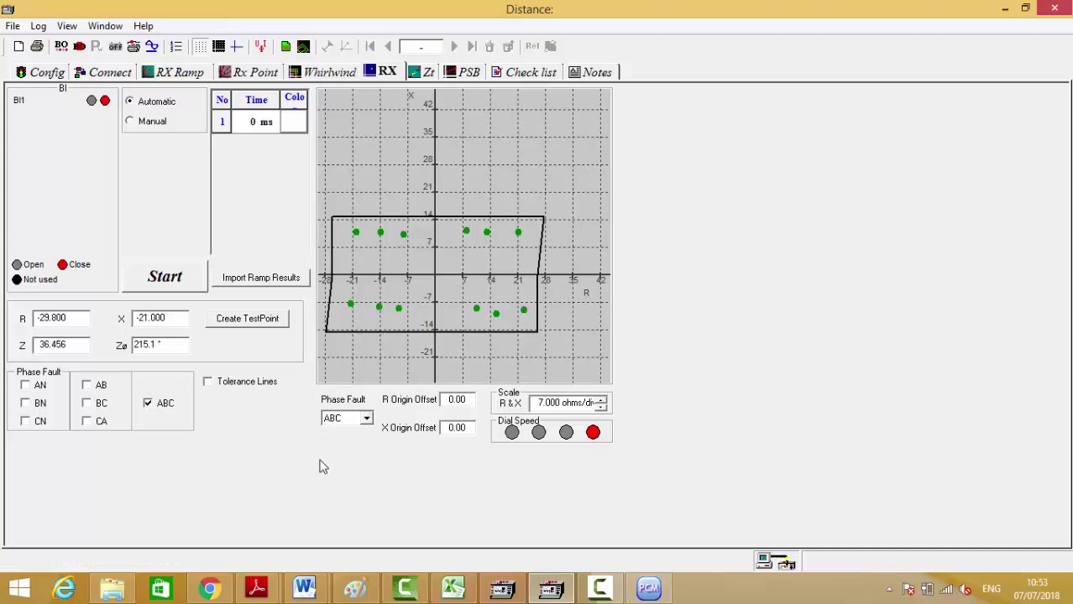
click(165, 277)
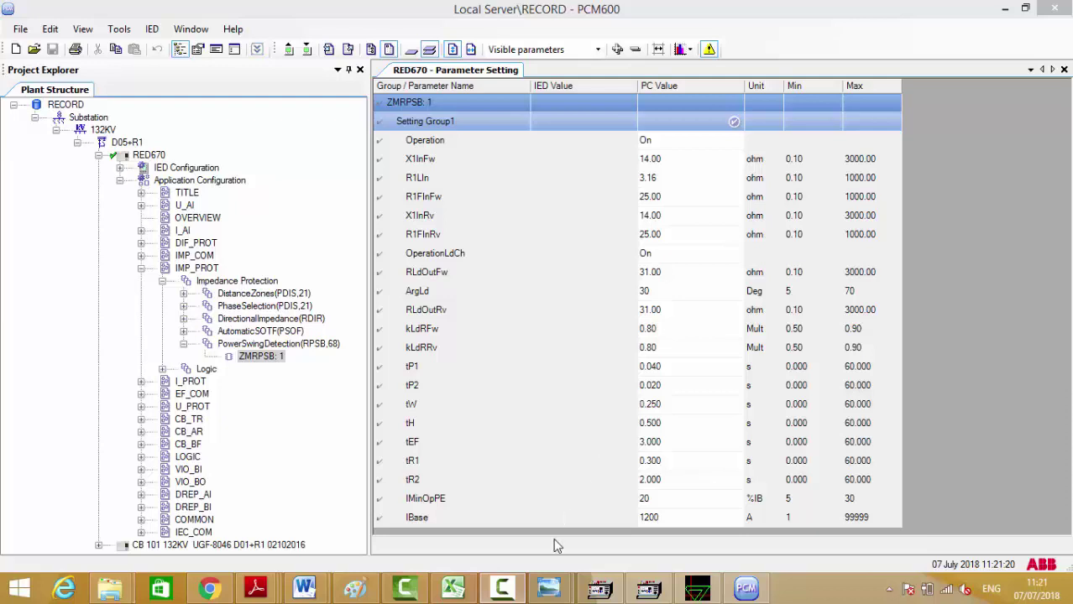
Open the power swing times sketch 20180629_180853.jpg and enlarge it to examine the tP1, tP2, tW and tH timers
mouse_move(555, 597)
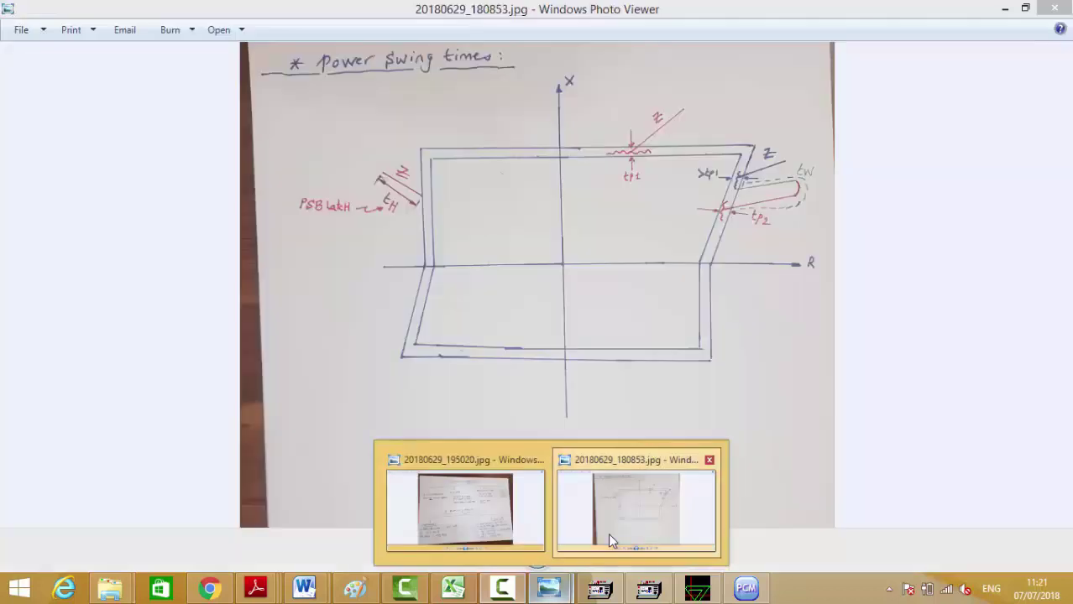
click(608, 533)
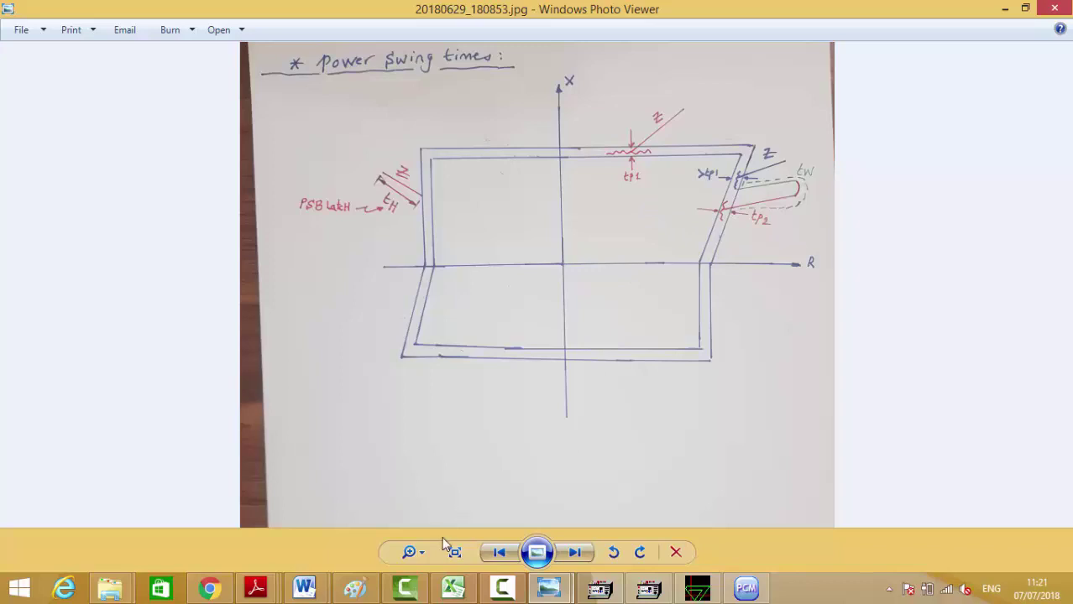
click(424, 553)
mouse_move(424, 525)
mouse_down()
mouse_move(424, 502)
mouse_move(424, 546)
mouse_up()
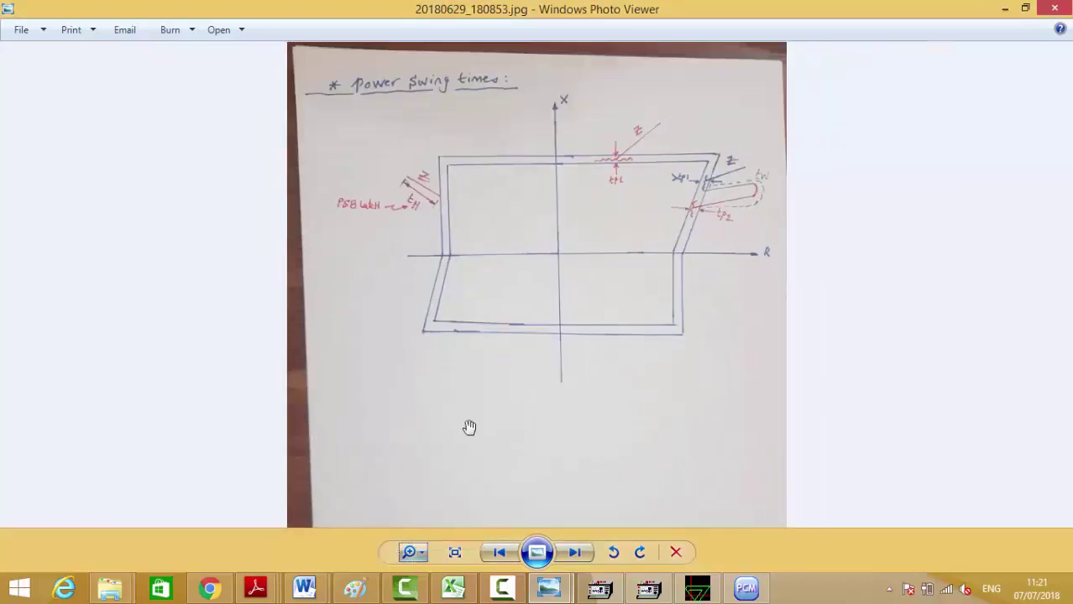
click(414, 552)
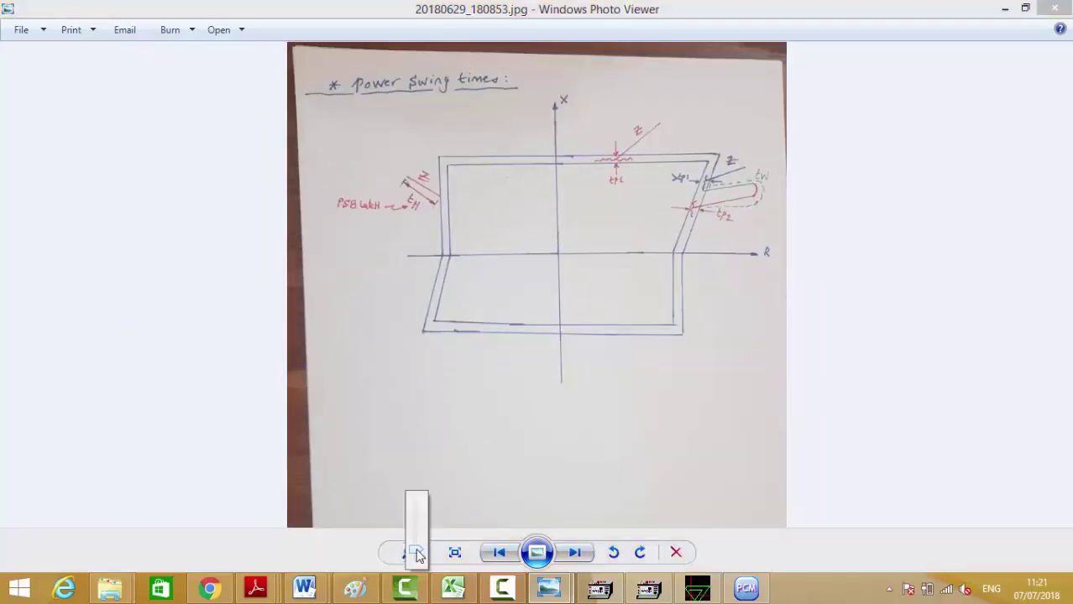
scroll(420, 551, up, 3)
scroll(420, 551, down, 3)
scroll(548, 261, up, 2)
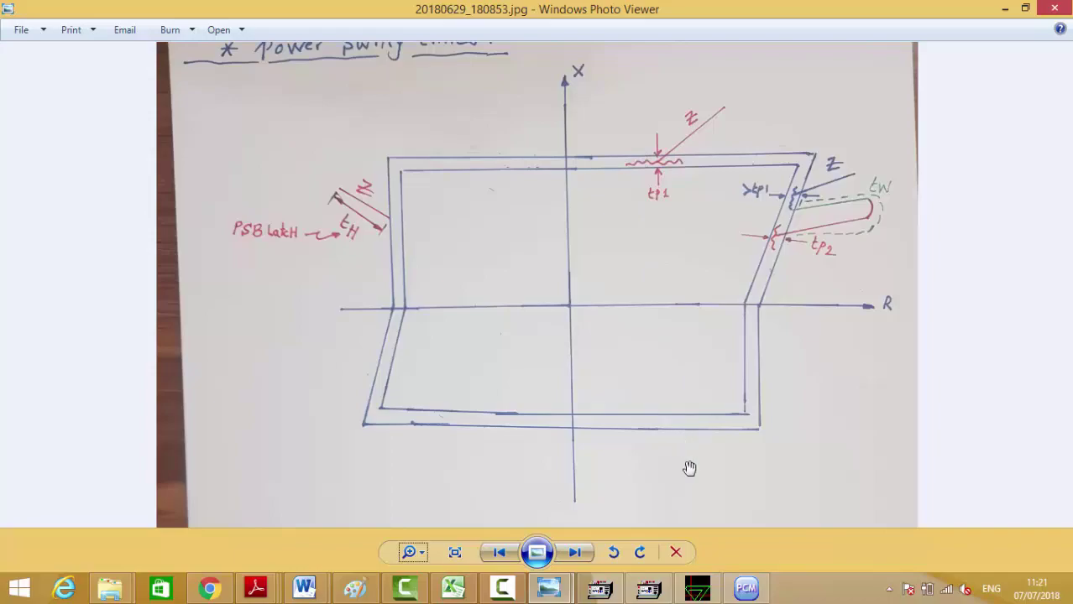
Switch to the Distance instrument's RX Ramp page, close the open Reference Graph Editor and reopen it for the RX2.grh graph
click(649, 588)
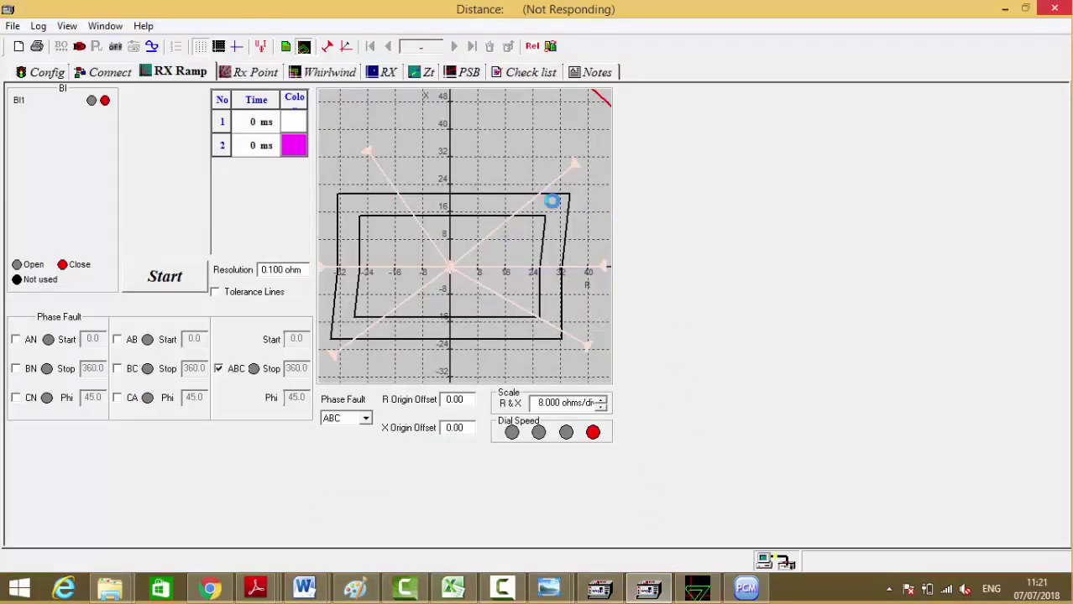
click(701, 592)
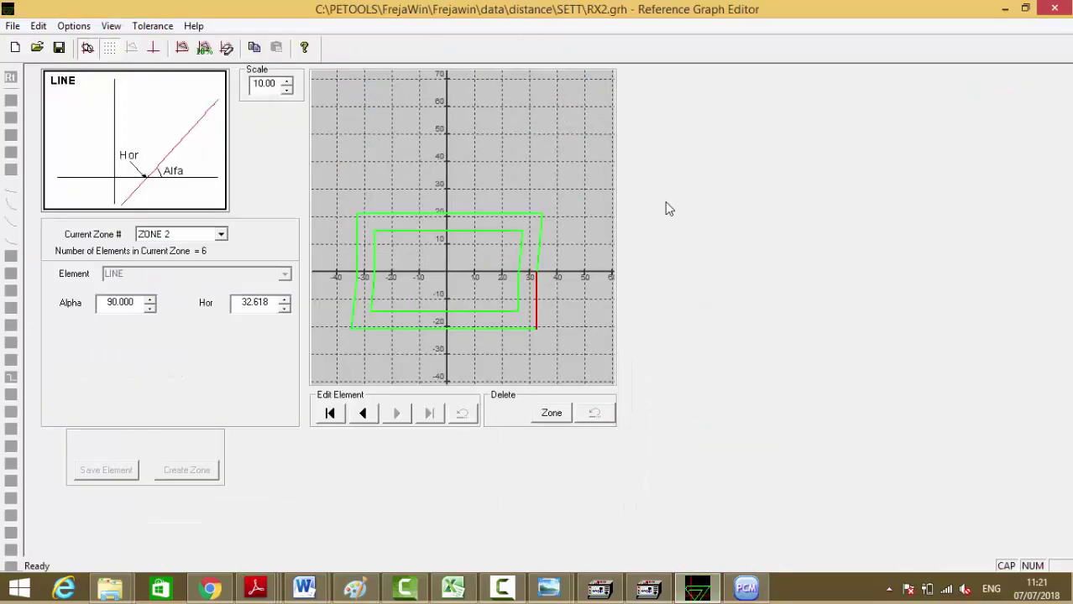
click(1051, 8)
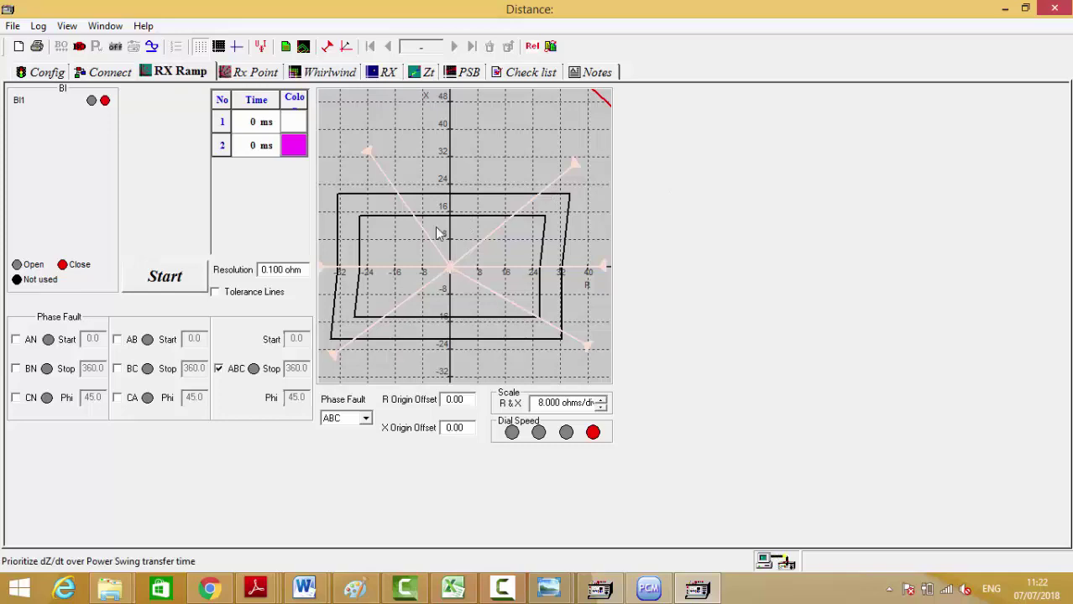
click(304, 47)
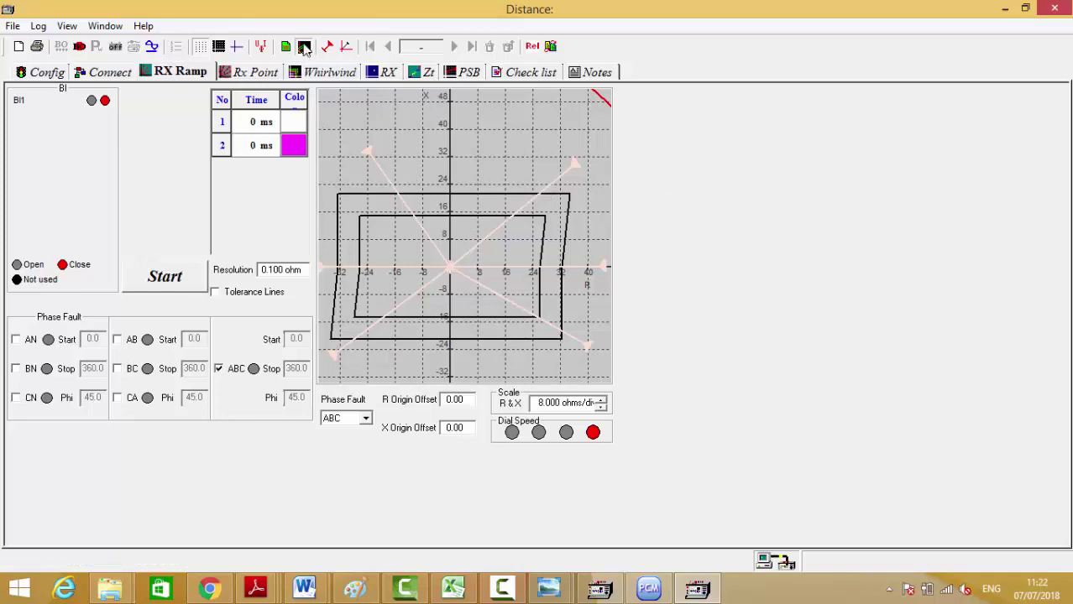
Set the reference graph's scale to 10.00 and move its origin so that both zones fit in the graph
click(268, 85)
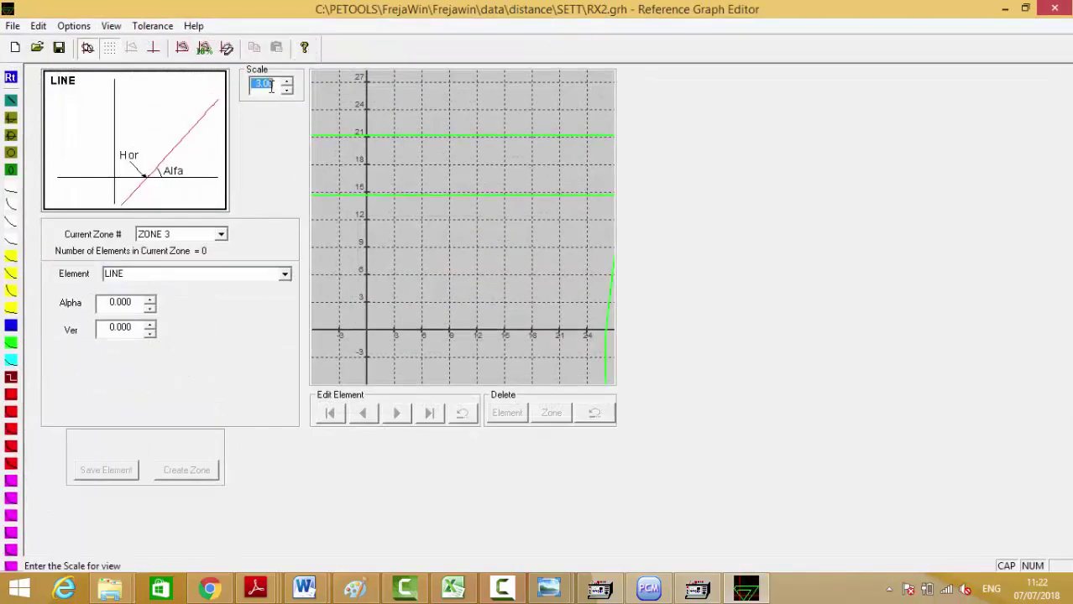
text(10)
key(Tab)
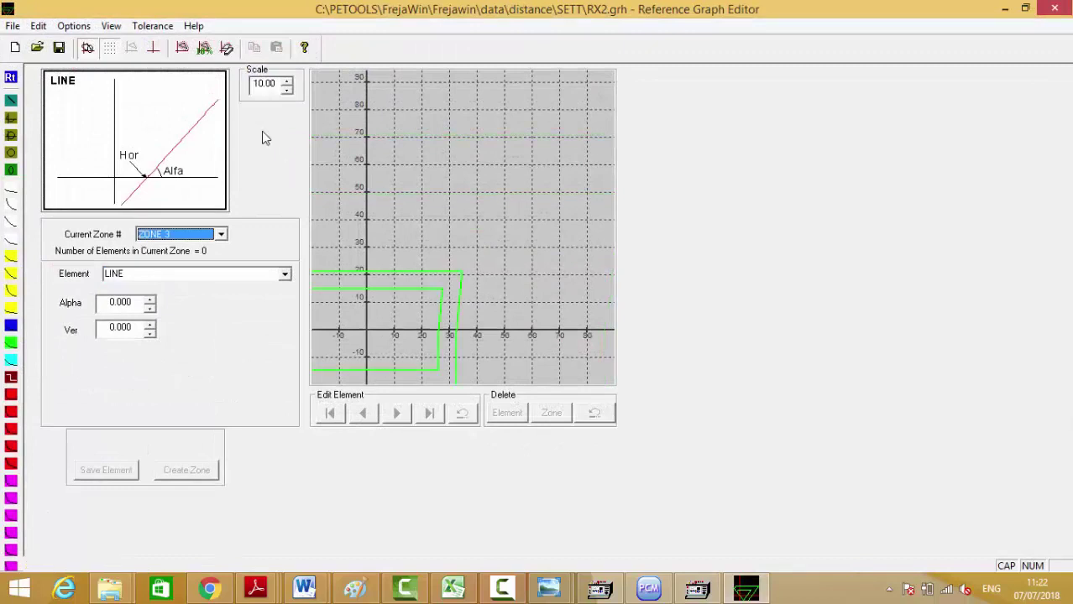
click(152, 47)
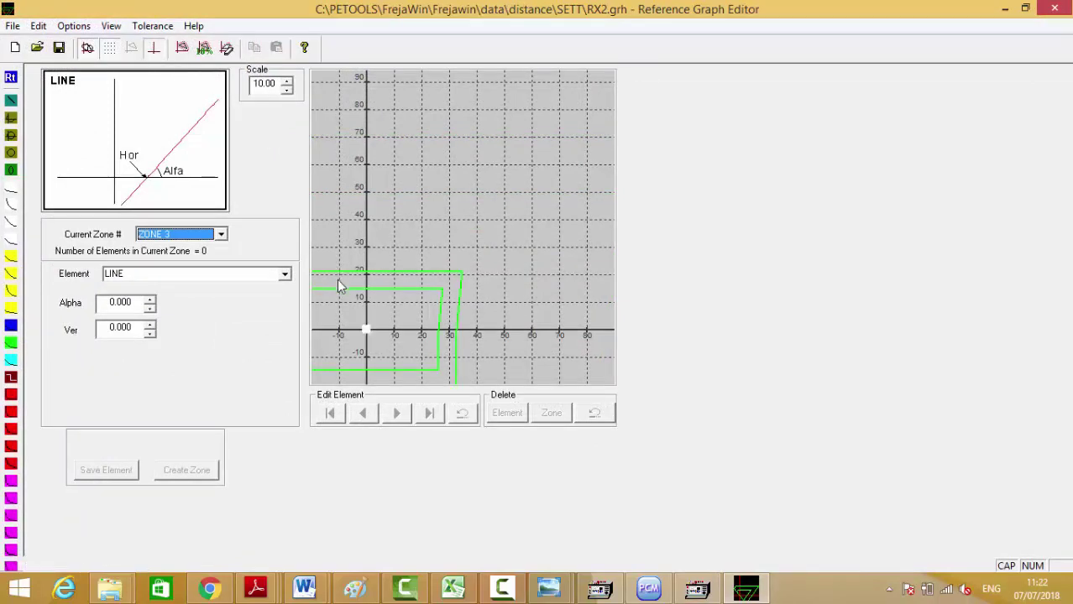
click(363, 329)
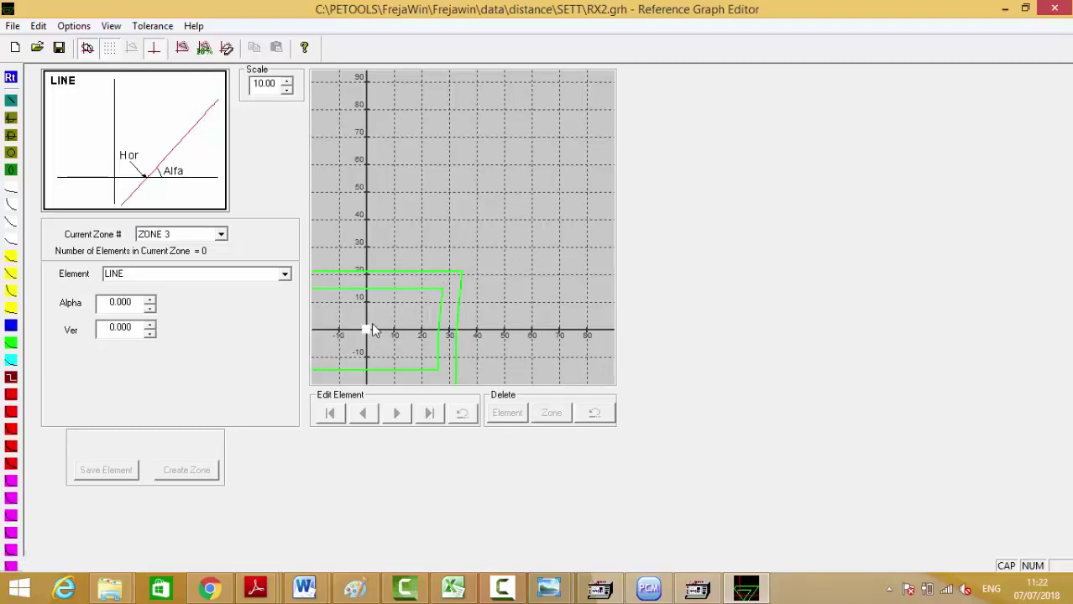
drag(371, 329, 445, 269)
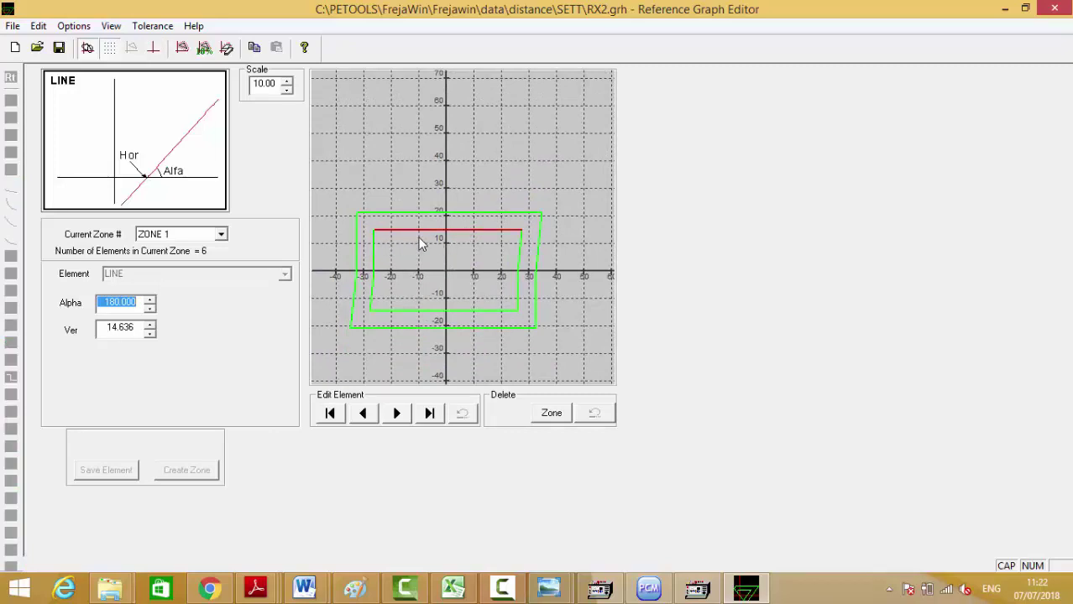
Inspect the vertical intercepts of the upper and lower horizontal lines of zones 1 and 2
click(122, 330)
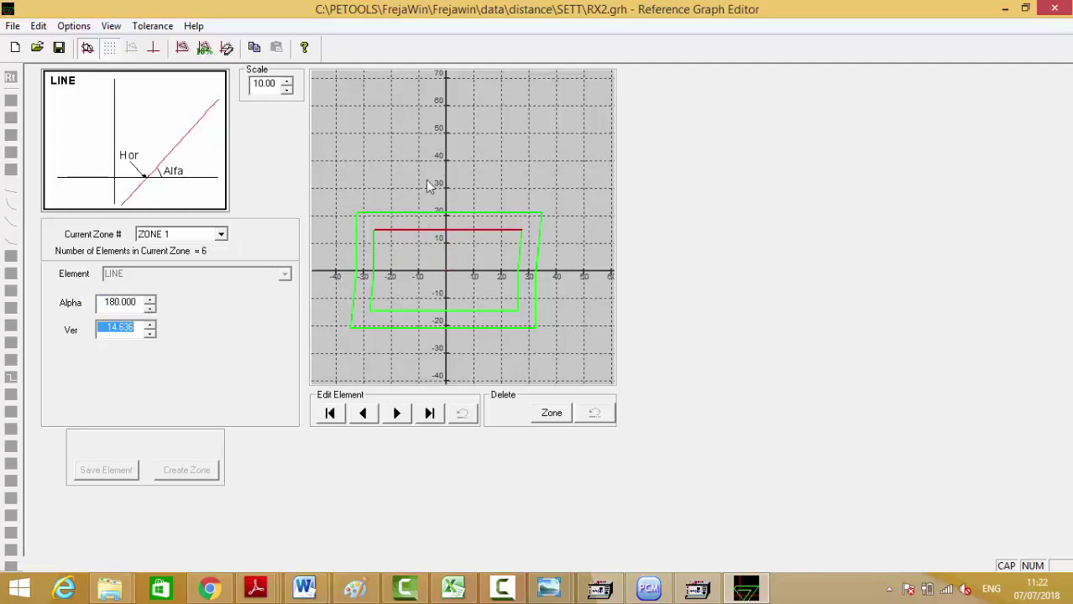
click(408, 216)
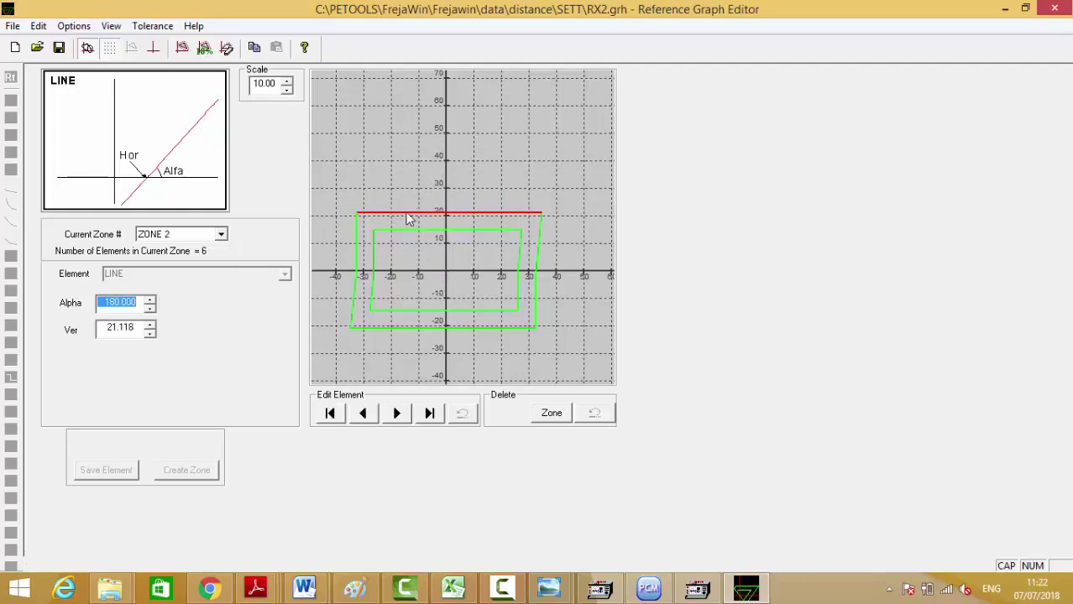
key(Tab)
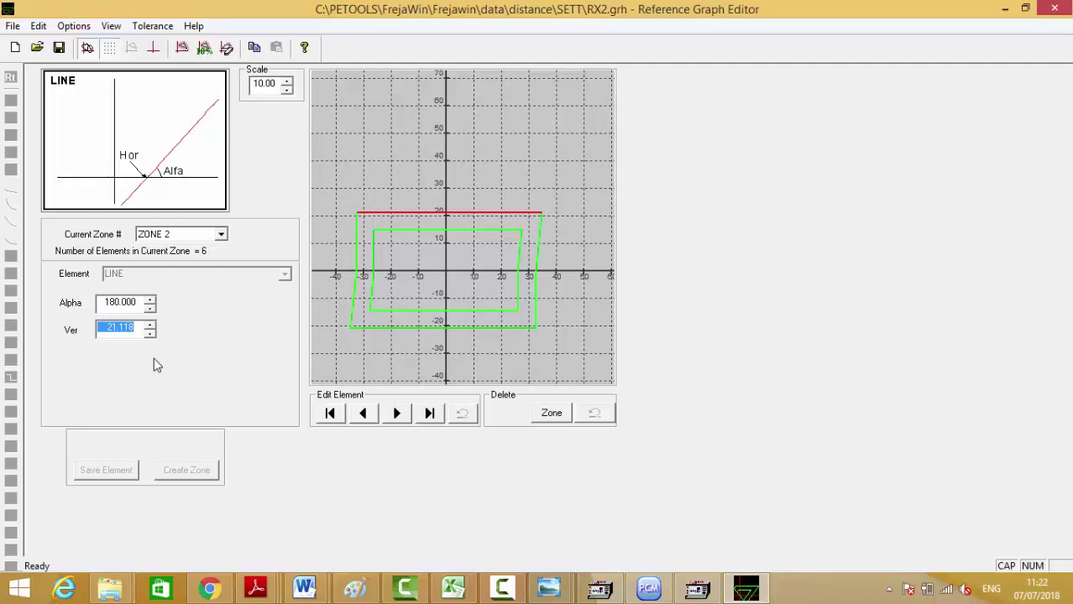
click(415, 327)
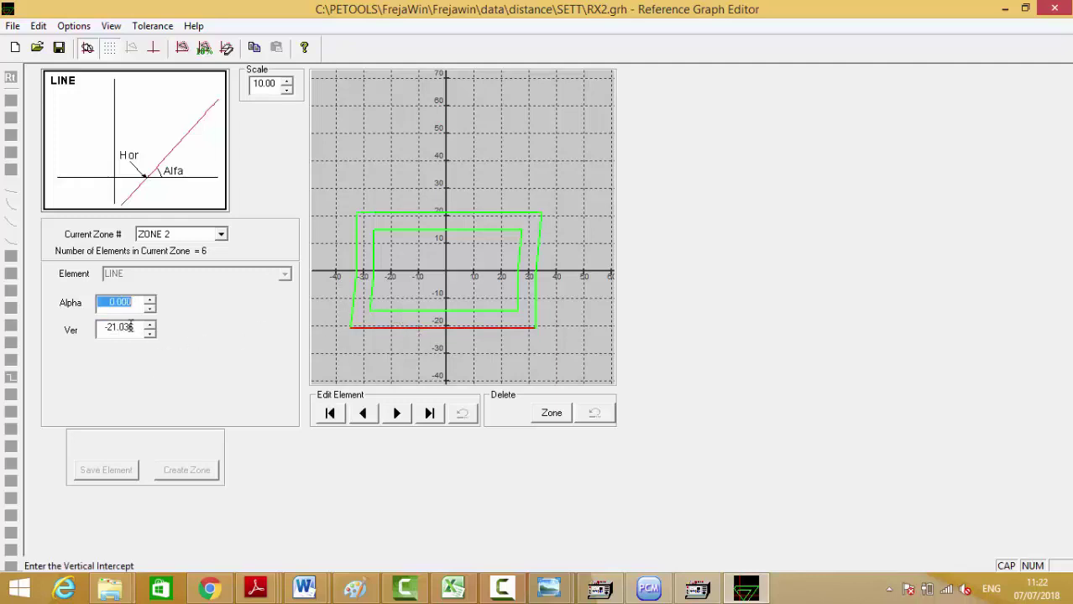
click(404, 311)
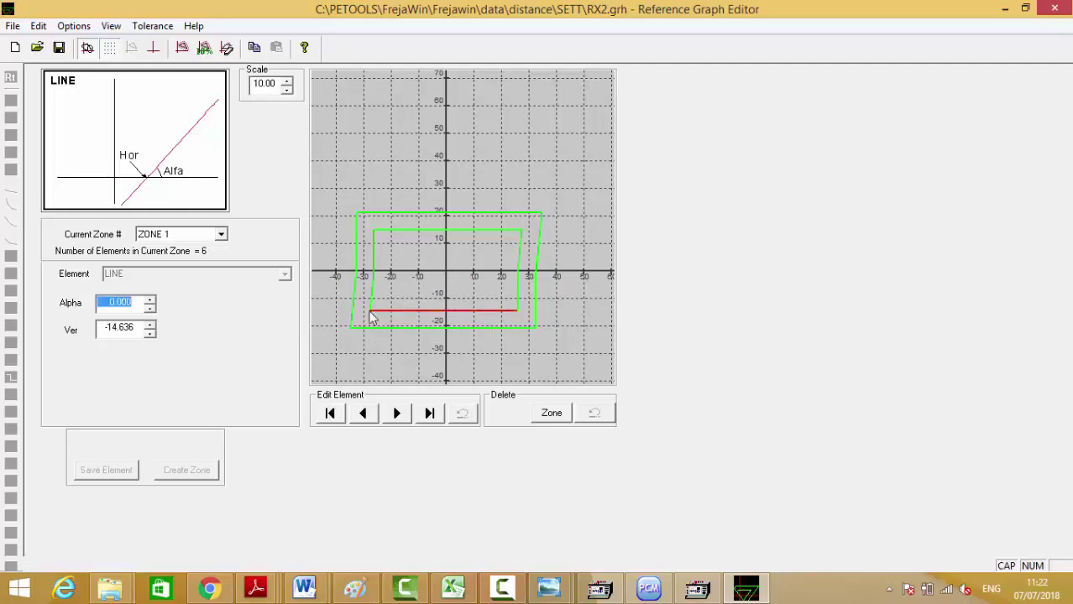
key(Tab)
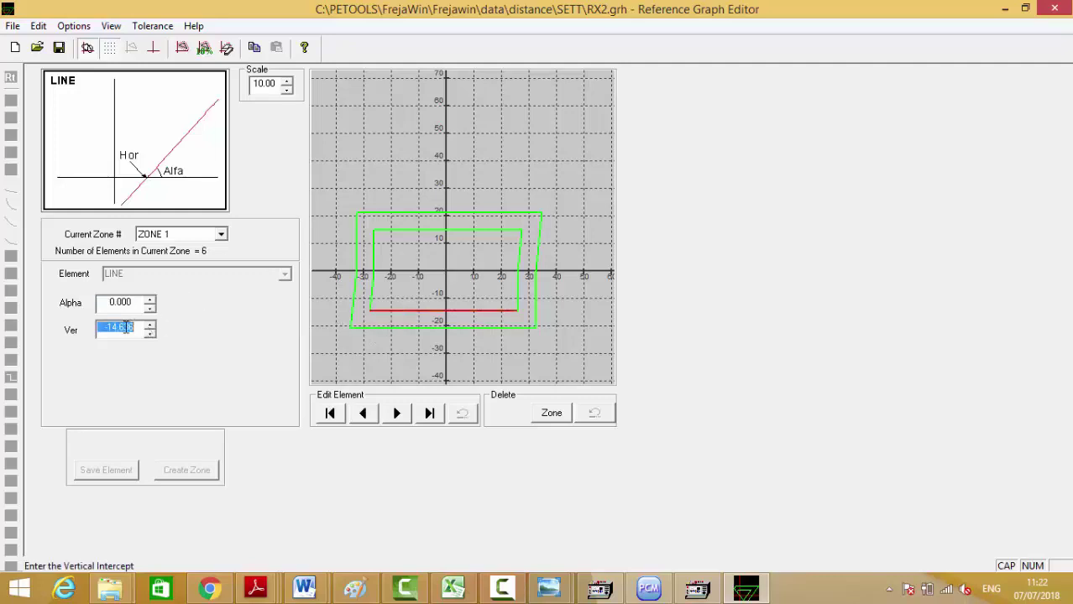
Inspect the horizontal intercept and Alpha angle of the vertical line below the R axis on the positive-R side of zones 1 and 2
click(518, 296)
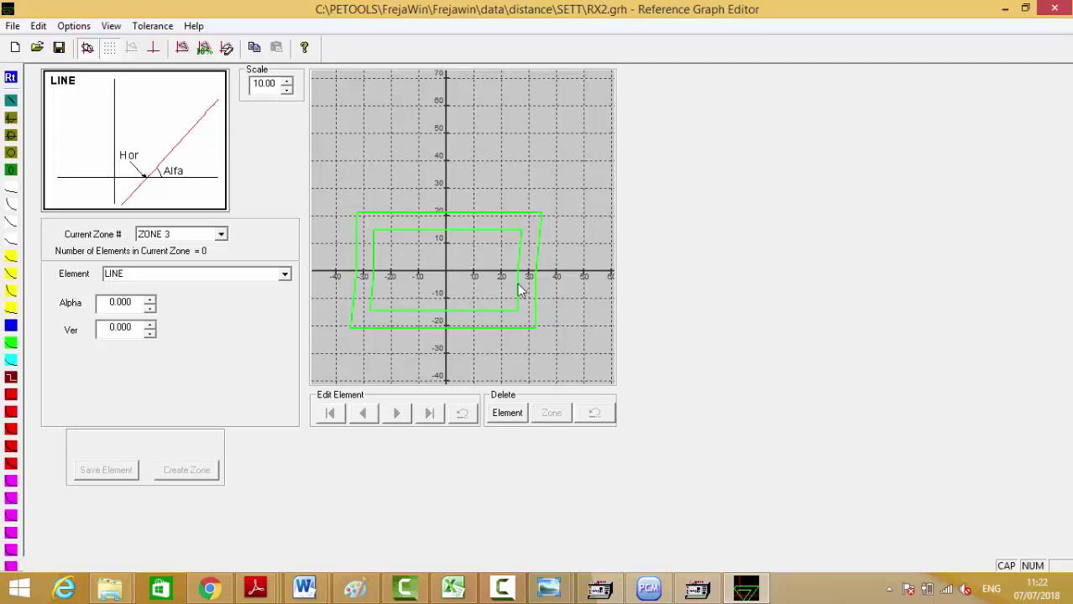
click(518, 291)
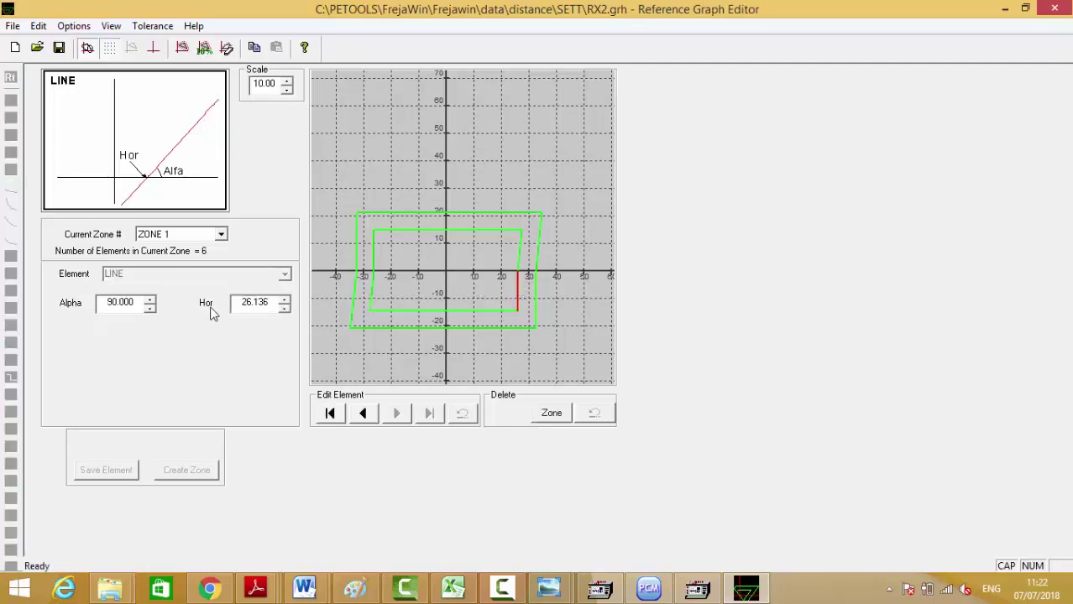
click(258, 305)
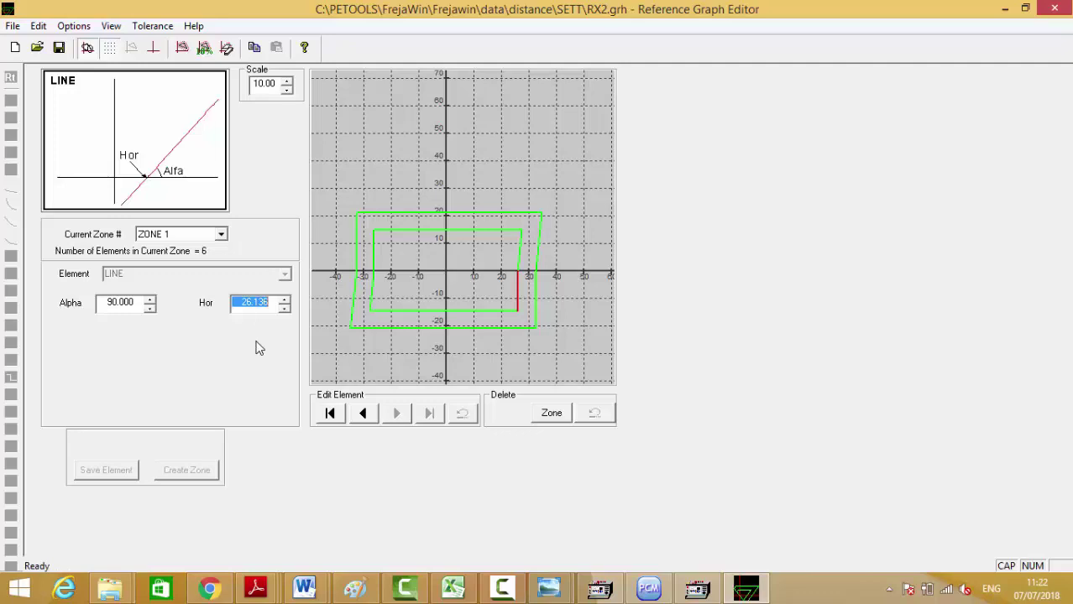
click(125, 303)
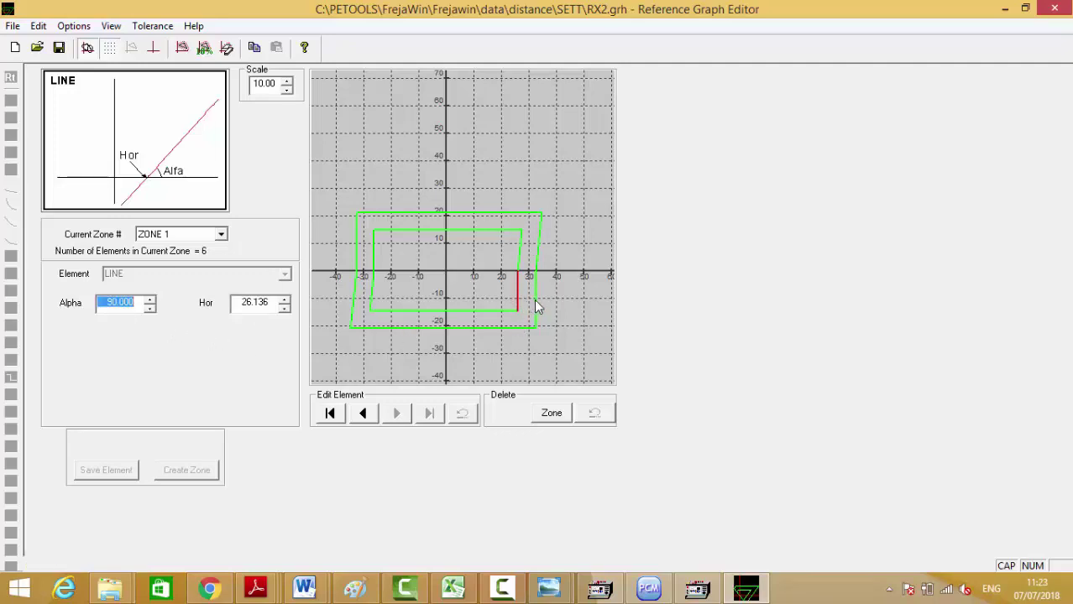
key(Return)
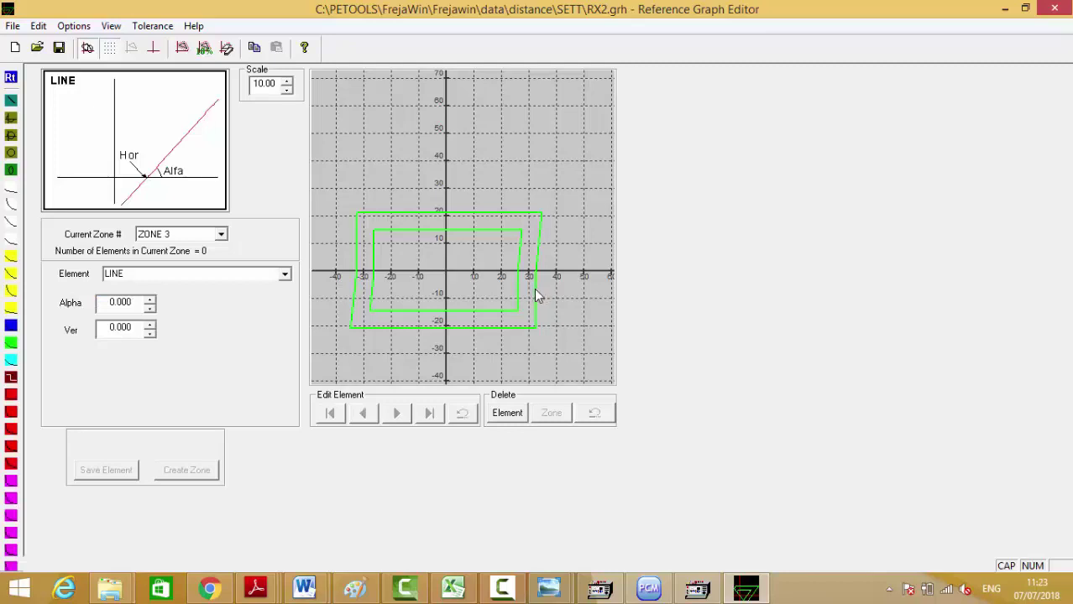
click(537, 296)
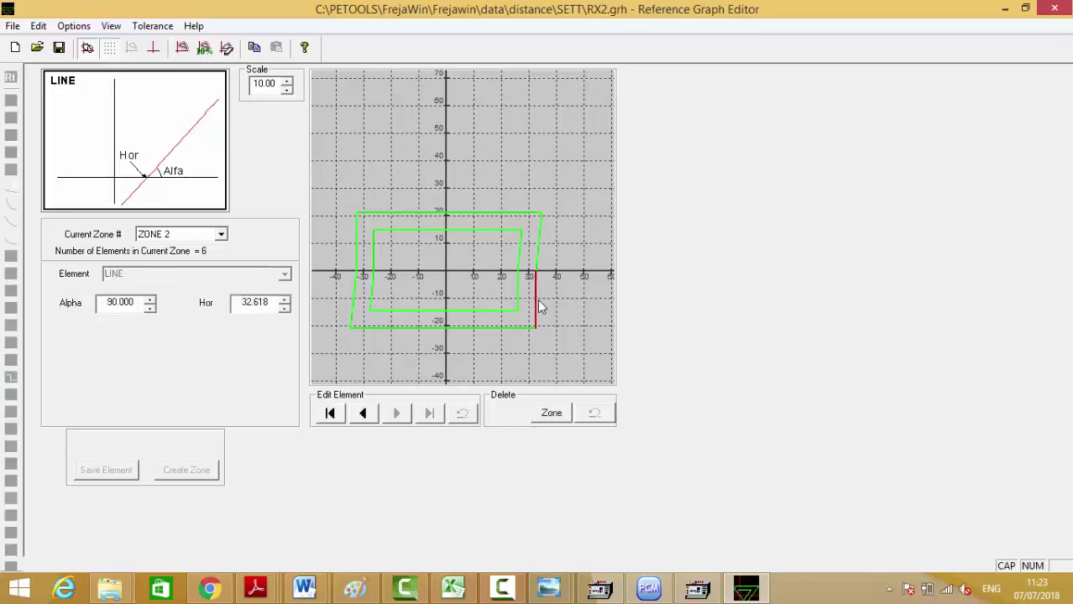
click(256, 303)
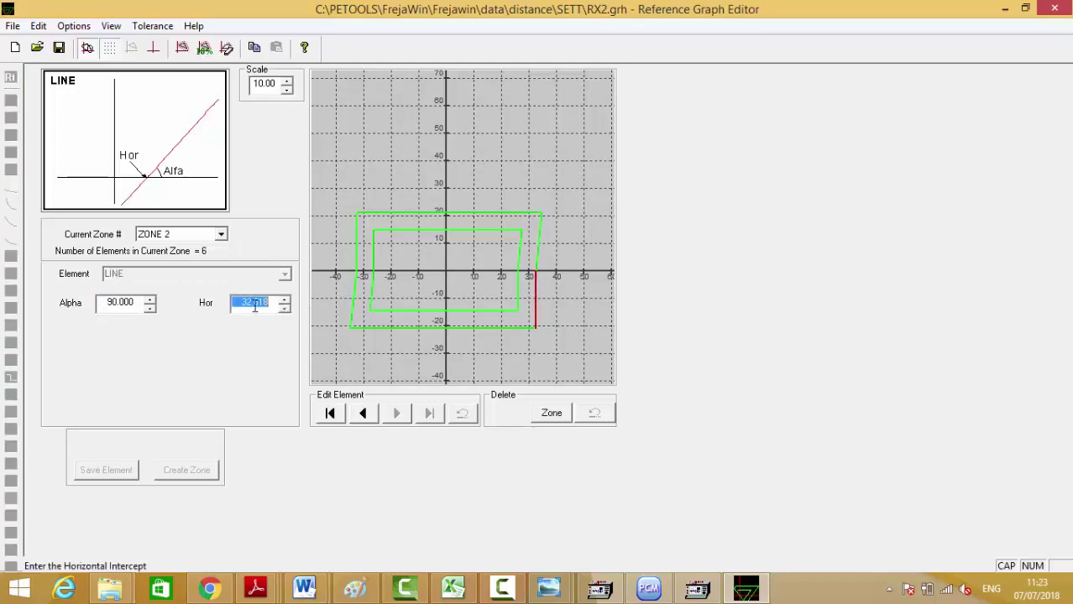
click(119, 306)
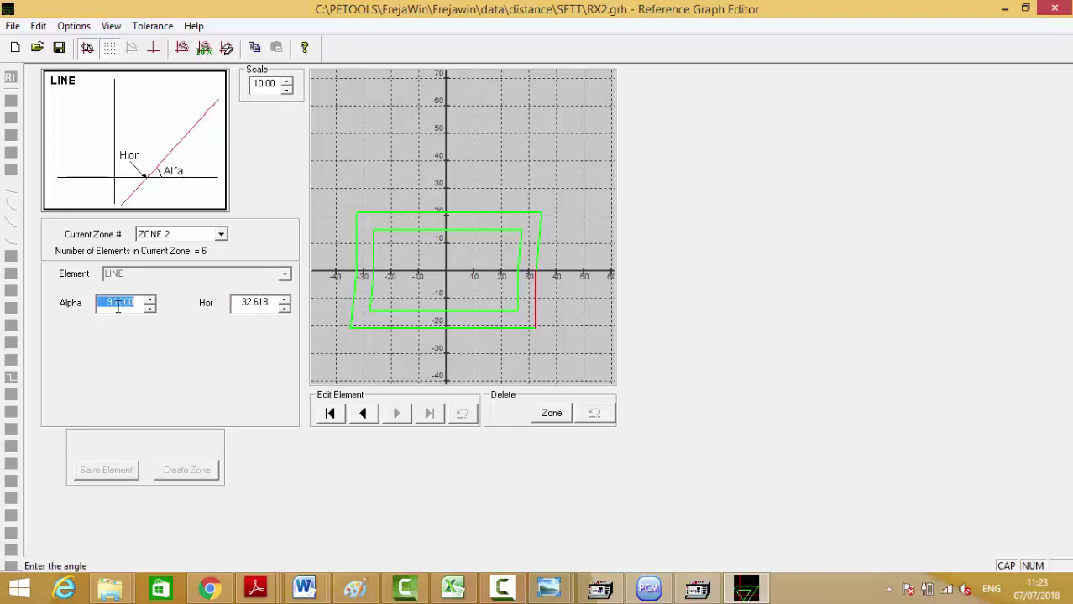
Close the Reference Graph Editor and the Distance instrument, and bring up the FREJA Win Control Center
click(1054, 9)
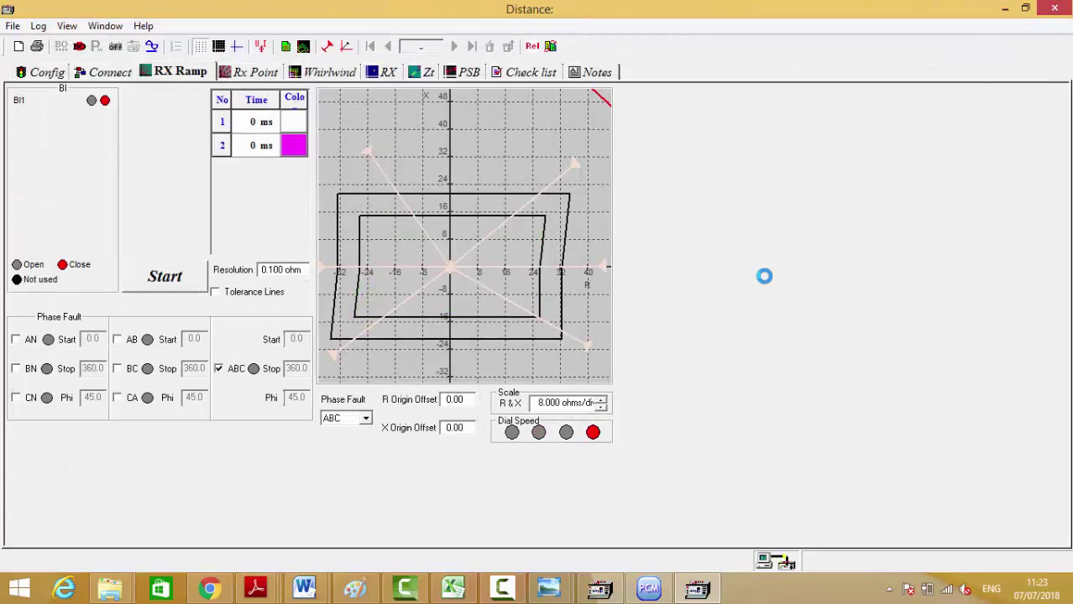
click(1055, 10)
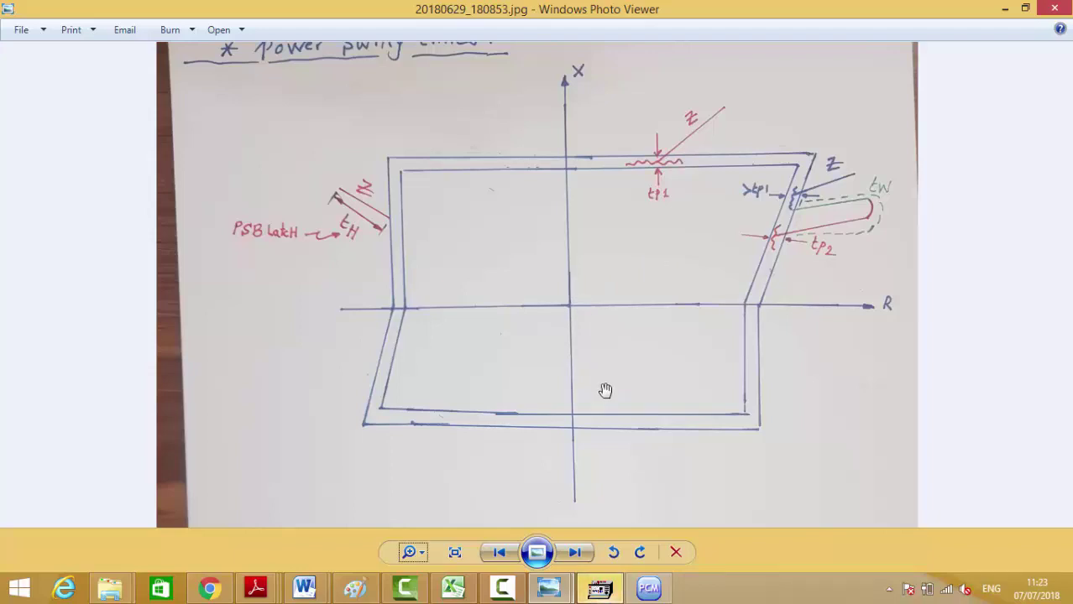
click(600, 587)
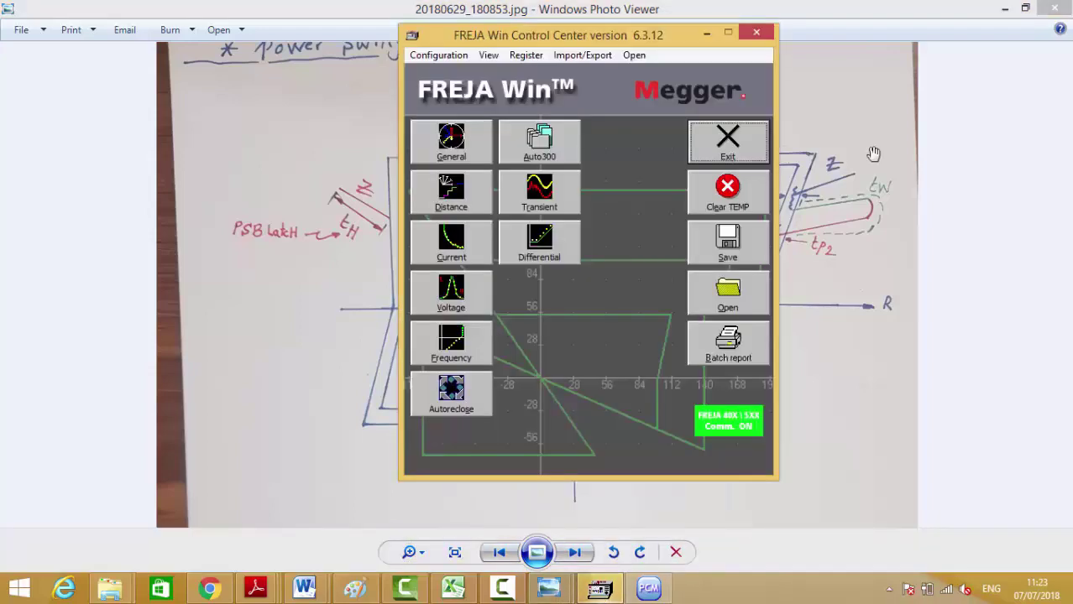
click(1007, 10)
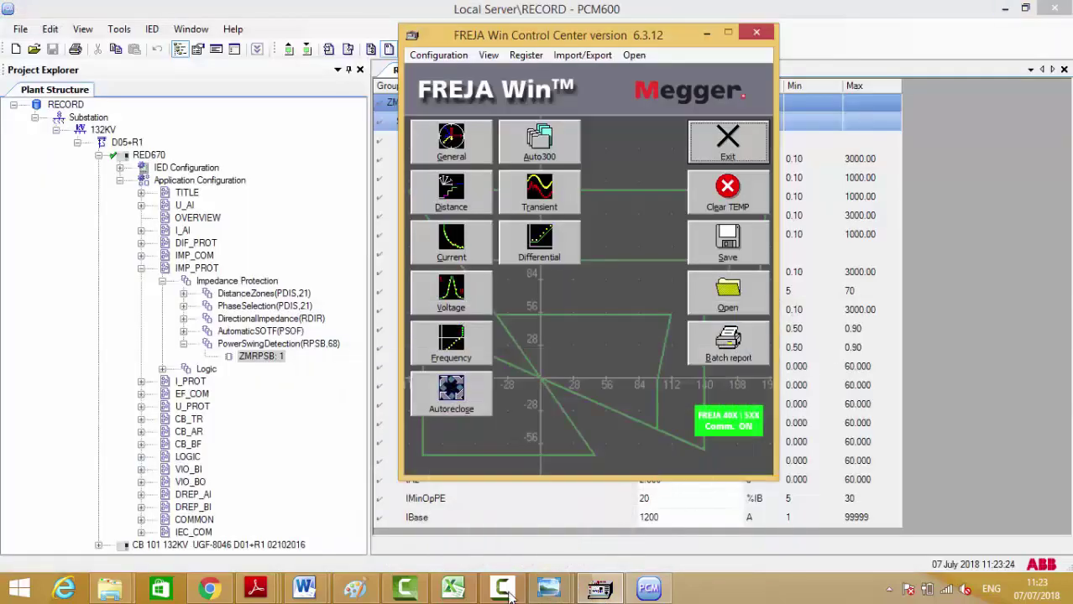
click(503, 590)
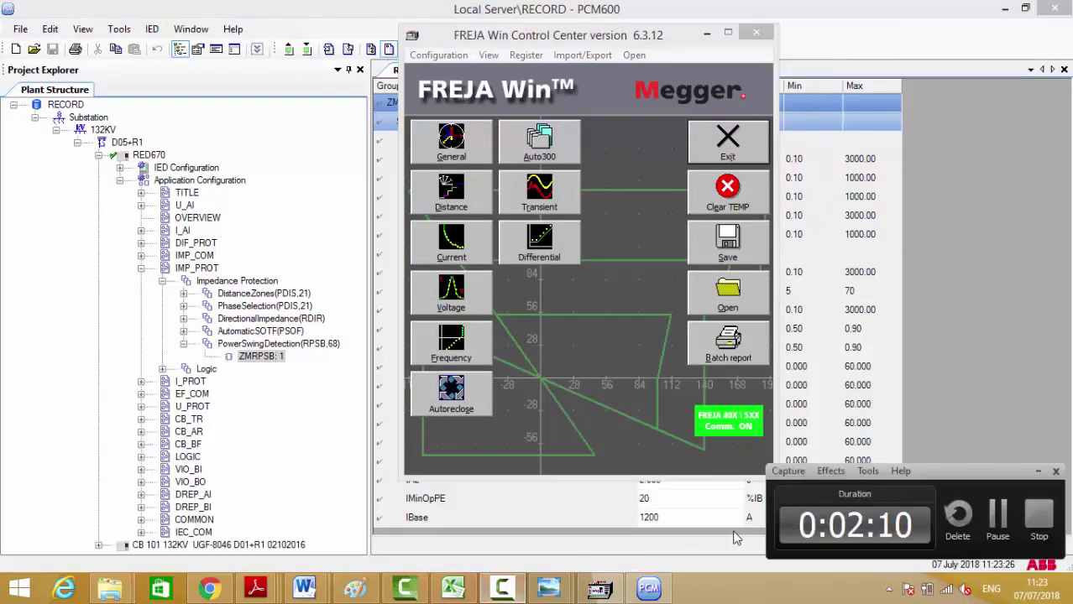
click(998, 520)
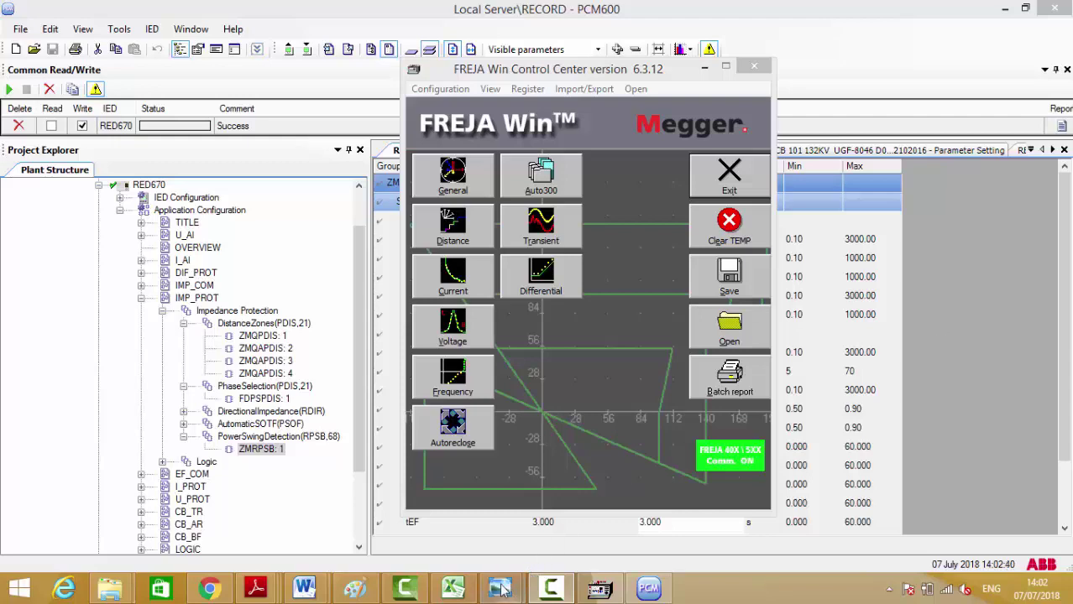
Review the power swing timer sketch in 20180629_180853.jpg and return to the FREJA Win Control Center
mouse_move(502, 590)
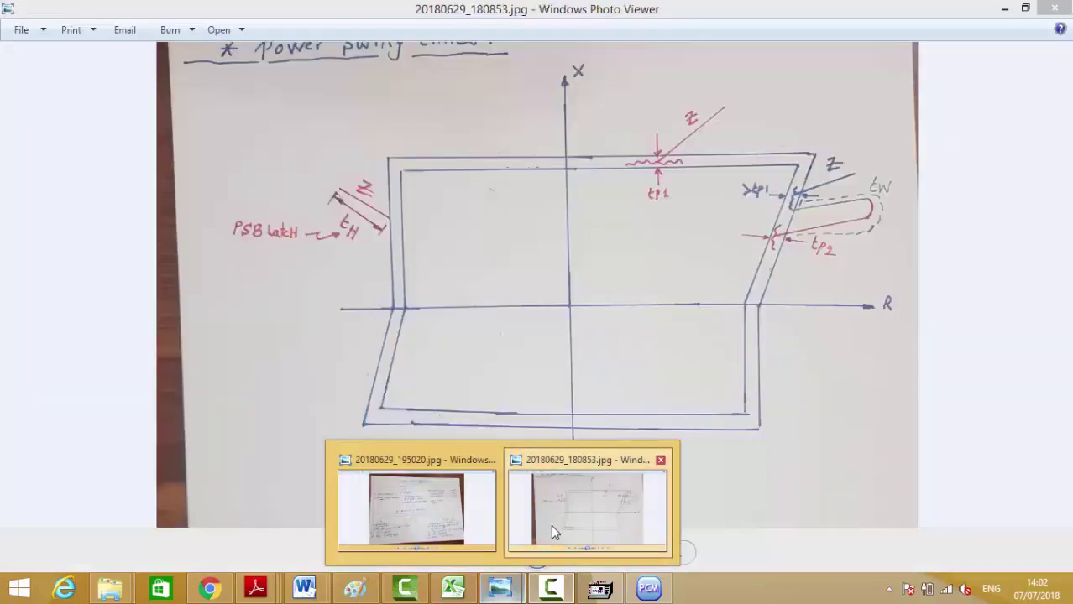
click(551, 524)
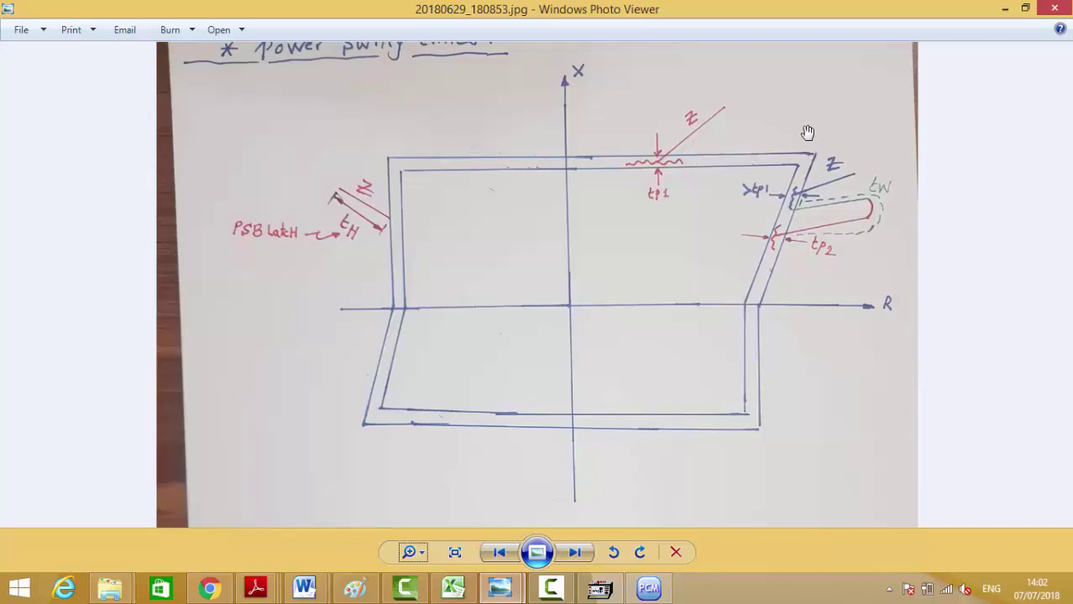
click(1004, 10)
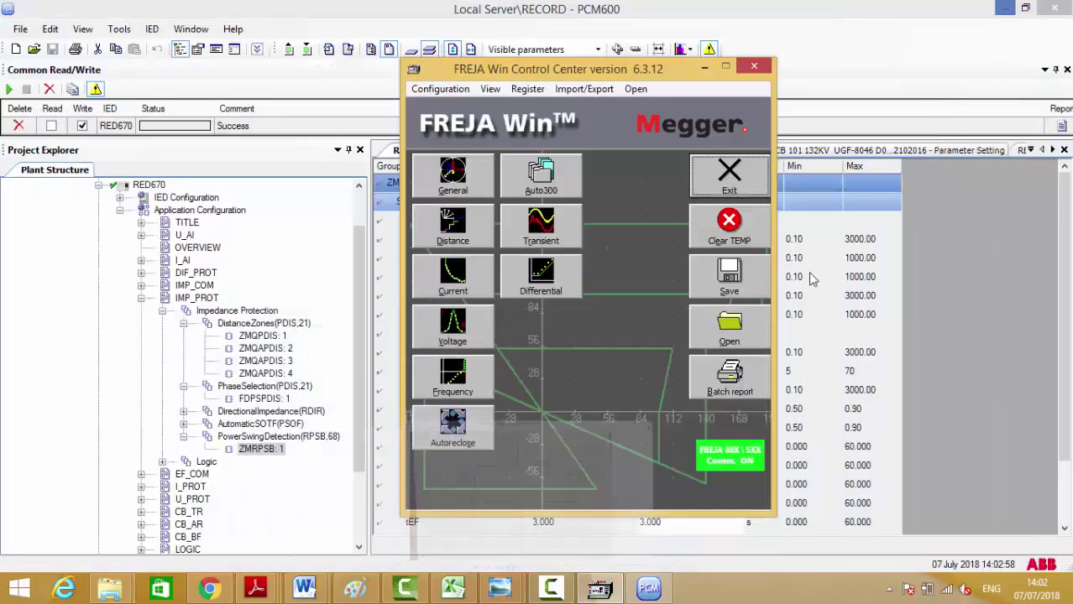
Open the General instrument, start a new test discarding the latest results, and keep the fixed frequency at 60 Hz
click(470, 192)
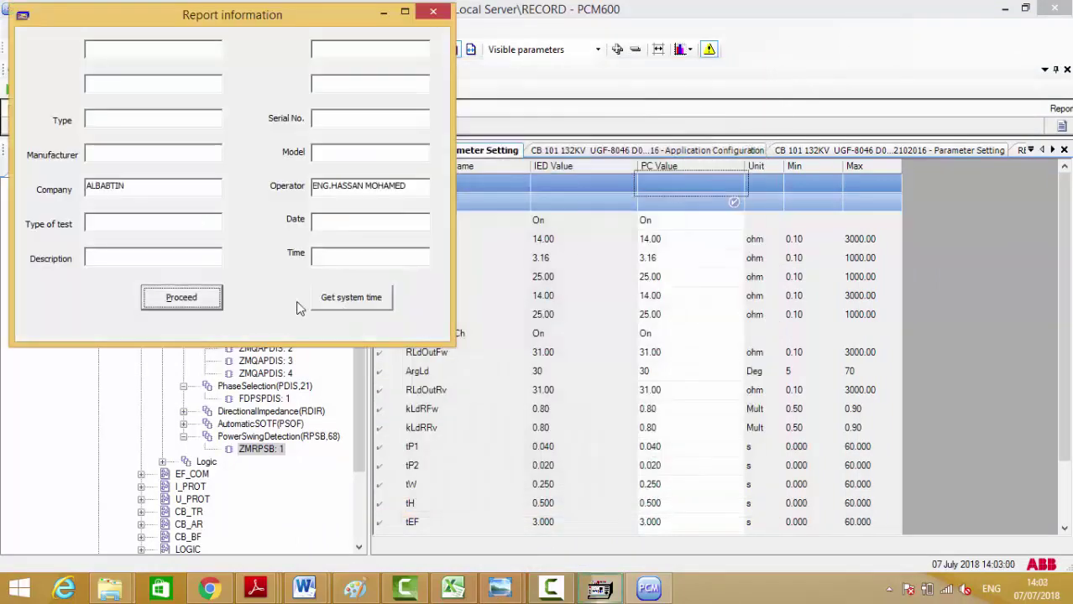
click(206, 300)
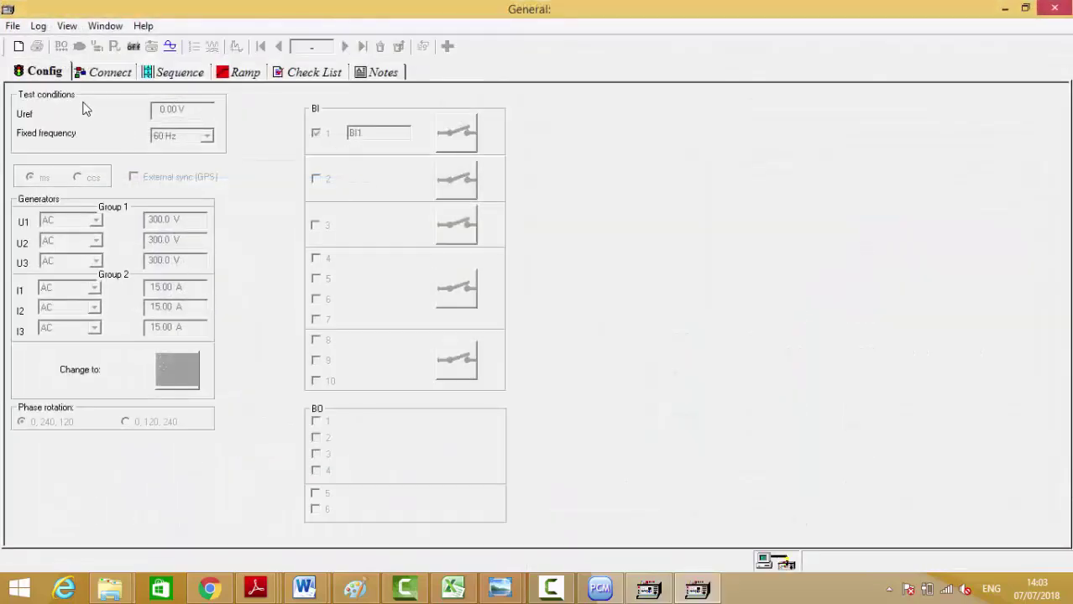
click(18, 46)
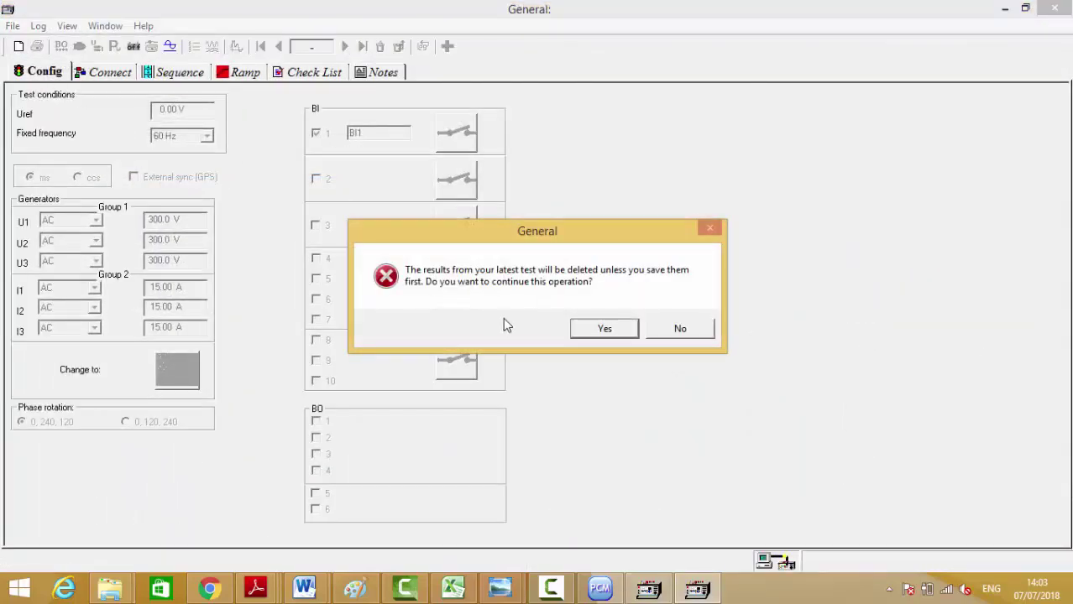
click(585, 332)
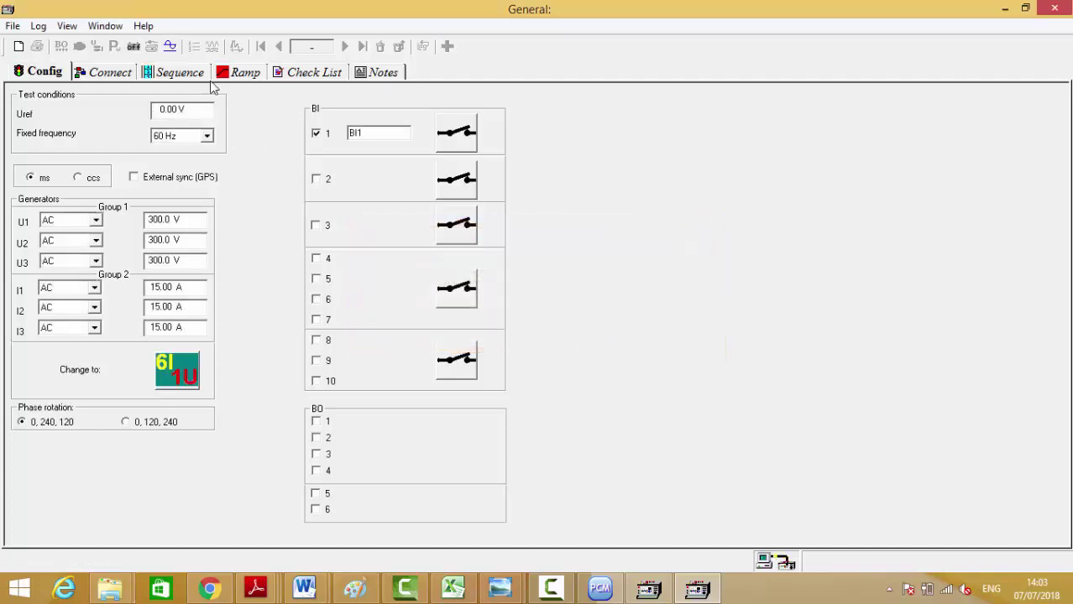
click(176, 141)
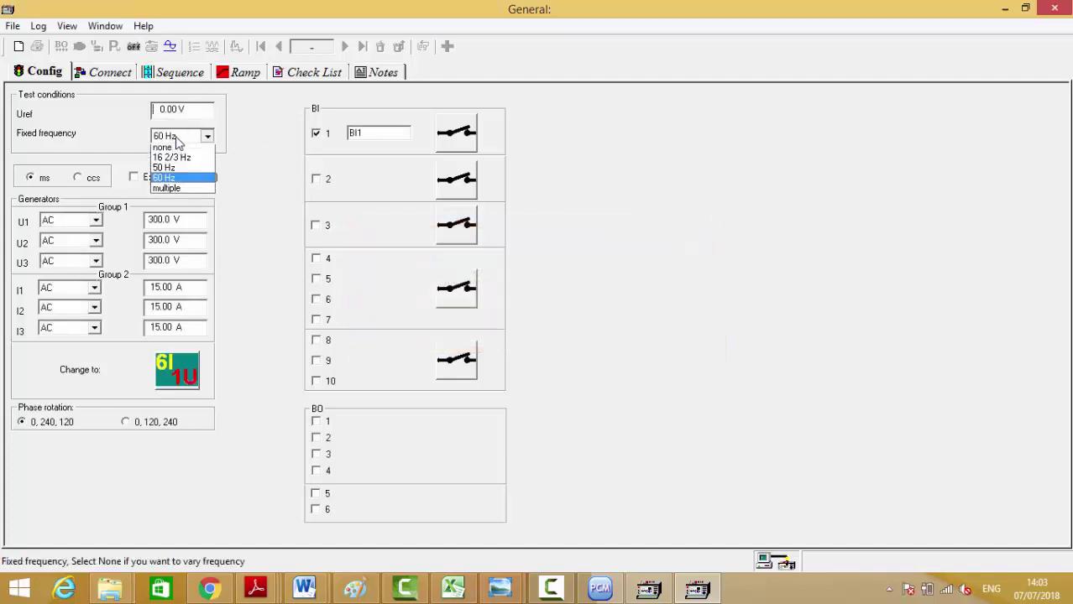
click(179, 143)
Open the sequence and examine state 1, plus the phase currents, U1 voltage and U1 angle of state 2
click(180, 77)
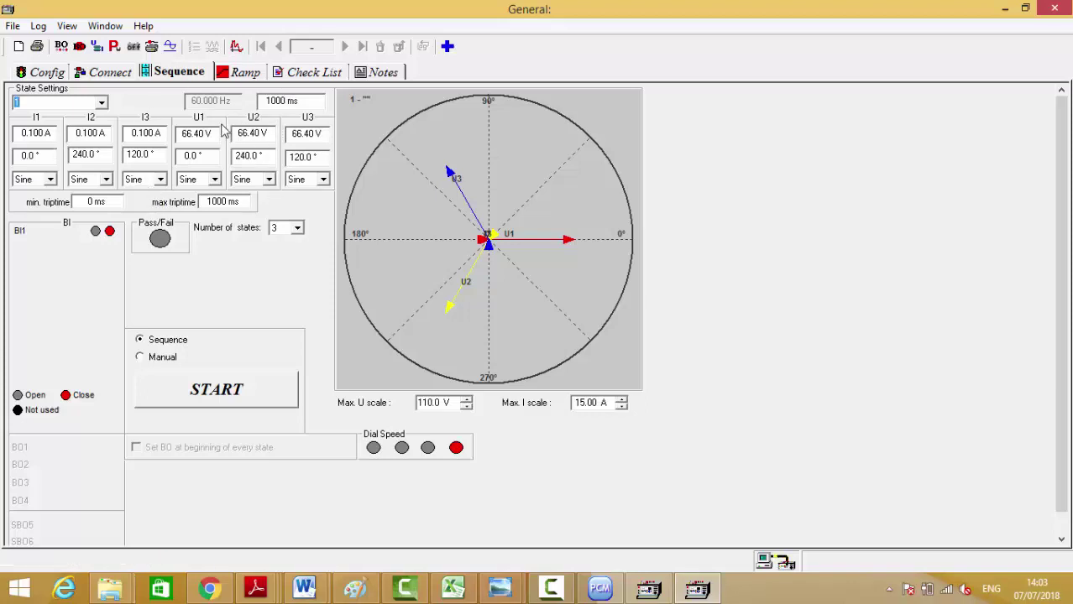
key(Down)
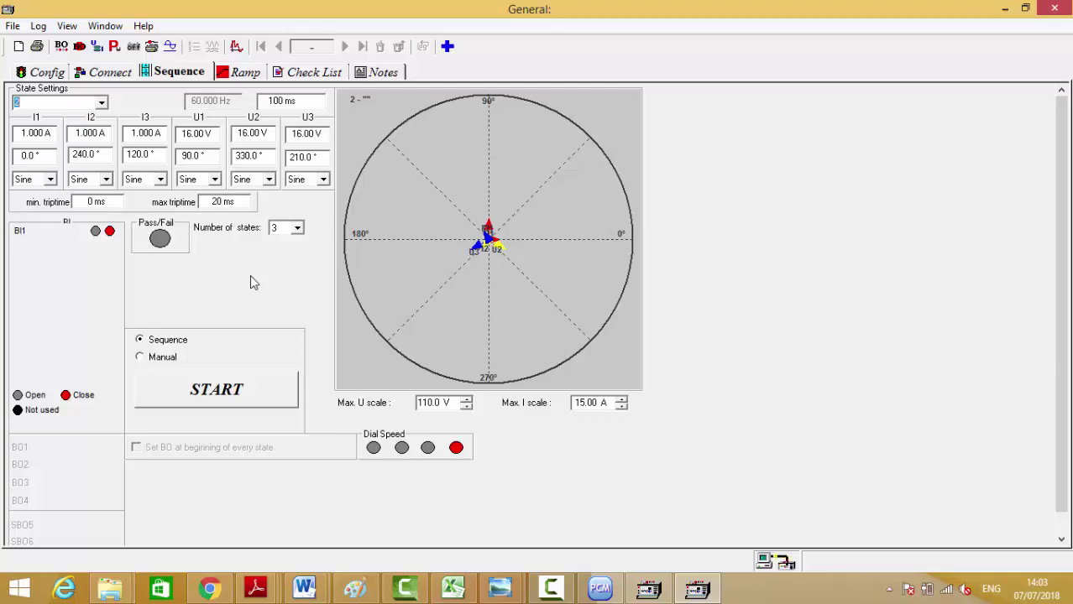
click(36, 134)
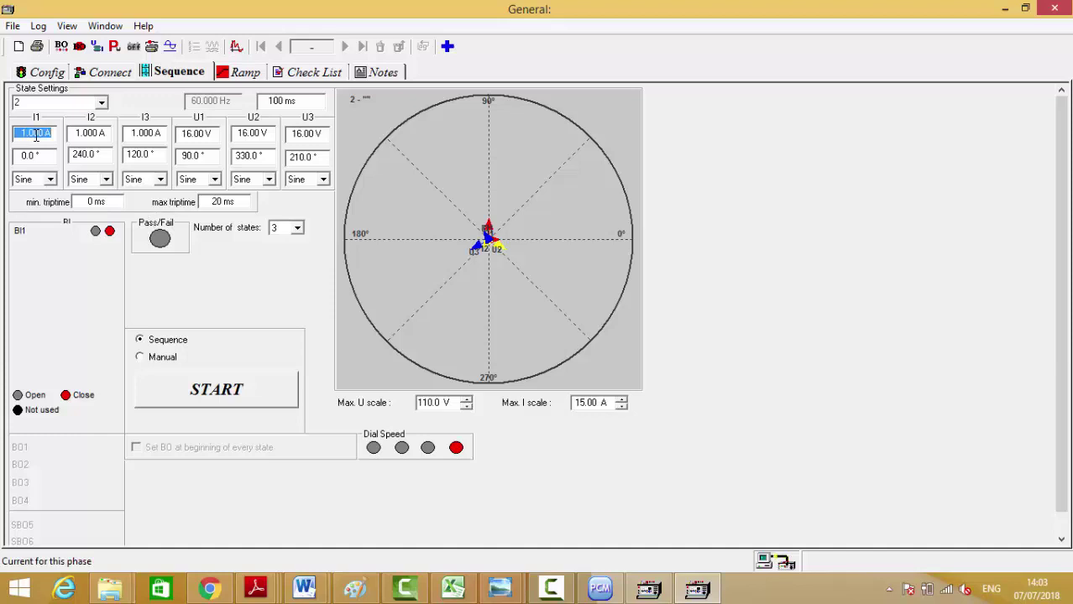
click(84, 135)
click(130, 134)
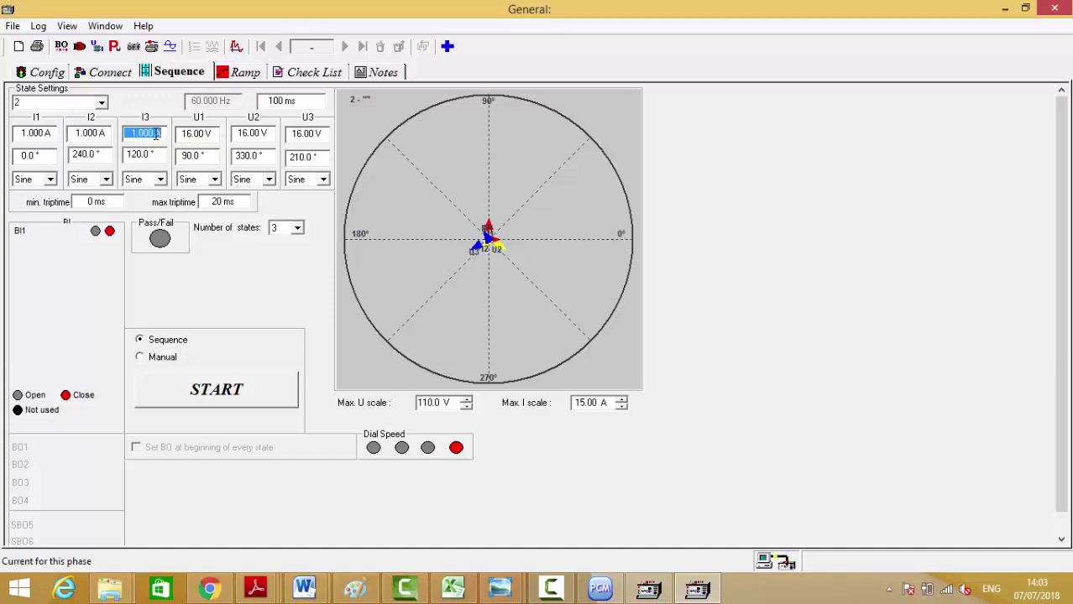
click(192, 133)
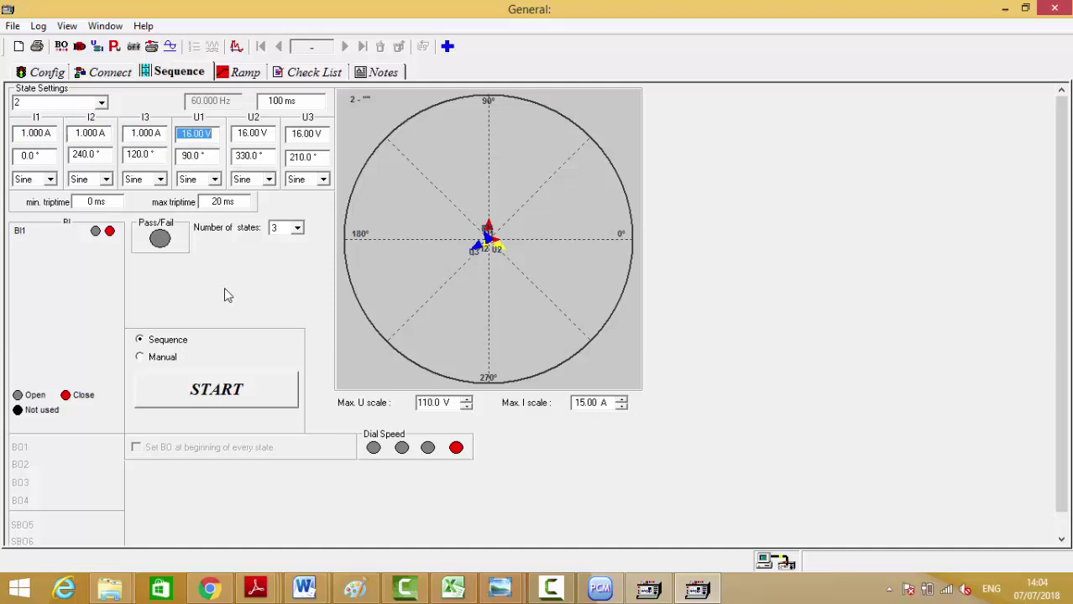
click(193, 155)
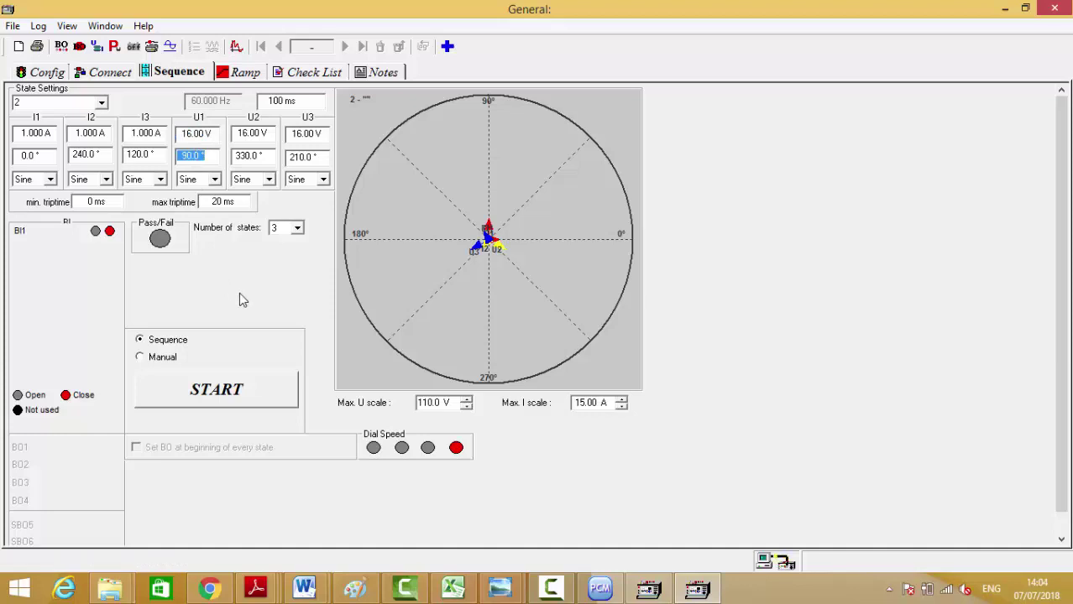
Check the ZMRPSB timer settings in PCM600, including the advanced parameters, and return to the General instrument
click(598, 587)
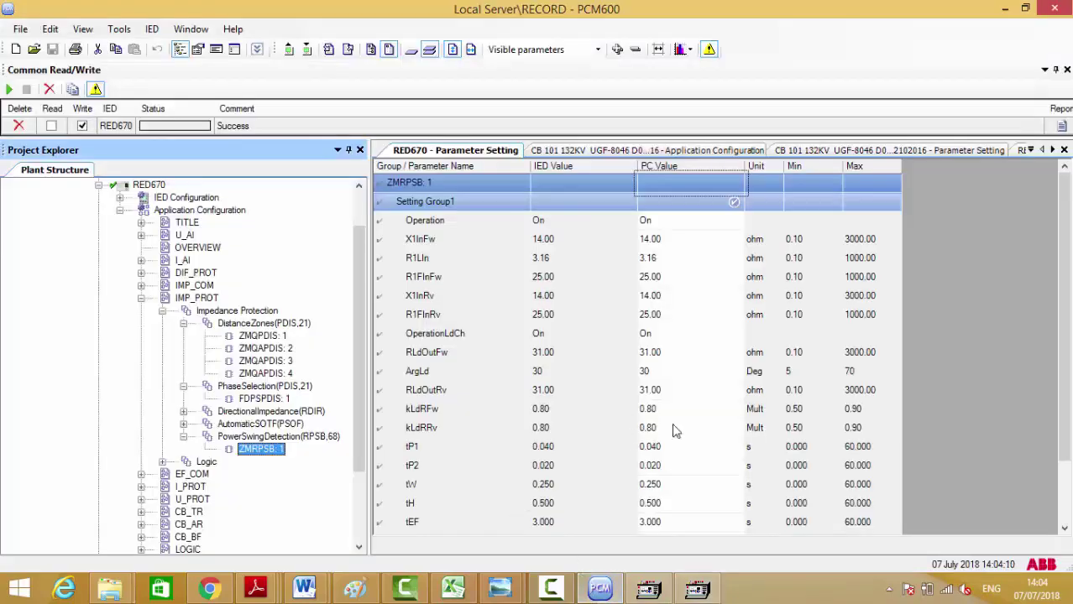
mouse_move(1062, 397)
mouse_down()
mouse_move(1062, 444)
mouse_move(1065, 398)
mouse_up()
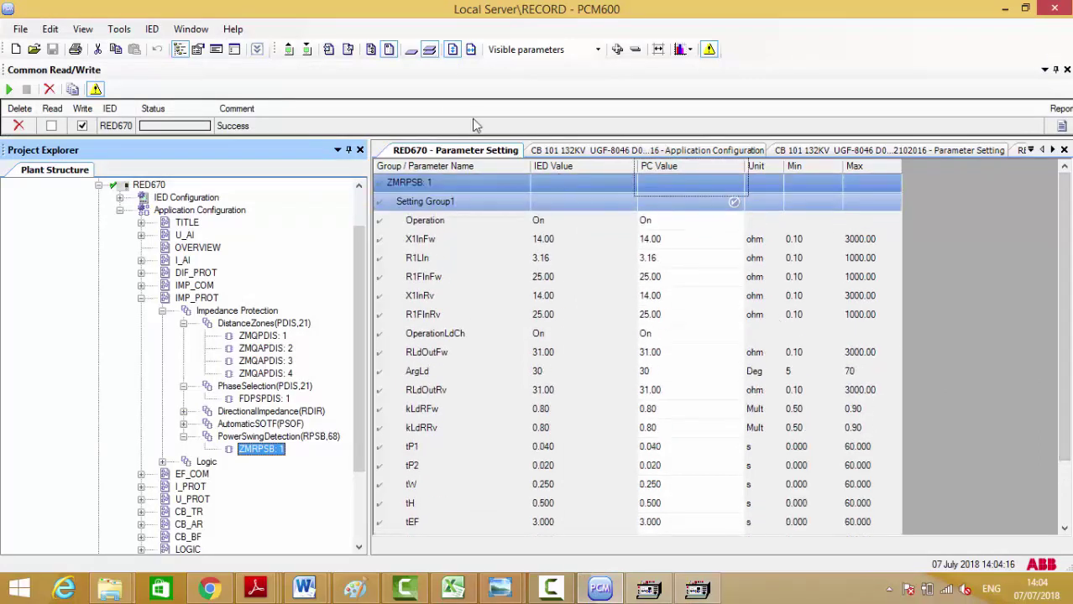
click(411, 52)
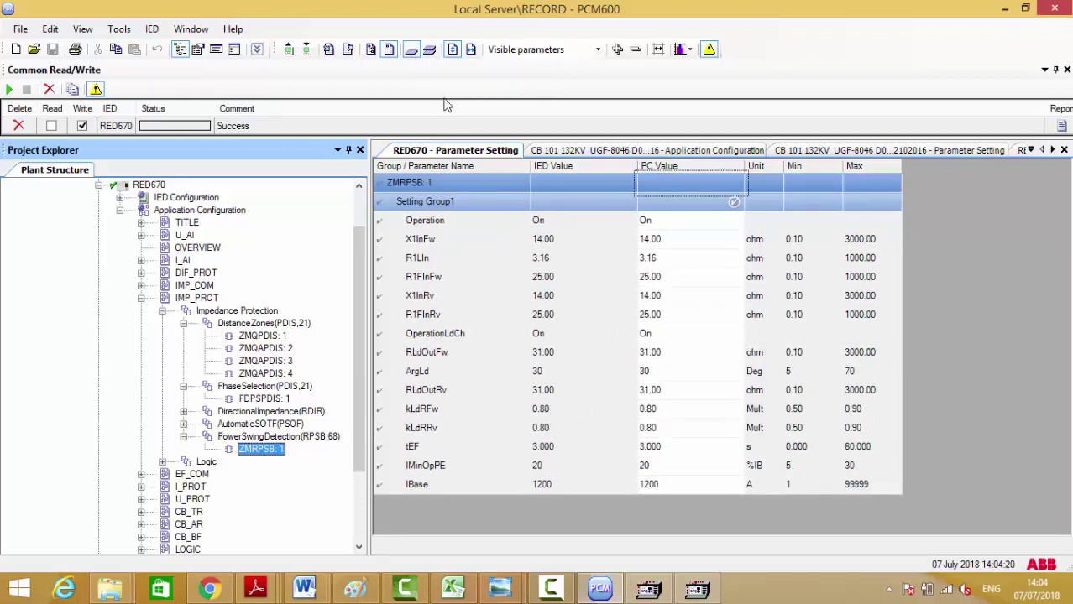
click(429, 49)
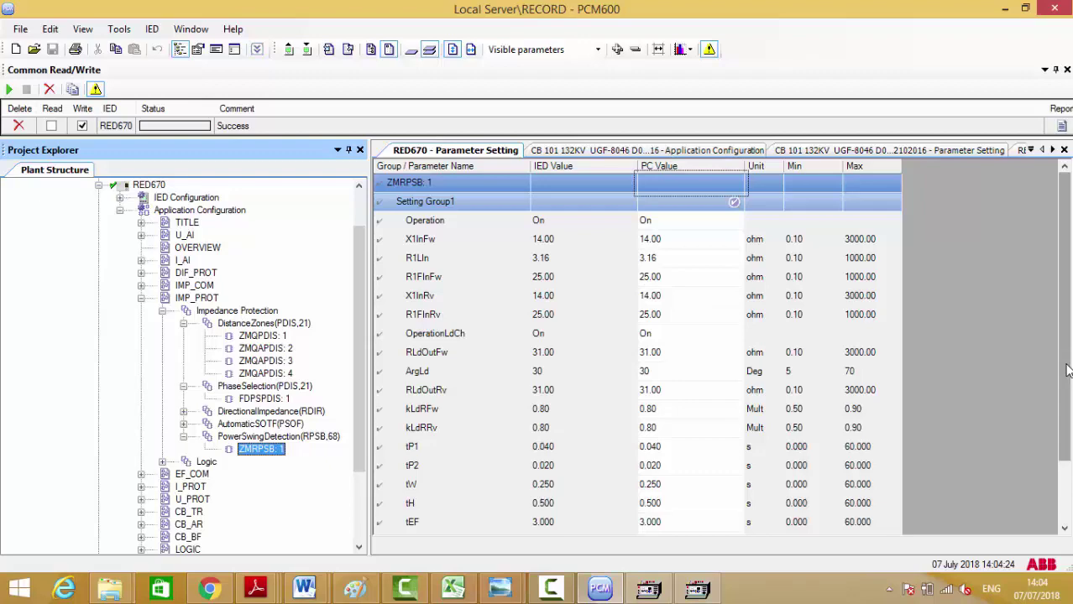
drag(1068, 371, 1068, 433)
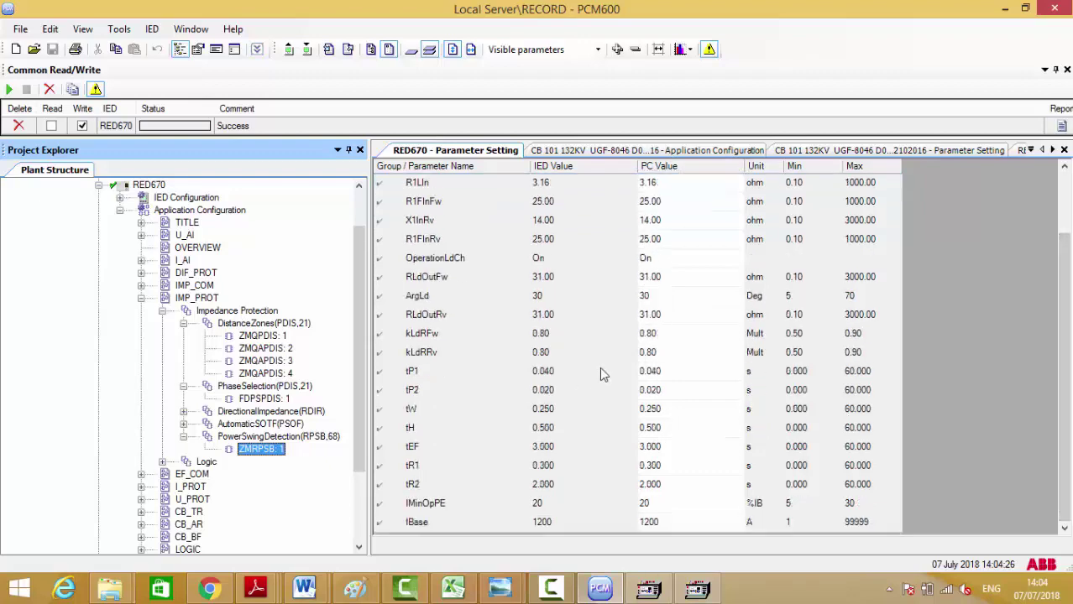
click(1004, 9)
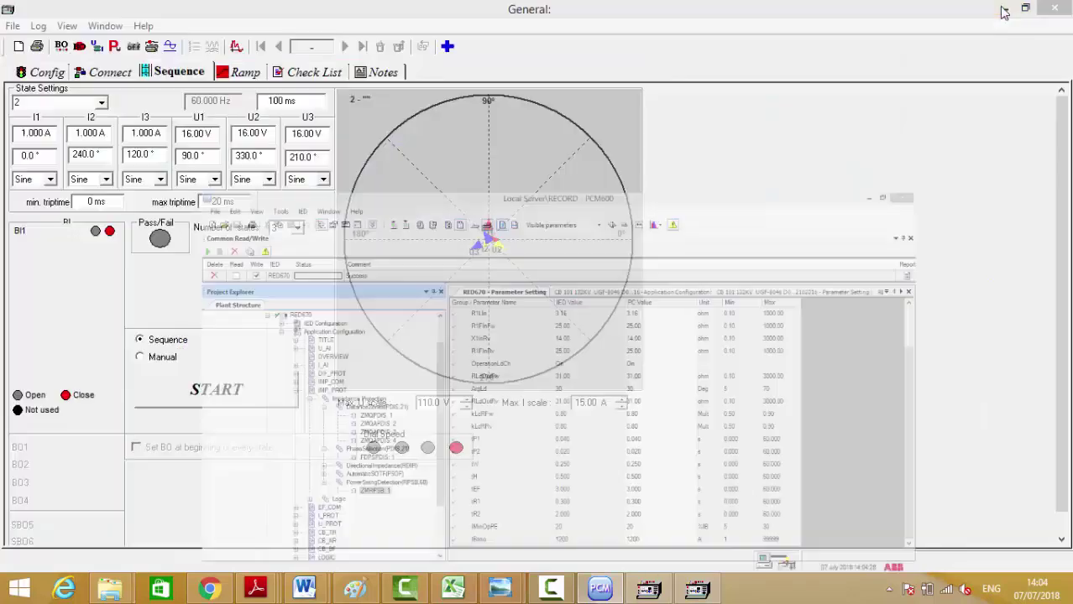
Examine the duration of state 2 and the currents, voltages and duration of state 3 in the sequence
click(288, 102)
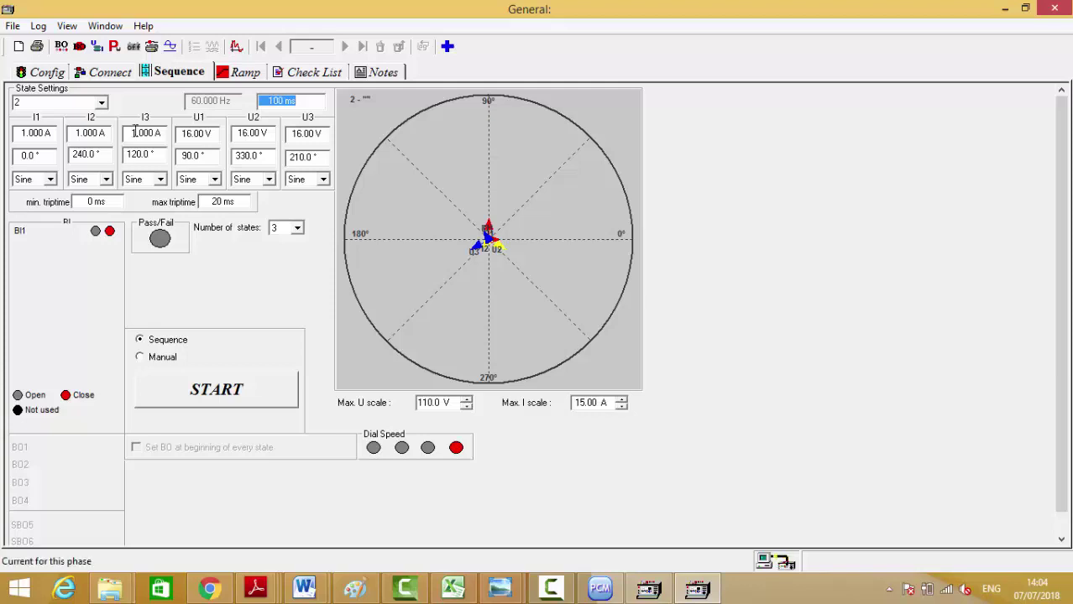
click(100, 103)
click(40, 139)
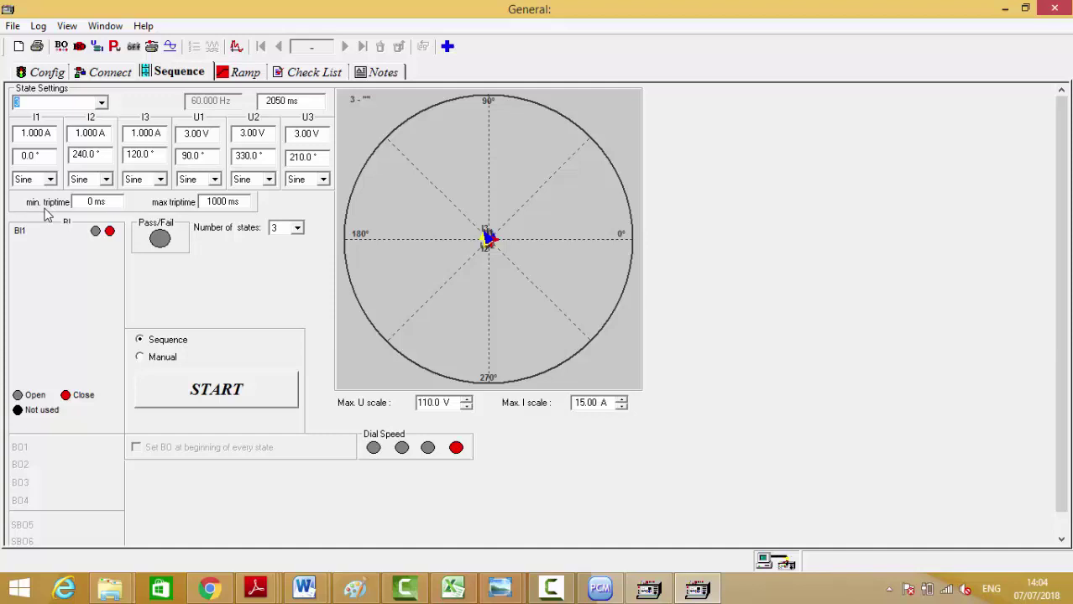
click(196, 134)
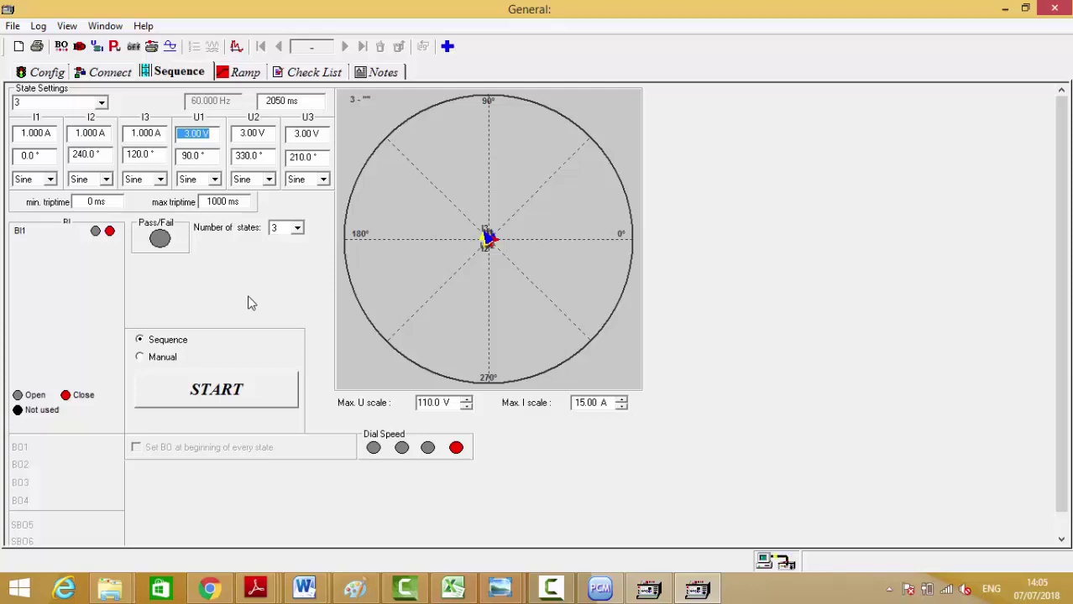
Switch to PCM600 and show the ZMRPSB: 1 power swing function in the RED670 Application Configuration
click(600, 588)
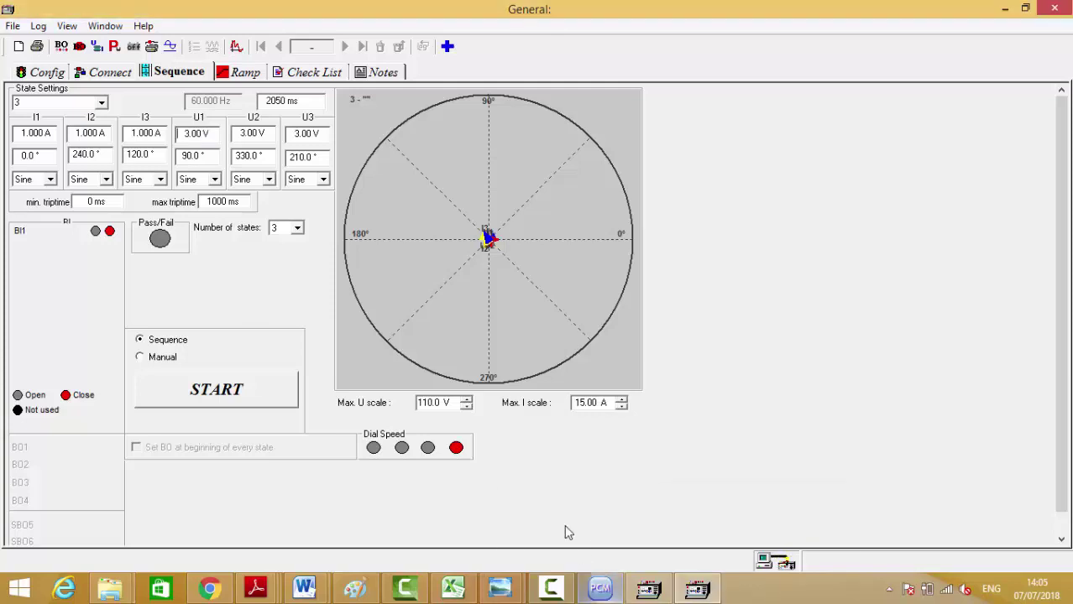
scroll(356, 428, down, 1)
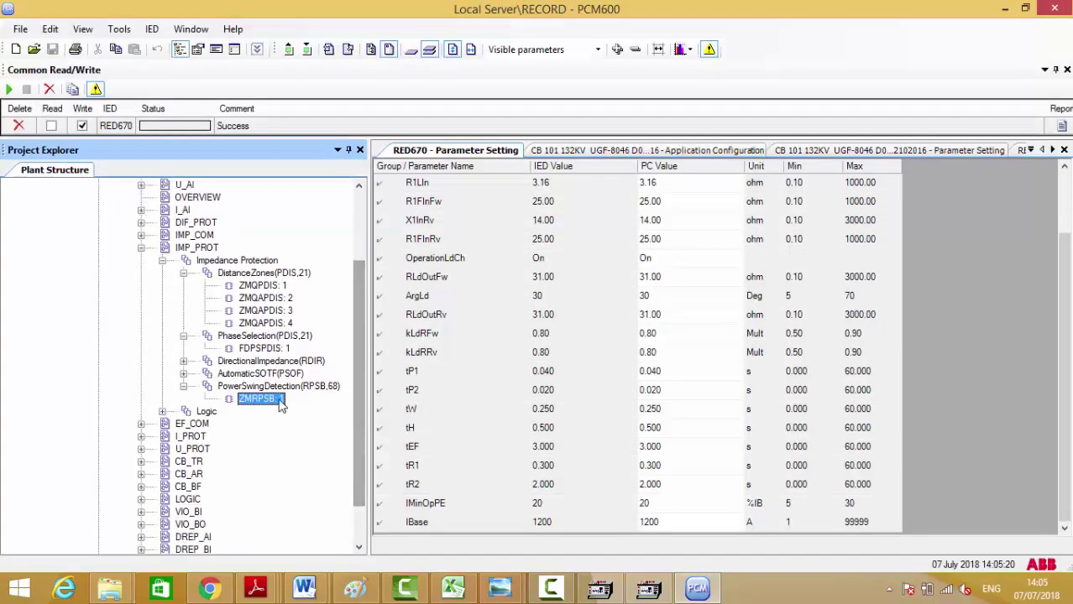
right_click(277, 402)
click(307, 409)
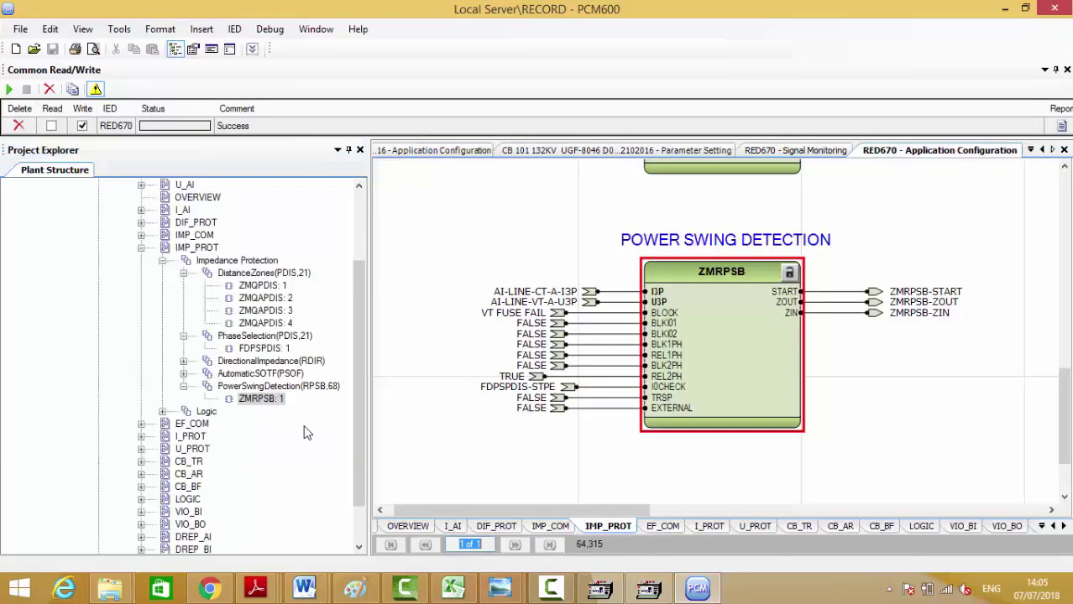
Delete the connection between the OR gate's OUT and input BO2 of BOM 1A on the VIO_BO page
click(1007, 526)
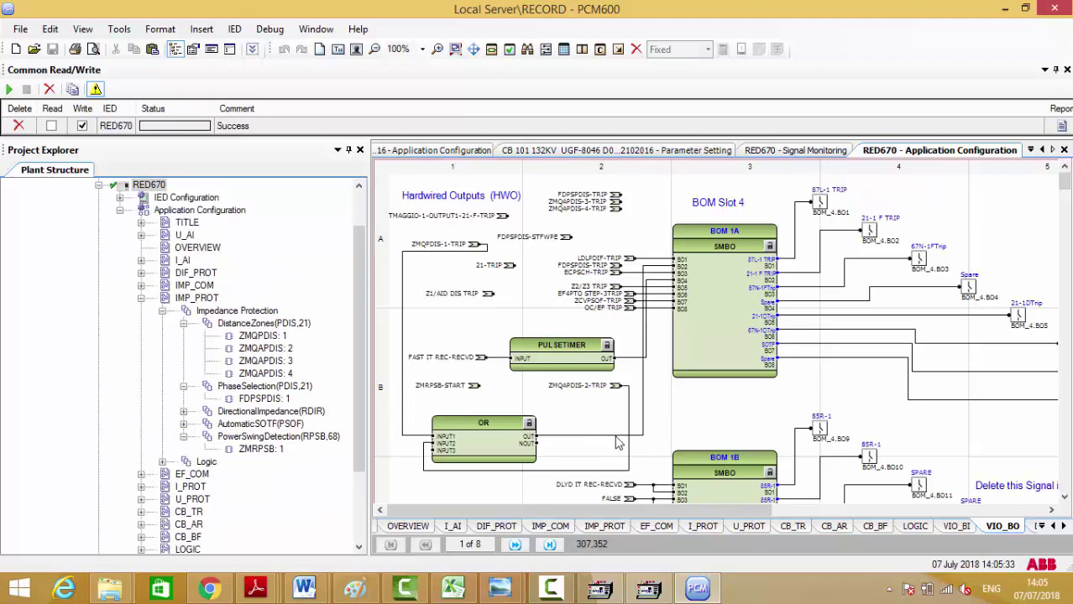
click(617, 436)
key(Delete)
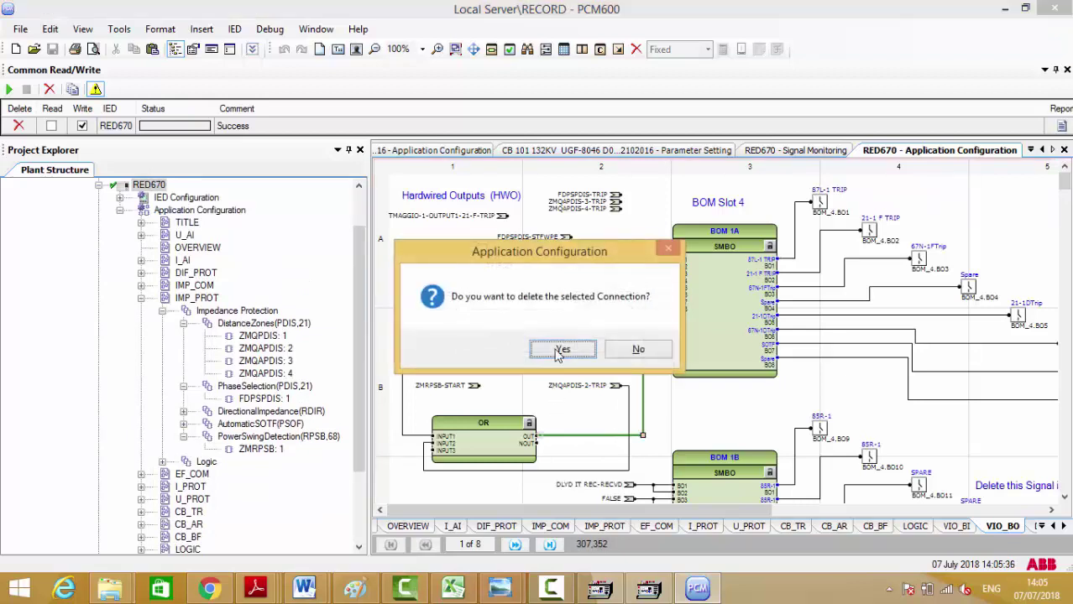
click(558, 356)
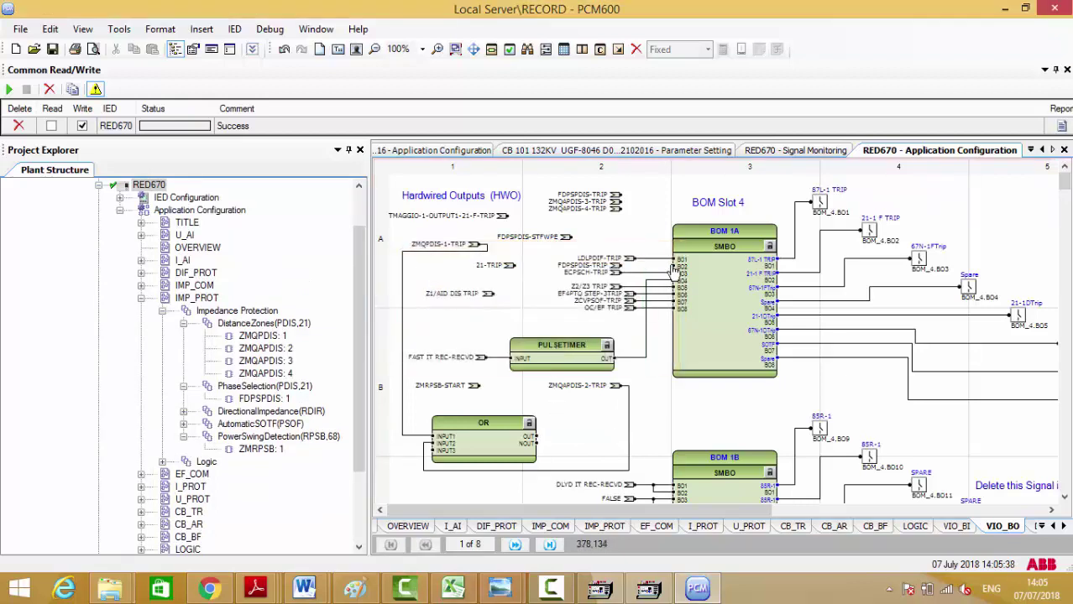
Connect ZMRPSB-START to input BO2 of BOM 1A, dismiss the Output pane and enlarge the diagram to 125%
drag(676, 267, 480, 395)
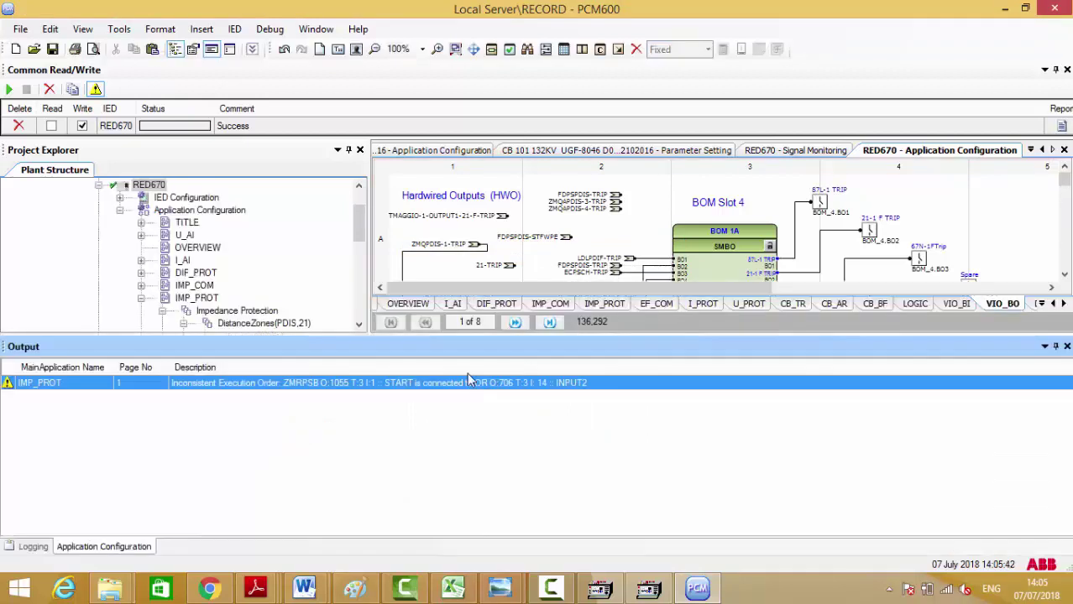
click(1067, 347)
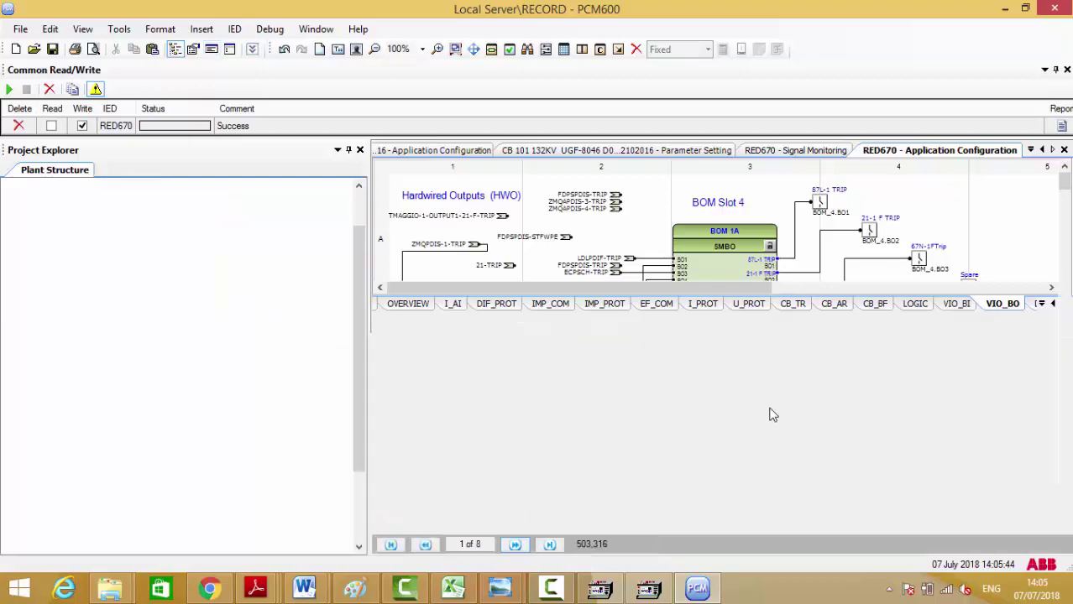
click(438, 50)
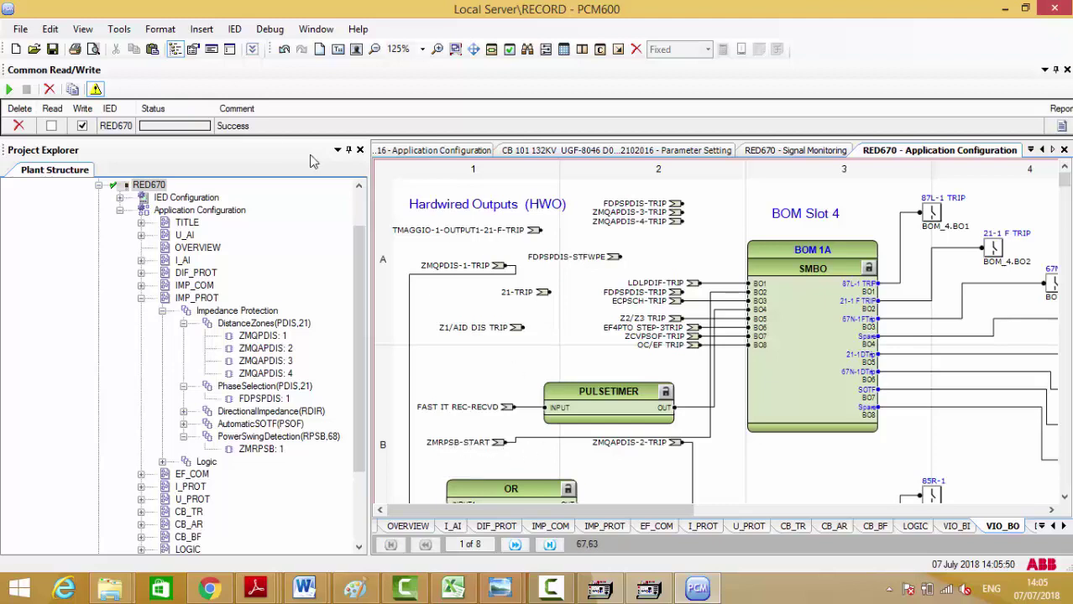
Save the application configuration and show the ZMRPSB-START connection to the Red Leds SMBO block on the LED Outputs page
click(52, 49)
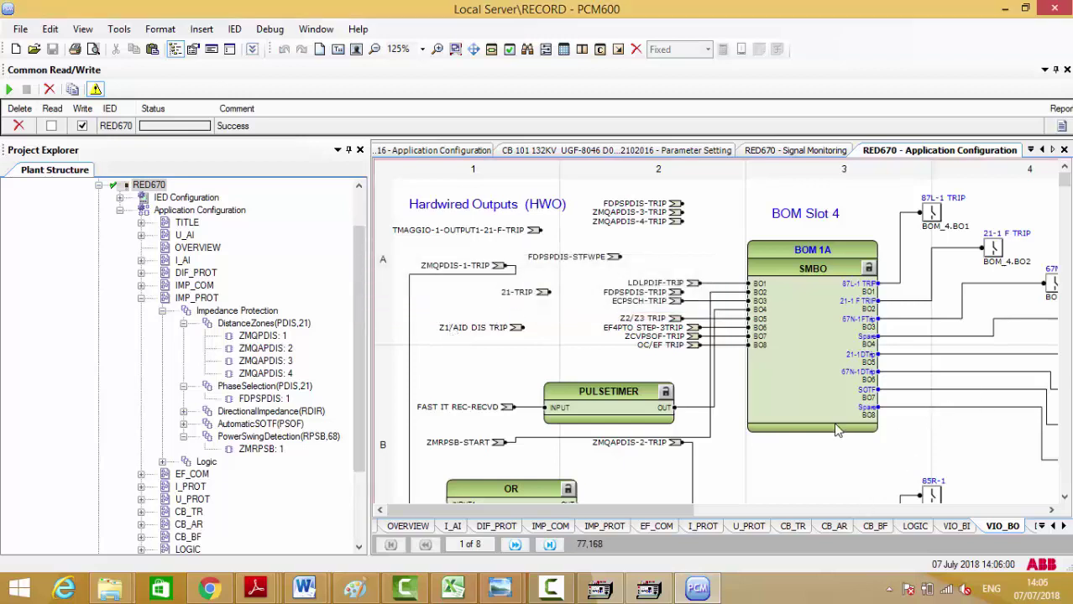
click(375, 48)
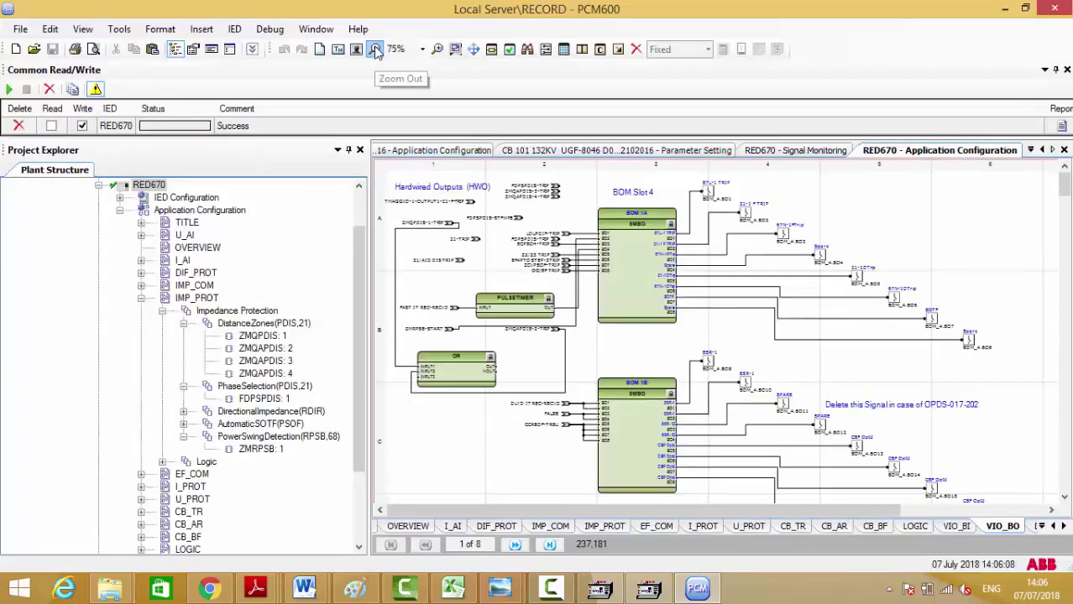
click(376, 48)
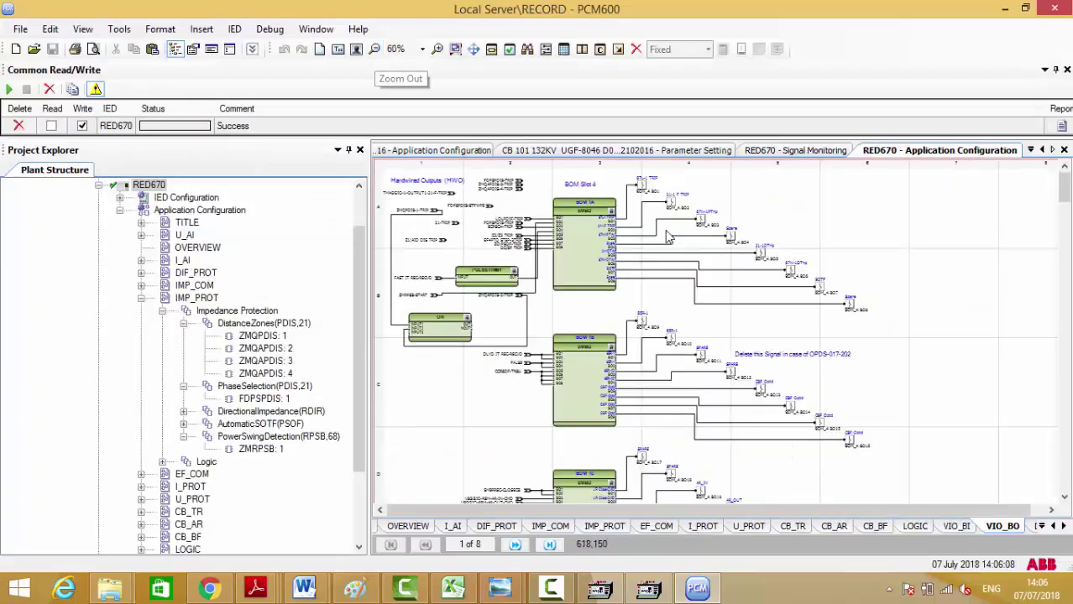
scroll(1065, 447, down, 5)
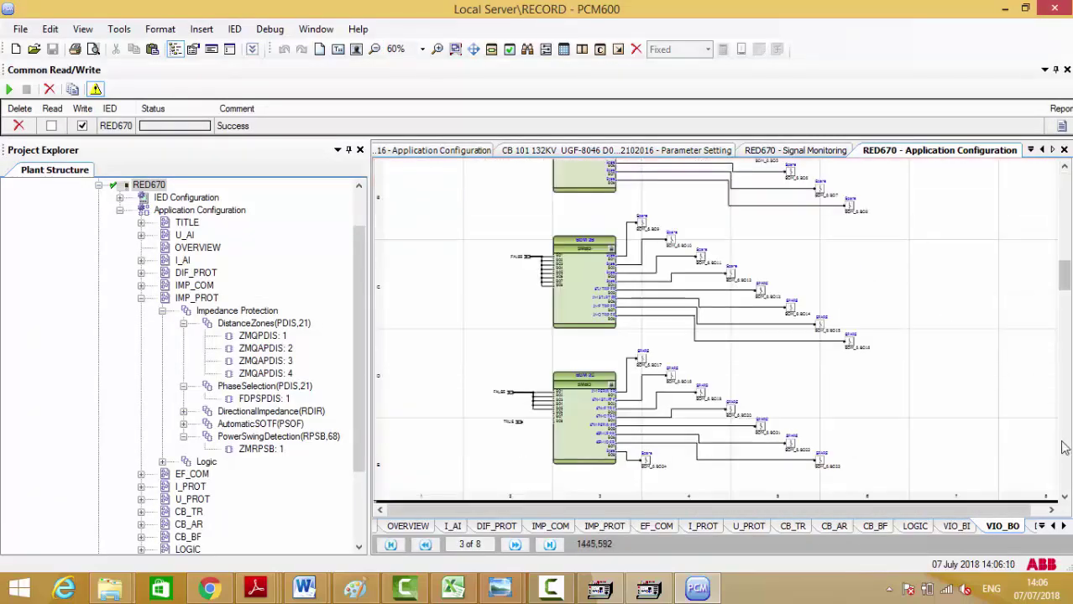
scroll(1063, 447, down, 3)
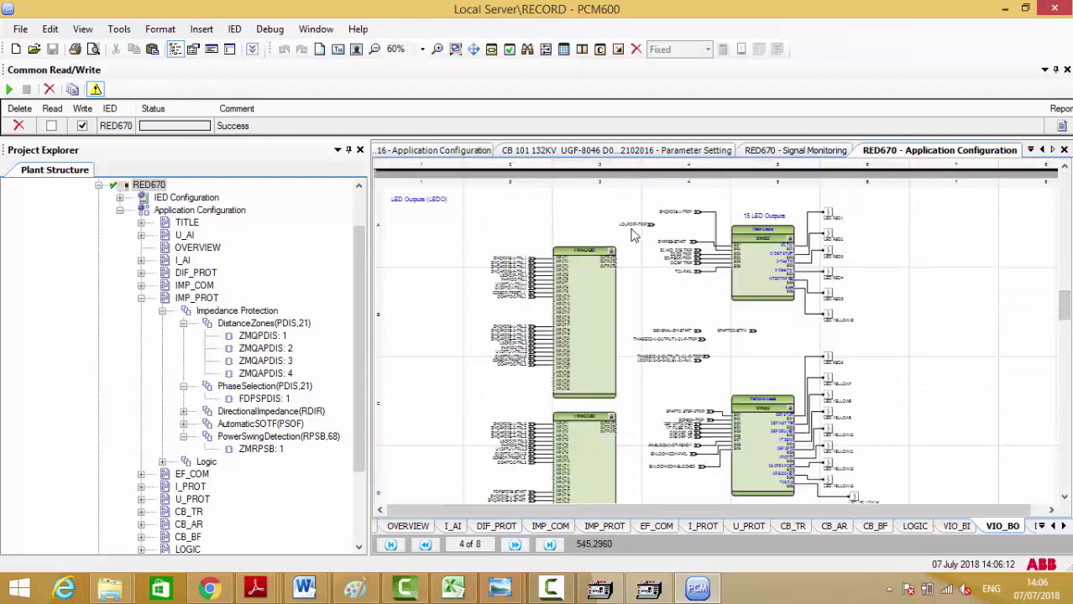
click(437, 50)
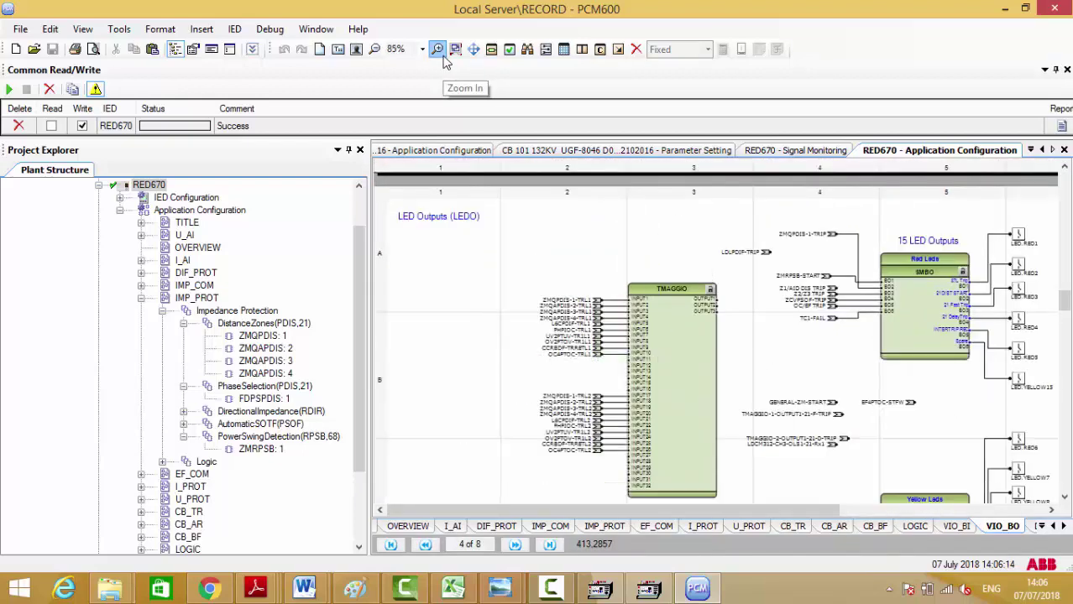
click(439, 50)
drag(746, 511, 878, 502)
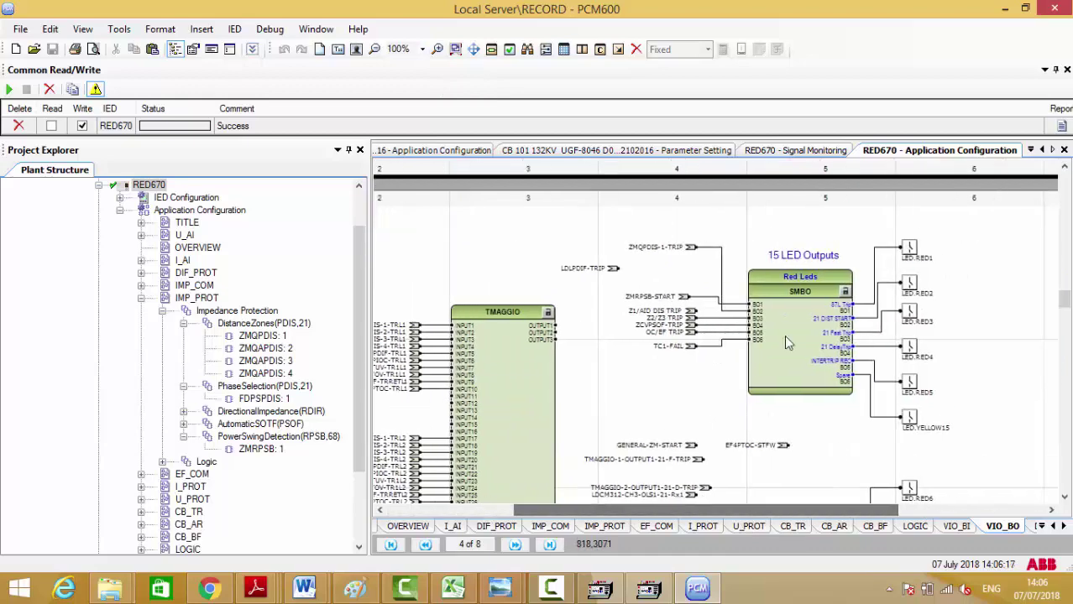
click(440, 52)
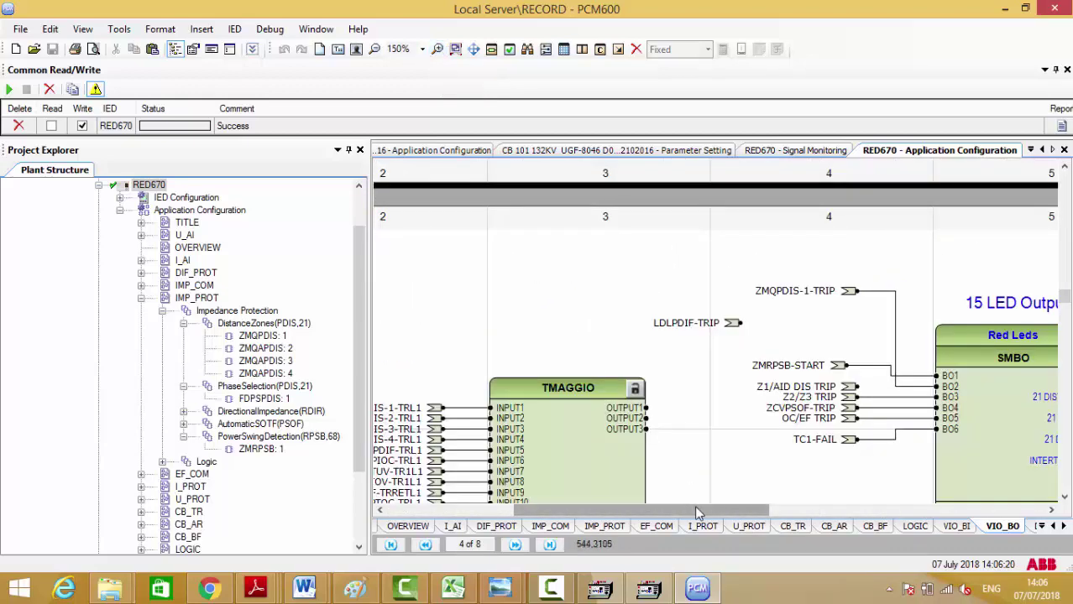
drag(694, 512, 770, 509)
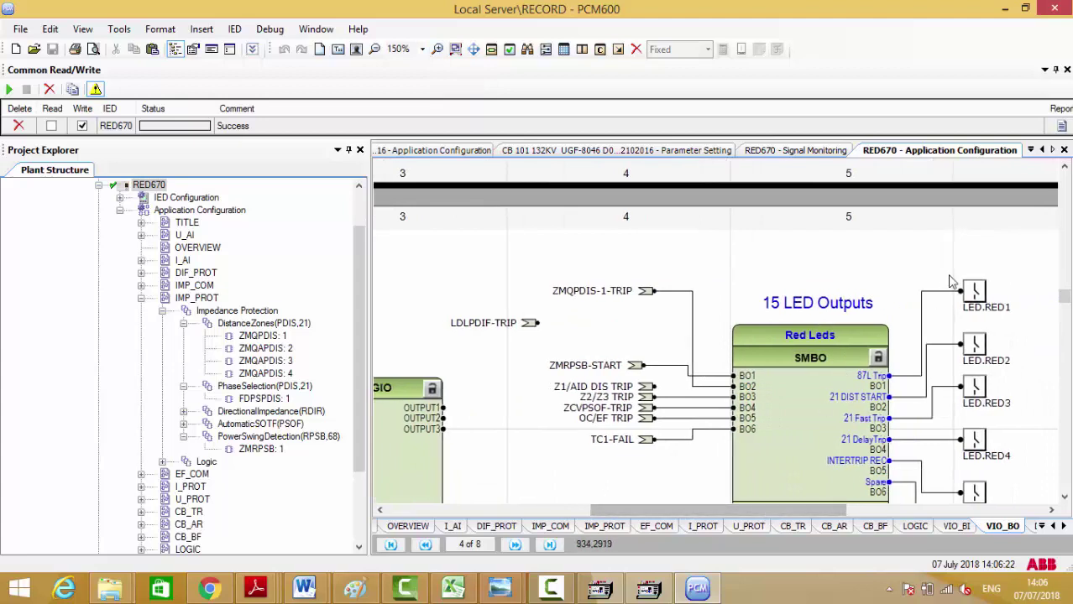
click(659, 365)
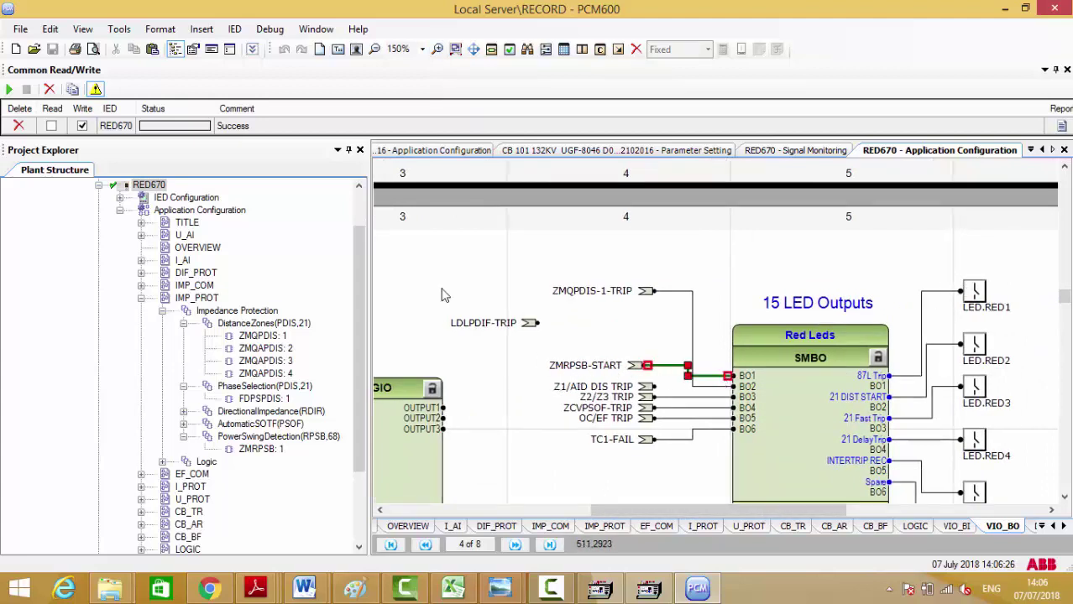
click(358, 216)
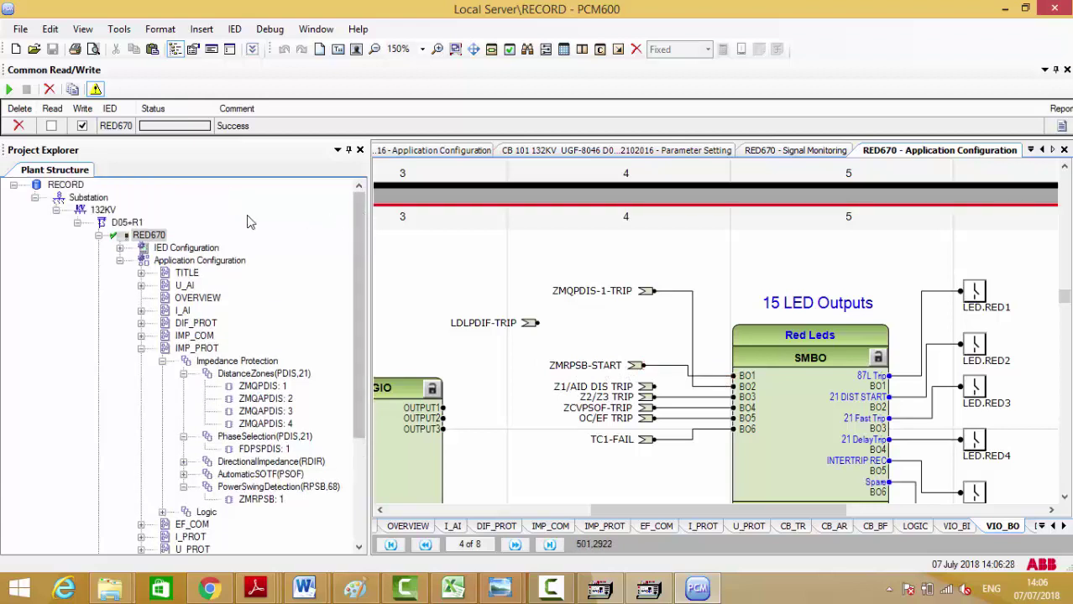
right_click(160, 238)
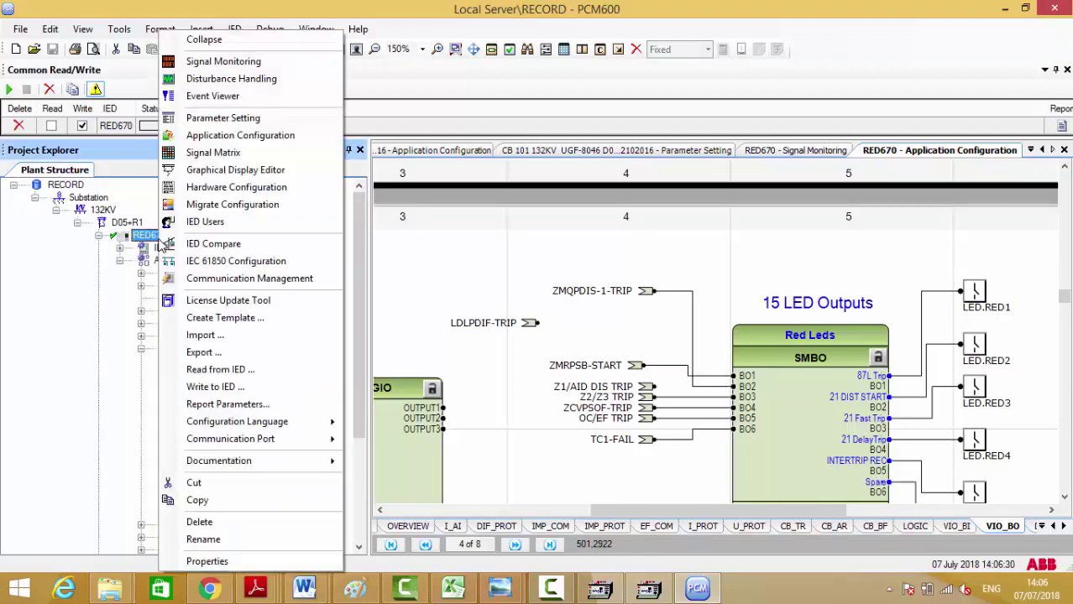
click(212, 388)
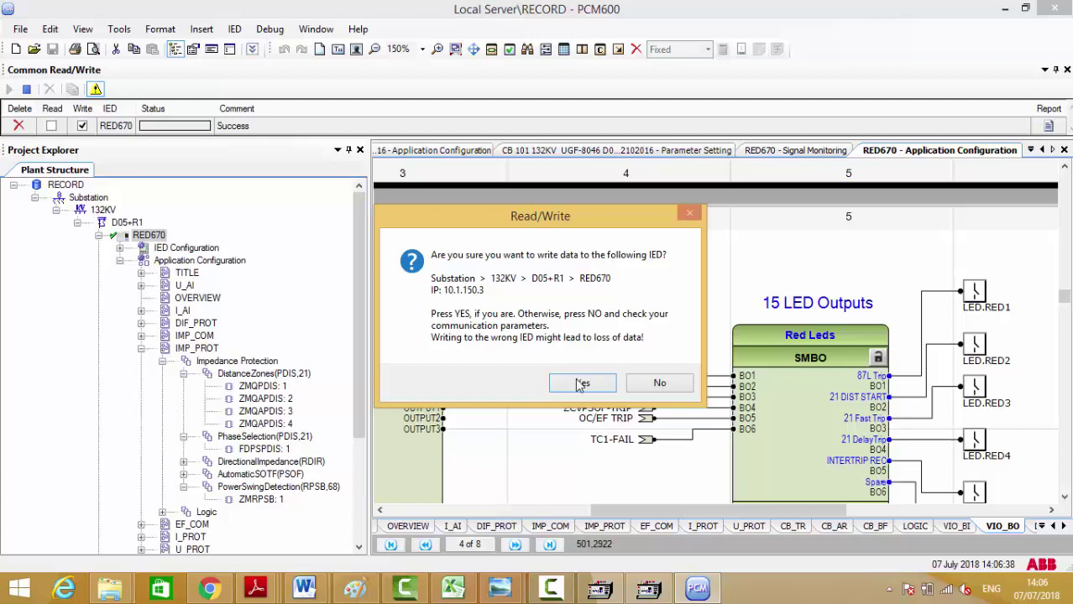
click(659, 384)
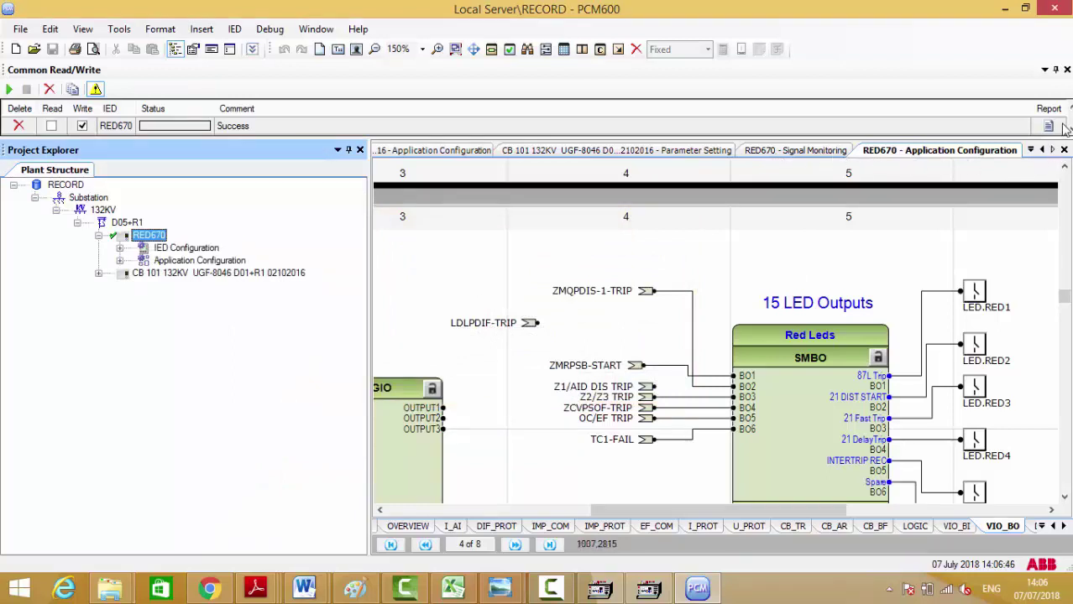
click(1067, 70)
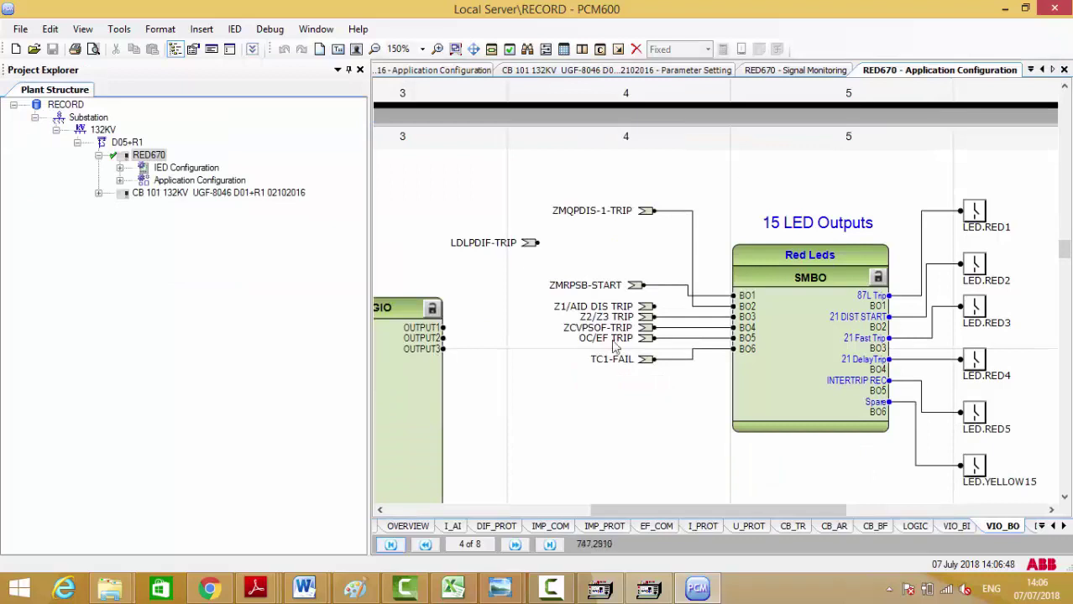
Write the updated configuration to the RED670 IED and confirm the write
click(156, 157)
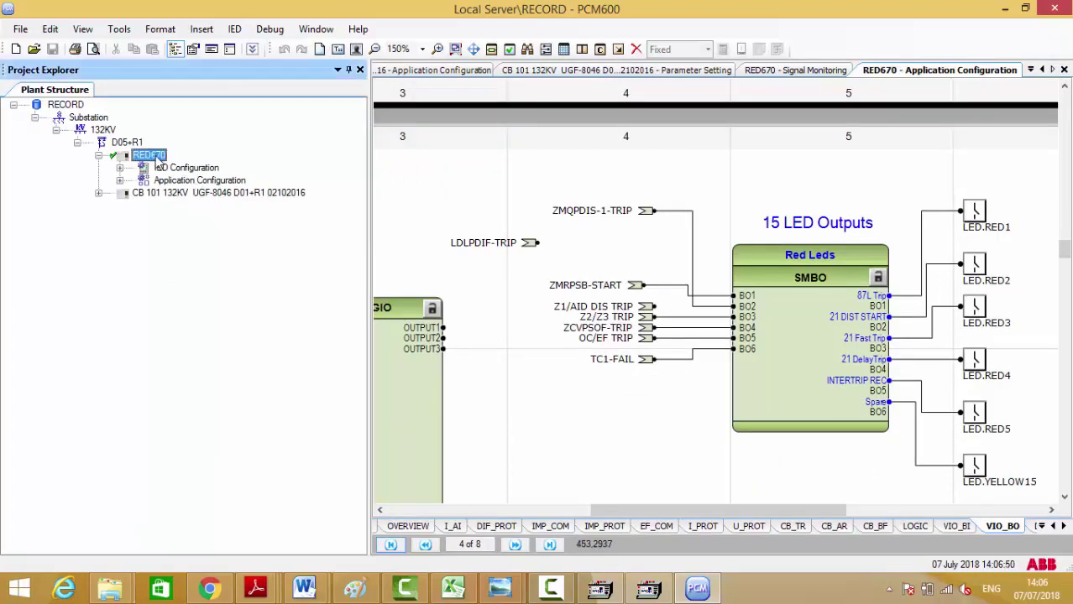
right_click(158, 161)
click(211, 388)
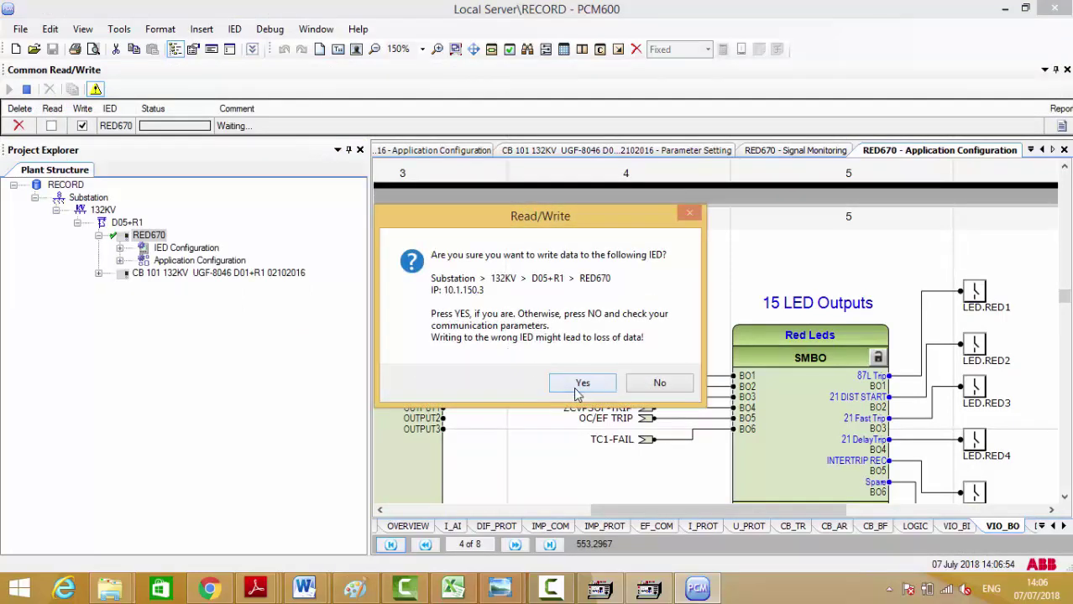
click(577, 390)
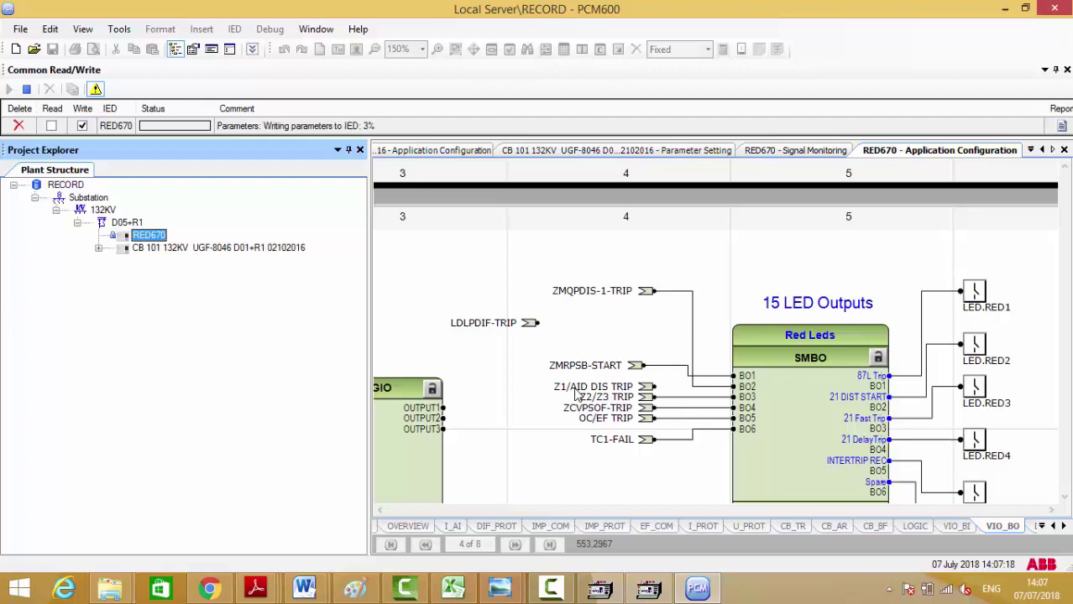
Switch to FREJA Win and set the U1, U2 and U3 voltages of state 3 to 12 V
click(646, 590)
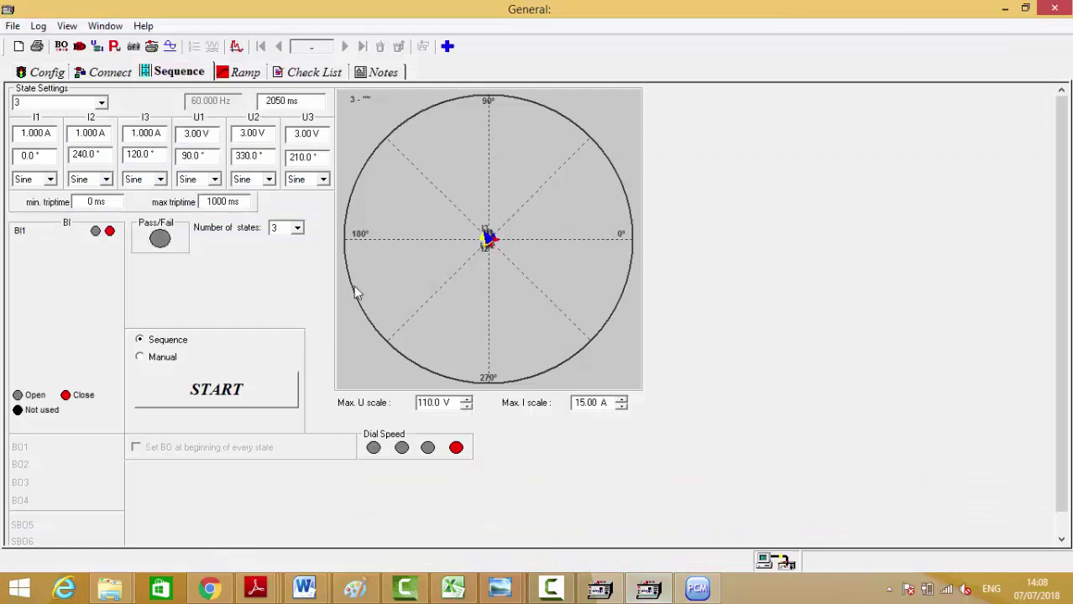
click(197, 136)
text(12)
key(Tab)
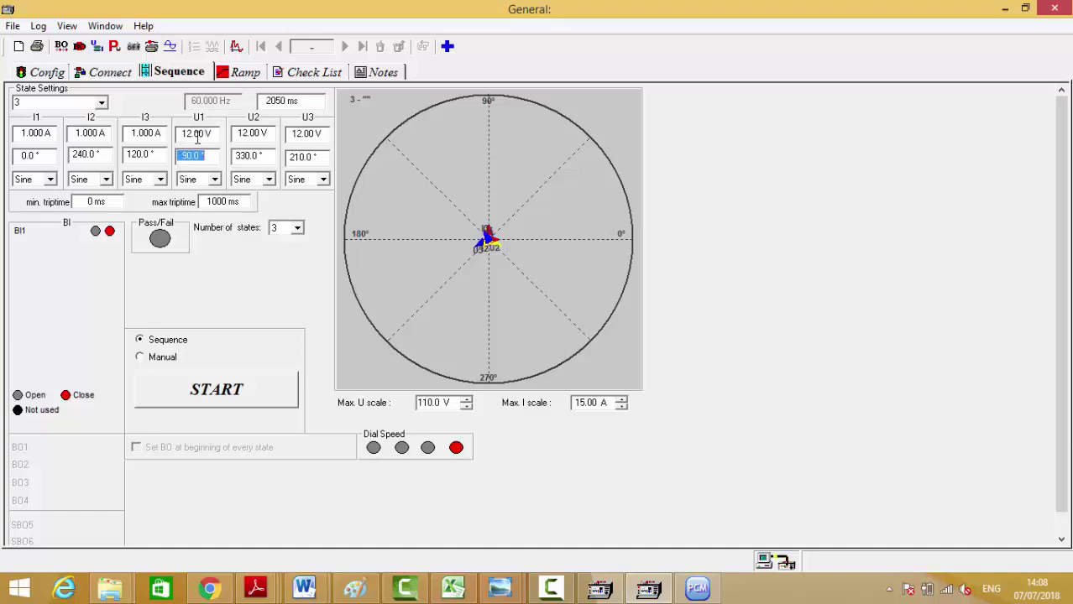
Set the duration of state 3 in the sequence to 3000 ms
click(280, 100)
text(300)
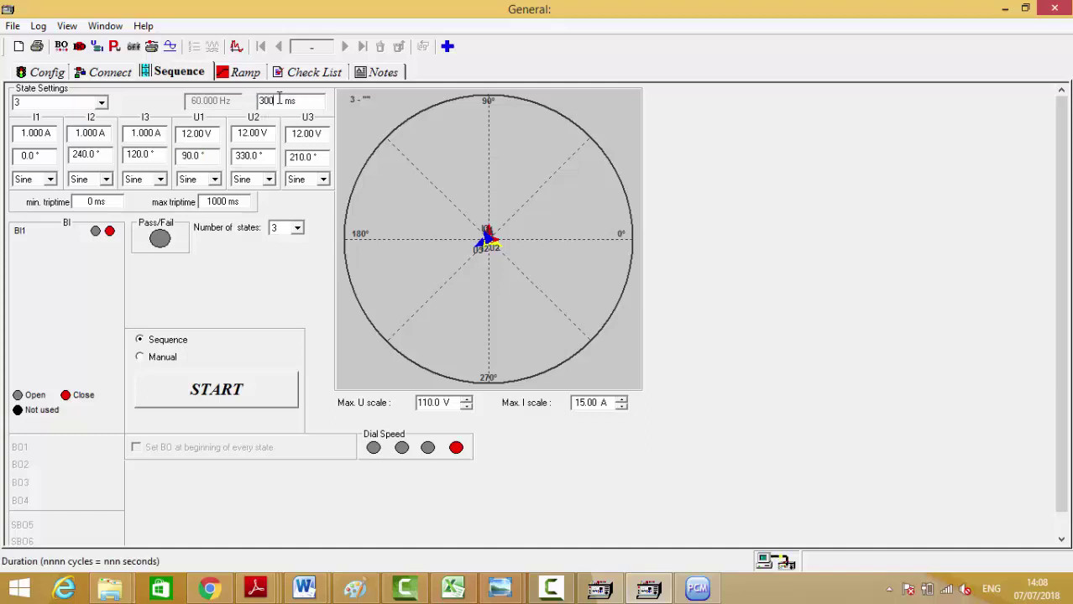
text(0)
key(Tab)
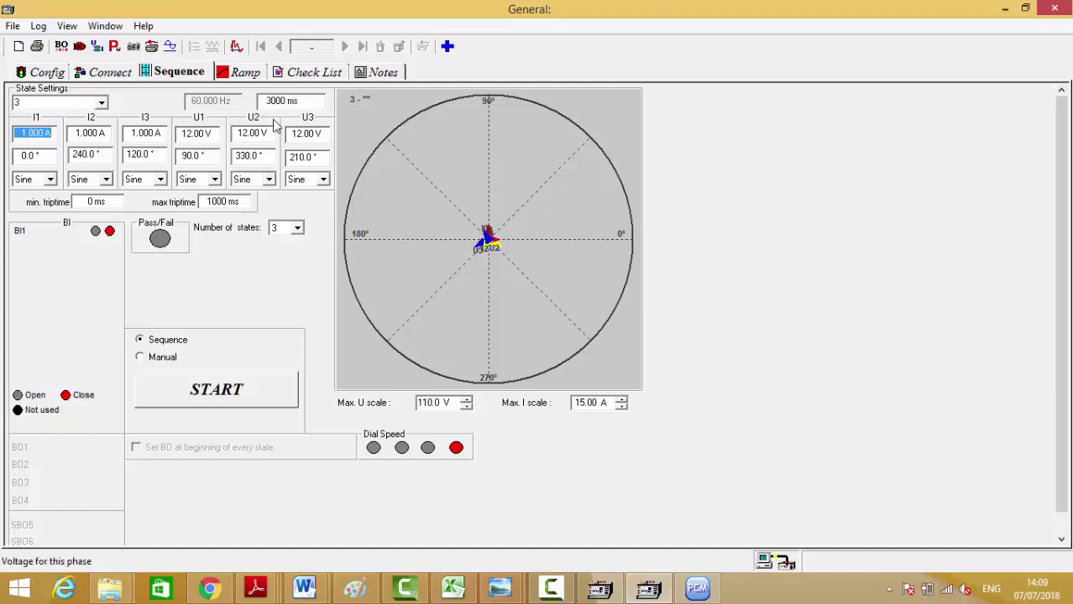
Set the duration of state 3 in the sequence to 1000 ms
double_click(275, 101)
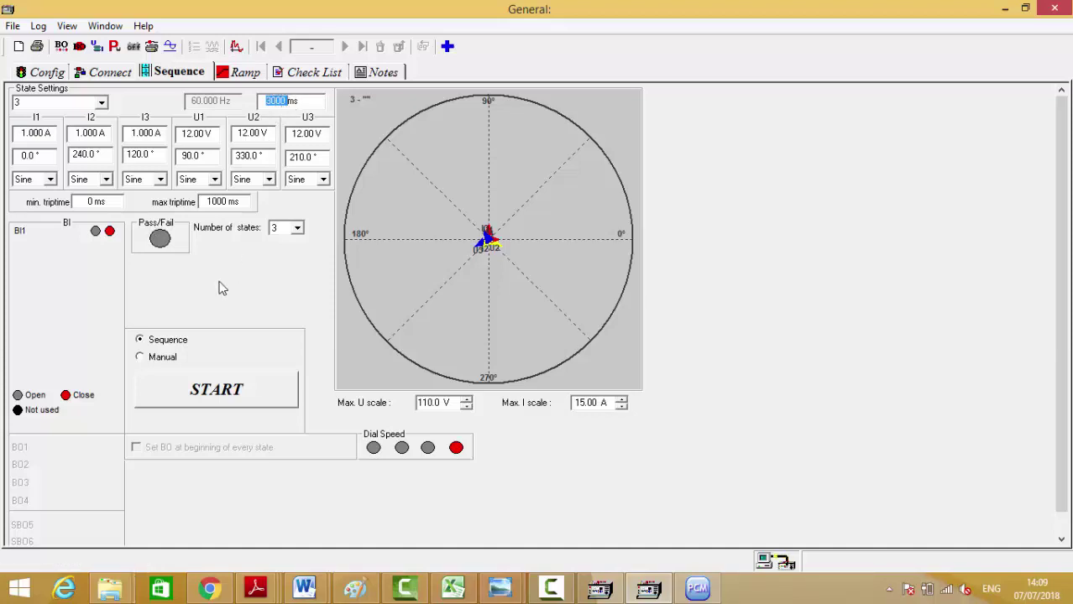
text(1000)
key(Tab)
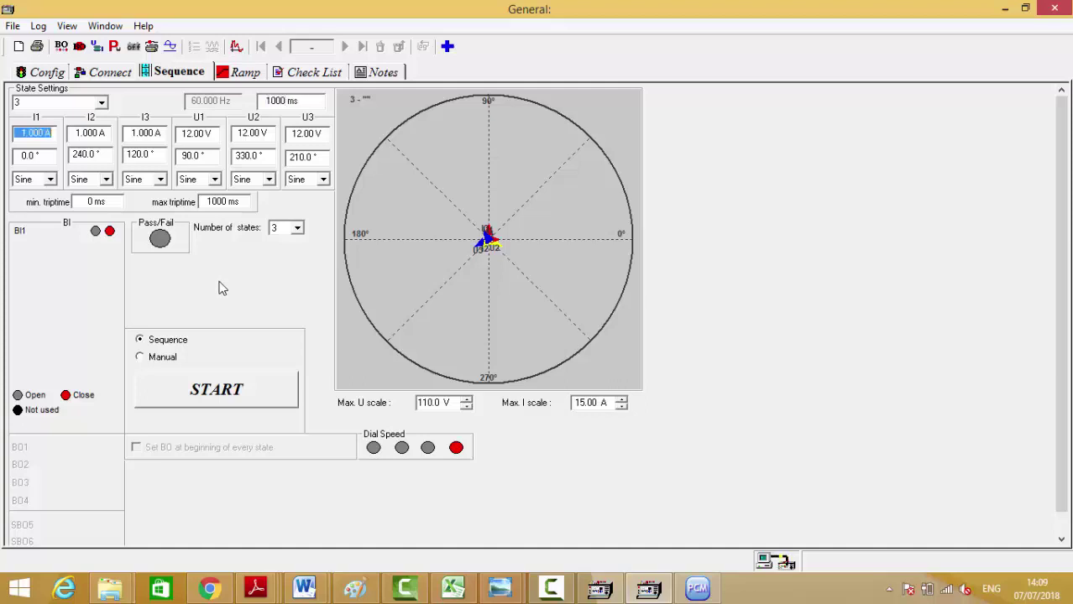
Review the settings of states 2 and 1, return to state 3 and run the test sequence
click(102, 102)
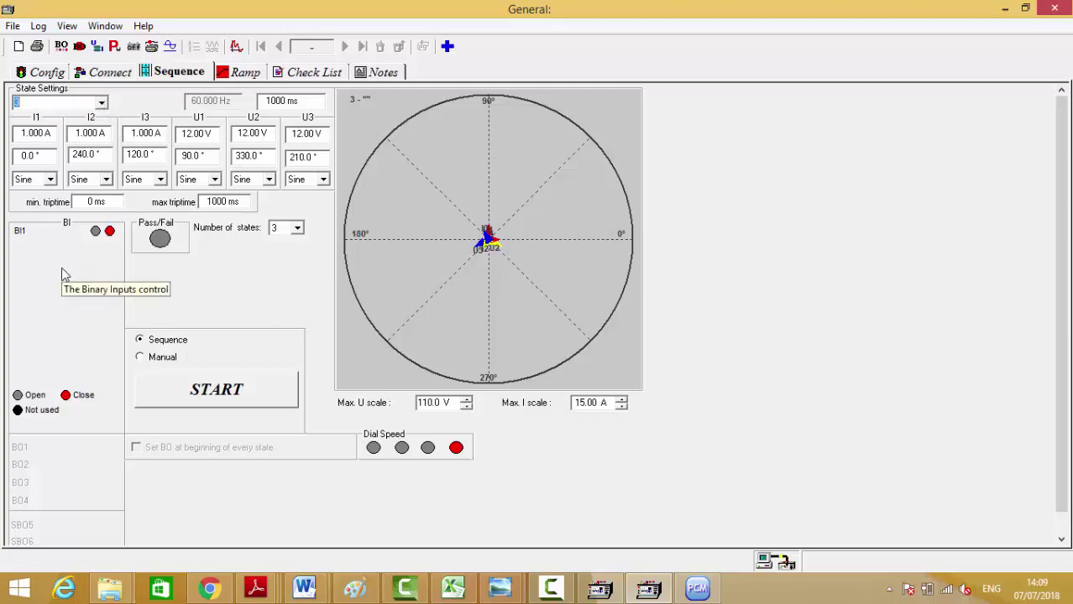
key(Up)
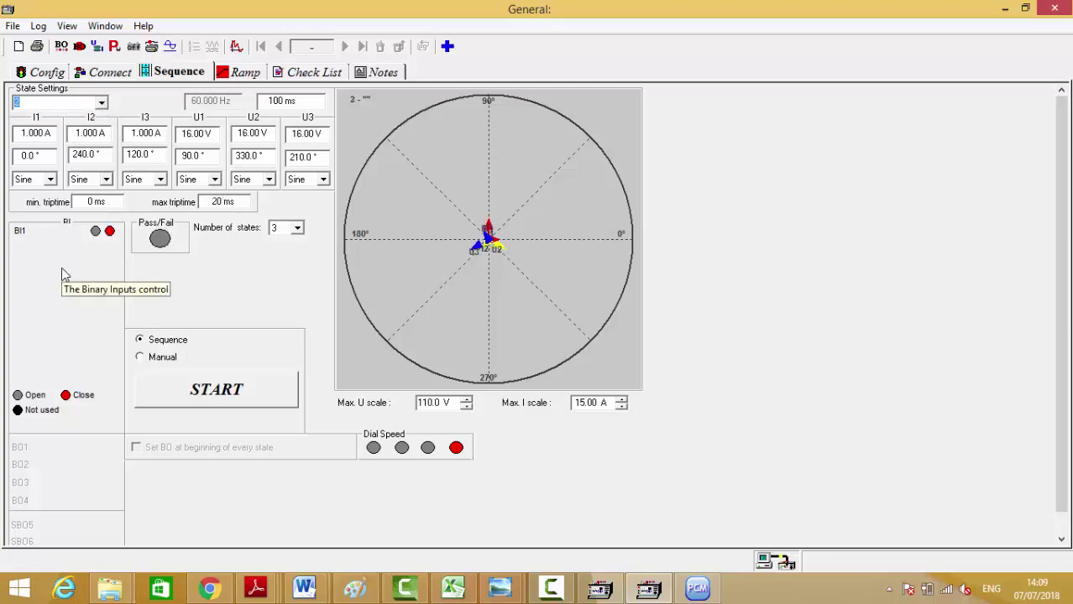
key(Up)
key(Down)
key(Down)
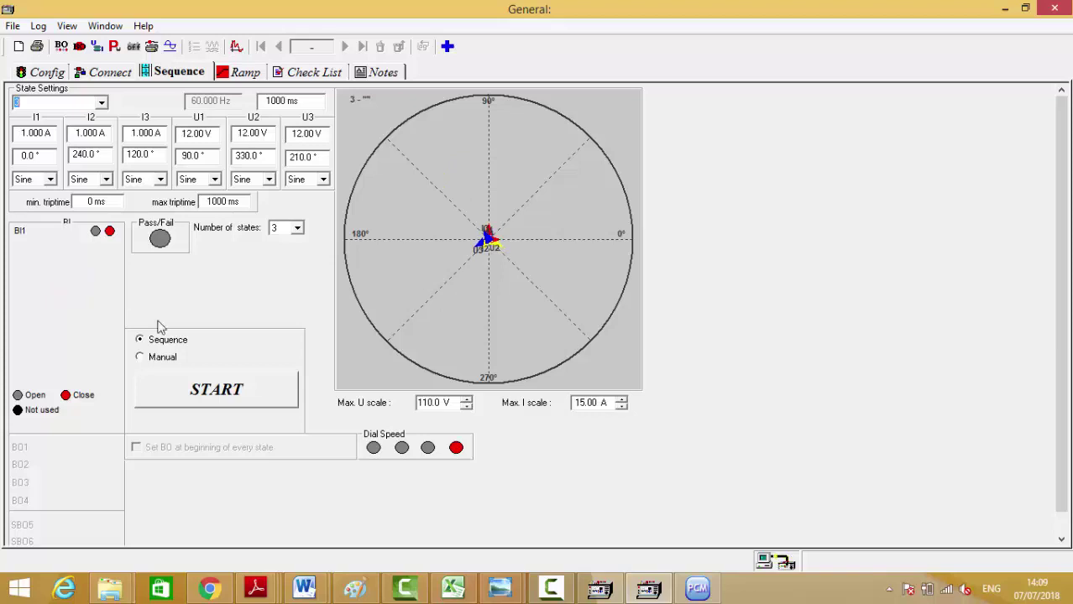
click(261, 401)
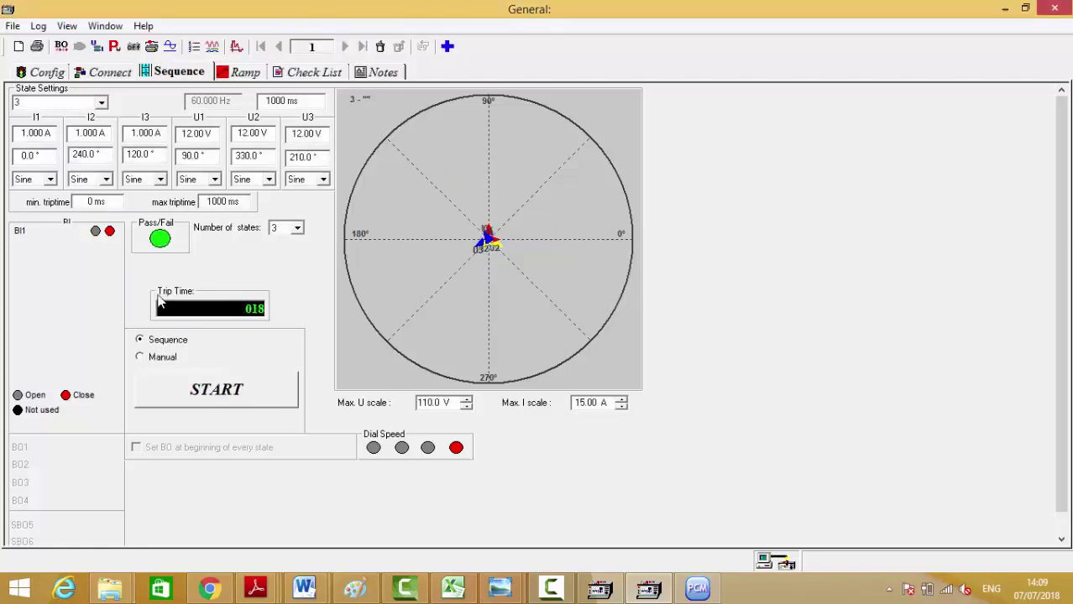
Set the duration of state 2 to 20 ms, run the test sequence and stop it
click(102, 108)
click(102, 105)
click(50, 126)
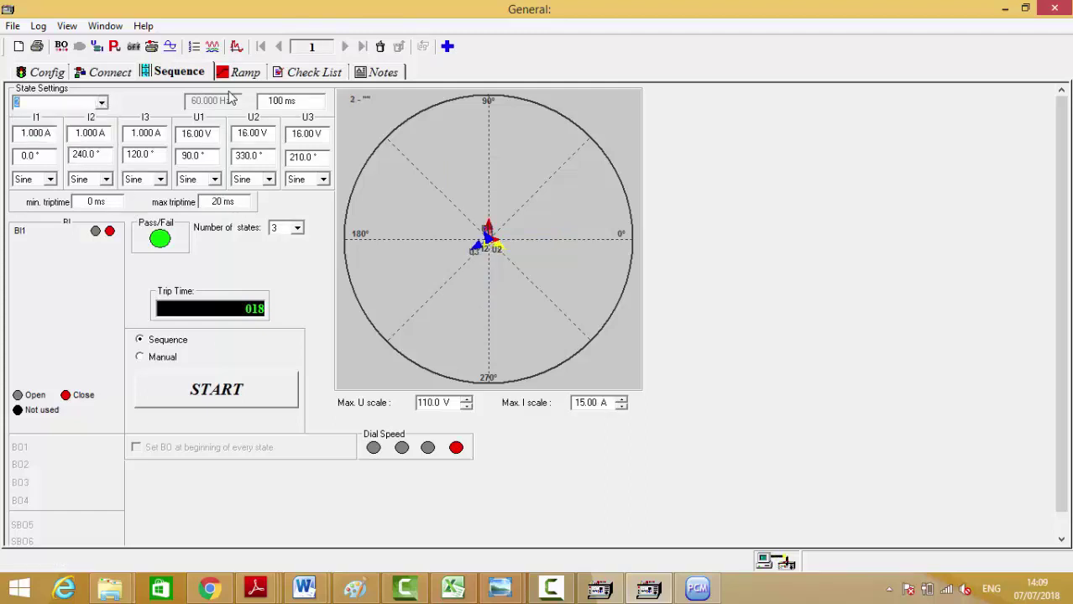
click(281, 102)
click(244, 389)
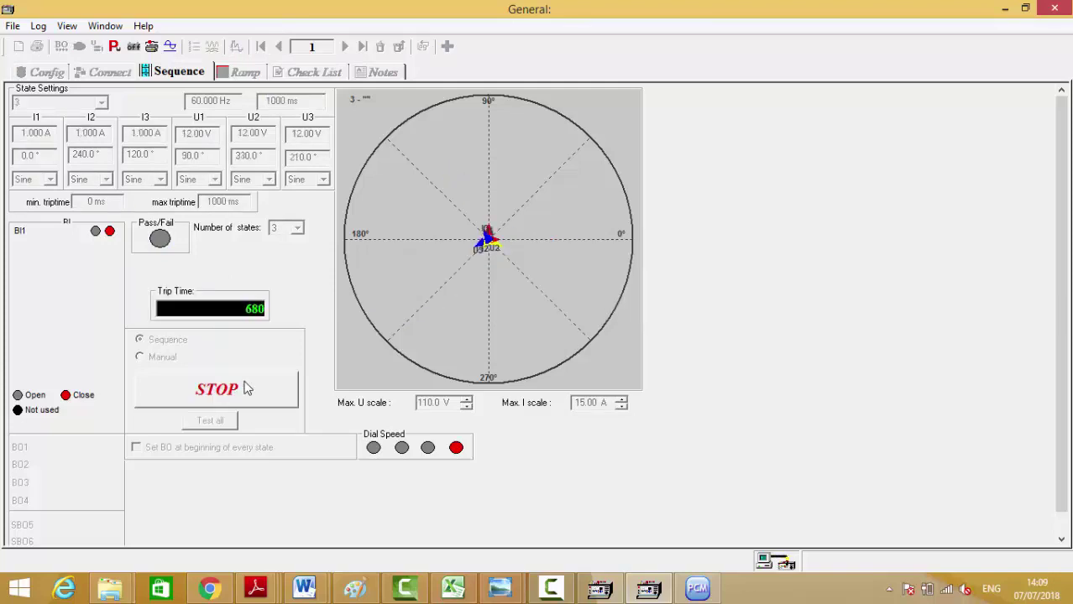
click(247, 389)
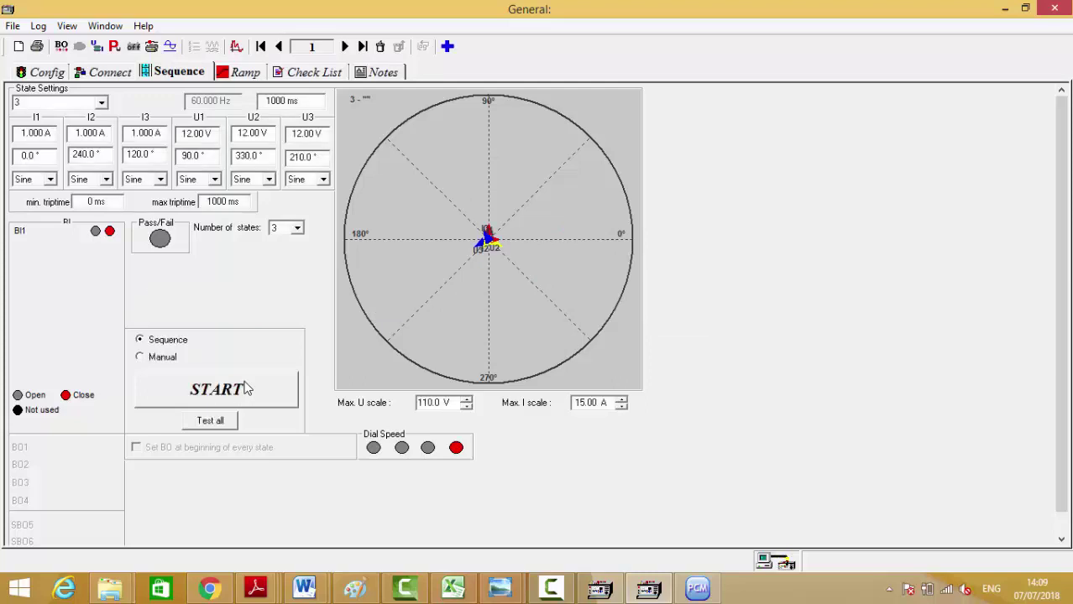
Set the duration of state 2 to 45 ms and run the test sequence again
click(101, 102)
click(53, 126)
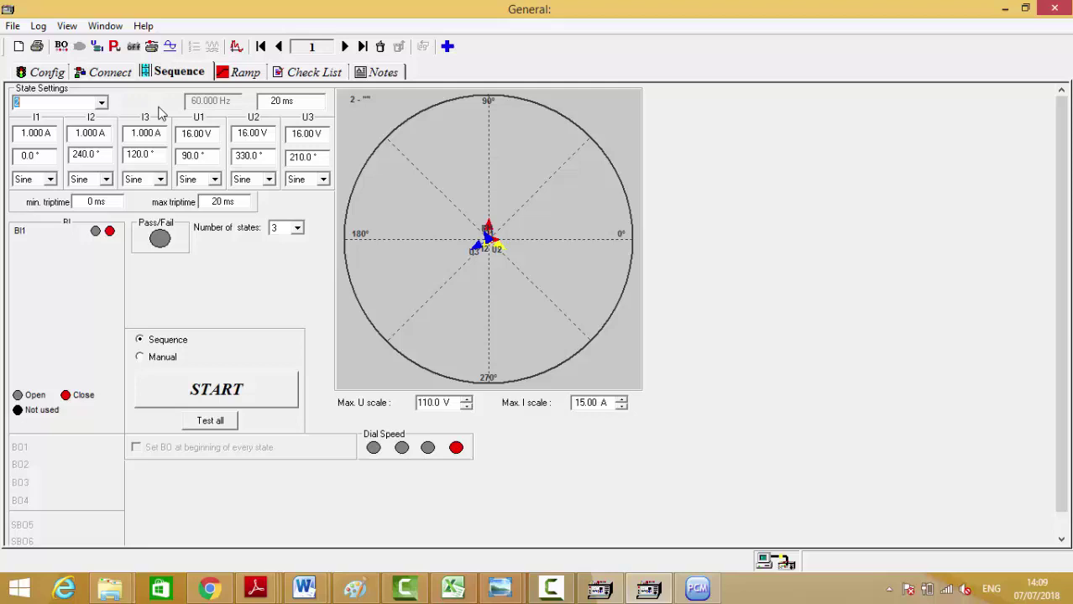
double_click(271, 101)
text(45)
click(242, 387)
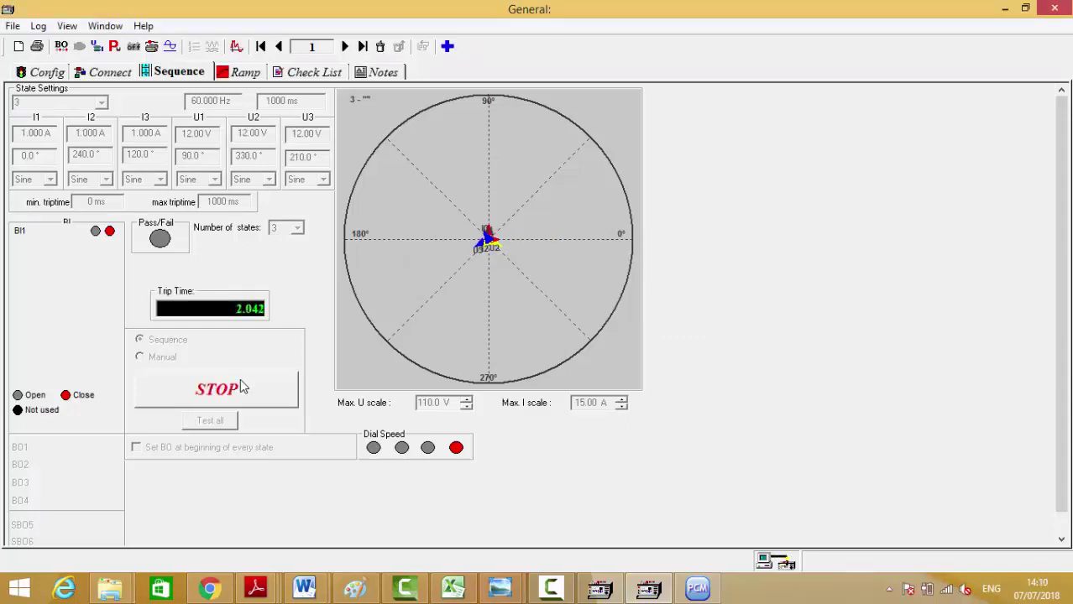
Set the duration of state 2 to 5 ms, run the test sequence and stop it
click(102, 106)
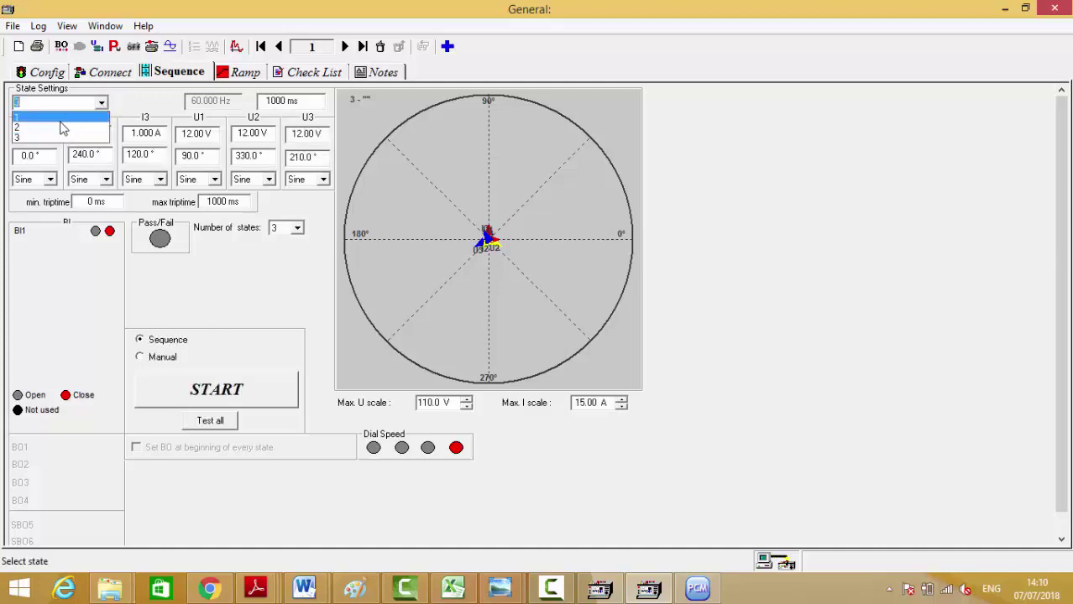
click(52, 129)
click(271, 100)
text(5)
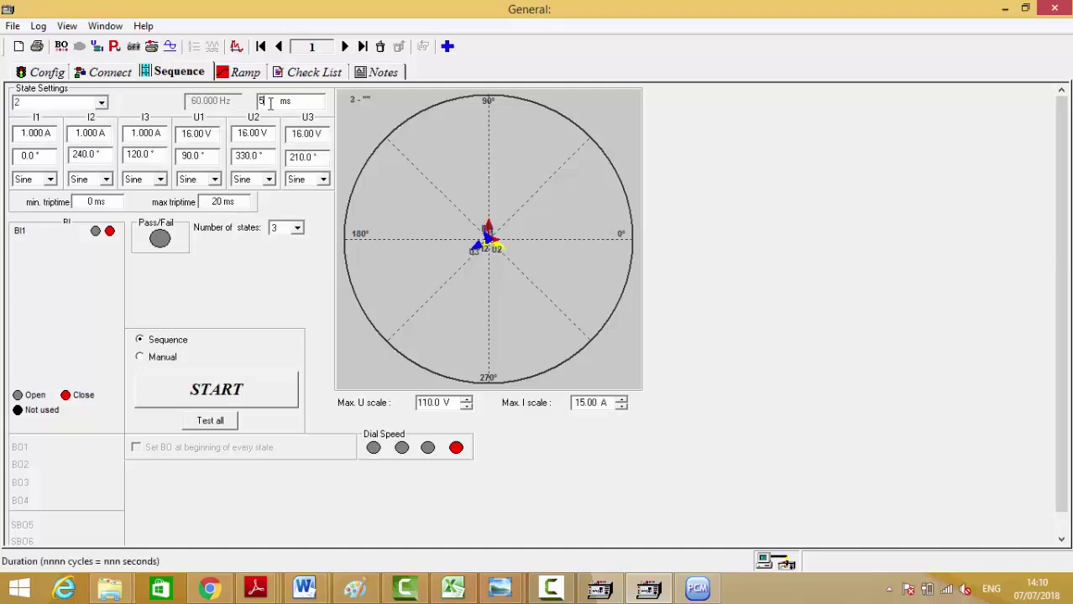
click(242, 391)
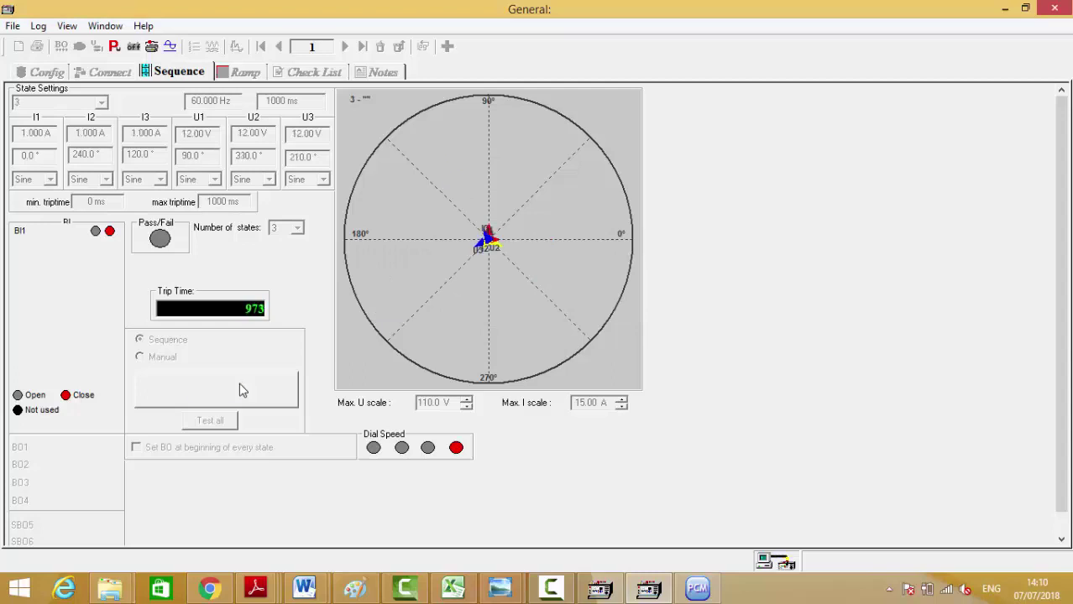
click(240, 388)
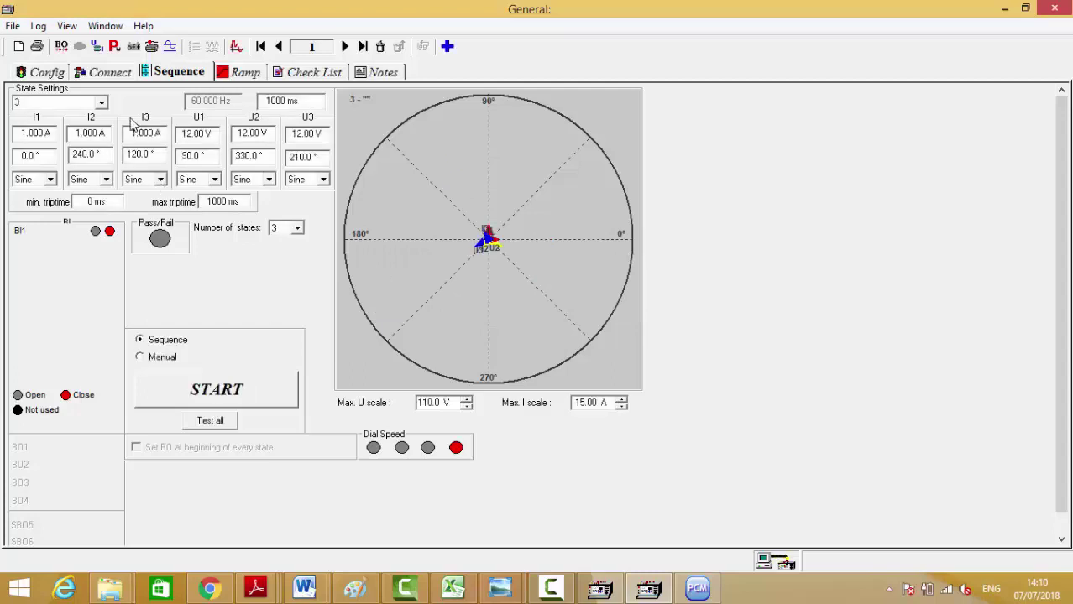
Set the duration of state 2 to 60 ms and run the test sequence
click(100, 102)
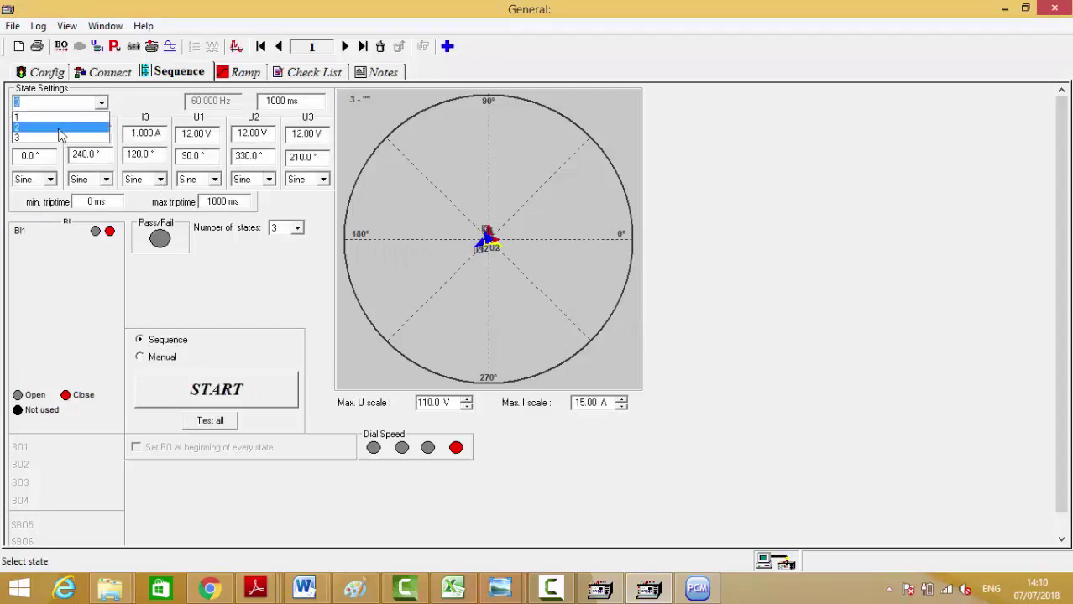
click(51, 125)
click(285, 99)
text(6)
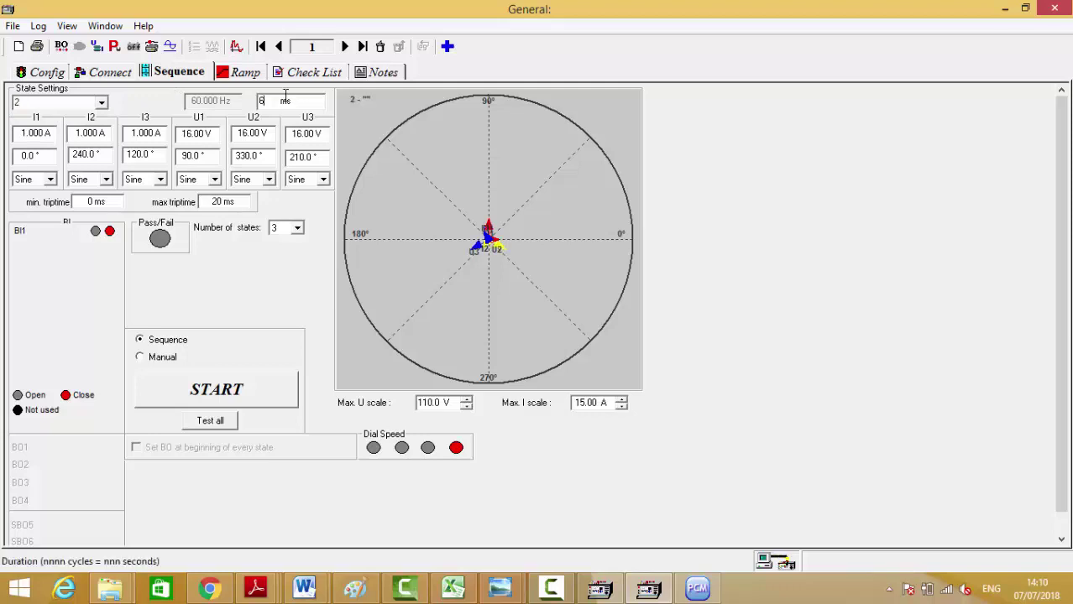
text(0)
click(239, 388)
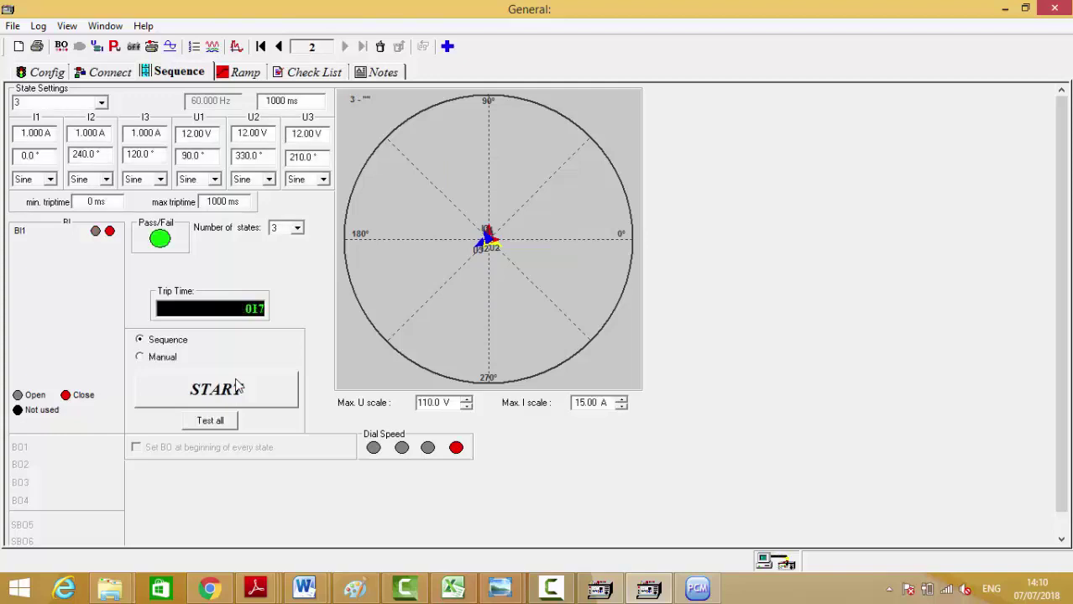
Set the duration of state 2 in the sequence to 100 ms
click(101, 104)
click(49, 126)
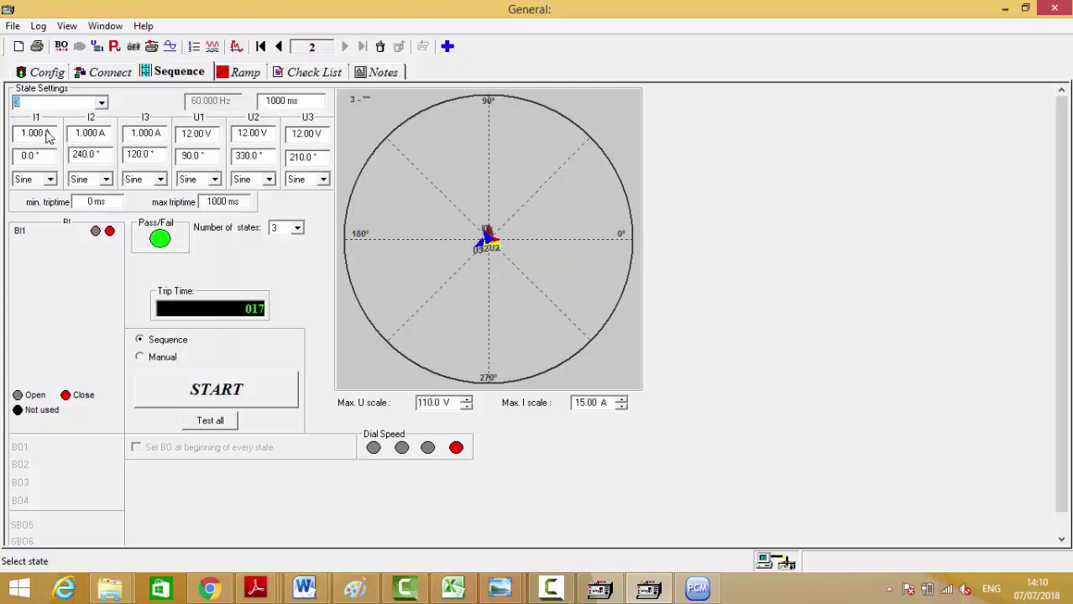
click(281, 101)
text(1)
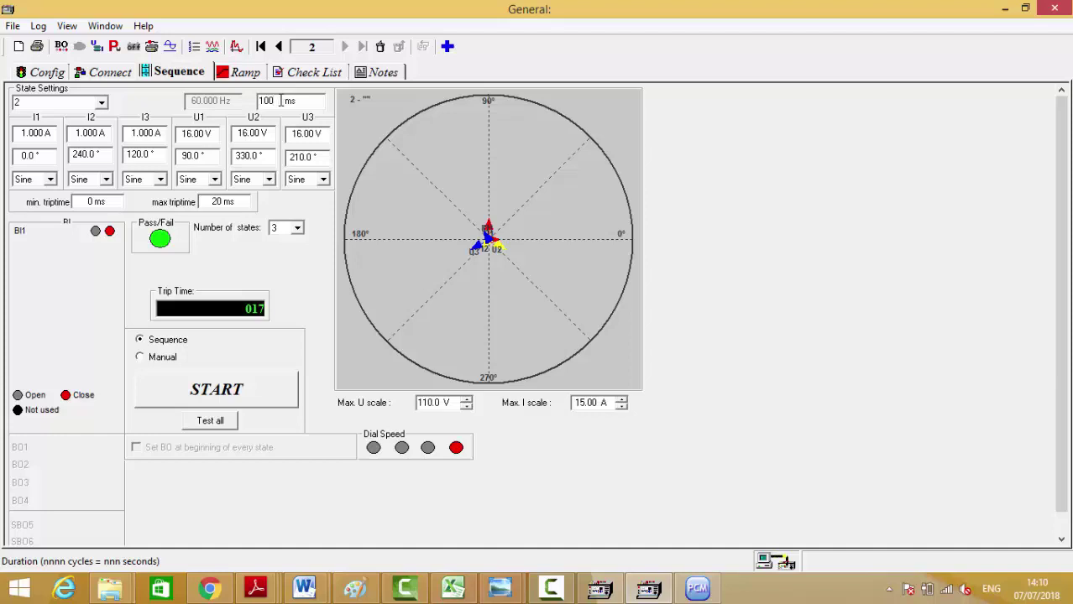
text(00)
Reduce the number of states to 2 and run the test sequence
click(297, 229)
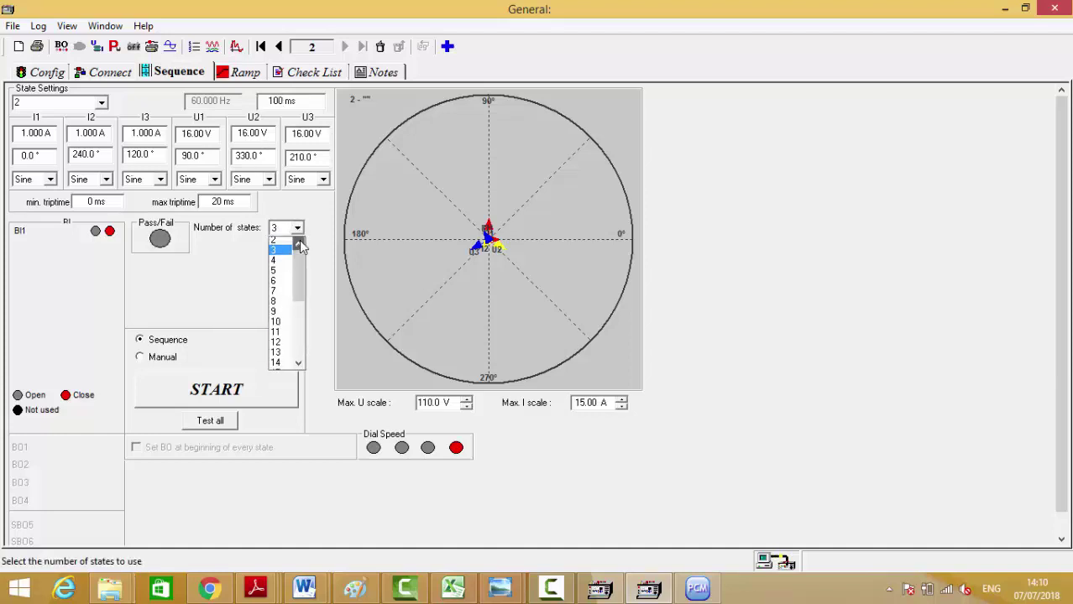
click(276, 241)
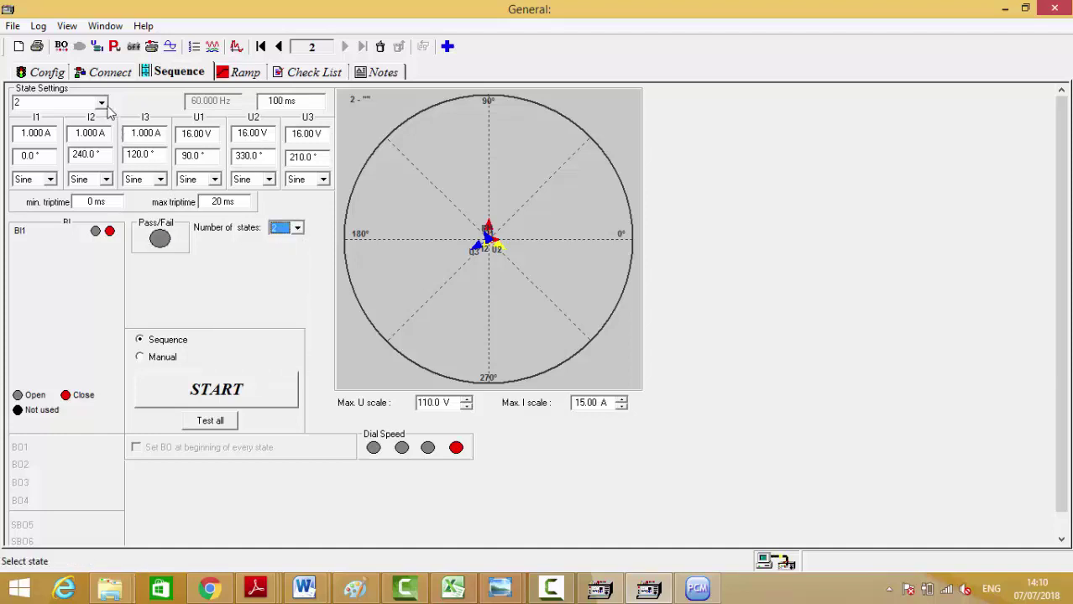
click(259, 407)
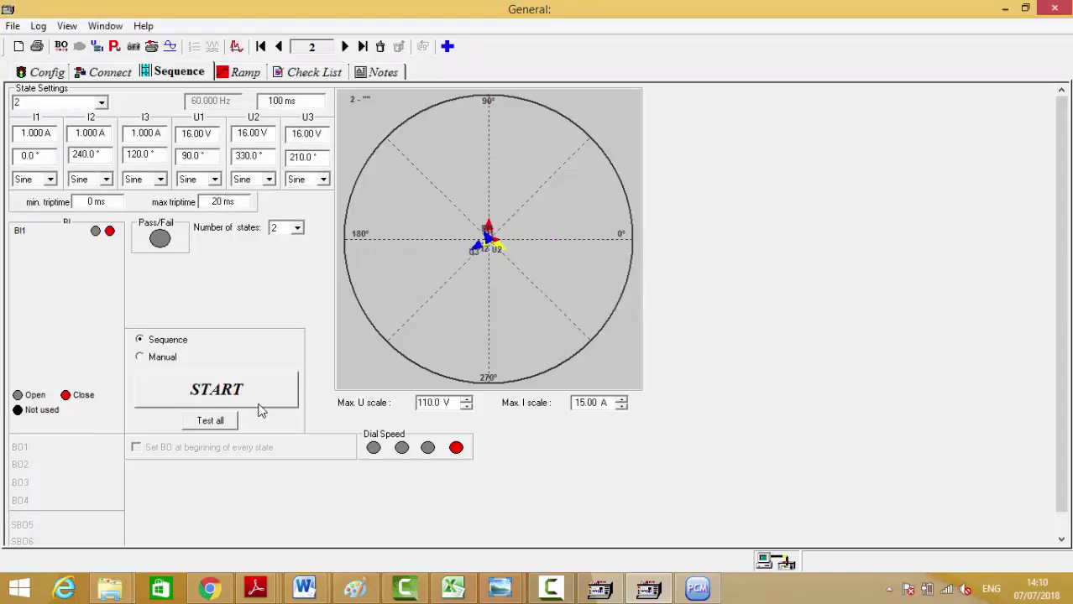
Check the state selection and set the number of states back to 3
click(101, 104)
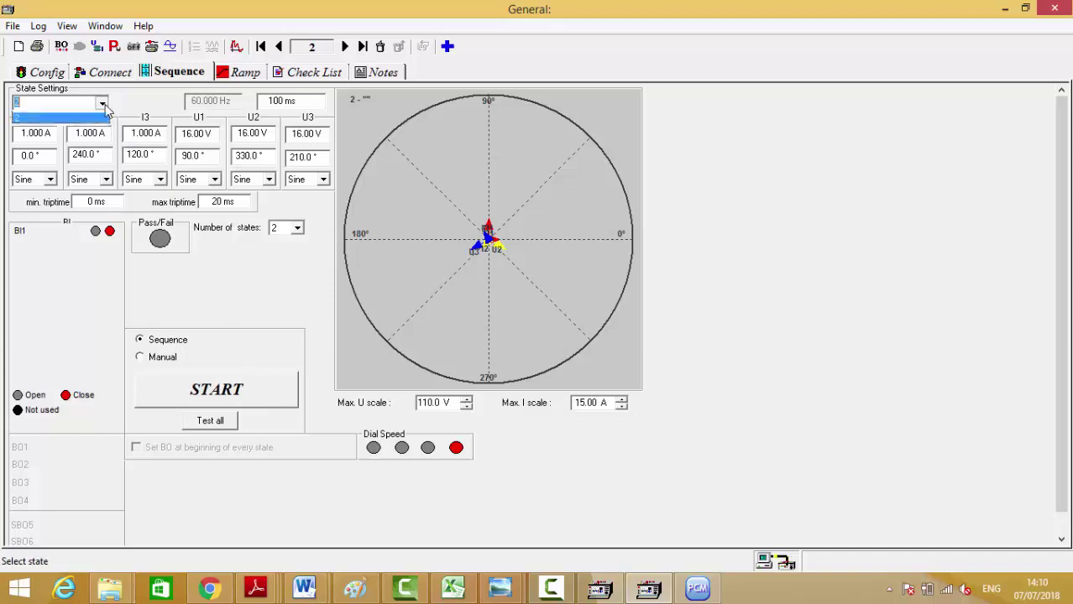
click(66, 129)
click(297, 227)
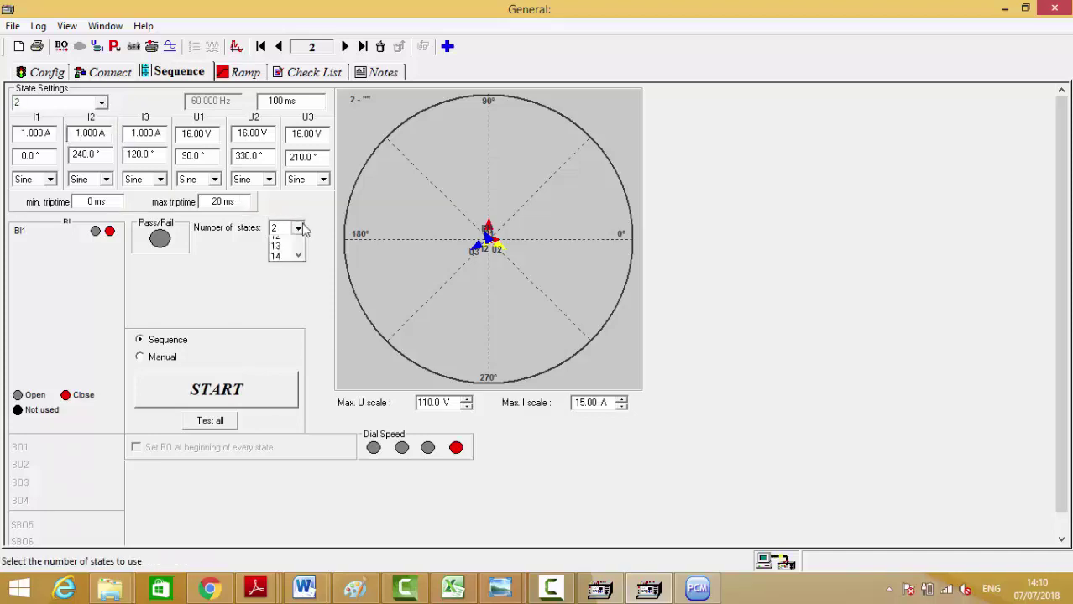
click(281, 254)
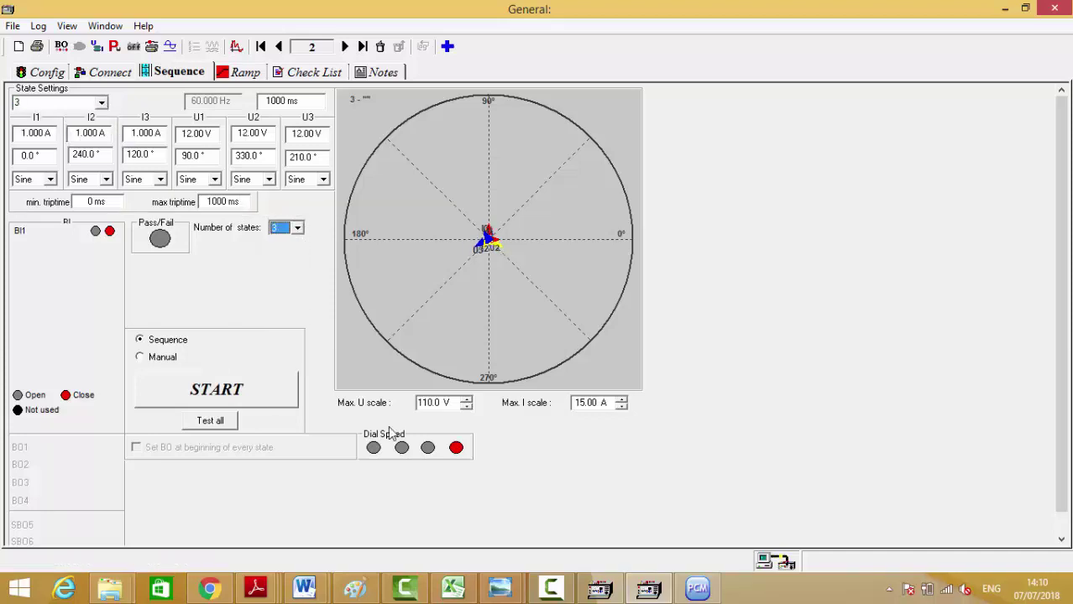
Switch to PCM600 and shrink the Common Read/Write area to enlarge the RED670 application configuration
click(695, 591)
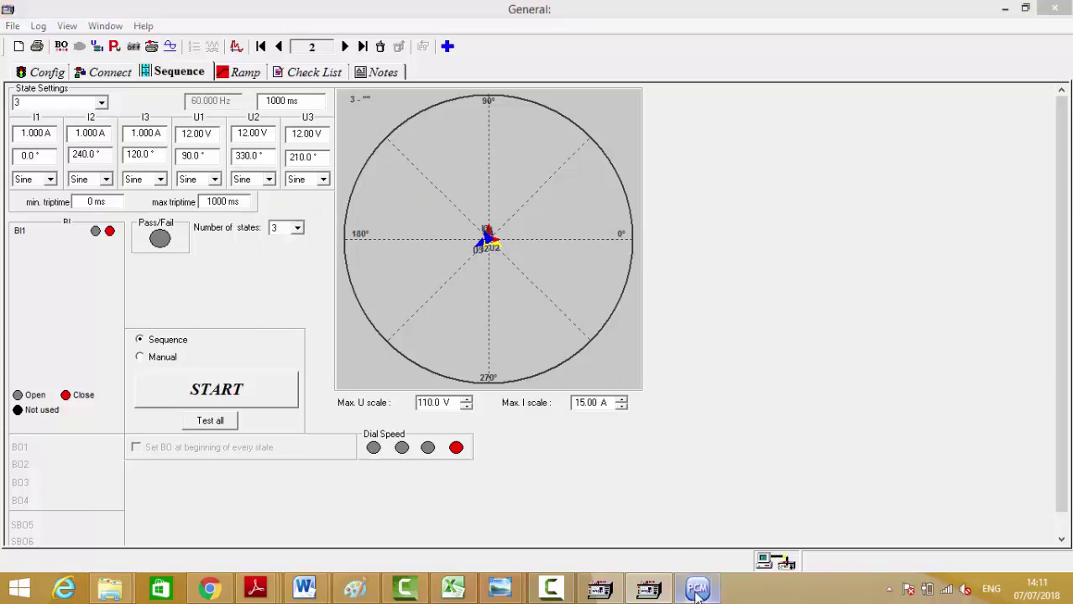
click(701, 594)
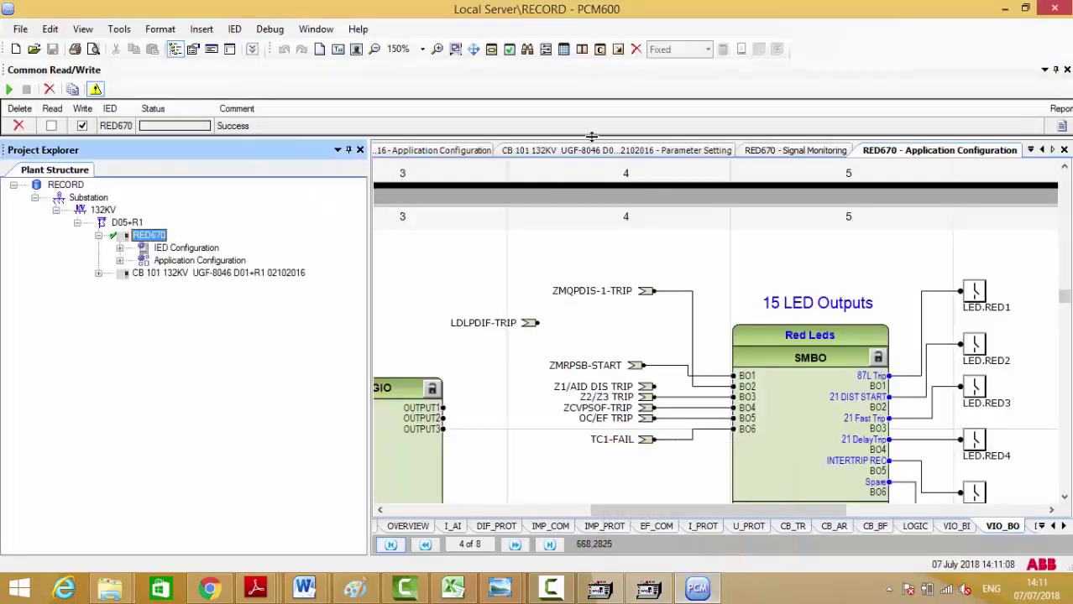
drag(592, 138, 586, 122)
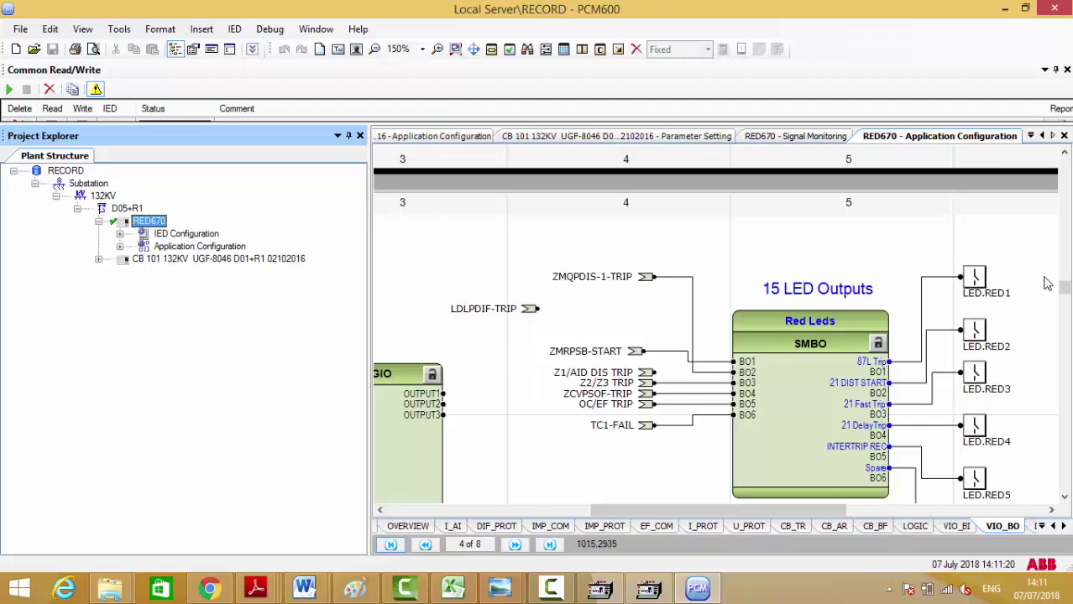
Delete the connection between ZMRPSB-START and input BO2 of BOM 1A on the first page of VIO_BO
click(1065, 246)
click(1063, 241)
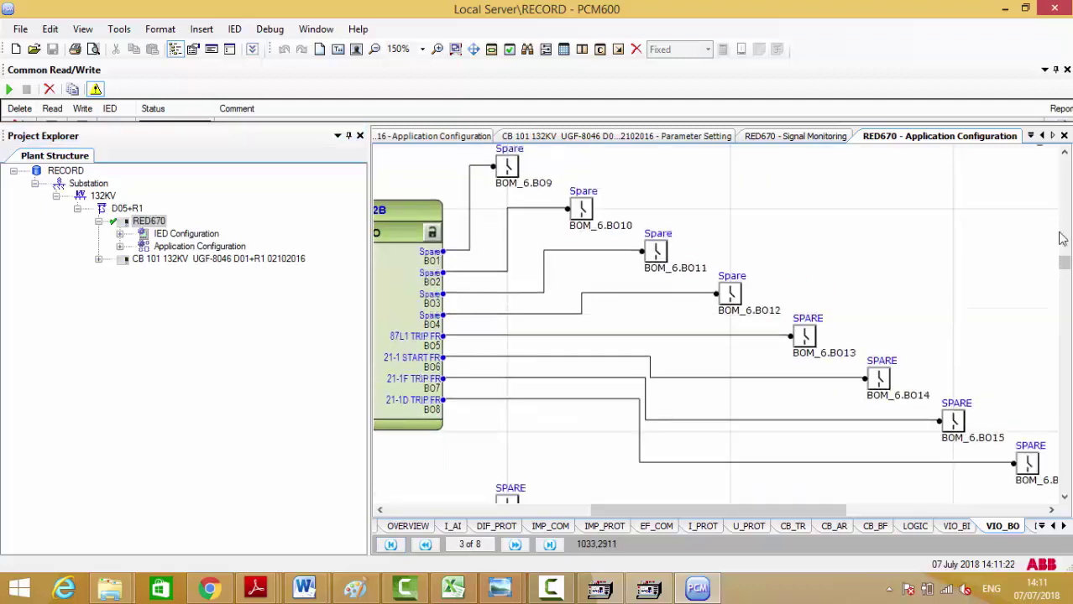
click(374, 49)
click(531, 511)
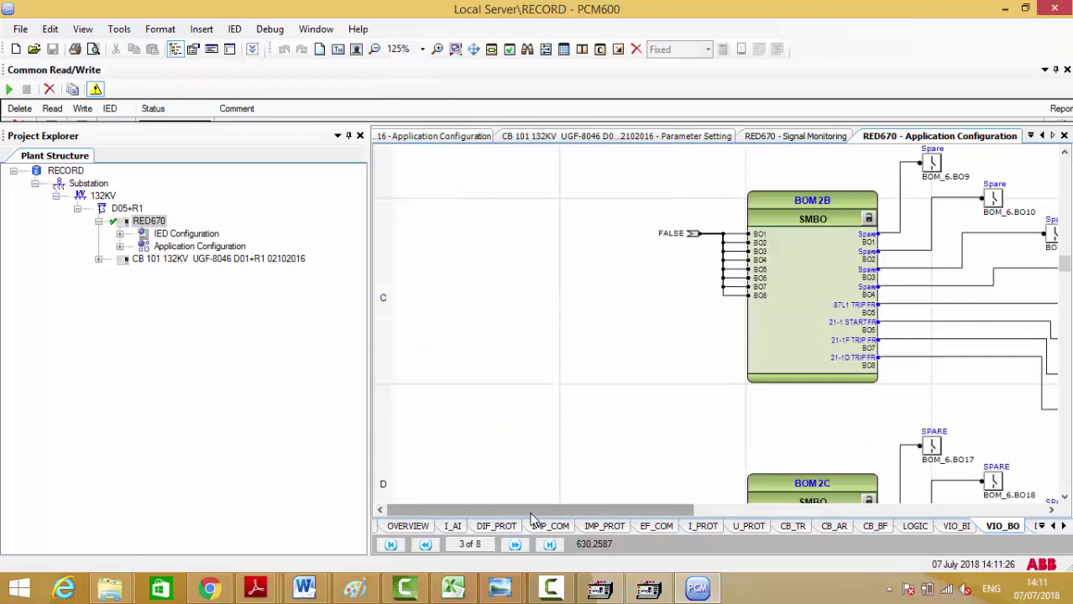
click(1065, 201)
click(1066, 202)
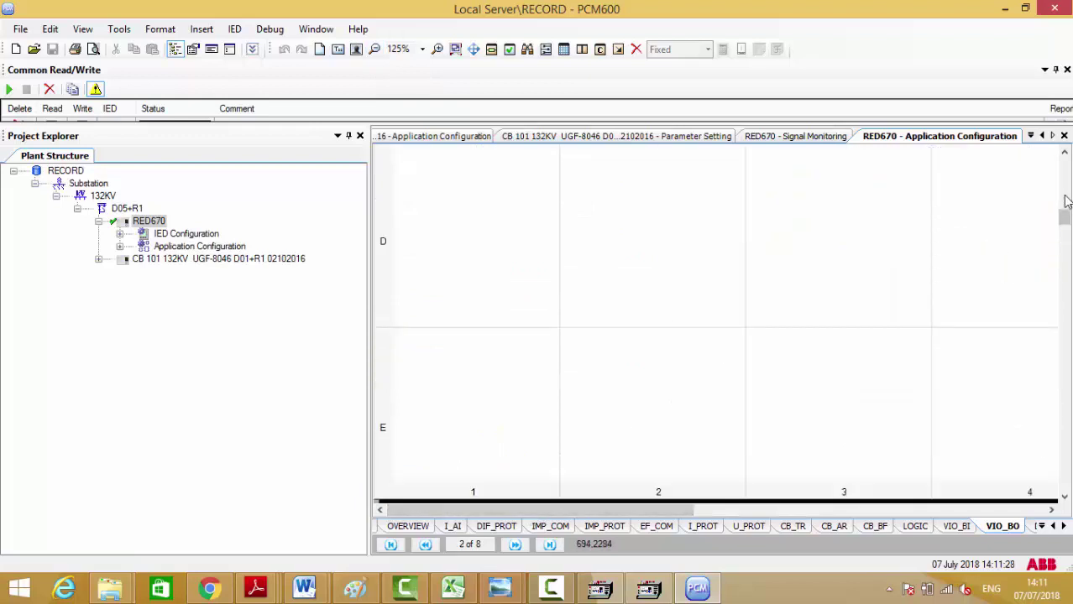
click(1065, 201)
click(1065, 174)
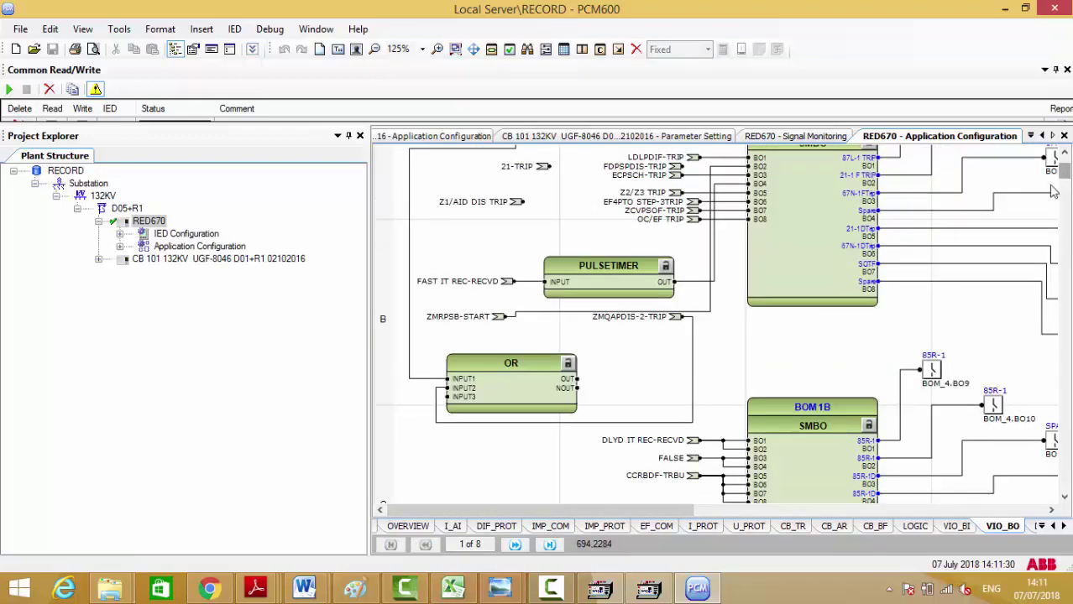
click(547, 315)
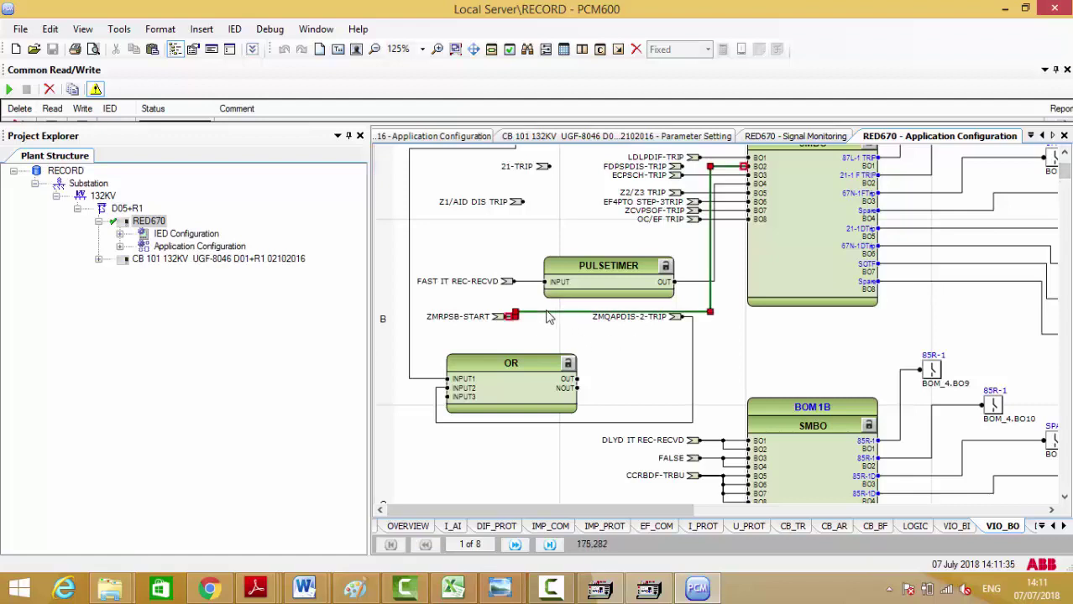
key(Delete)
click(582, 356)
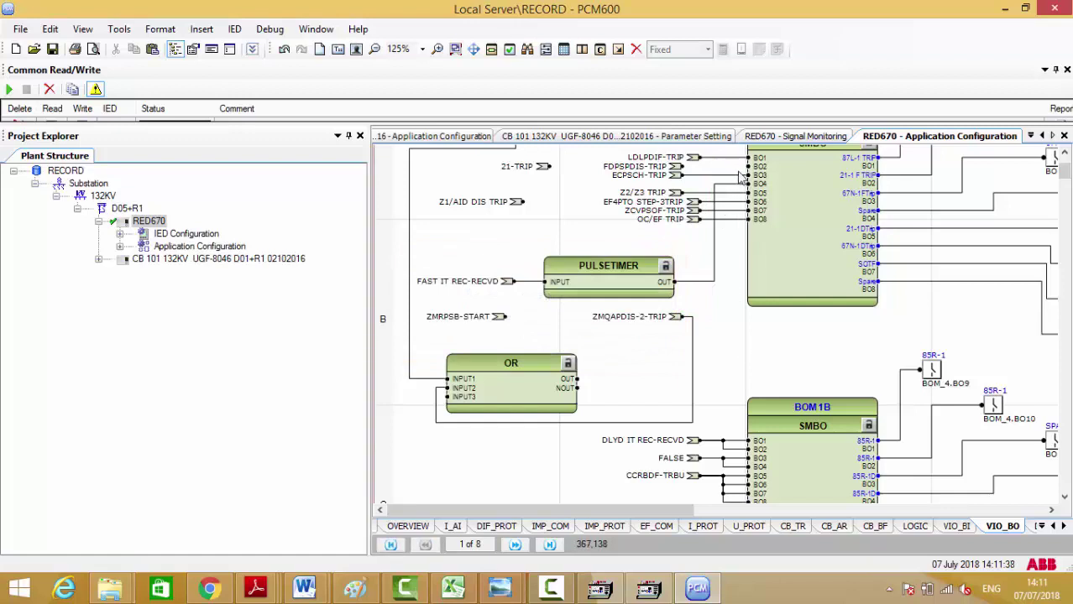
Connect input BO2 of BOM 1A to the OUT output of the OR block and save the configuration
drag(744, 178, 585, 384)
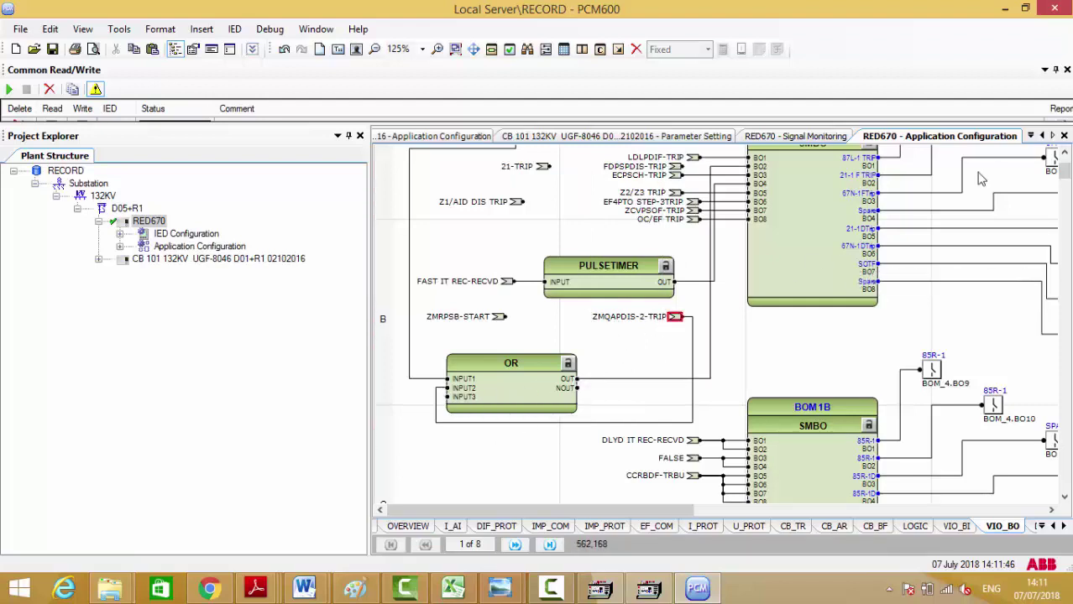
scroll(1059, 163, up, 3)
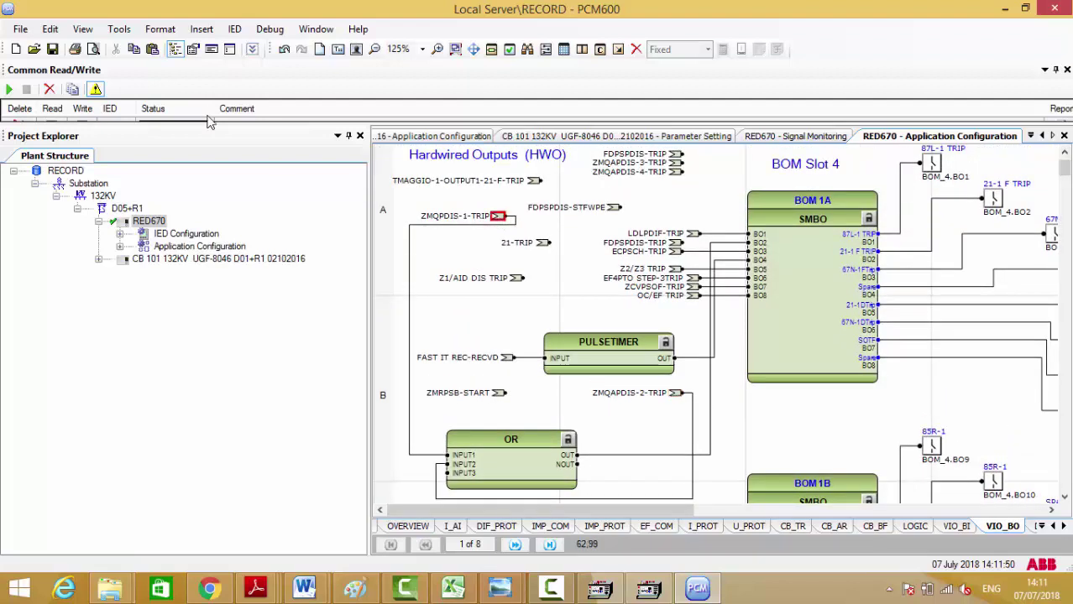
click(52, 49)
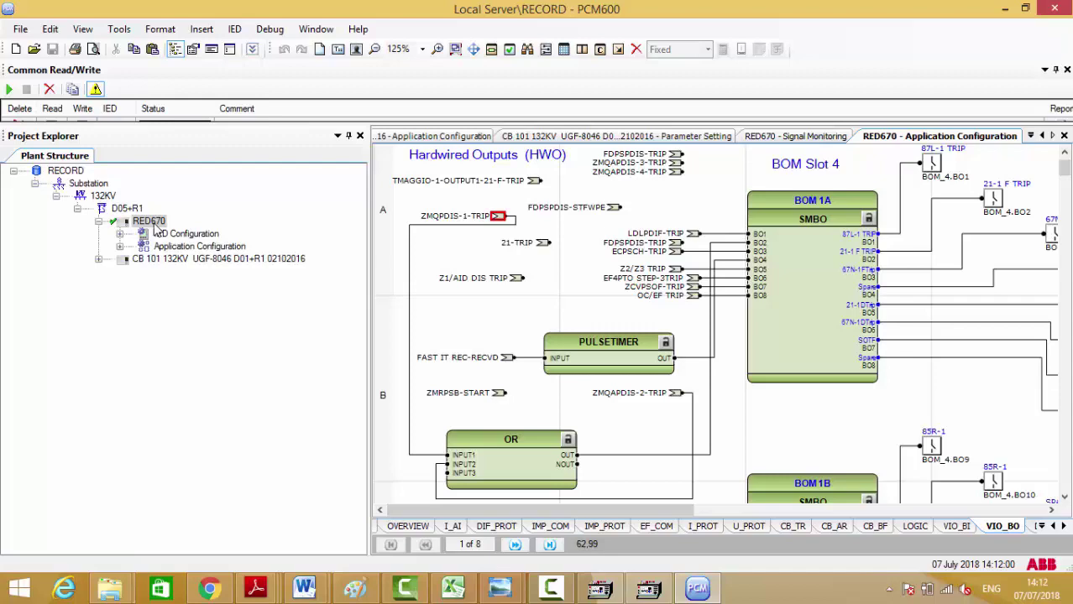
Write the modified configuration to the RED670 relay and enlarge the Common Read/Write area to follow the progress
right_click(155, 227)
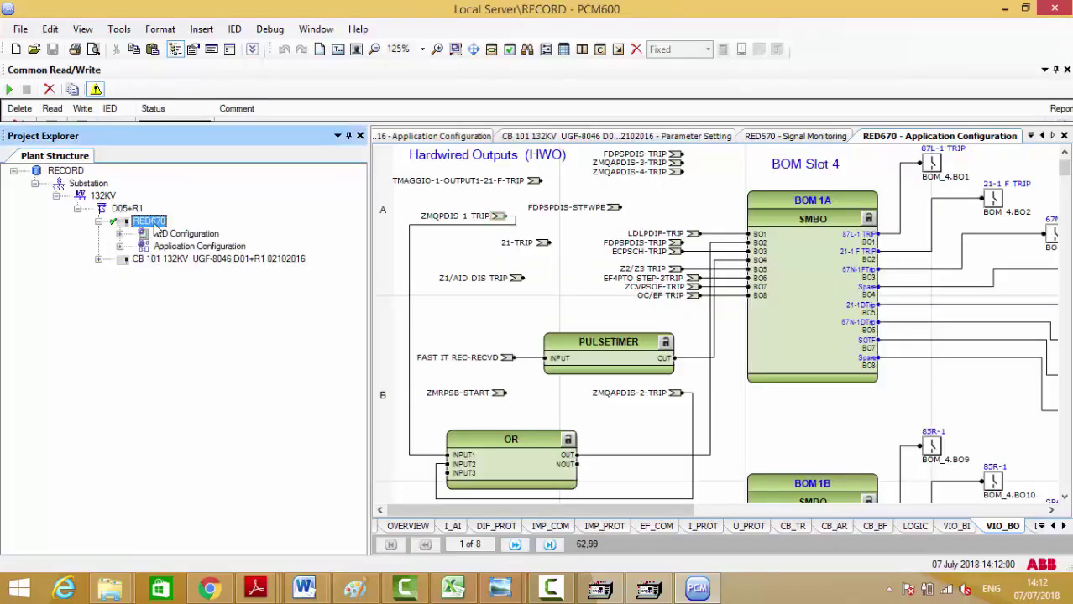
click(217, 387)
click(581, 383)
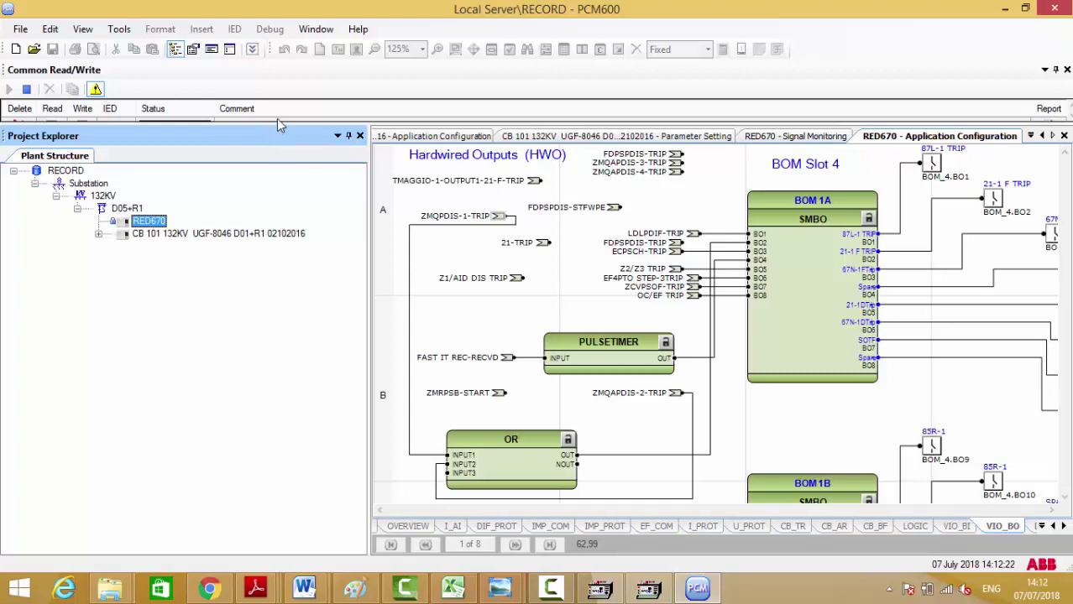
drag(301, 124, 298, 158)
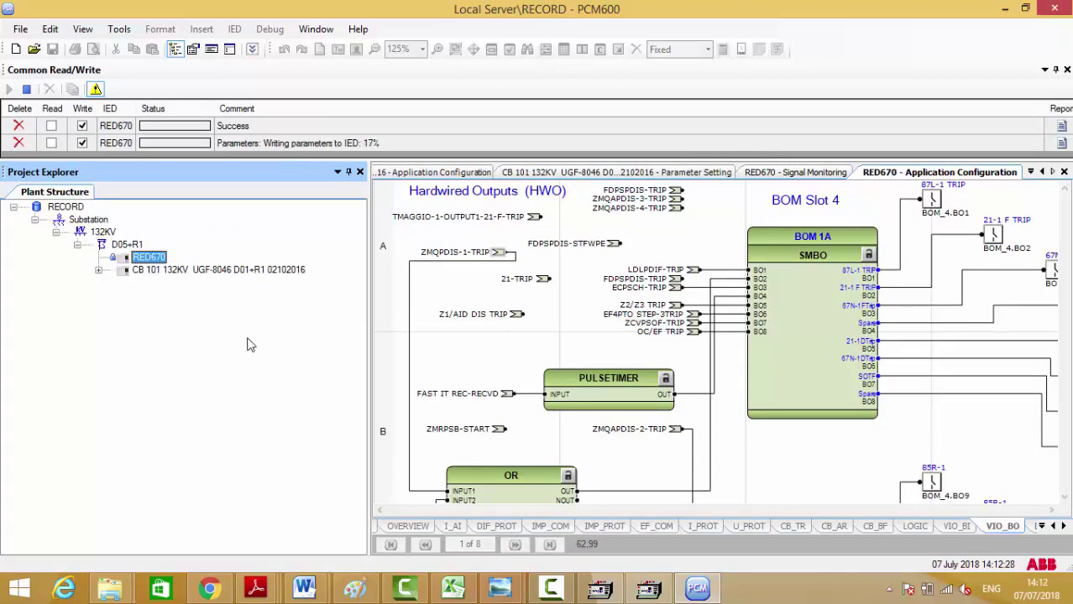
Switch back to the FREJA Win General sequence and set the U1, U2 and U3 voltages of state 3 to 4 V
click(649, 587)
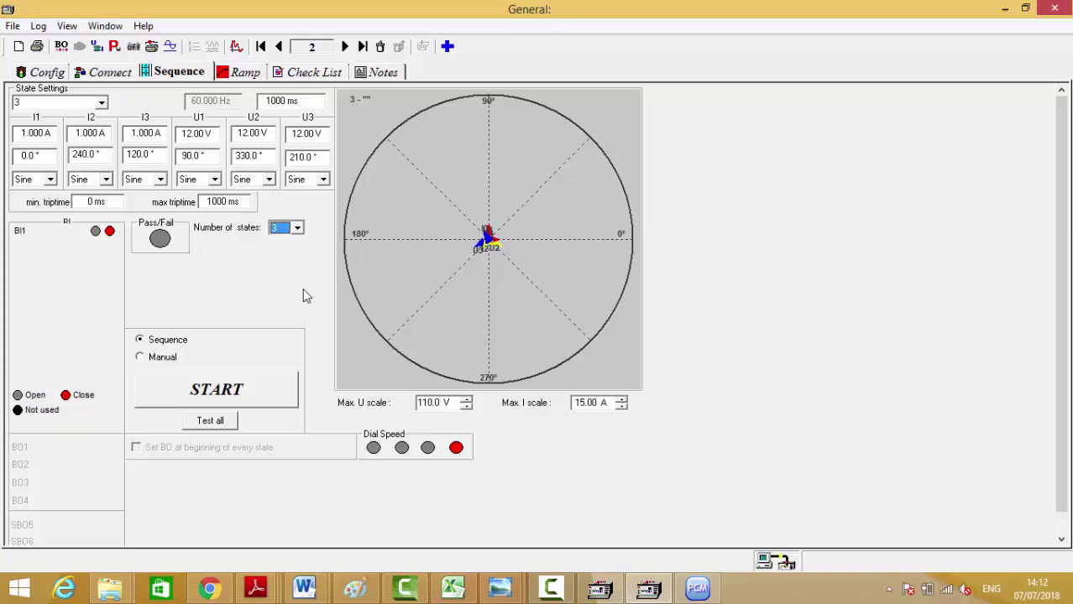
click(194, 134)
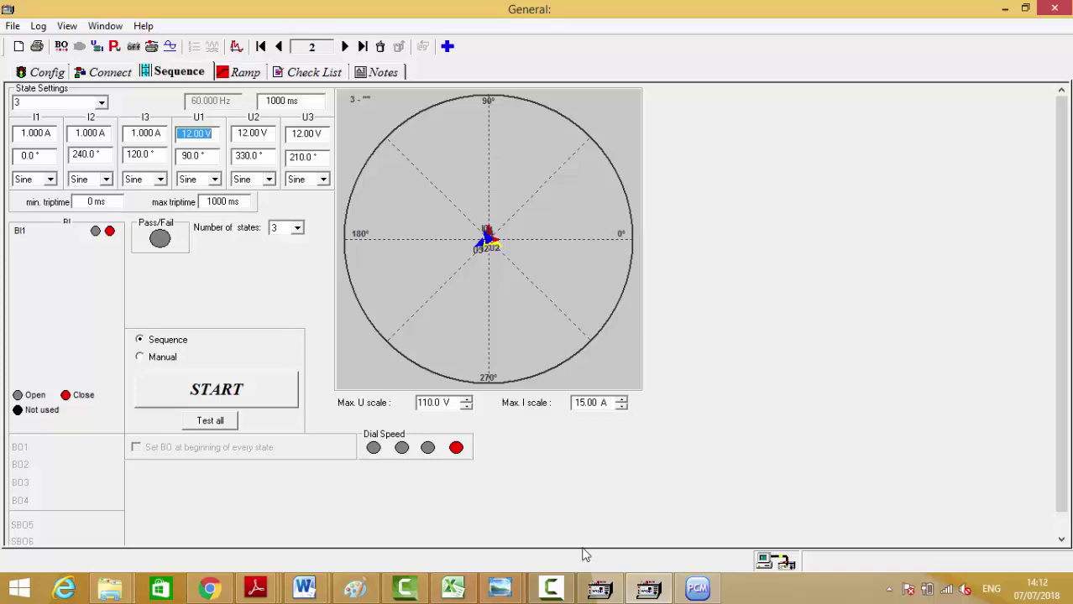
click(600, 587)
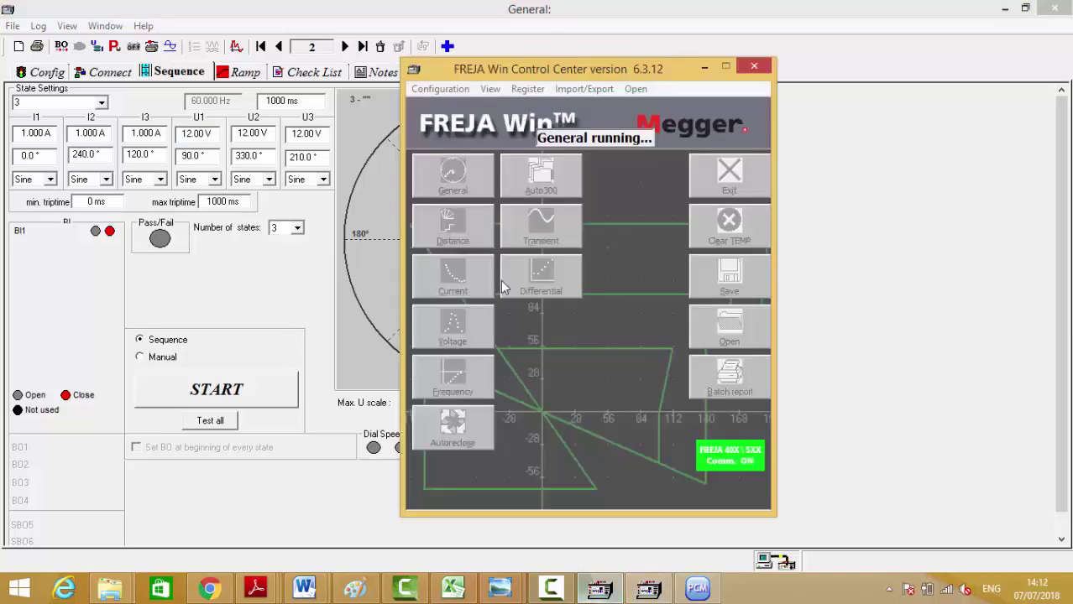
click(704, 67)
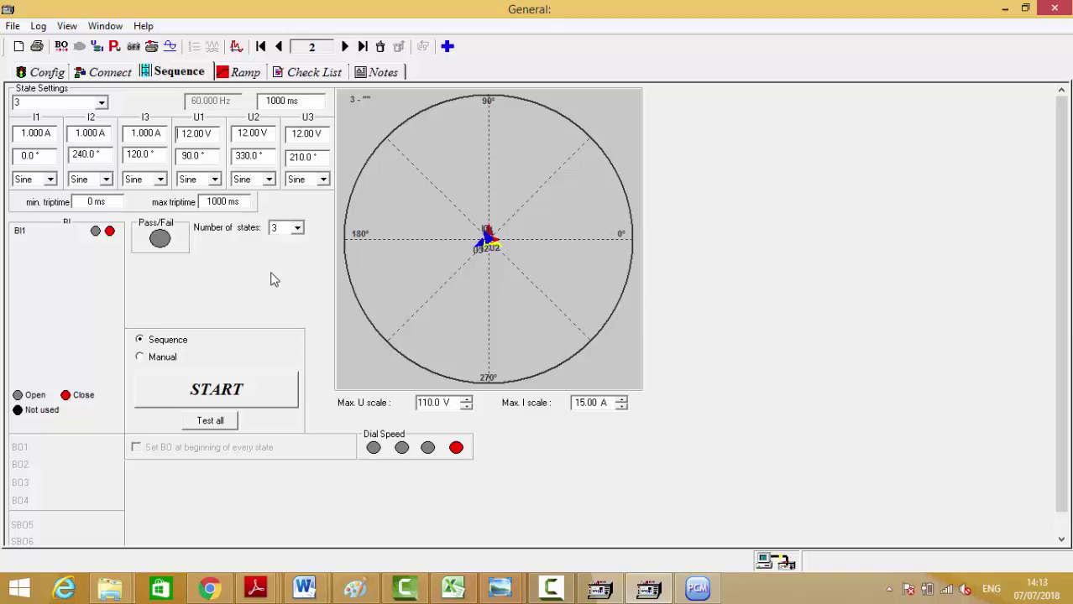
click(198, 134)
text(4 .)
key(Tab)
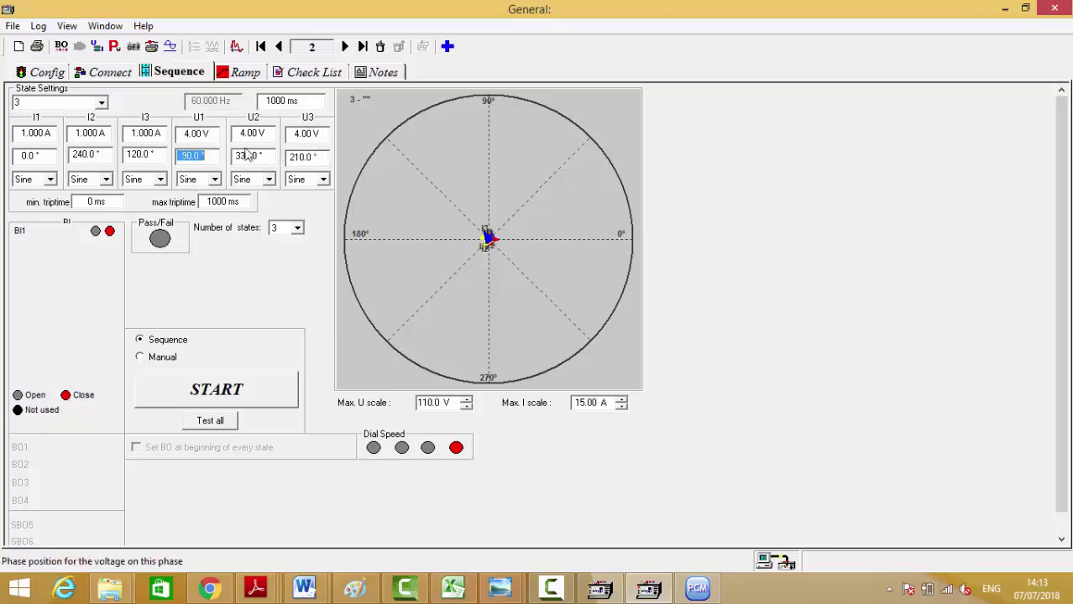
Switch to PCM600 and decline updating the 61850 communication configuration in the RED670 during the write
click(156, 361)
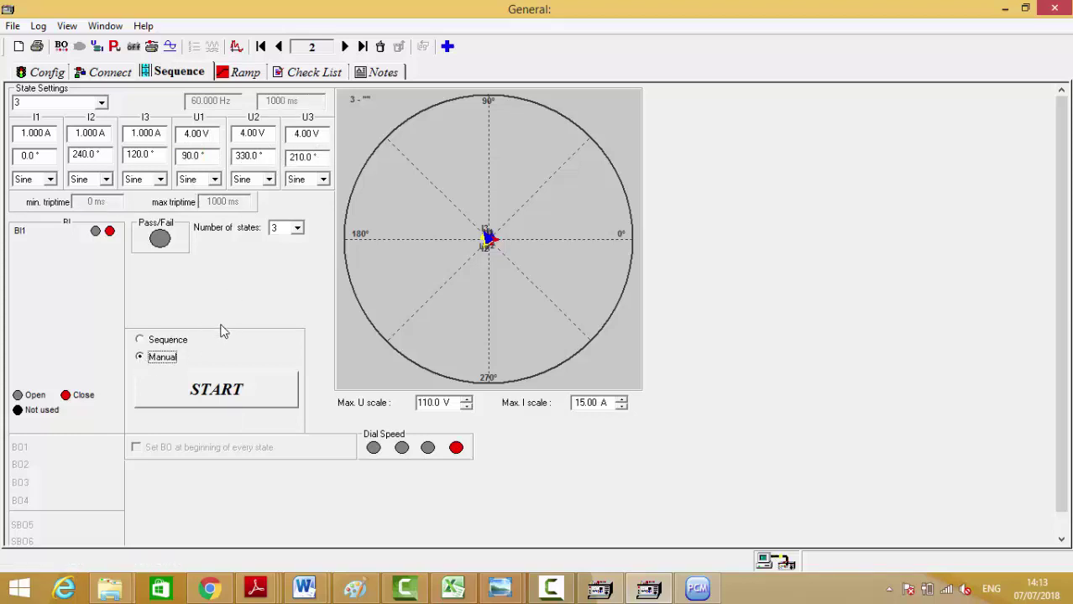
click(162, 339)
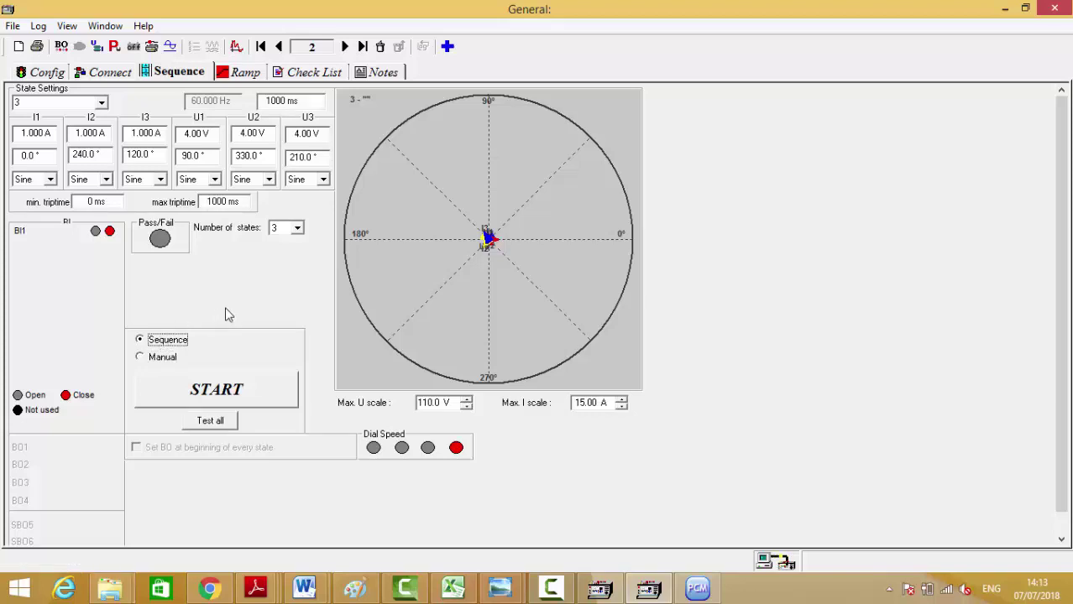
click(696, 588)
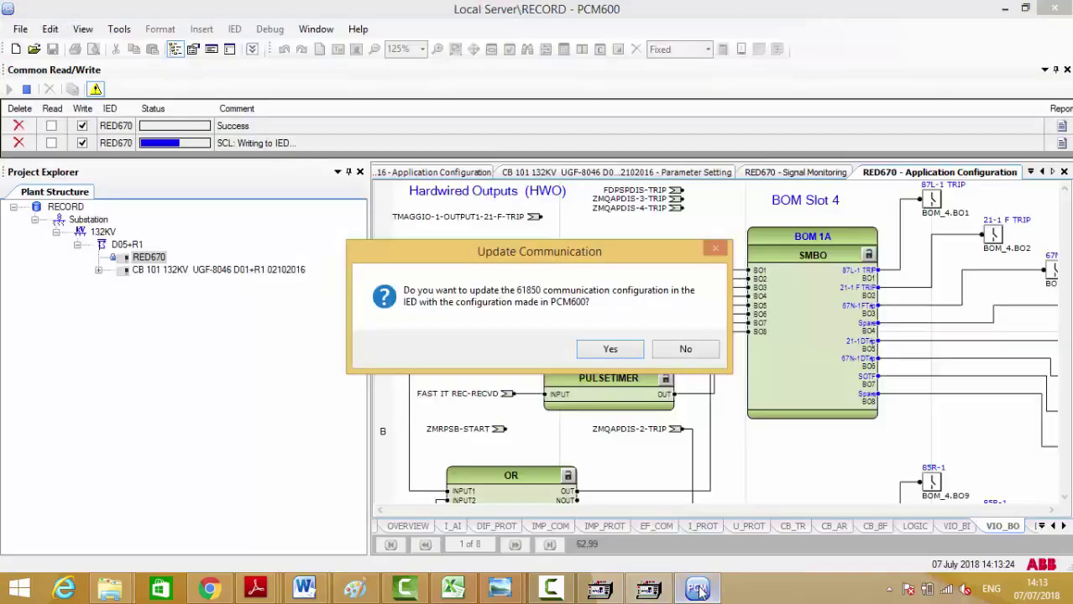
click(685, 350)
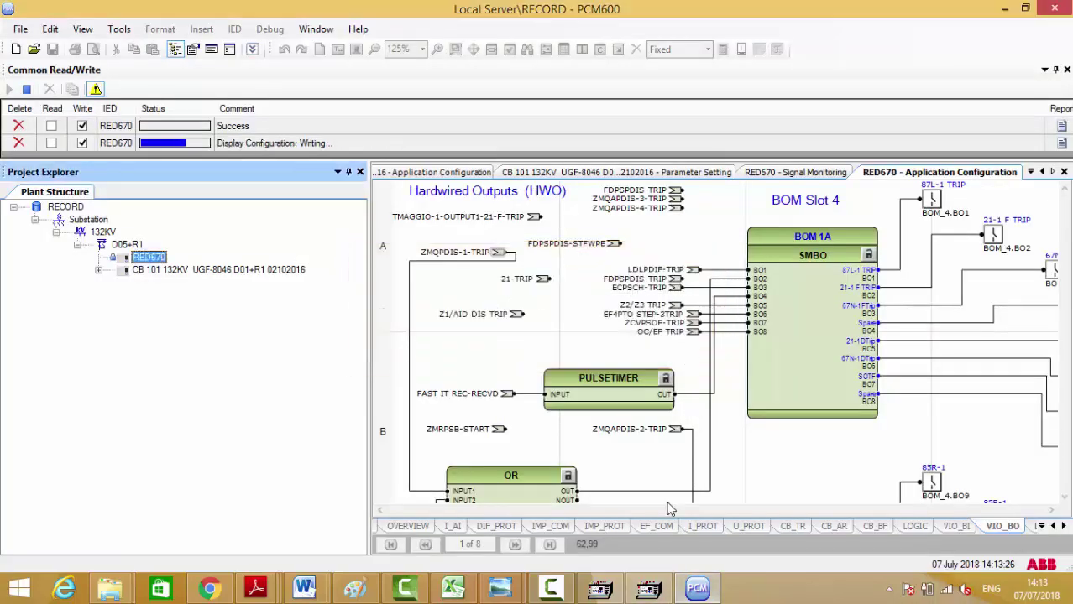
Return to the FREJA Win General sequence and review the voltages, angles and durations of states 2 and 3
click(660, 581)
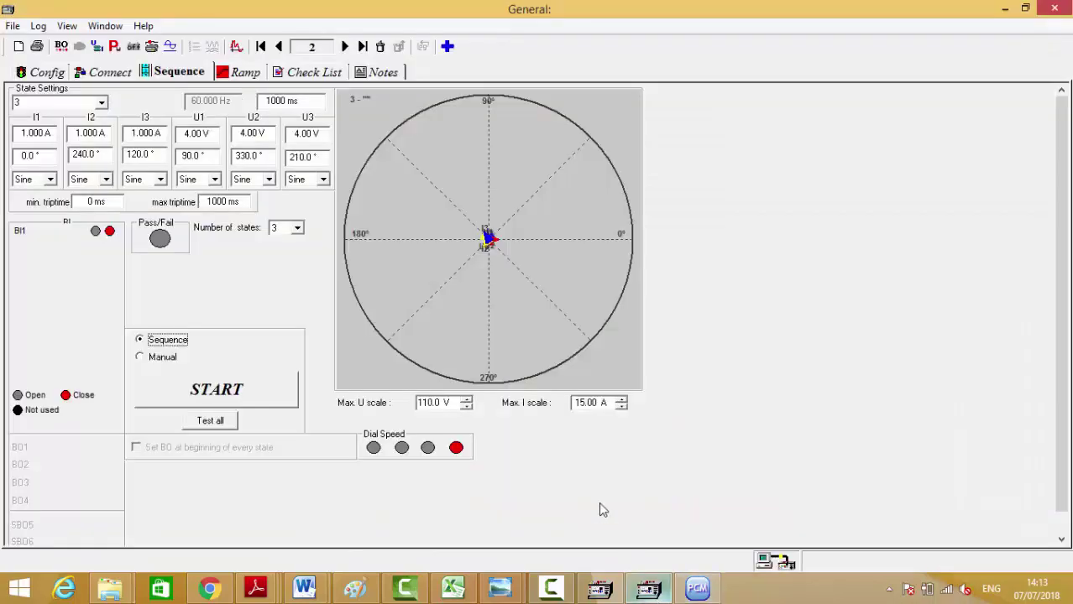
click(101, 102)
click(61, 126)
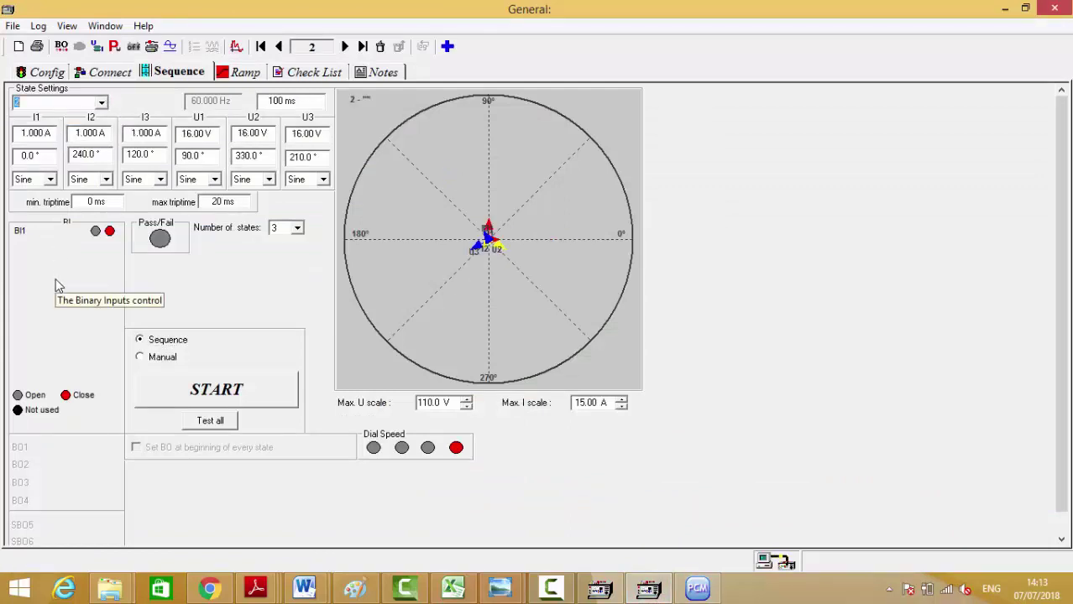
key(Down)
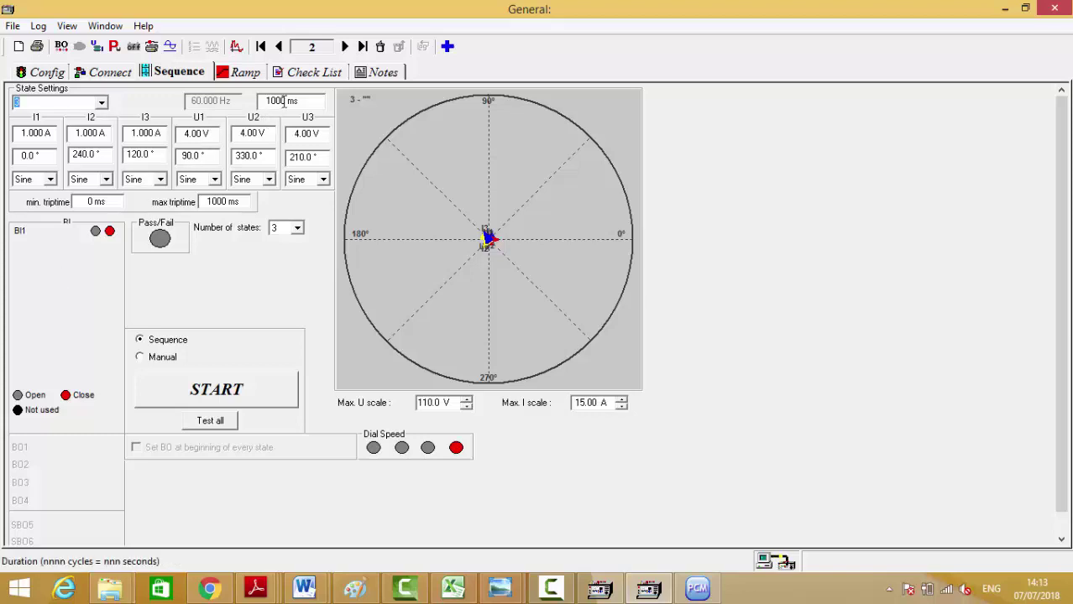
key(Tab)
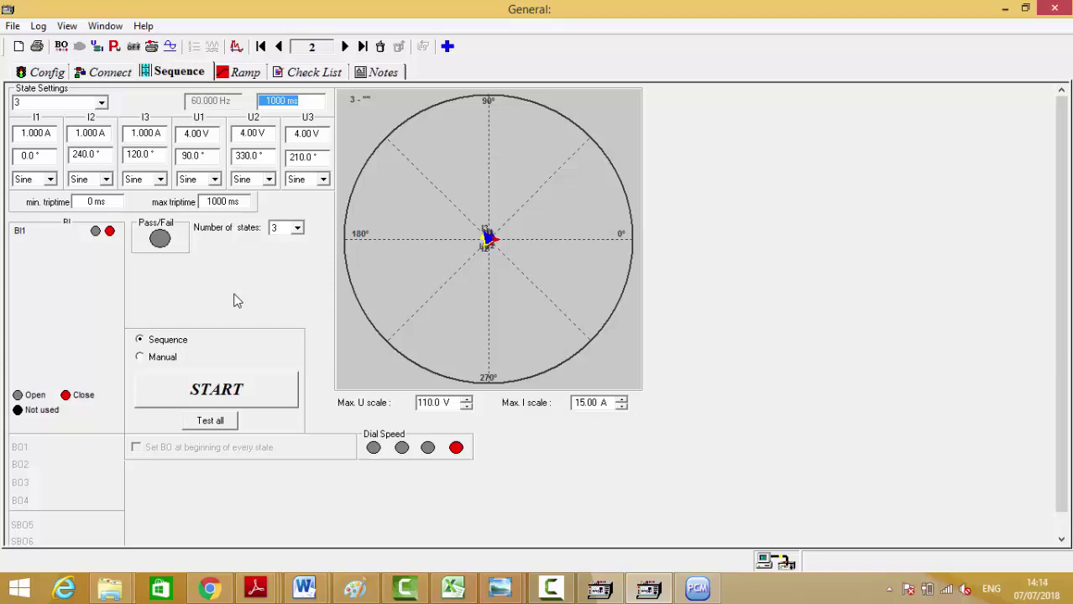
Check the relay write status in PCM600 and start the three-state sequence in FREJA Win
click(695, 593)
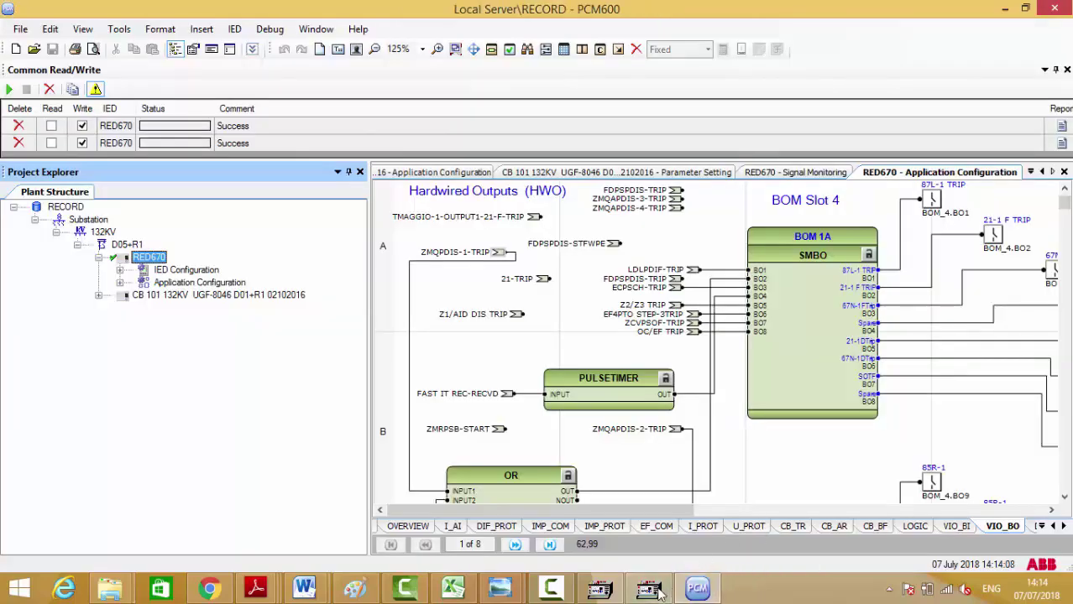
click(659, 593)
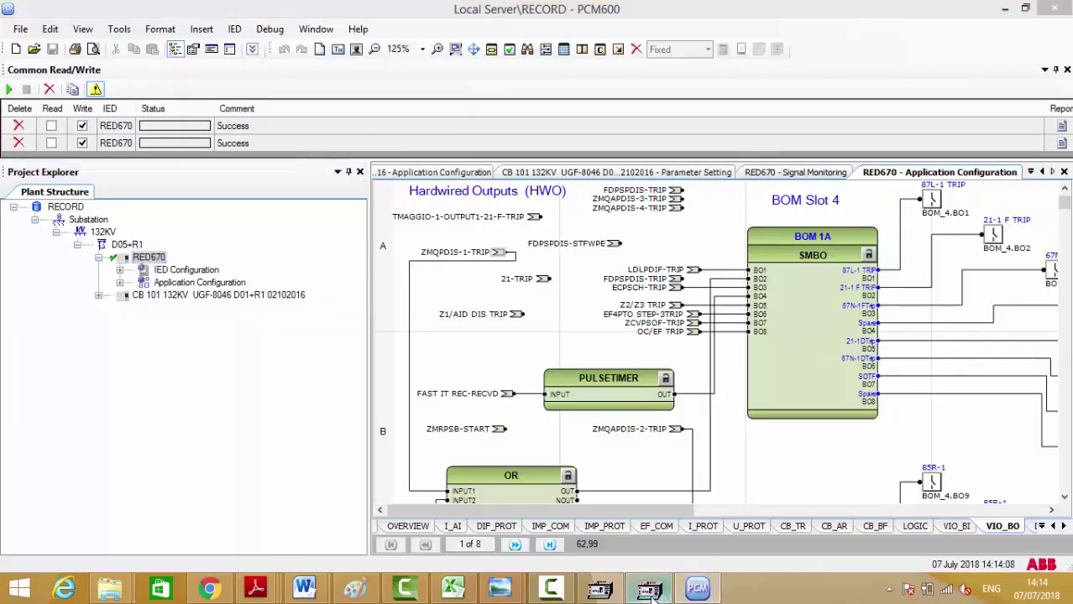
click(260, 395)
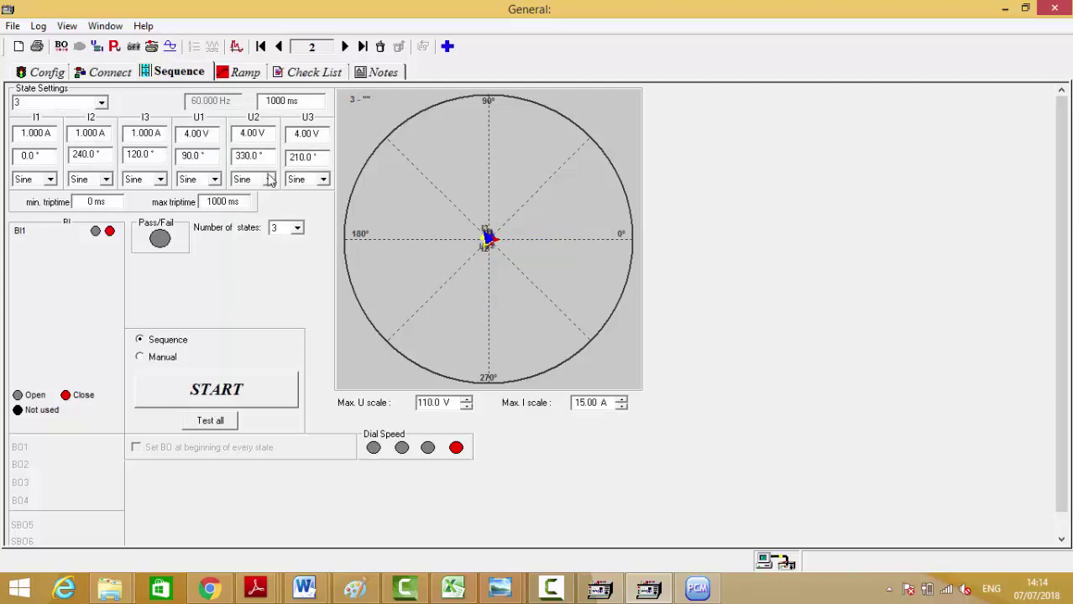
Set the duration of state 3 to 2500 ms, run the test sequence, and dismiss the advertising notification
double_click(277, 101)
text(2500)
click(240, 388)
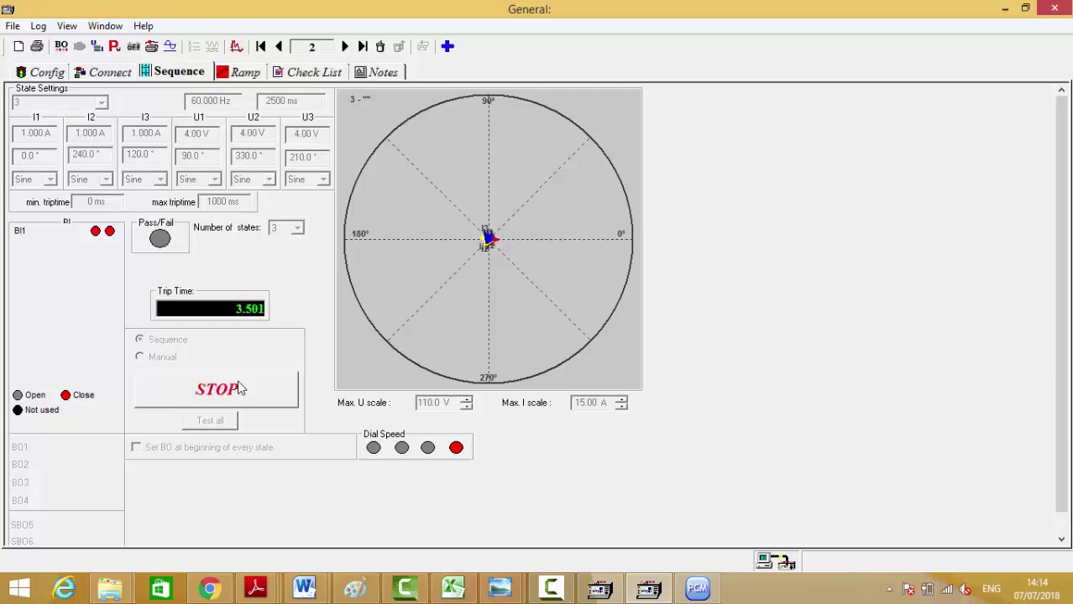
click(239, 386)
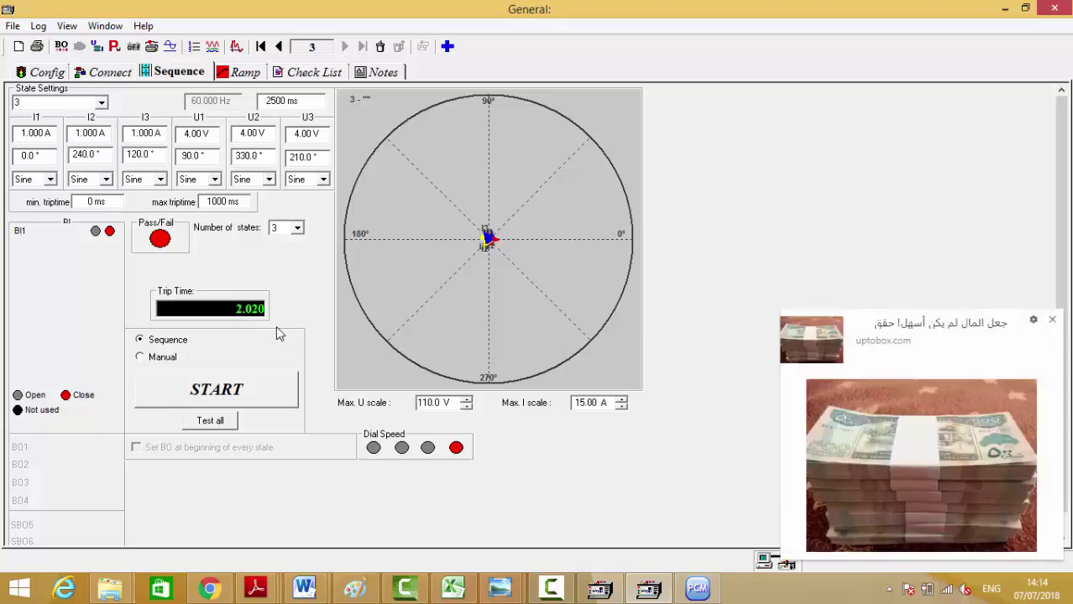
click(1049, 320)
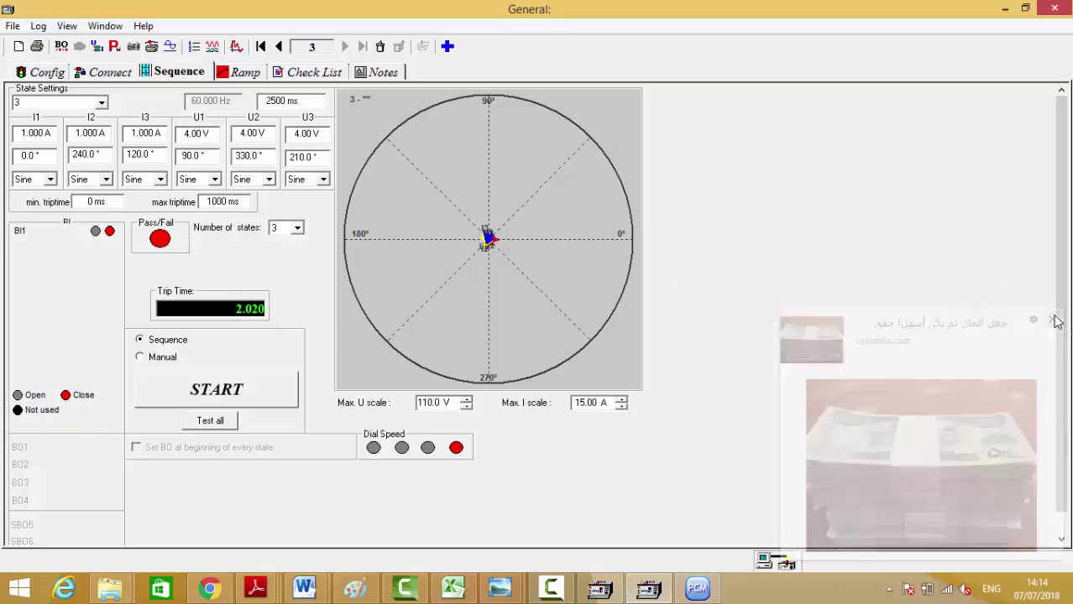
Set the duration of state 2 to 20 ms, return to state 3, and run the test sequence
click(101, 102)
click(76, 127)
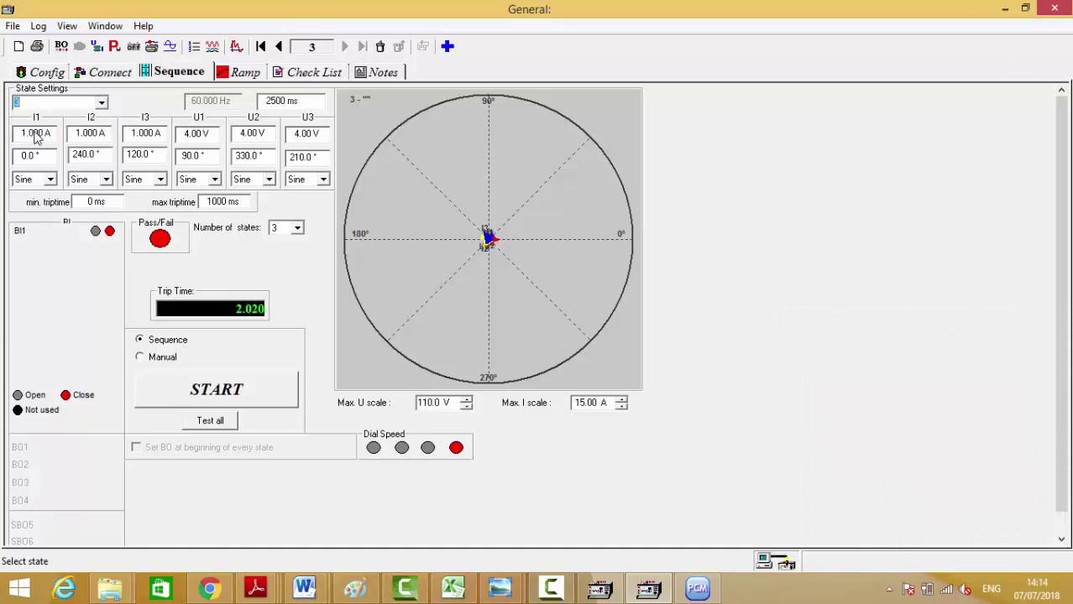
click(274, 102)
text(20)
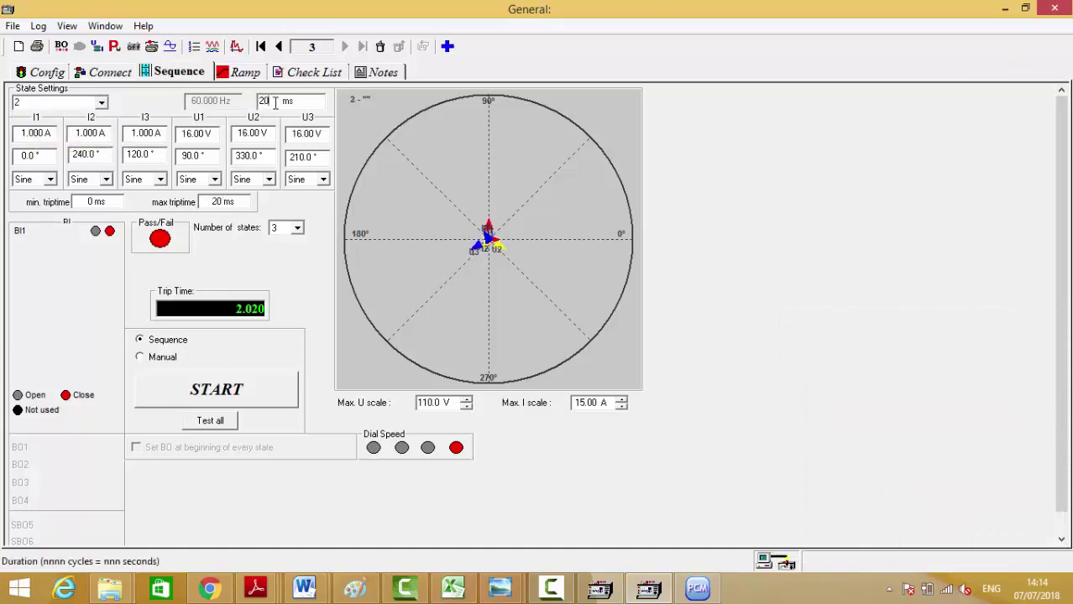
key(Tab)
click(101, 102)
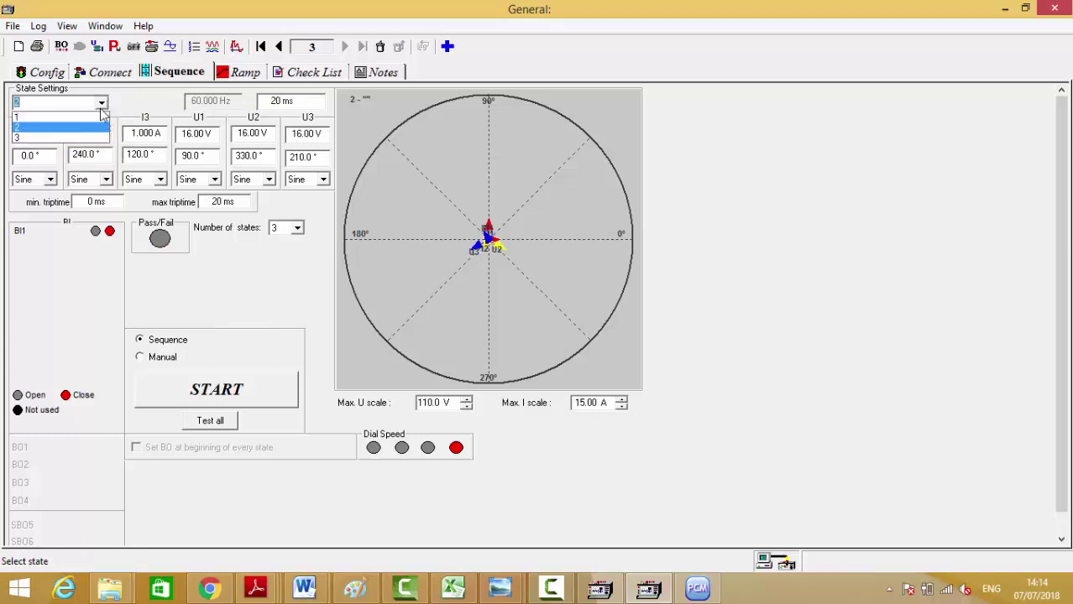
click(61, 141)
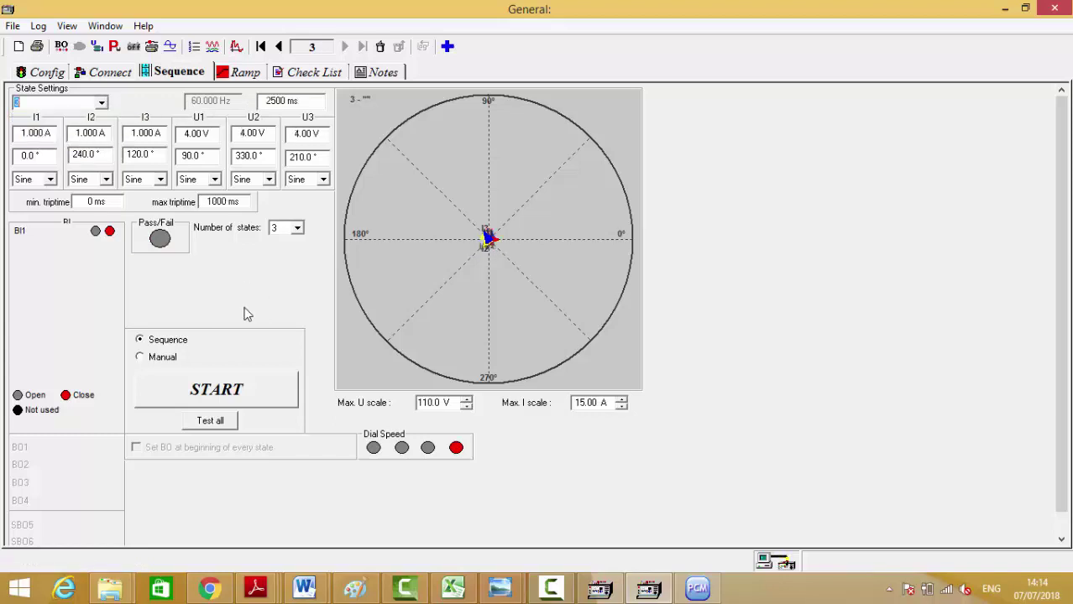
click(254, 400)
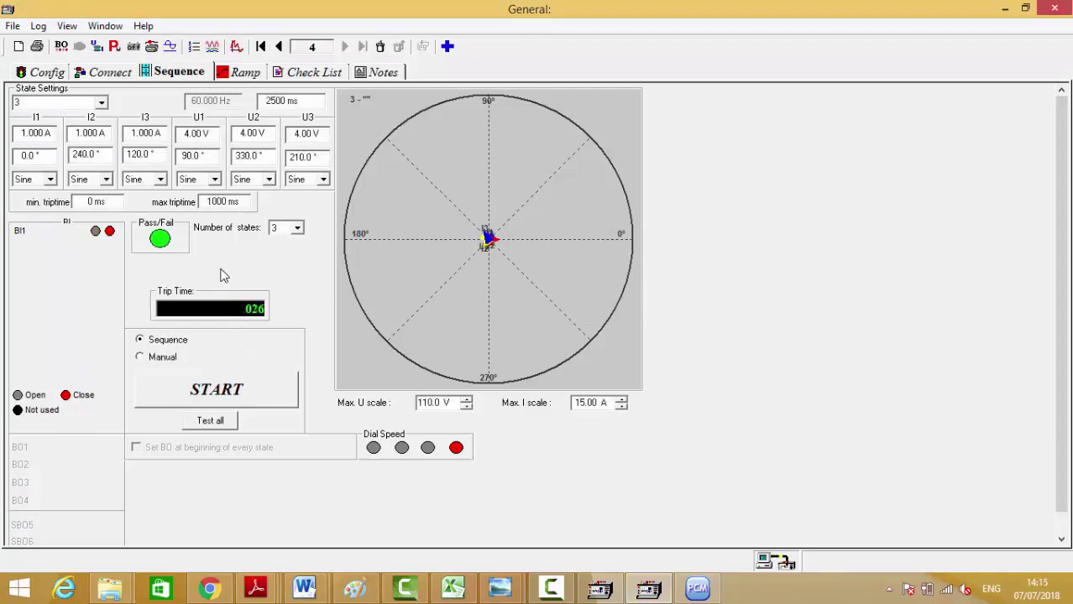
Lengthen state 2 to a duration of 60 ms and run the test sequence again
click(101, 102)
click(51, 129)
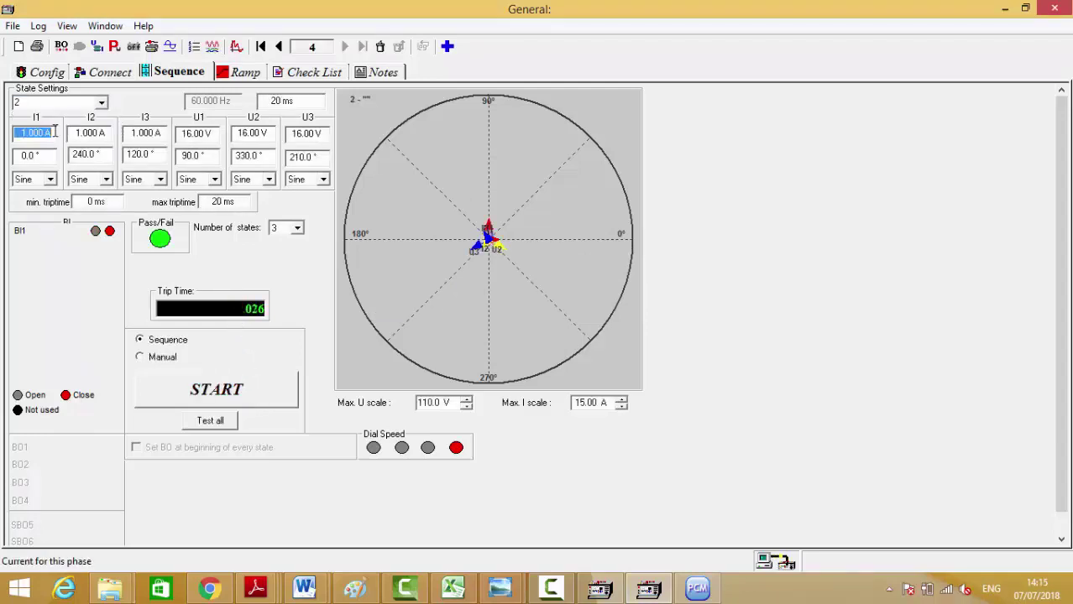
click(281, 101)
text(60)
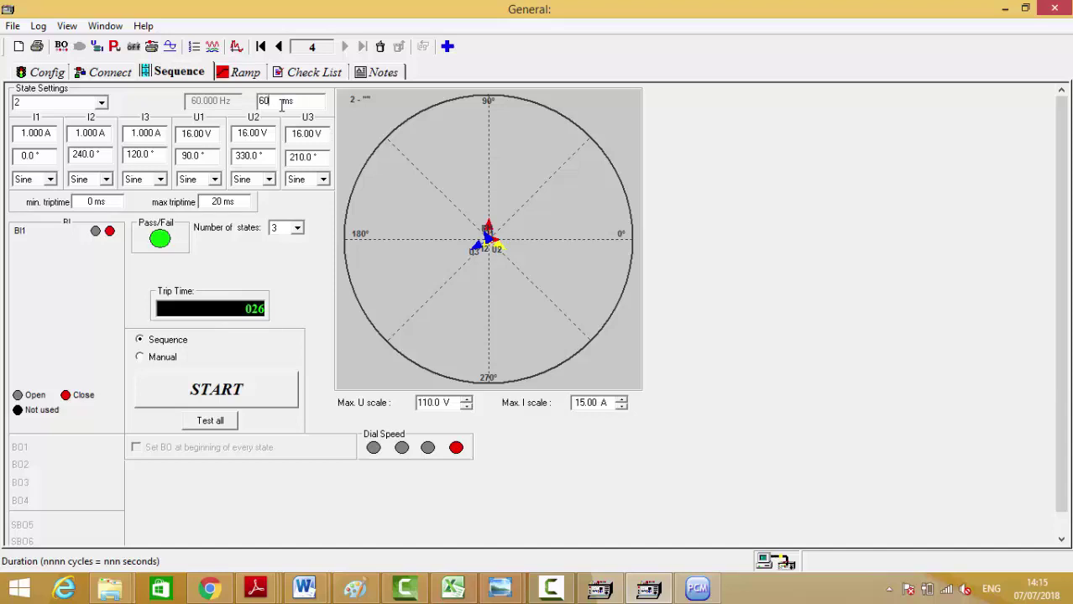
key(Return)
click(101, 103)
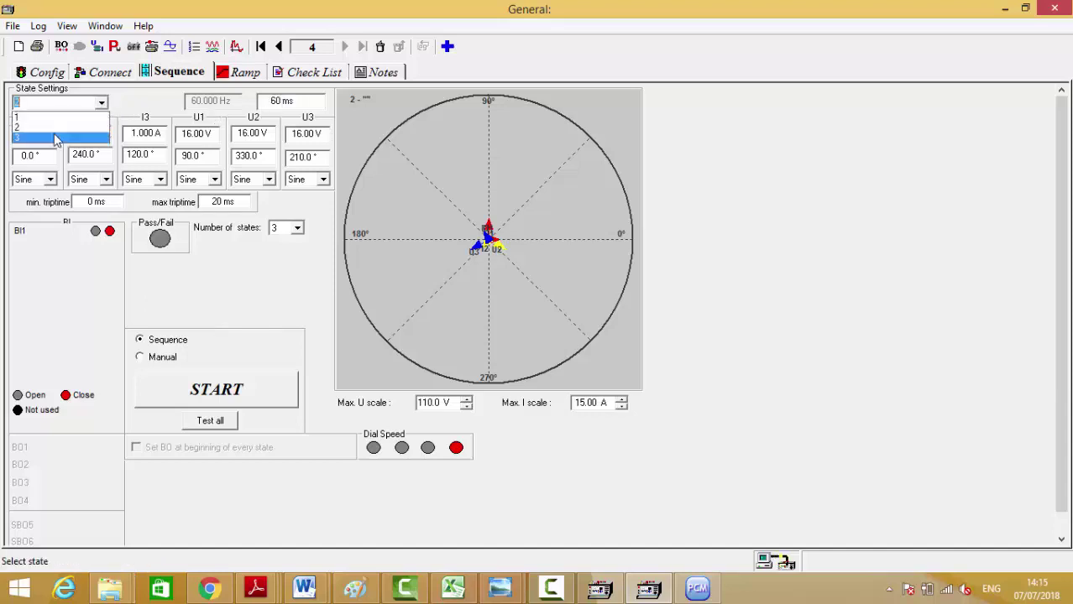
click(51, 120)
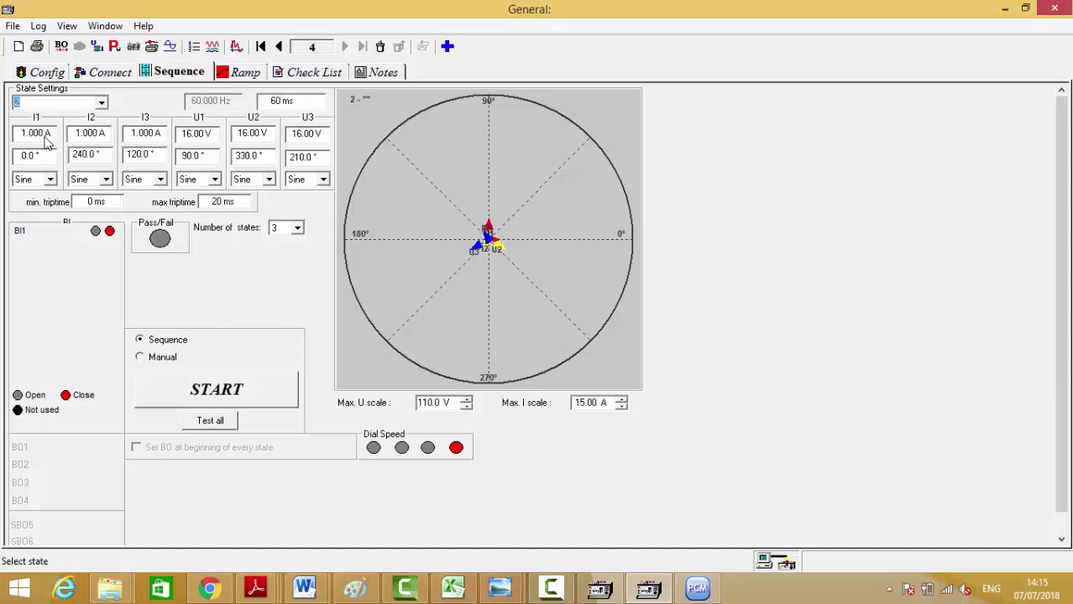
click(248, 386)
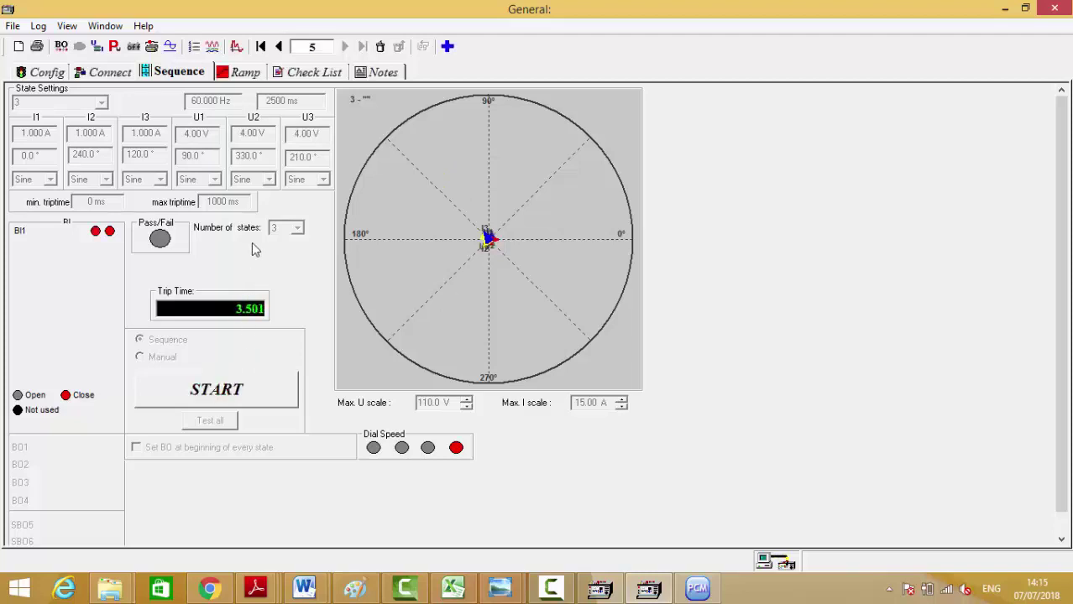
Set the duration of state 3 to 2000 ms and run the test sequence
click(278, 104)
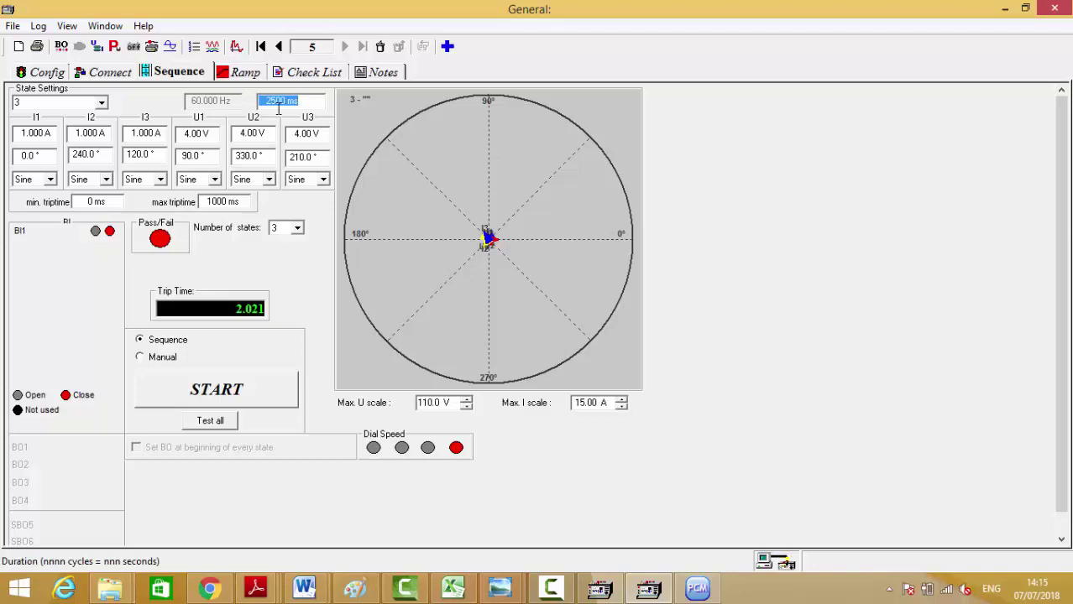
text(2050)
key(BackSpace)
key(BackSpace)
key(BackSpace)
text(000)
click(251, 392)
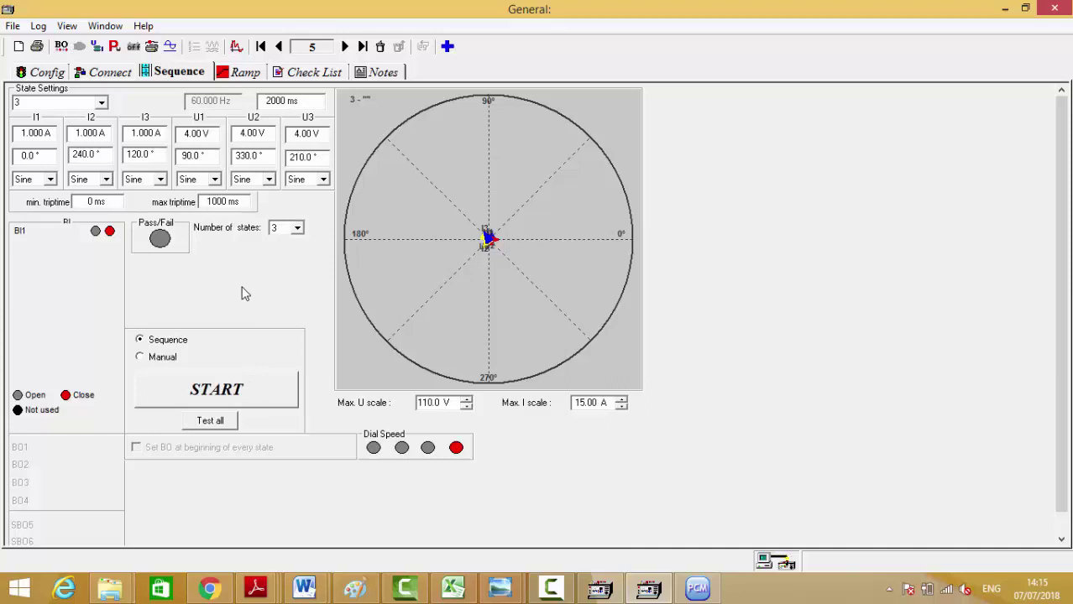
Raise the duration of state 3 to 2060 ms and rerun the test sequence
double_click(280, 99)
text(2060)
click(247, 388)
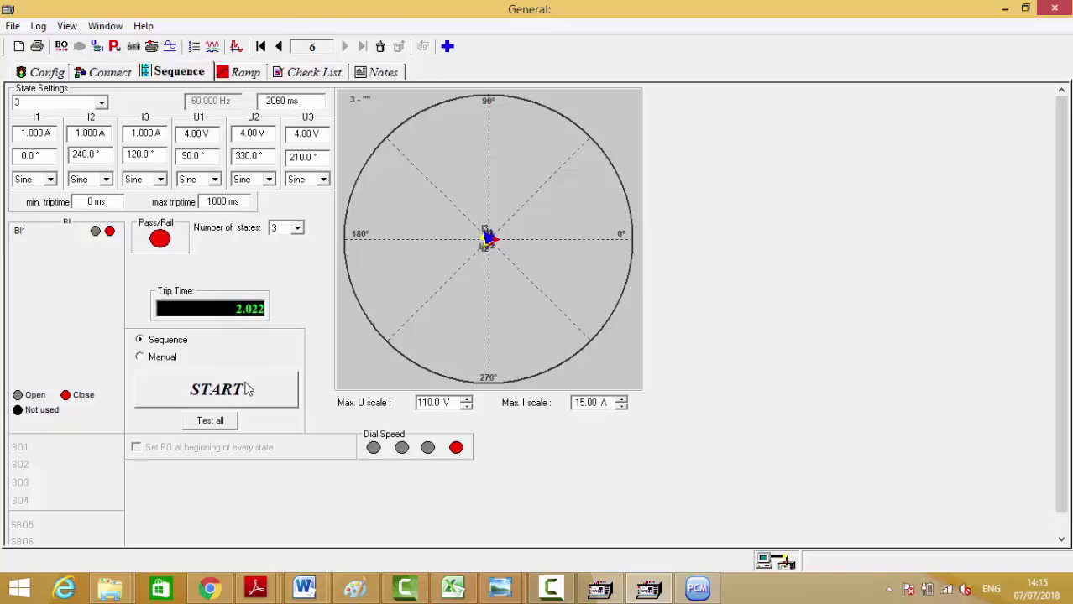
Set the maximum trip time of state 3 to 2000 ms
double_click(223, 202)
text(3000)
key(BackSpace)
key(BackSpace)
key(BackSpace)
key(BackSpace)
text(2000)
key(Tab)
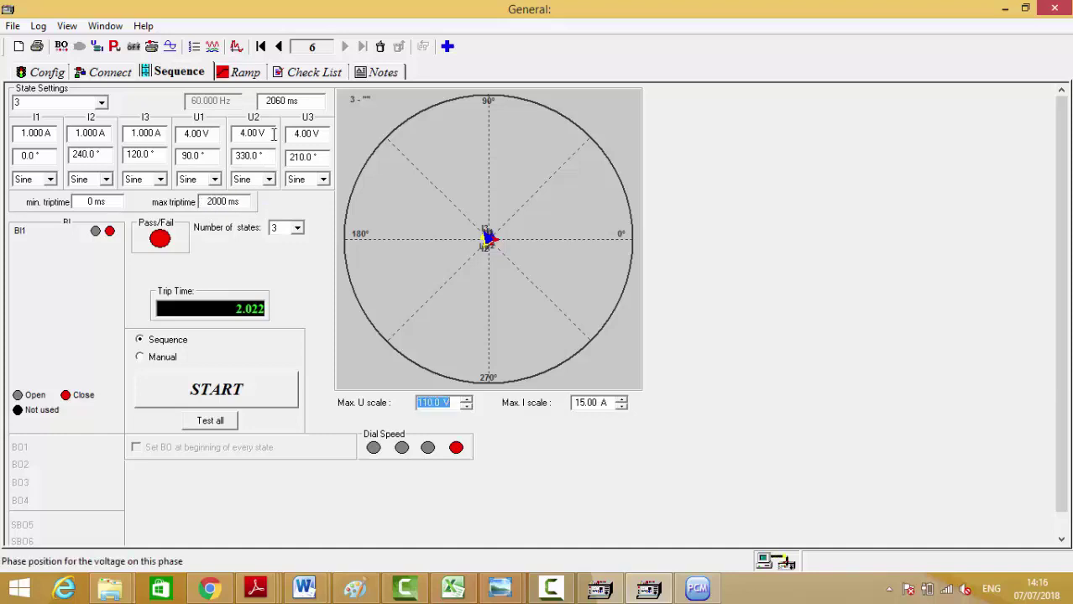
Select state 2, set its duration to 40 ms, and run the test sequence
double_click(283, 101)
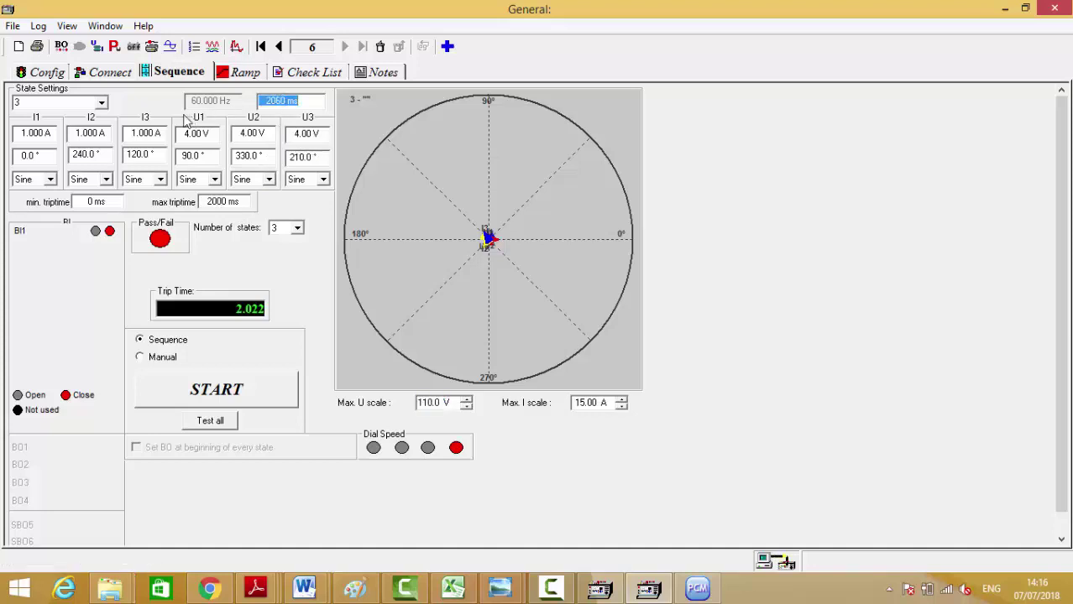
click(105, 105)
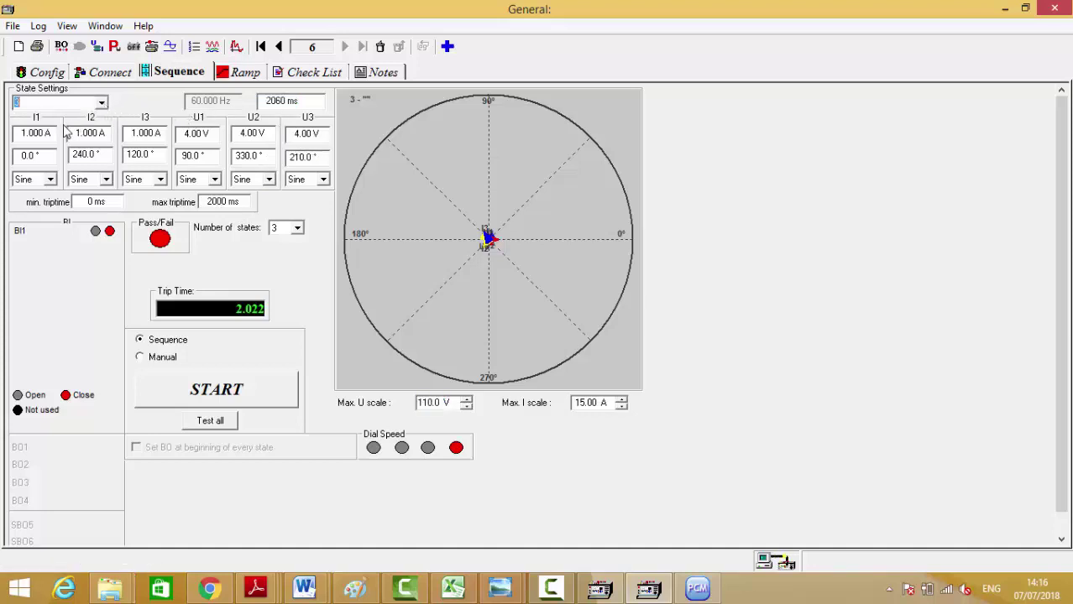
click(100, 107)
click(44, 128)
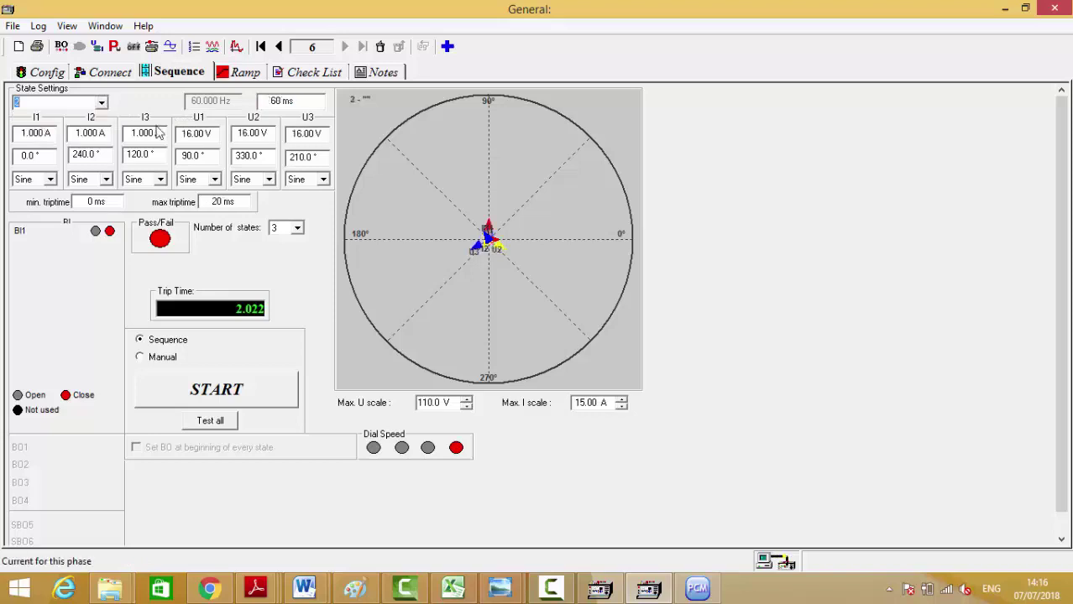
double_click(275, 101)
text(40)
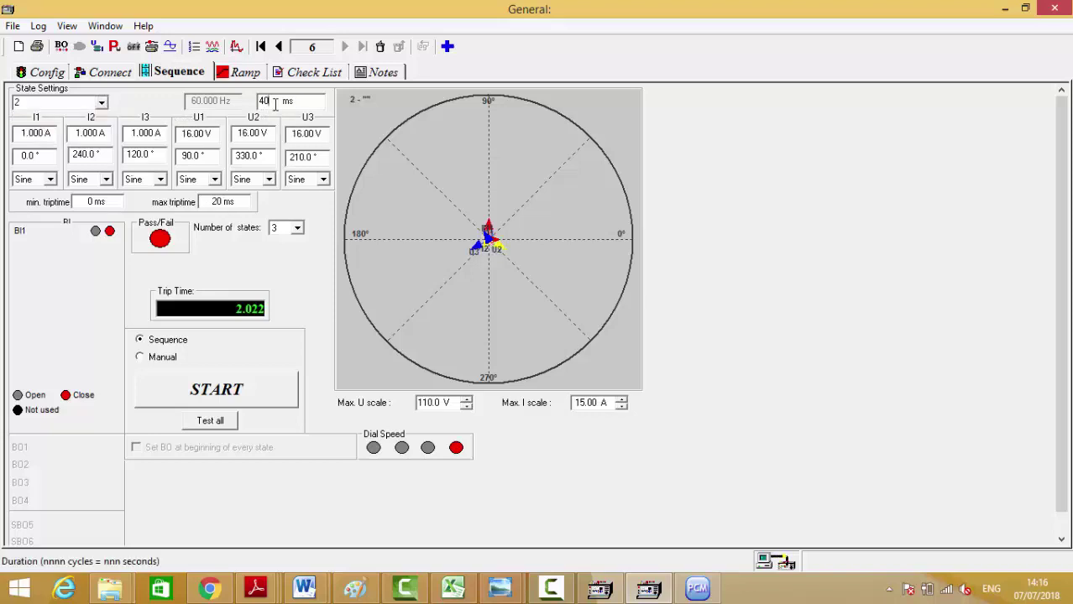
click(256, 395)
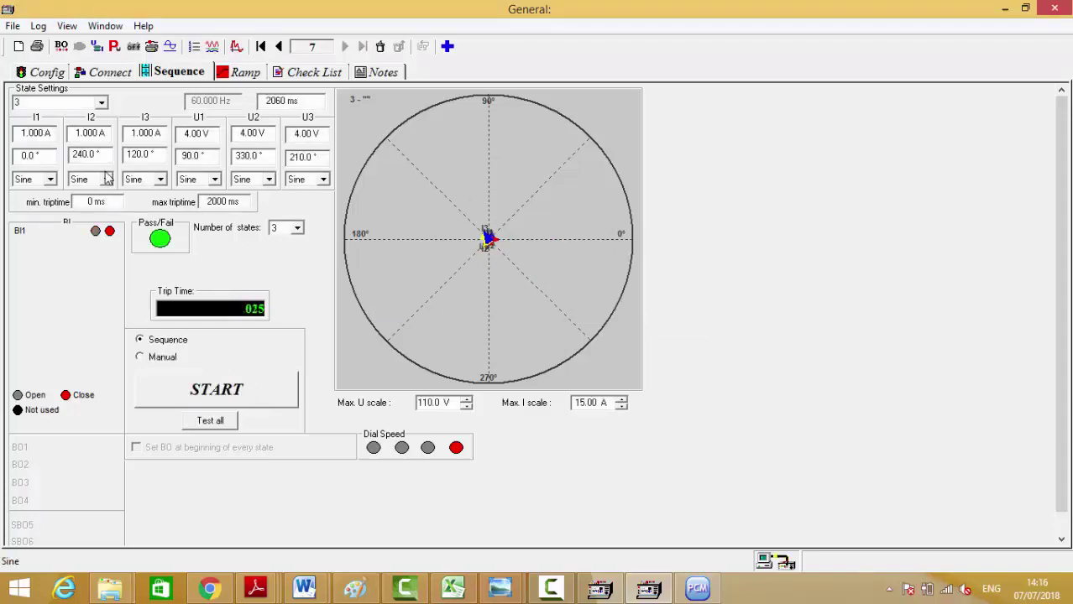
Restore the duration of state 2 to 60 ms and run the test sequence once more
click(94, 103)
click(102, 102)
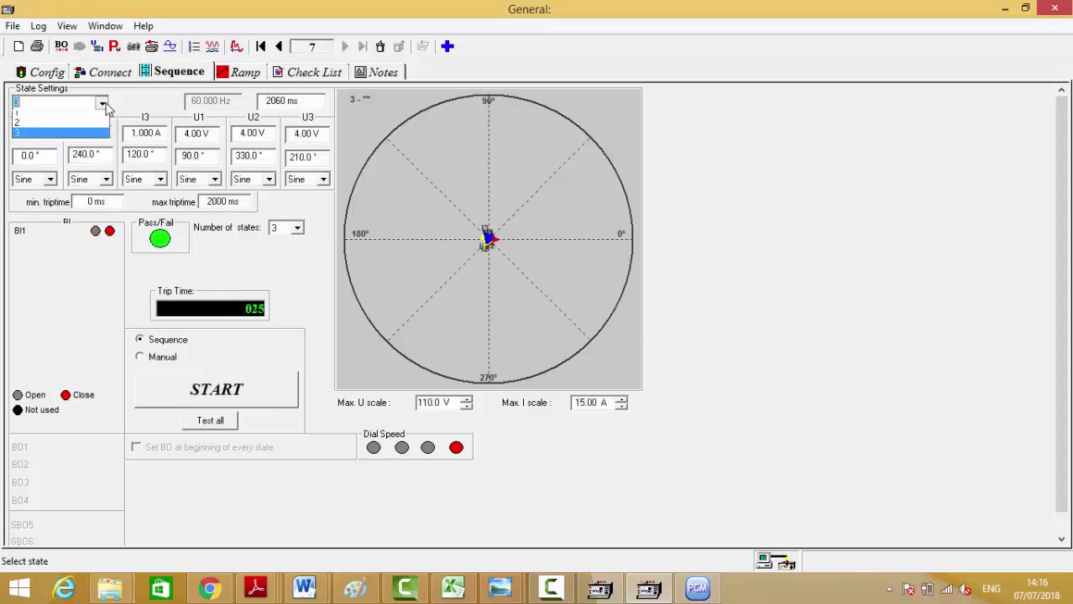
click(66, 128)
double_click(284, 104)
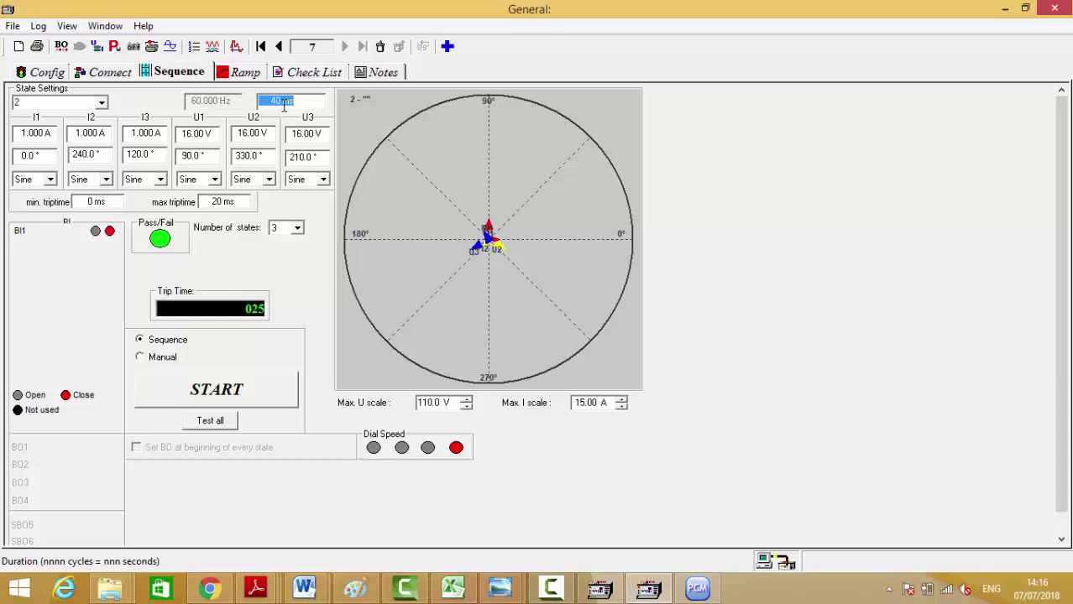
text(60)
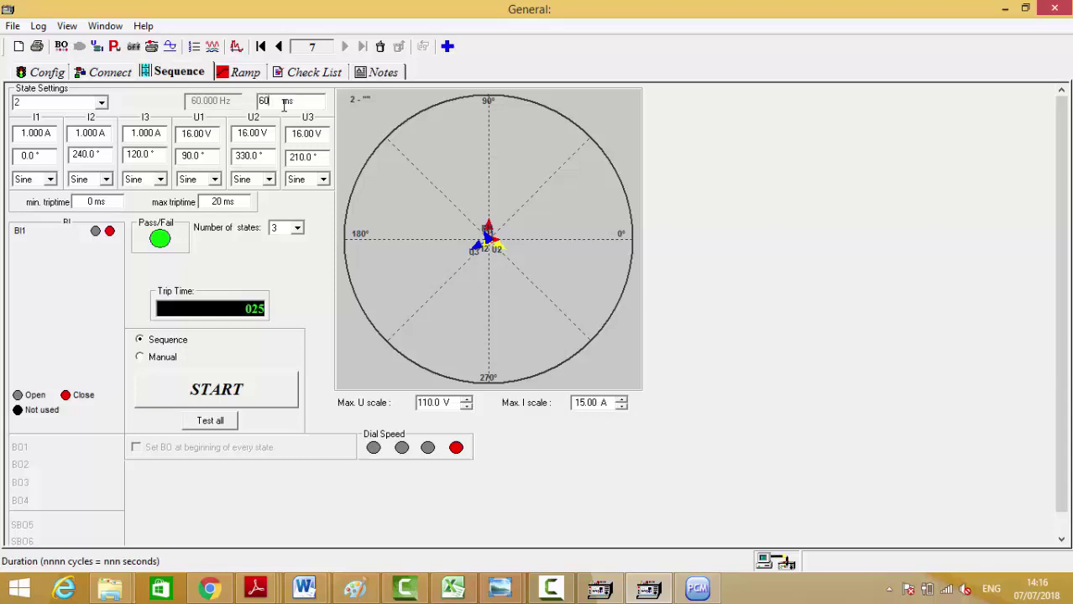
click(256, 400)
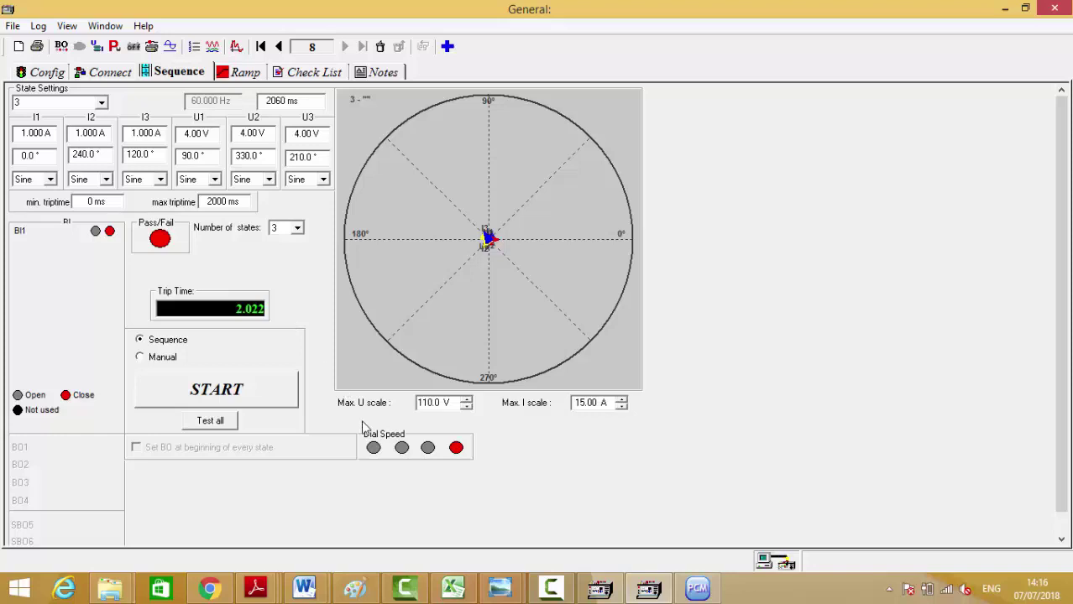
click(551, 597)
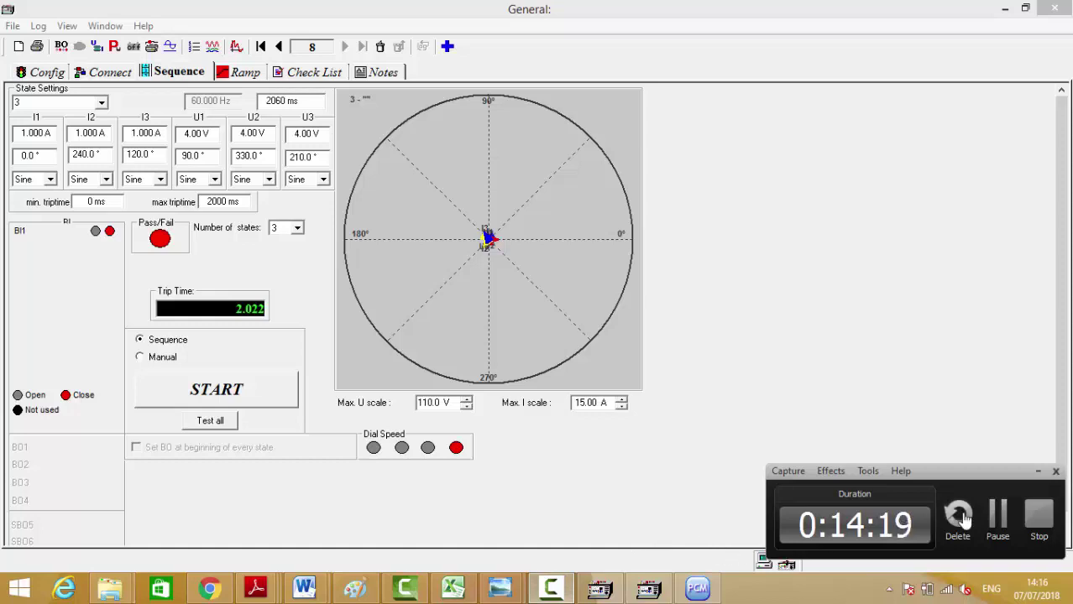
click(997, 520)
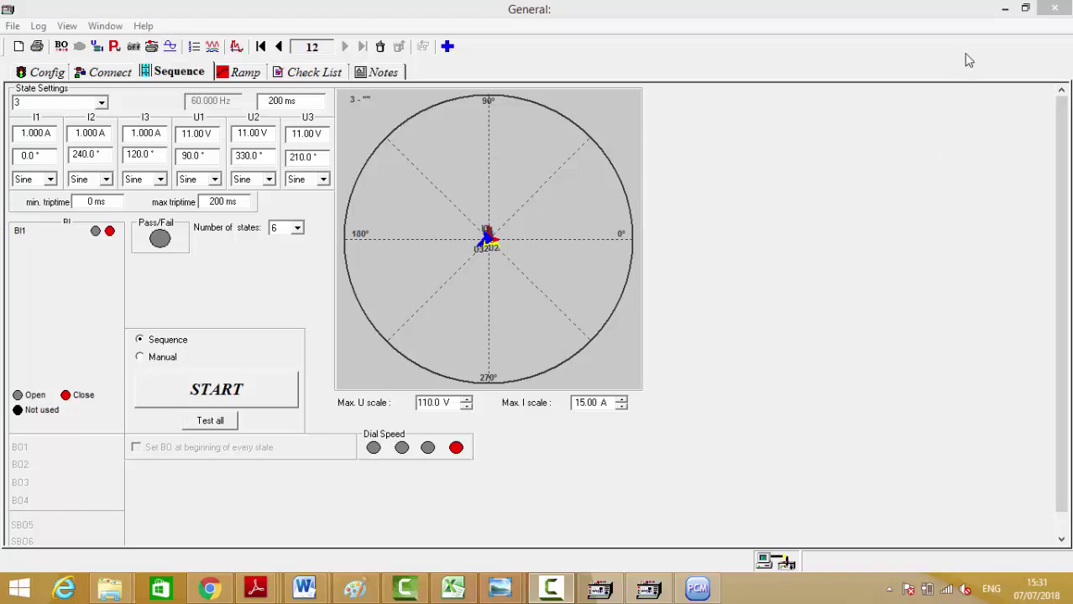
Switch to the RED670 technical reference manual in Adobe Reader and review the tP1, tP2 and tW timer description and Figure 187
click(1004, 8)
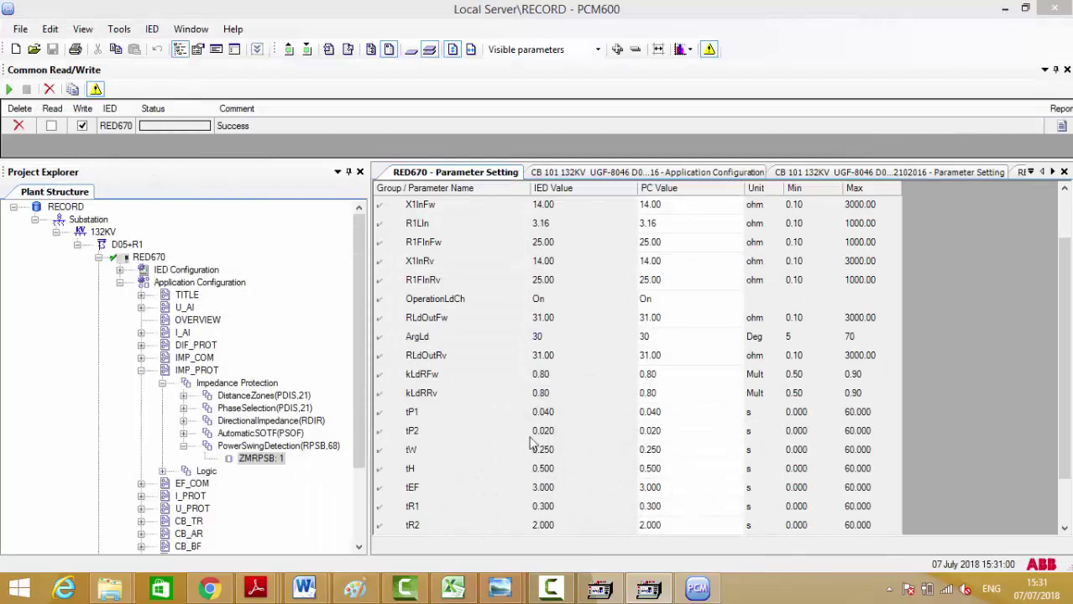
mouse_move(258, 584)
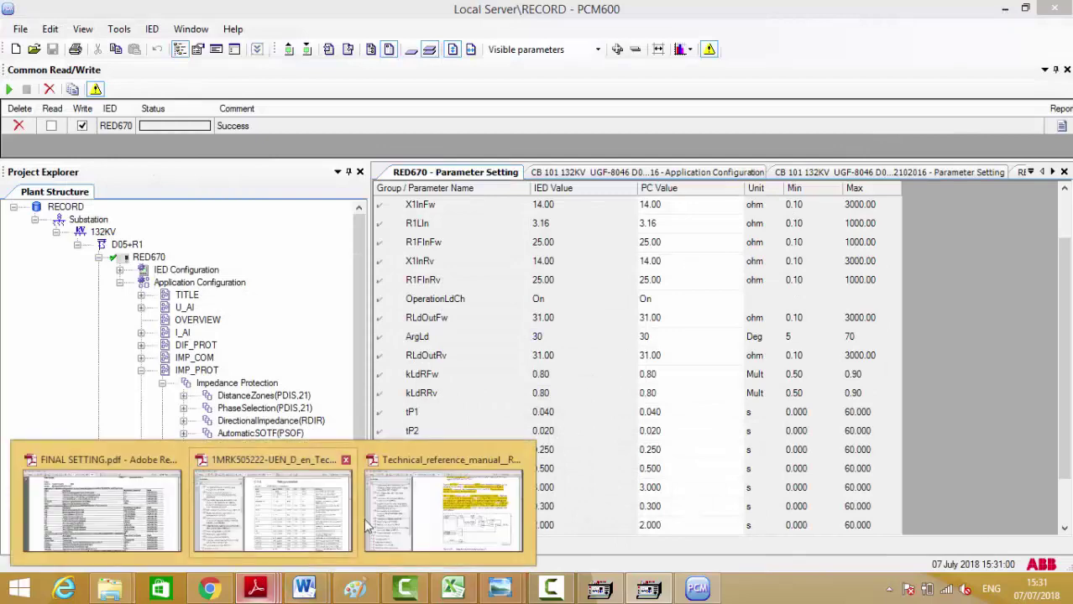
click(411, 522)
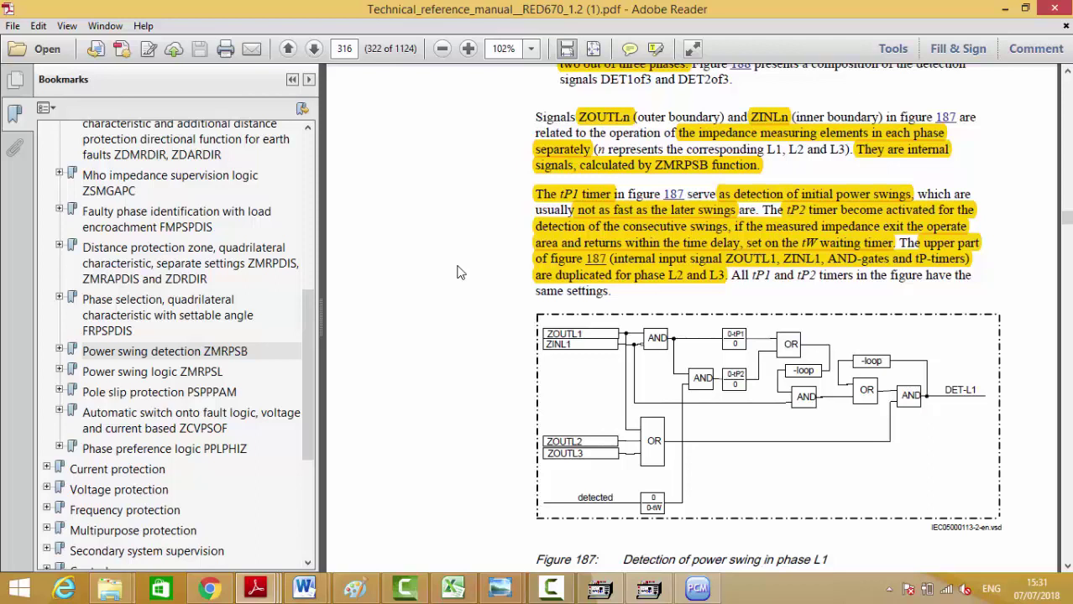
scroll(460, 273, down, 1)
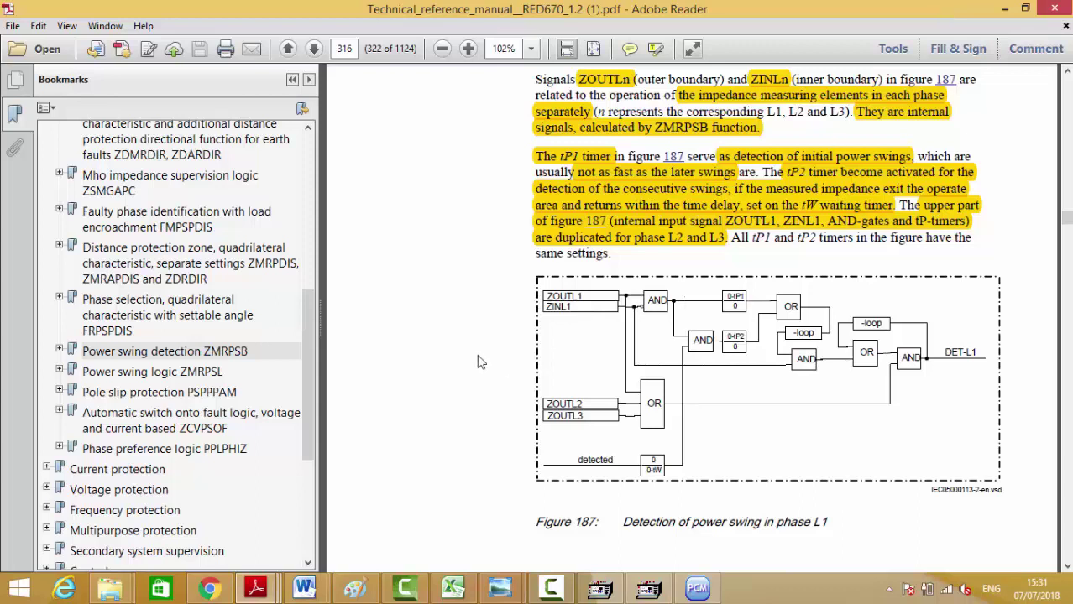
scroll(480, 361, down, 1)
scroll(480, 361, down, 1)
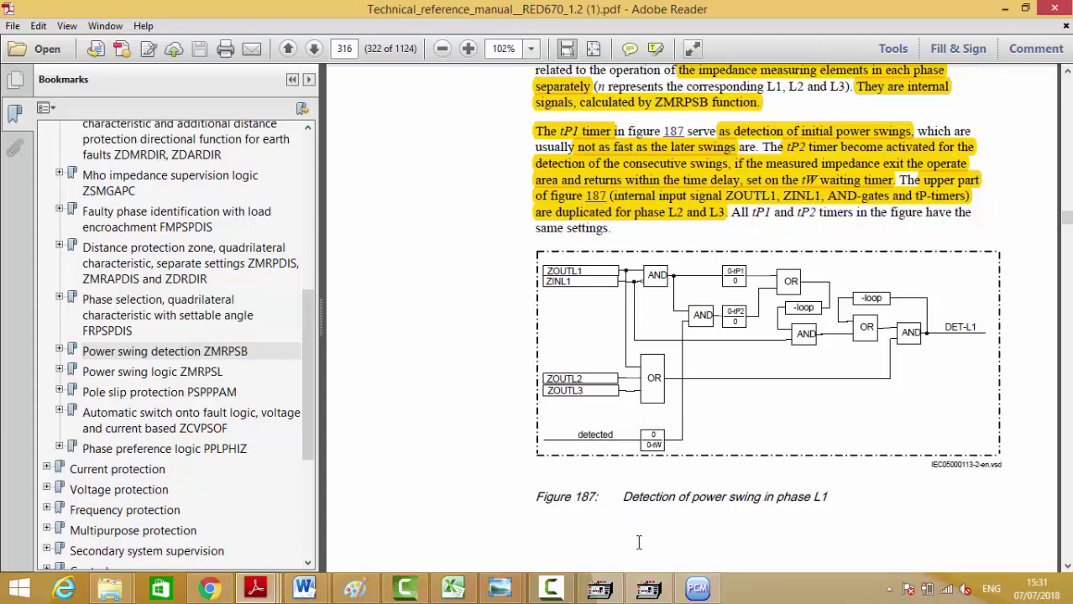
Switch to the test sequence window set up with six states and check the available number of states
click(647, 590)
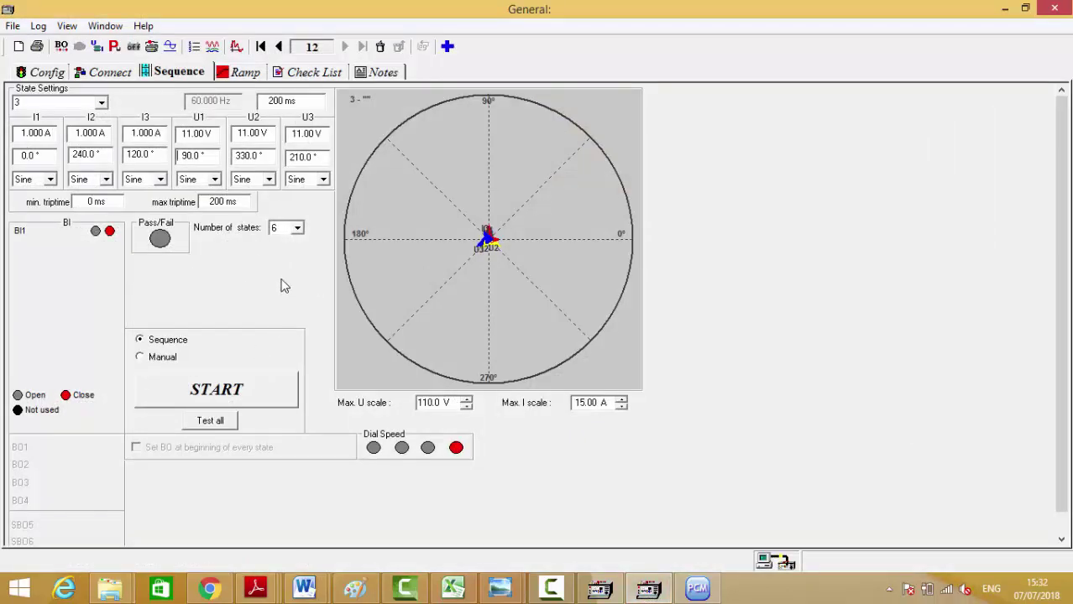
click(296, 231)
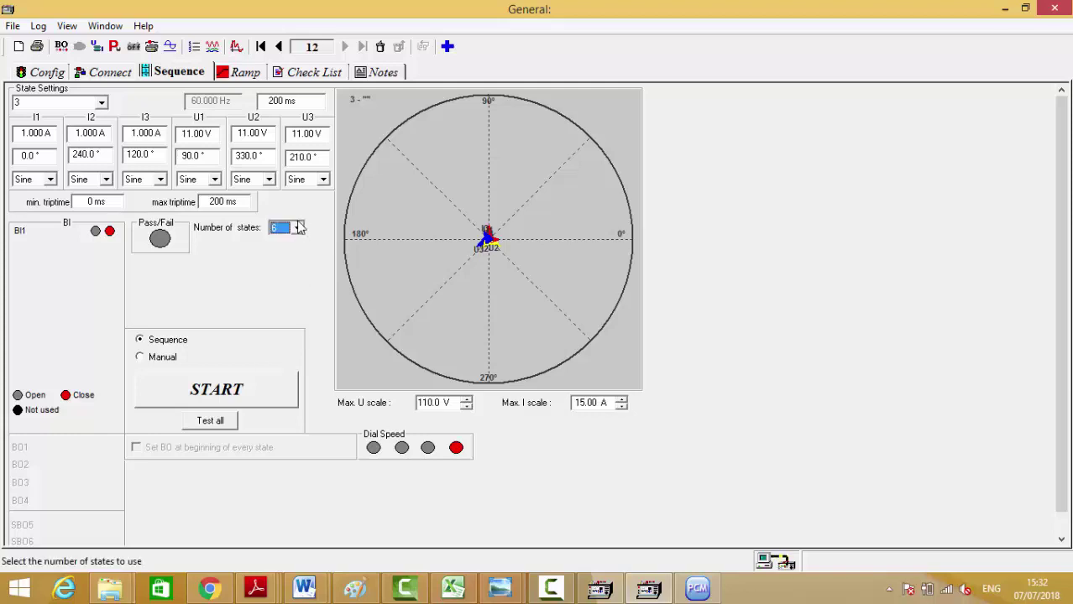
click(298, 242)
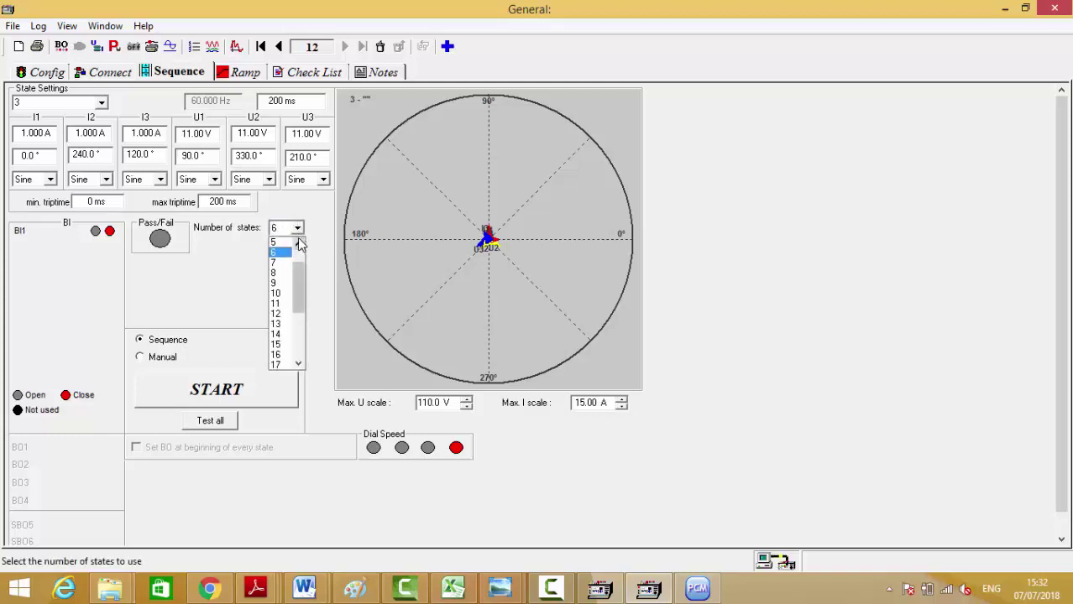
click(298, 243)
click(297, 243)
click(283, 232)
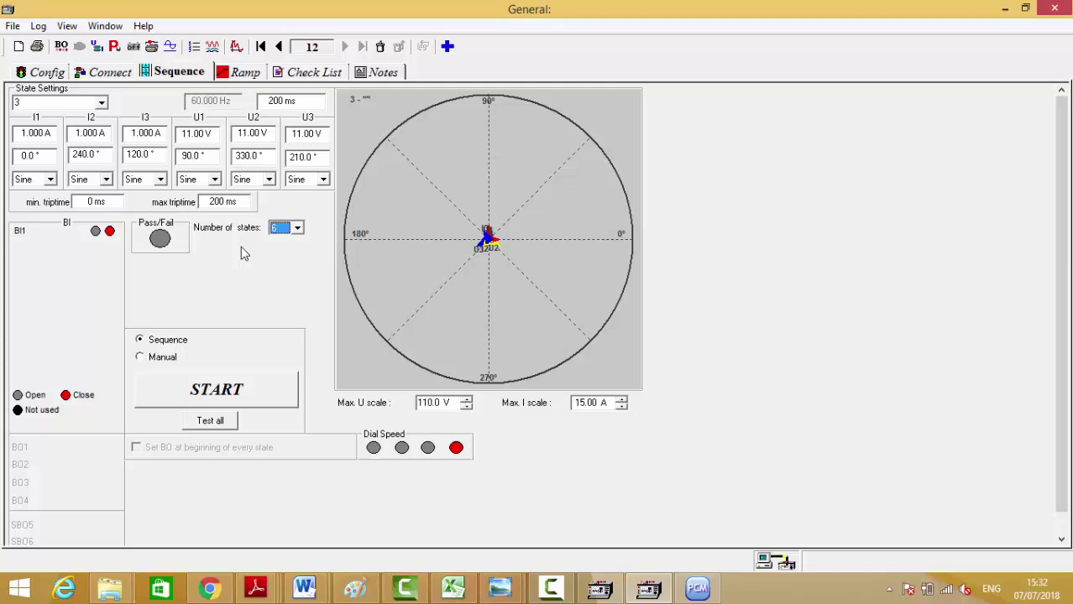
Review the voltages, phase angles and durations of states 1, 2 and 3 in turn
click(101, 102)
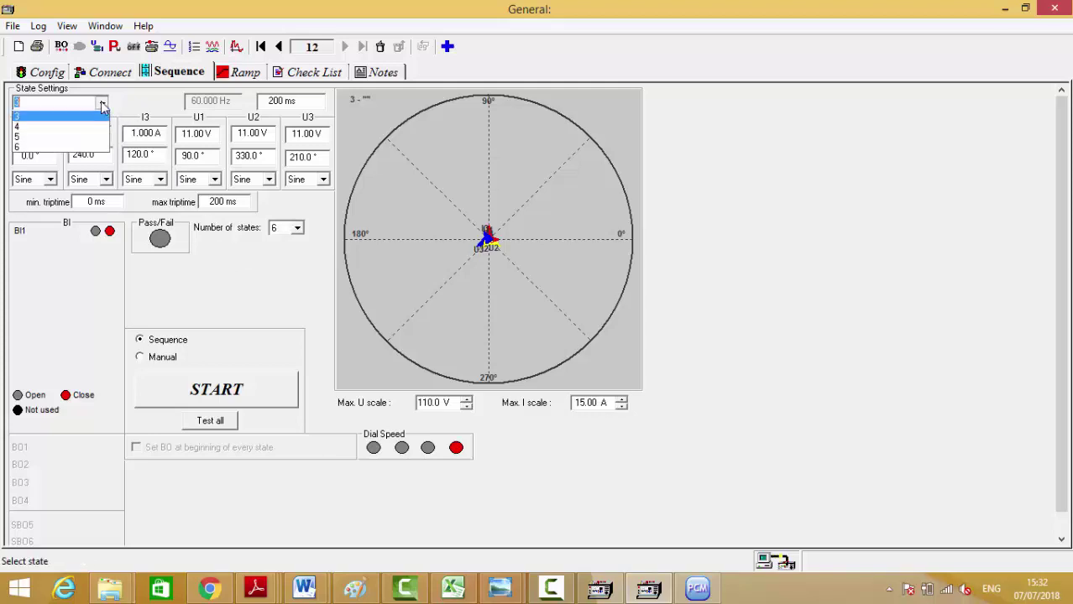
scroll(102, 105, up, 2)
click(48, 116)
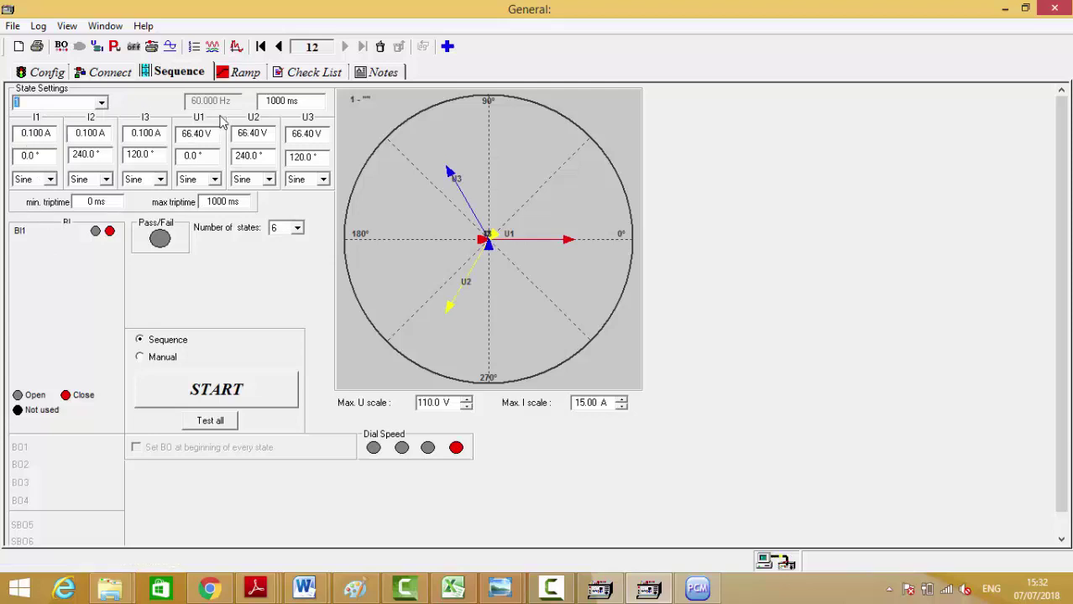
key(Down)
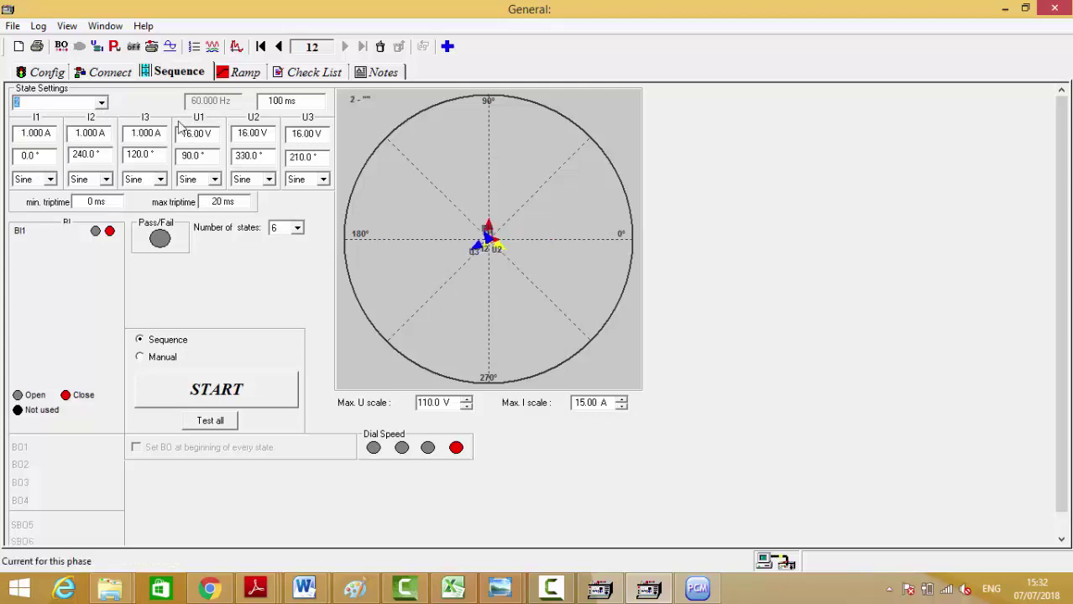
click(195, 156)
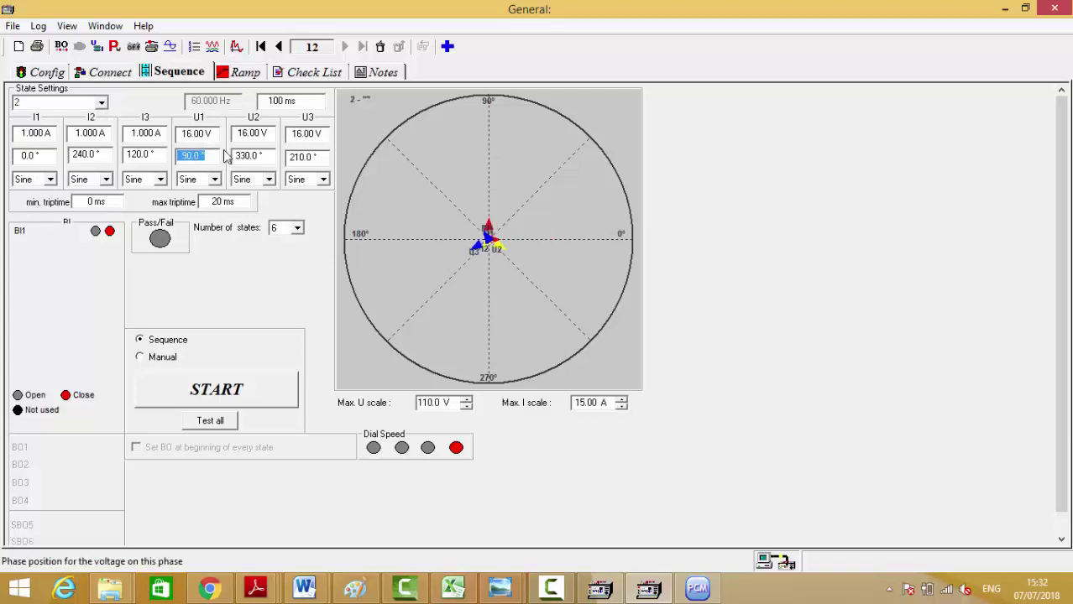
click(278, 102)
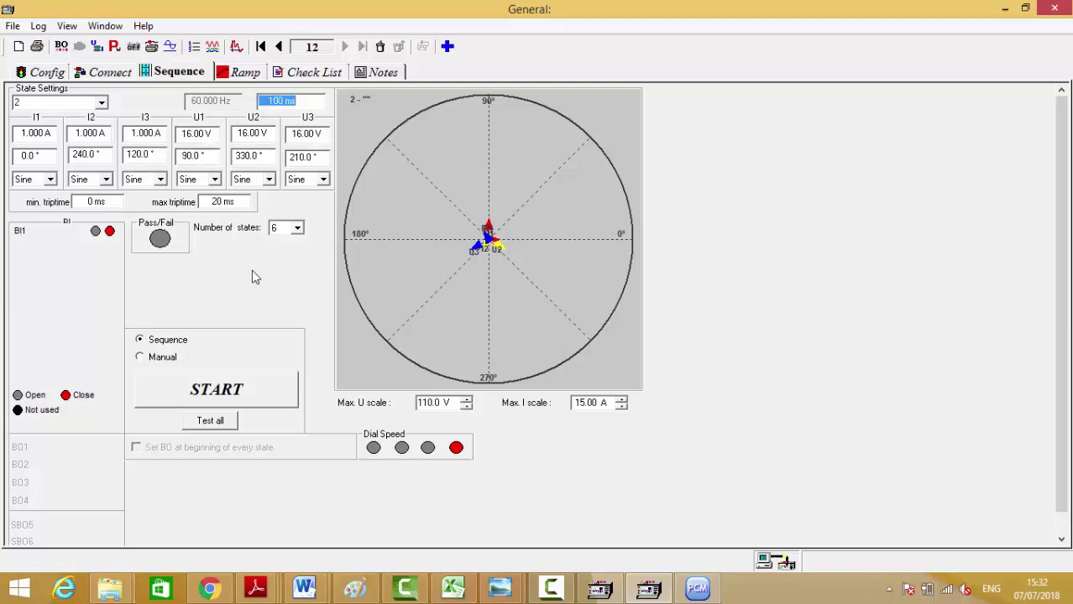
click(101, 102)
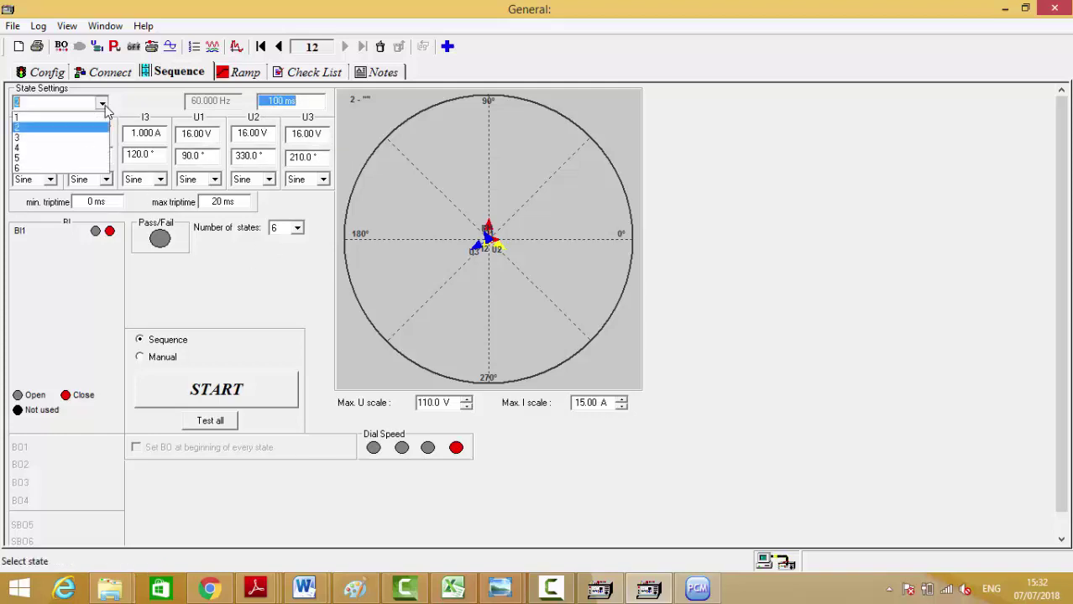
click(48, 139)
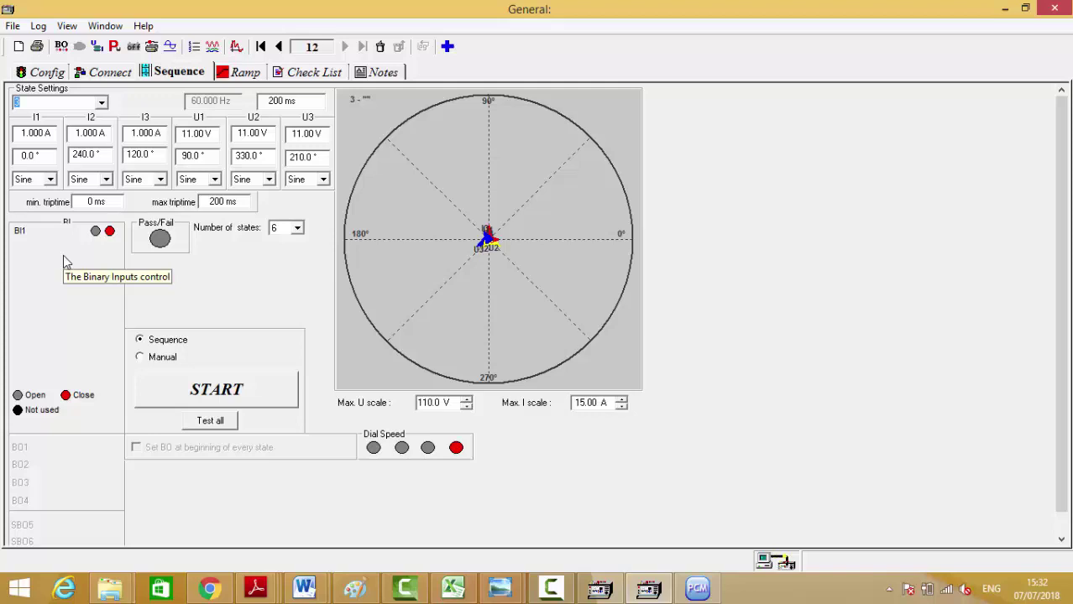
click(194, 139)
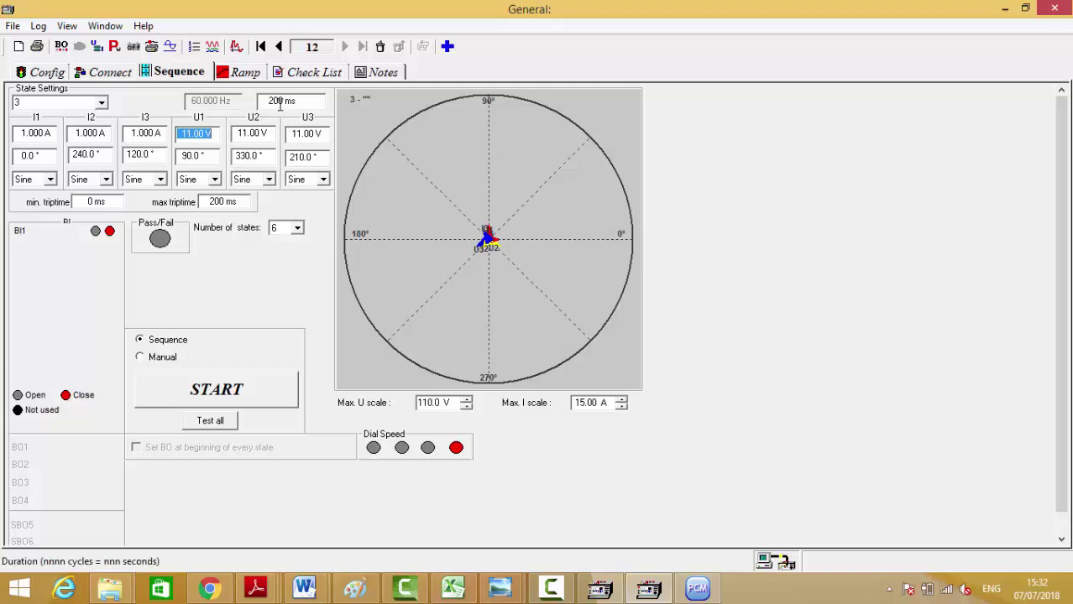
key(Tab)
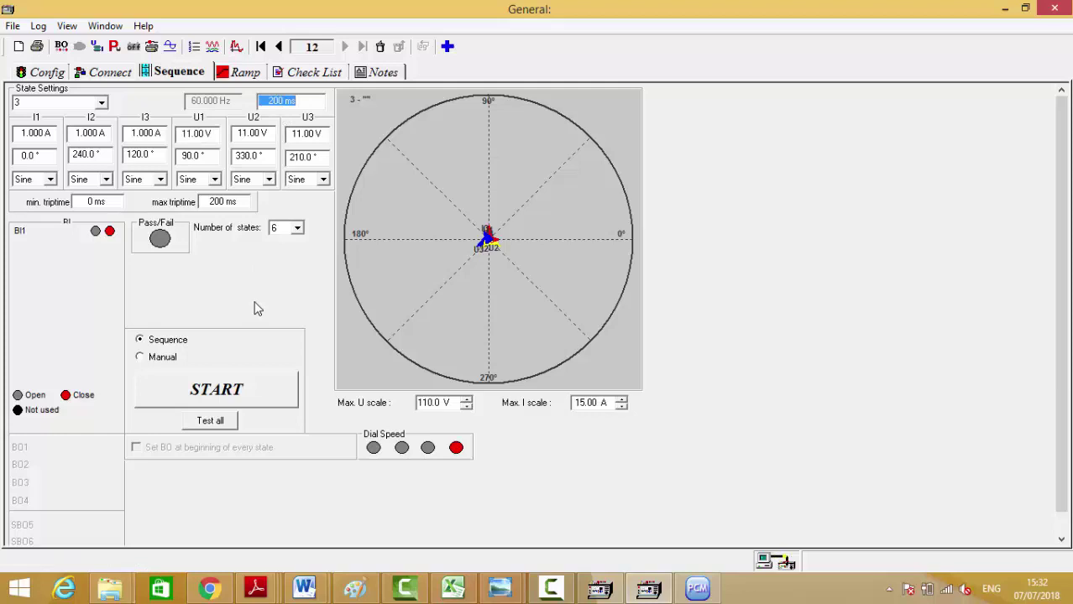
Check the power swing timer settings in PCM600 and set the duration of state 4 to 200 ms
click(105, 108)
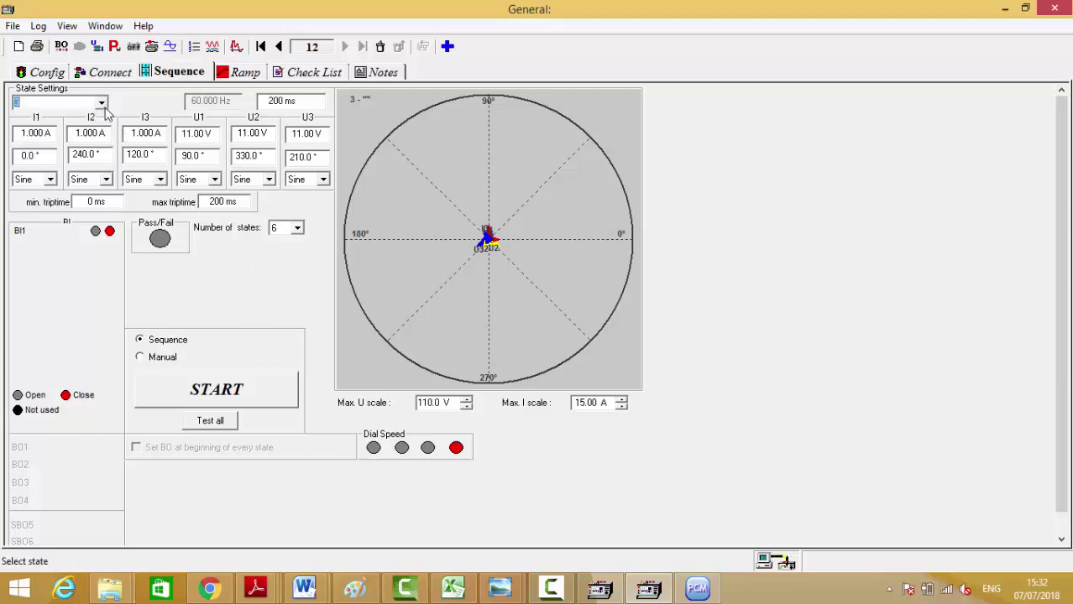
key(Down)
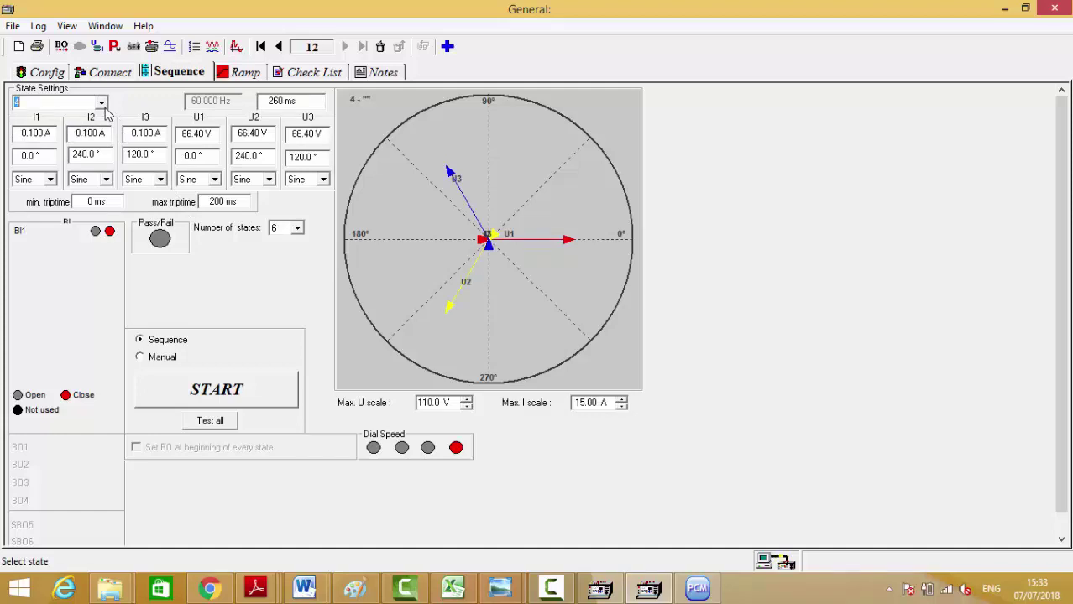
key(Tab)
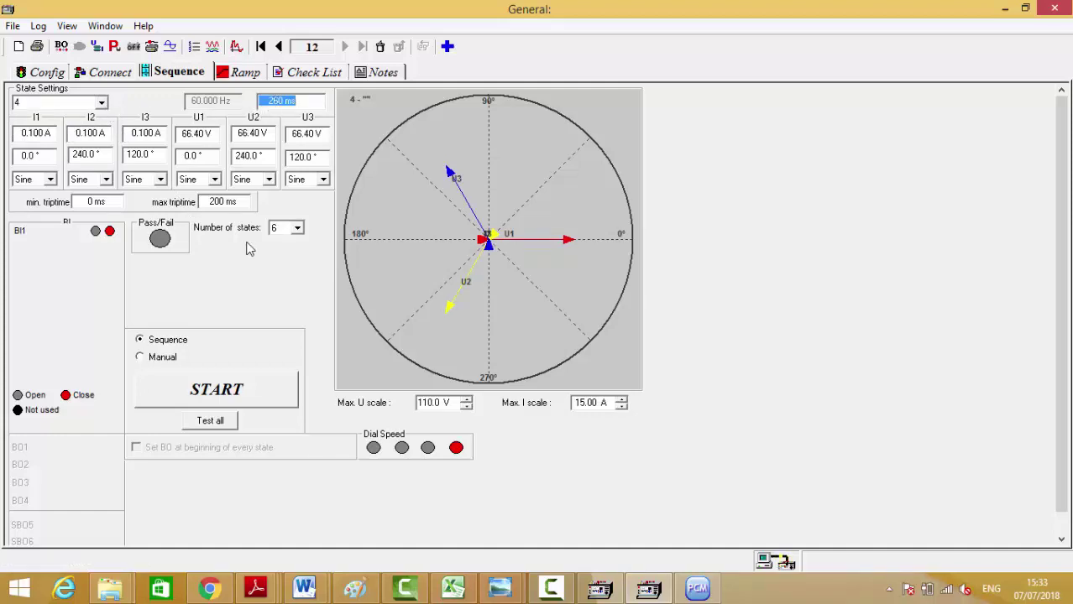
click(697, 587)
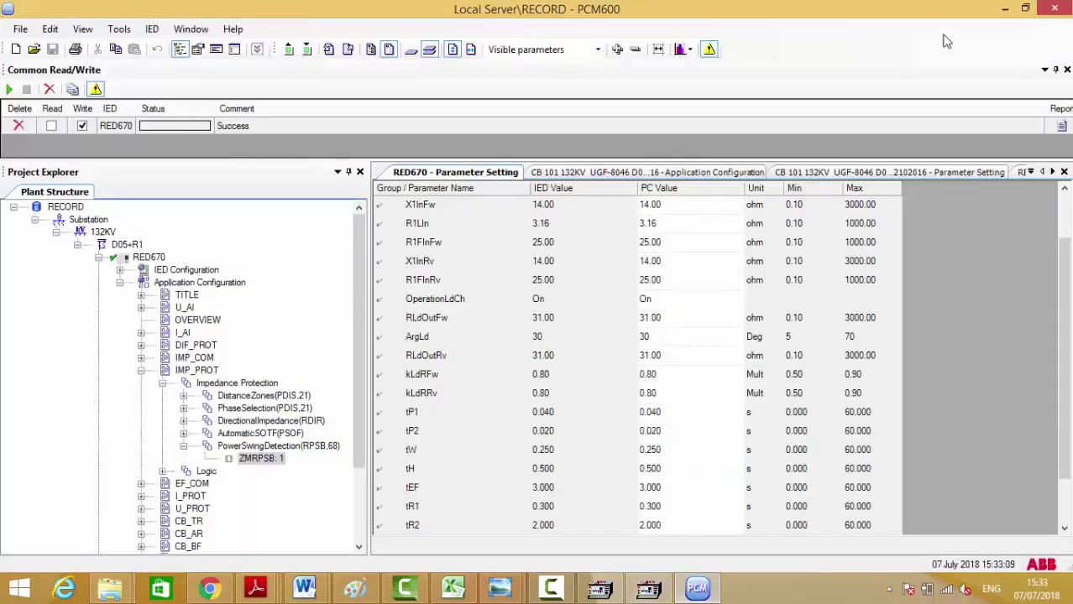
click(1004, 9)
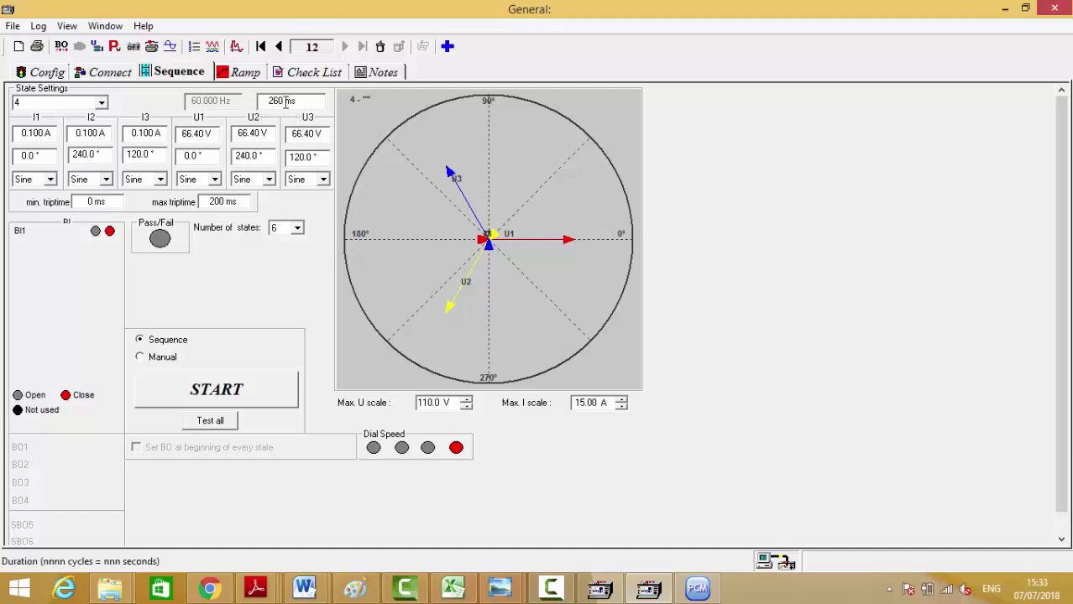
double_click(285, 101)
text(200)
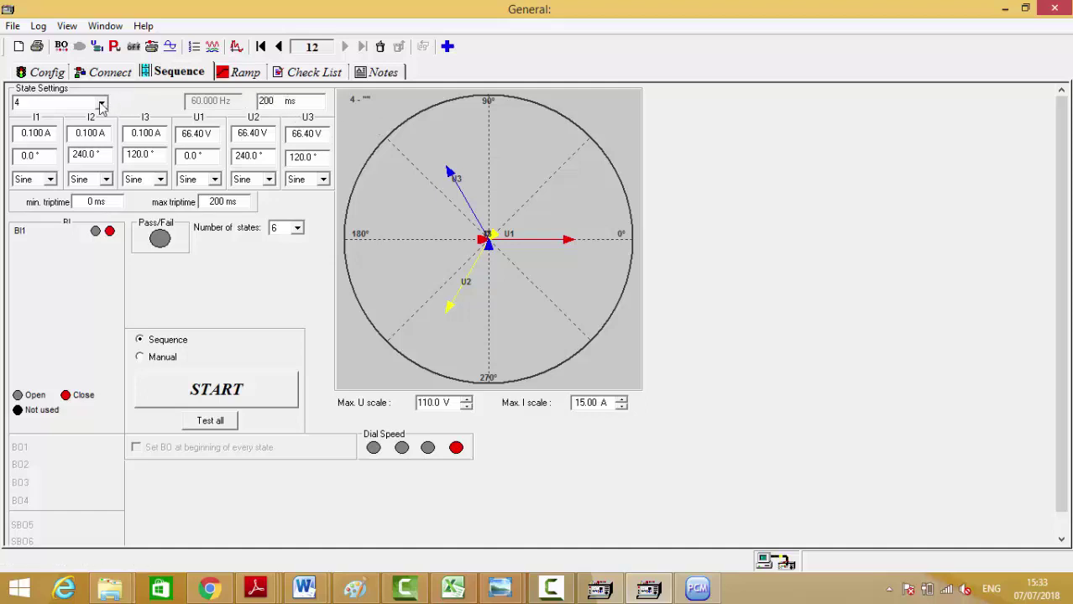
Select state 5 and compare its duration with the tP2 timer setting in PCM600
click(94, 102)
key(Down)
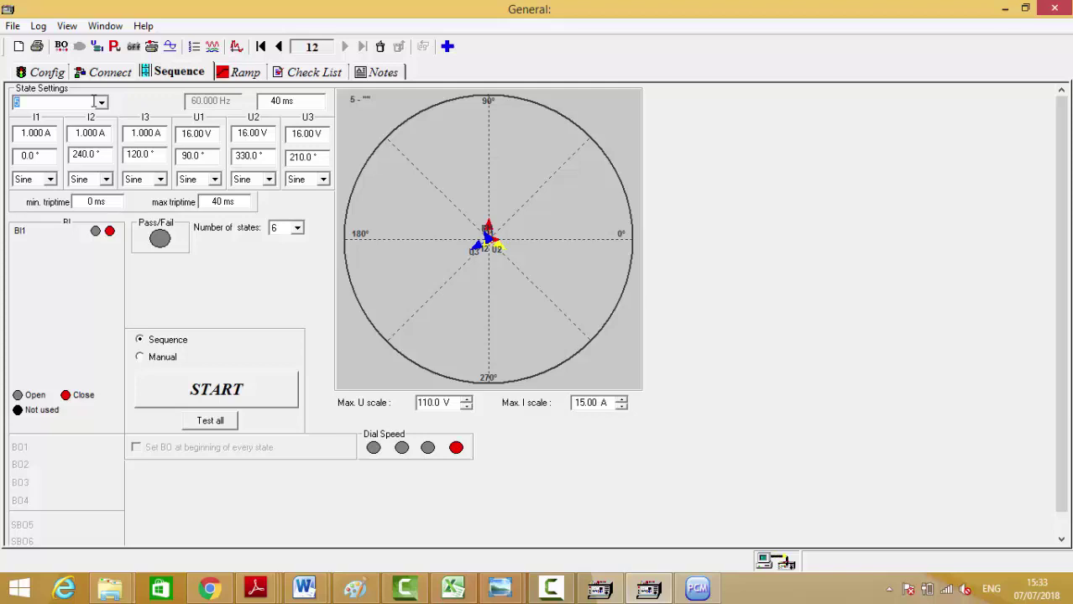
click(276, 101)
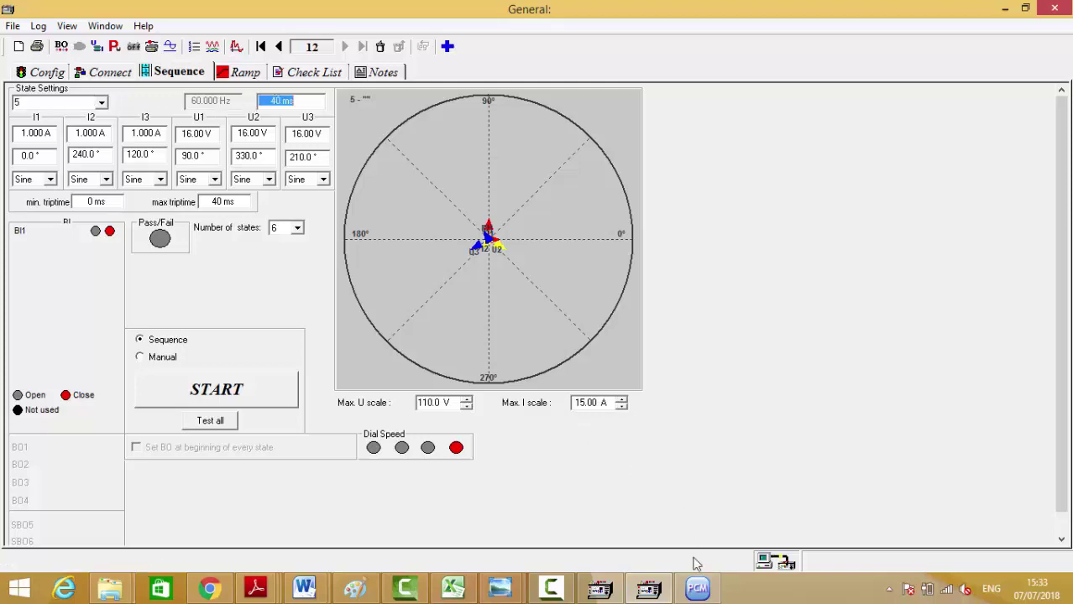
click(697, 585)
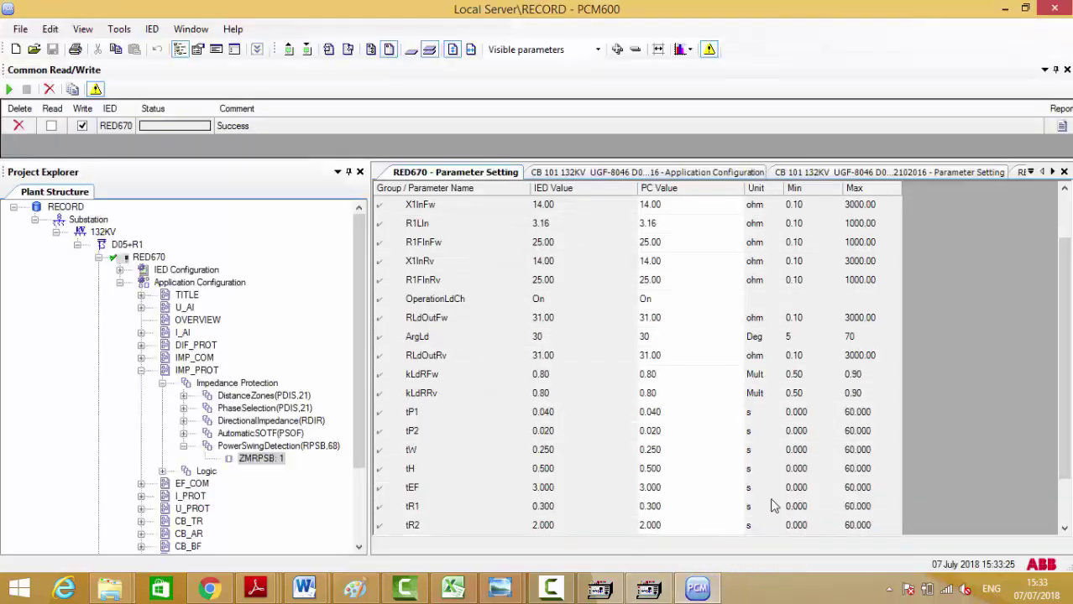
click(644, 431)
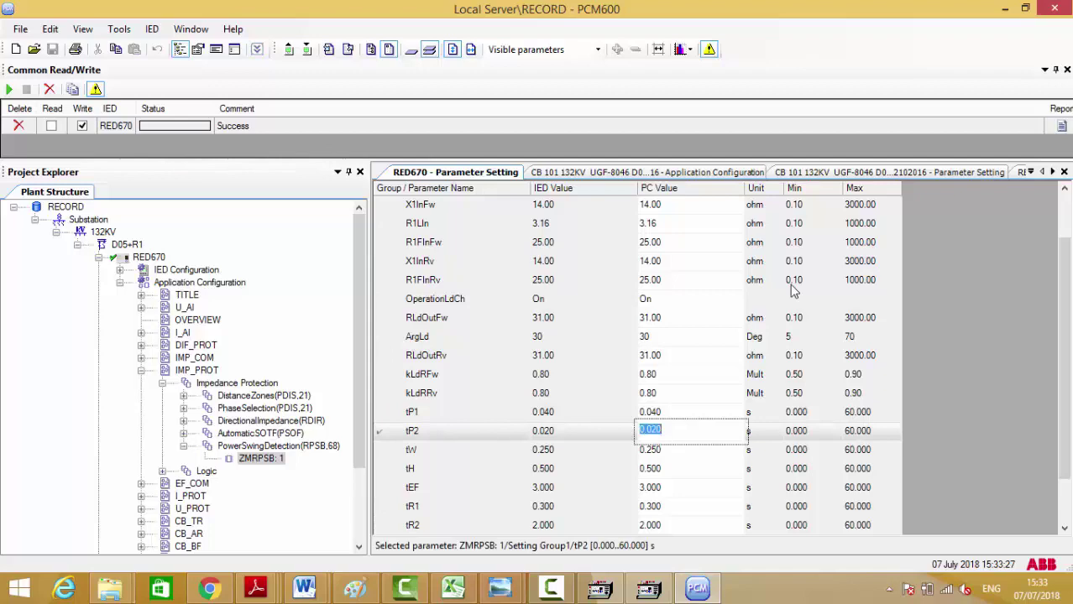
click(1005, 8)
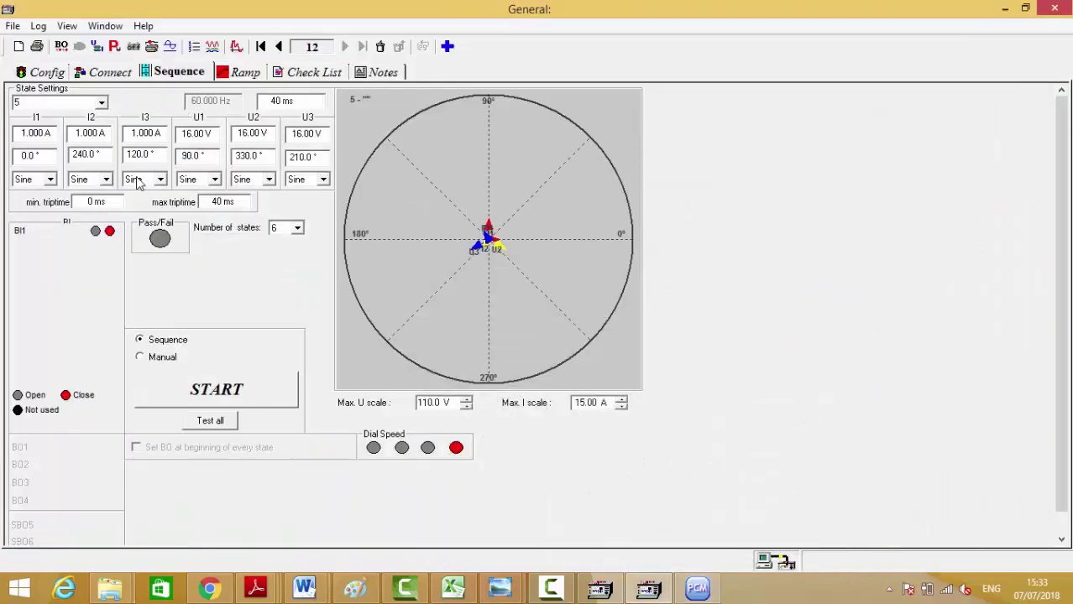
Examine the values of state 6, and go back through the states to review the duration of state 3
scroll(47, 102, down, 1)
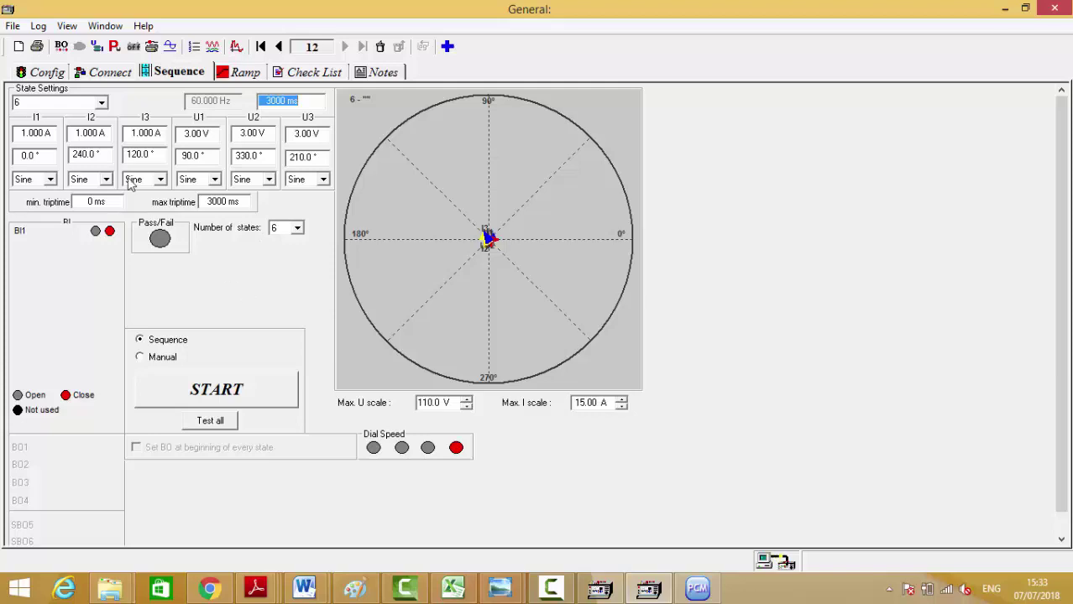
click(50, 101)
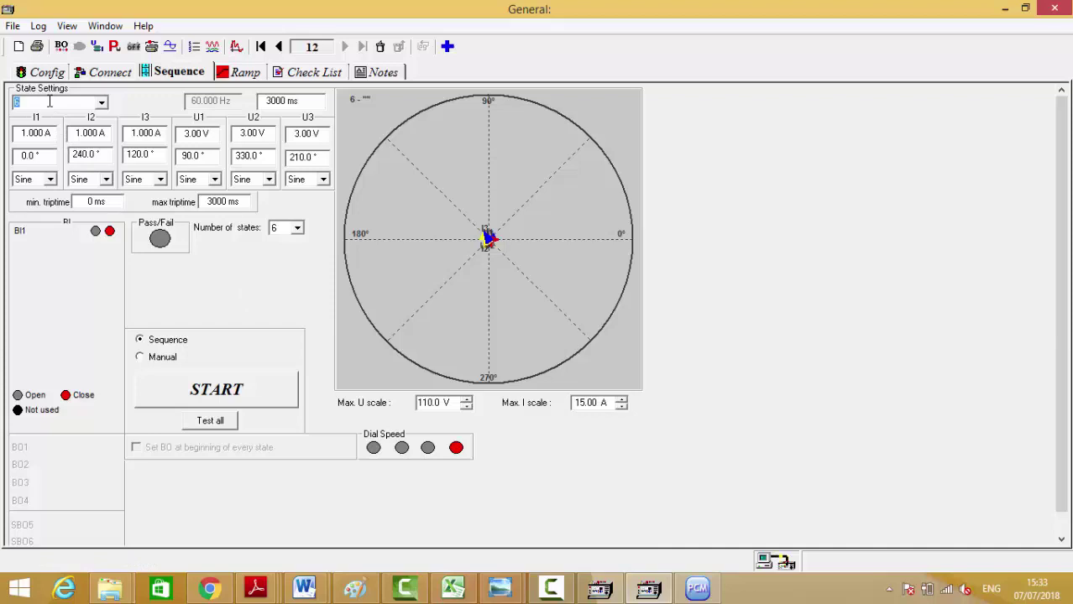
scroll(50, 102, up, 2)
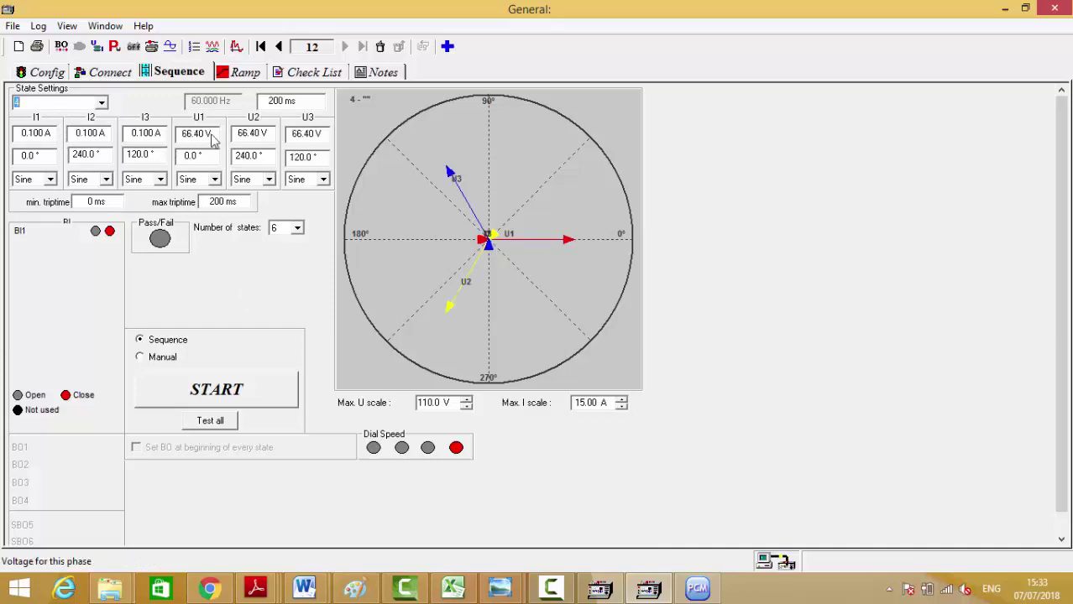
scroll(164, 157, up, 1)
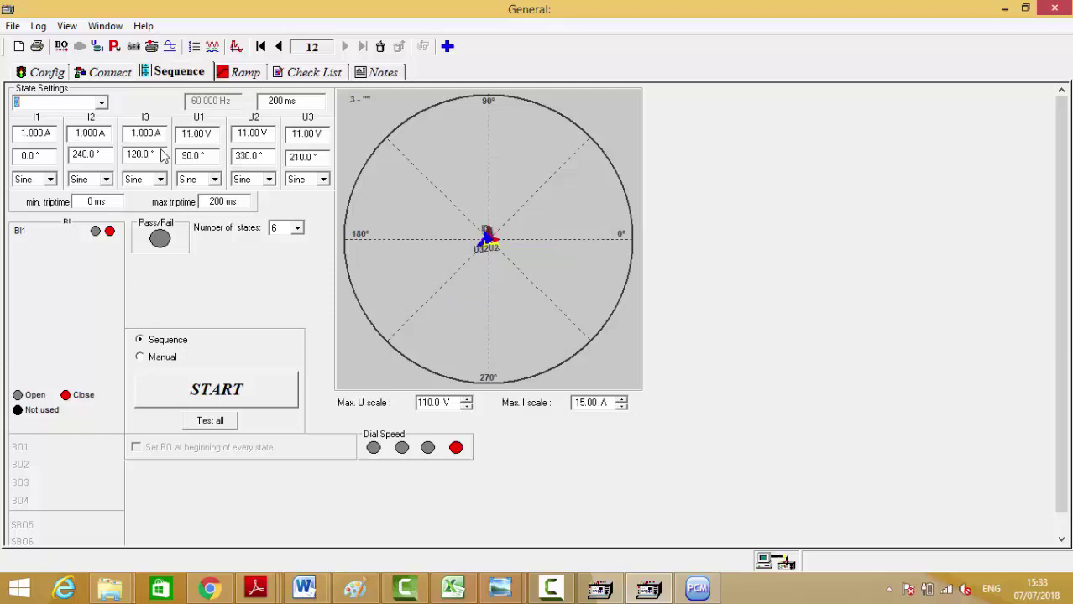
click(291, 102)
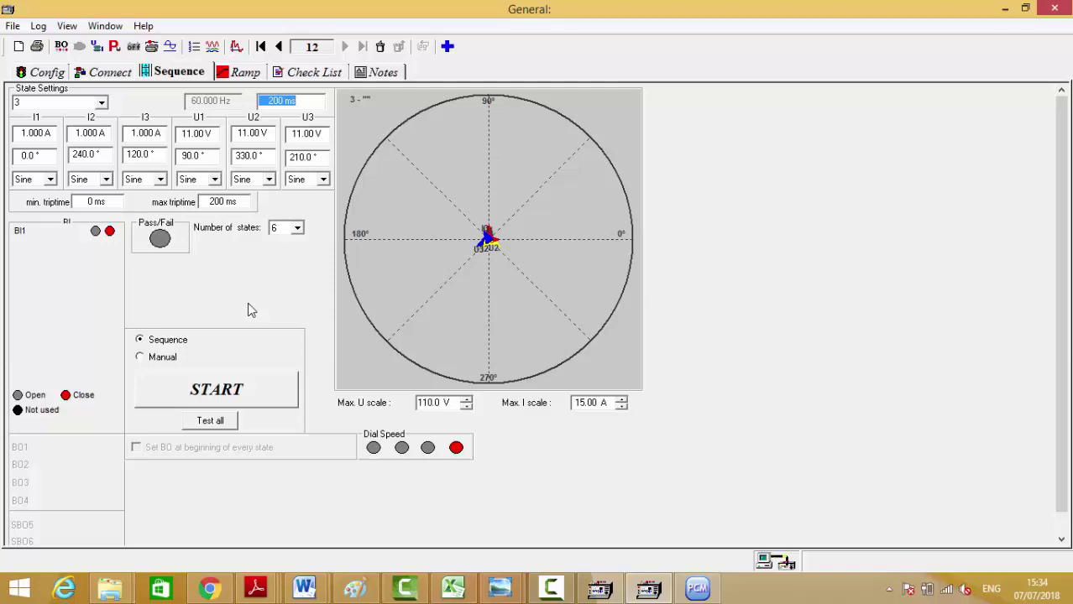
Select state 4 and enter 200 ms again as its duration
click(30, 102)
key(Down)
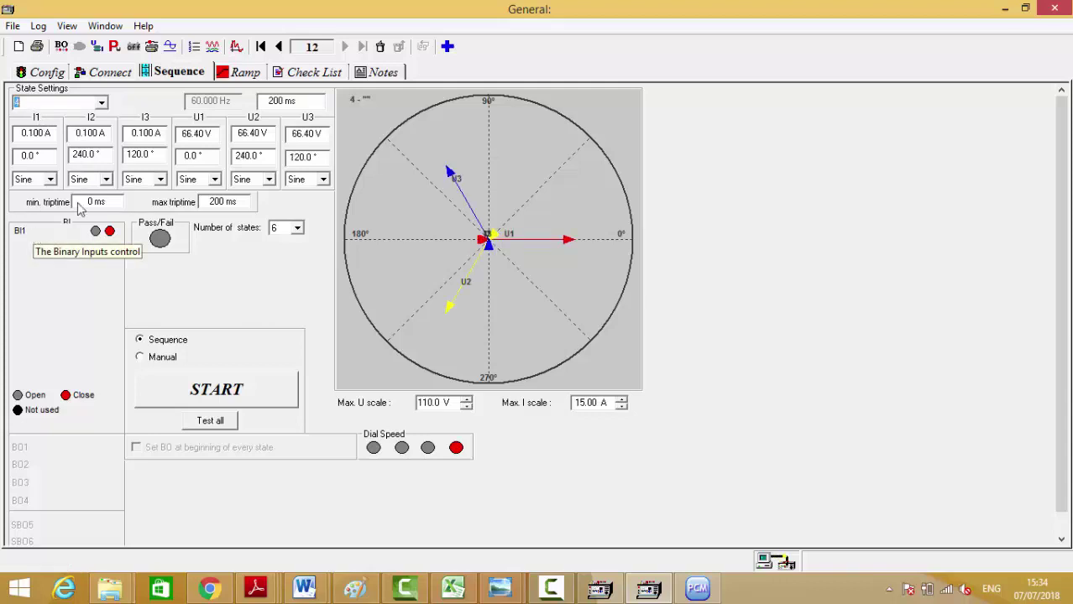
click(280, 101)
double_click(280, 101)
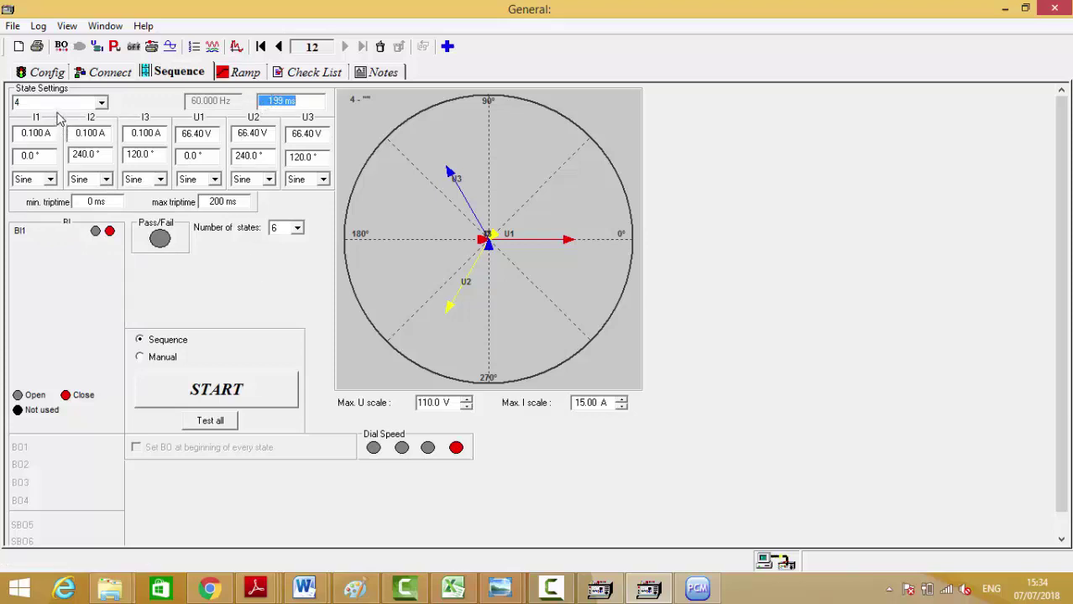
text(200)
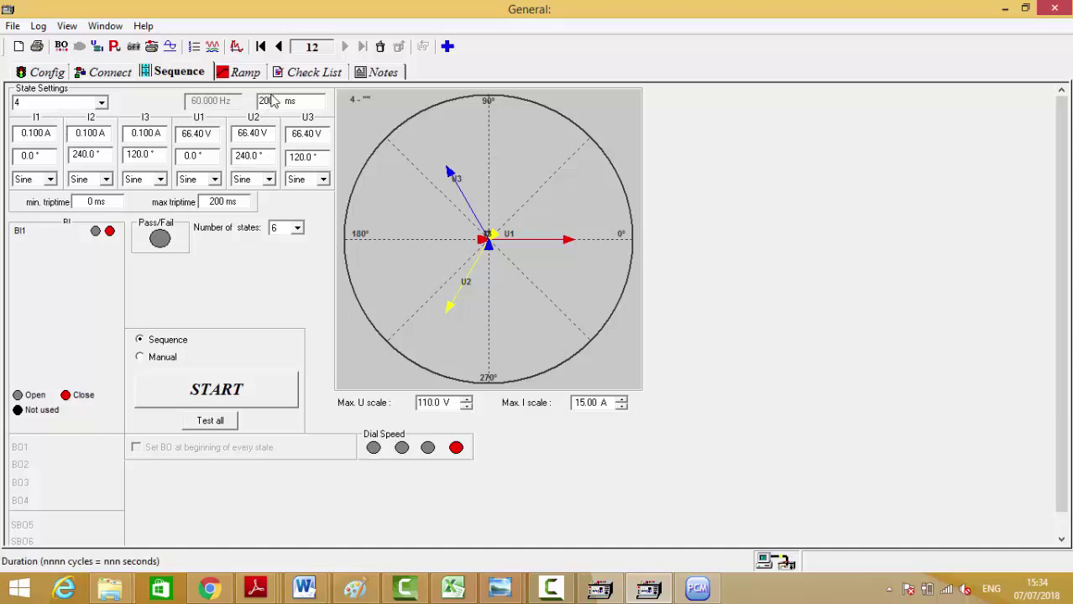
key(Tab)
Review the durations and phase values of states 5 and 6 in the test sequence
click(77, 101)
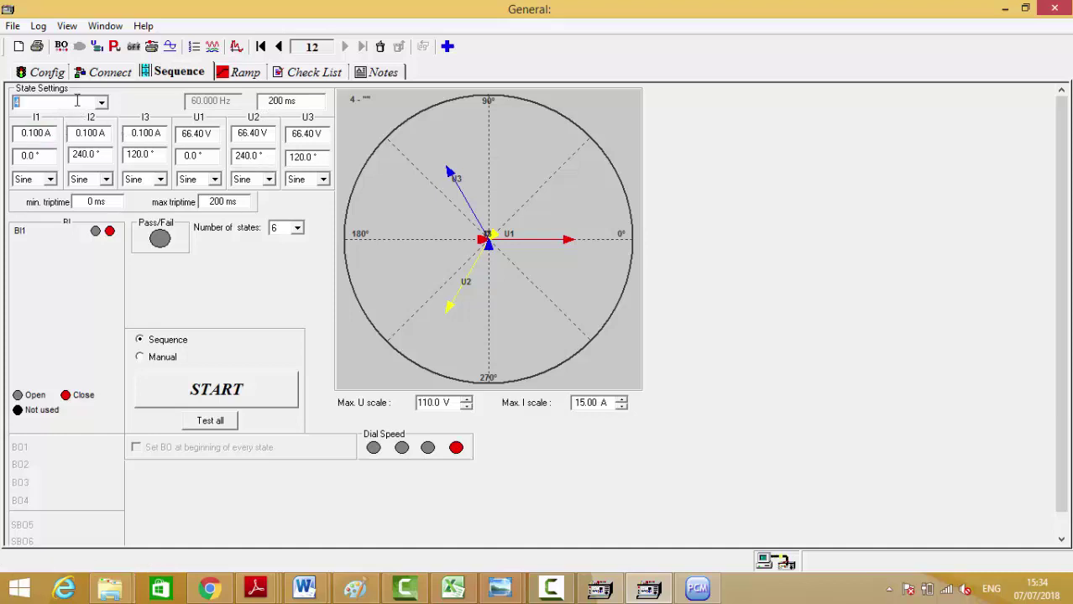
key(Down)
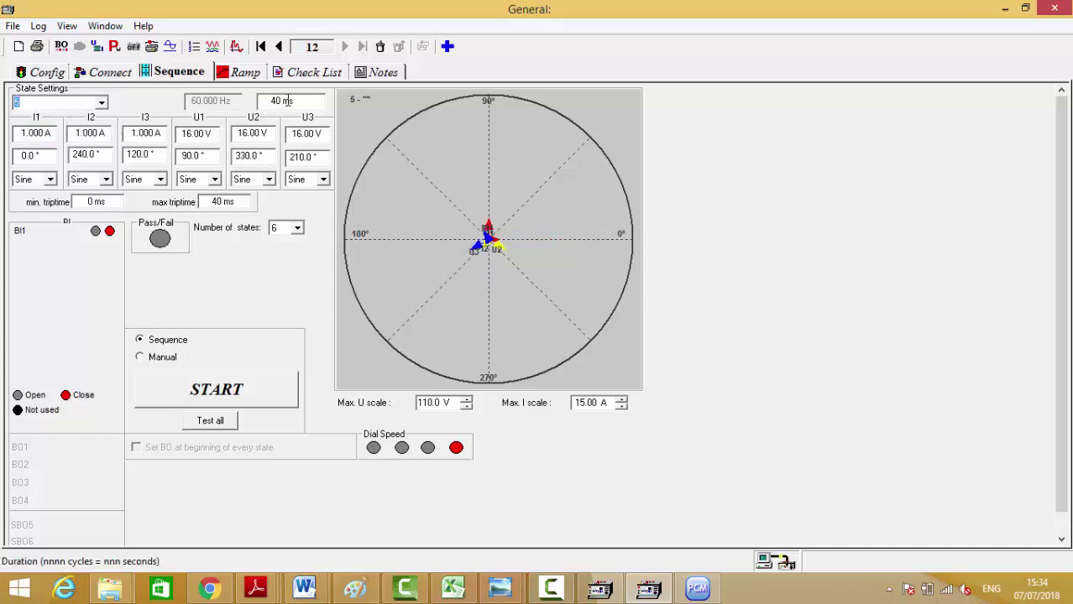
click(286, 101)
click(48, 102)
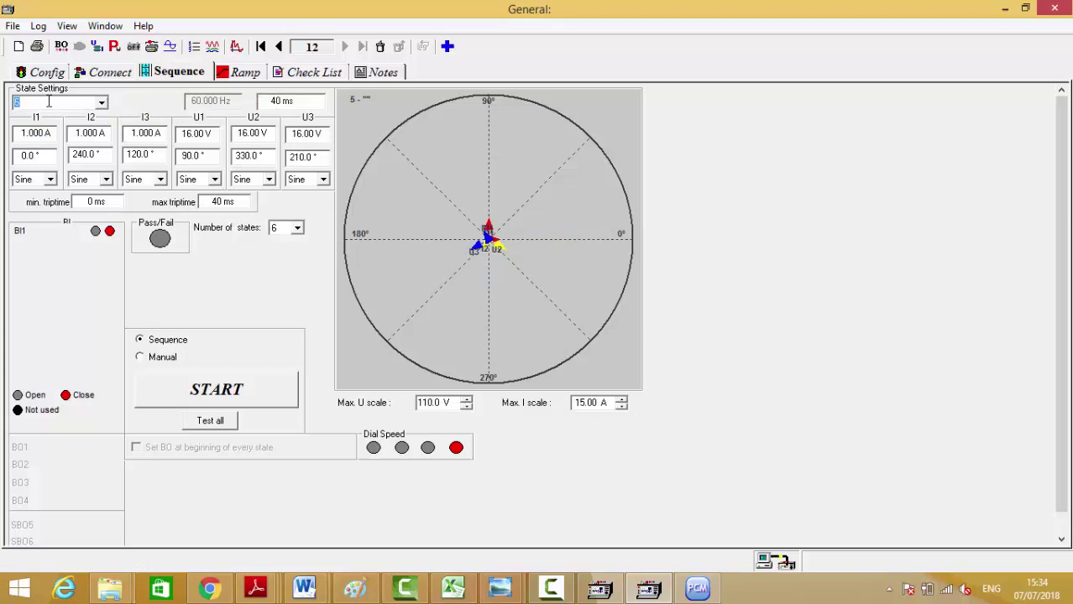
key(Down)
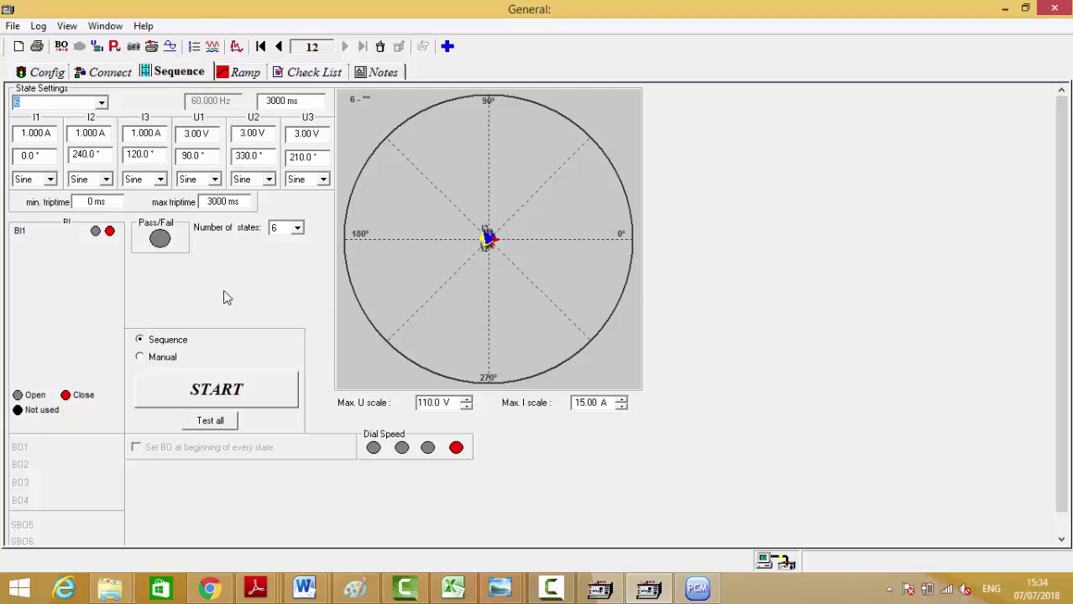
key(Tab)
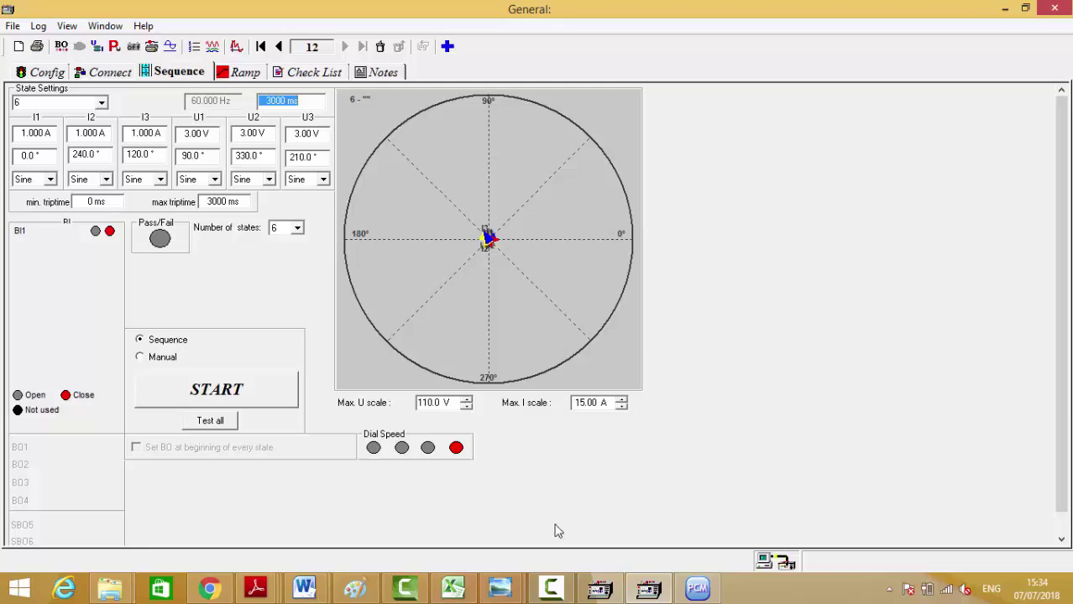
Switch to PCM600, set the power swing detection timer tH to 0 s and save the settings
click(693, 588)
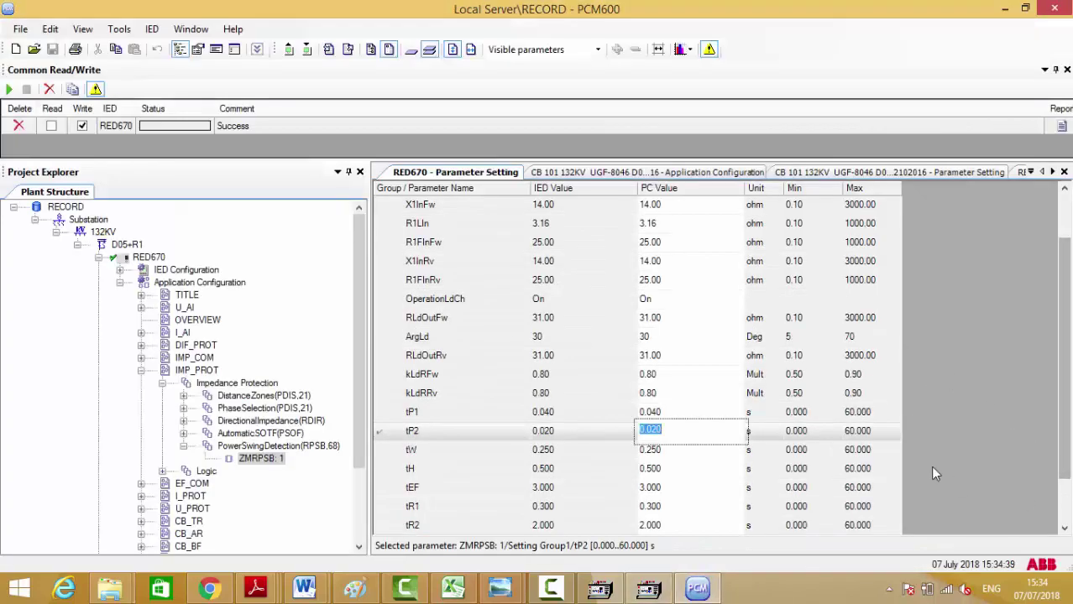
click(656, 471)
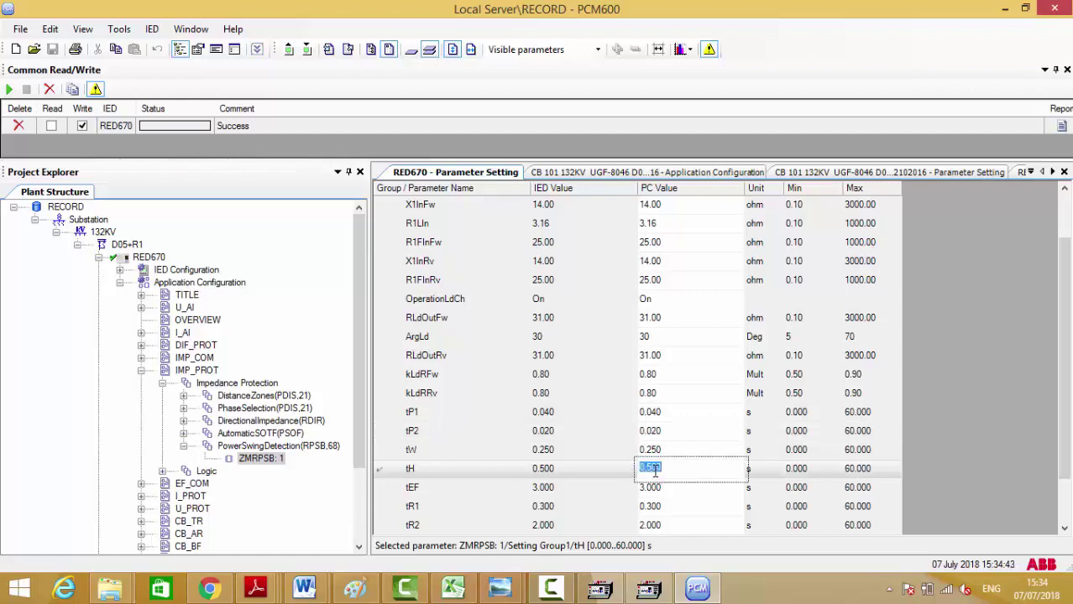
text(0)
key(Return)
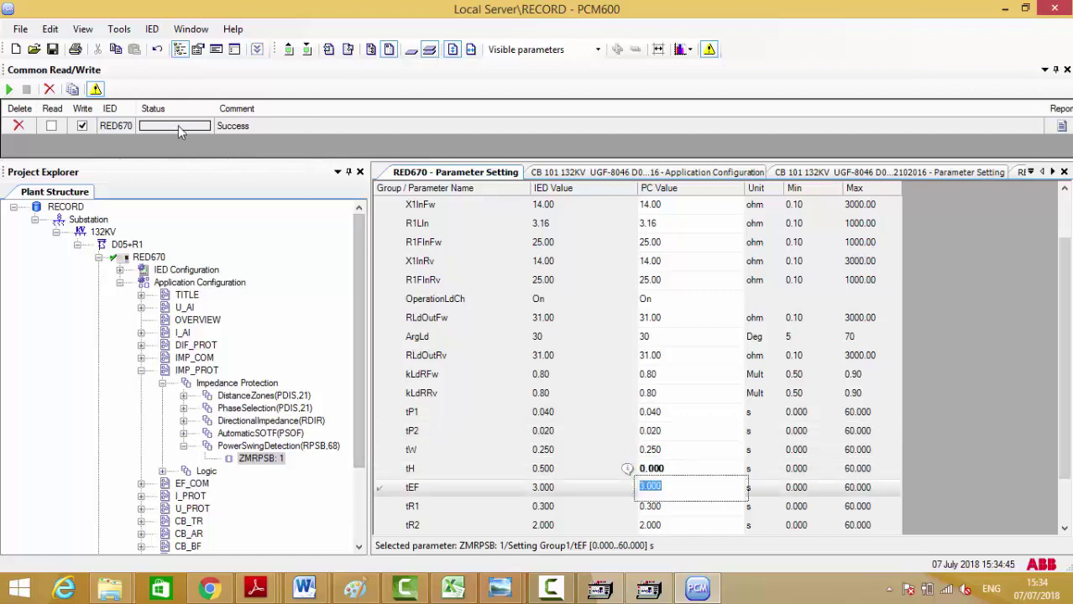
click(52, 48)
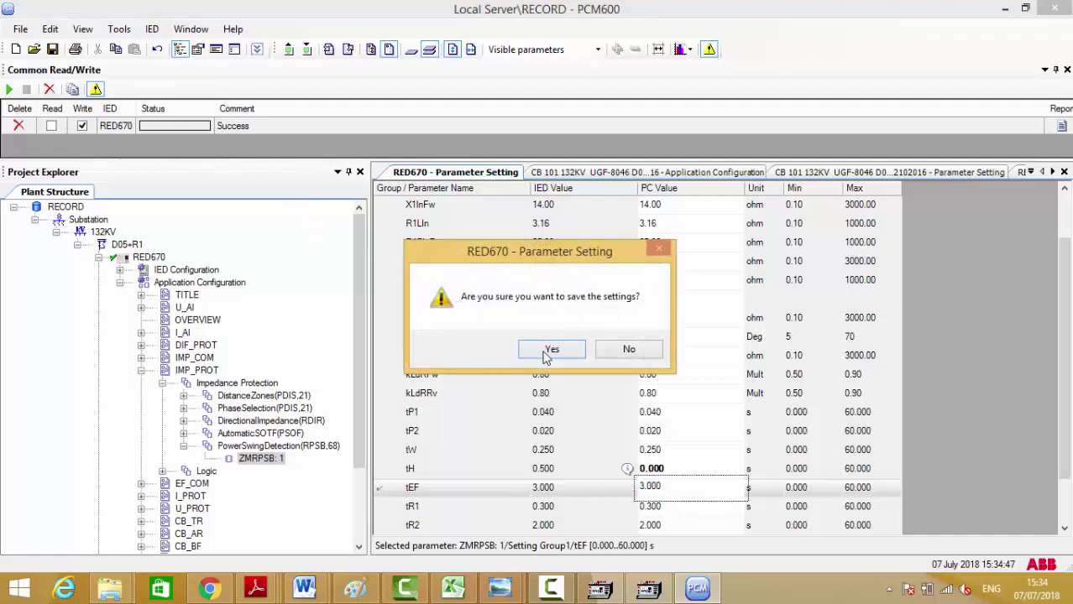
click(544, 353)
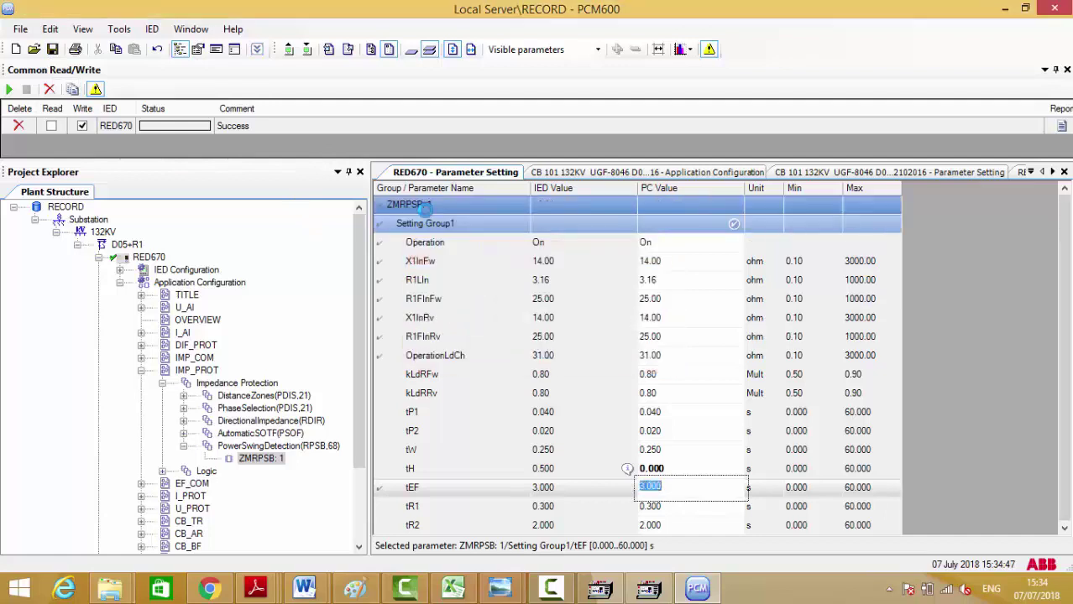
Write all ZMRPSB: 1 parameters to the RED670 relay
click(307, 49)
click(433, 334)
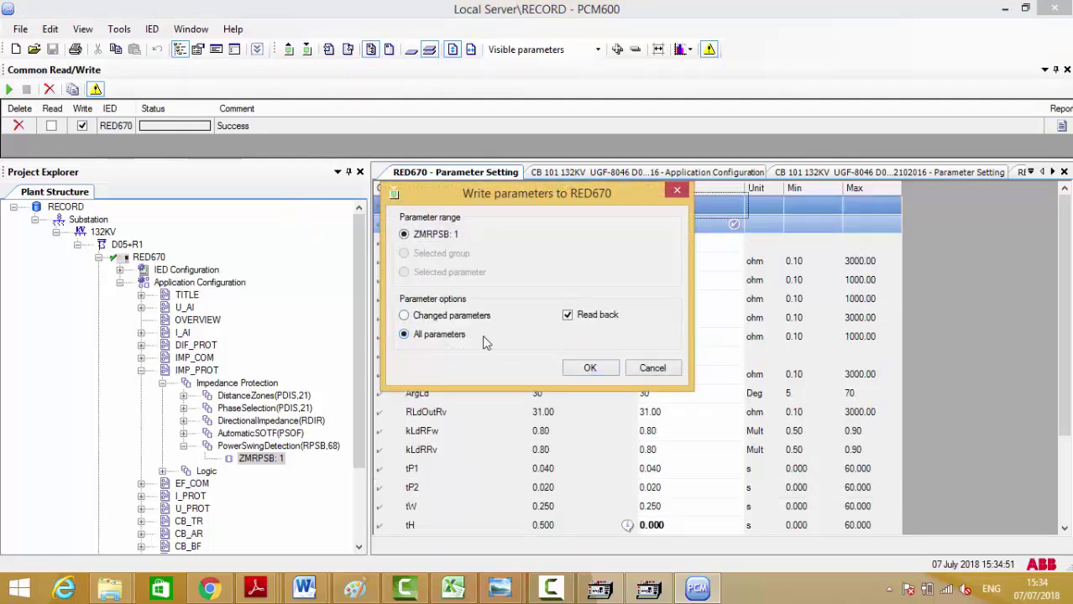
click(589, 368)
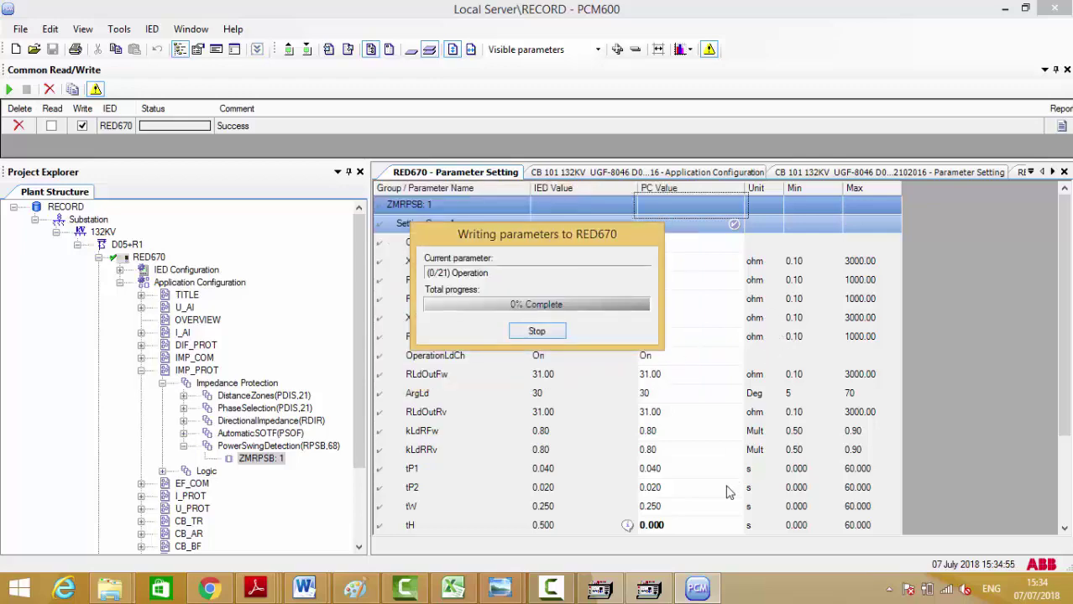
Return to the relay test software and run the six-state sequence
click(647, 588)
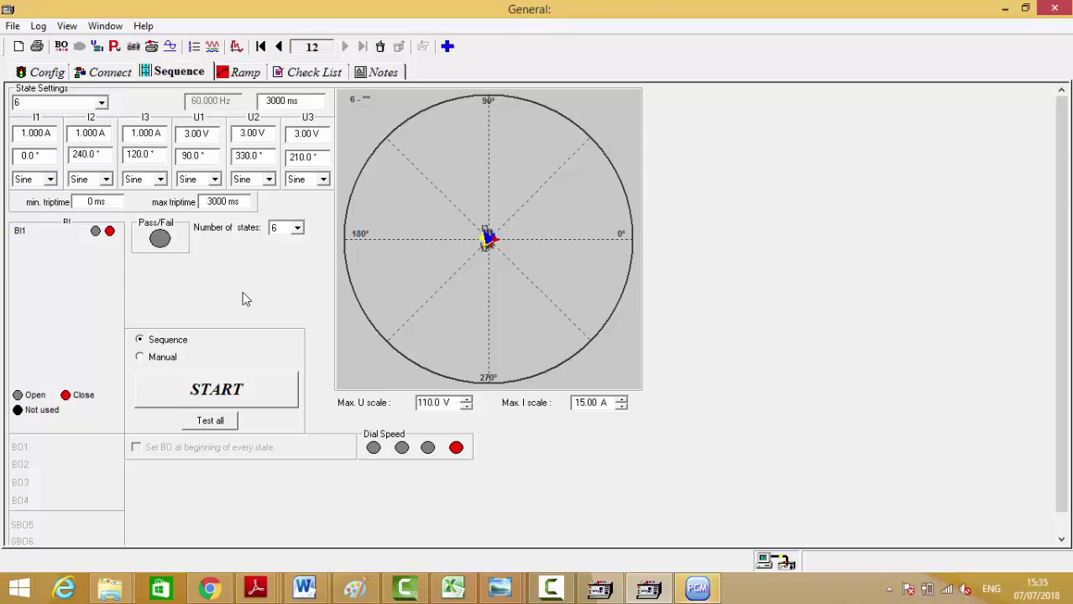
click(281, 102)
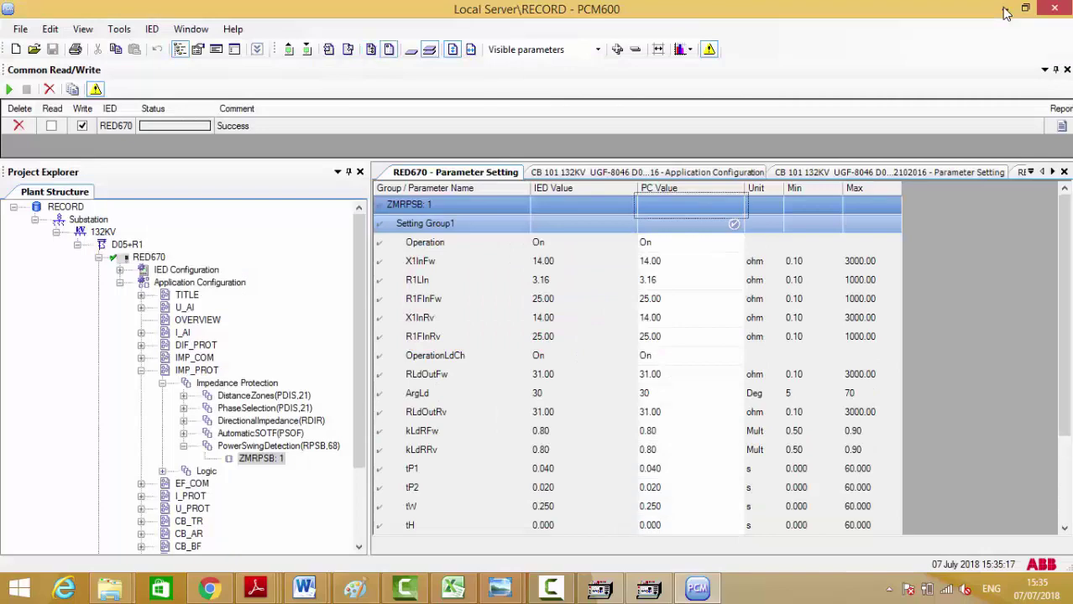
click(1005, 10)
click(261, 385)
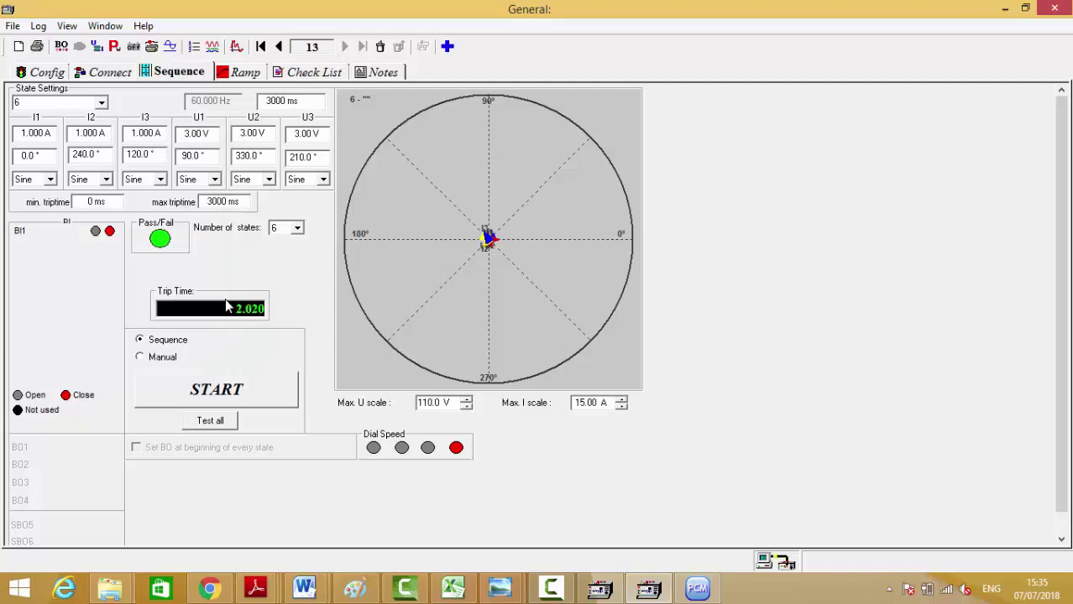
Go back to state 4 and set its duration to 300 ms
click(100, 103)
click(102, 115)
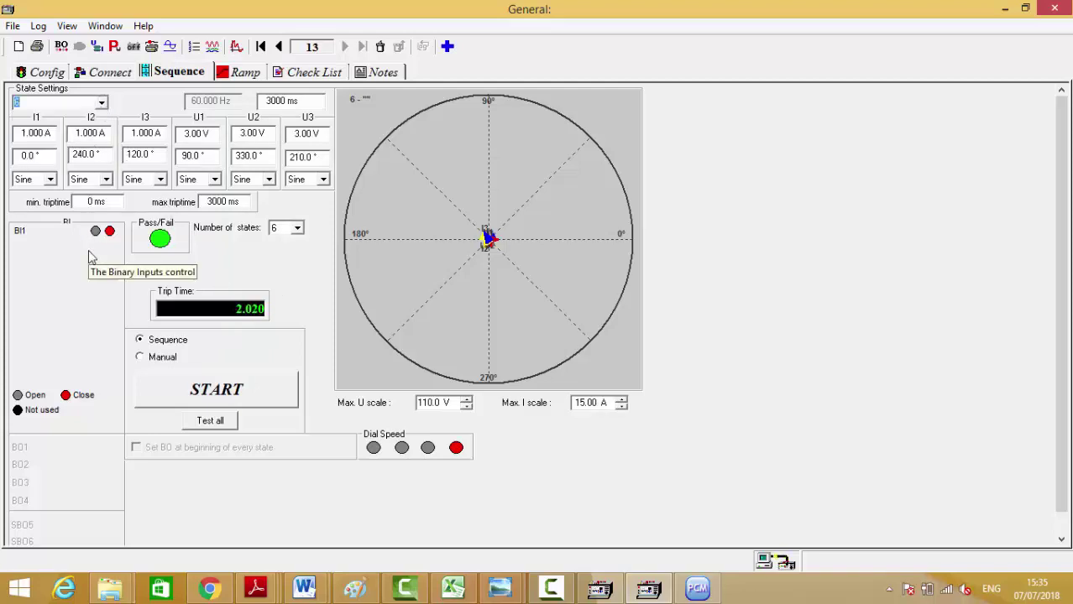
key(Up)
key(Up)
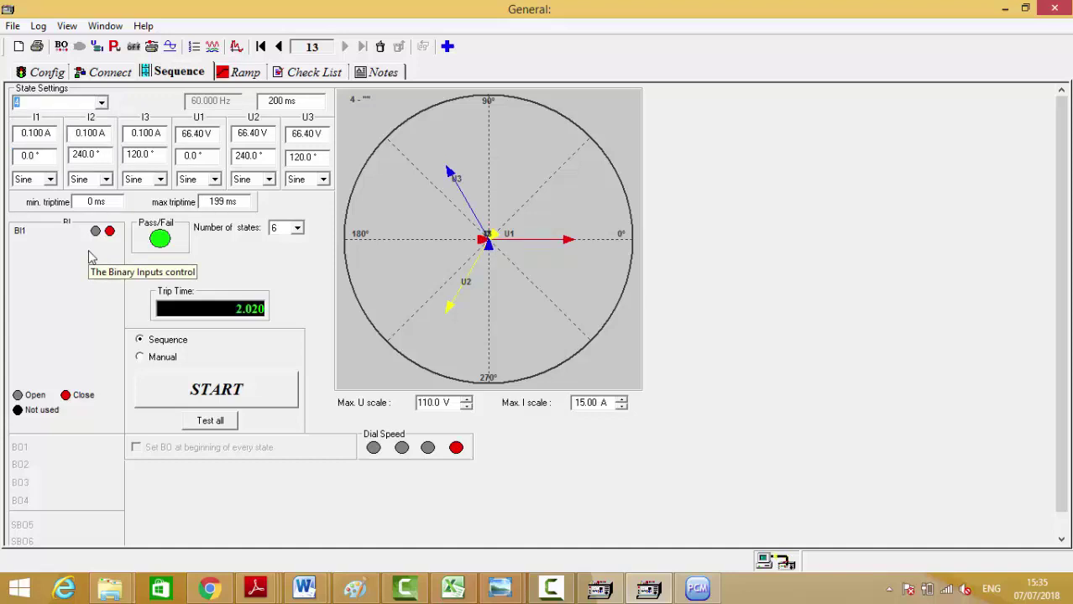
key(Tab)
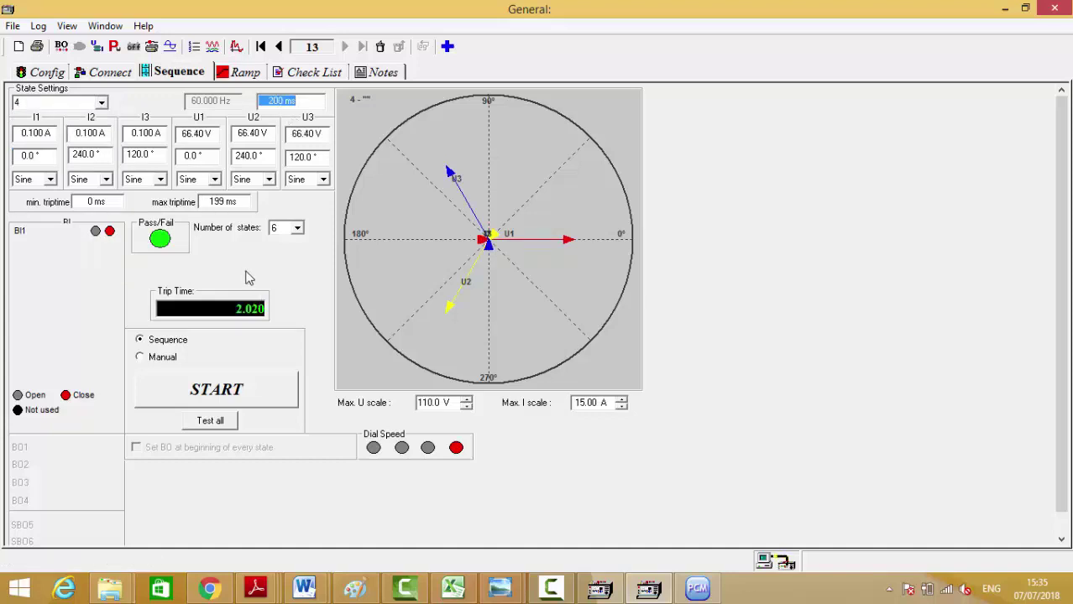
text(30)
key(Tab)
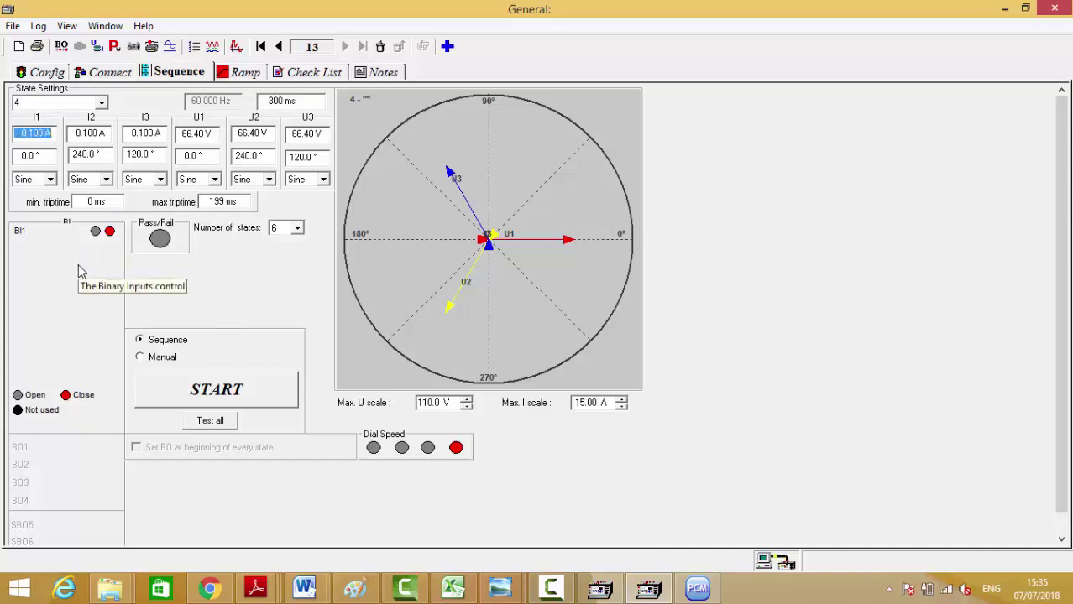
Set the three phase currents of state 4 to 1 A
key(Down)
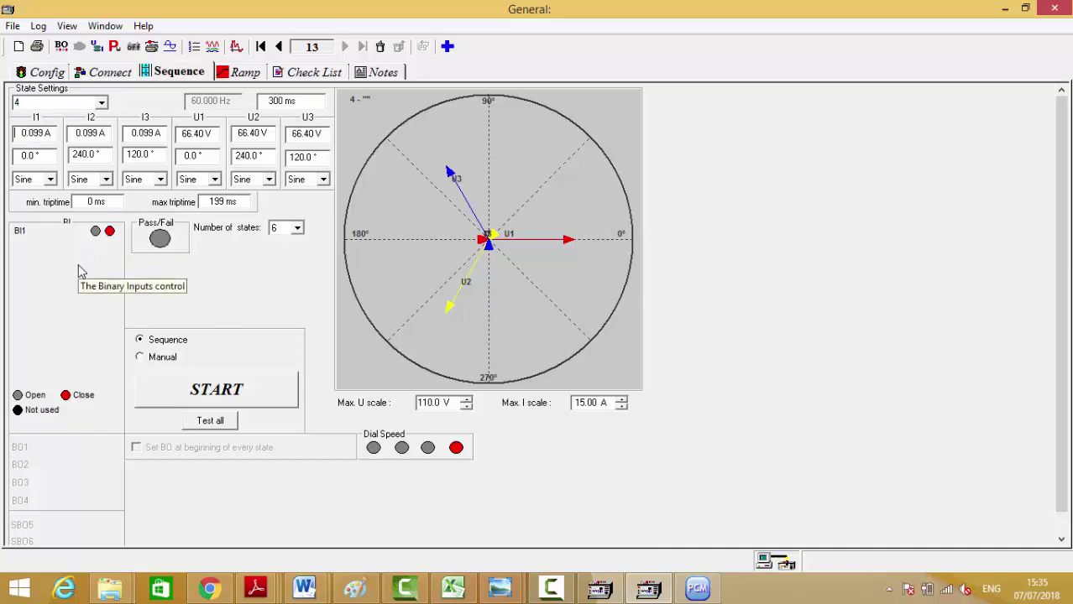
double_click(34, 134)
text(1)
key(Tab)
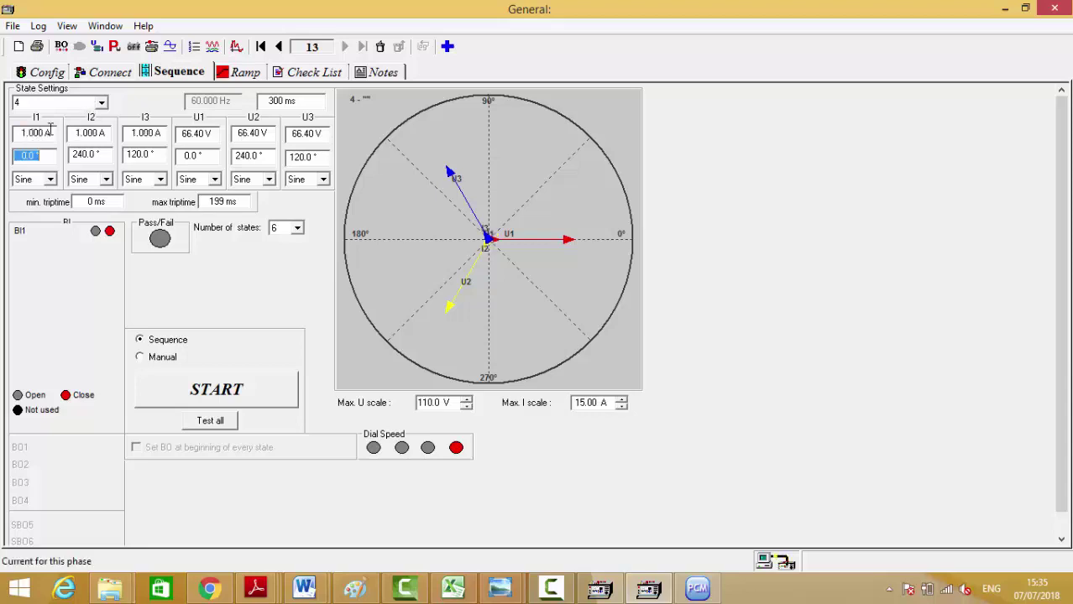
Check the values of states 5 and 6, and run the sequence again
click(50, 102)
click(38, 159)
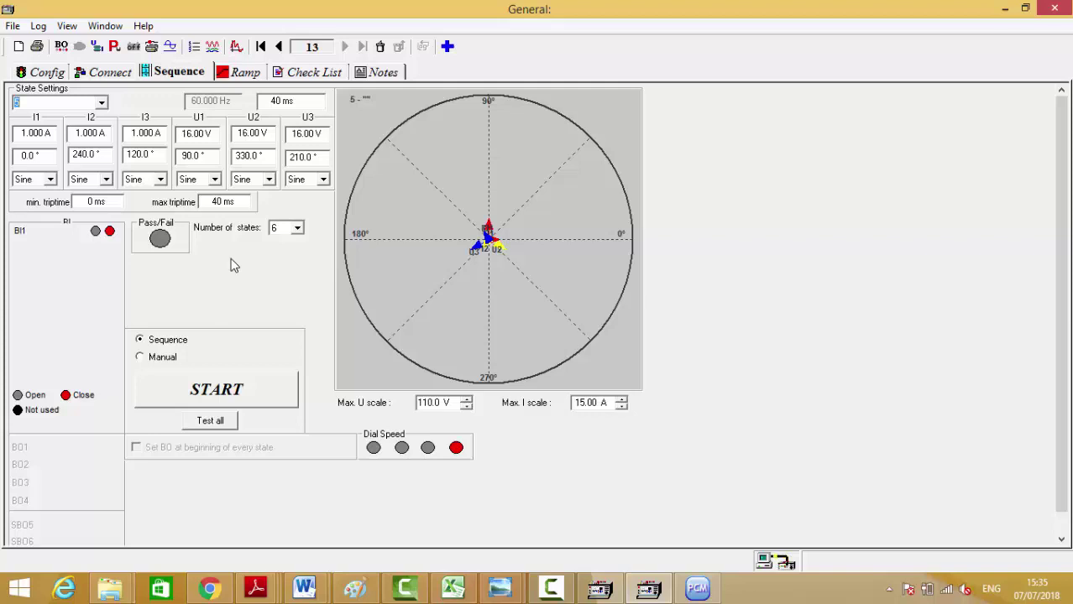
key(Down)
click(256, 395)
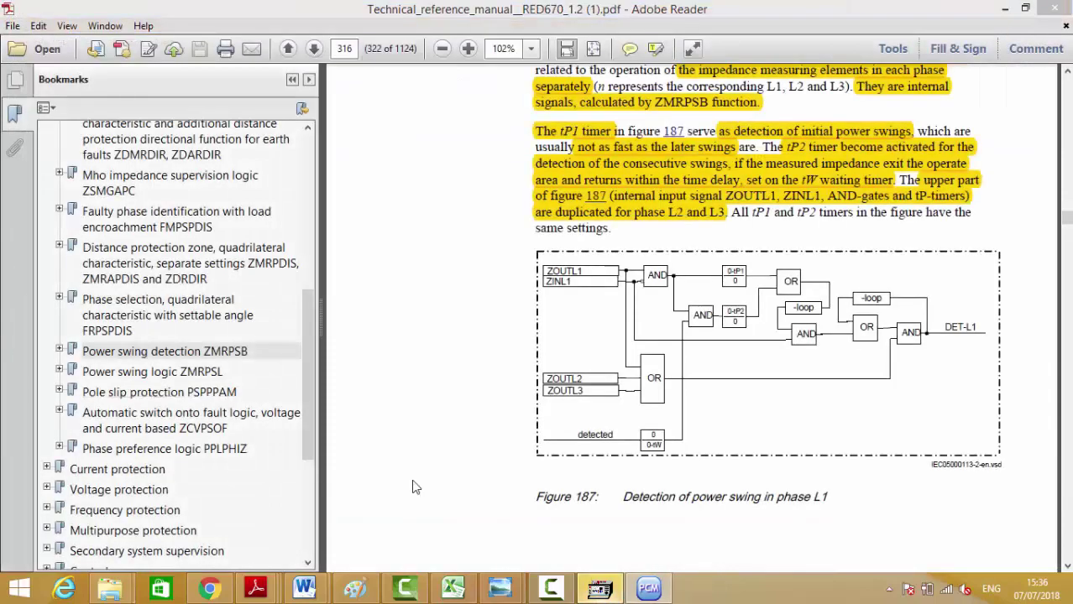
Switch to the test window with the three-state sequence and set its number of states to 6
click(611, 590)
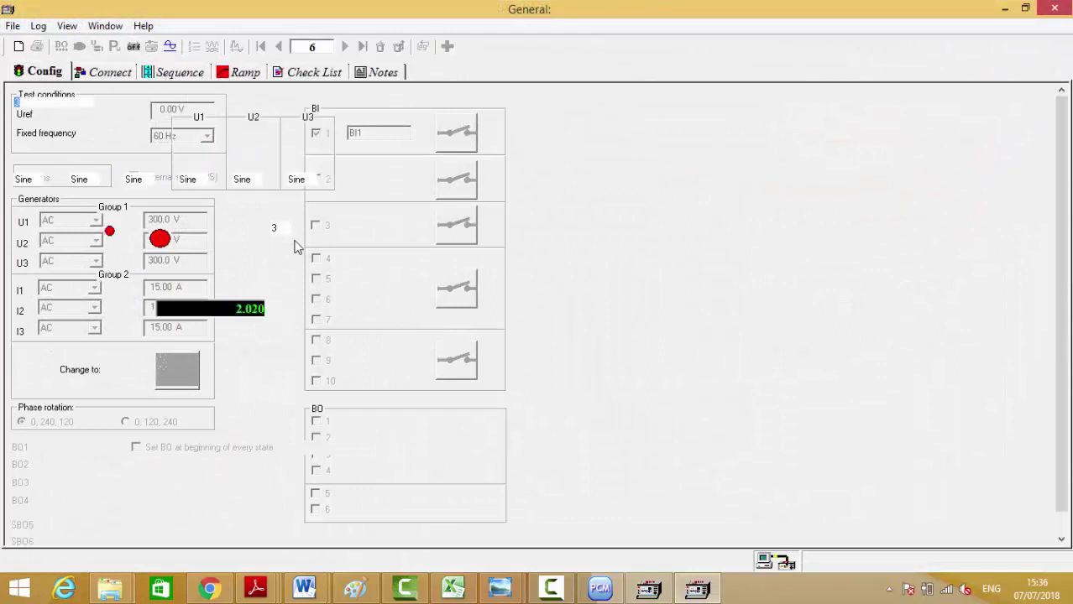
click(296, 228)
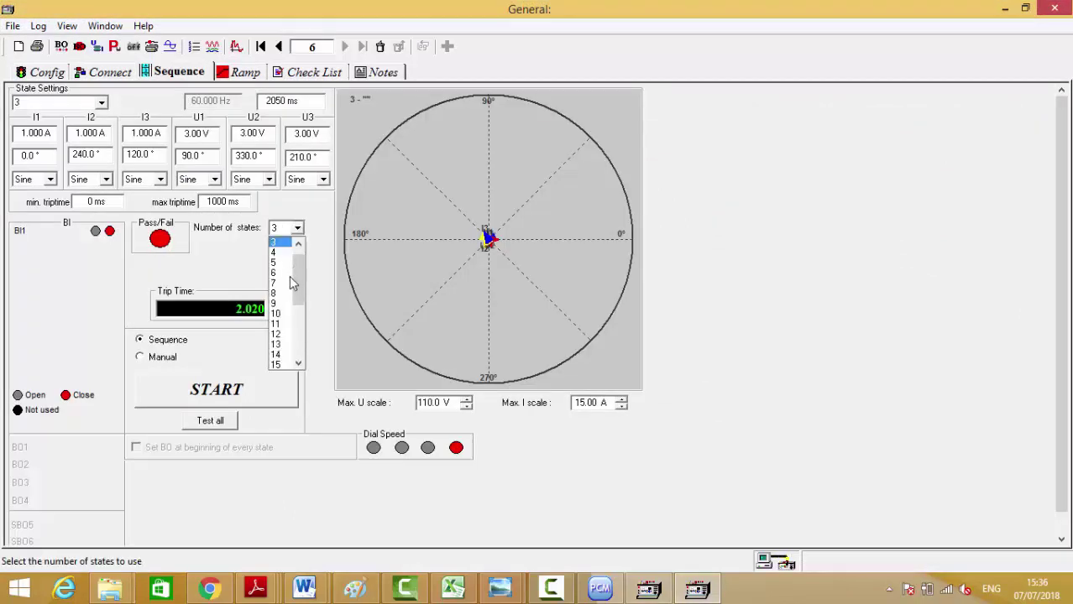
click(283, 272)
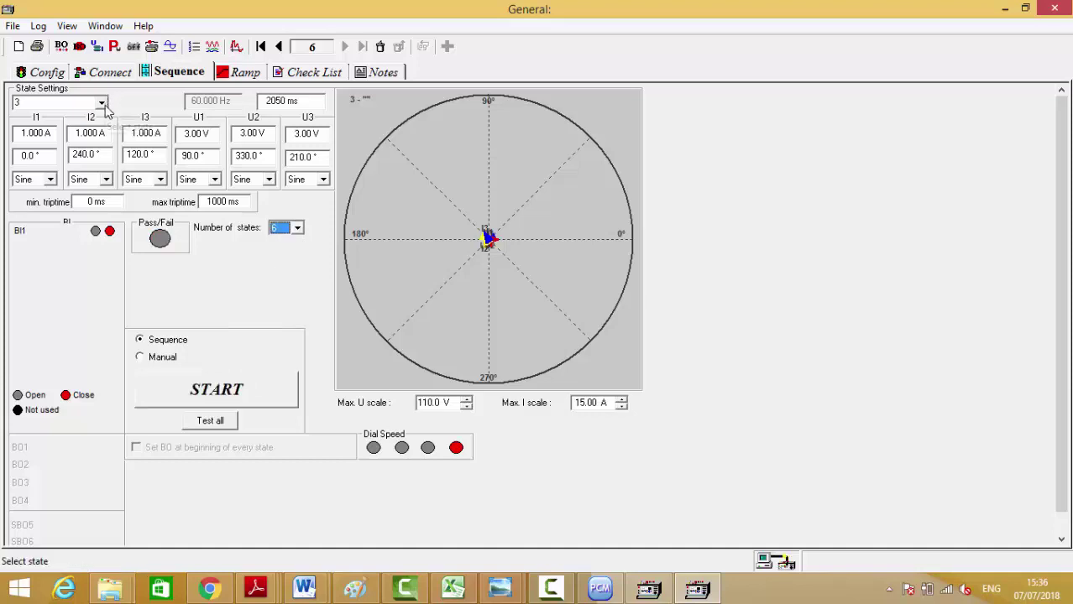
Check states 1 and 2 of the sequence, and set the duration of state 3 to 200 ms
click(43, 104)
text(1)
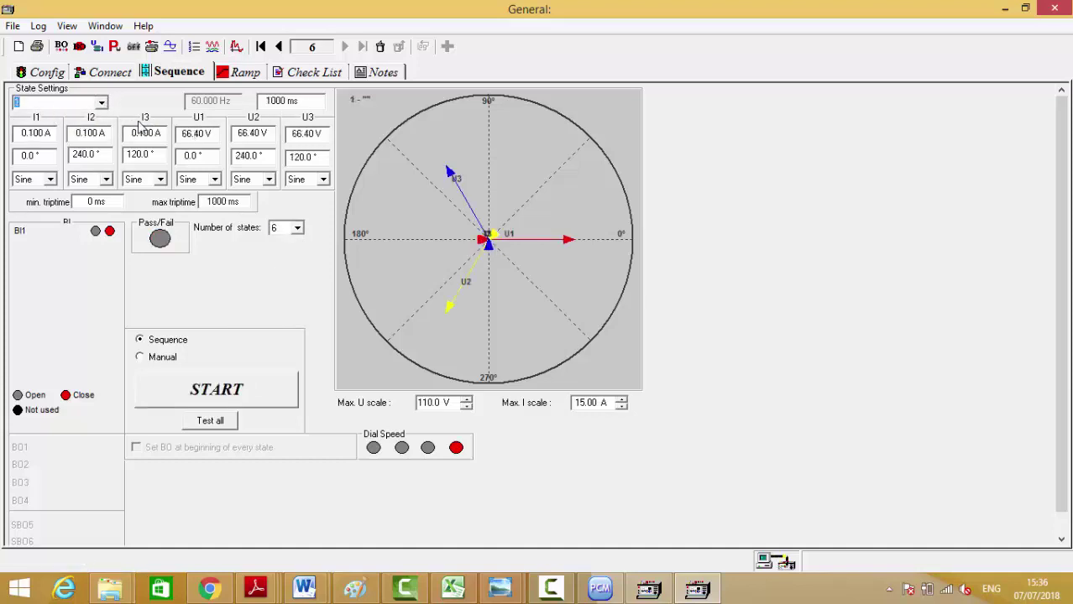
text(2)
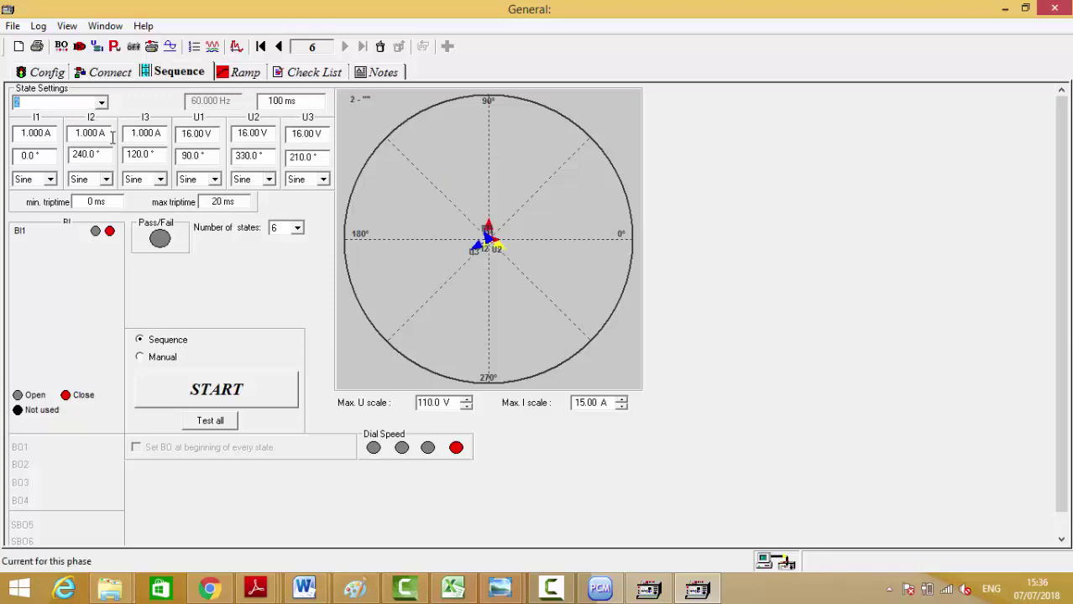
click(281, 101)
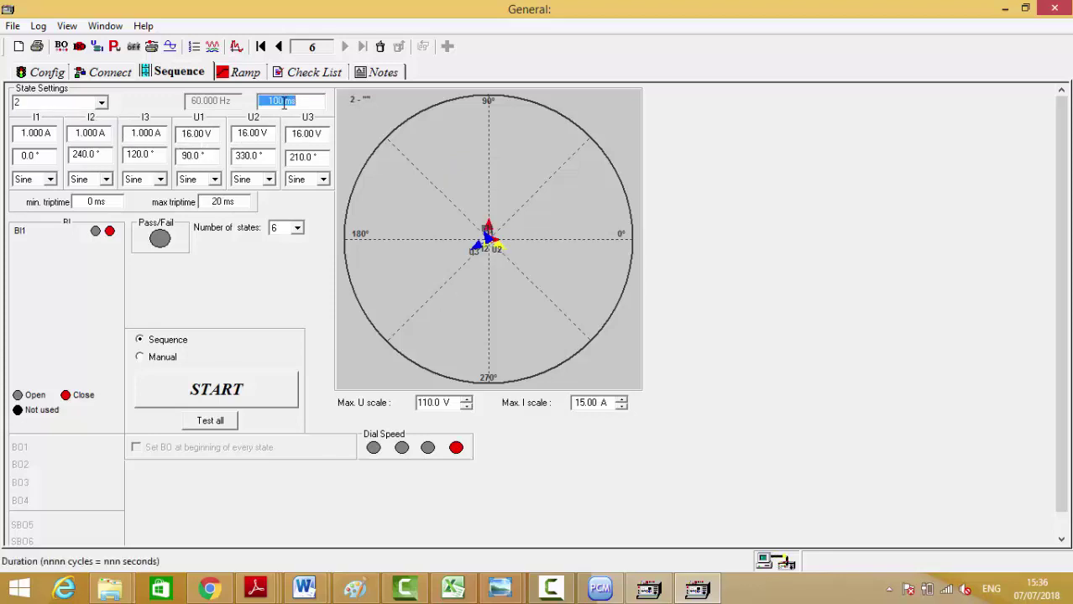
click(48, 106)
text(3)
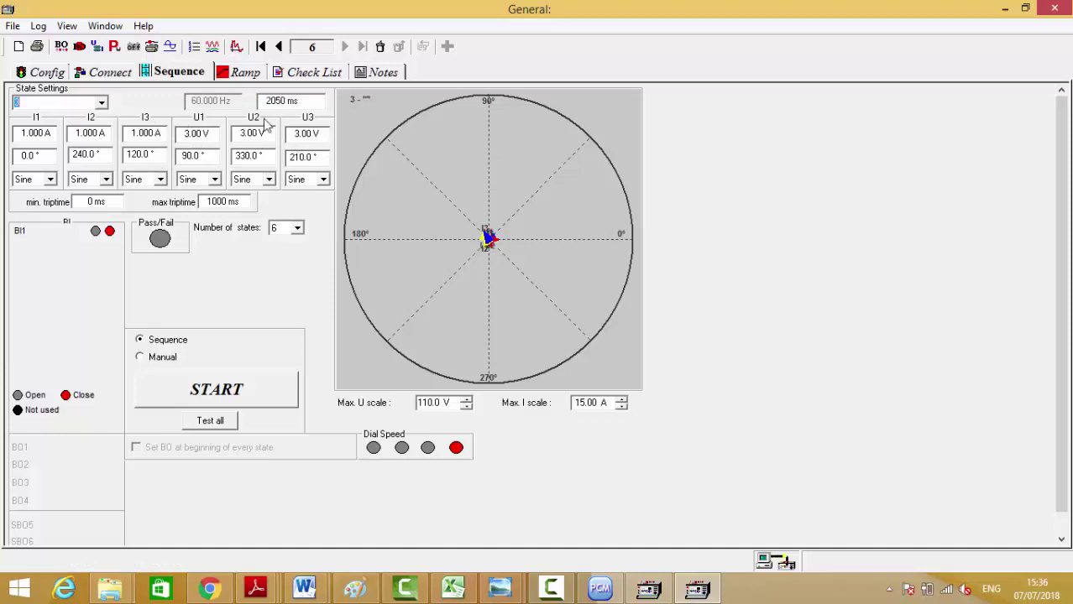
click(286, 100)
text(200)
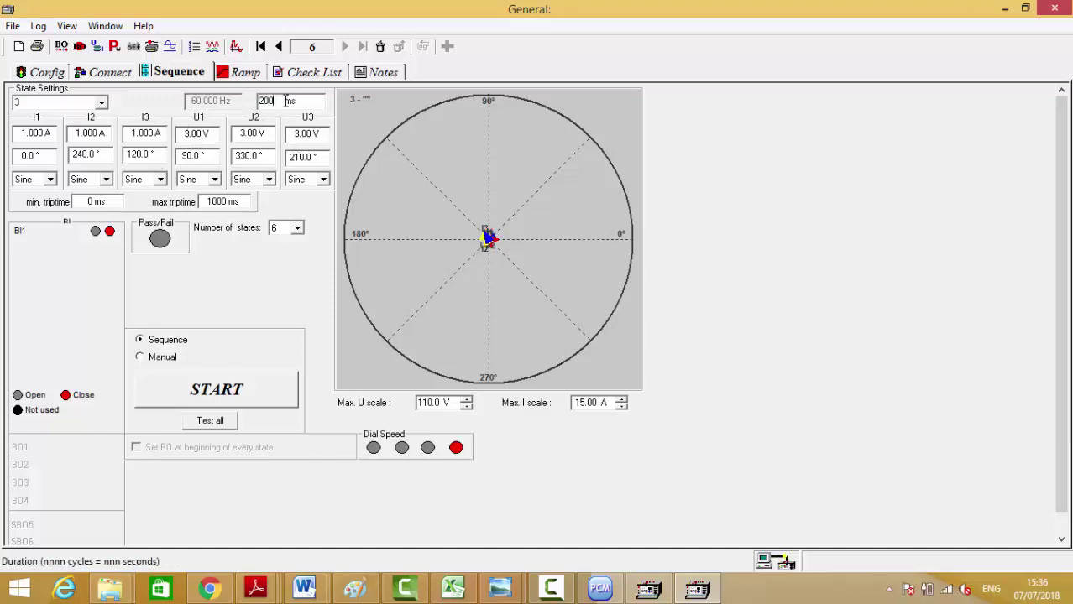
key(Tab)
Set the three phase voltages of state 4 to 66.40 V with angles of 0°, 240° and 120°
click(53, 102)
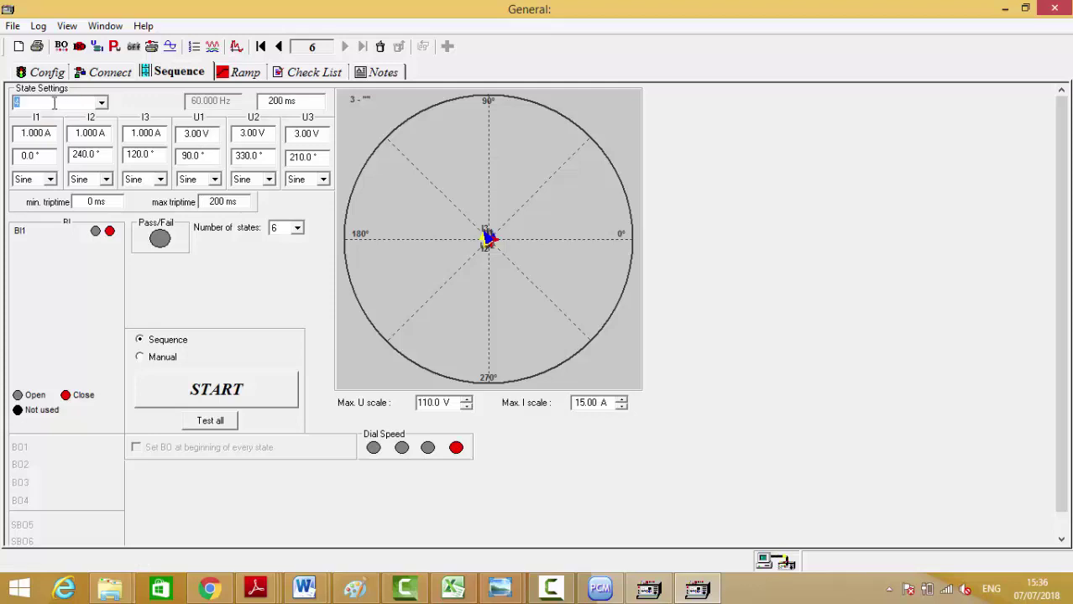
text(4)
click(198, 135)
text(66.)
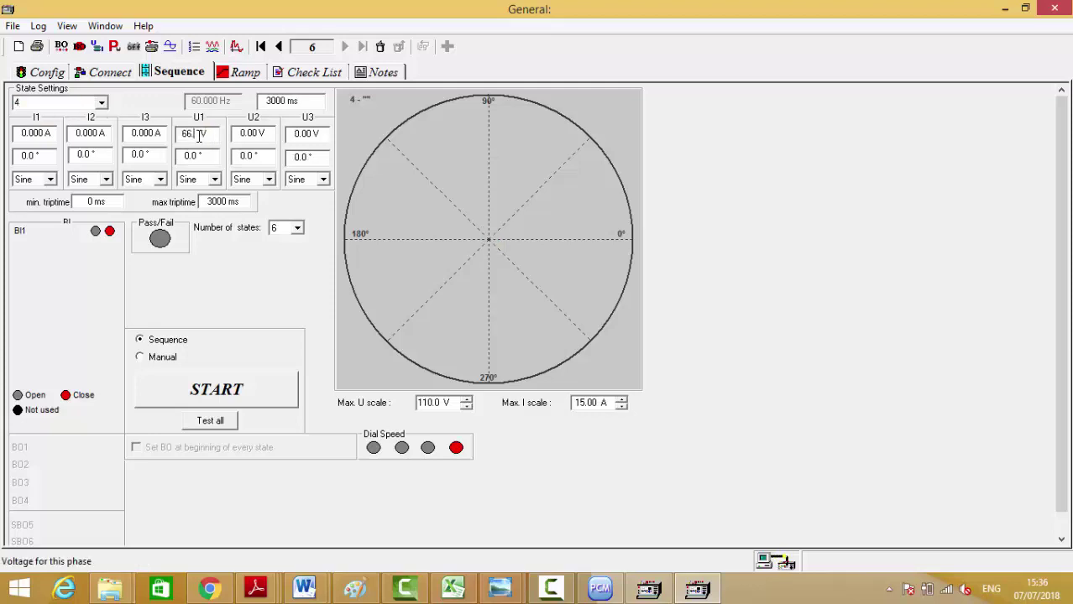
text(40)
key(Tab)
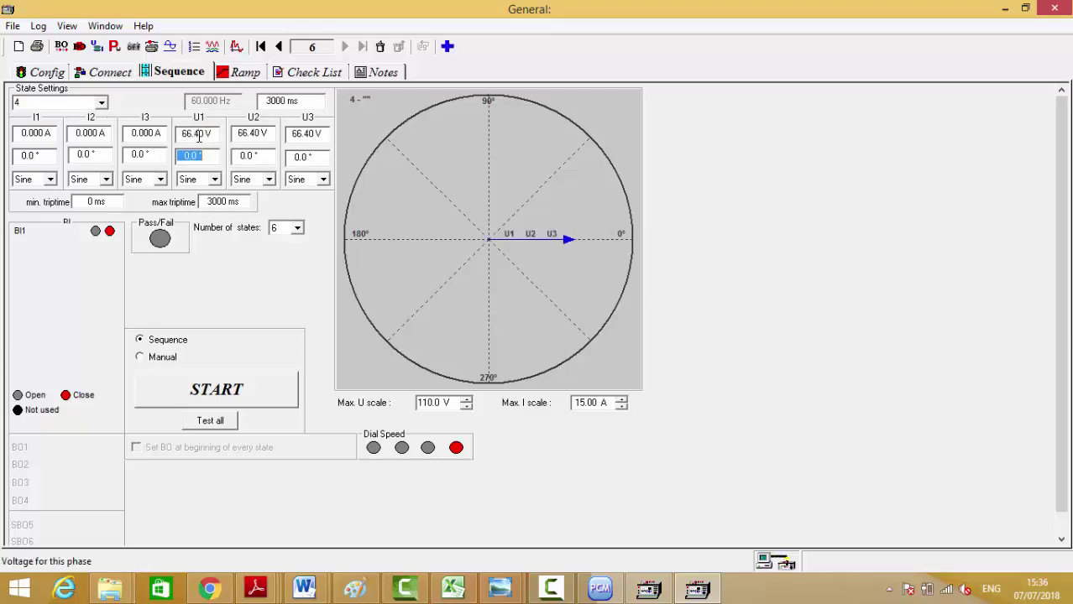
click(251, 158)
Set the three currents of state 4 to 0.1 A at 0°, 240° and 120°, and its duration to 300 ms
click(42, 134)
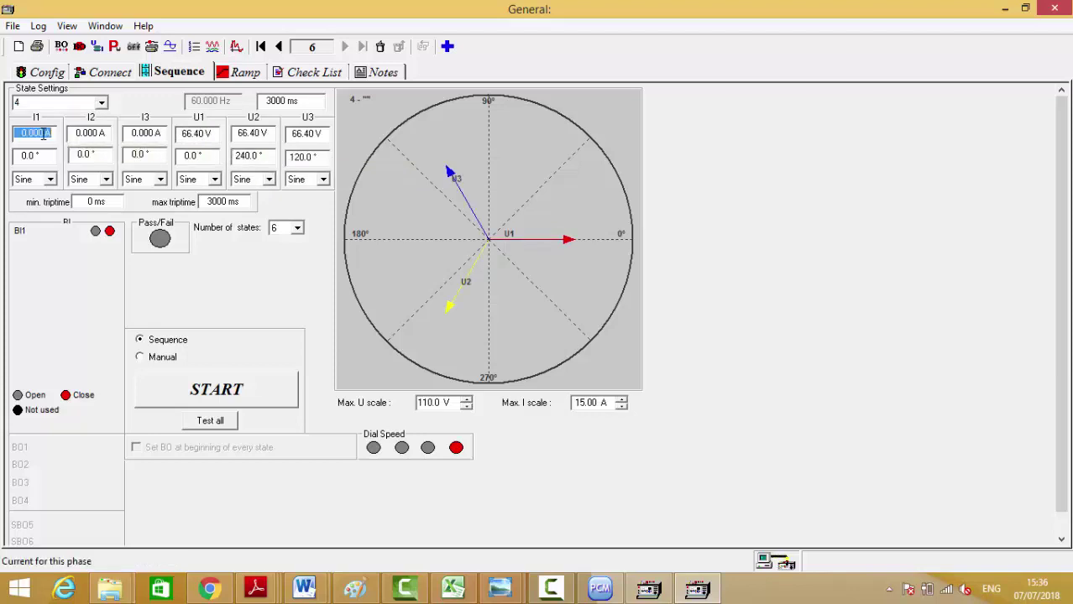
text(0.1)
key(Tab)
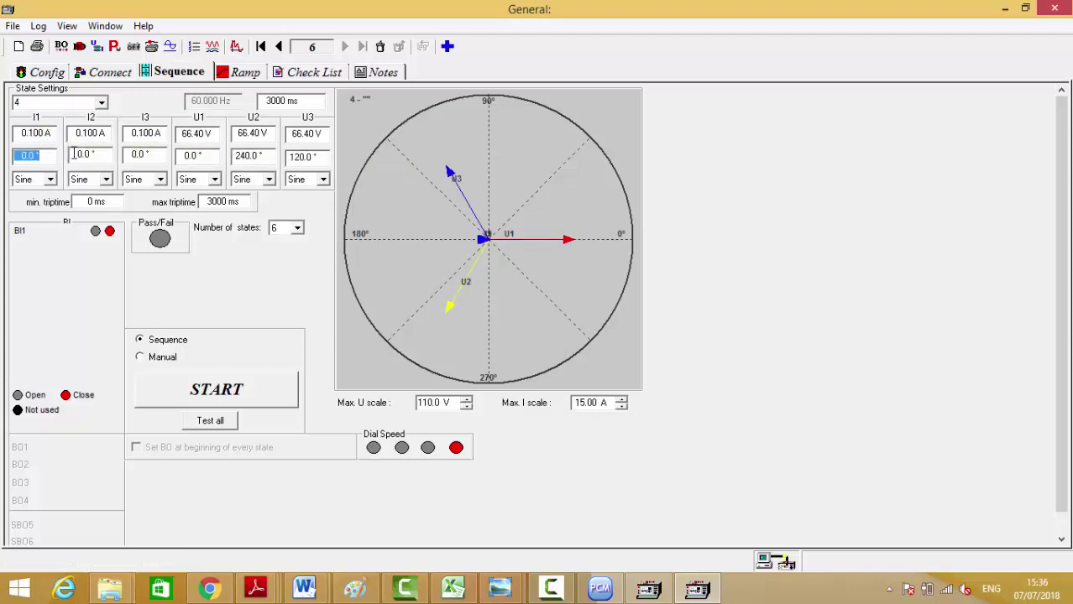
click(38, 155)
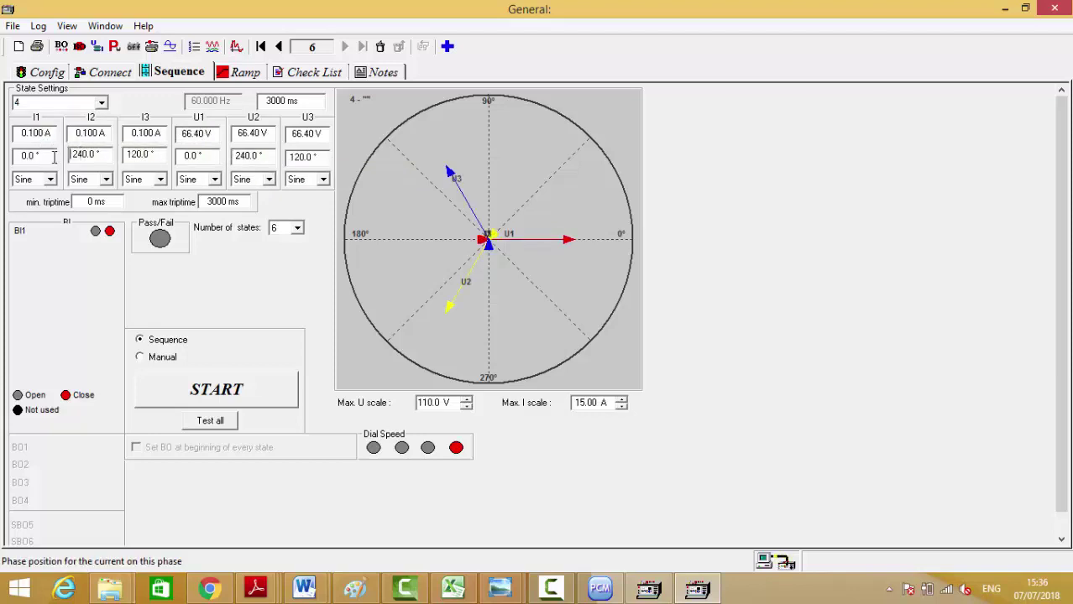
click(277, 101)
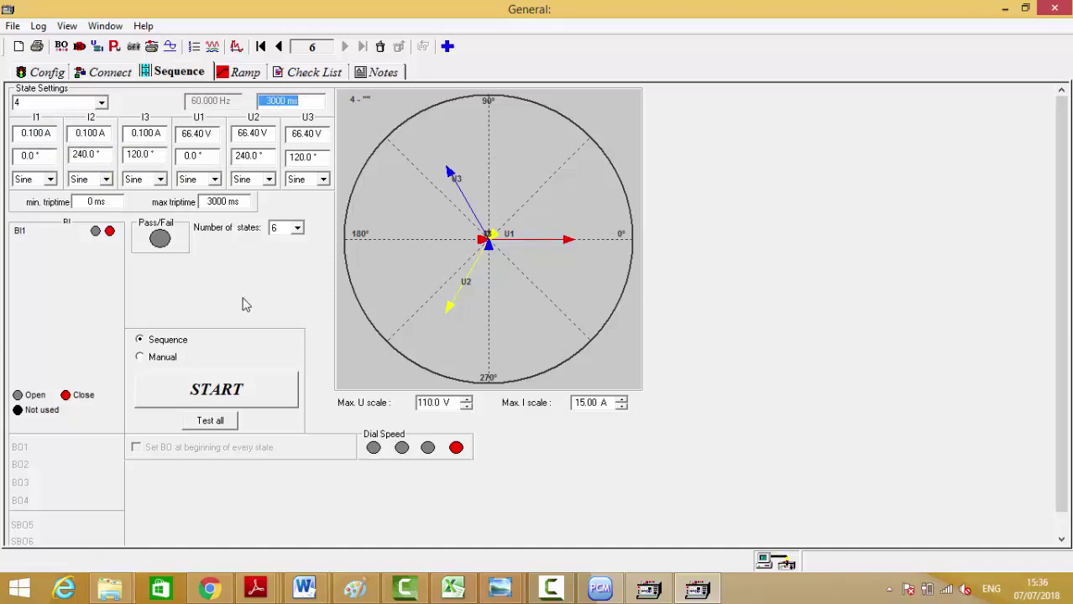
text(3)
key(Tab)
Set the three phase voltages of state 5 to 16 V with angles of 90°, 330° and 210°
click(38, 101)
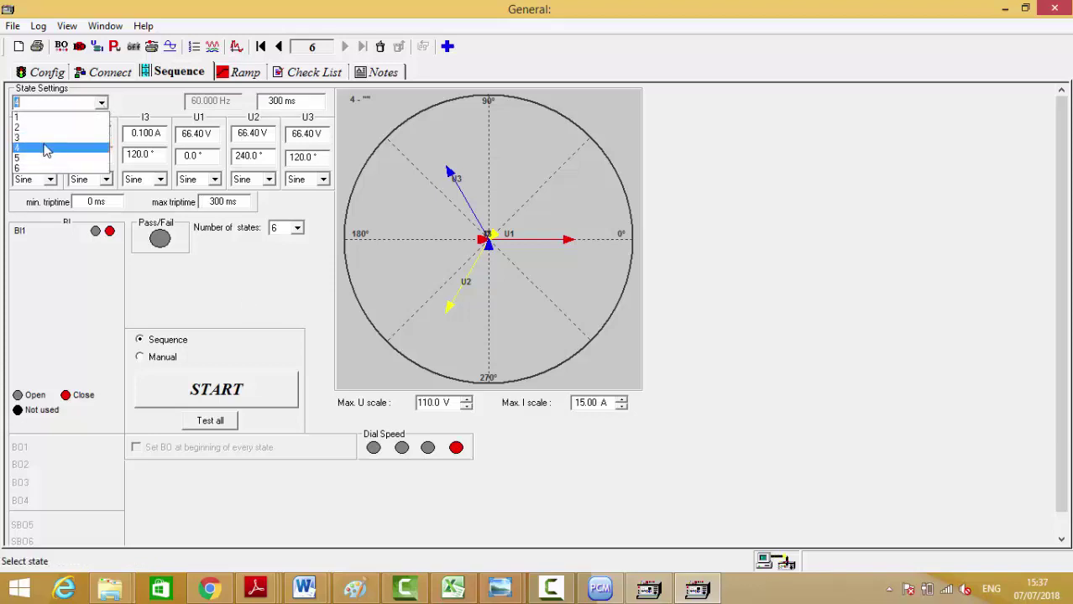
click(46, 158)
click(196, 134)
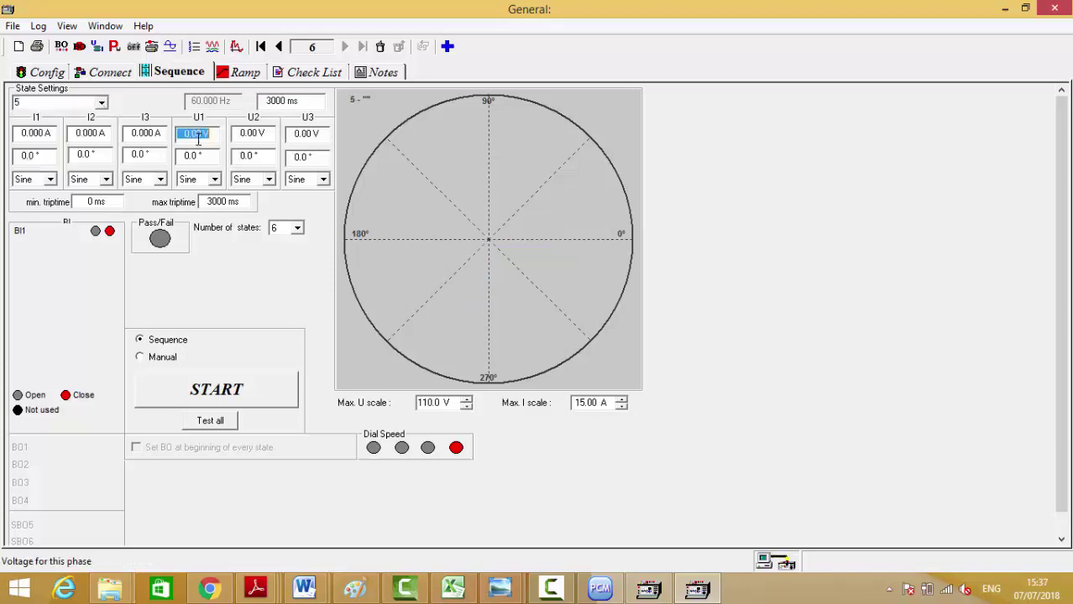
text(16)
key(Tab)
text(90)
key(Tab)
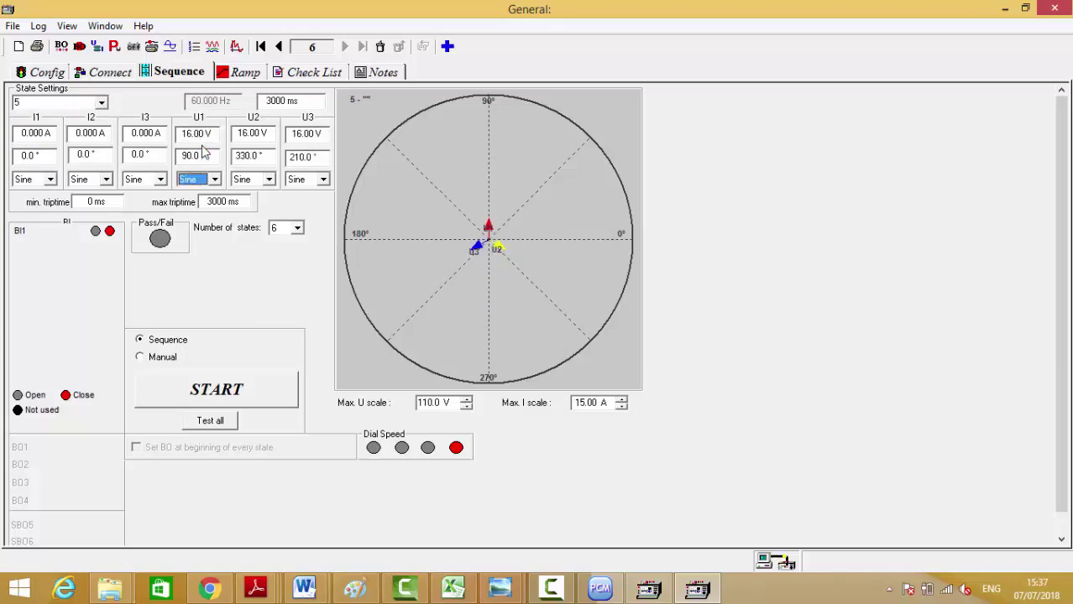
Set the three currents of state 5 to 1 A at 0°, 240° and 120°, and its duration to 40 ms
click(38, 134)
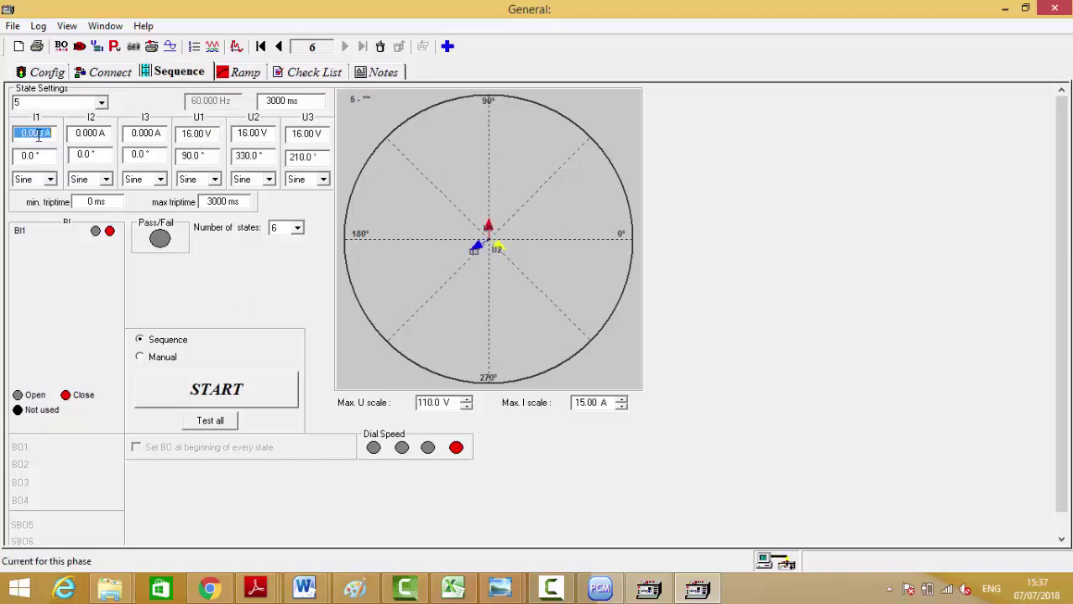
text(1)
key(Tab)
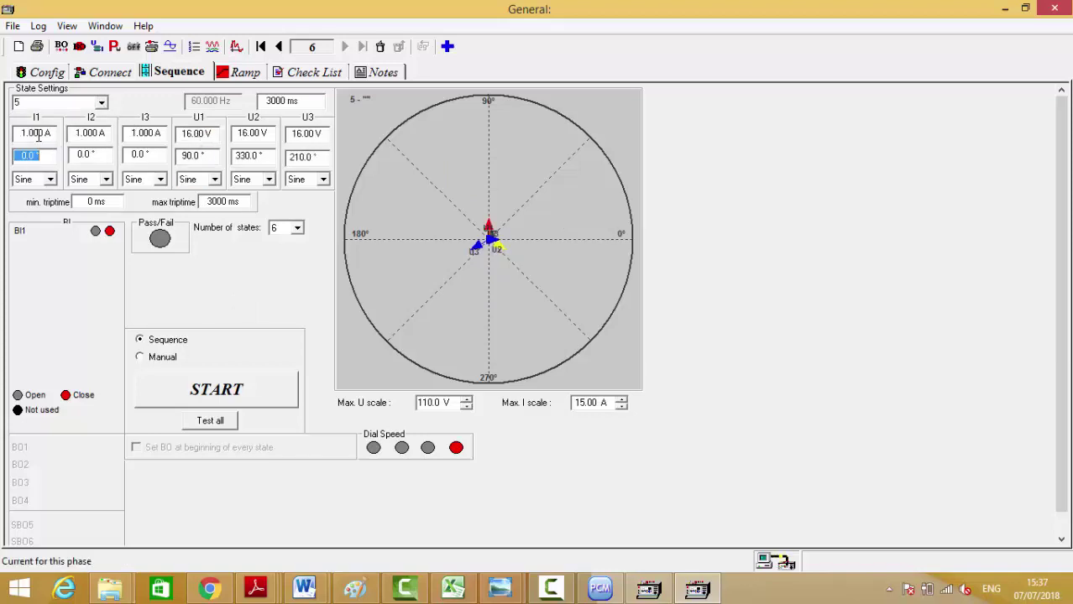
click(99, 157)
click(290, 99)
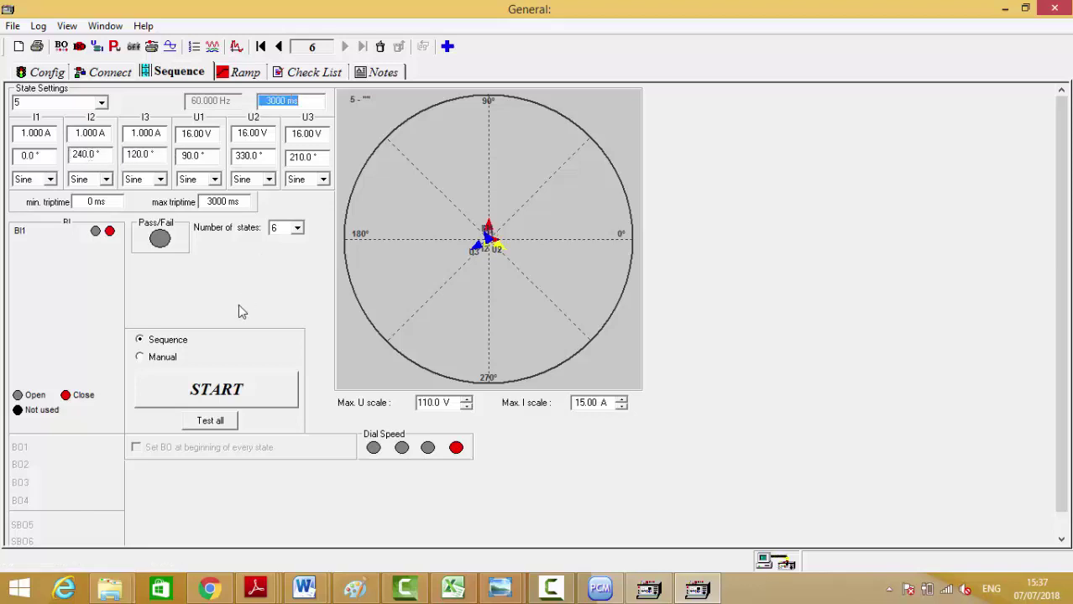
text(4)
key(Tab)
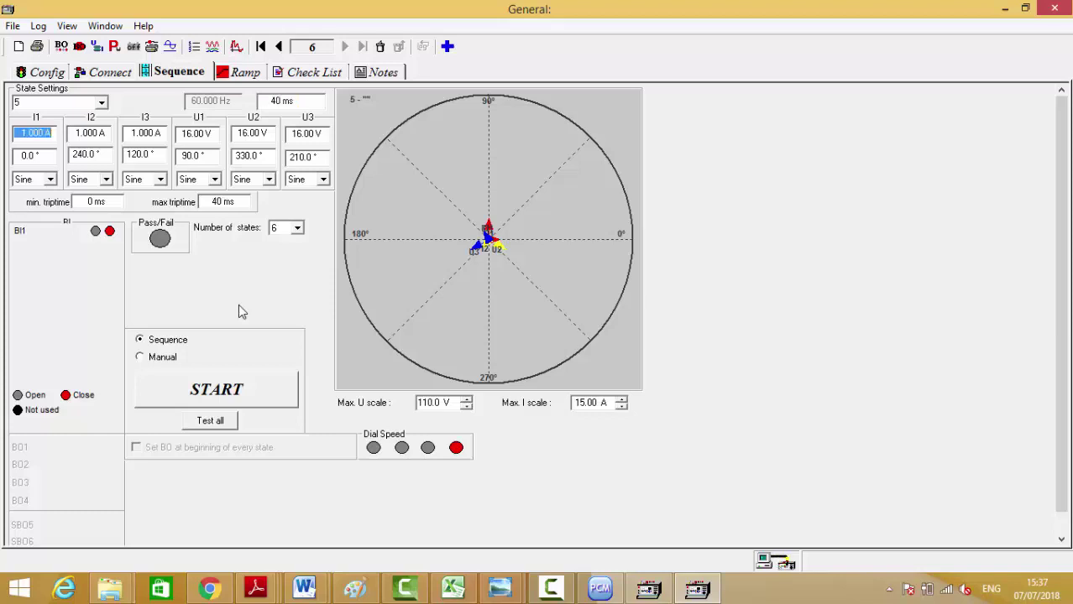
Set the three phase voltages of state 6 to 3 V with angles of 90°, 330° and 210°
click(100, 102)
click(41, 170)
click(195, 133)
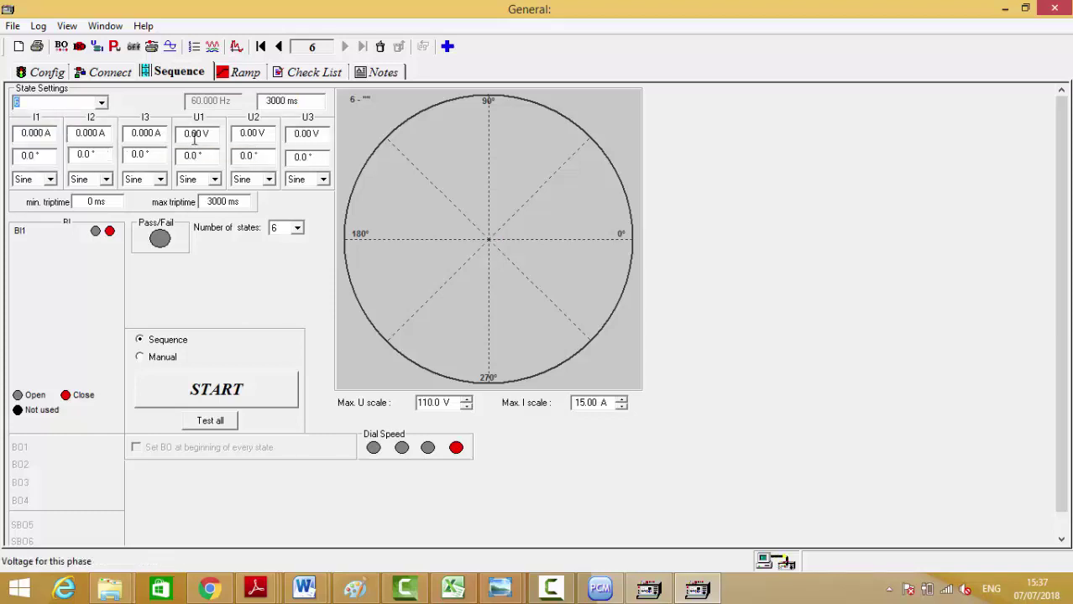
text(3)
key(Tab)
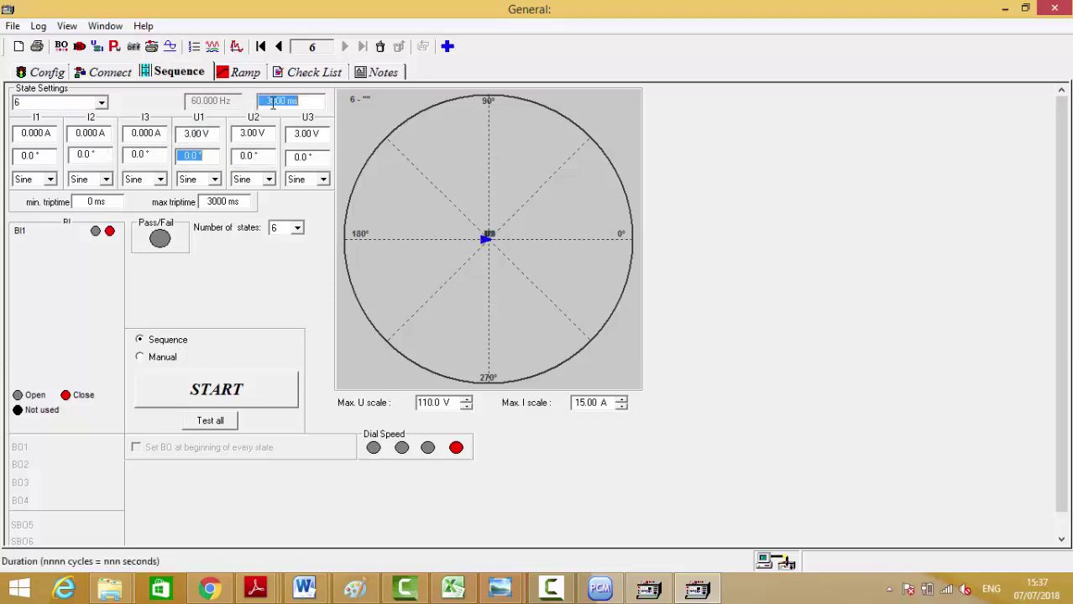
key(Return)
text(90)
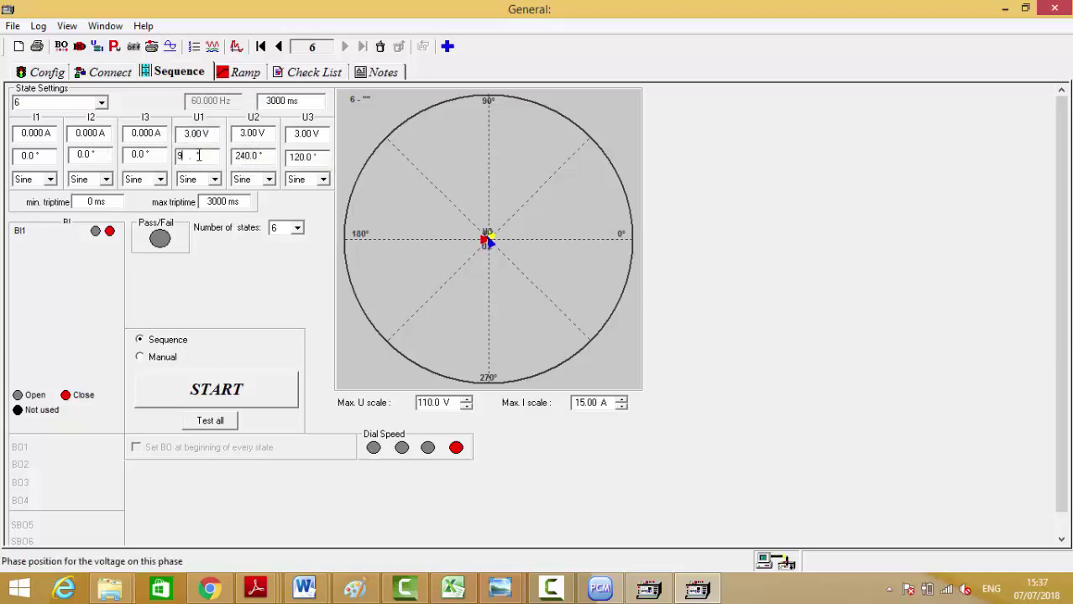
key(Tab)
Set the three phase currents of state 6 to 1 A with angles of 0°, 240° and 120°
click(32, 135)
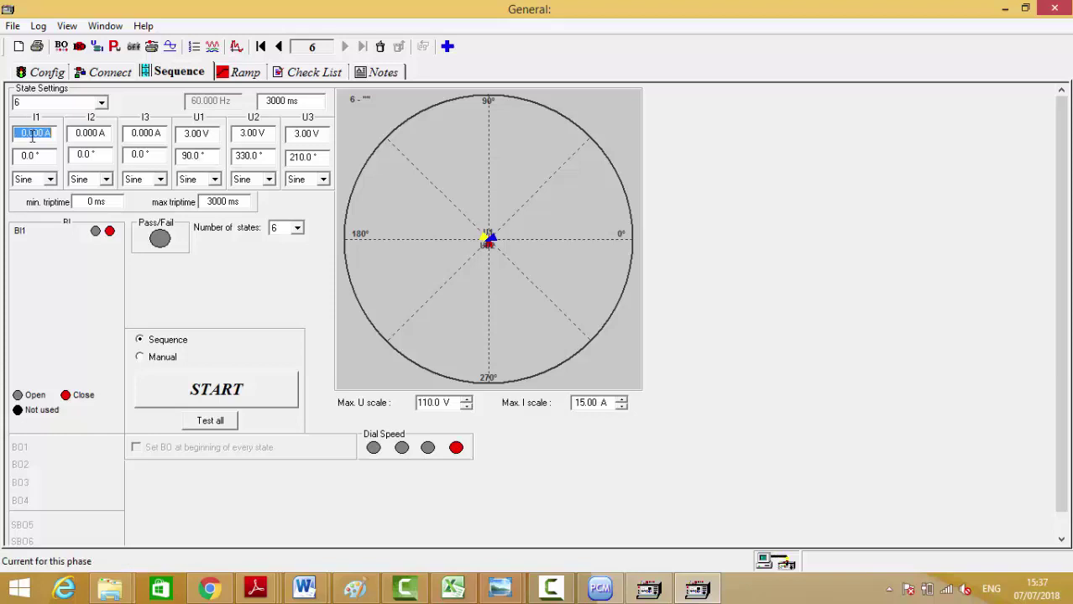
text(1)
key(Tab)
key(Return)
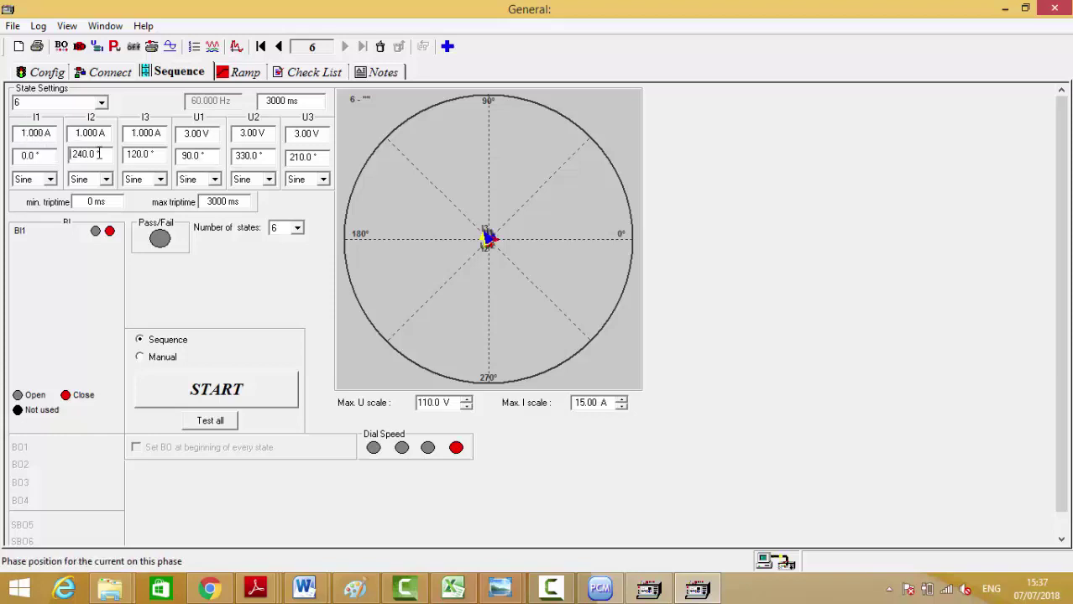
Review the currents, voltages and durations of states 1 to 4 of the sequence
click(57, 102)
click(59, 122)
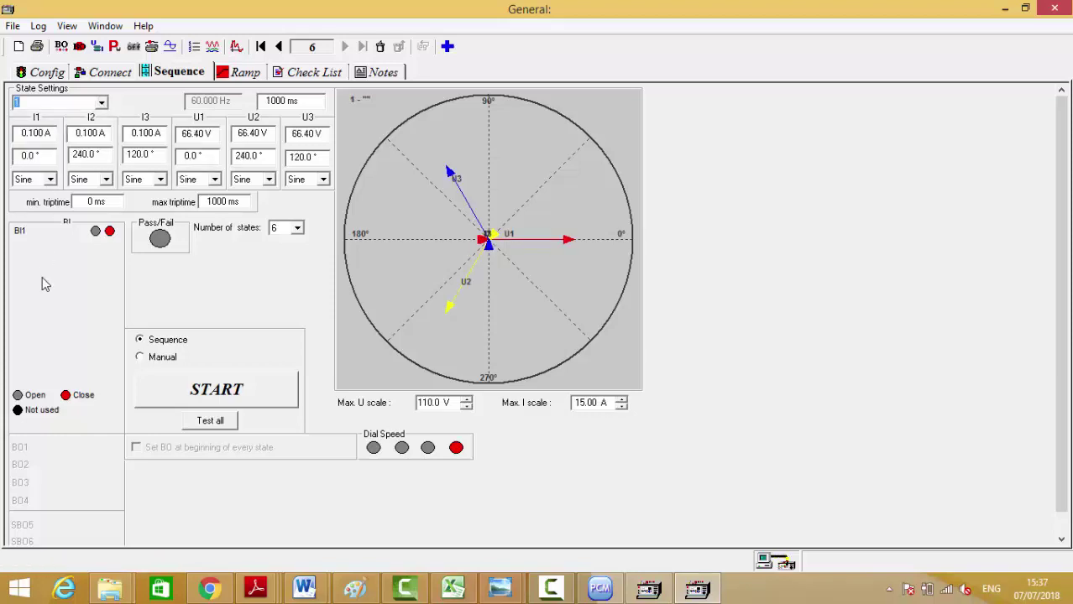
key(Down)
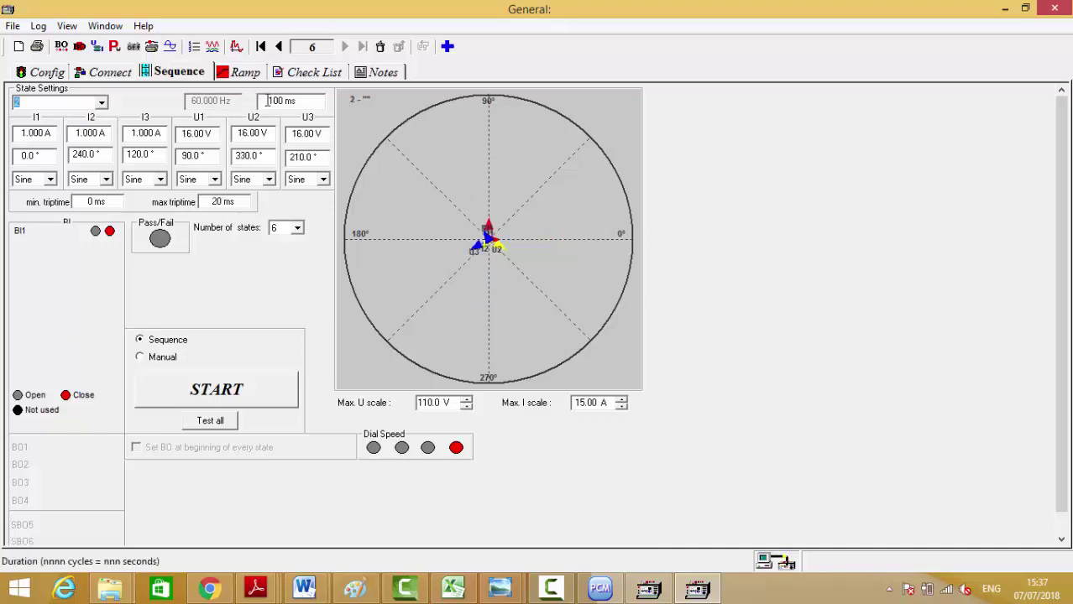
key(Tab)
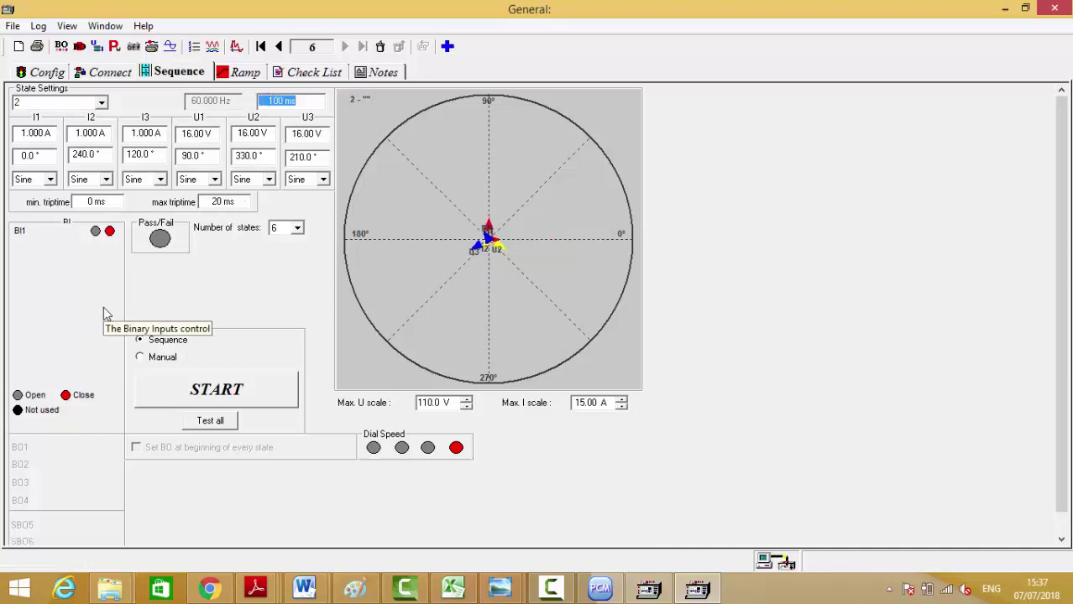
click(43, 107)
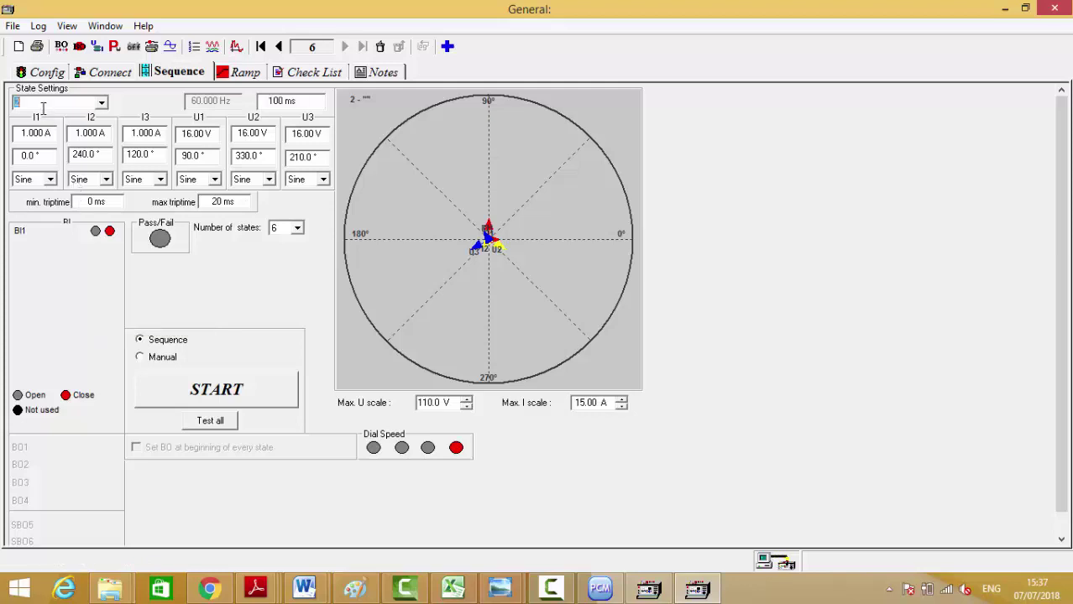
key(Down)
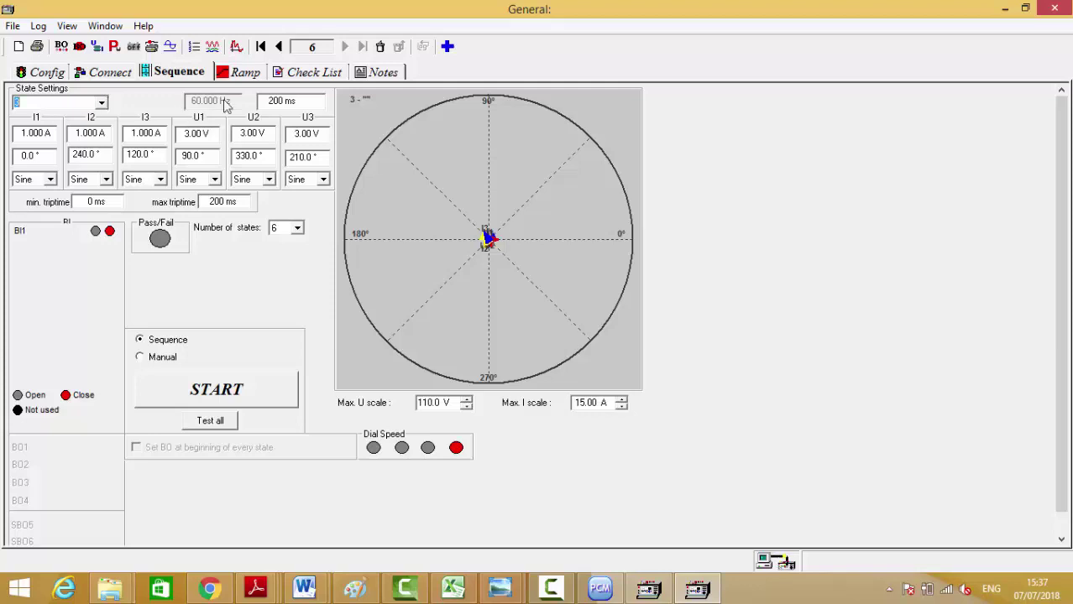
click(285, 99)
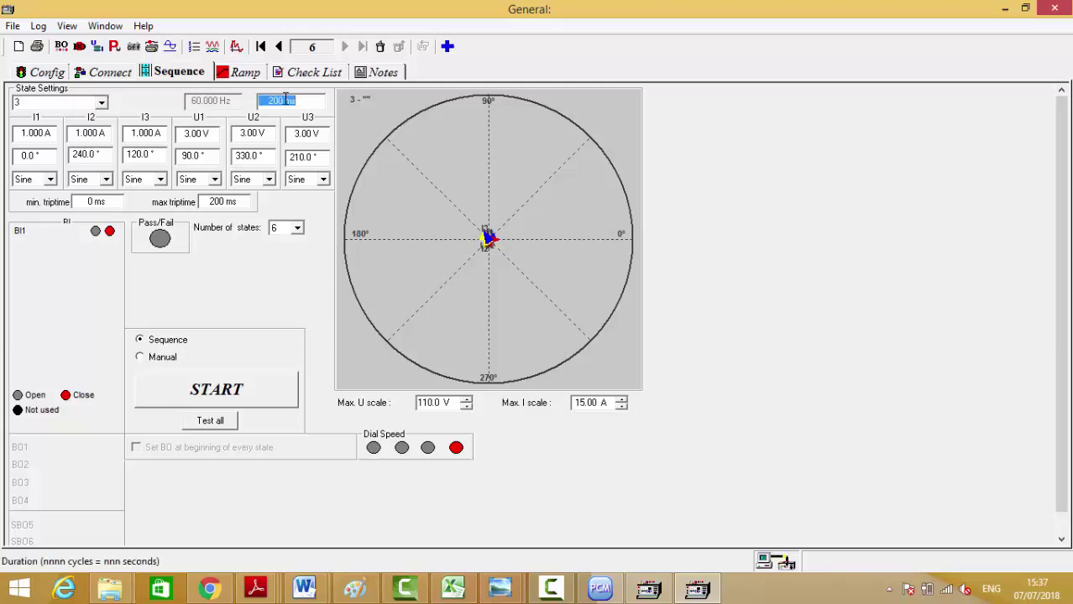
click(44, 105)
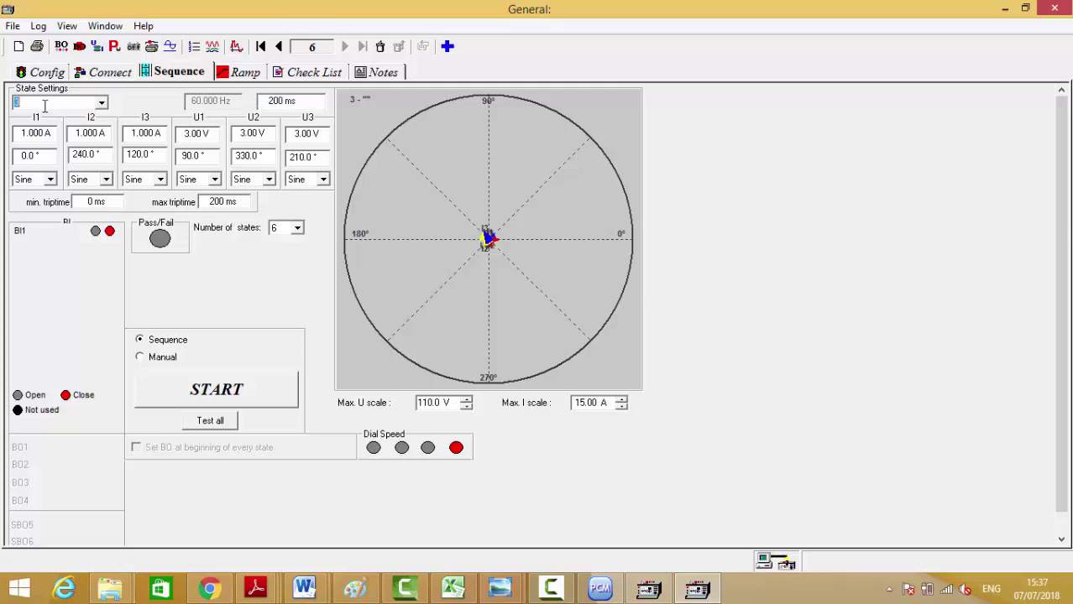
key(Down)
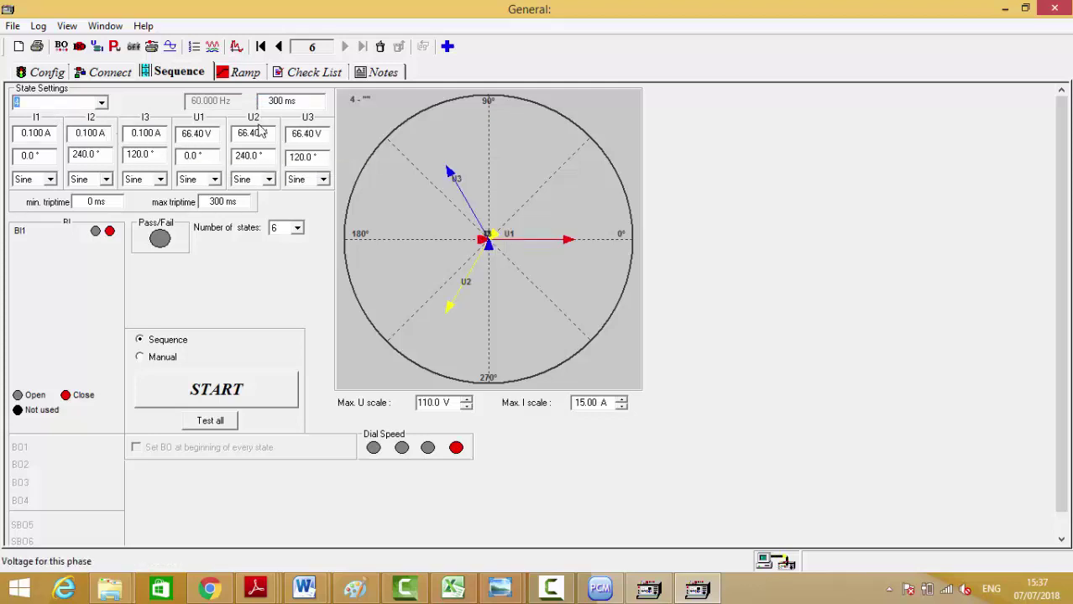
click(285, 107)
Check the voltages and durations of states 5 and 6, and run the six-state sequence
click(68, 103)
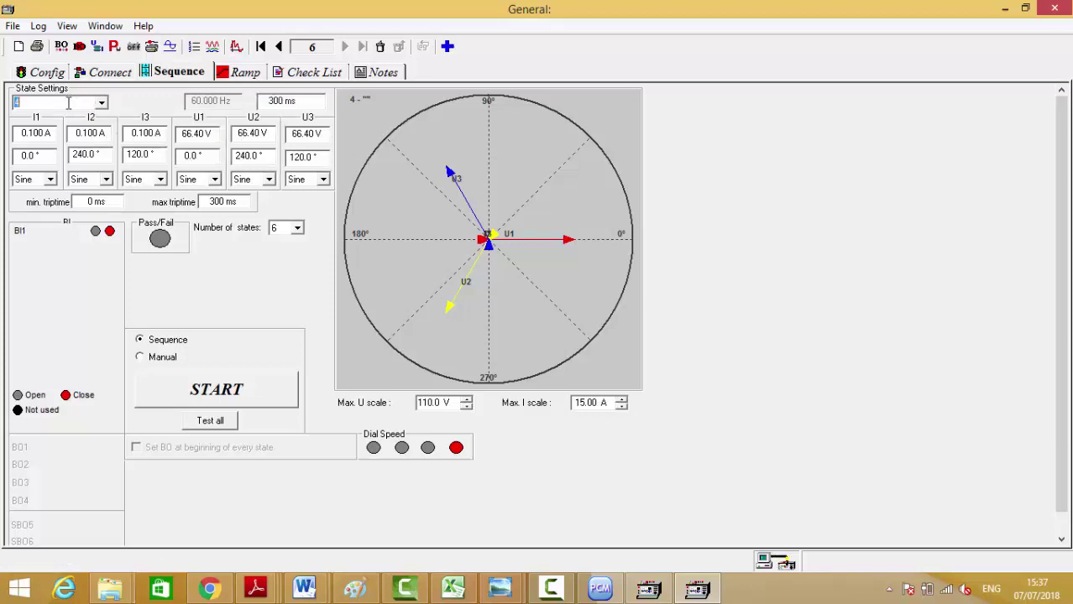
key(Down)
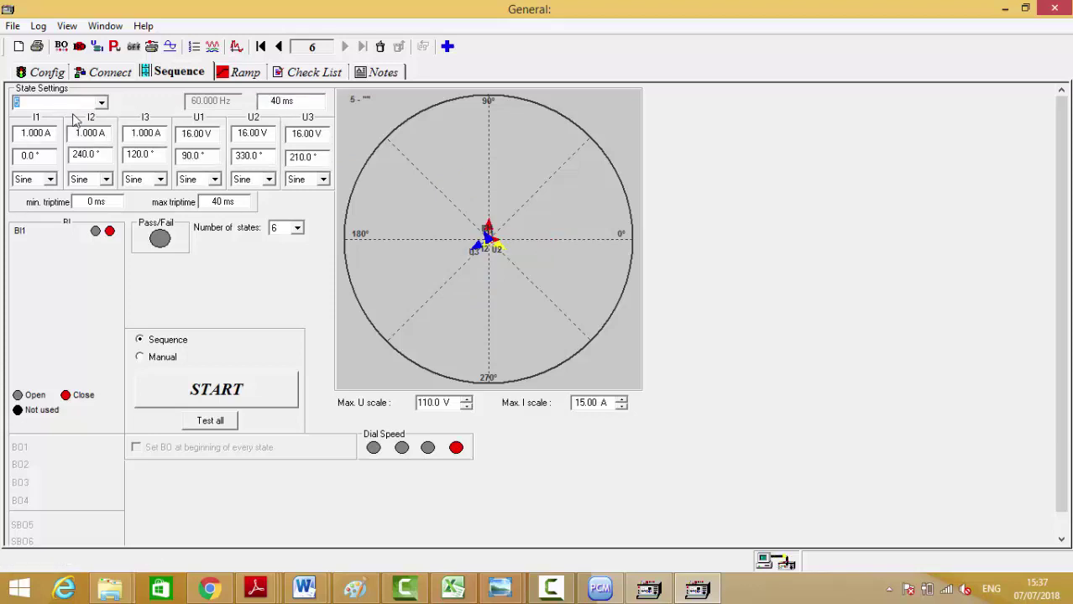
click(197, 134)
click(199, 154)
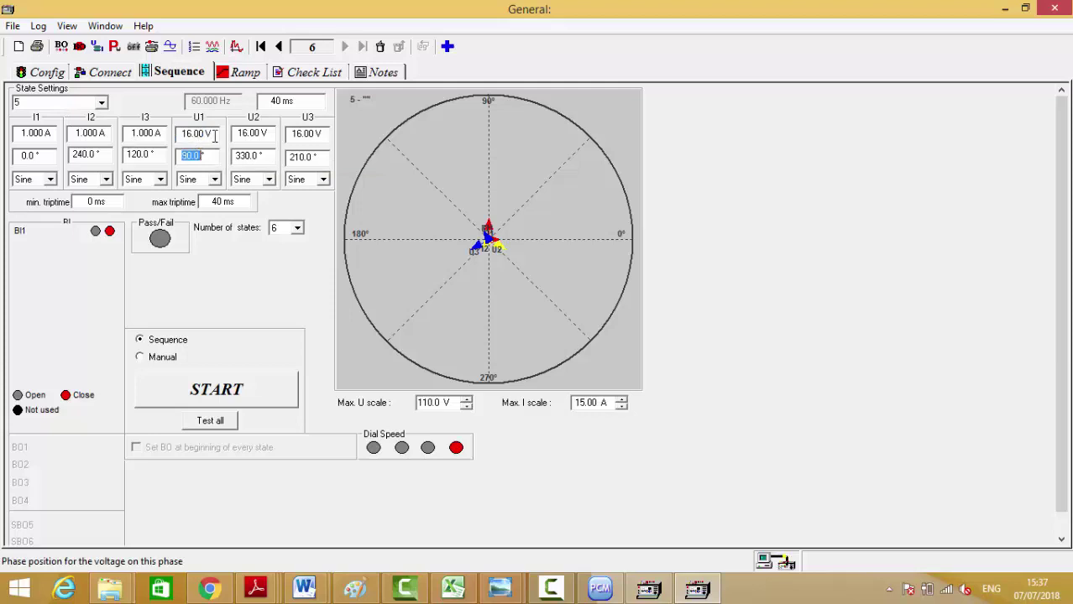
click(281, 100)
click(61, 99)
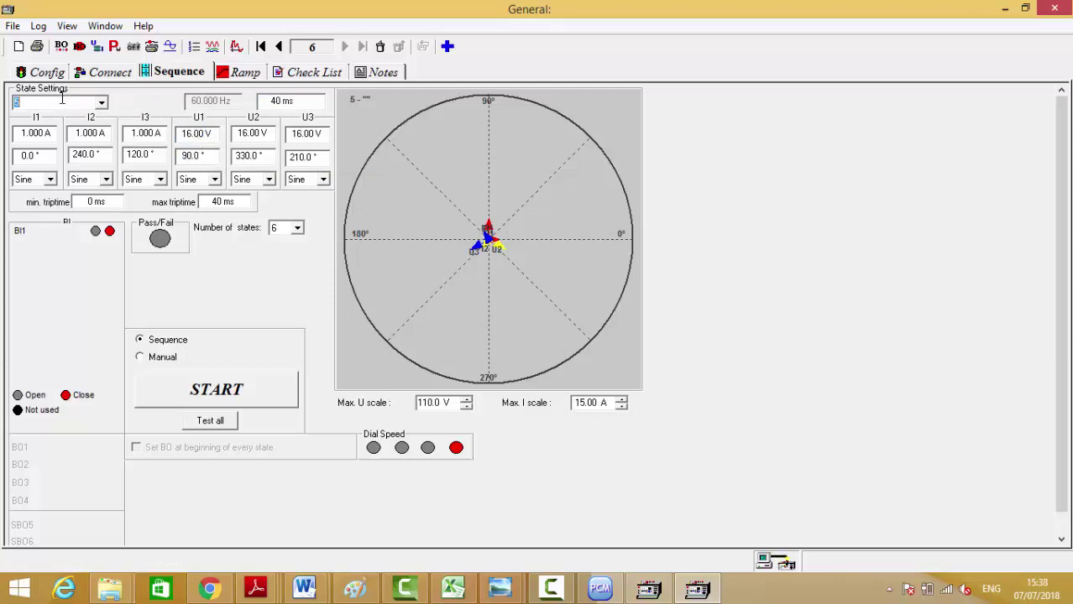
key(Down)
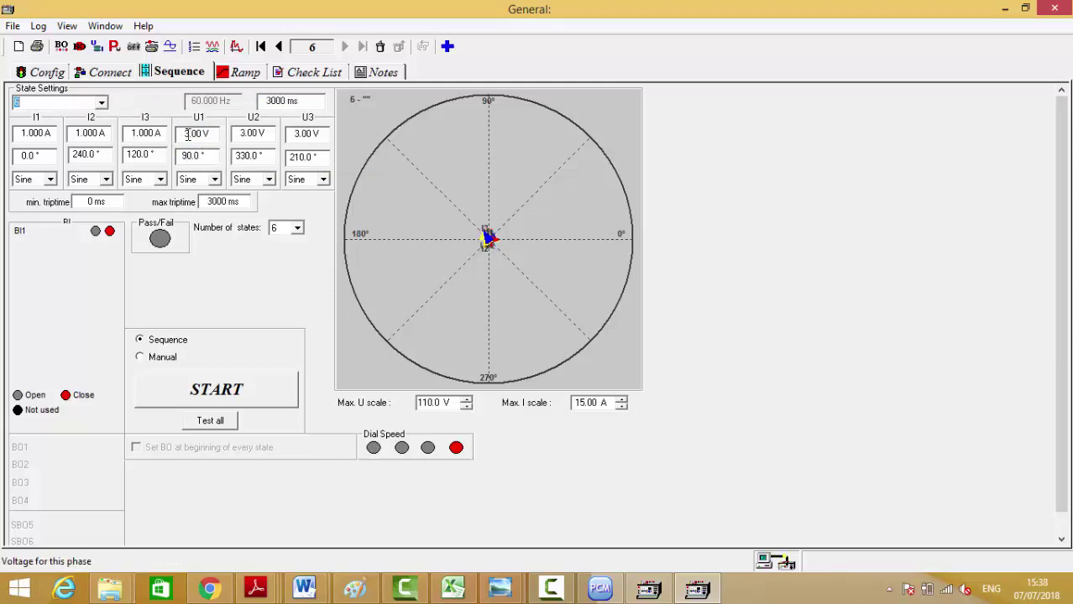
click(188, 135)
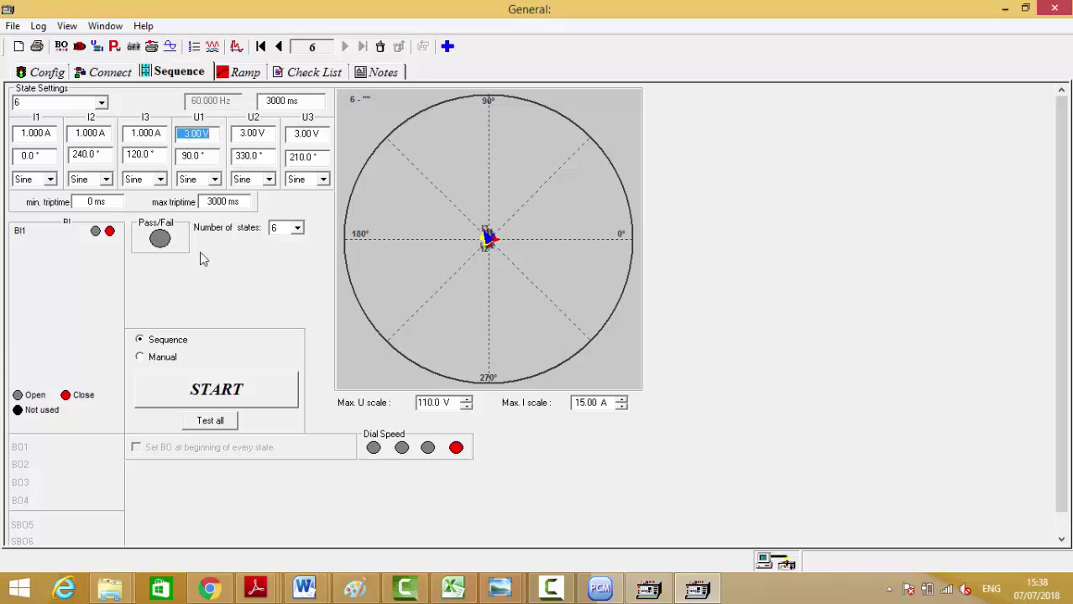
click(283, 102)
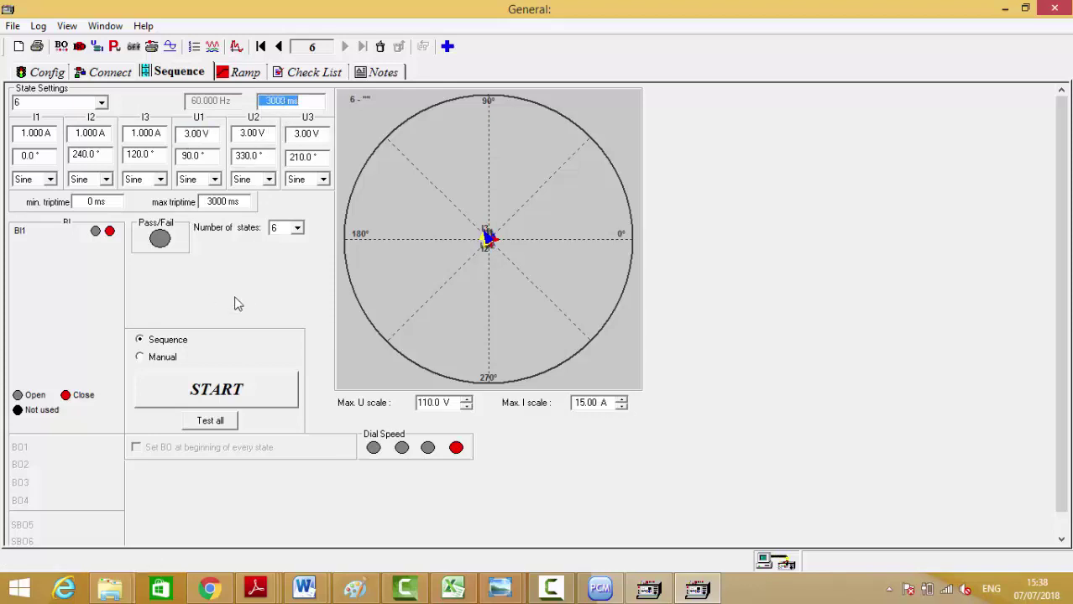
click(246, 390)
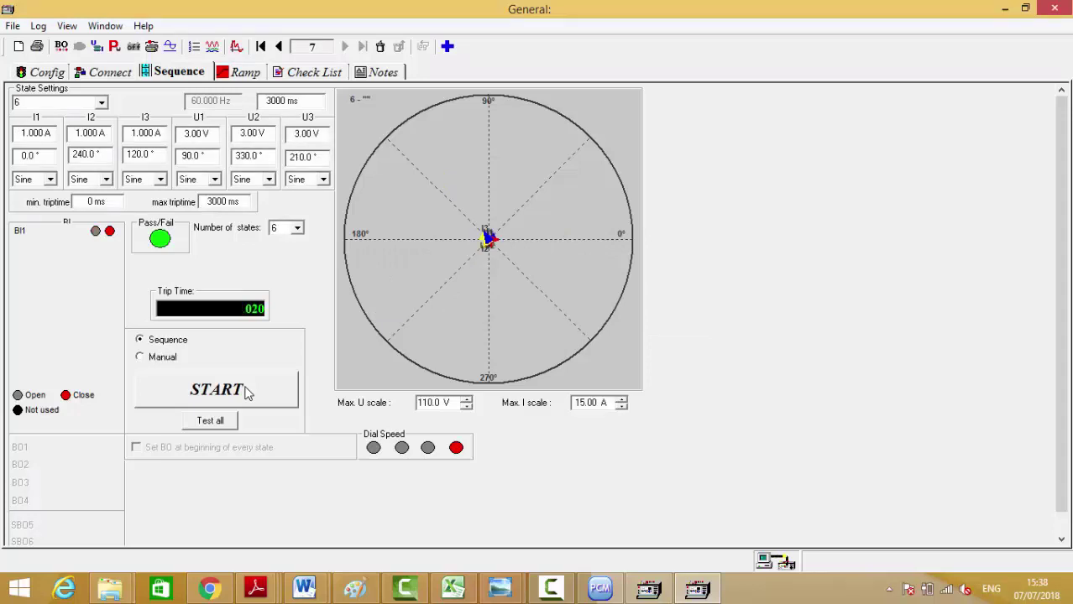
Set the duration of state 5 to 60 ms and run the sequence
click(101, 103)
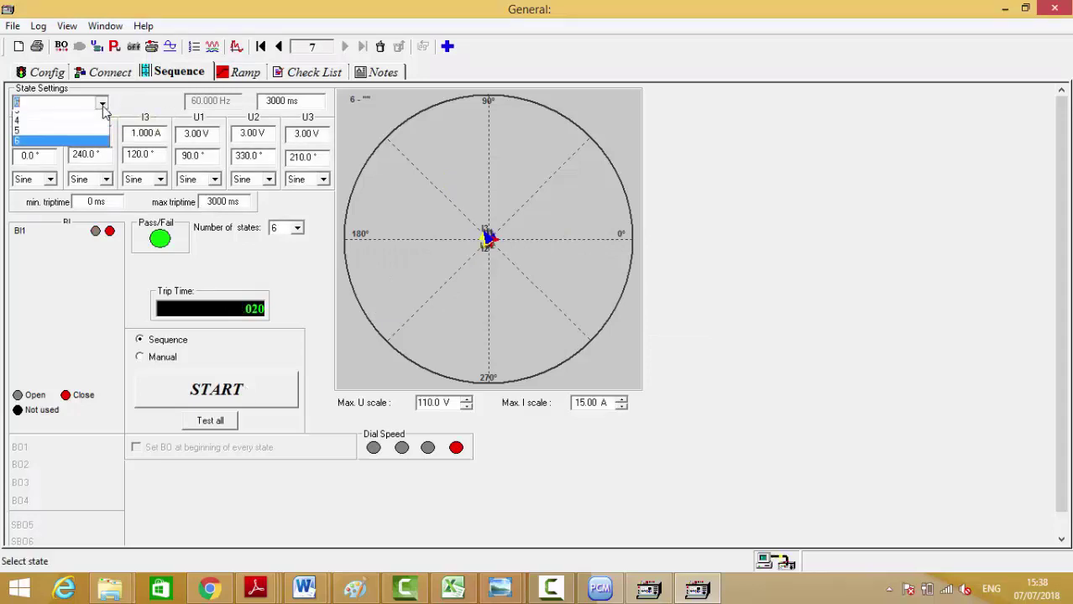
click(46, 157)
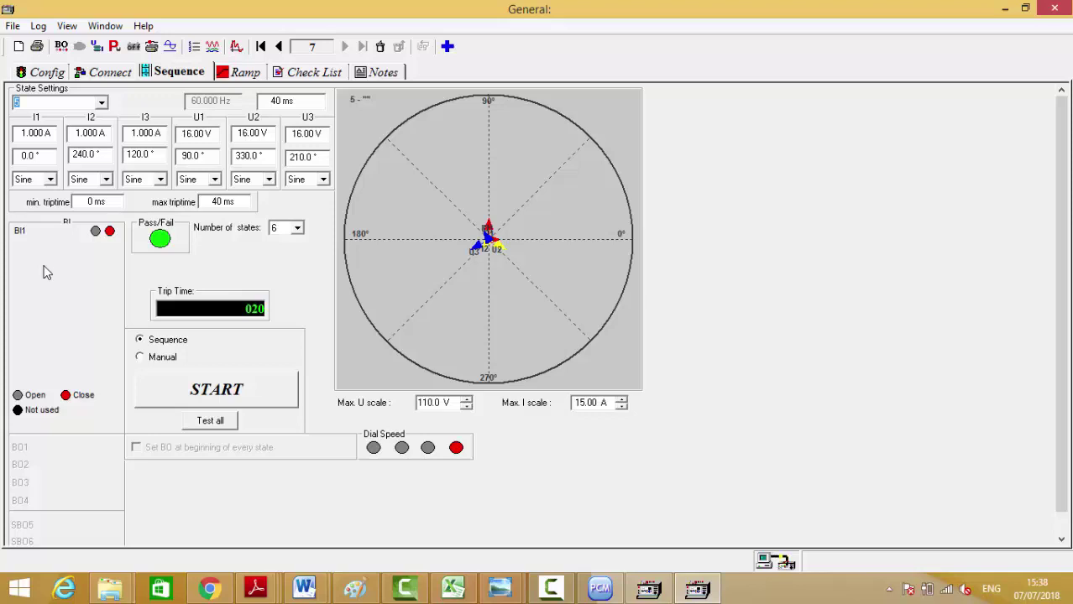
click(275, 101)
text(60)
key(Tab)
click(261, 390)
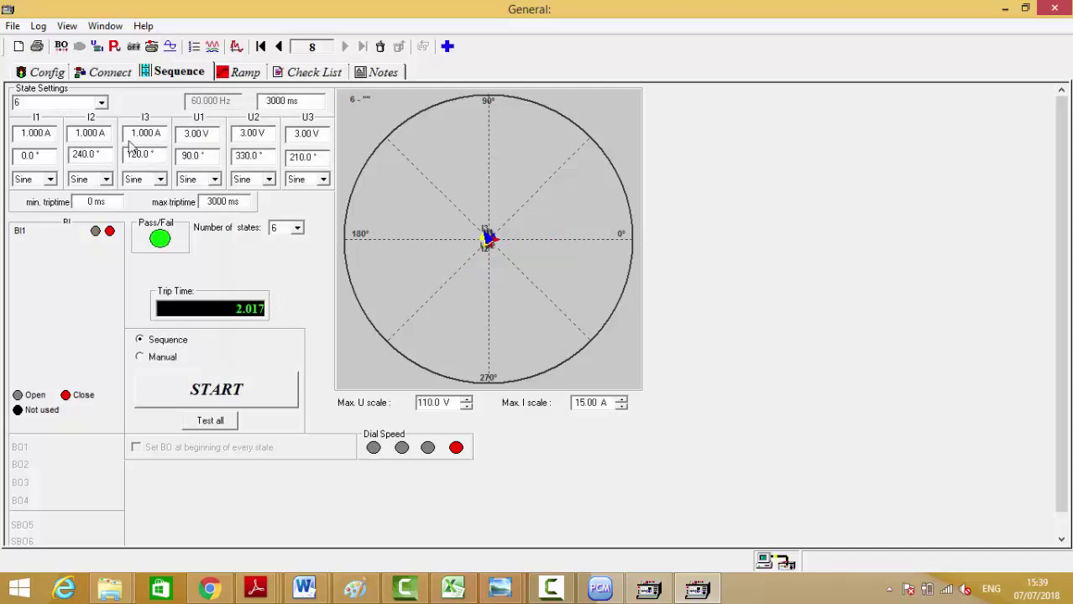
Set the duration of state 4 to 230 ms
click(100, 104)
click(48, 148)
click(274, 104)
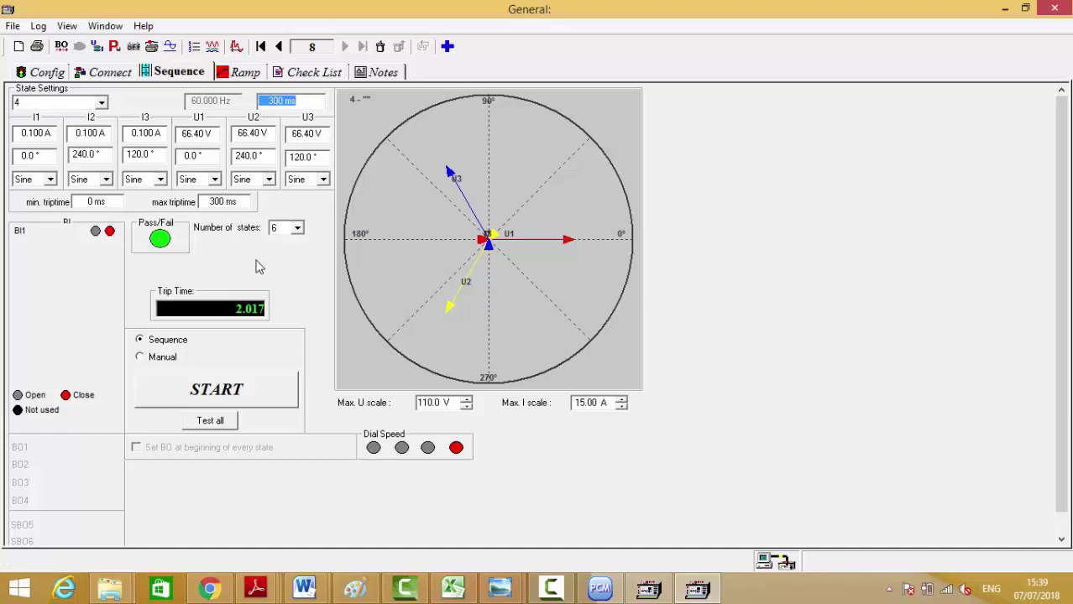
text(230)
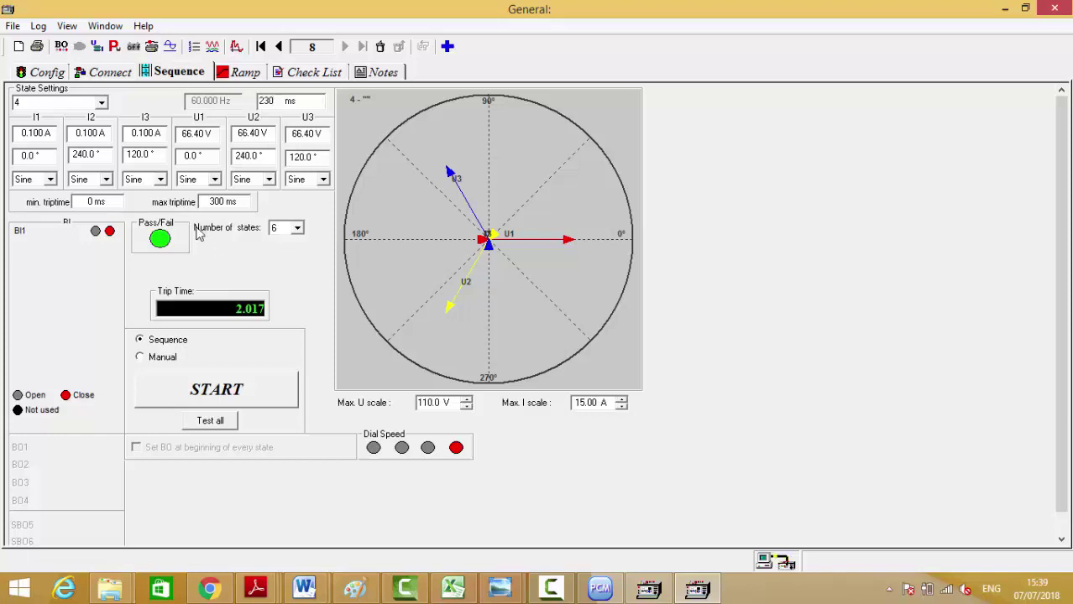
Set the duration of state 5 to 40 ms and run the sequence
click(102, 103)
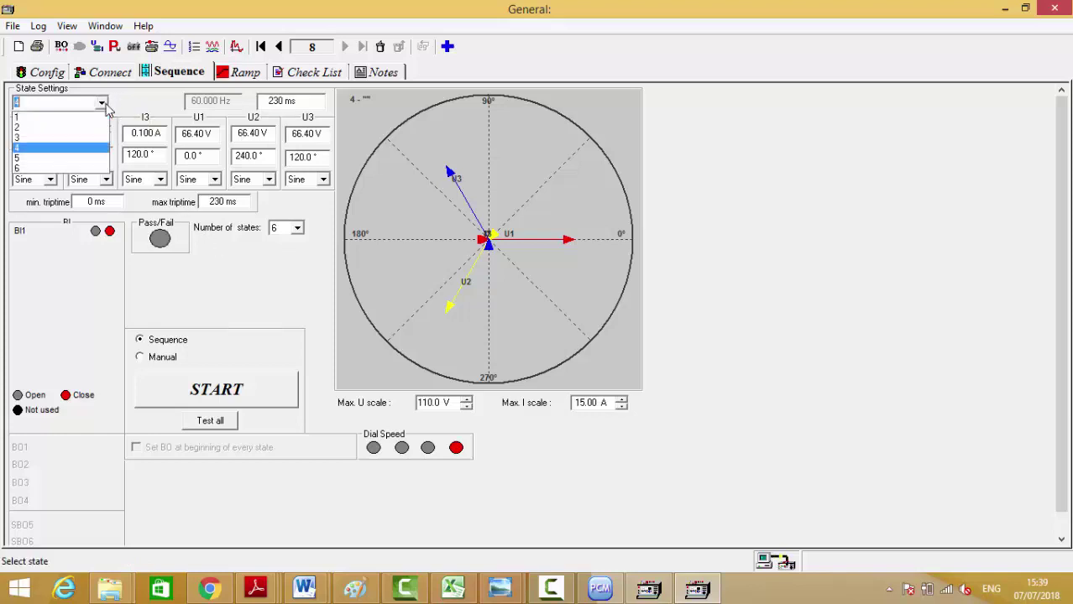
click(38, 159)
click(273, 103)
key(Tab)
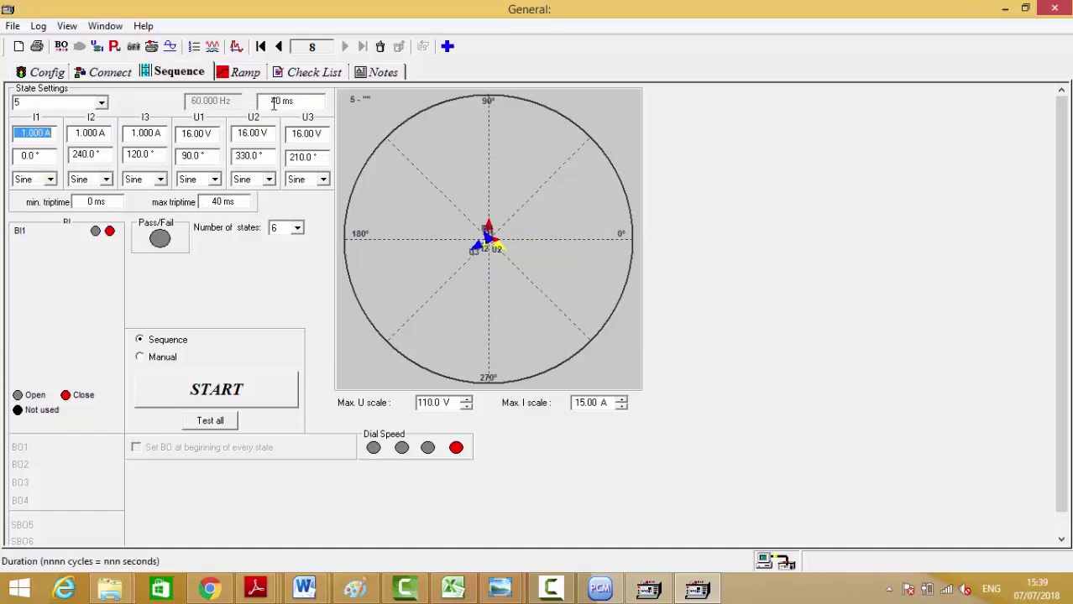
click(260, 387)
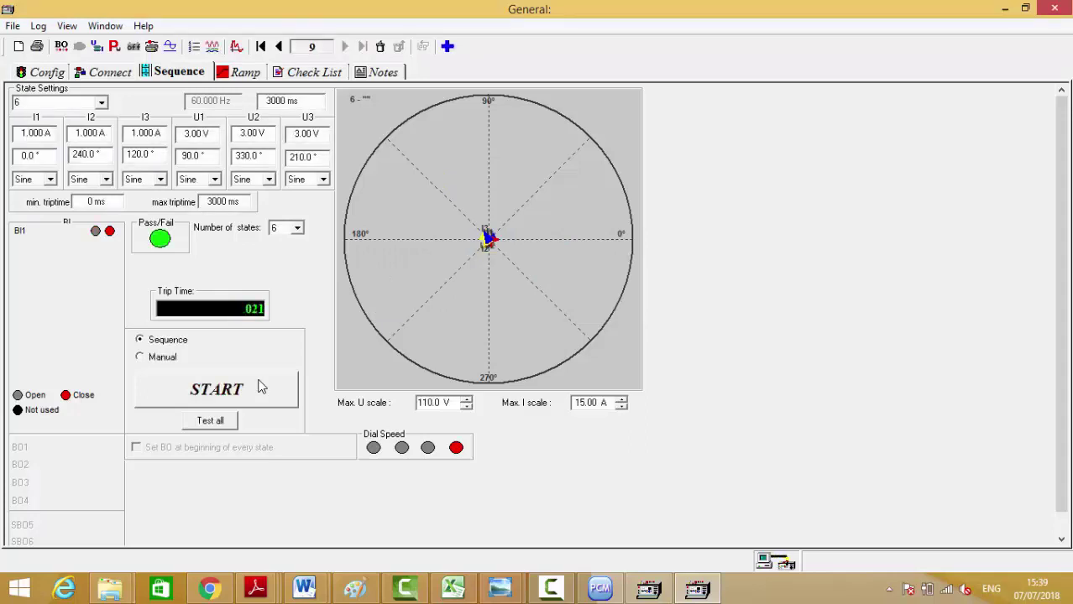
Set the duration of state 4 to 210 ms and run the sequence again
click(102, 104)
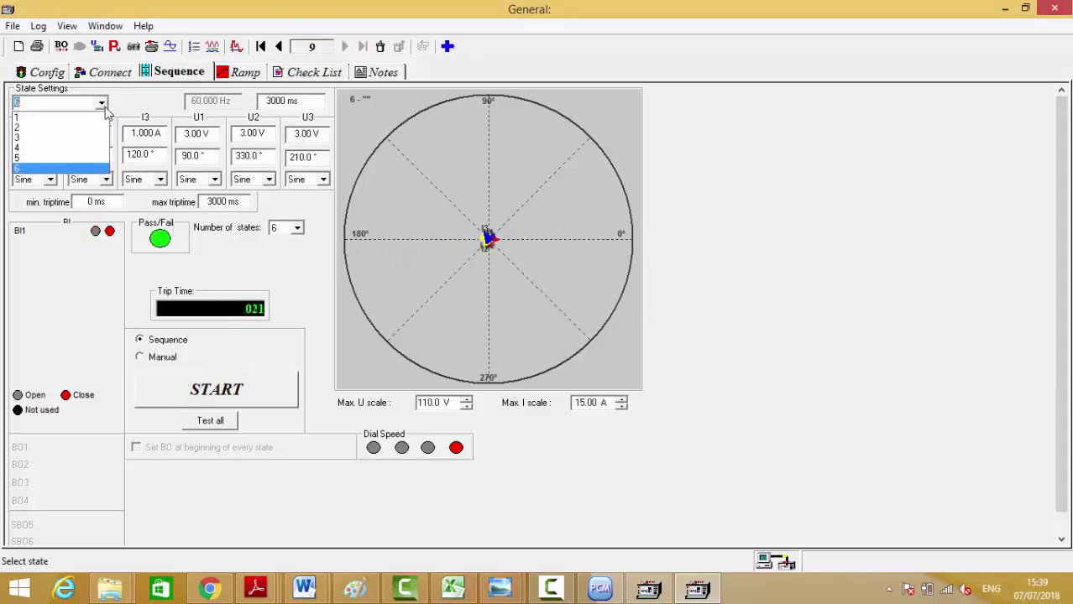
click(52, 149)
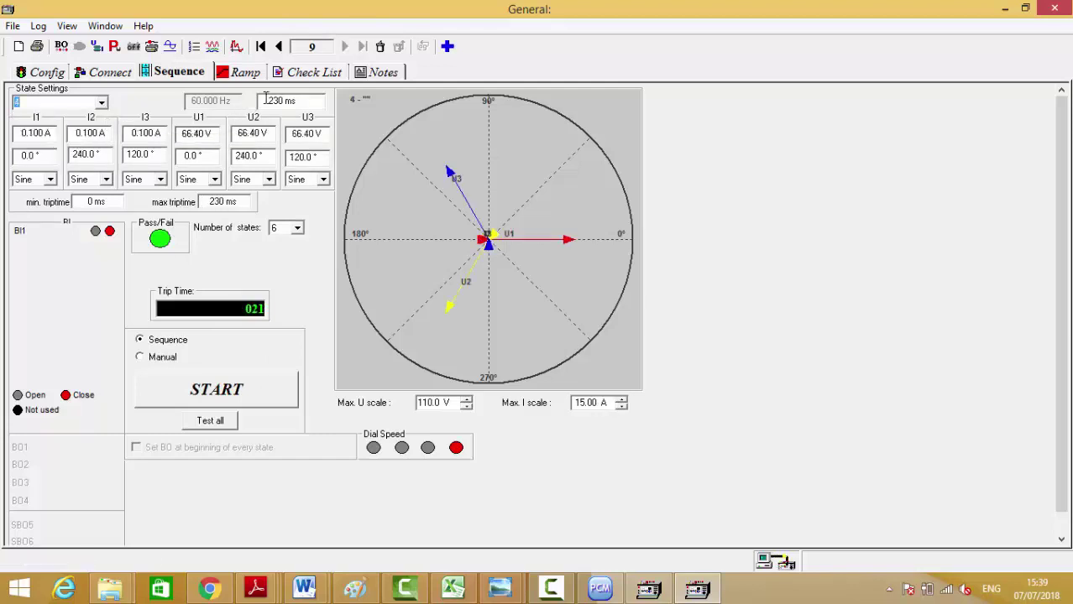
key(Tab)
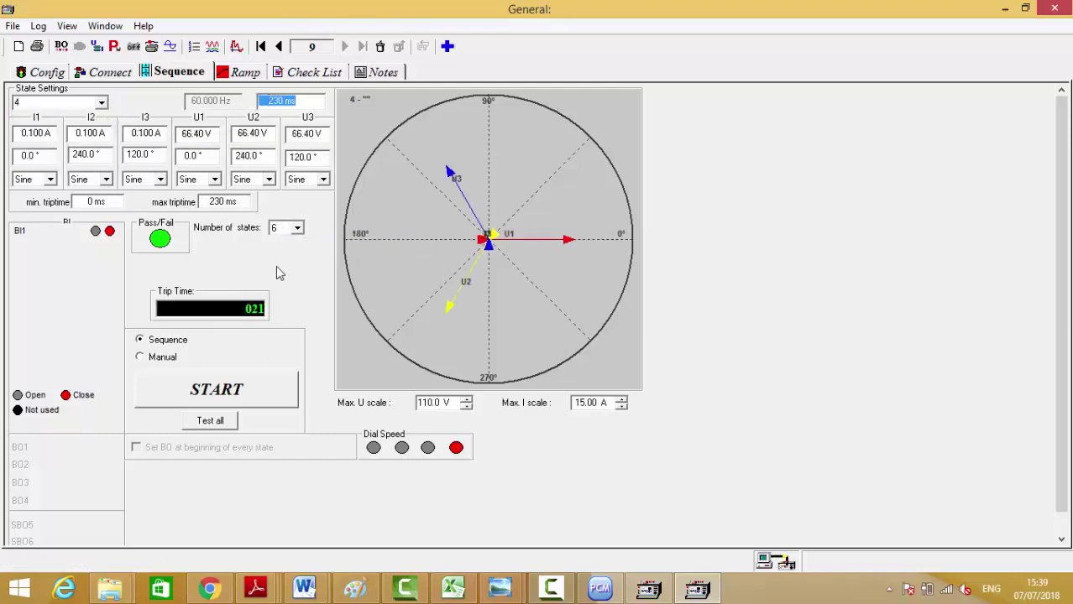
text(210)
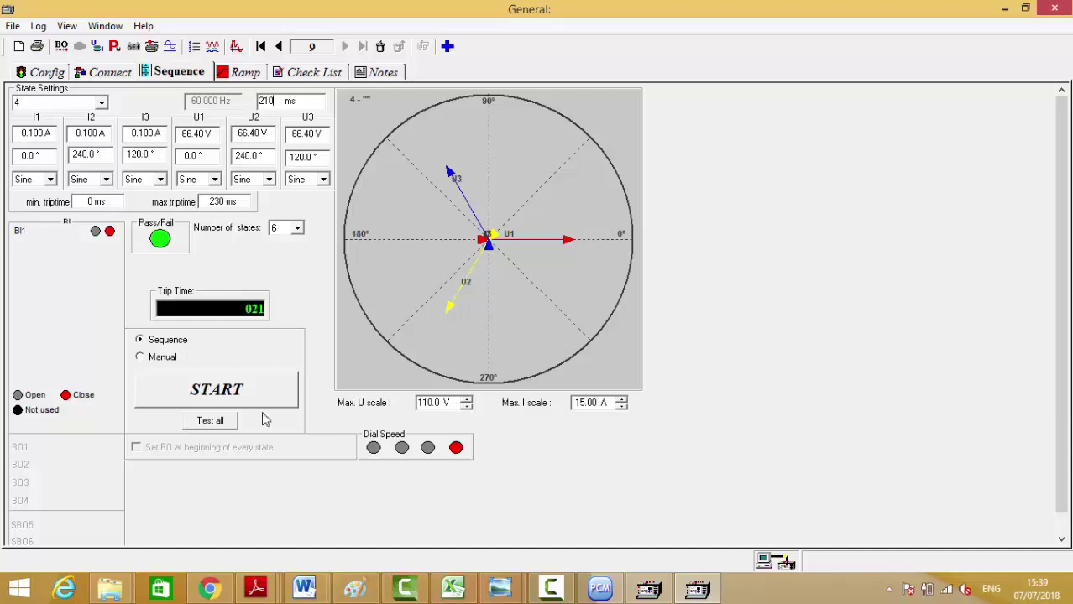
click(255, 404)
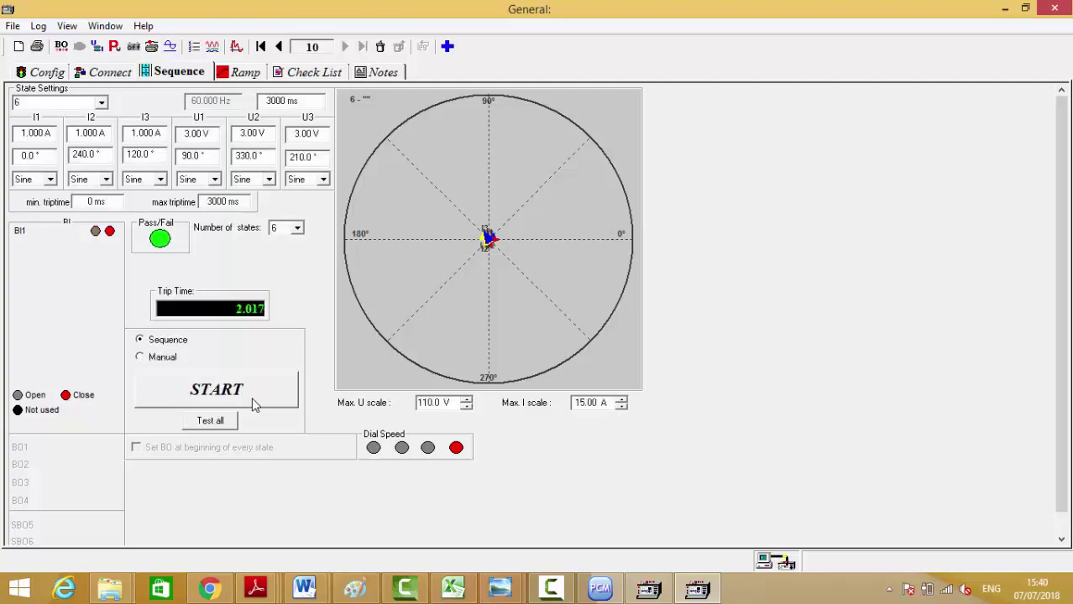
Check the duration of state 4, then shorten state 5 to 35 ms and run the sequence
click(101, 103)
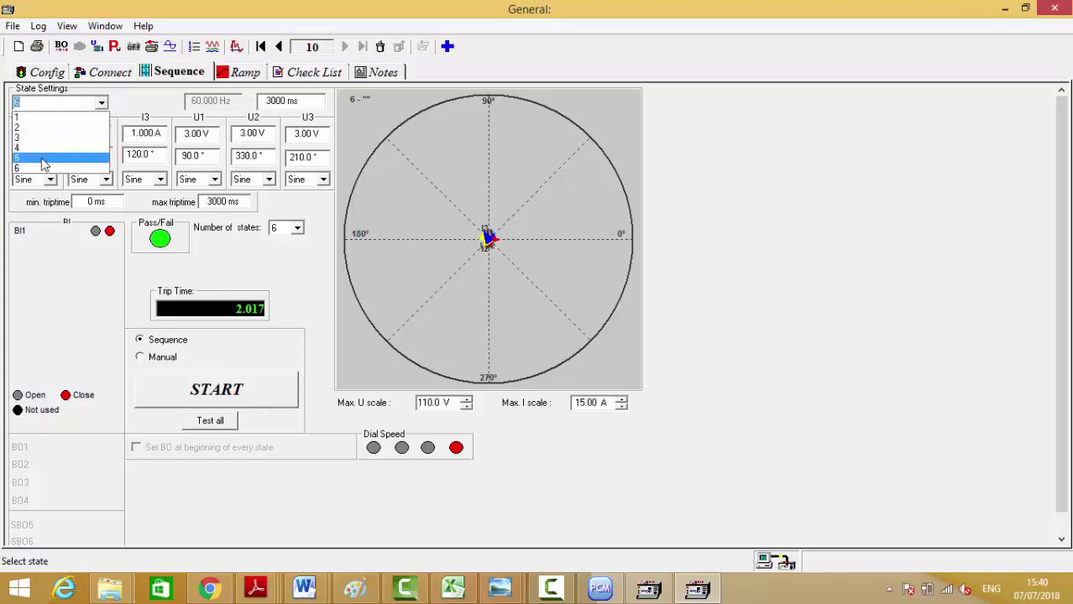
click(46, 157)
click(38, 103)
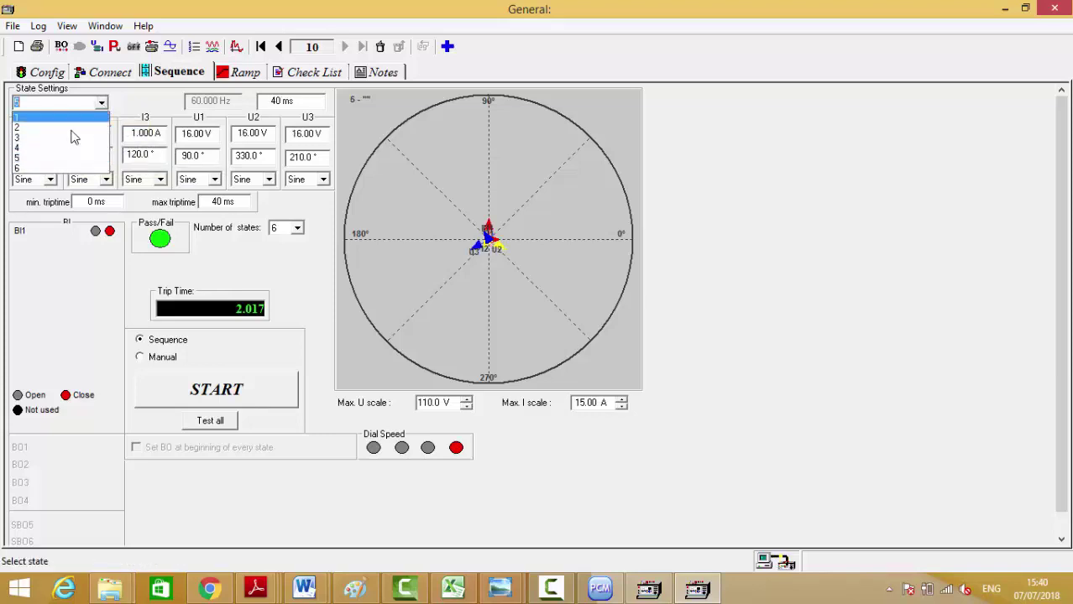
click(40, 150)
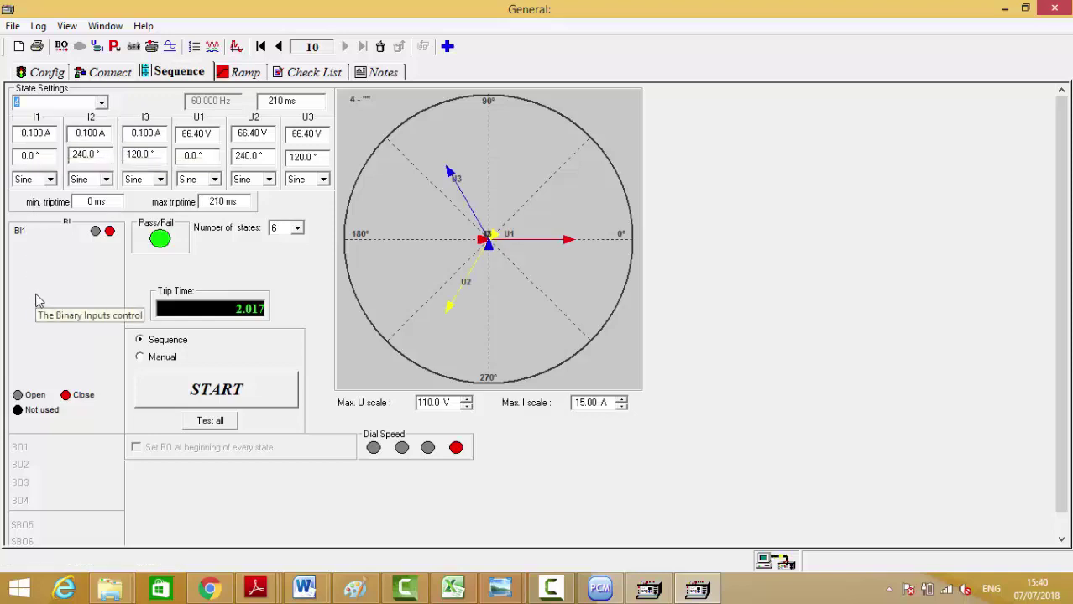
key(Down)
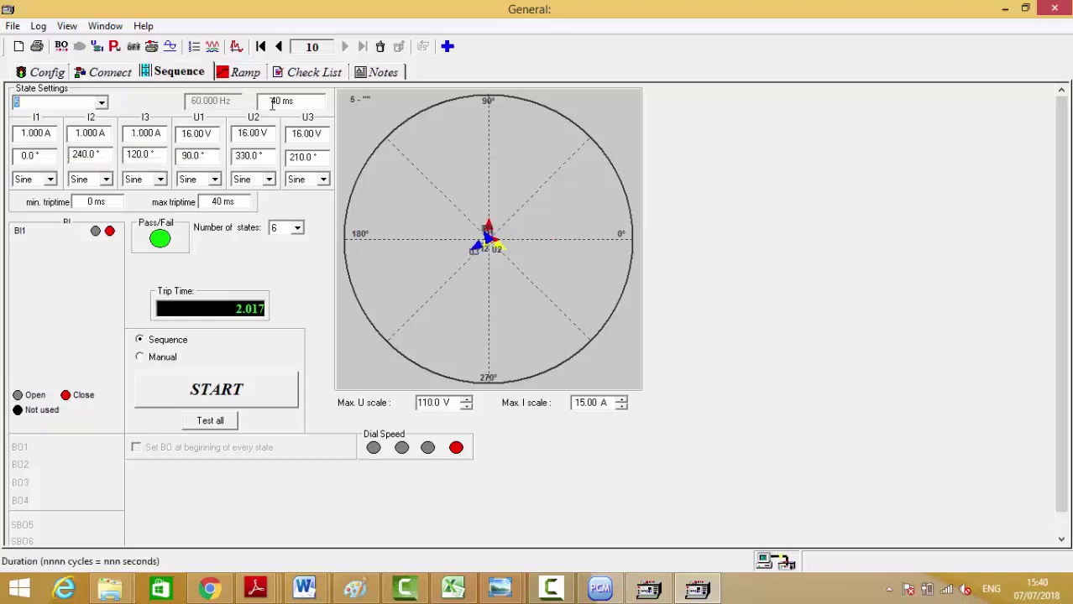
text(5)
key(Tab)
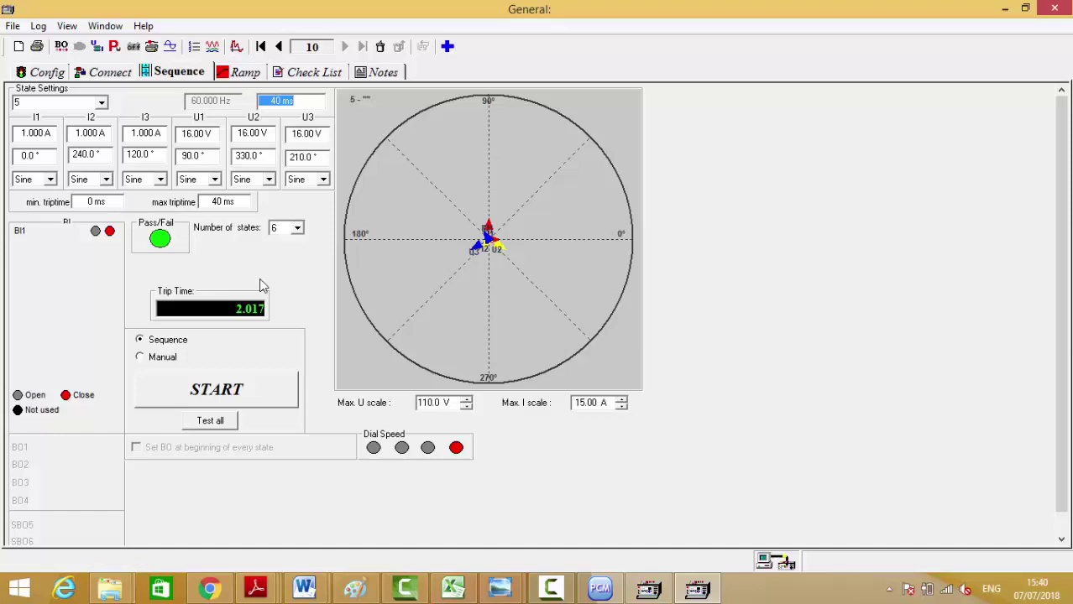
text(35)
click(247, 401)
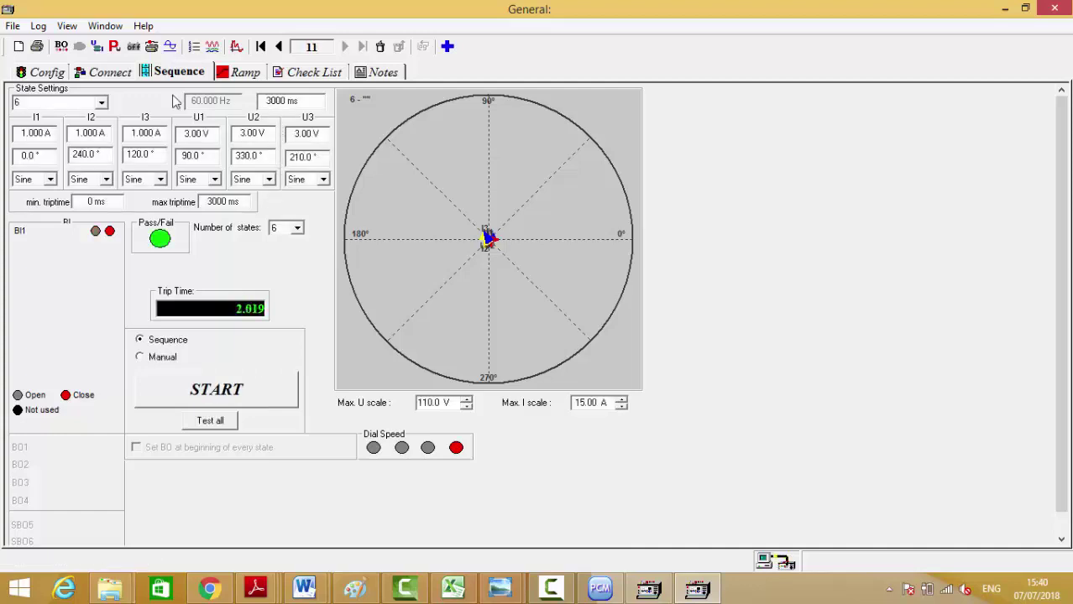
Reduce the duration of state 5 to 25 ms and run the sequence
click(101, 103)
click(46, 169)
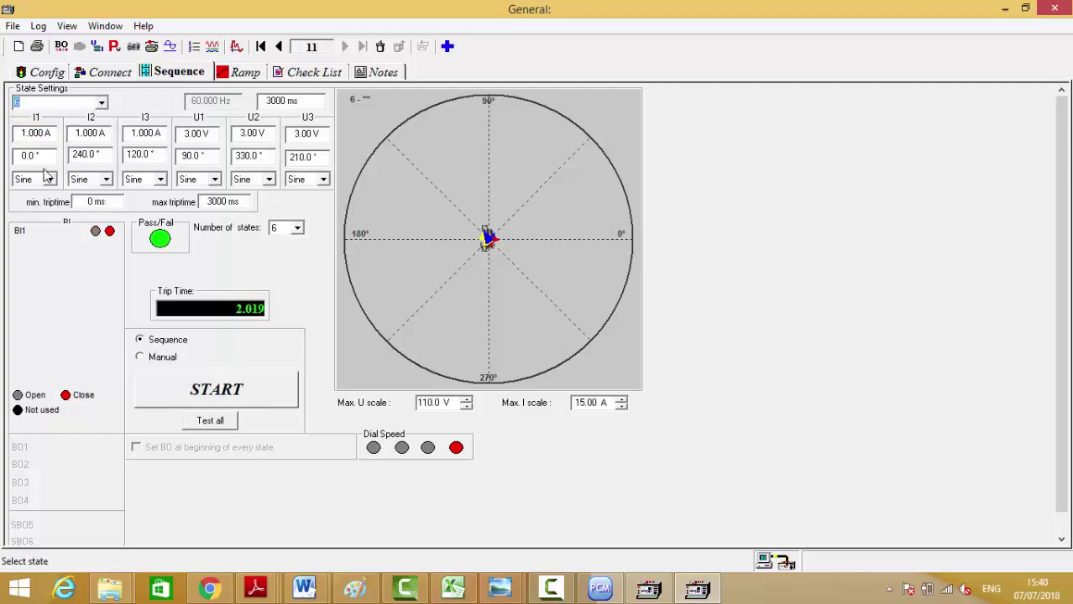
double_click(279, 100)
text(25)
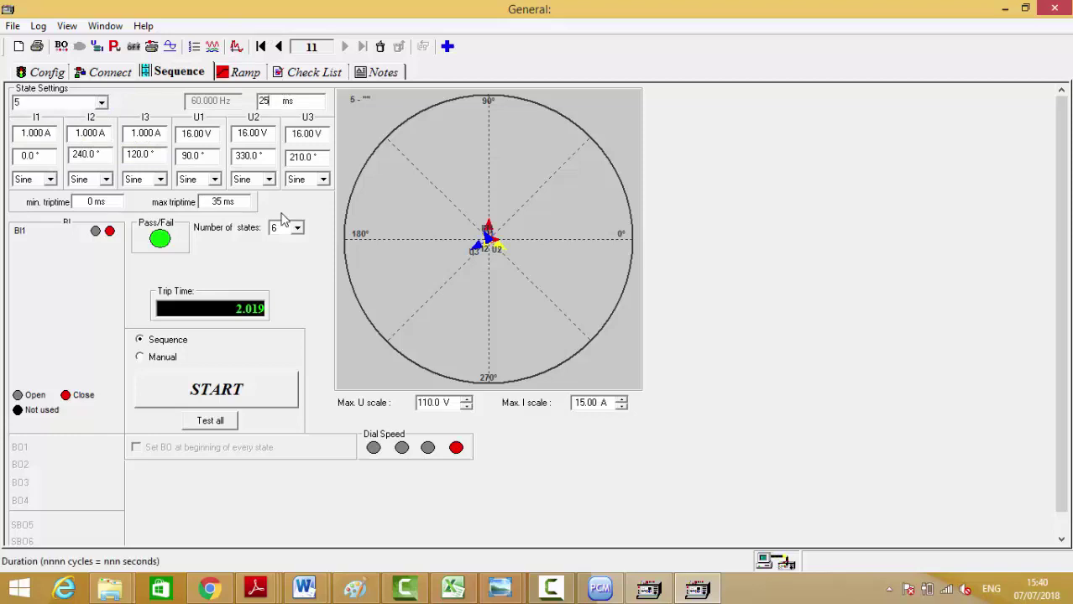
click(261, 382)
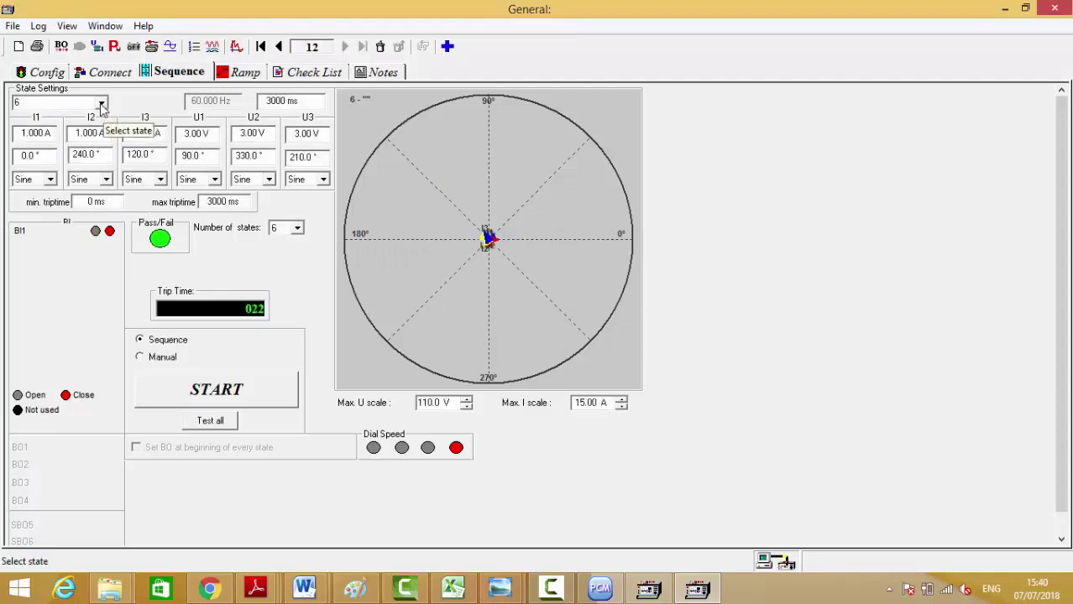
Set the duration of state 5 to 30 ms and run the sequence
click(101, 103)
click(34, 158)
click(269, 101)
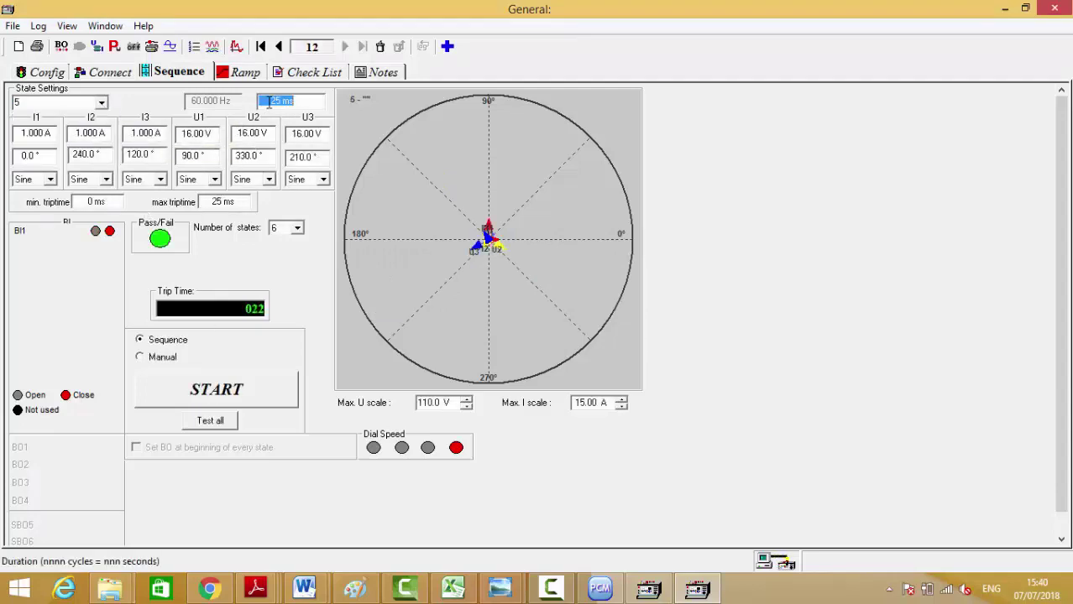
text(30)
click(256, 394)
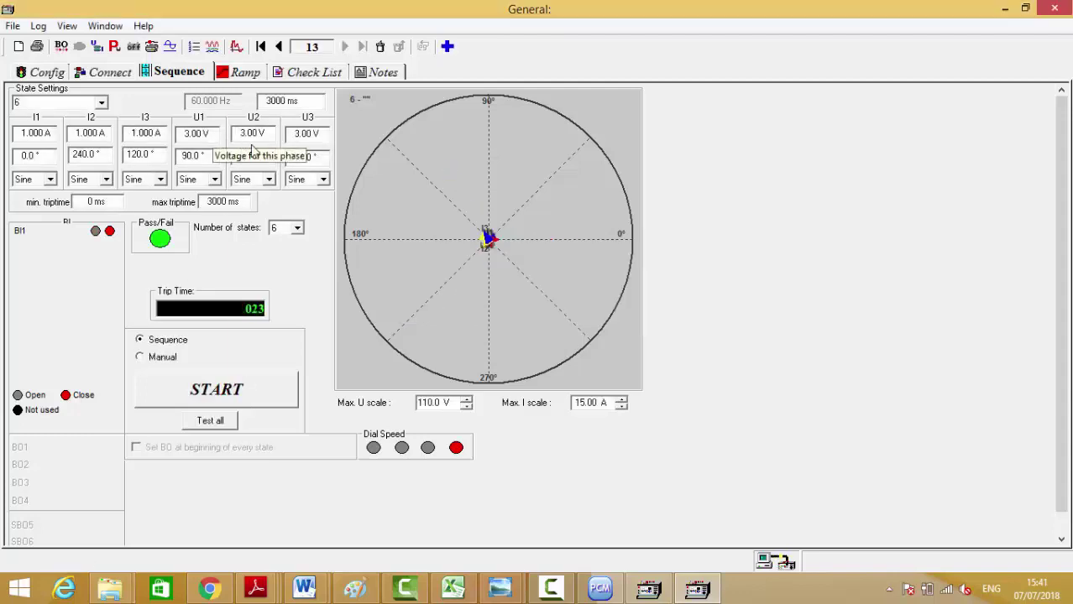
Set the duration of state 5 to 35 ms and repeat the six-state sequence
click(102, 103)
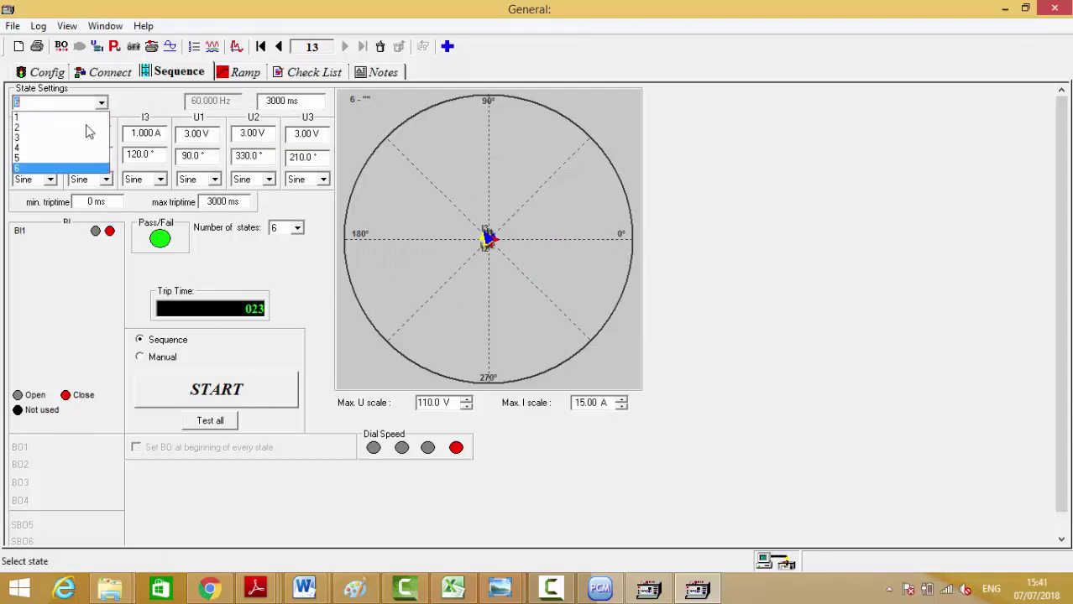
click(33, 162)
key(Up)
click(278, 101)
text(35)
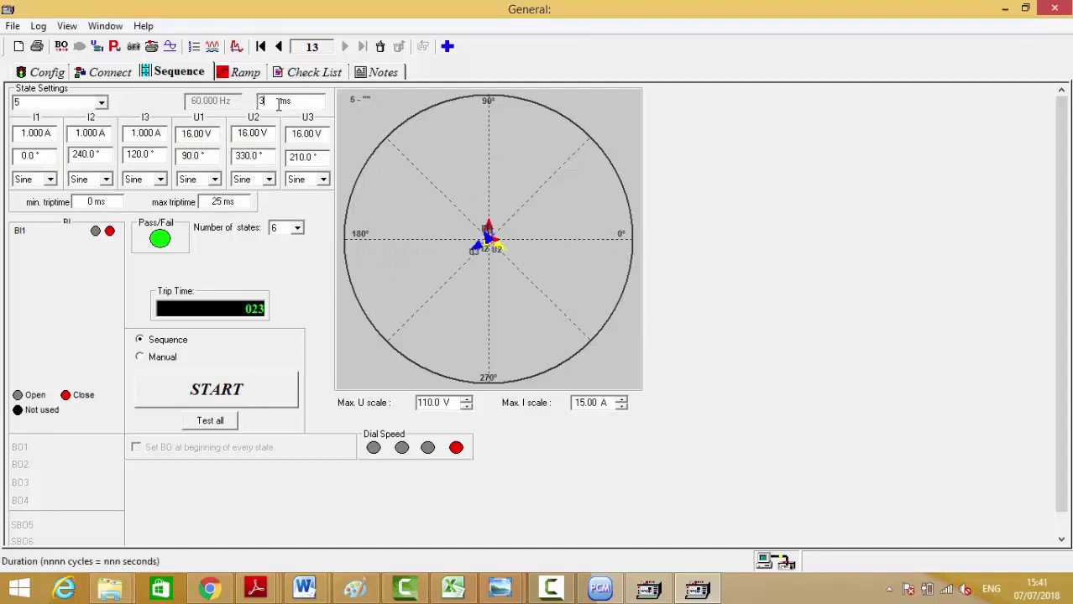
click(259, 390)
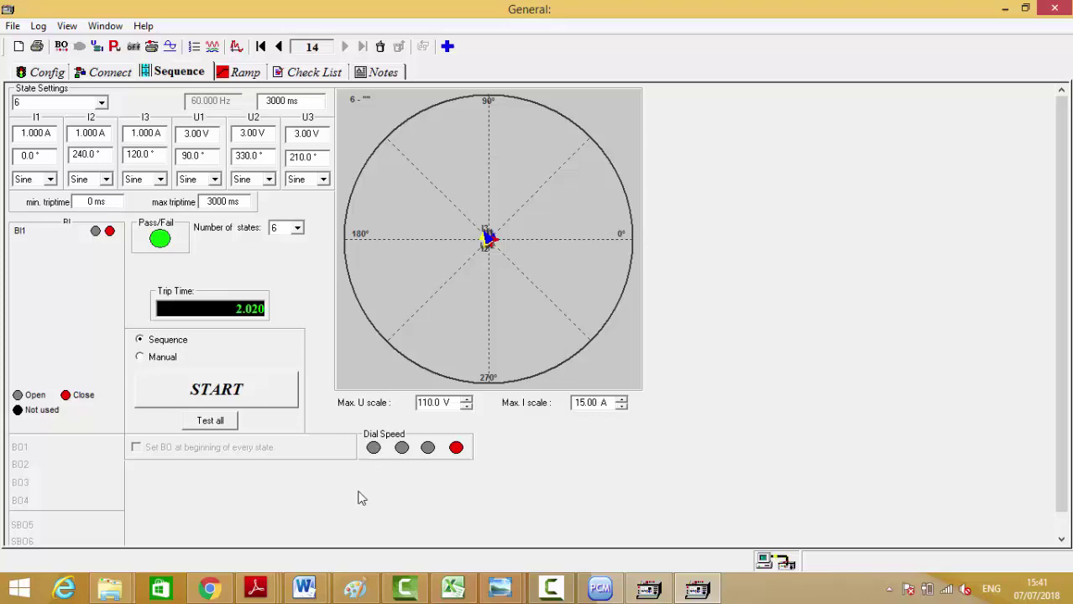
Switch to the RED670 technical reference manual in Adobe Reader, examine the tH timer in the ZMRPSB block diagram of Figure 189, and return to the test sequence
click(271, 591)
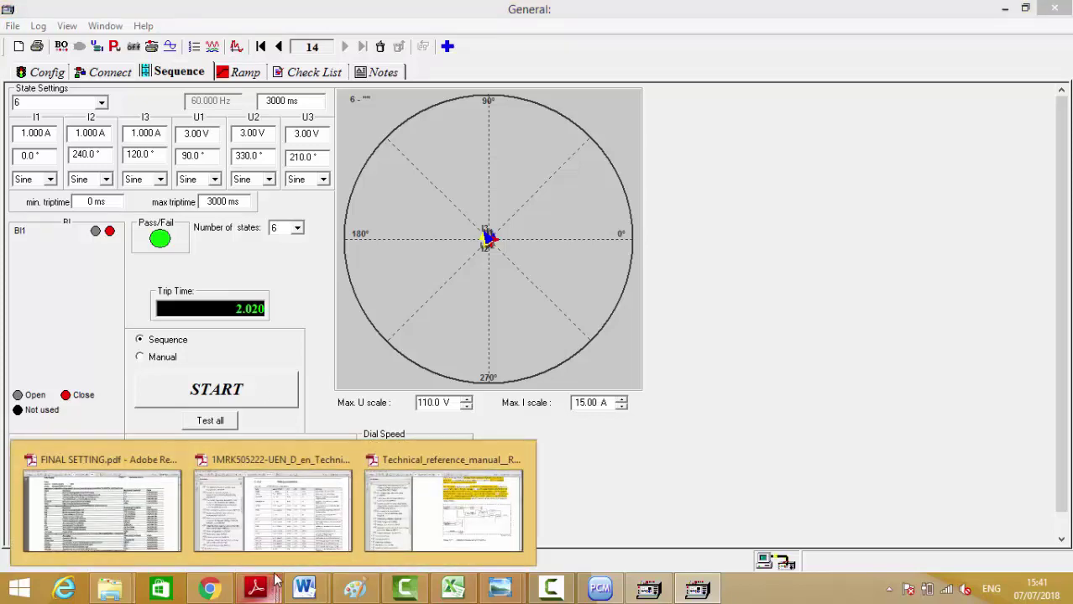
click(410, 513)
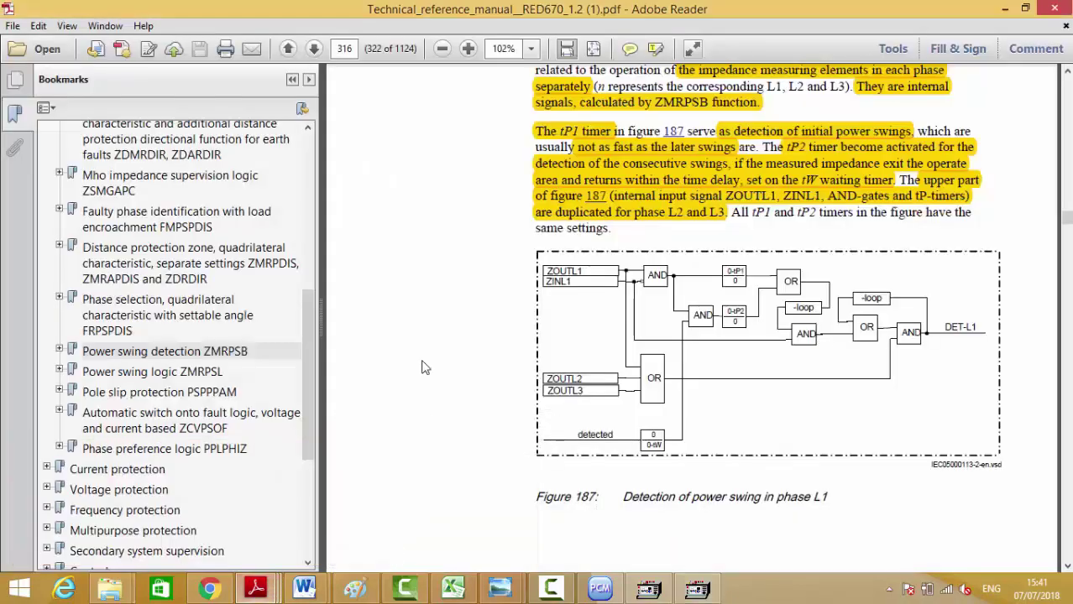
scroll(424, 367, down, 10)
scroll(424, 367, down, 10)
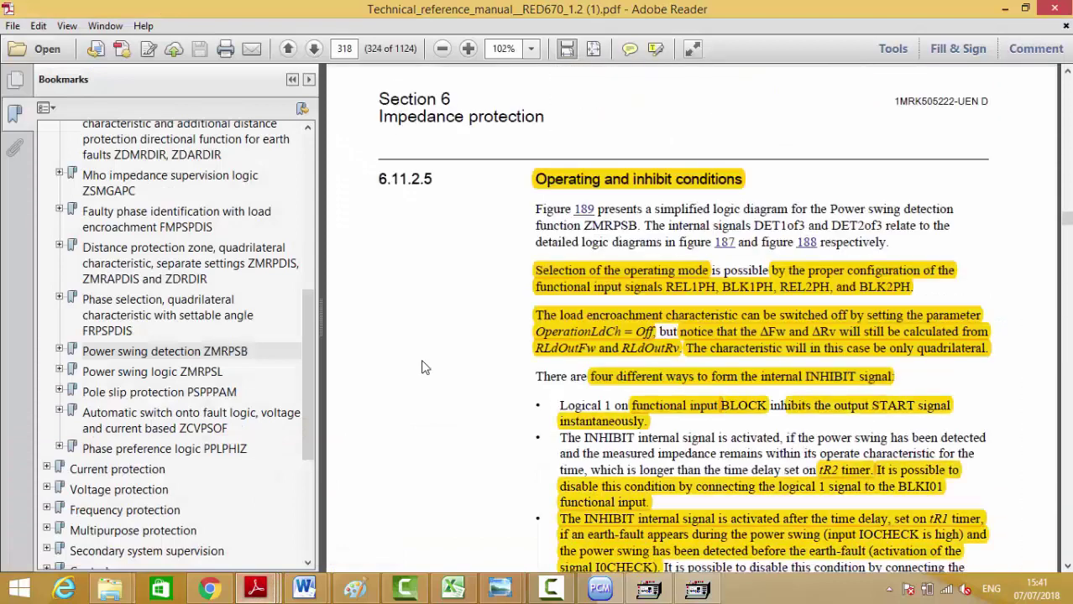
scroll(424, 367, up, 12)
scroll(424, 367, down, 15)
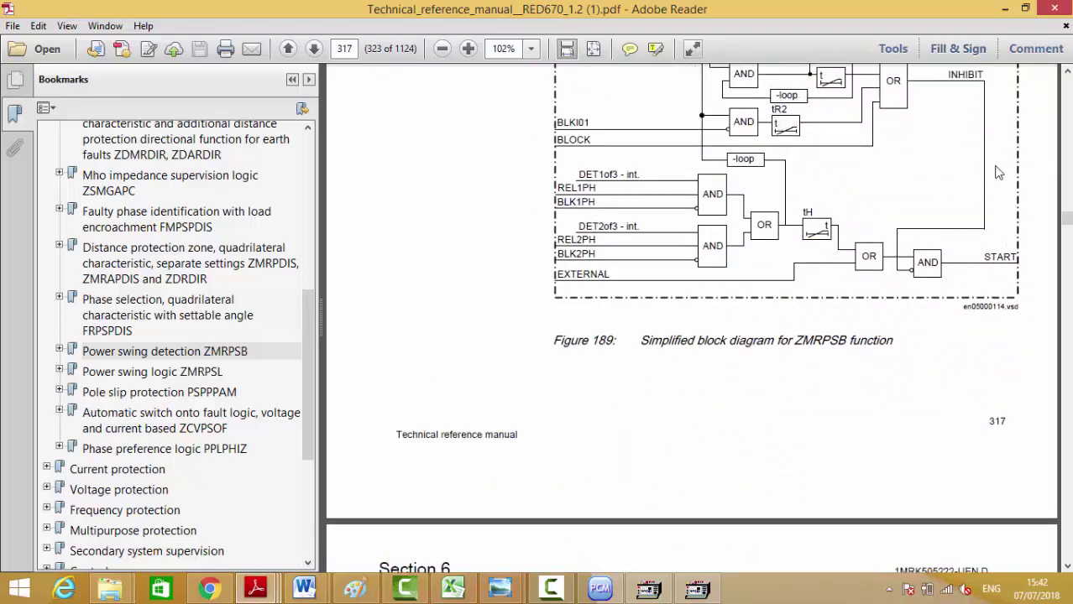
click(1004, 10)
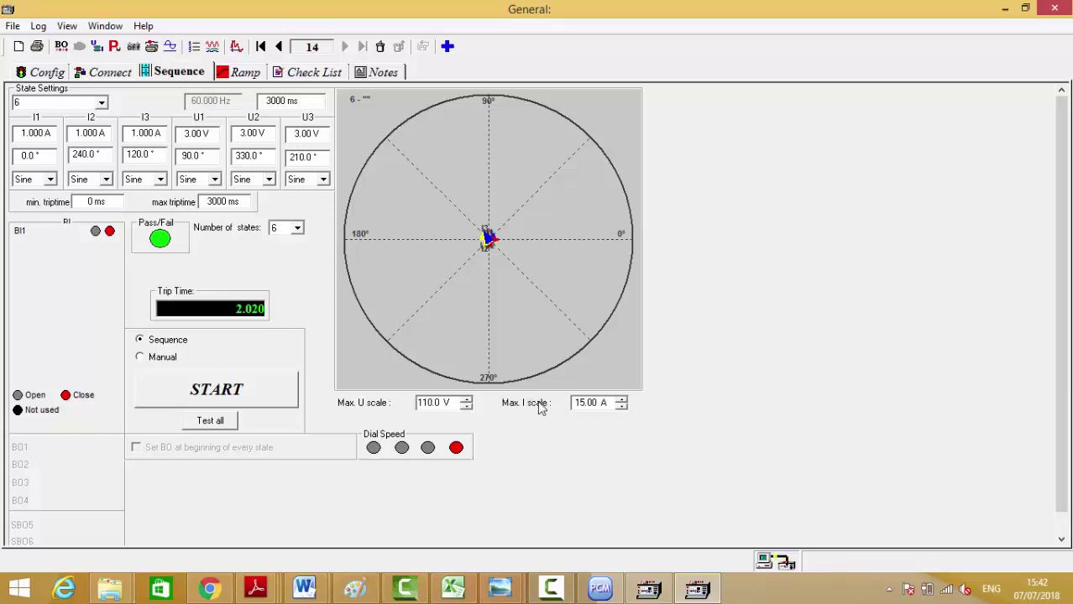
click(553, 589)
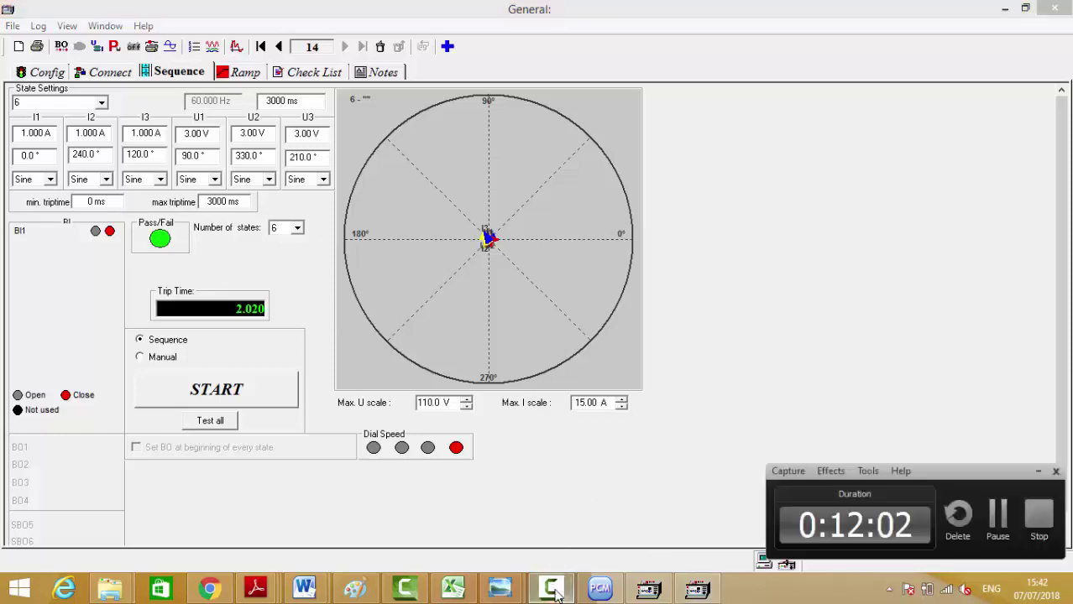
click(997, 519)
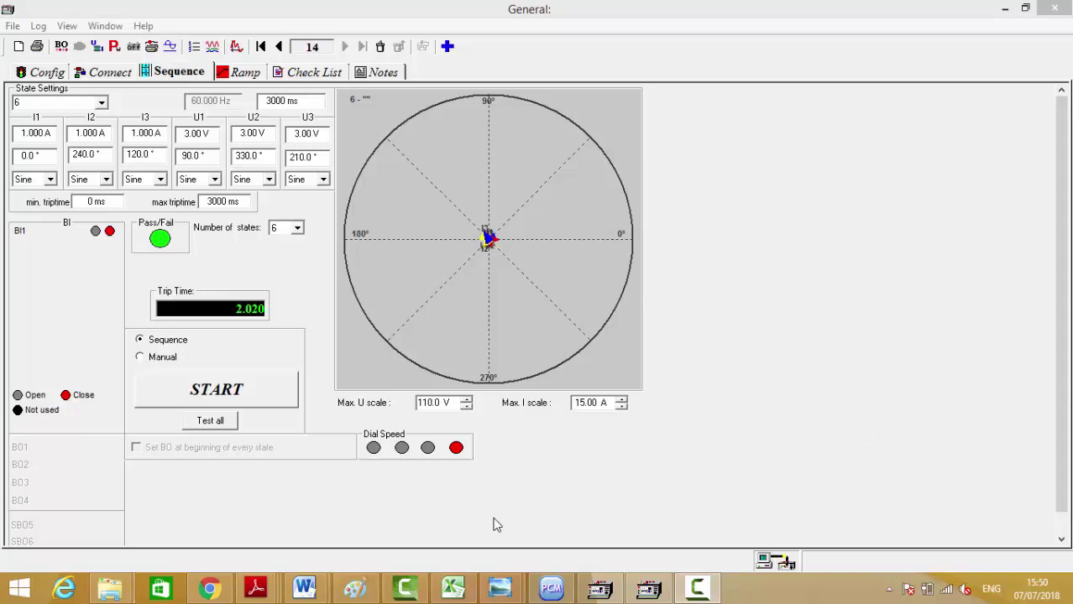
Consult the tH timer in Figure 189 of the RED670 manual, switch to PCM600 and set tH of ZMRPSB: 1 to 0.500 s
mouse_move(257, 588)
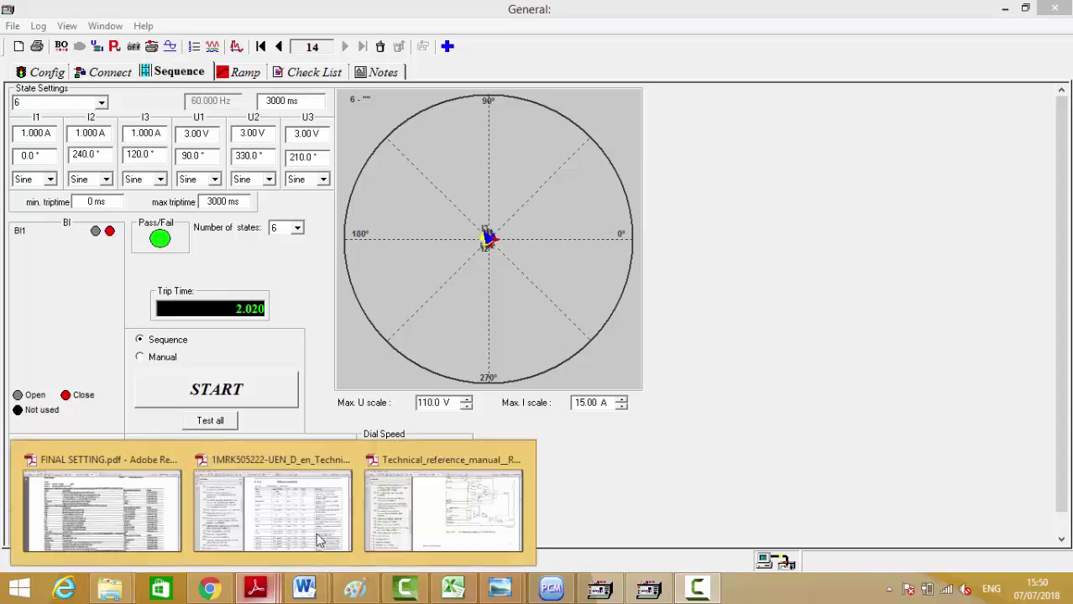
click(421, 531)
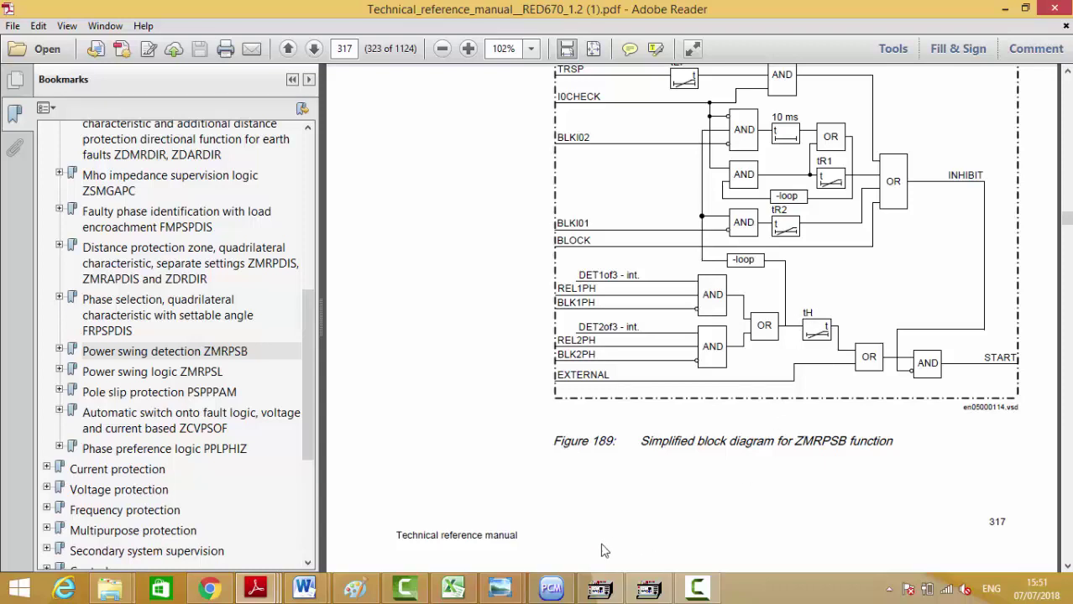
click(564, 590)
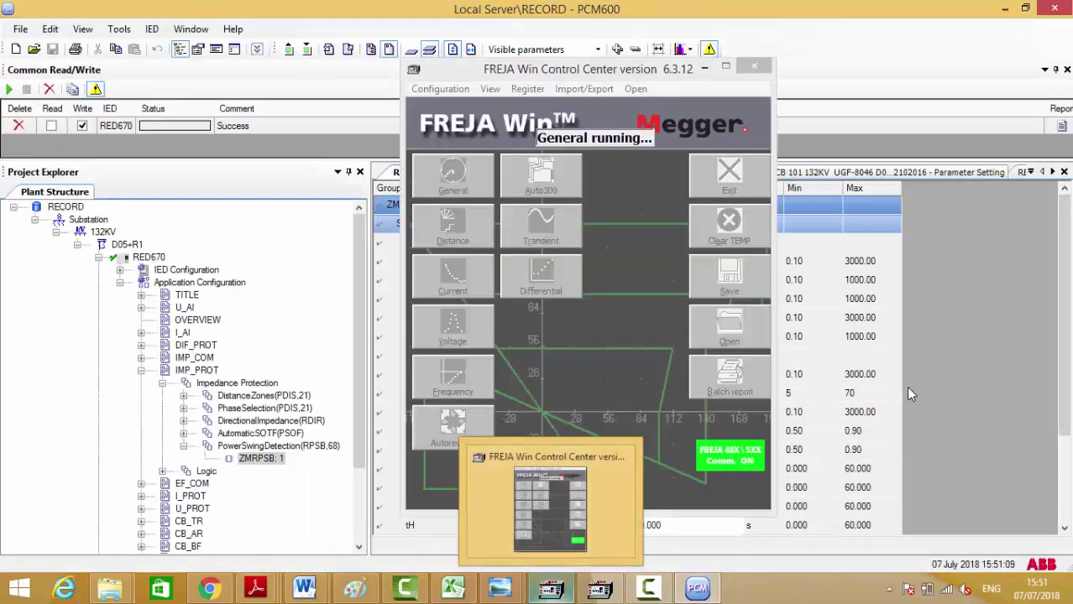
drag(1065, 428, 911, 500)
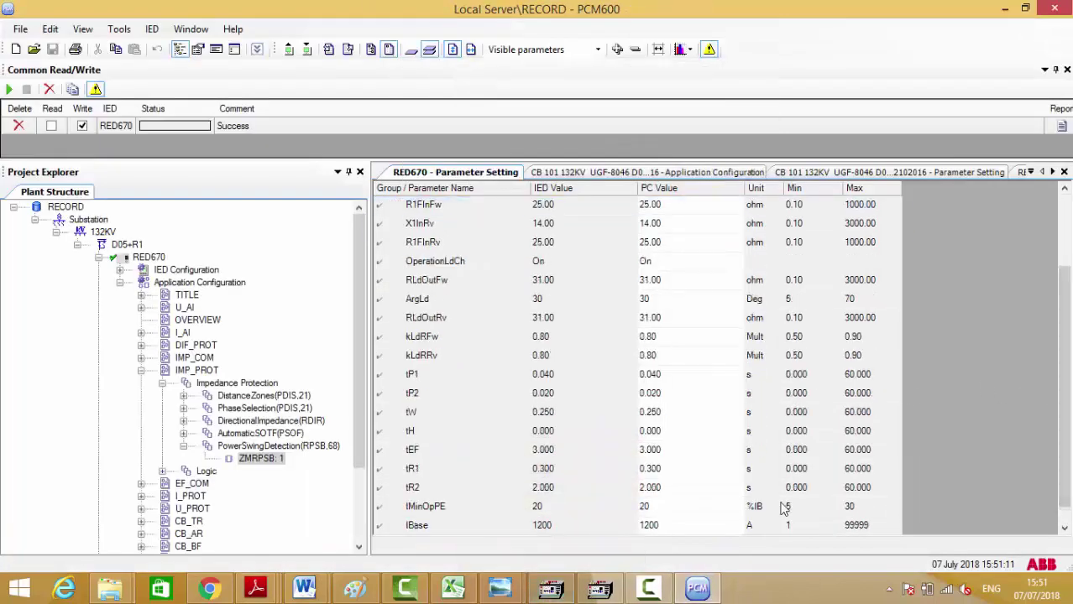
click(668, 418)
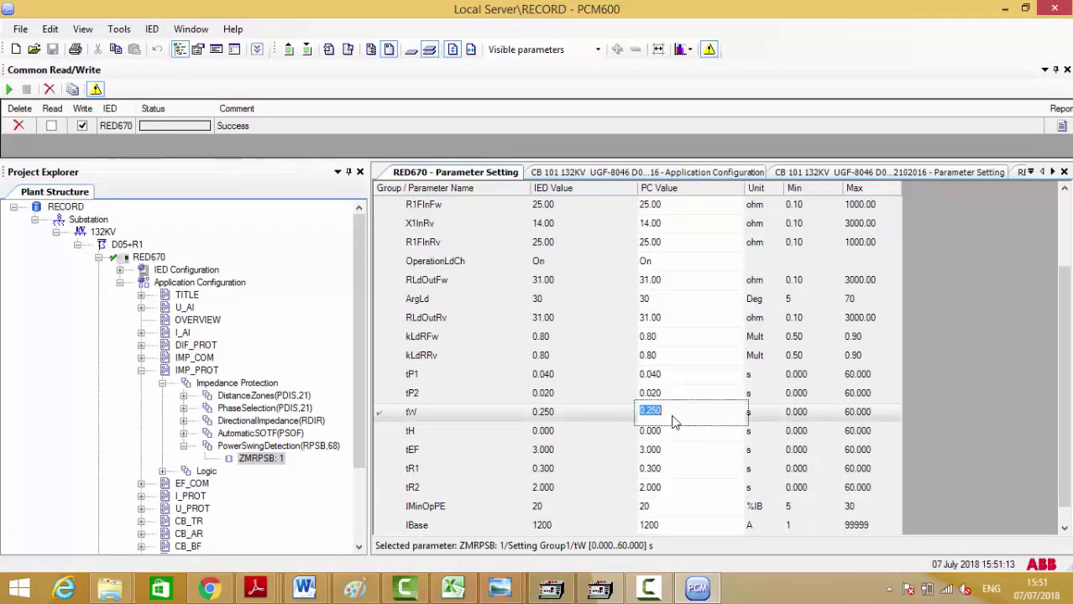
click(658, 434)
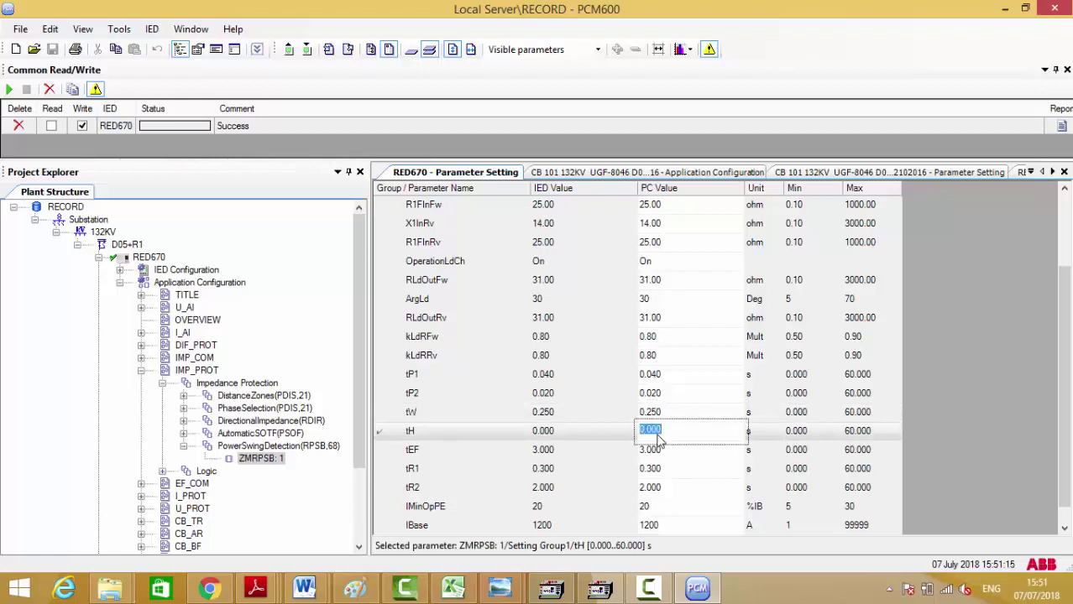
text(0.5)
key(Return)
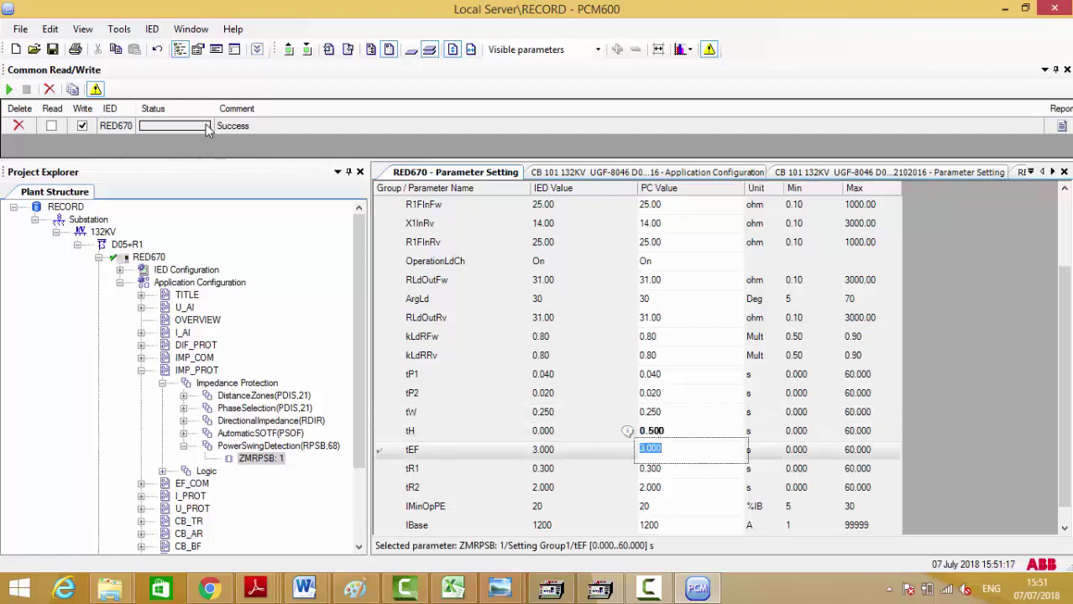
Save the settings and write all ZMRPSB: 1 parameters to the RED670 with read back enabled
click(52, 48)
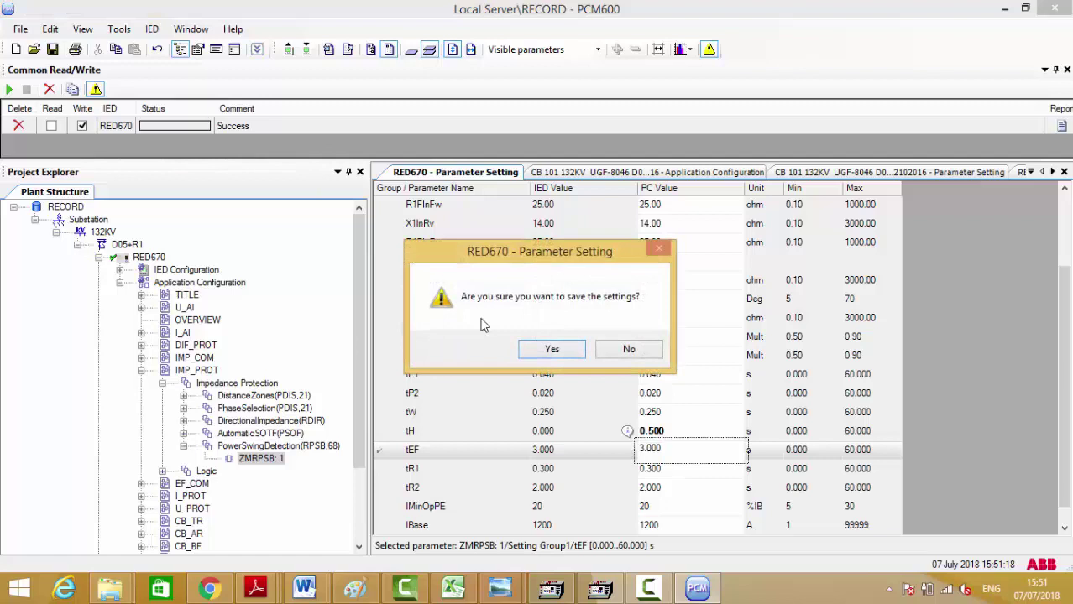
click(546, 349)
click(306, 49)
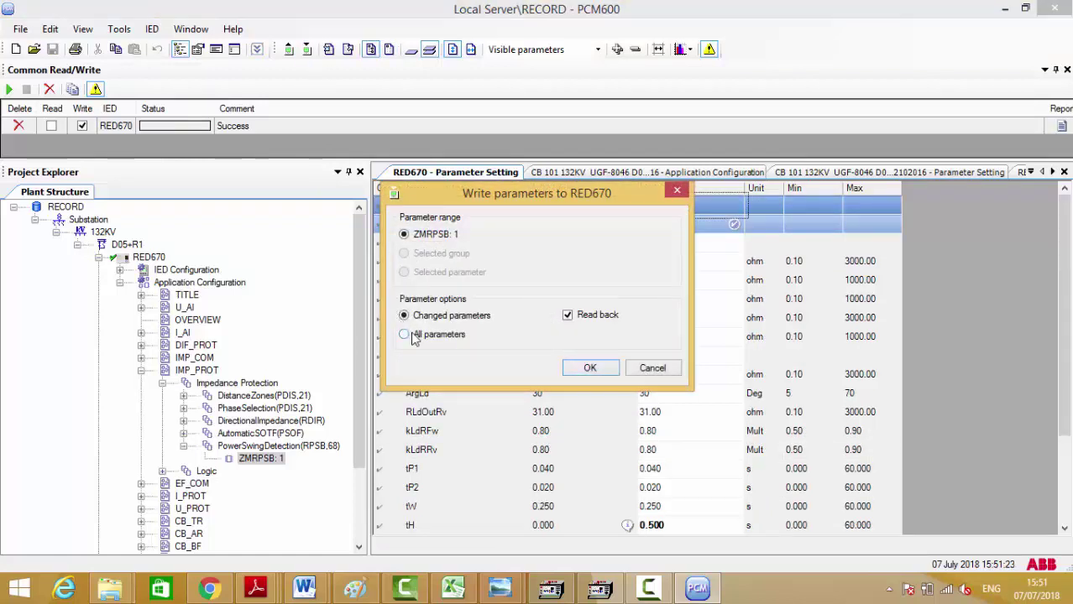
click(407, 335)
click(586, 369)
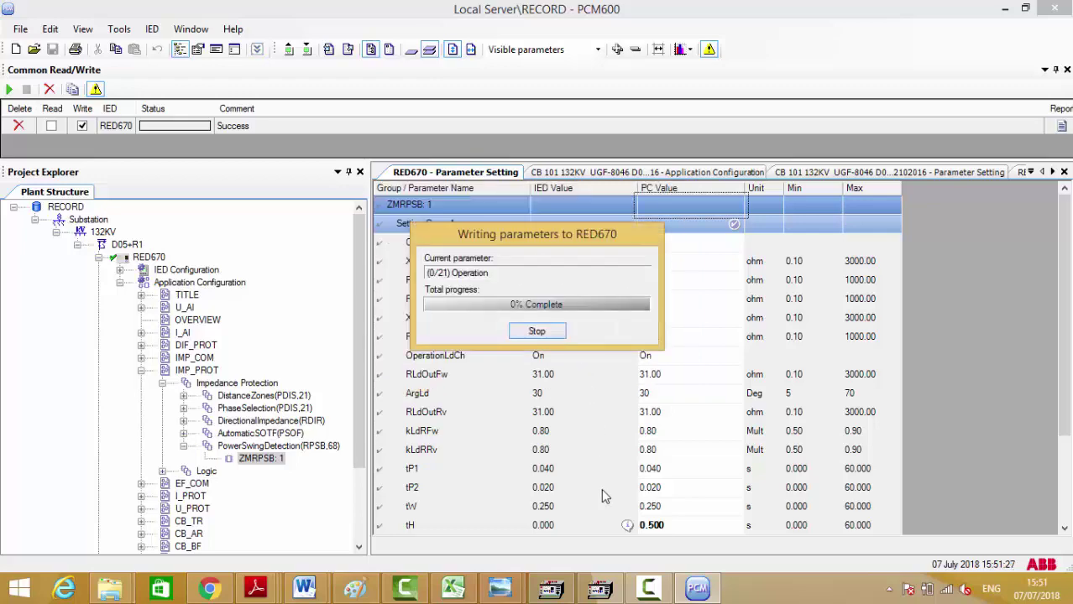
Switch to the FREJA General test sequence, review states 1 to 3 and set the duration of state 4 to 260 ms
click(599, 587)
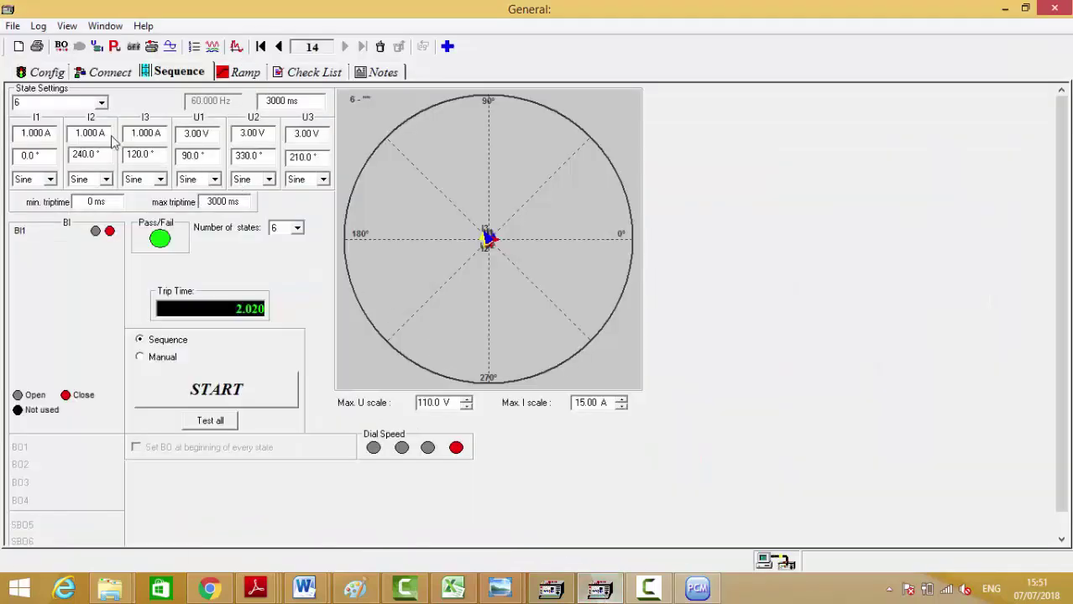
click(78, 103)
click(36, 118)
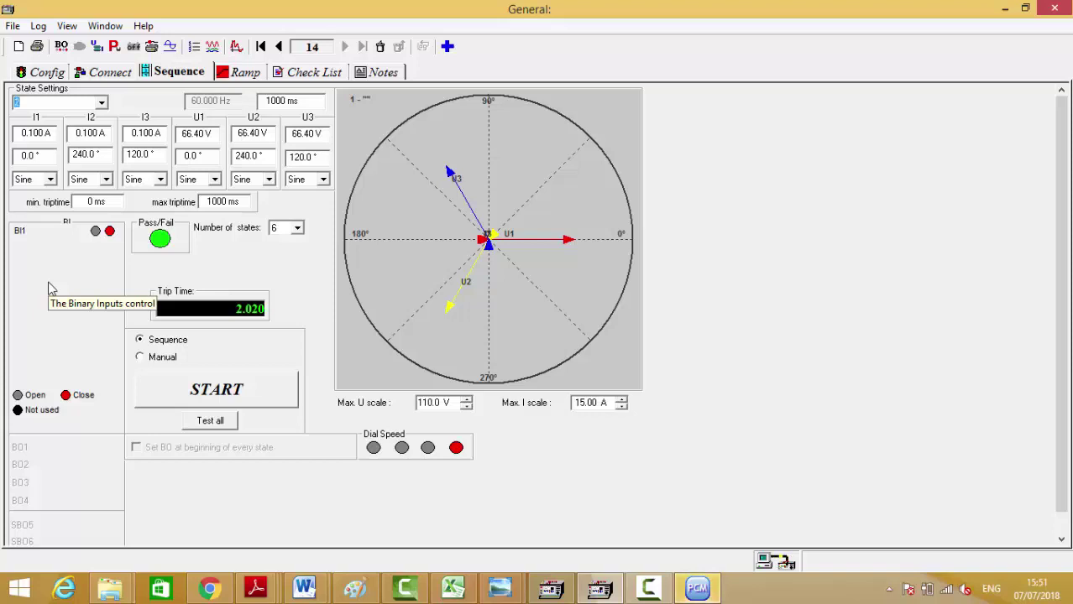
key(Down)
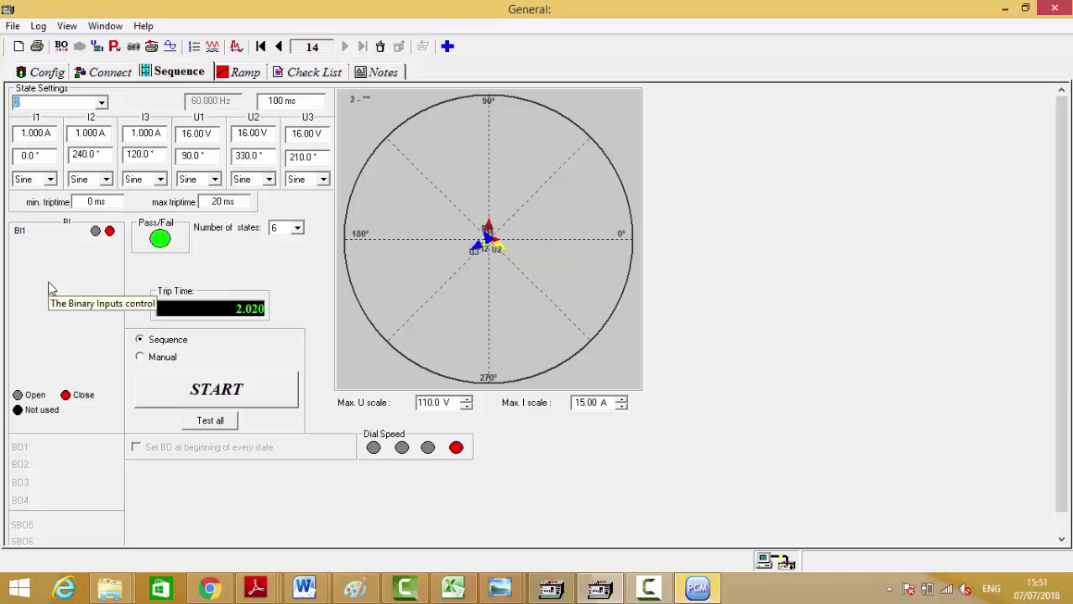
key(Down)
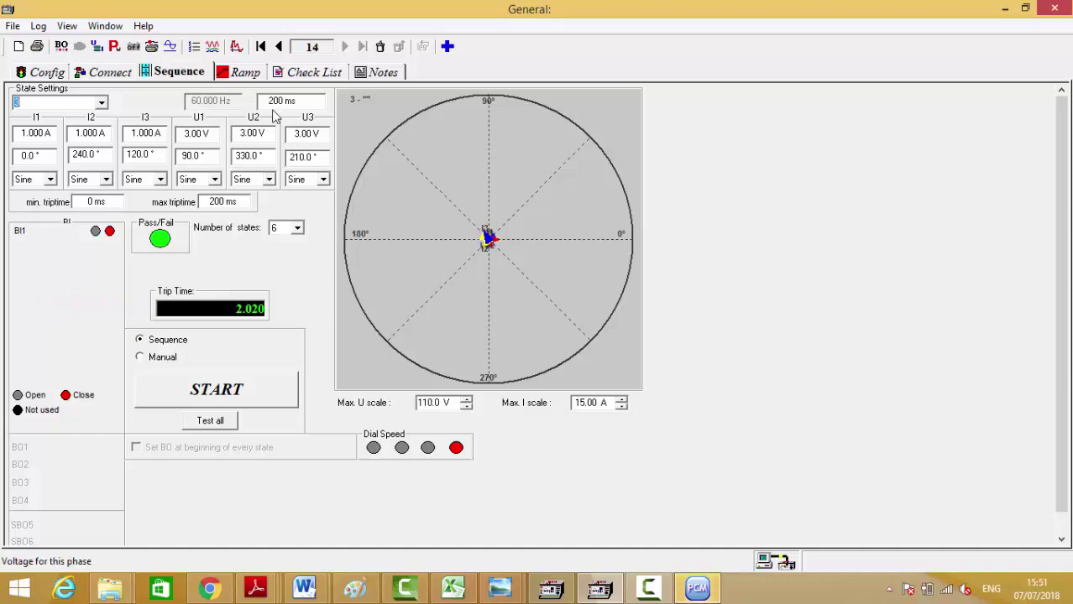
key(Tab)
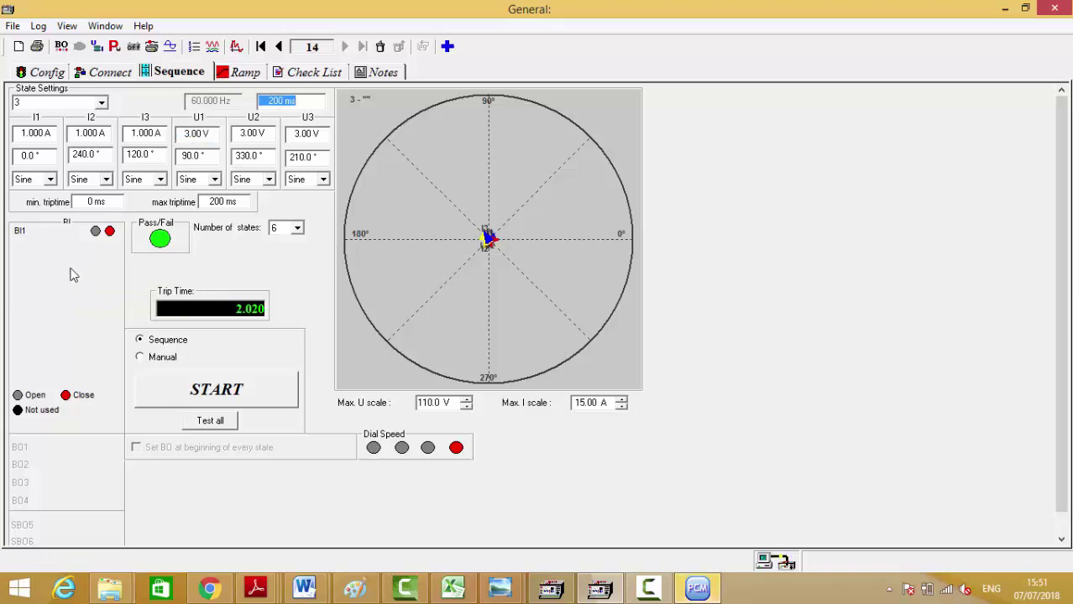
click(28, 102)
scroll(27, 101, down, 1)
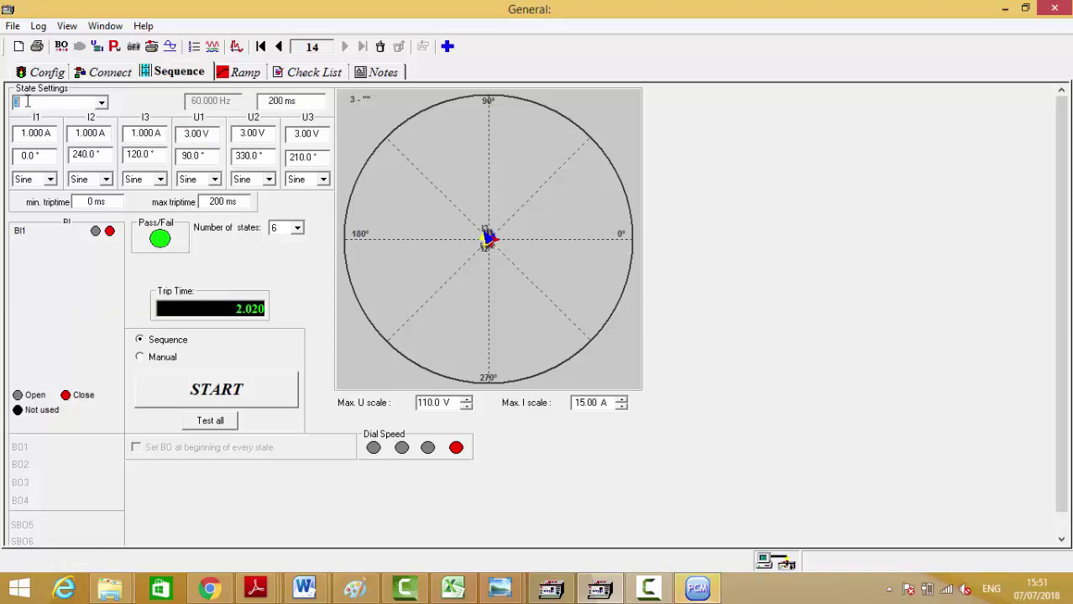
click(198, 134)
click(286, 101)
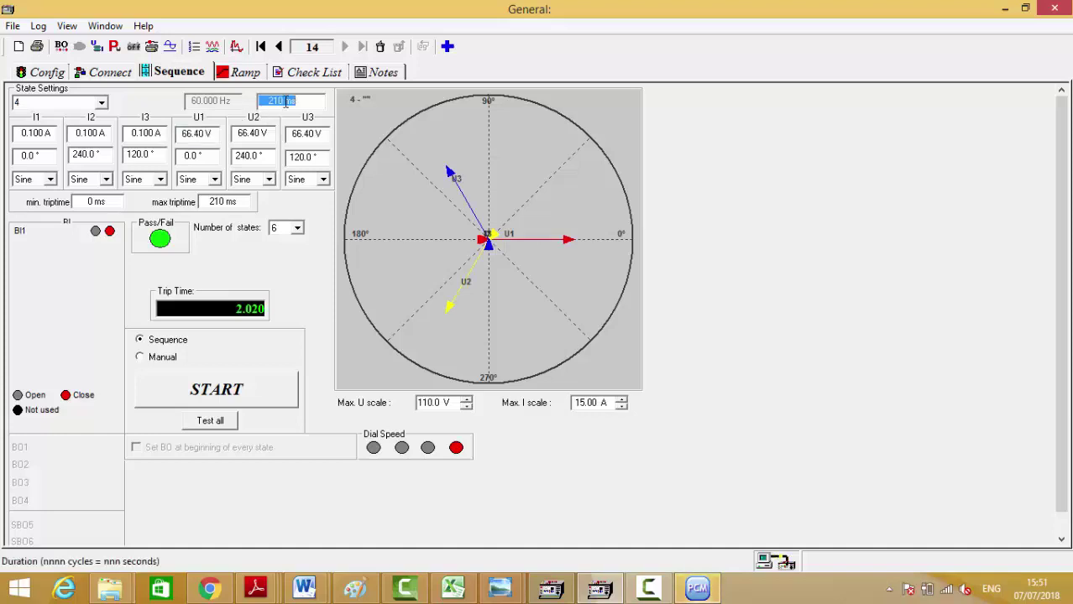
text(260 ms)
key(Tab)
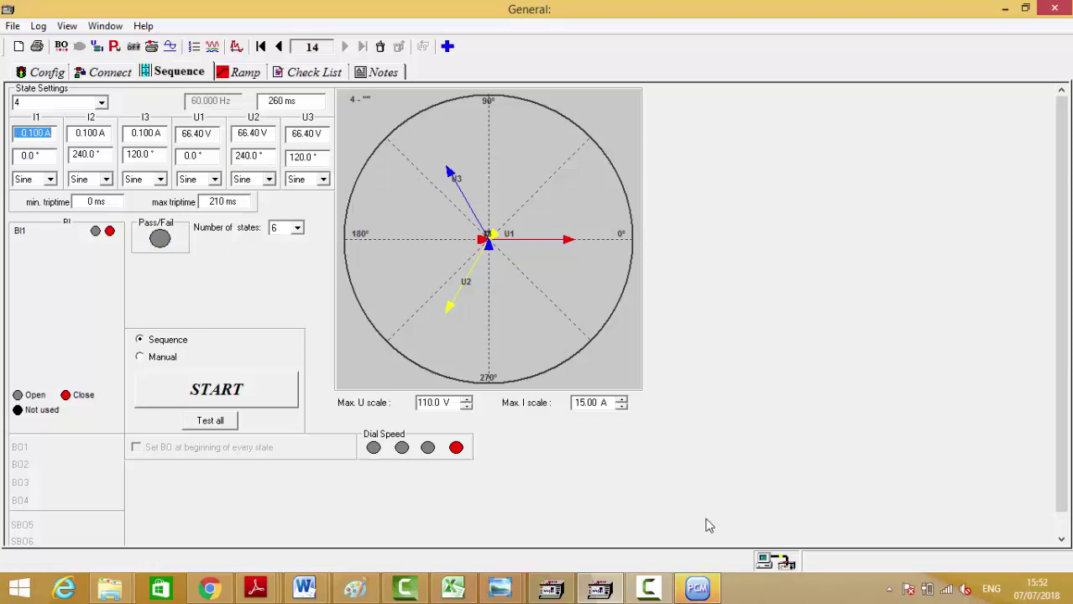
Check the written tH value in PCM600 and the tH timer in the manual's ZMRPSB block diagram, and return to the FREJA test sequence
click(700, 590)
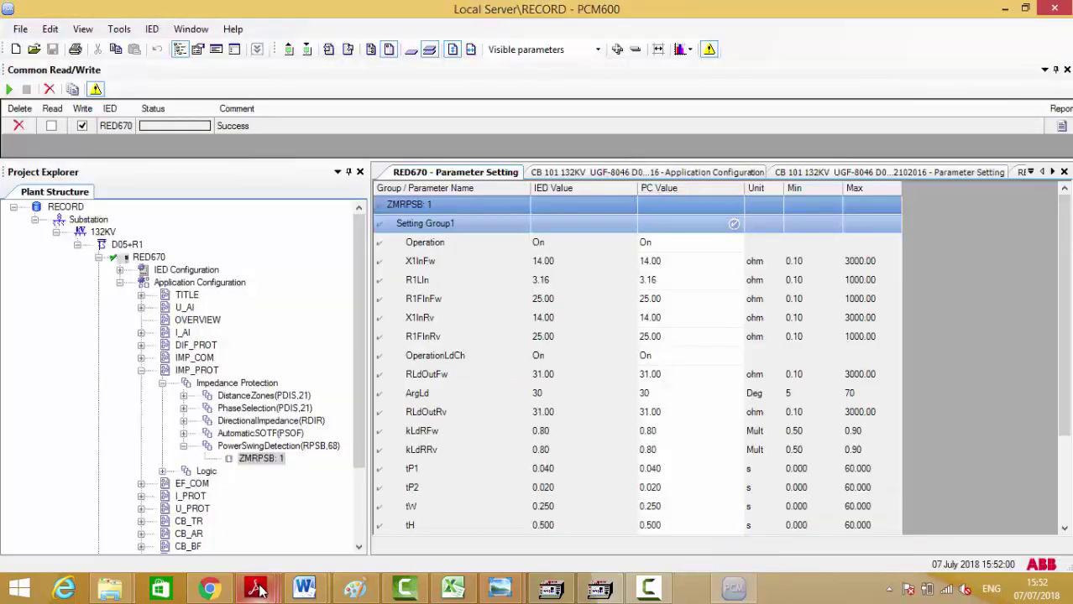
mouse_move(256, 588)
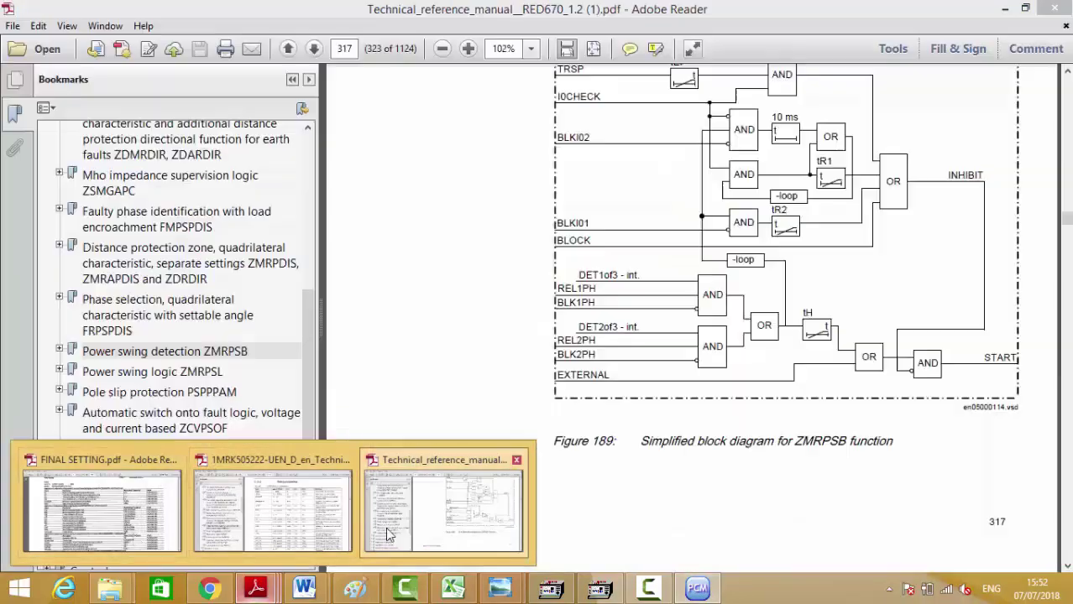
click(444, 508)
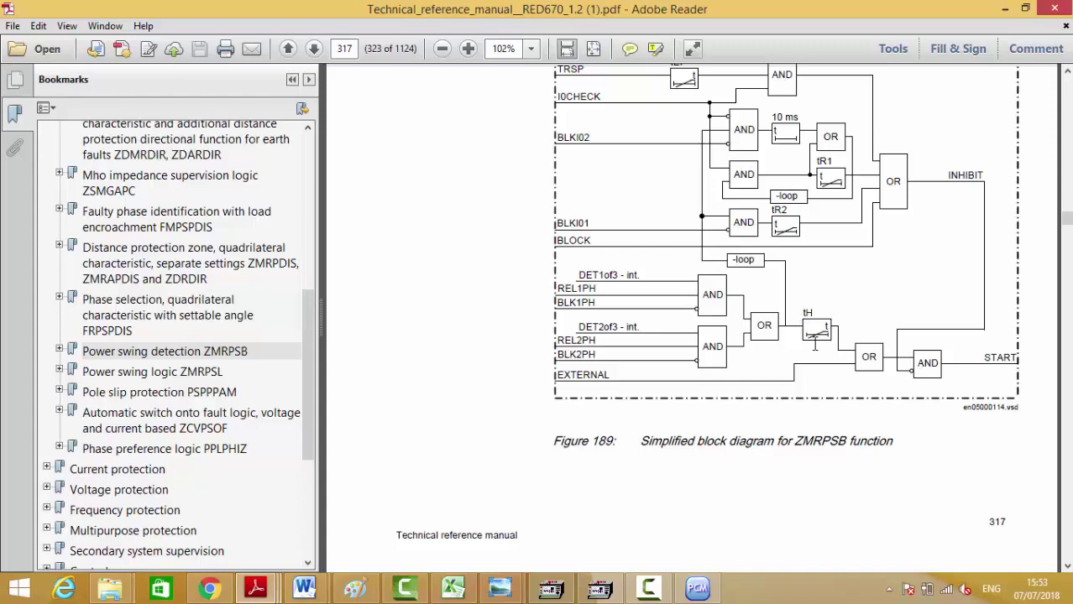
click(1004, 10)
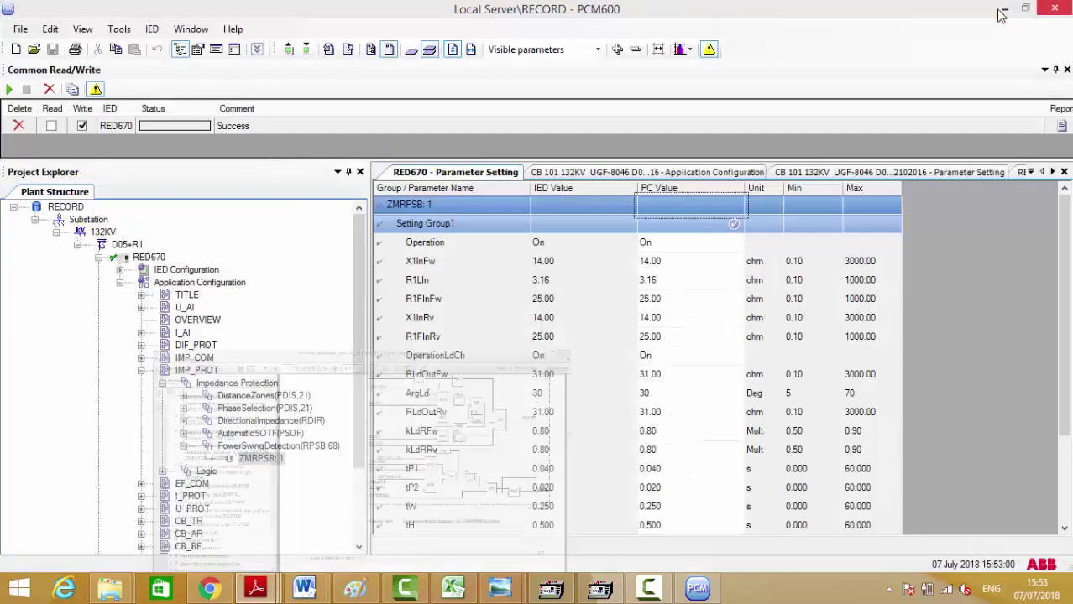
click(599, 587)
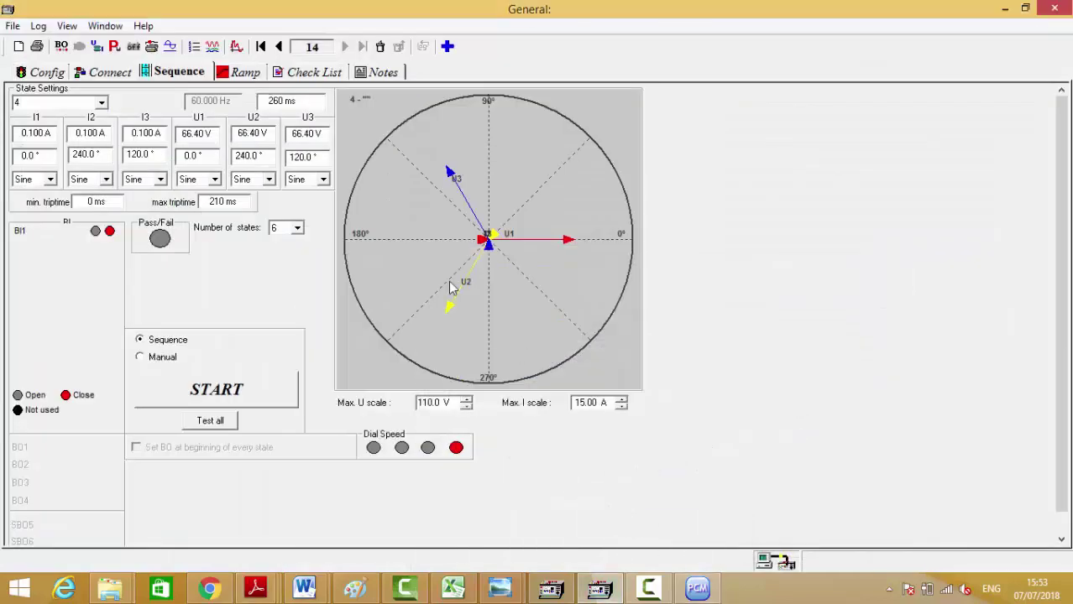
Set the duration of state 5 to 40 ms
click(284, 101)
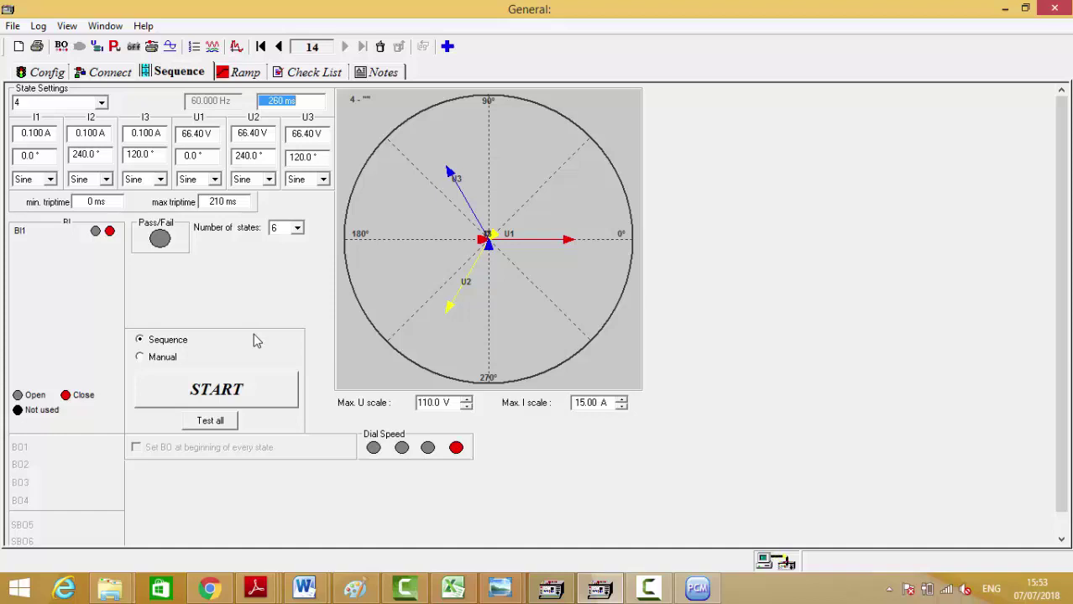
click(101, 103)
click(43, 158)
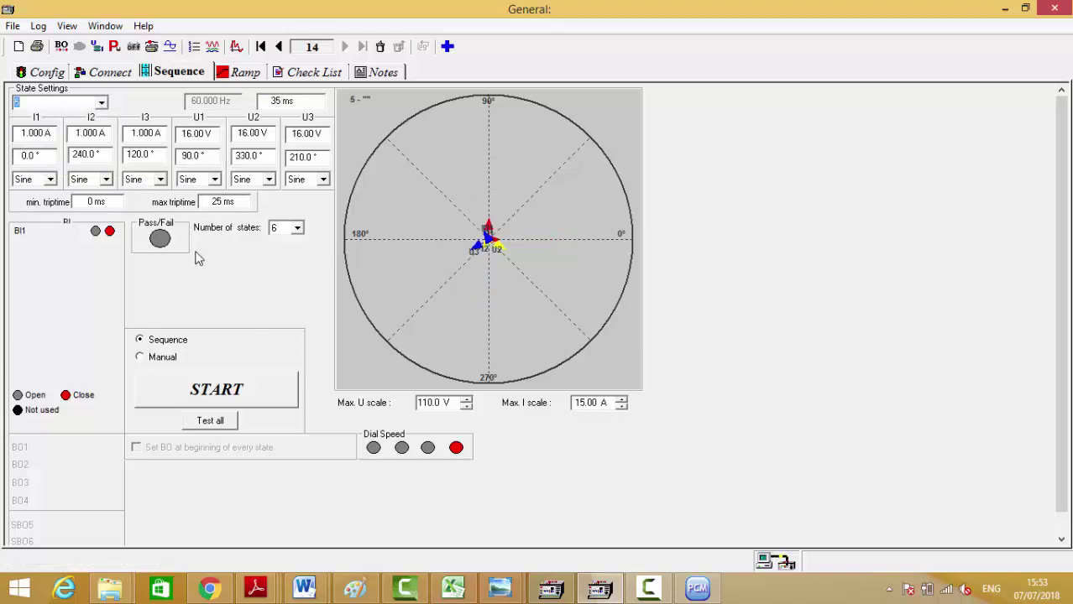
click(270, 105)
text(40)
key(Tab)
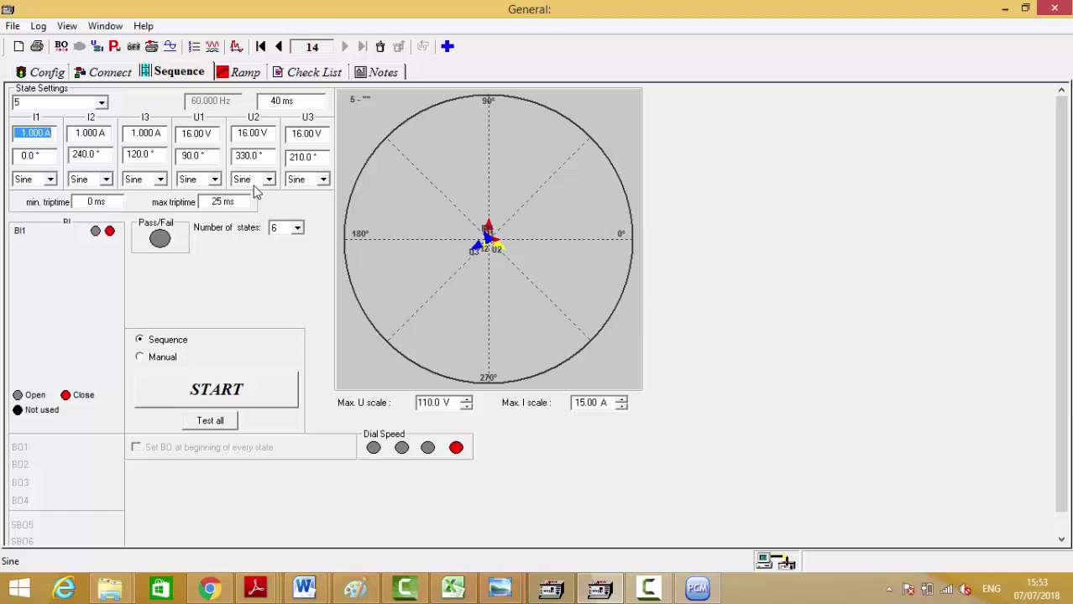
Review the settings of states 5 and 6 and run the six-state sequence
click(101, 103)
click(67, 168)
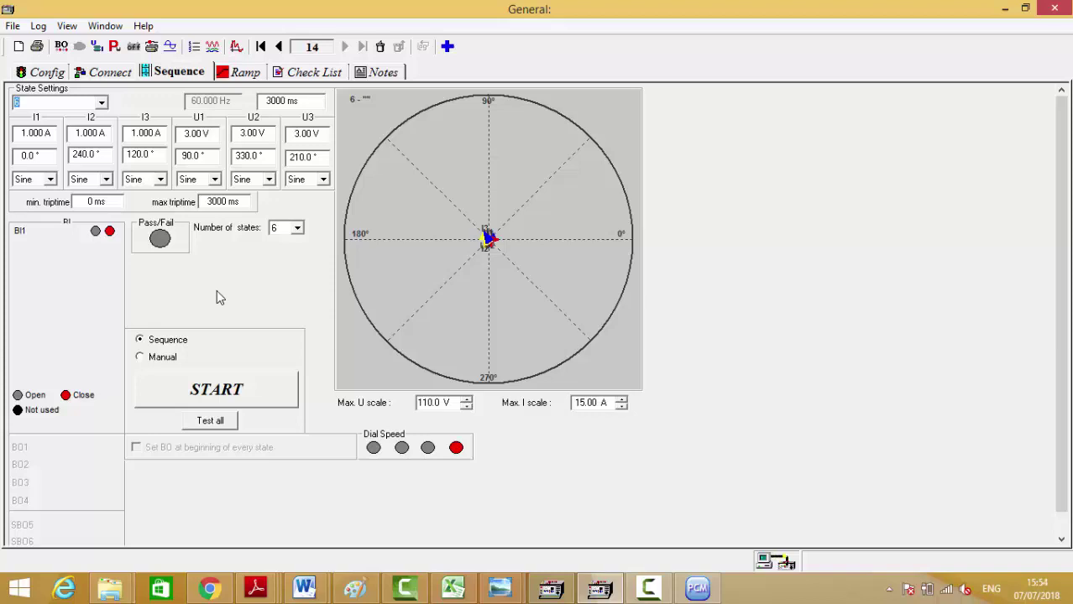
key(Up)
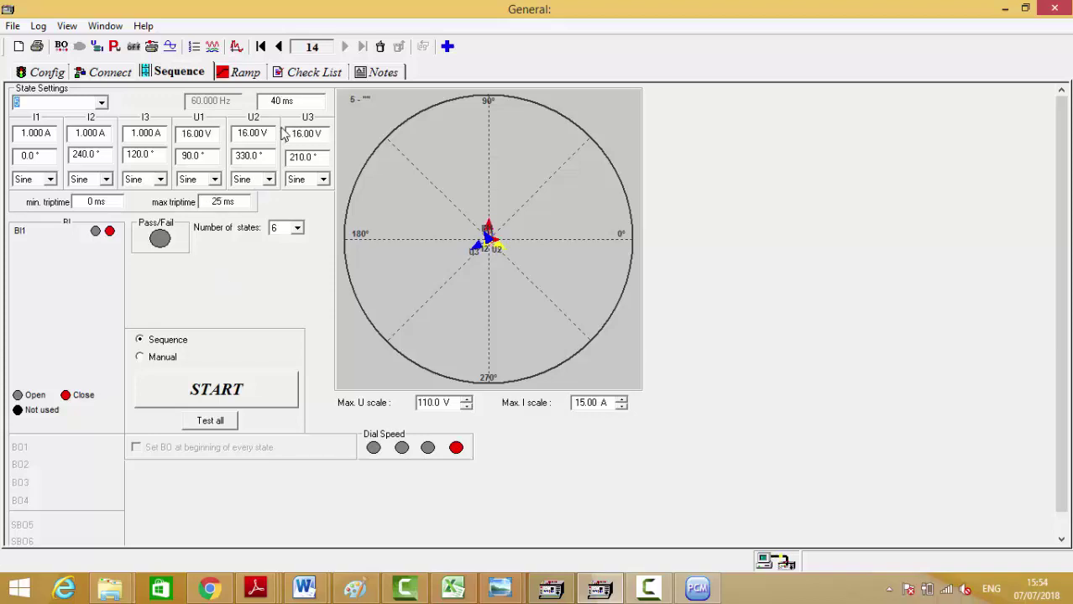
key(Tab)
click(101, 102)
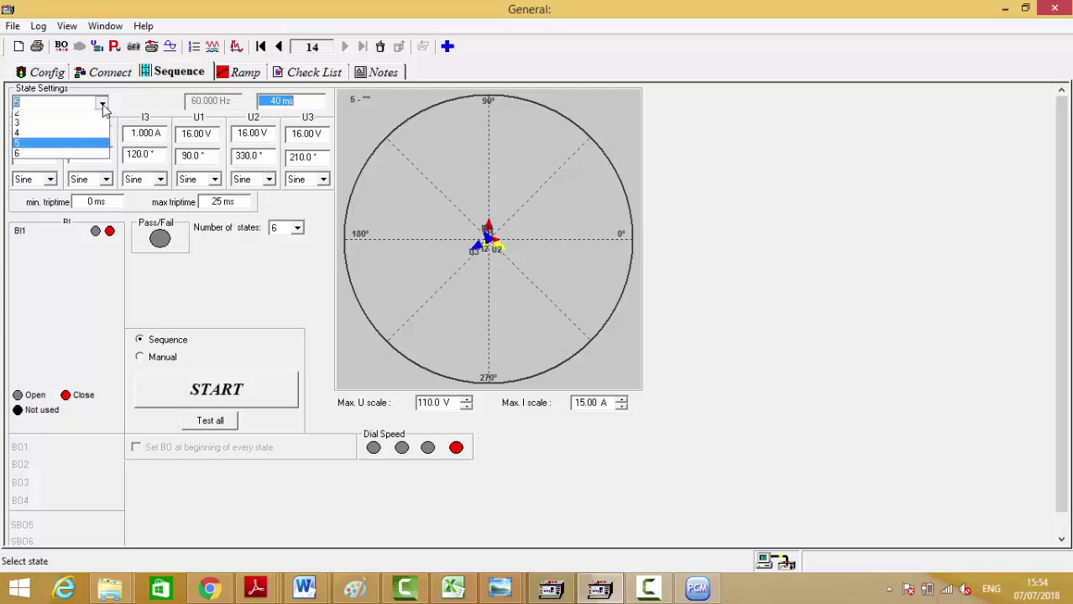
click(33, 174)
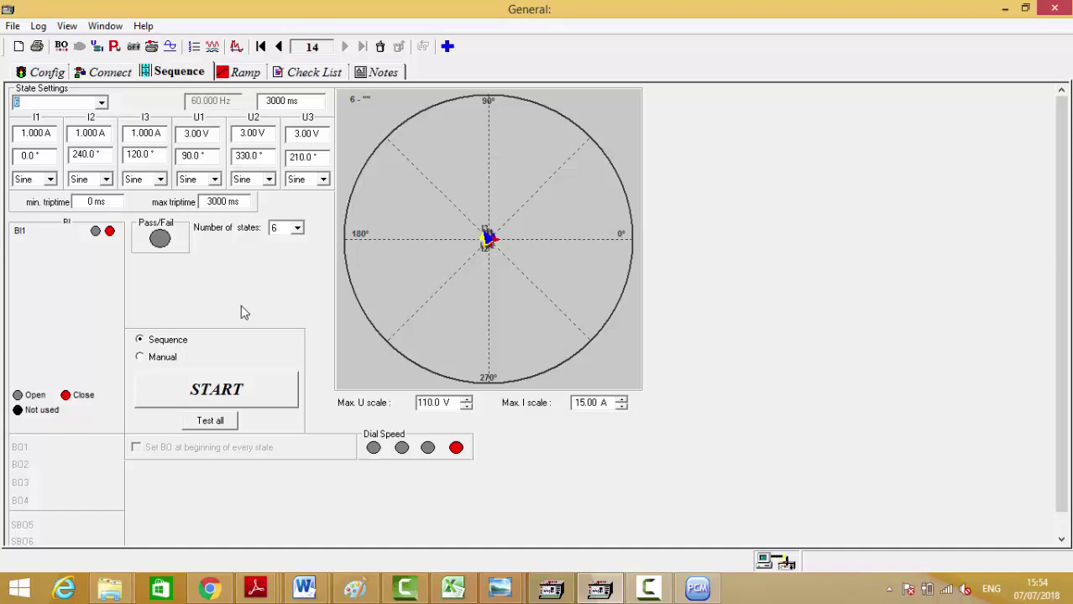
click(244, 391)
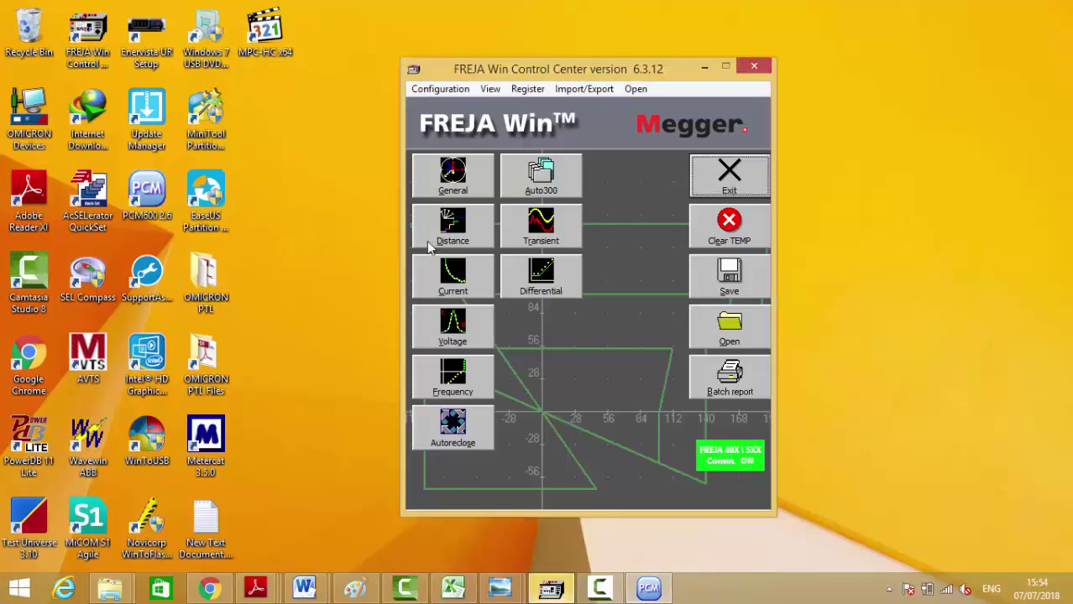
click(431, 242)
click(215, 303)
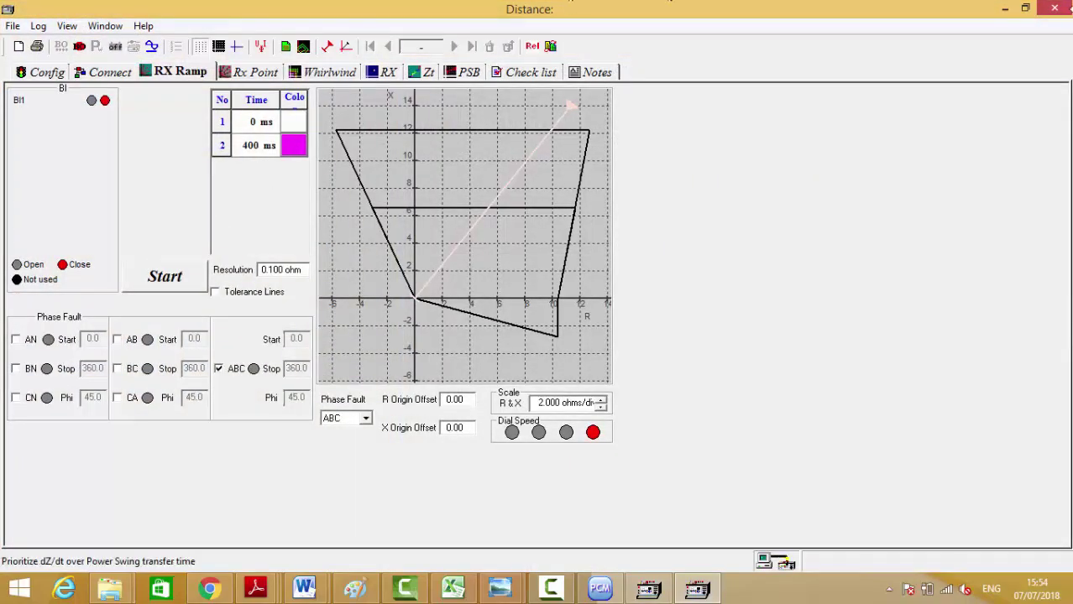
click(1055, 8)
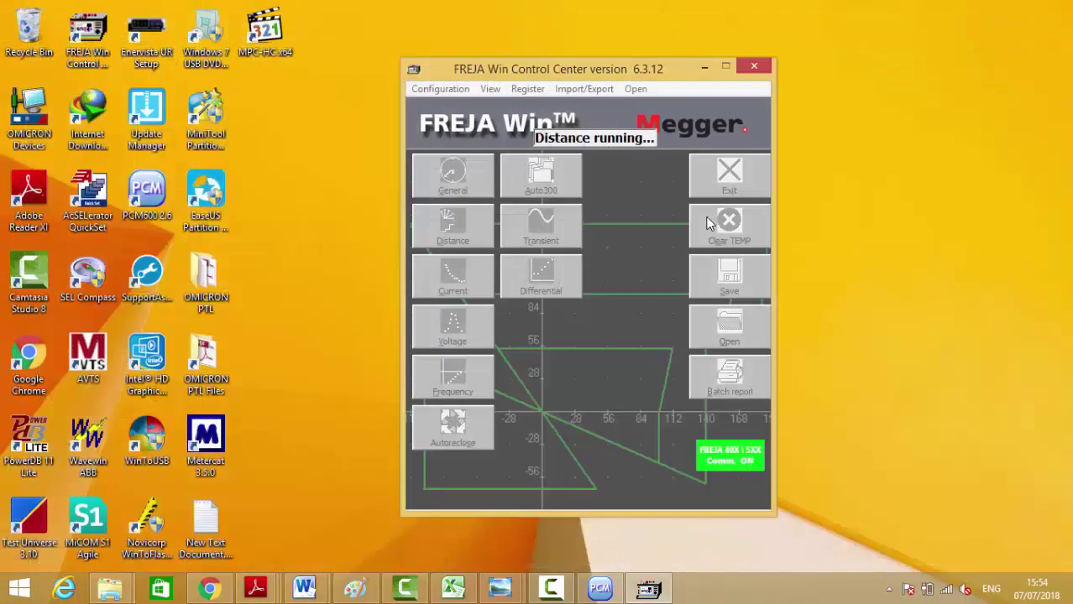
Open the General instrument from the FREJA Win Control Center, leaving the report information blank
click(452, 174)
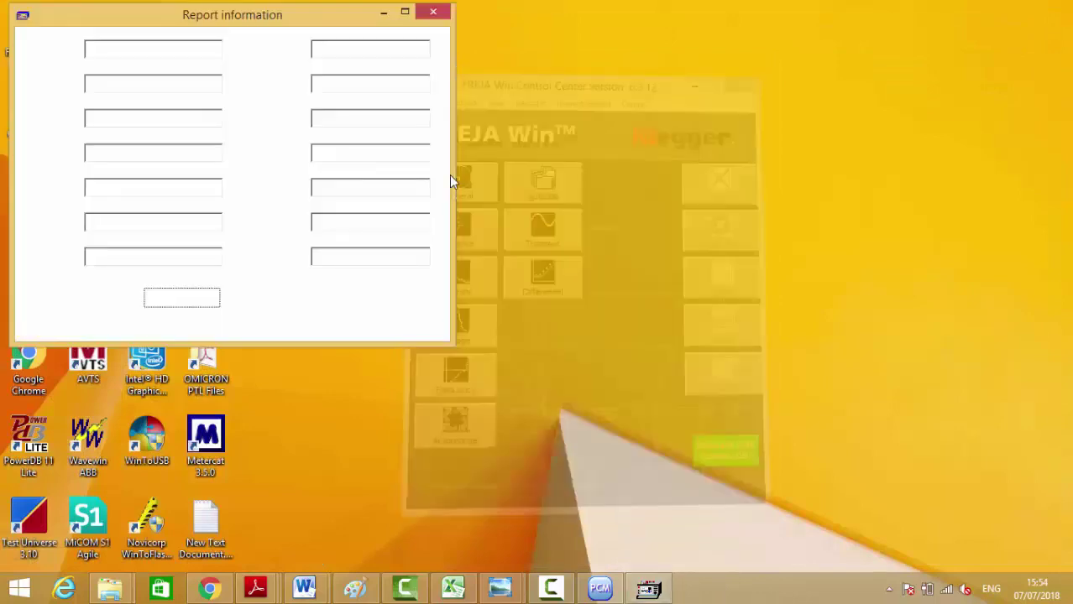
click(181, 298)
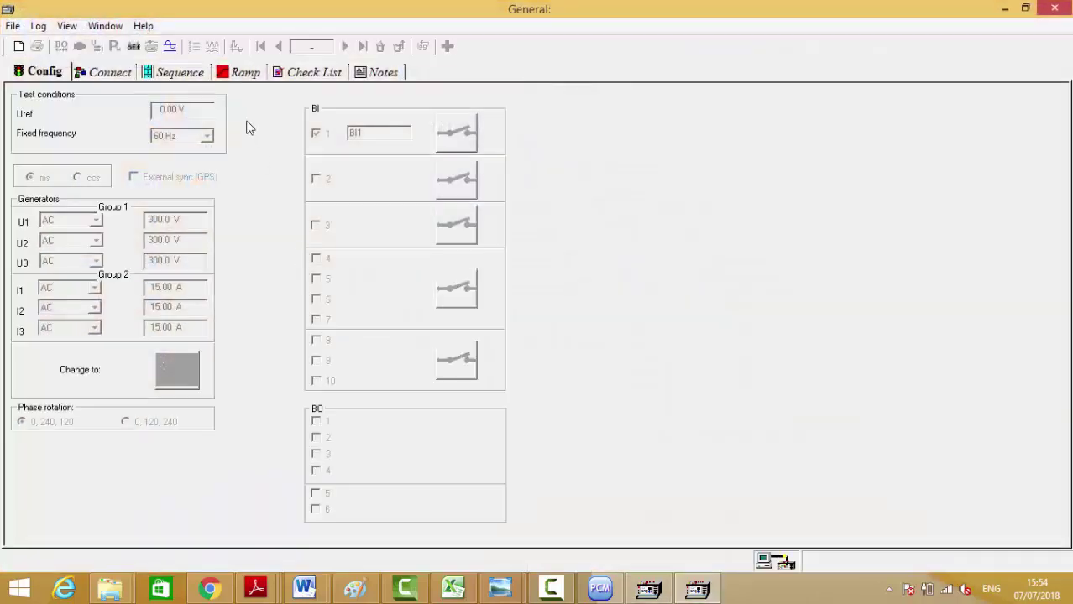
Open the General instrument's test sequence and set the number of states to 6
click(180, 73)
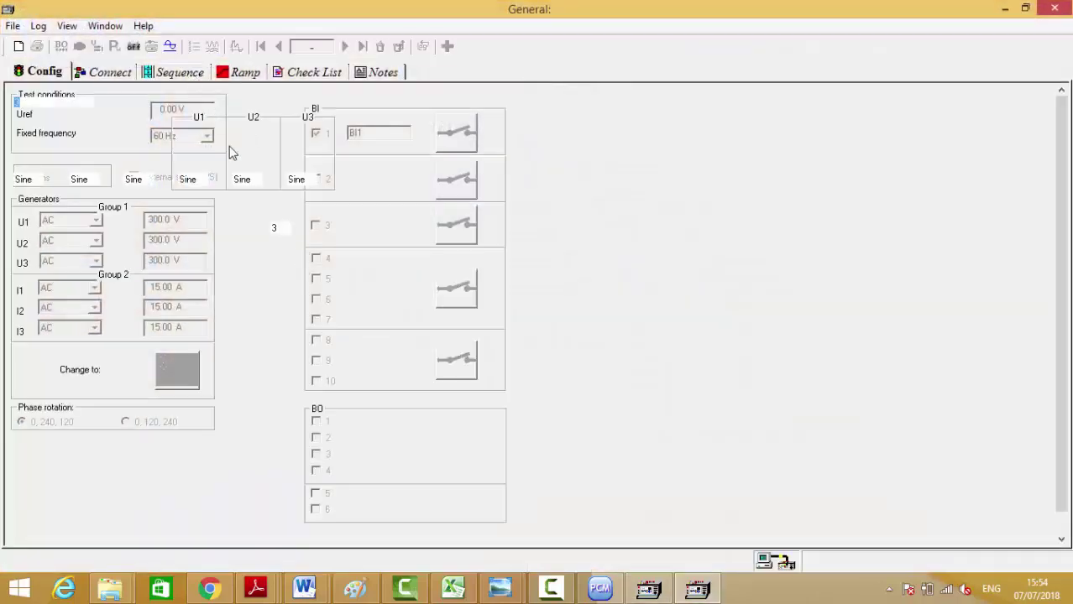
click(297, 228)
click(287, 288)
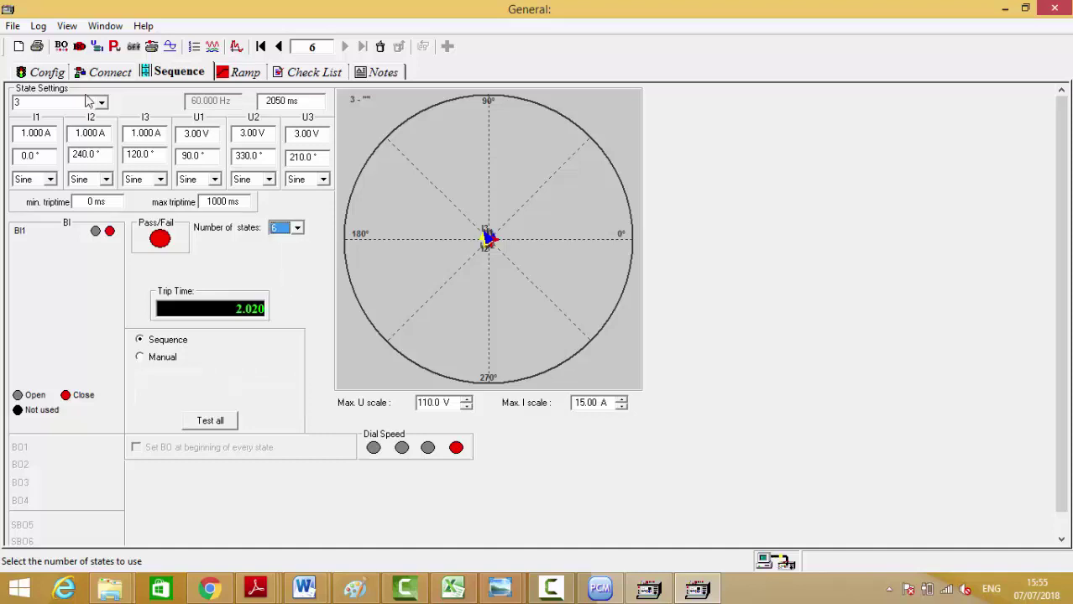
Review the settings of states 1 and 2, and set the duration of state 3 to 200 ms
click(102, 104)
click(46, 123)
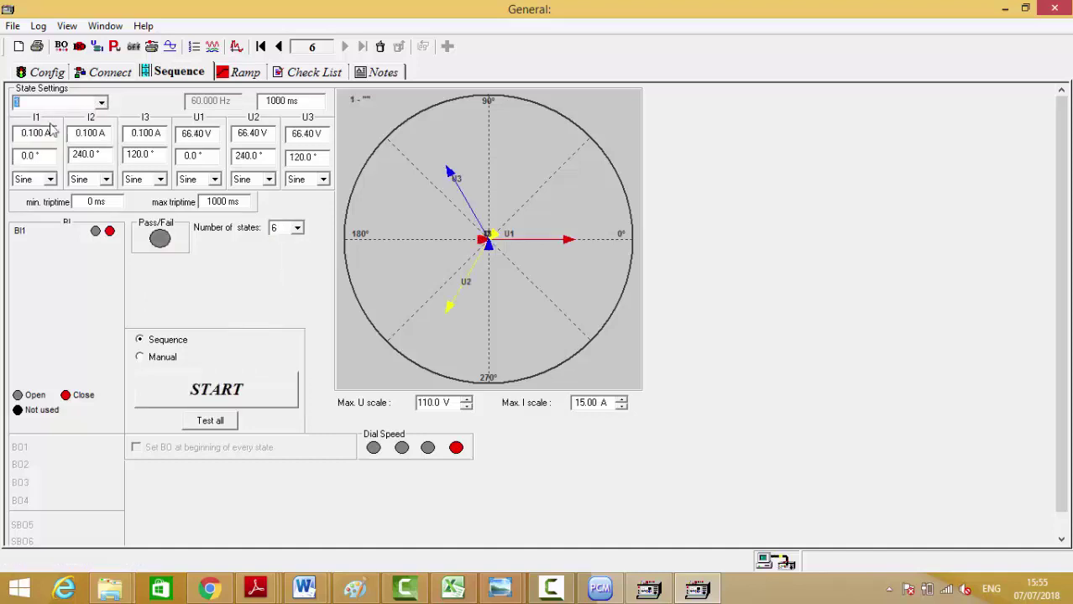
key(Down)
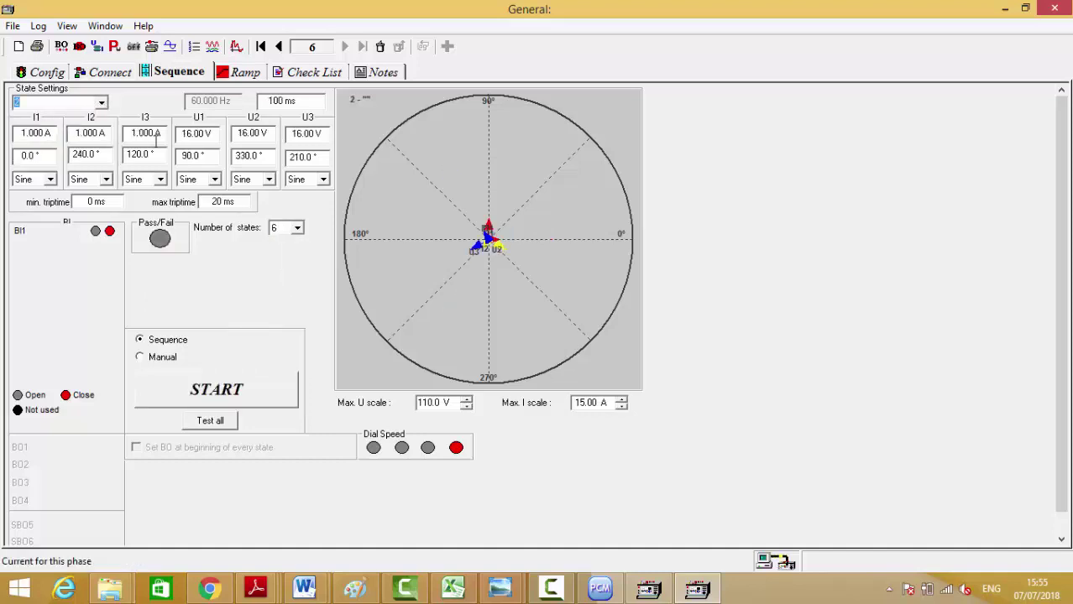
click(283, 100)
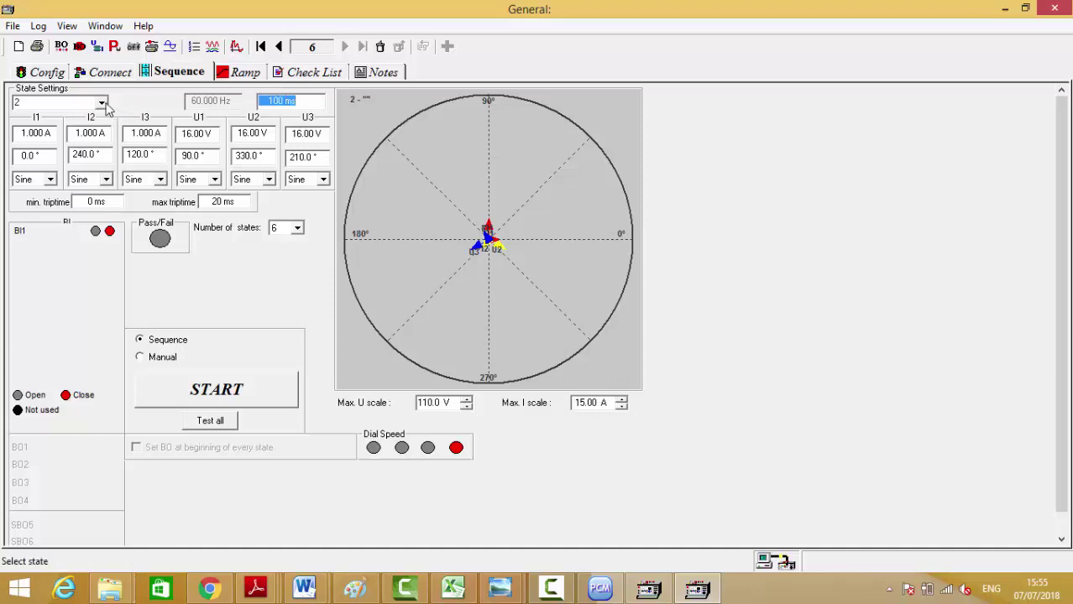
click(102, 103)
click(49, 139)
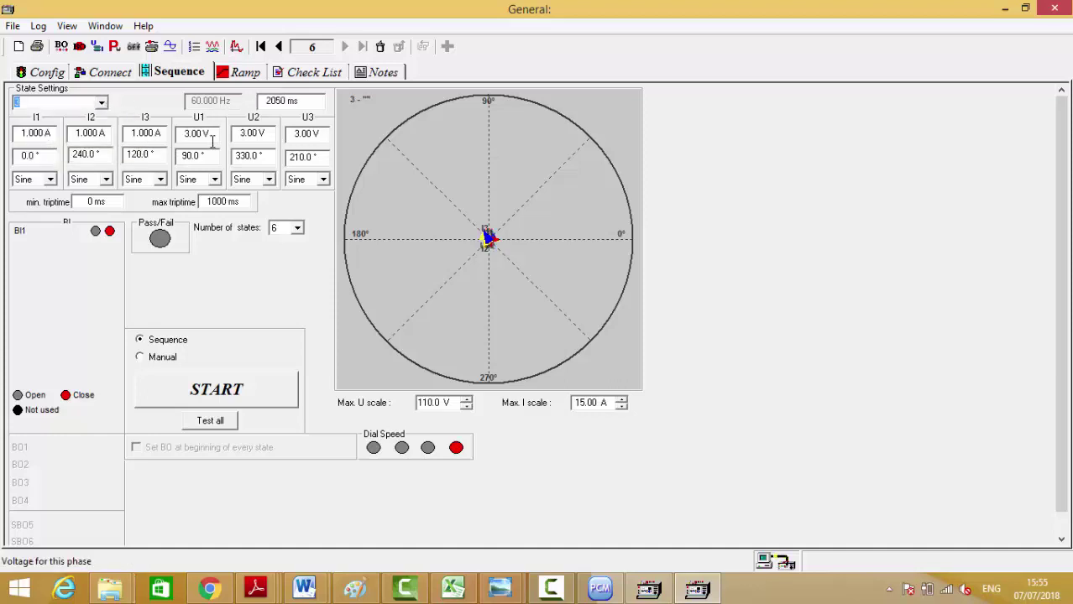
click(280, 101)
text(200)
key(Tab)
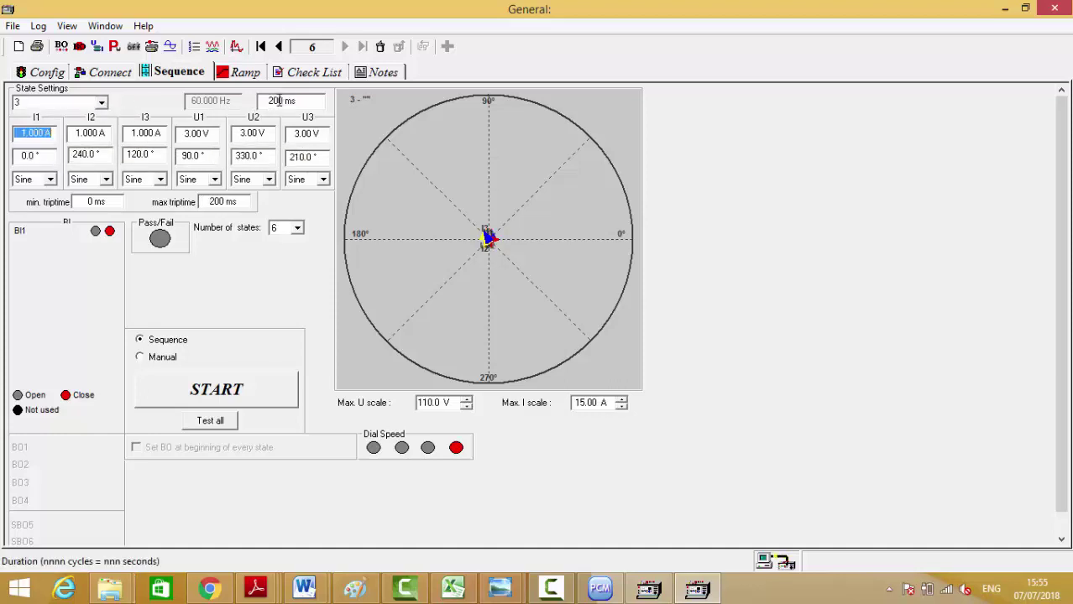
Set the three voltages of state 4 to 66.40 V at 0°, 240° and 120°
click(101, 104)
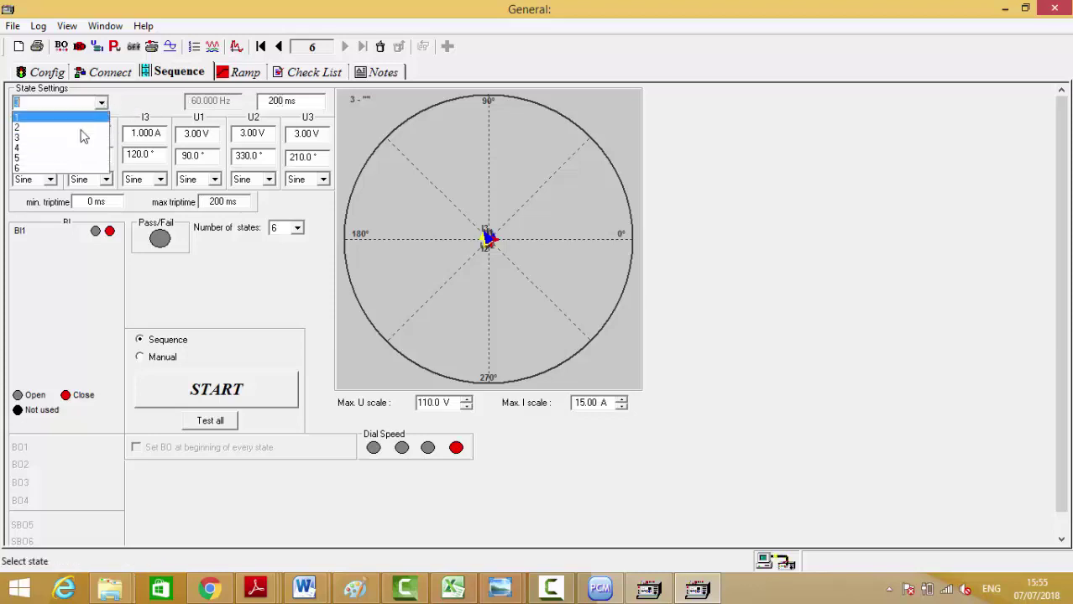
click(48, 149)
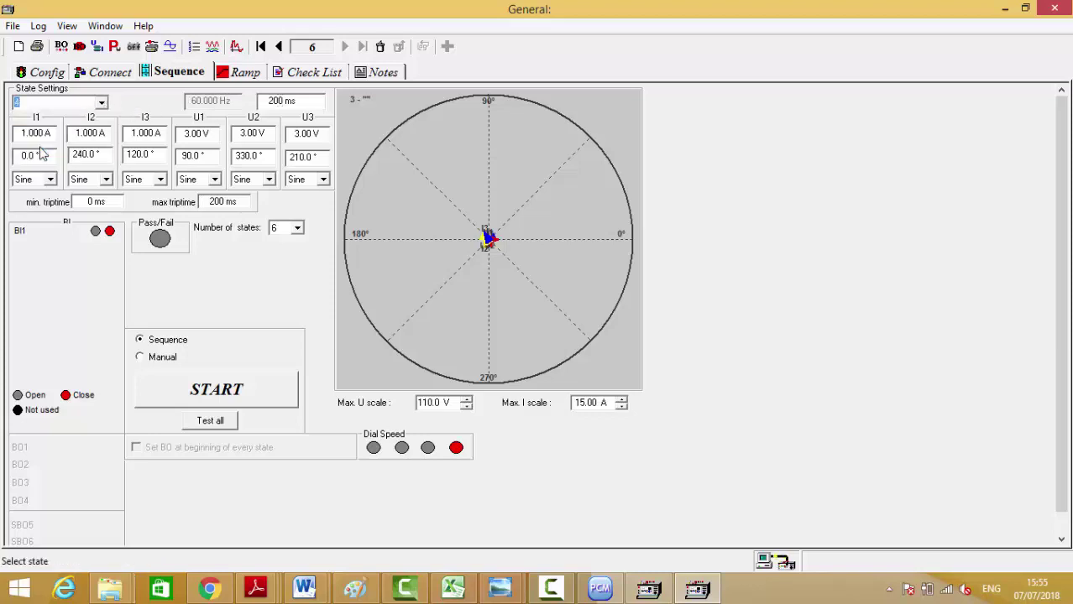
click(187, 137)
text(66)
key(Tab)
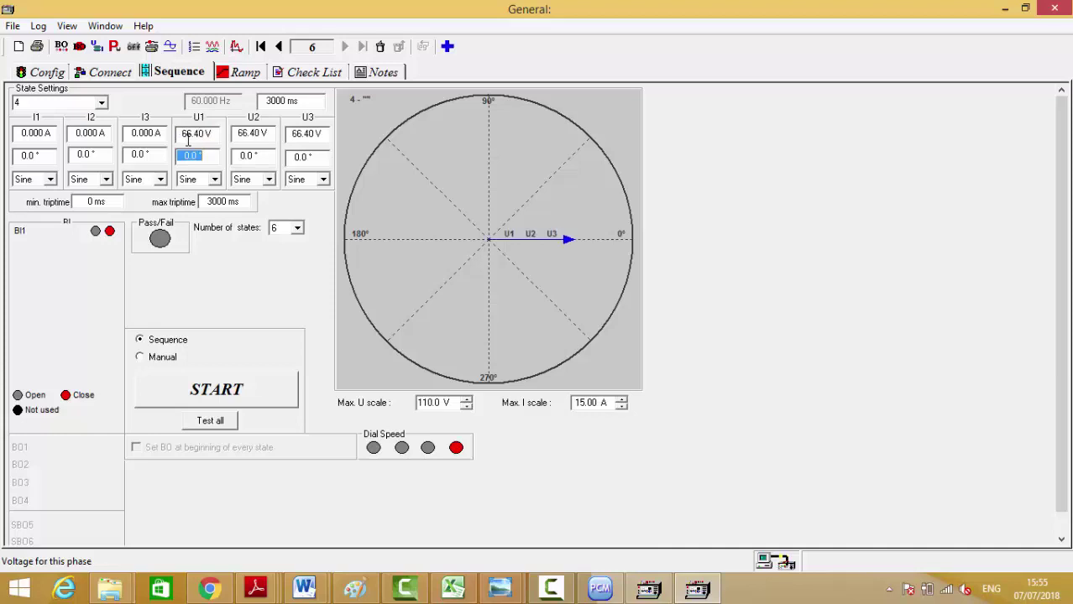
text(9)
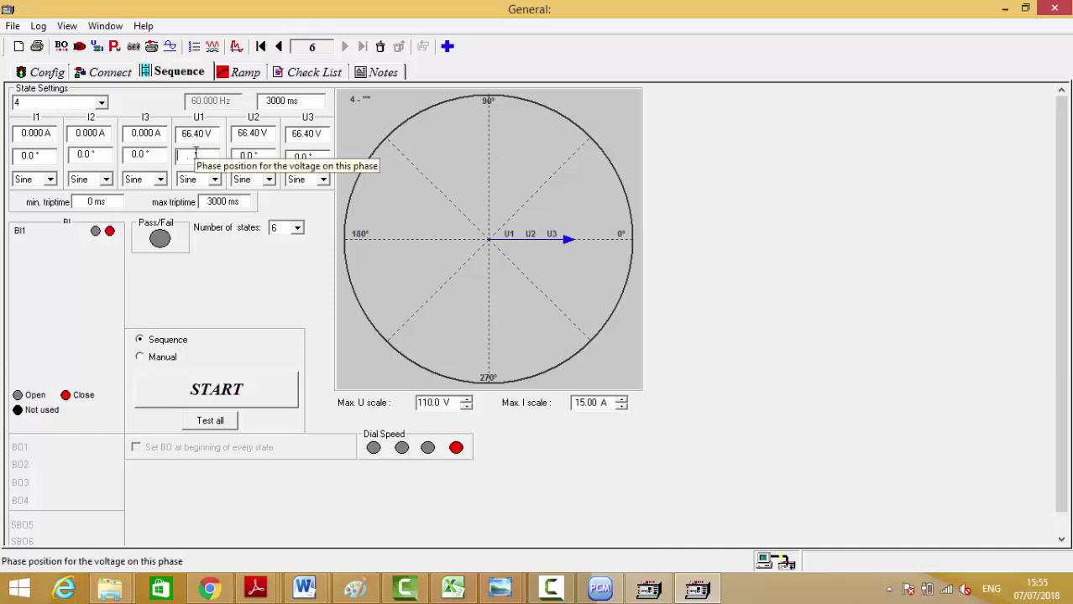
key(Tab)
Set the currents of state 4 to 0.1 A at 0°, 240° and 120°, with a duration of 260 ms
click(42, 136)
click(42, 139)
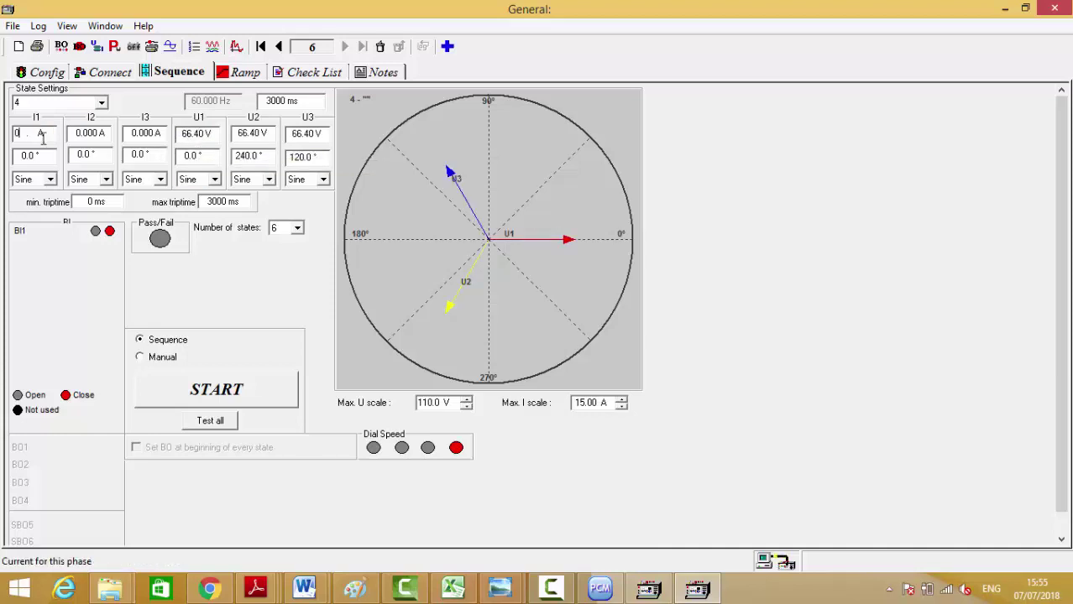
text(.1)
key(Tab)
key(Tab)
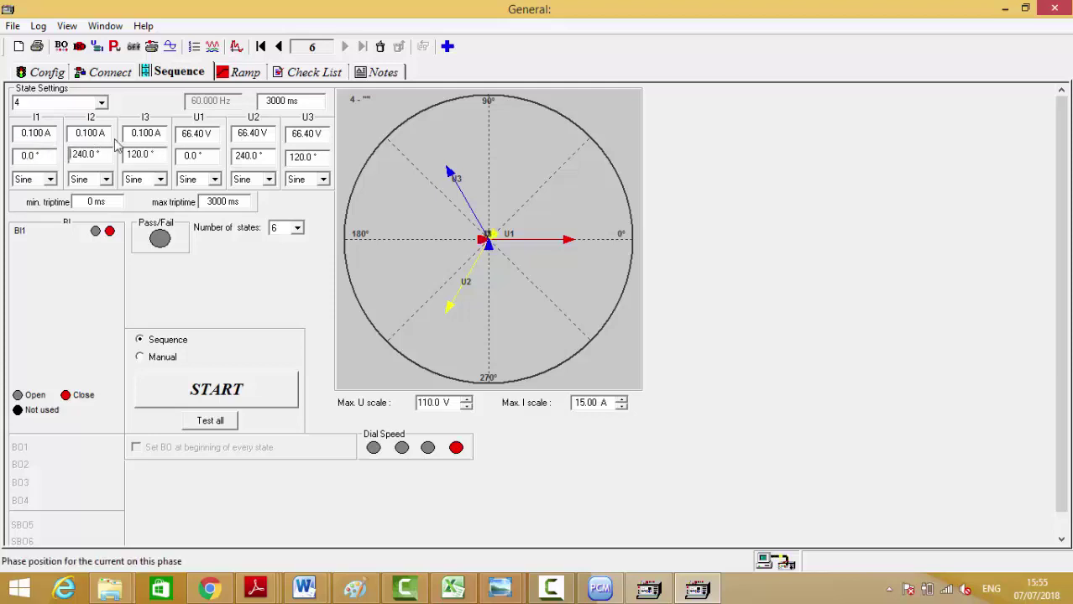
click(269, 102)
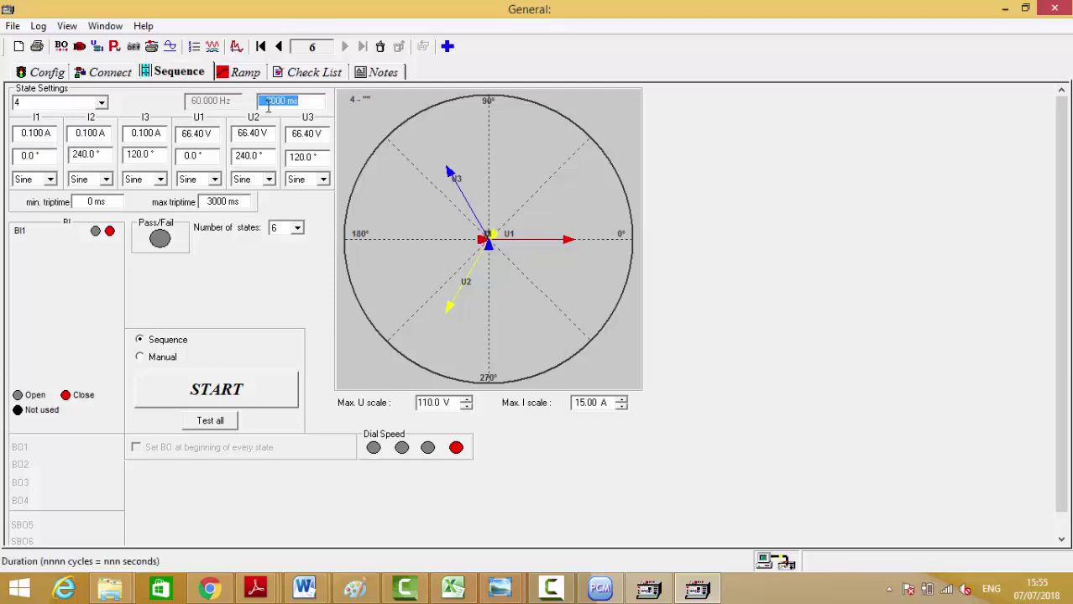
text(260)
key(Tab)
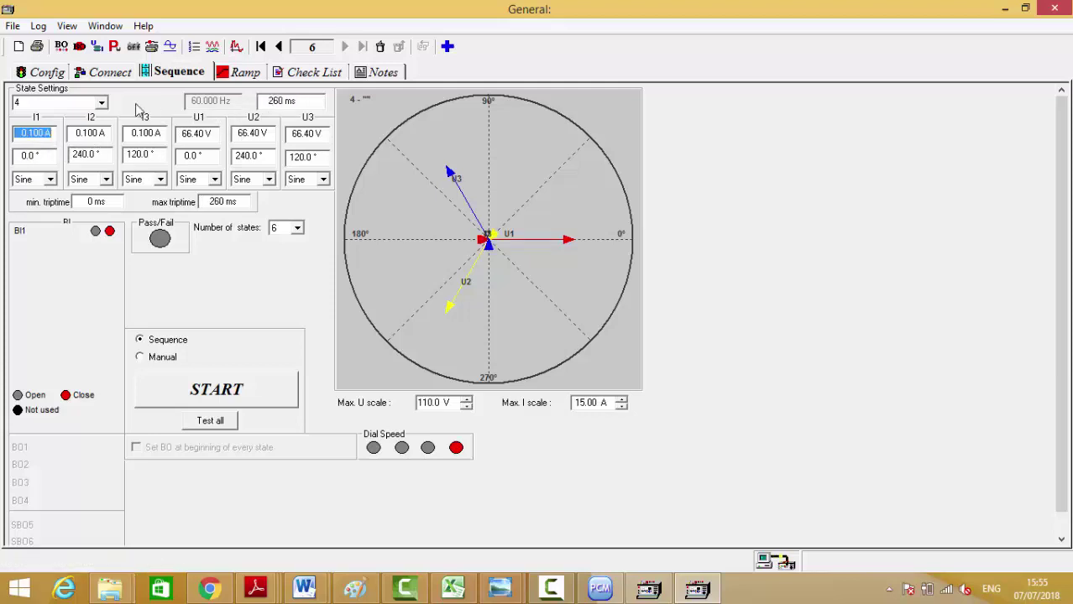
Set the three voltages of state 5 to 16 V and its duration to 40 ms
click(67, 101)
click(65, 158)
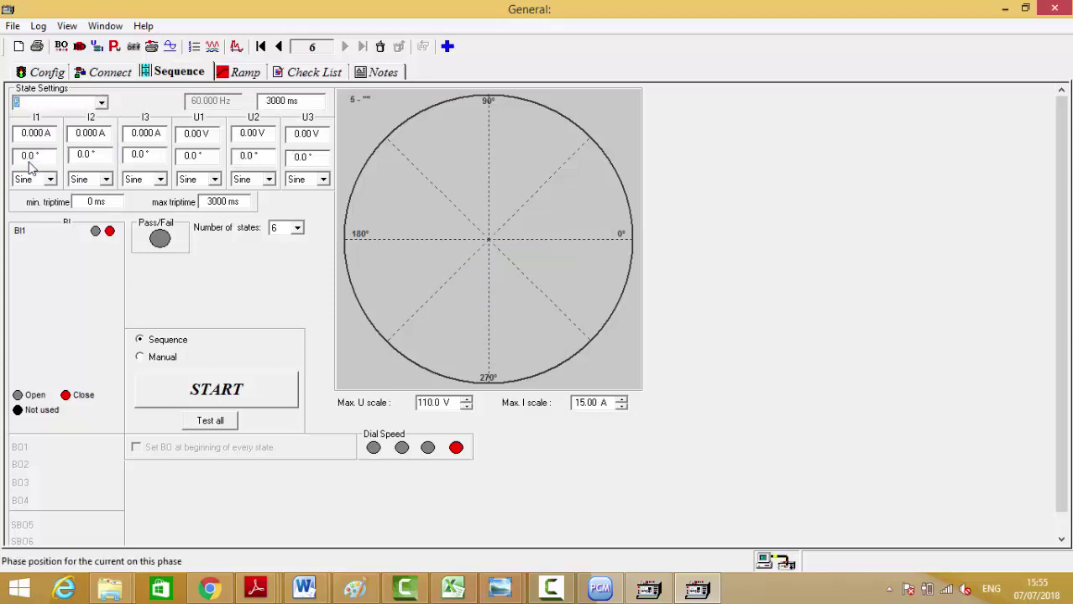
click(277, 102)
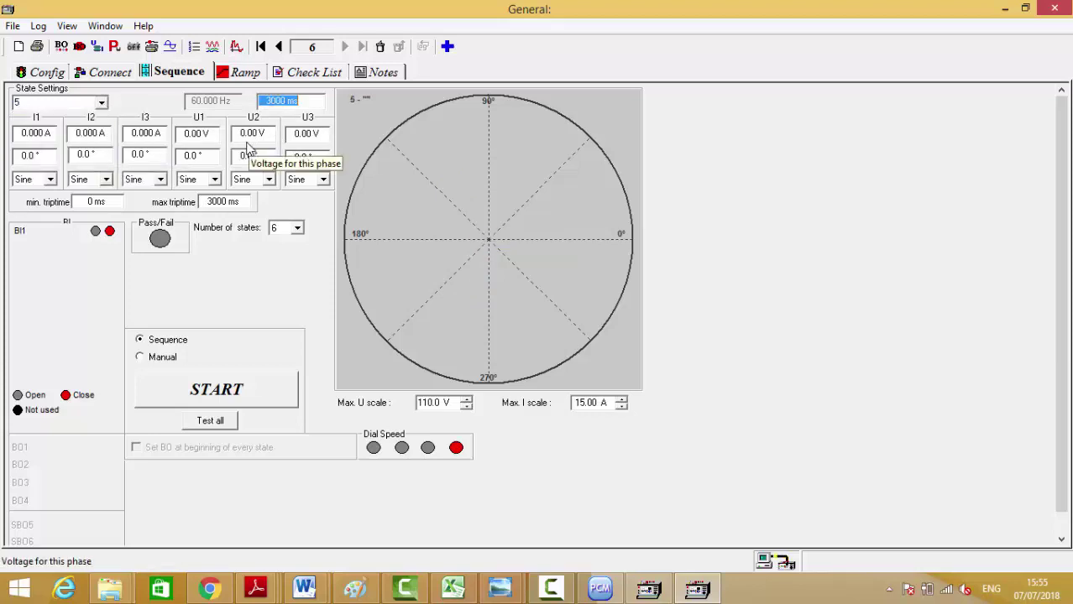
click(202, 139)
text(16)
key(Tab)
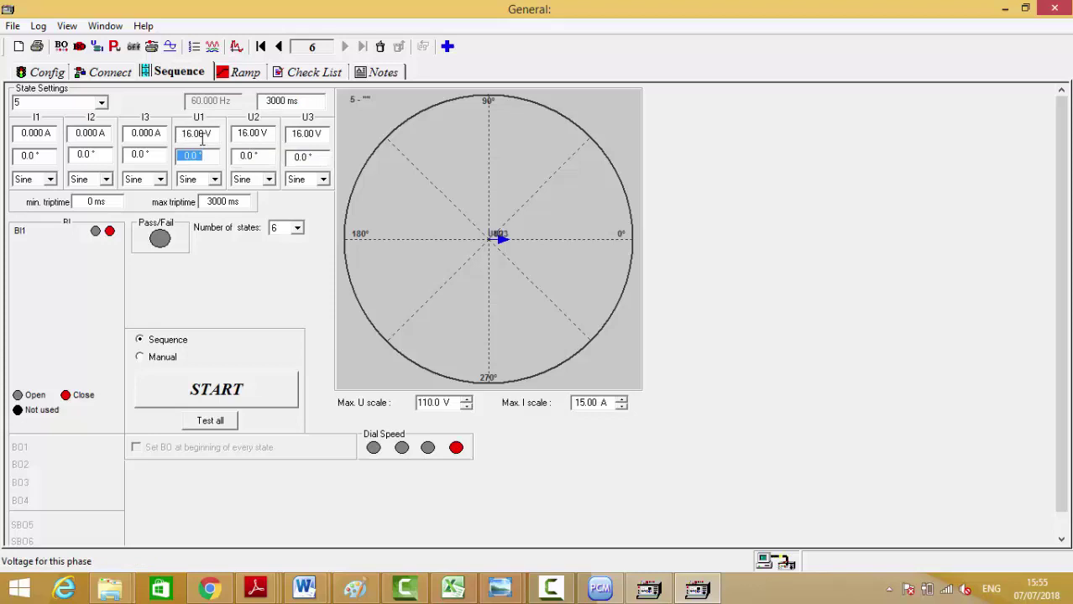
click(280, 103)
text(40)
Set the state 5 currents to 1 A at 0°, 240° and 120°, and the voltage angles to 90°, 330° and 210°
click(41, 134)
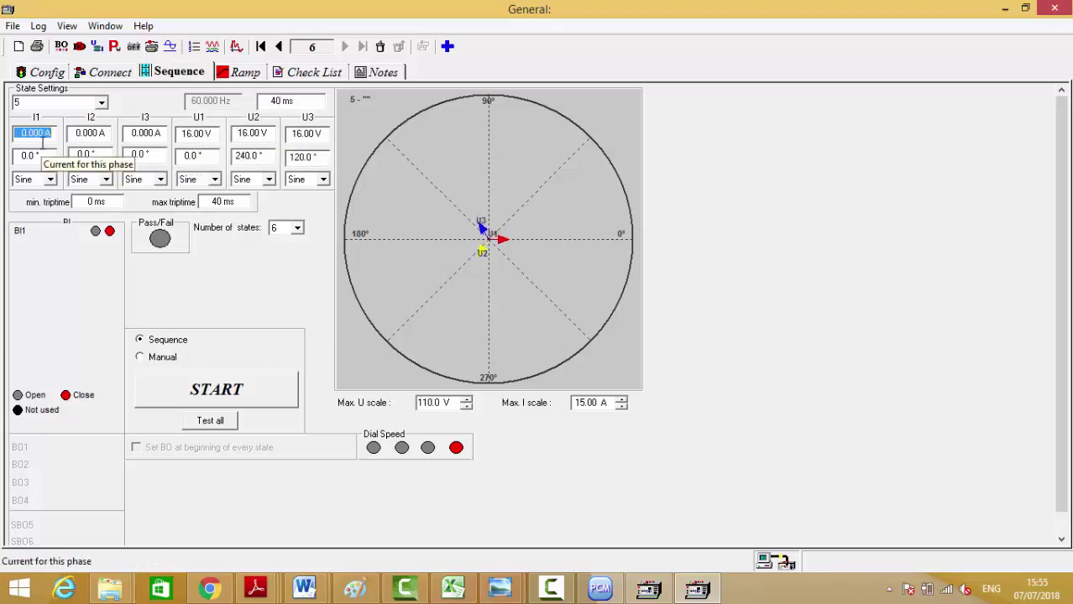
text(1)
key(Tab)
click(211, 161)
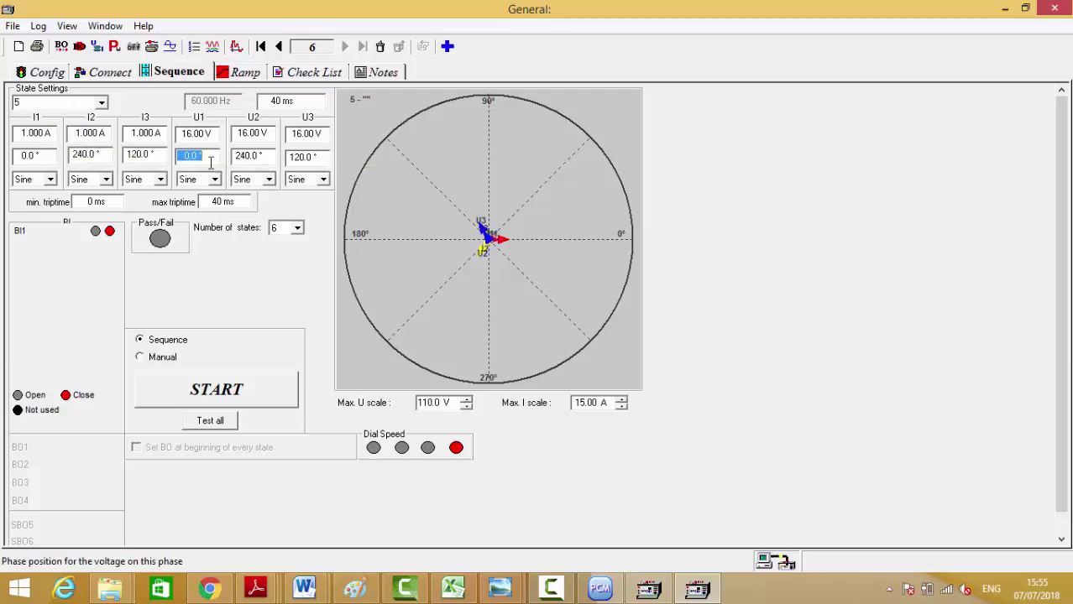
text(90)
key(Tab)
Set the three voltages of state 6 to 3 V at 90°, 330° and 210°
click(59, 102)
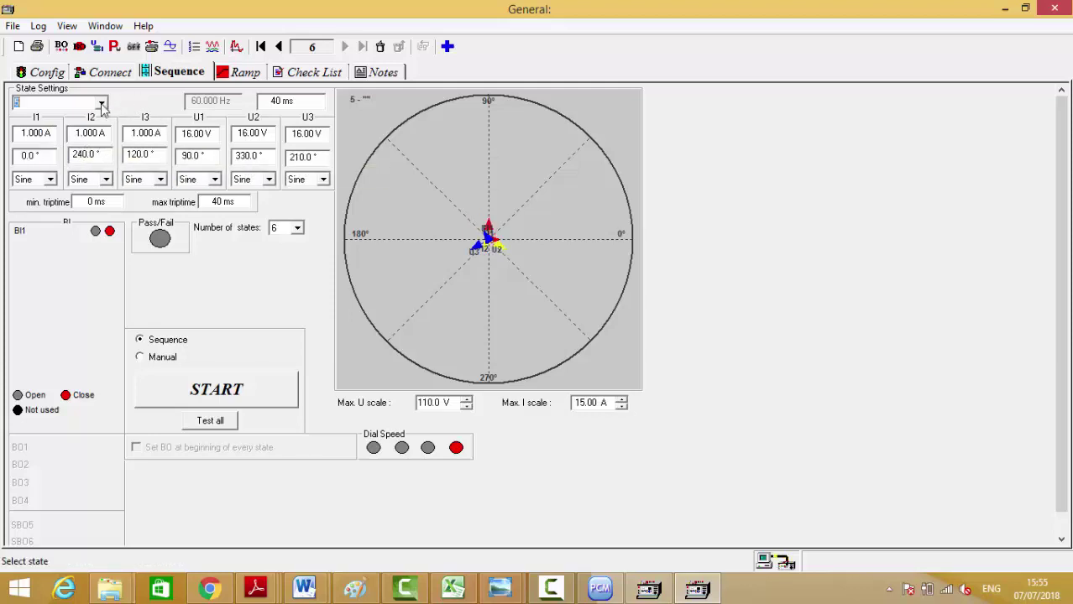
click(41, 168)
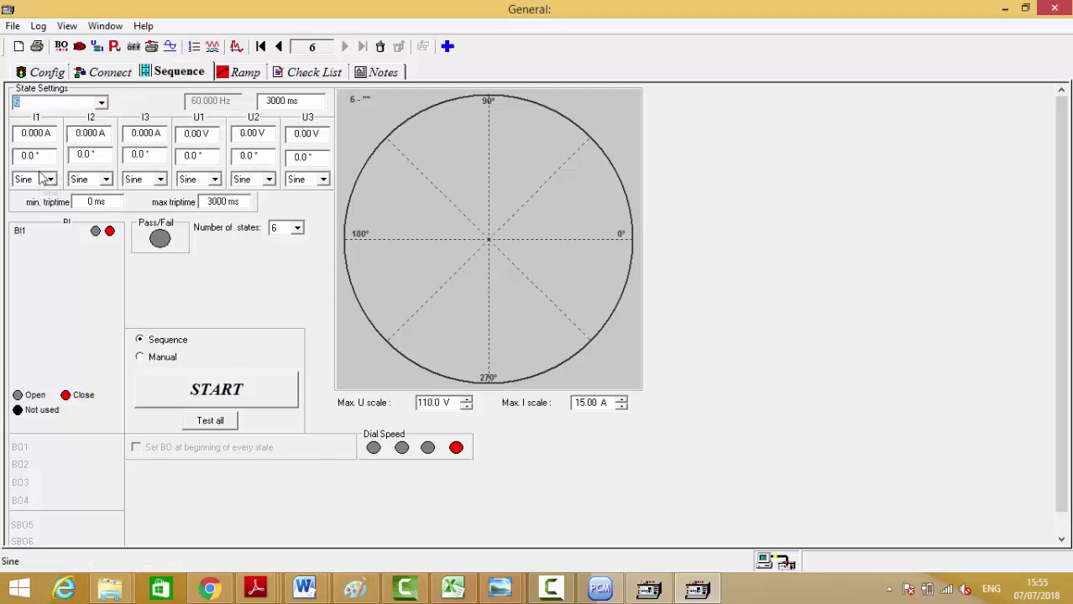
click(195, 134)
text(3)
key(Tab)
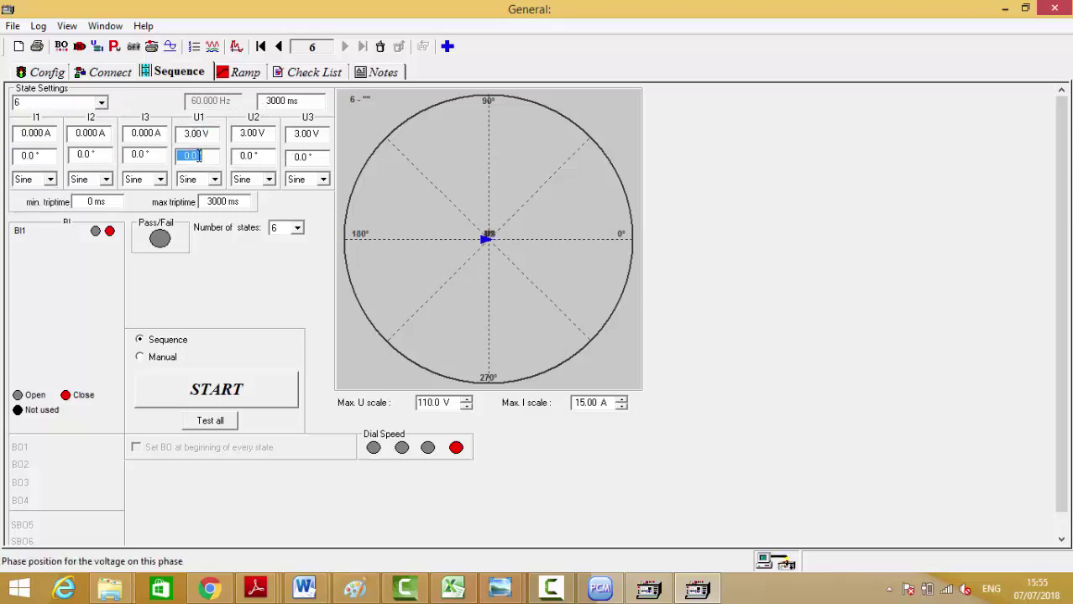
text(90)
key(Tab)
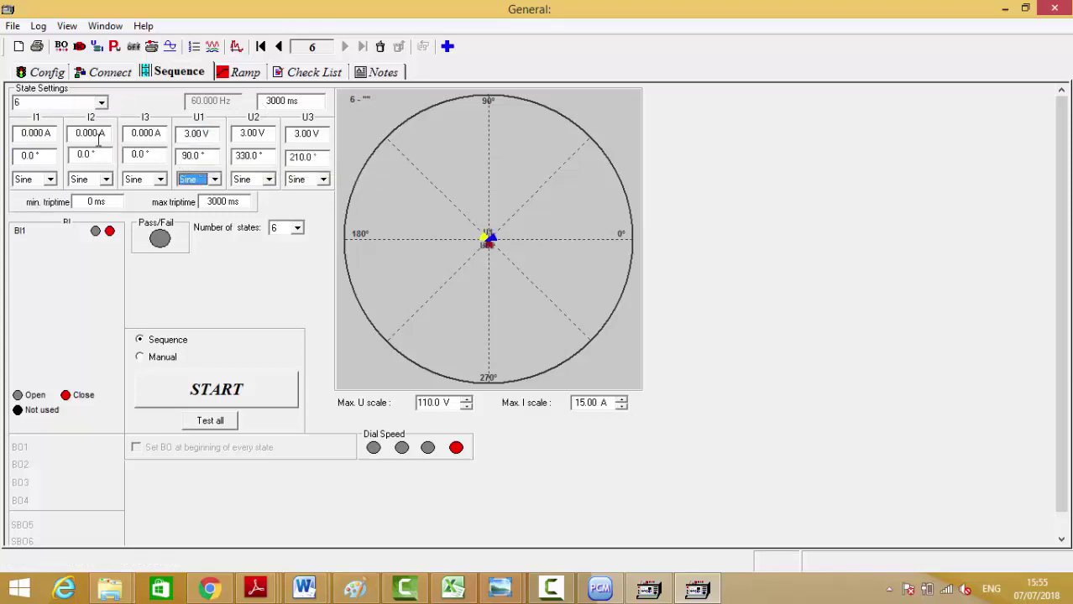
Set the currents of state 6 to 1 A at 0°, 240° and 120°, and run the six-state sequence
click(38, 135)
text(1)
key(Tab)
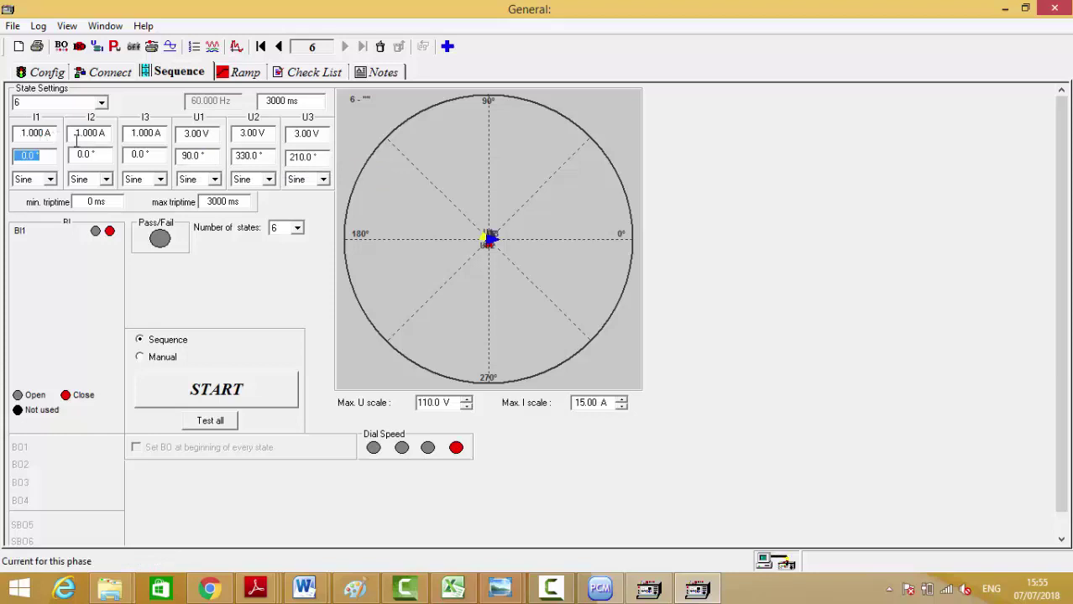
key(Tab)
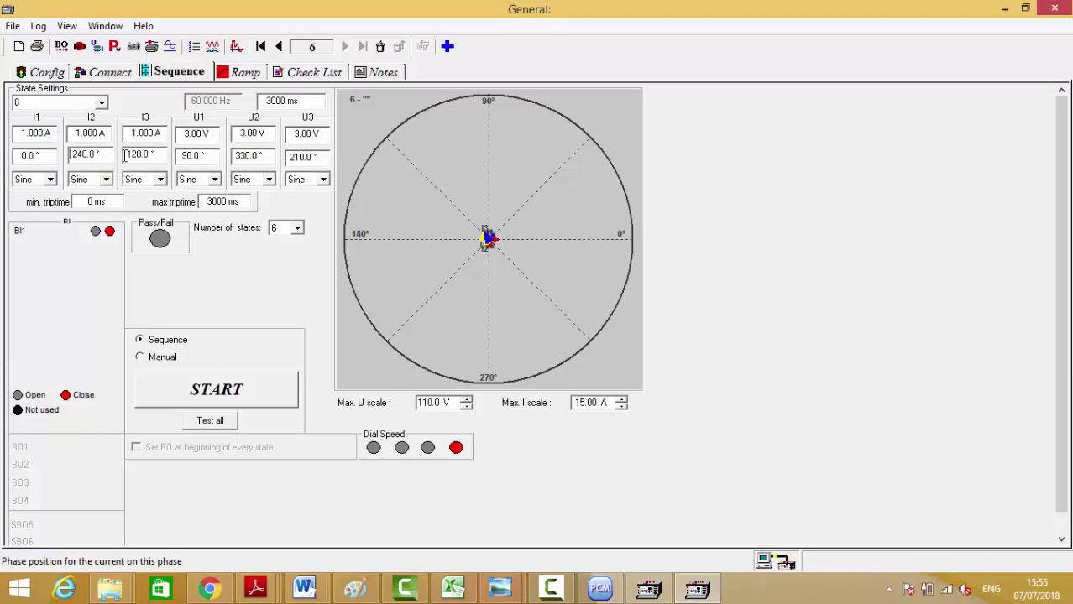
click(279, 100)
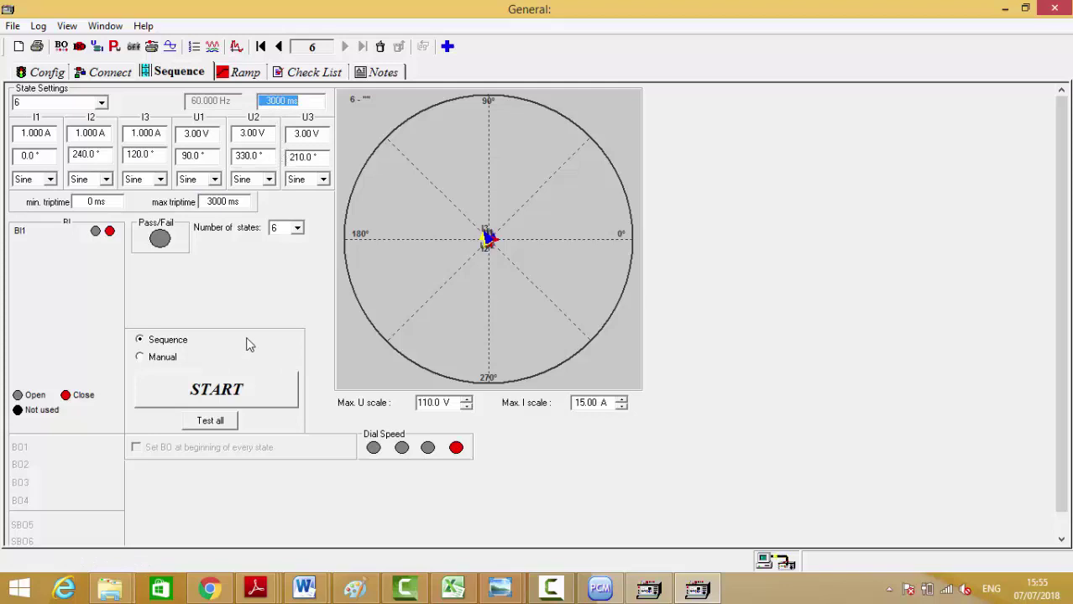
click(249, 390)
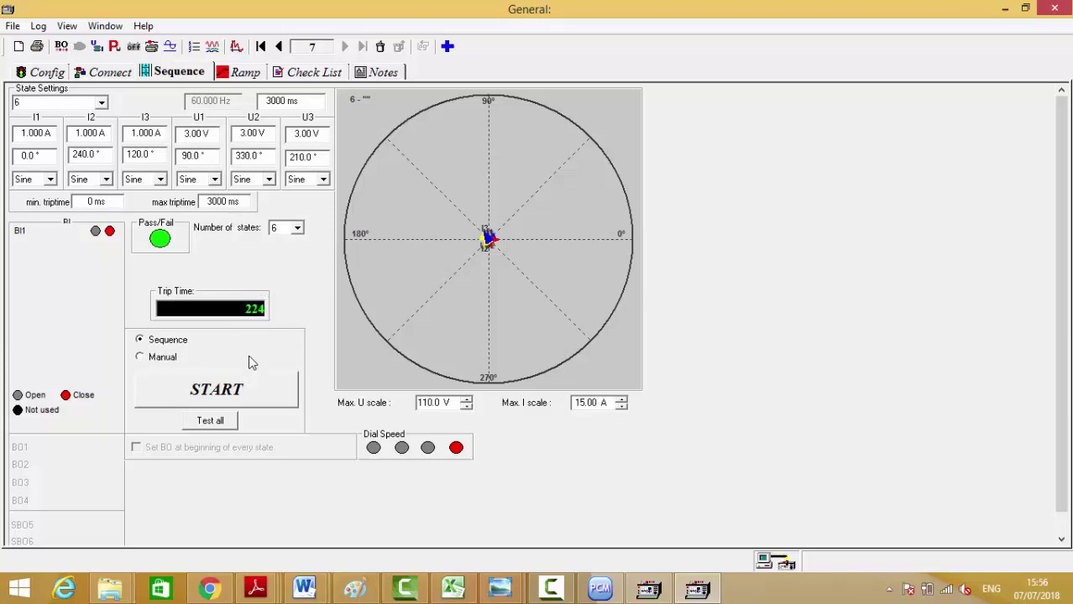
Set the duration of state 4 to 500 ms
click(101, 102)
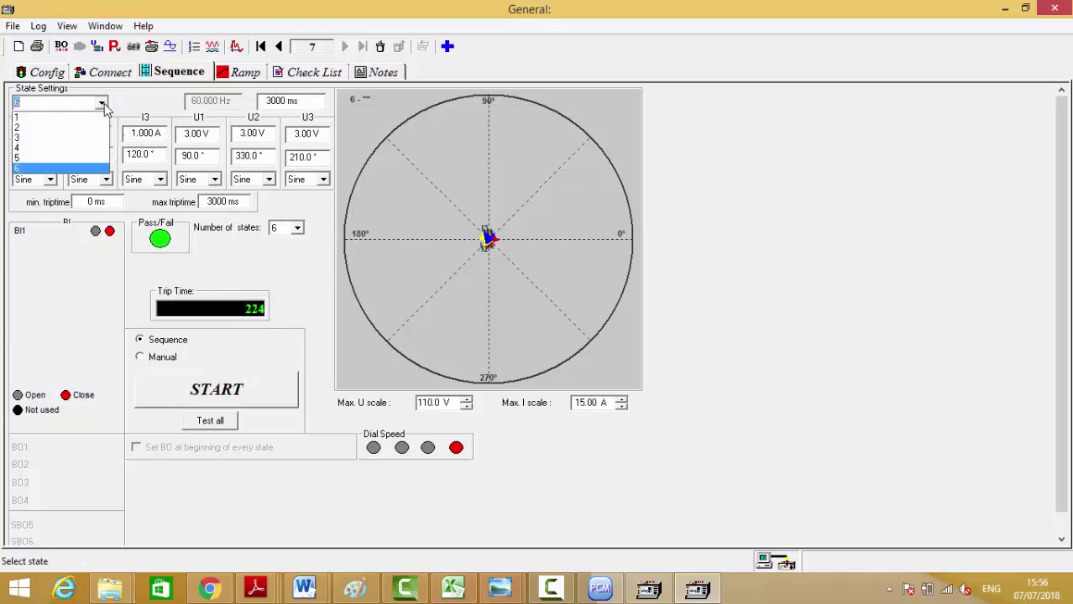
click(105, 103)
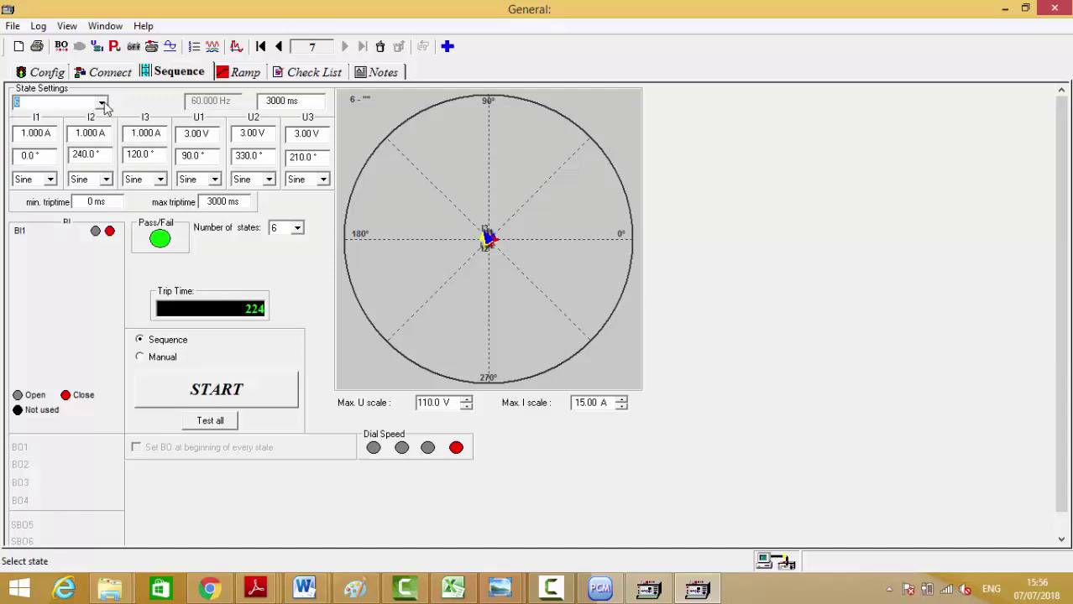
click(102, 102)
click(51, 138)
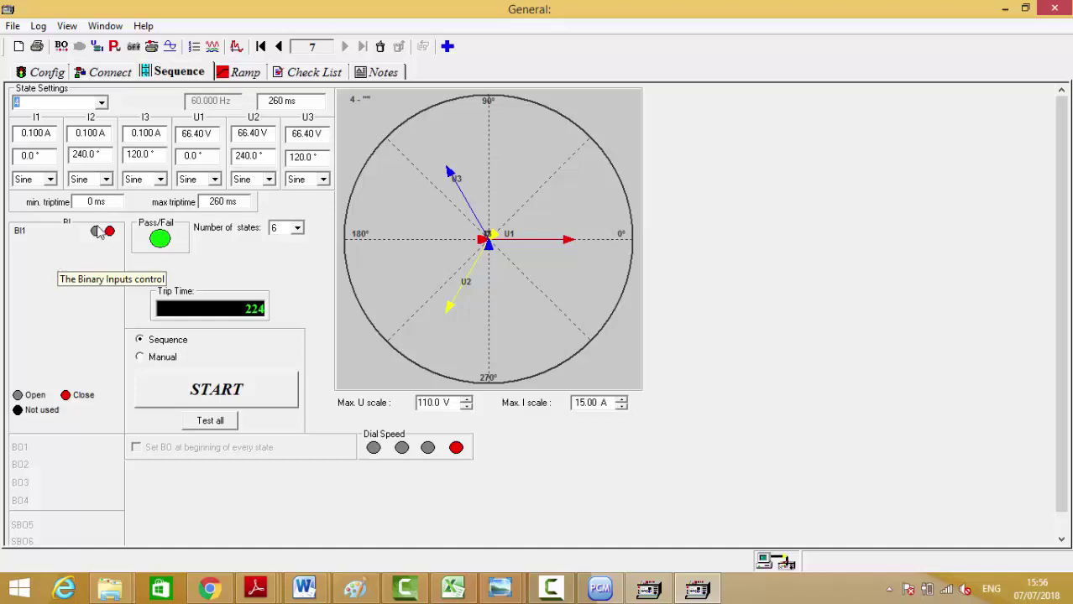
click(262, 102)
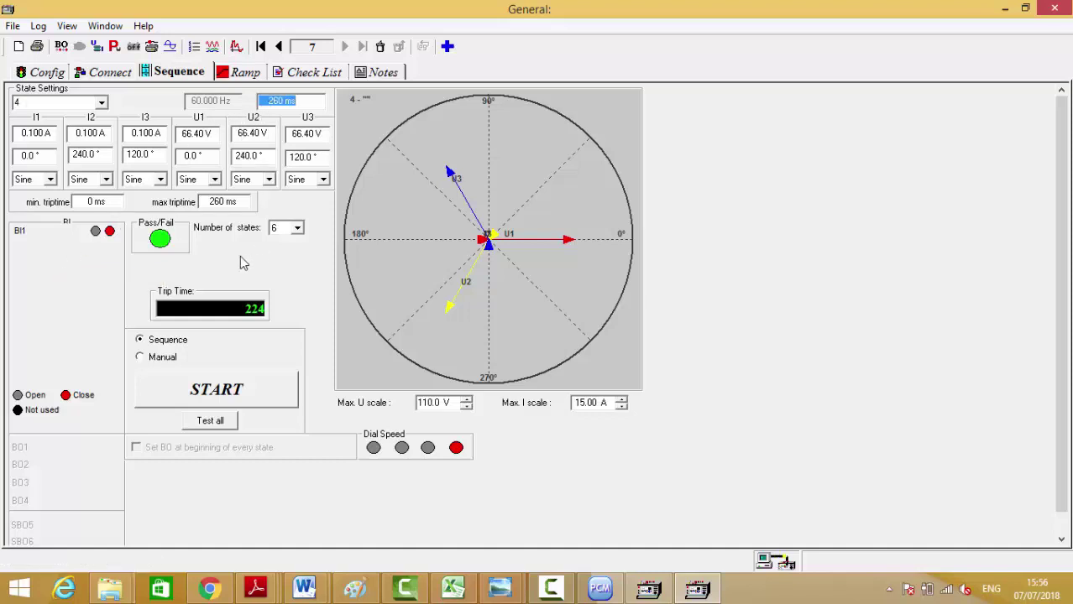
text(500)
key(Tab)
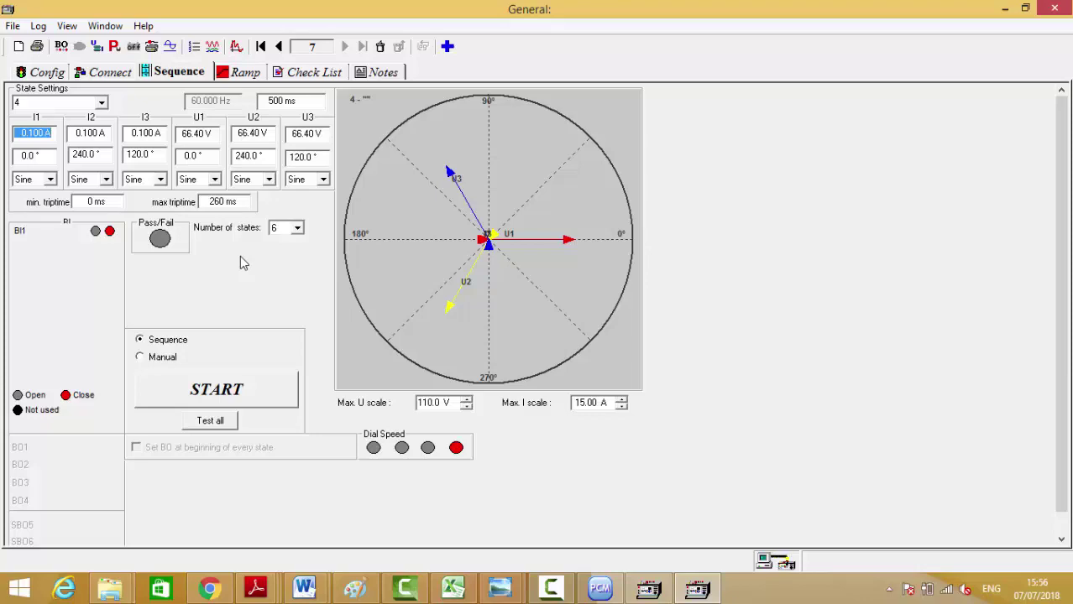
Switch to the RED670 technical reference manual in Adobe Reader and examine the tH timer in the ZMRPSB block diagram
mouse_move(256, 588)
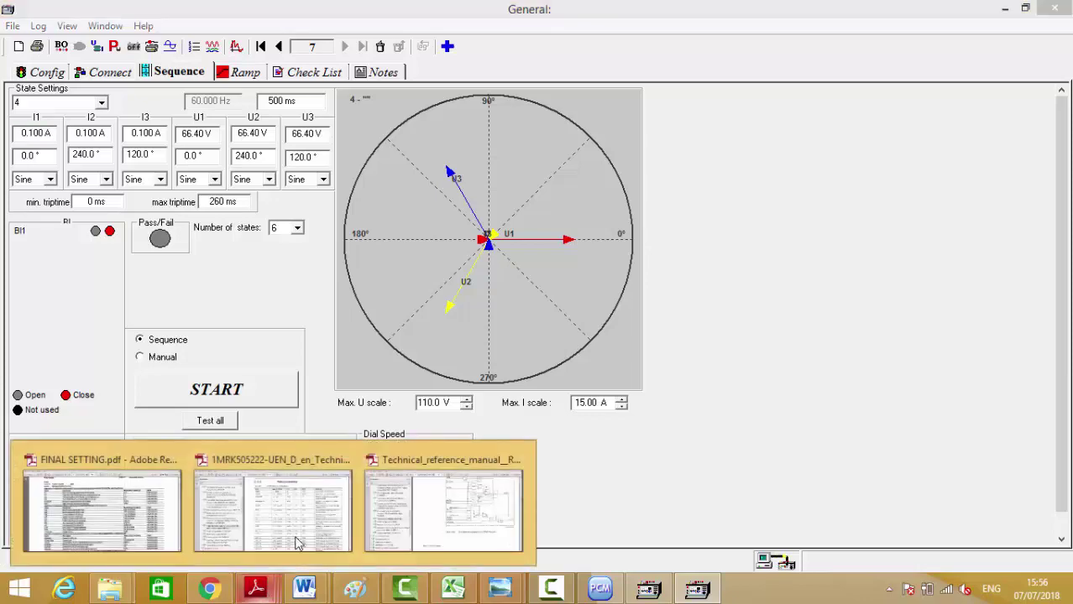
click(382, 514)
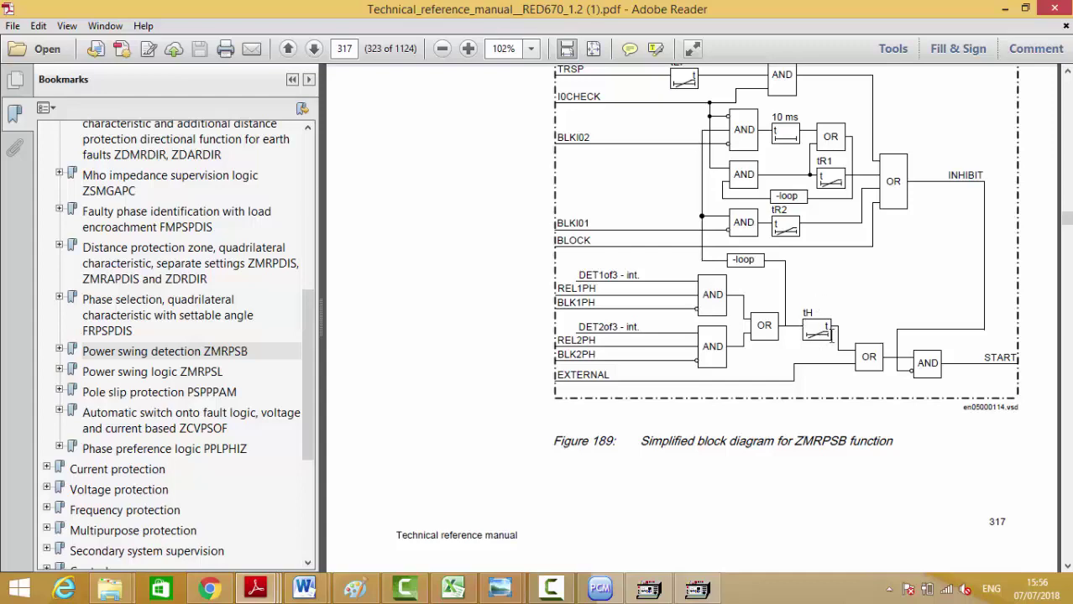
Return to the General test program, review the settings of states 6 and 5, and run the six-state sequence
click(1005, 8)
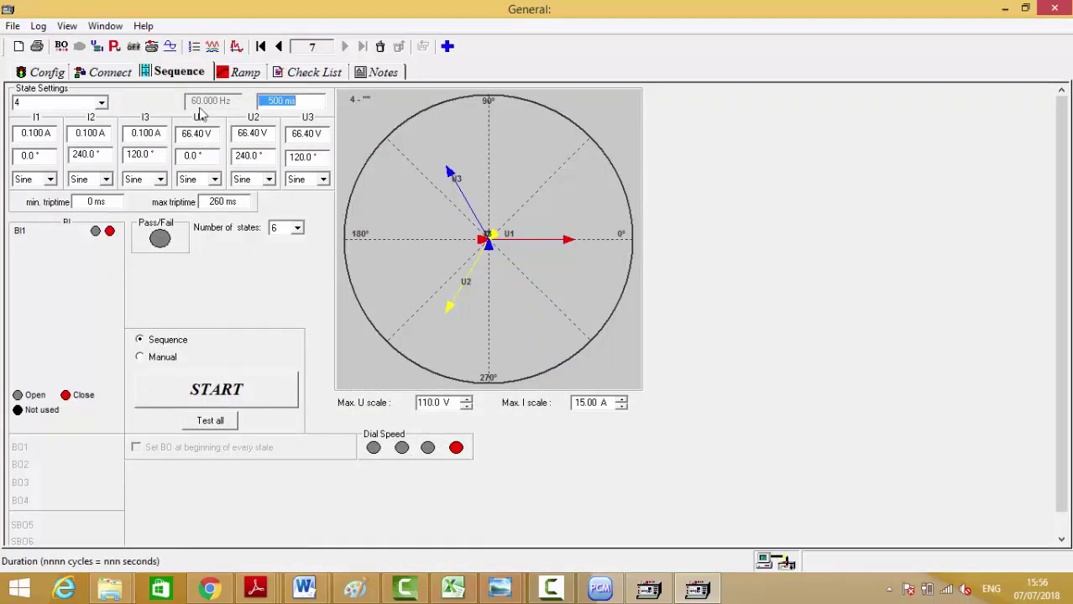
click(101, 103)
click(38, 168)
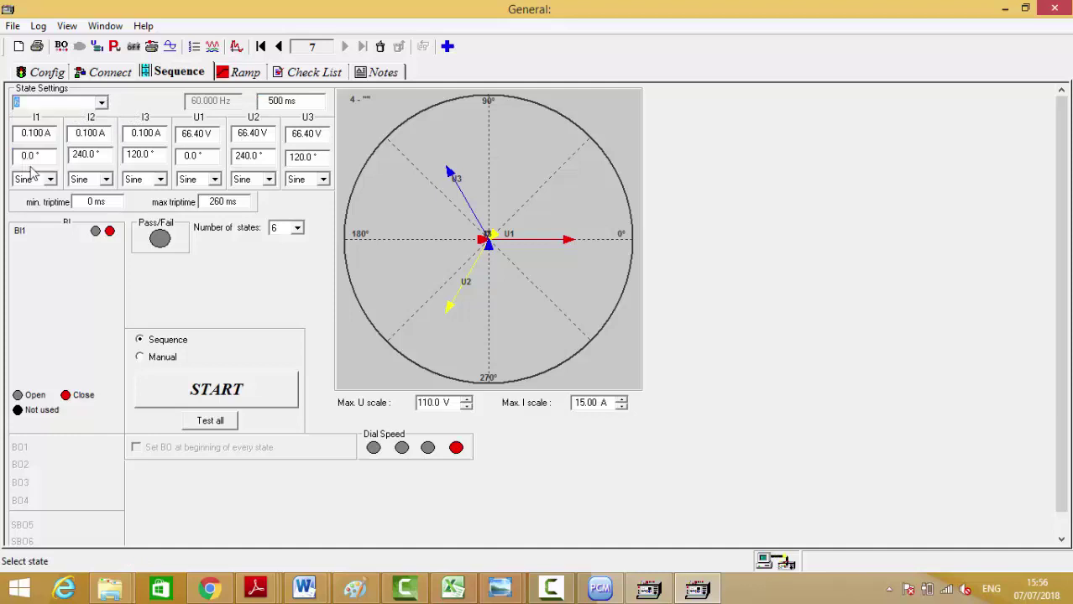
click(102, 102)
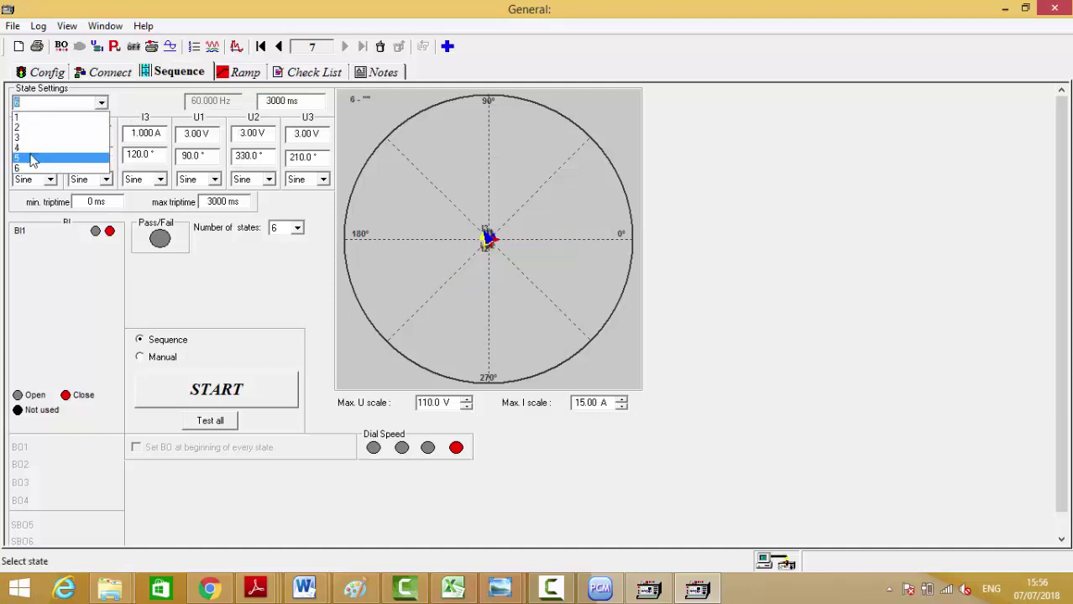
click(32, 156)
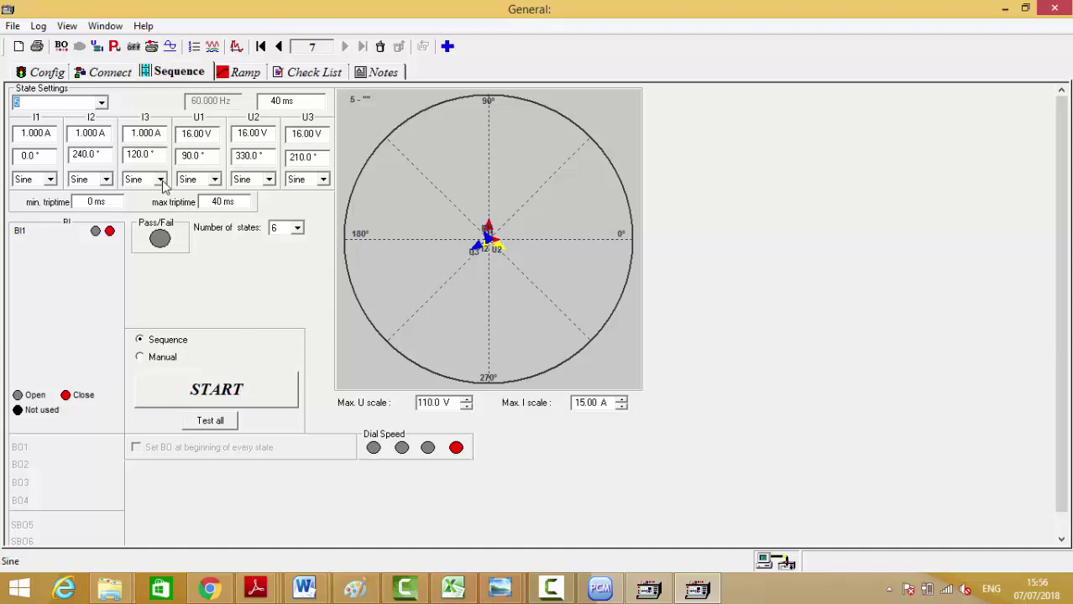
click(250, 383)
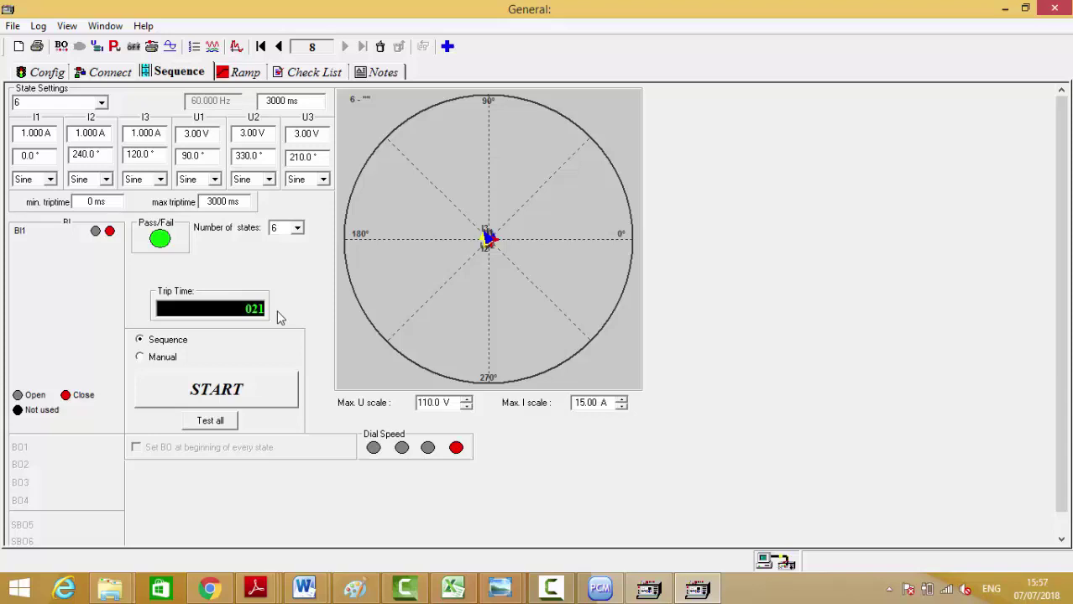
Set the duration of state 5 to 70 ms and rerun the six-state sequence
click(101, 102)
click(49, 159)
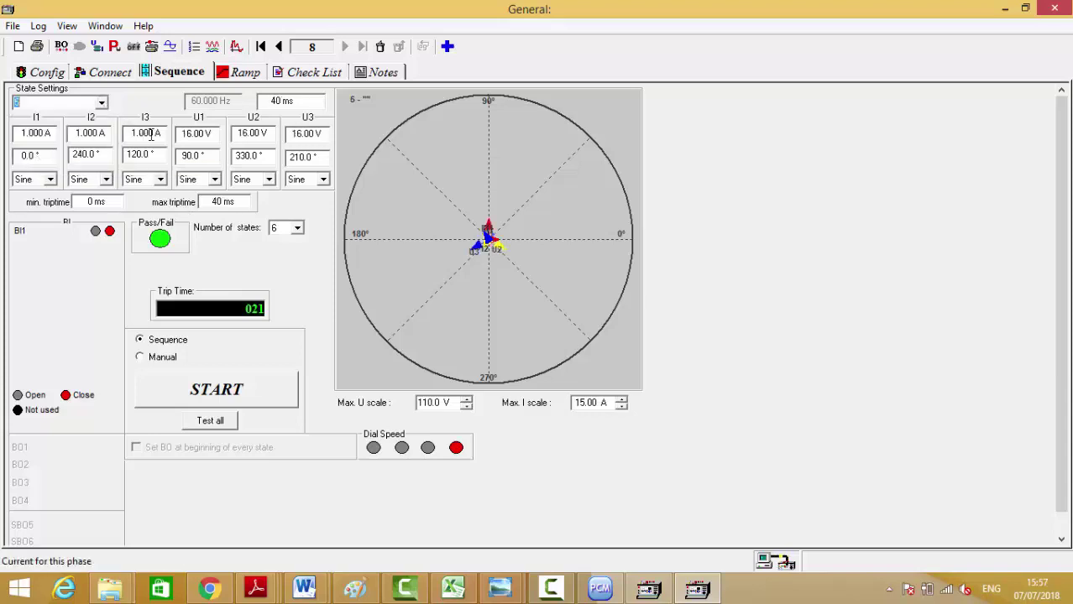
key(Up)
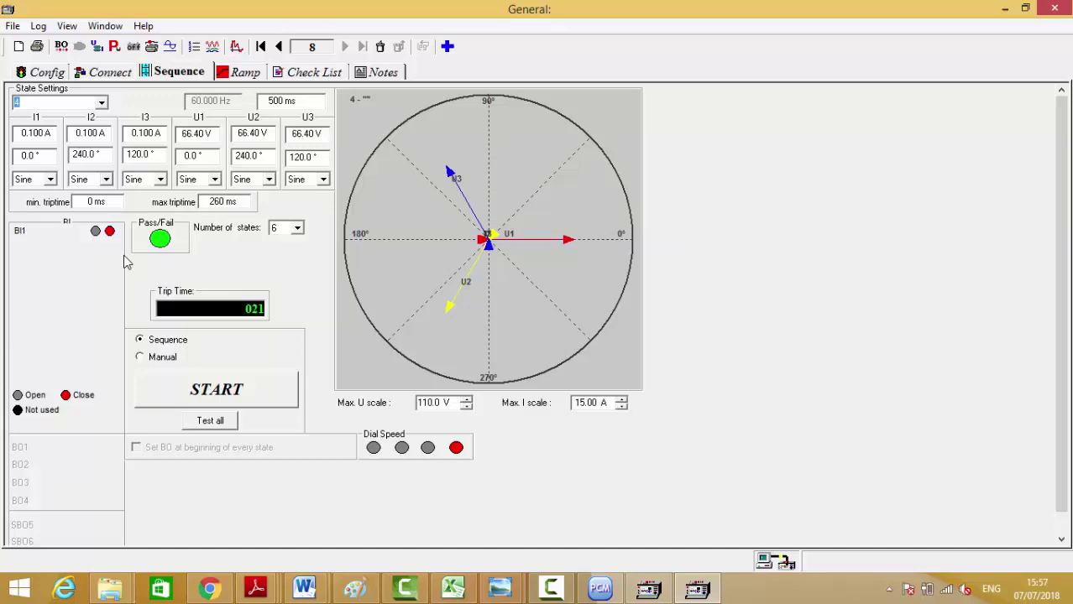
key(Down)
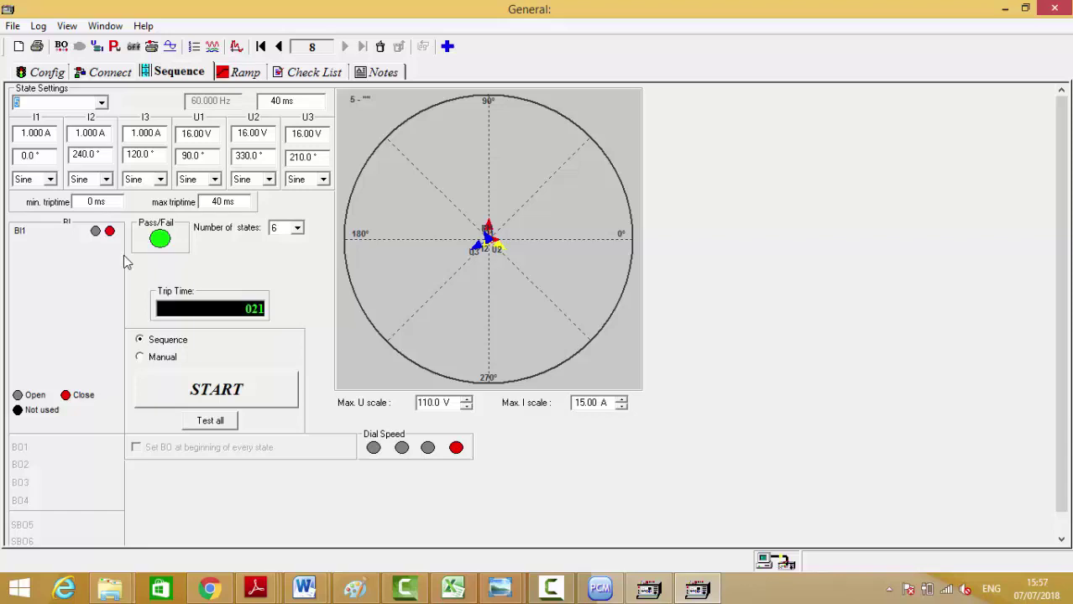
click(282, 101)
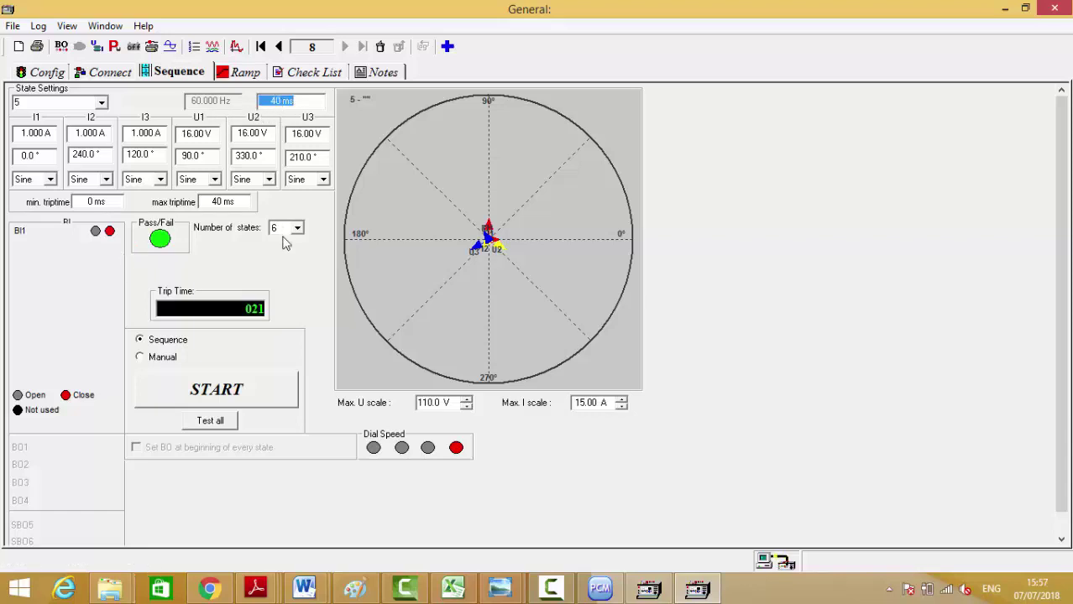
text(70)
key(Tab)
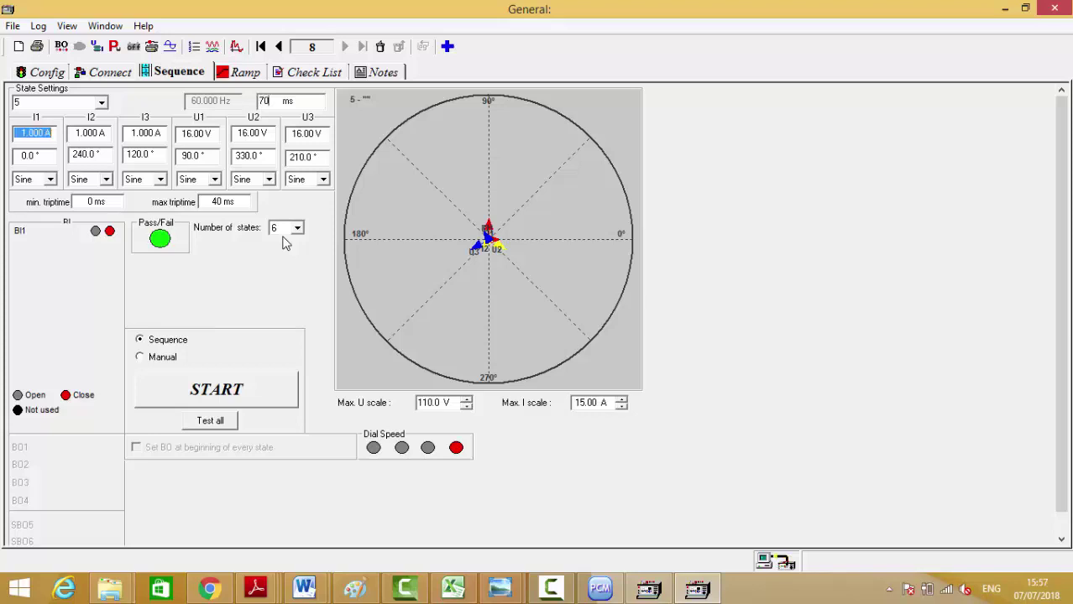
click(88, 99)
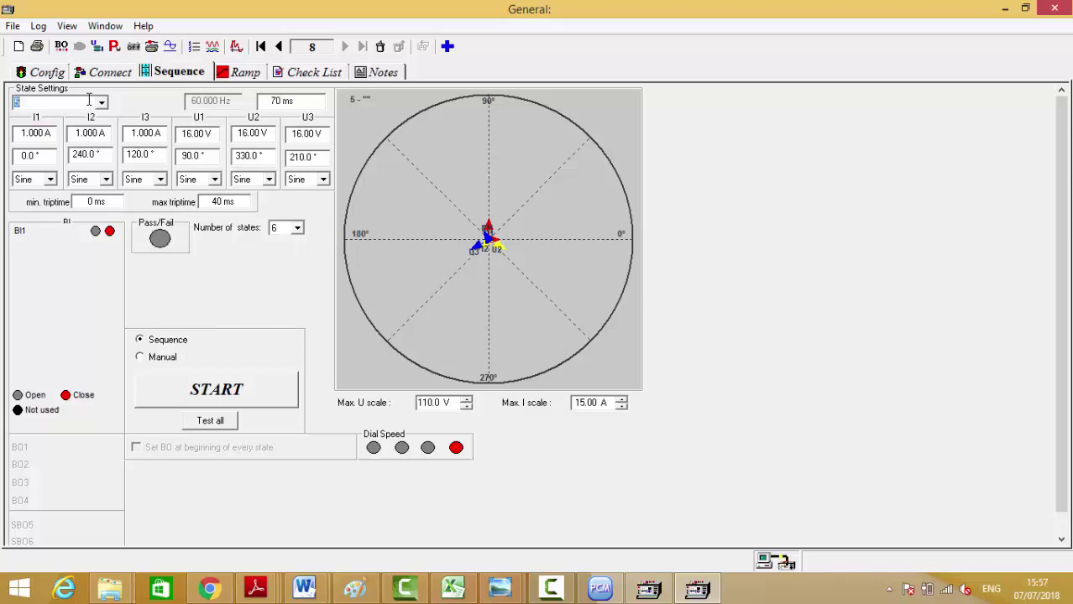
key(Down)
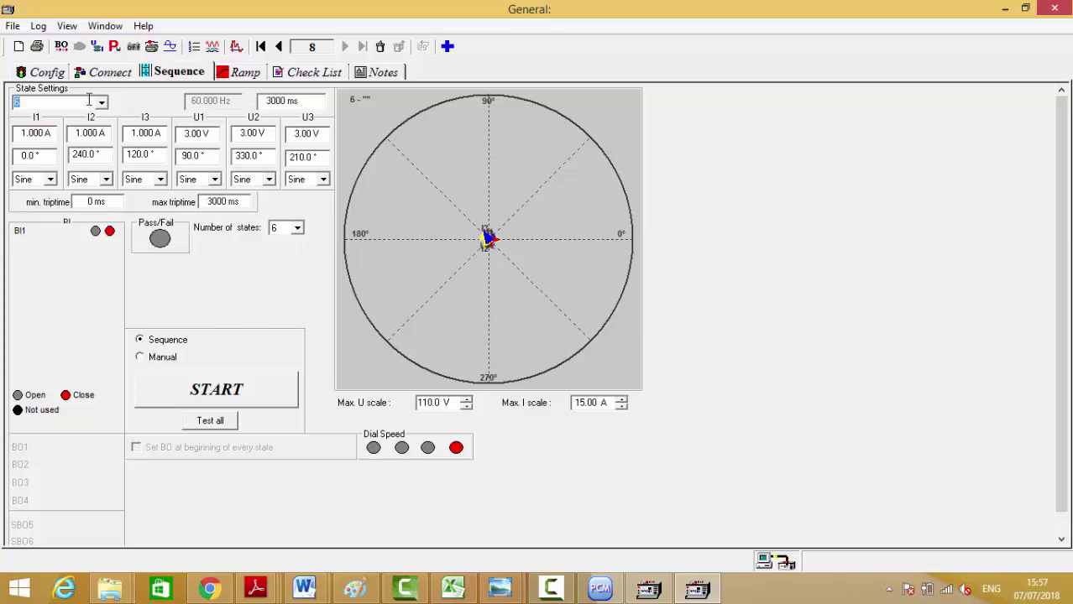
click(249, 390)
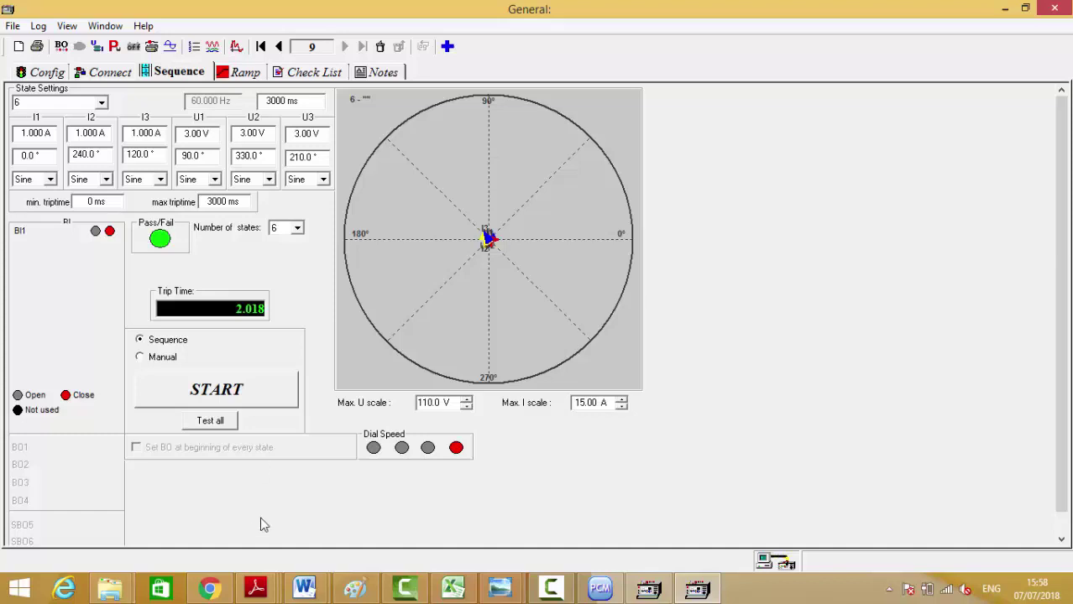
Consult the simplified ZMRPSB block diagram (Figure 189) in the RED670 technical reference manual in Adobe Reader, and return to the test program
mouse_move(256, 587)
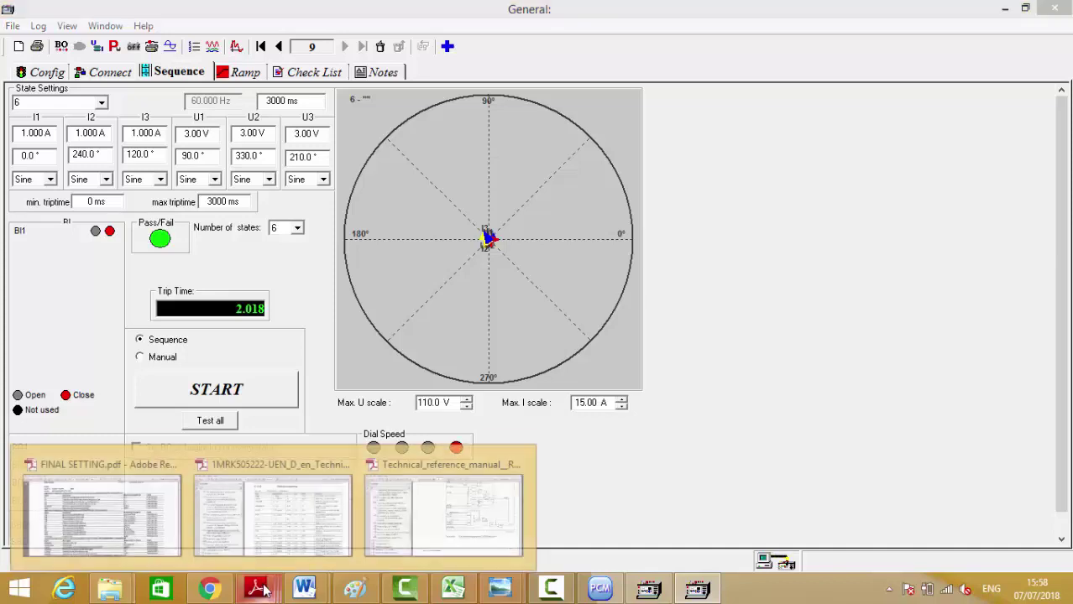
click(429, 527)
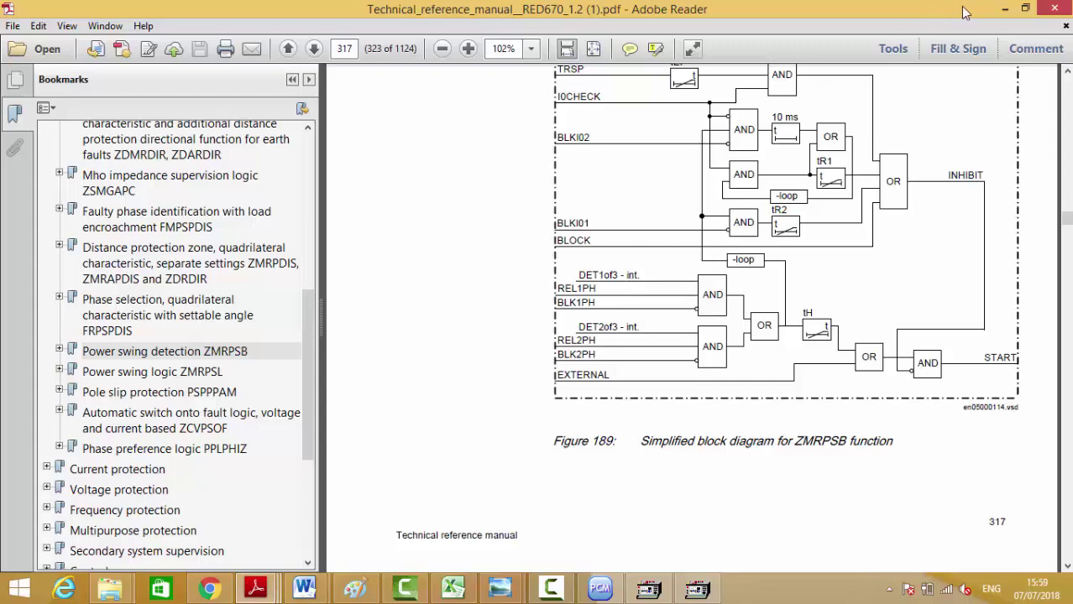
click(1004, 9)
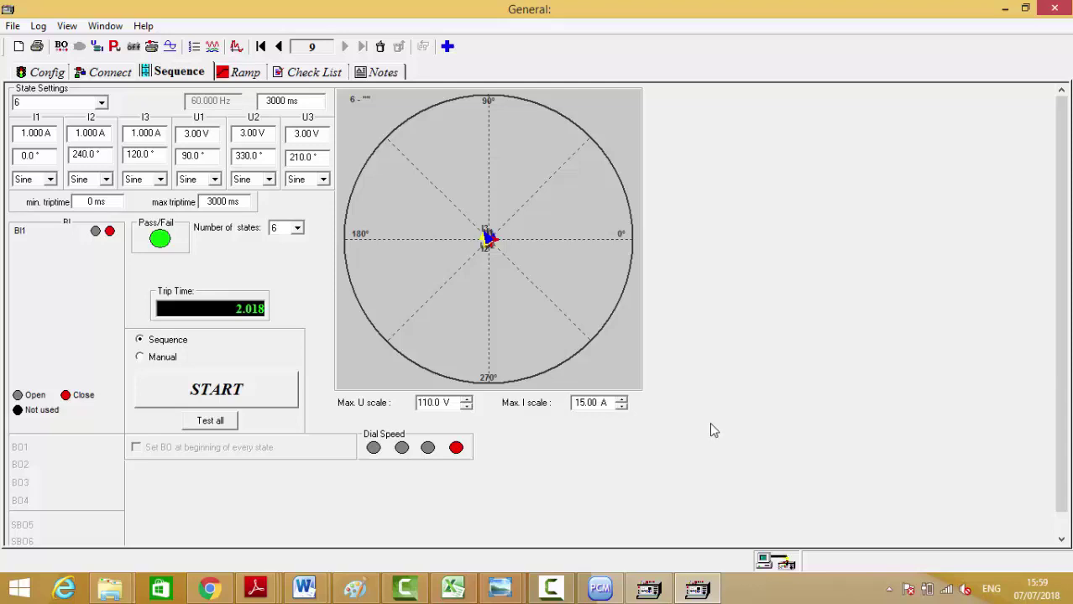
click(570, 590)
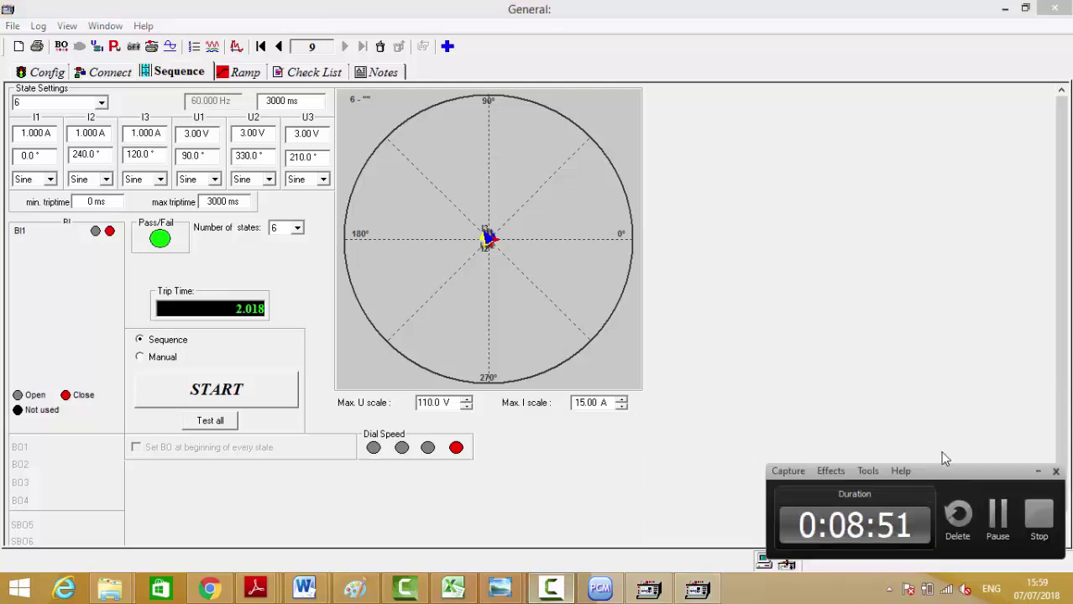
click(996, 520)
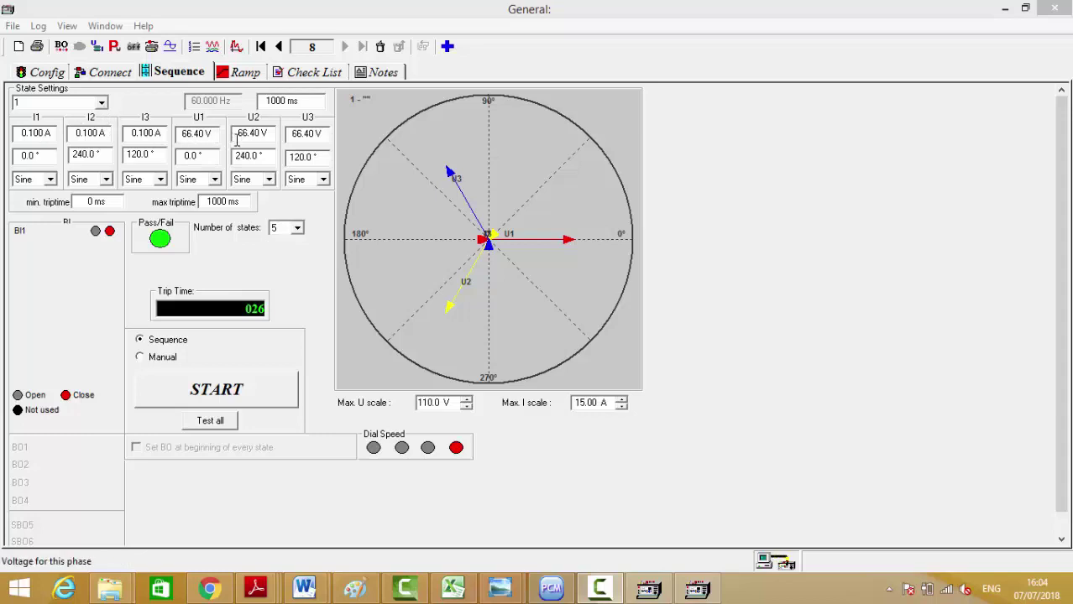
Review the durations, currents and voltages of states 1 to 5 in the five-state sequence
click(62, 103)
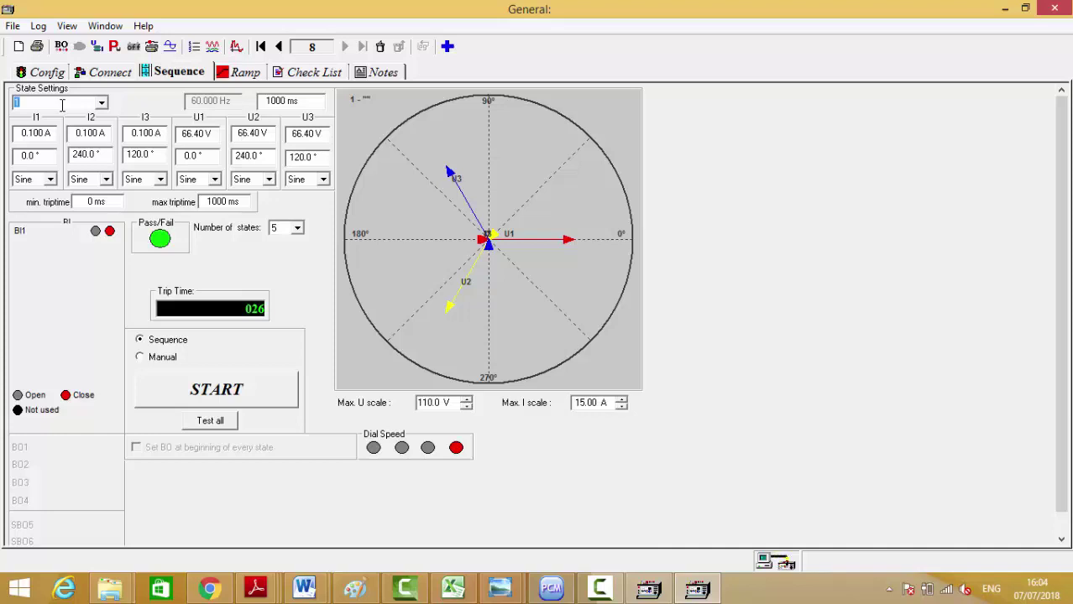
key(Down)
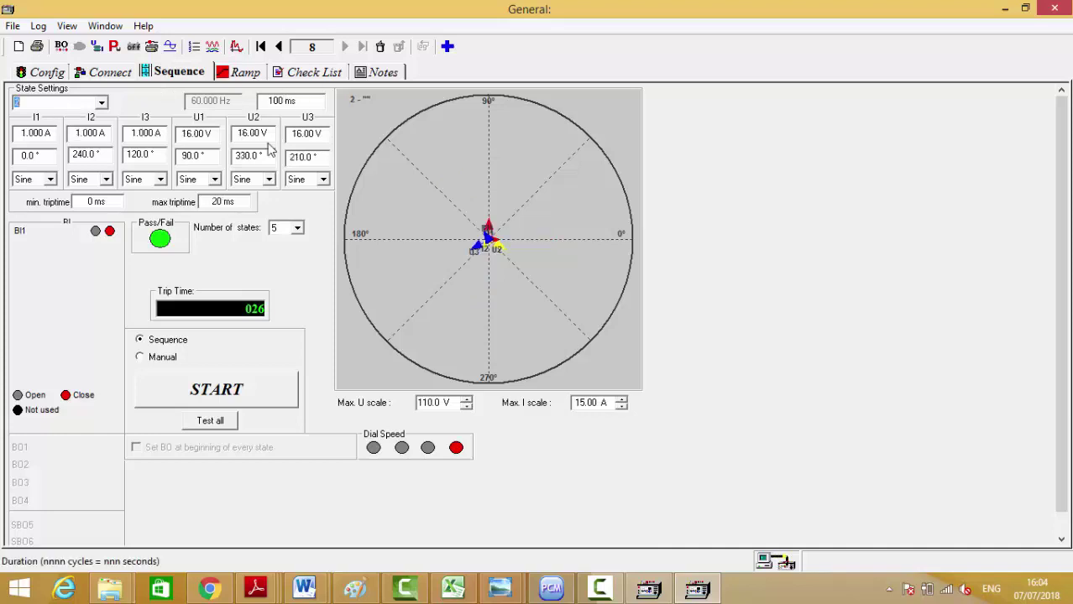
key(Down)
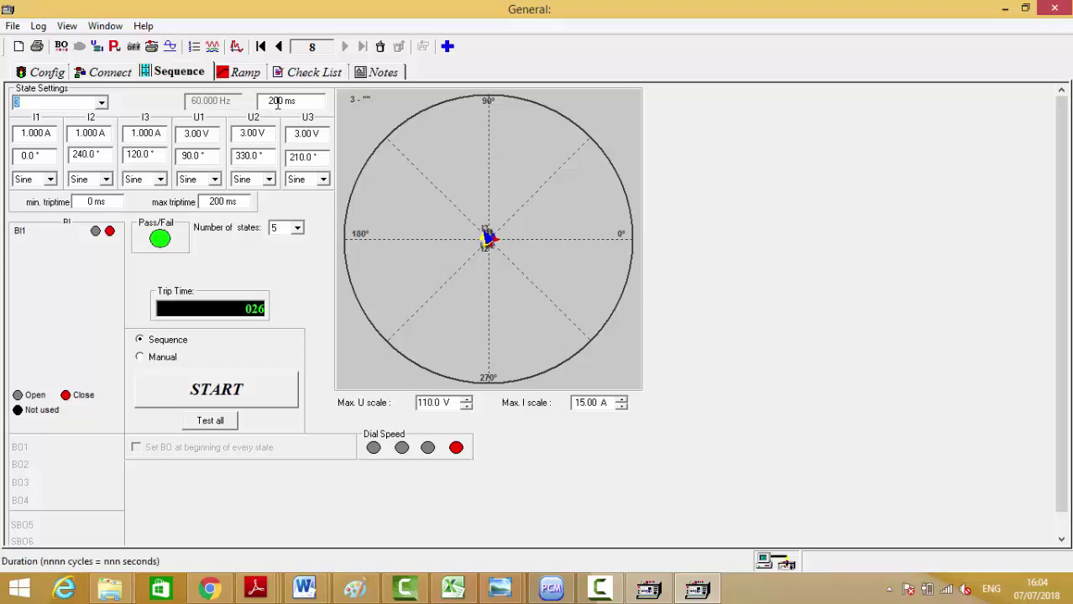
key(Down)
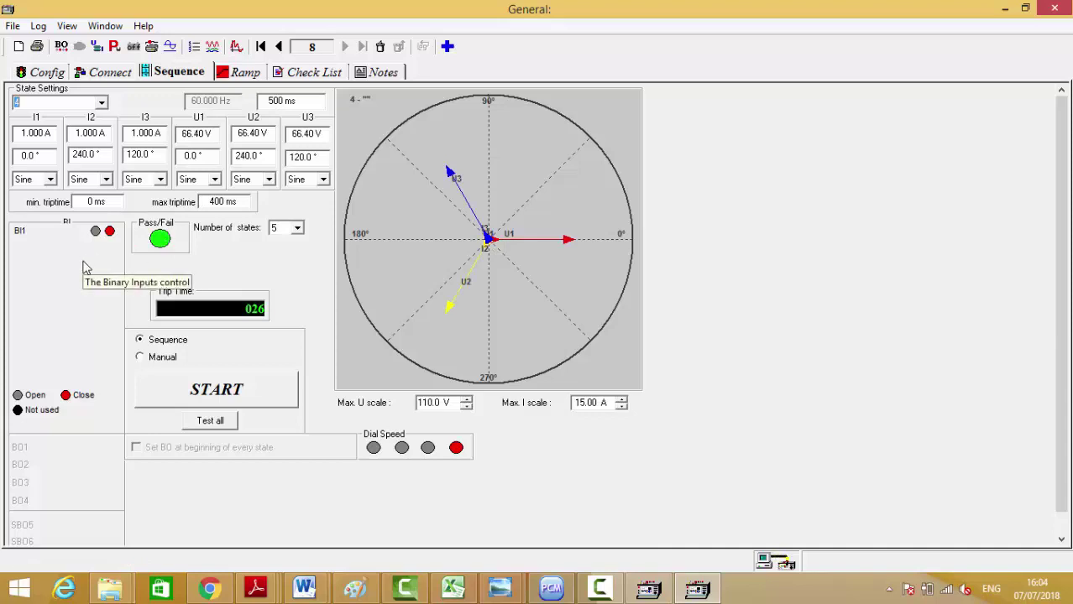
key(Down)
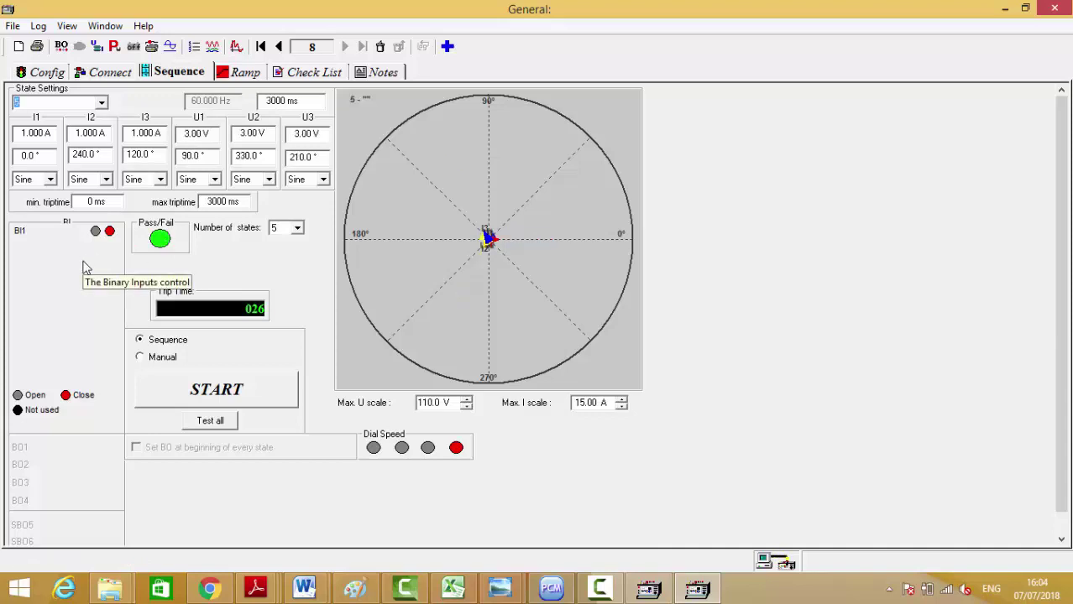
key(Up)
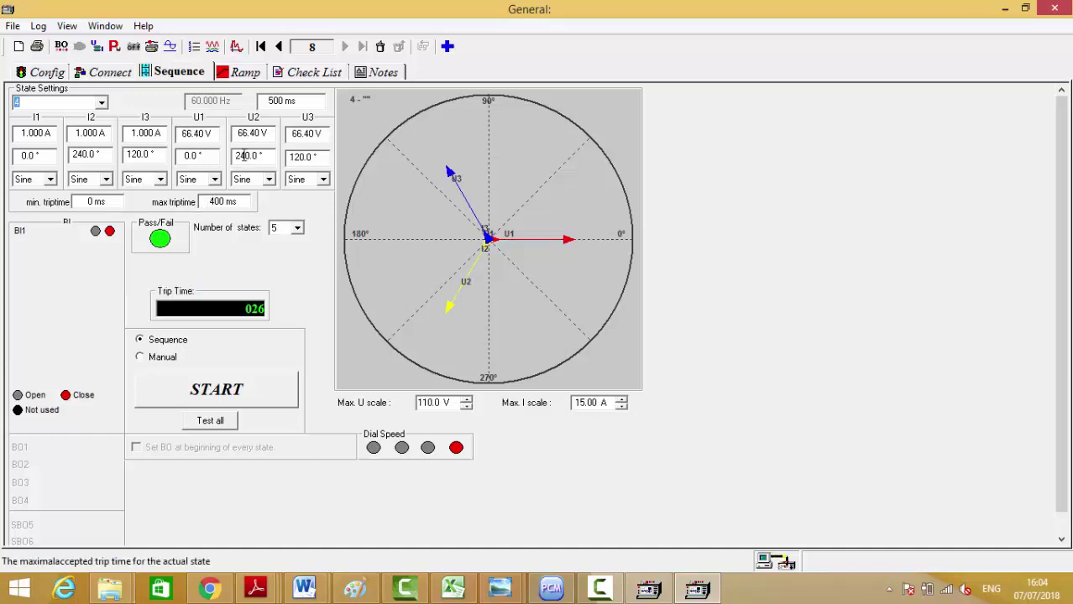
Switch to PCM600 to check the ZMRPSB timer settings of the RED670, and return to the test program
click(282, 101)
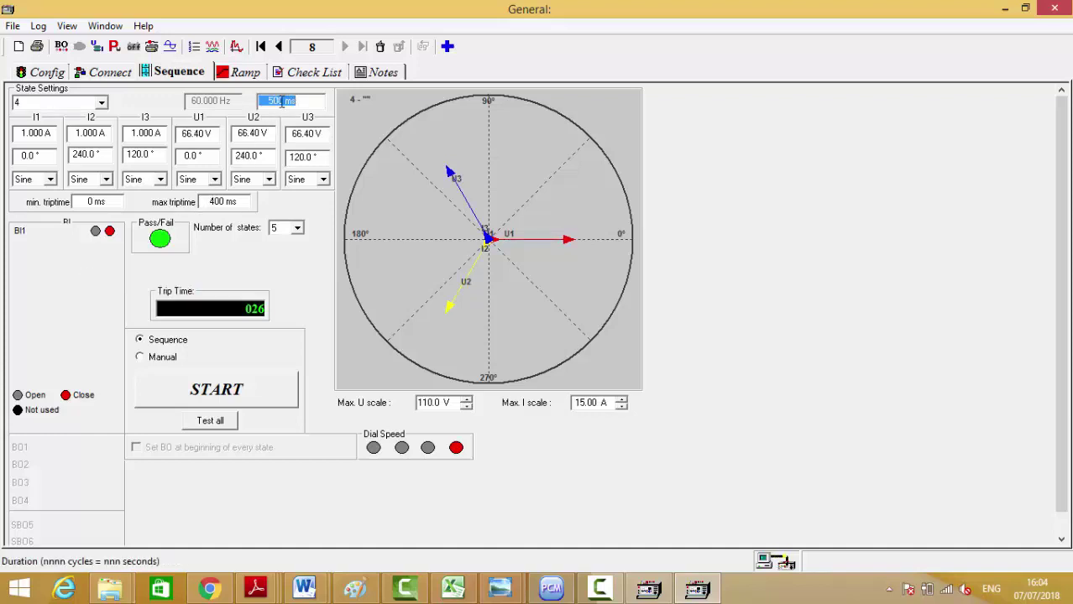
click(552, 587)
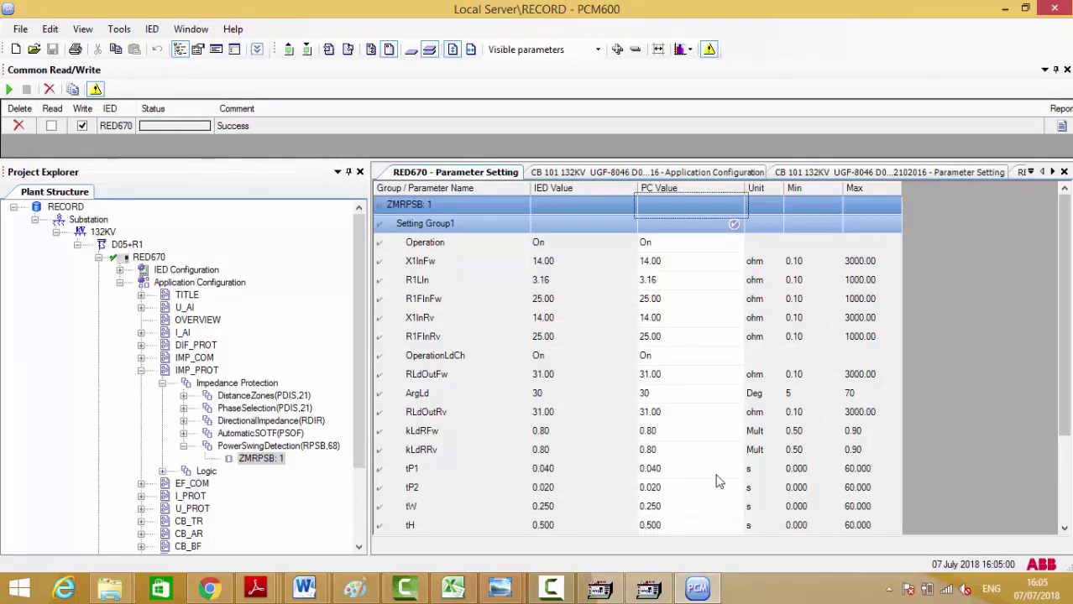
scroll(745, 486, down, 2)
click(648, 592)
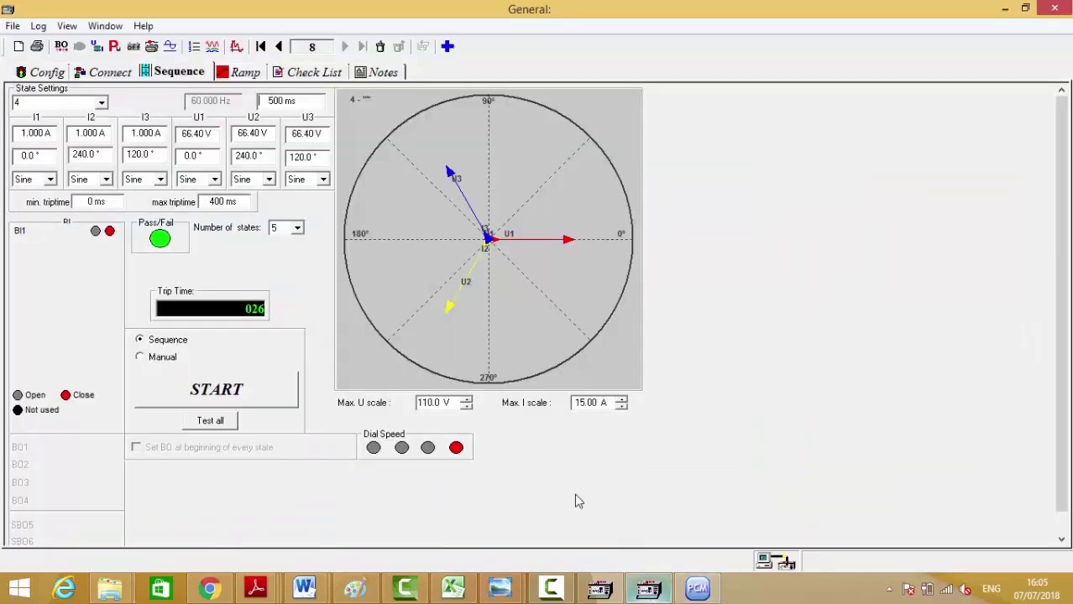
Check the duration of state 4 and the settings of state 5, and run the five-state sequence
double_click(277, 100)
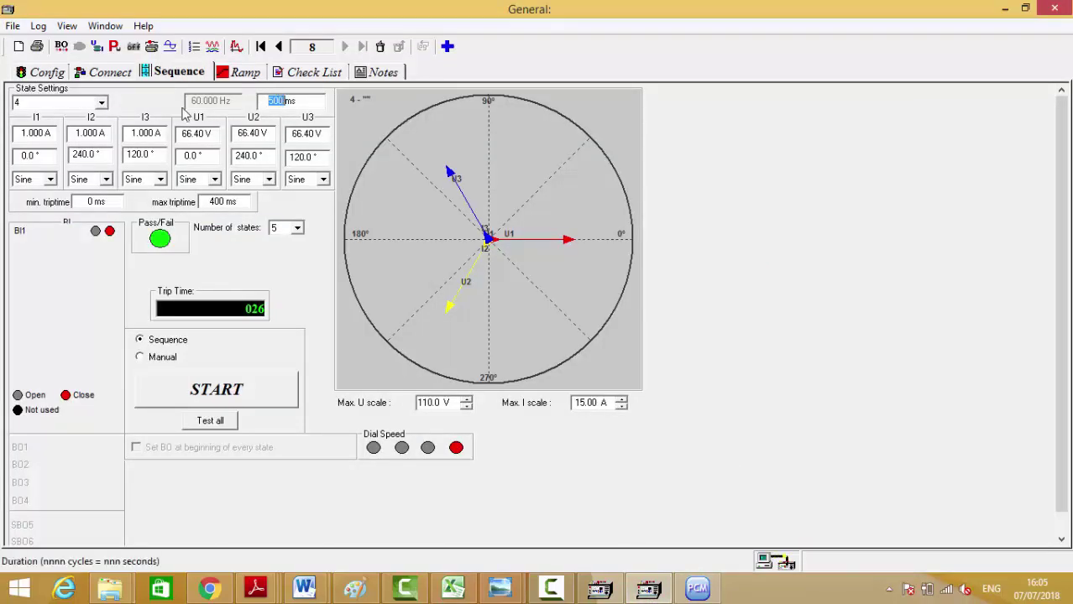
click(102, 103)
click(42, 156)
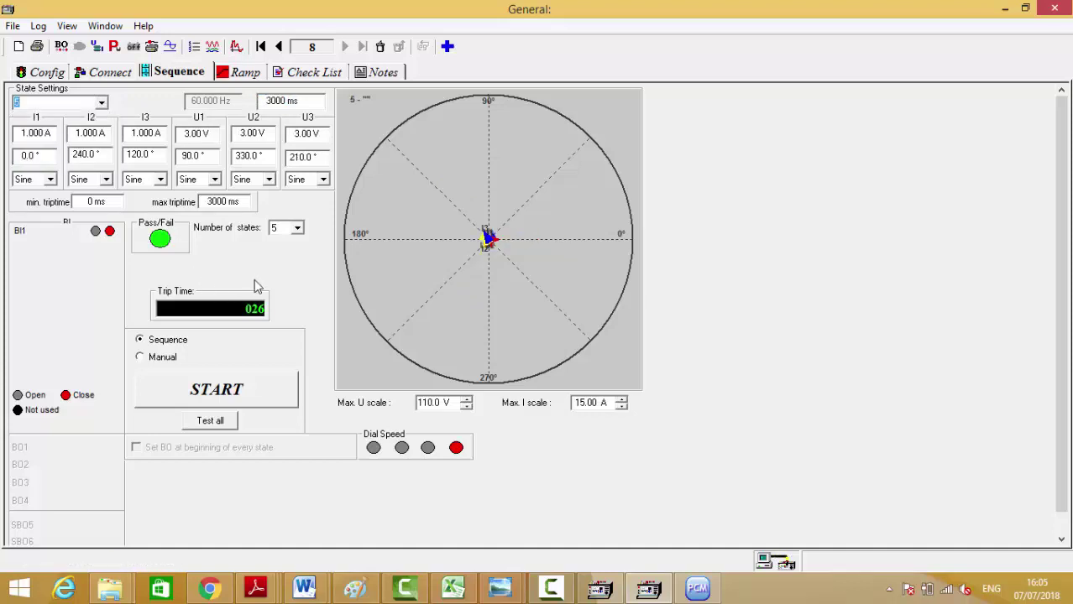
click(196, 402)
Set the duration of state 4 to 480 ms and rerun the five-state sequence
click(103, 102)
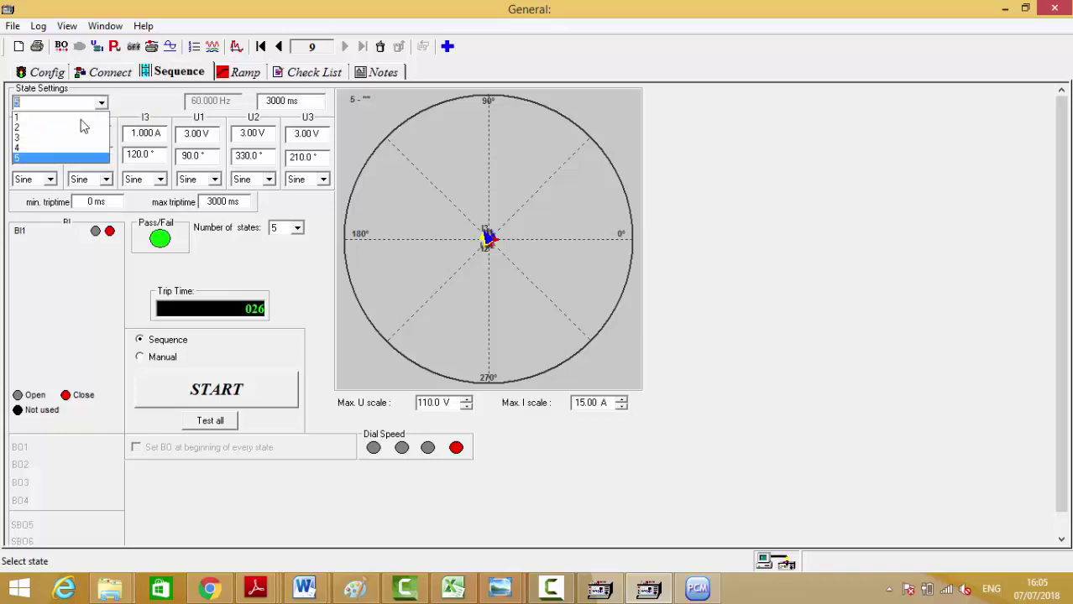
click(34, 146)
key(Tab)
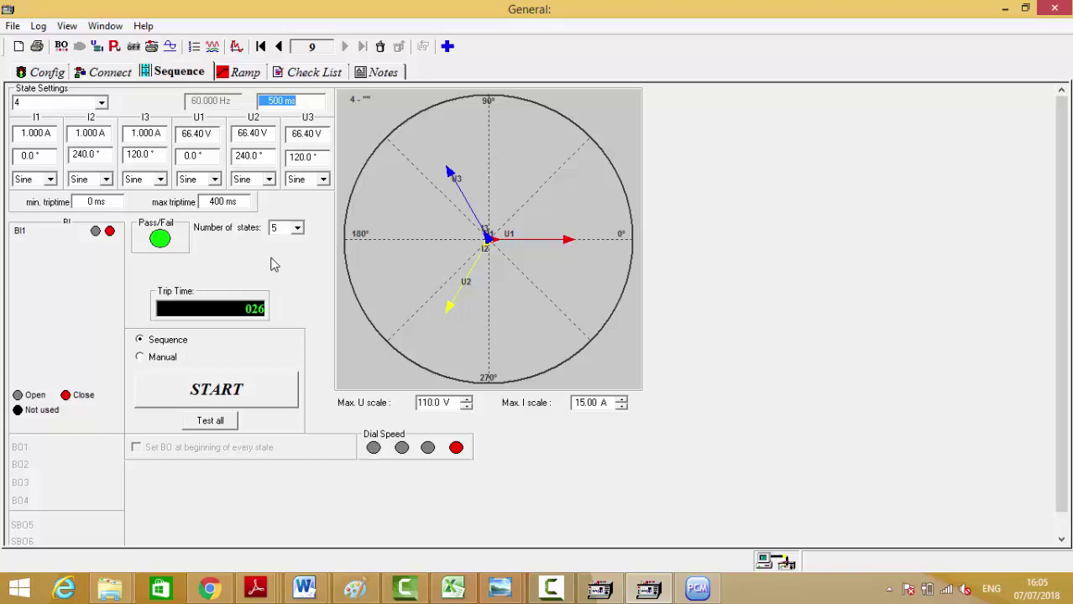
text(580)
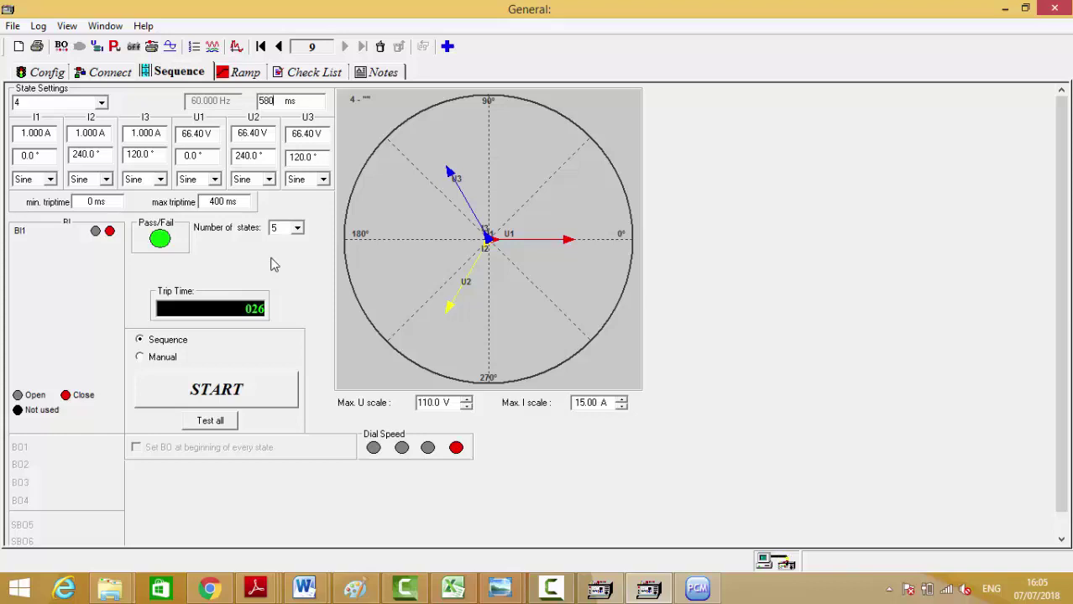
double_click(270, 102)
text(480)
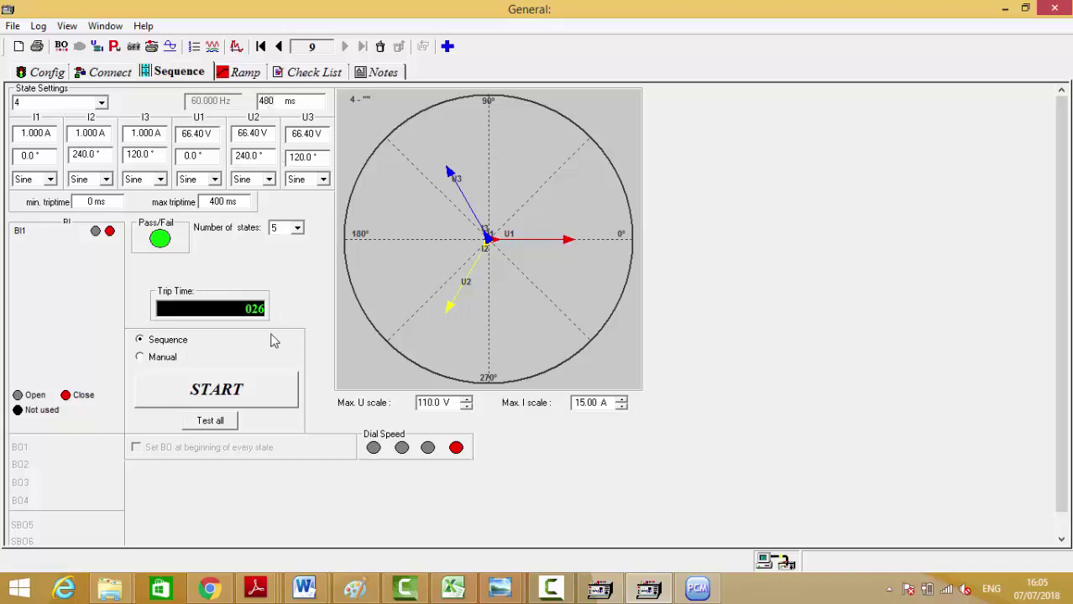
click(249, 398)
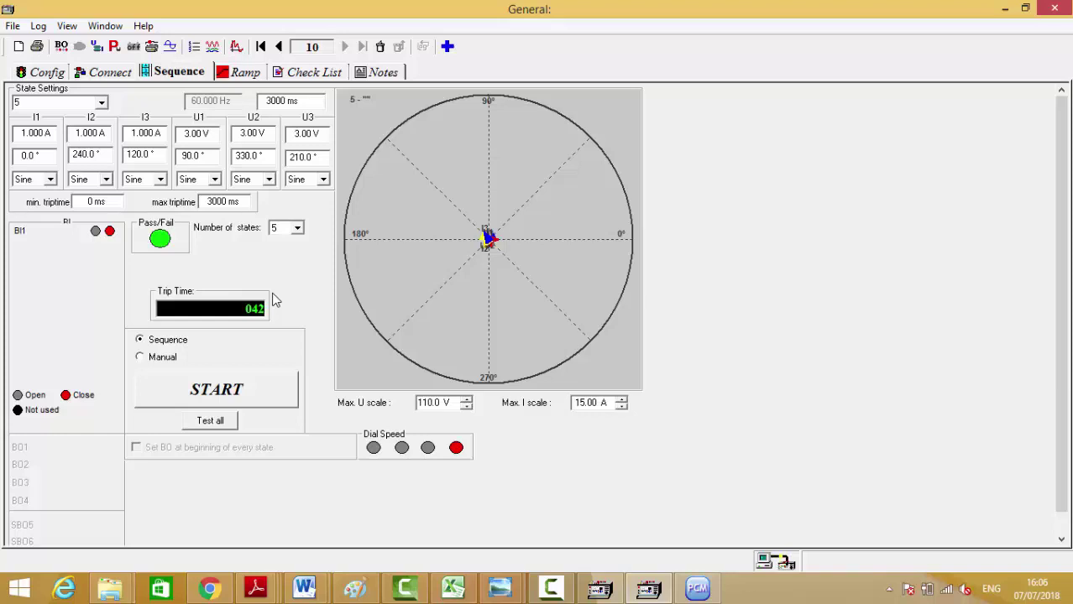
Set the duration of state 4 to 450 ms and try to rerun the five-state sequence
click(100, 102)
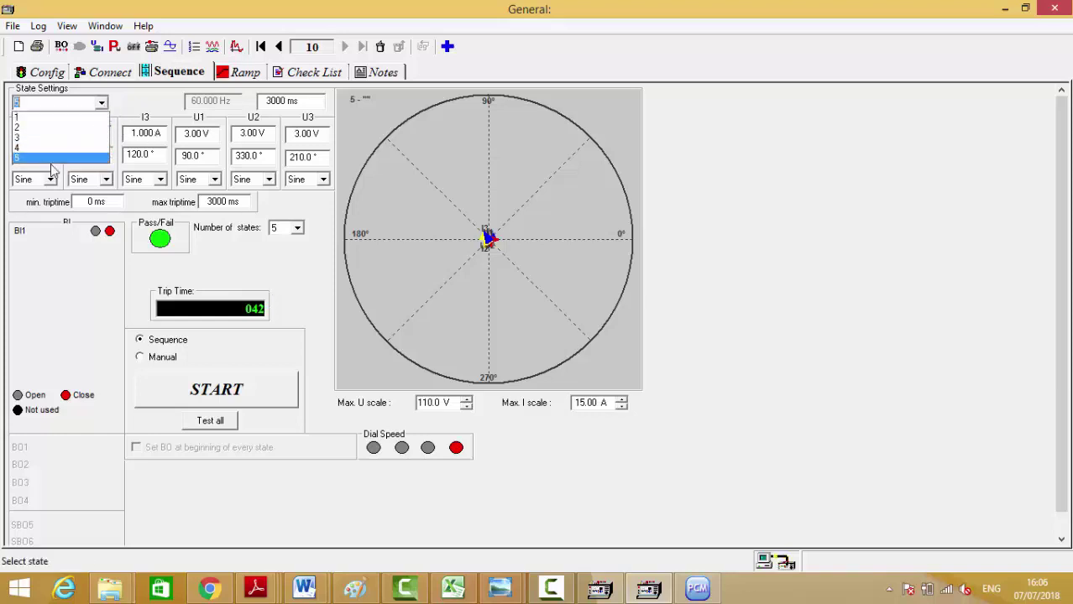
click(39, 151)
click(270, 101)
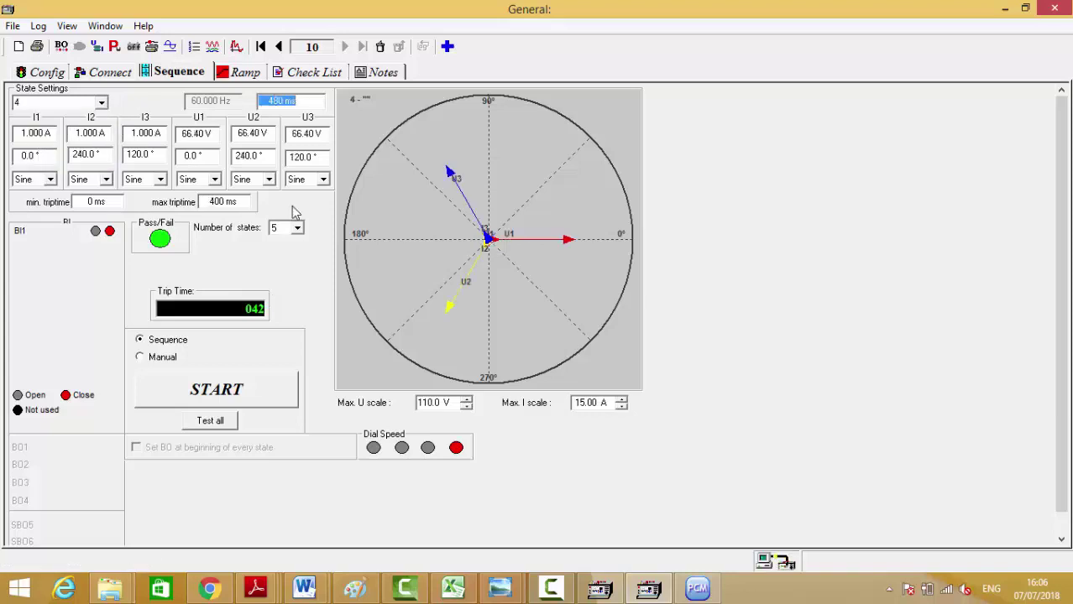
text(450)
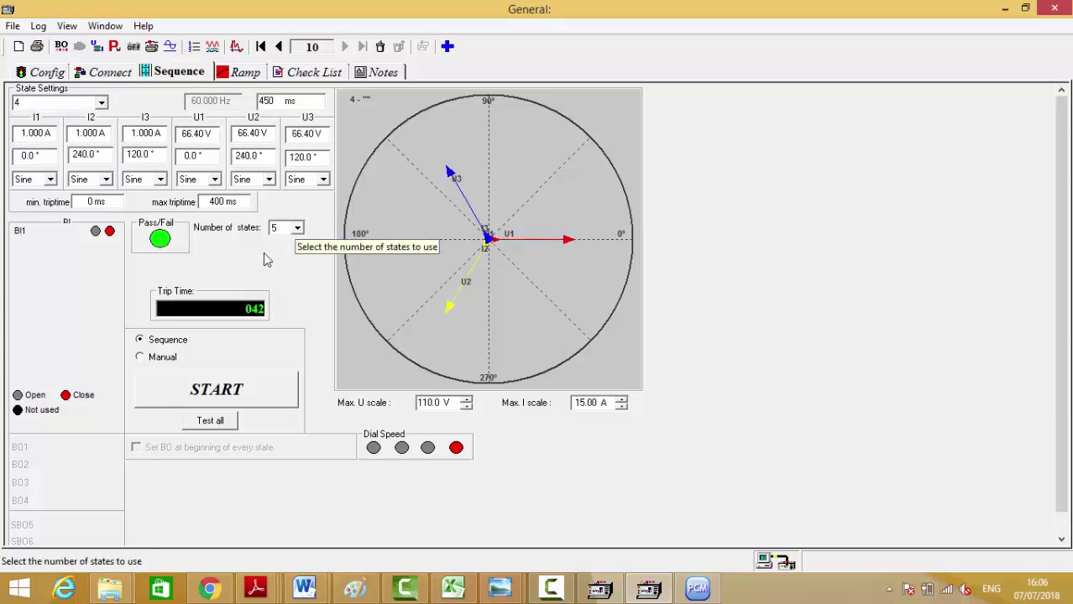
click(269, 391)
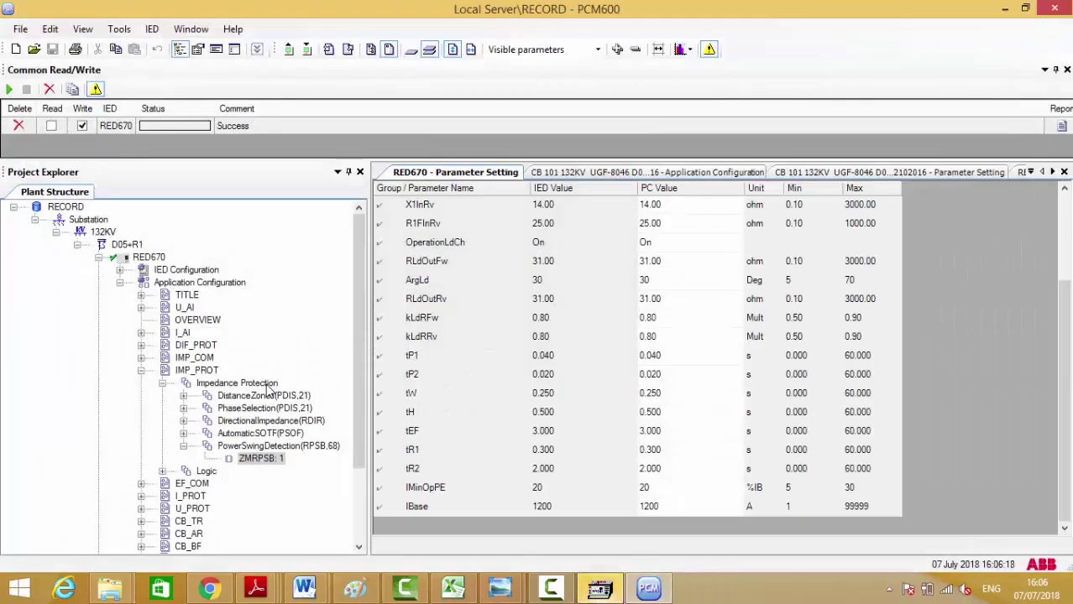
Reopen the General test instrument from the FREJA Win Control Center and set its sequence to 5 states
click(598, 590)
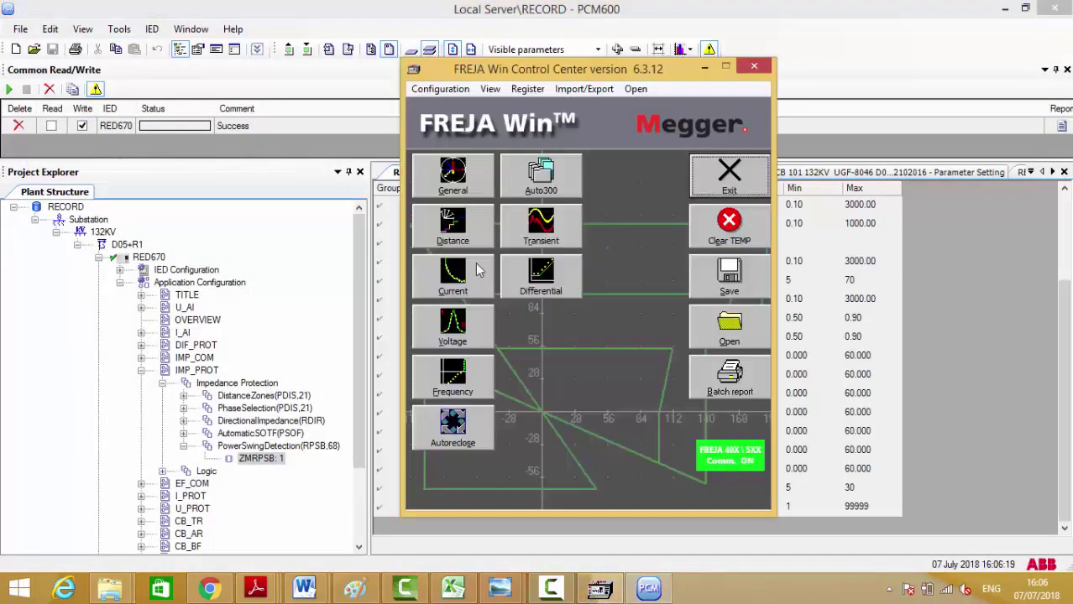
click(454, 186)
click(181, 299)
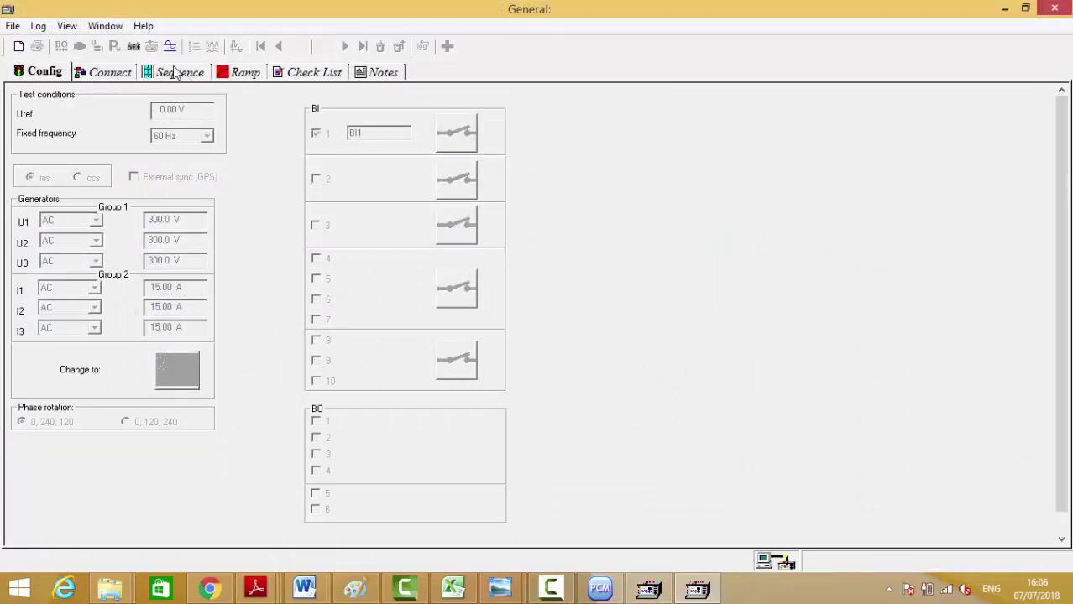
click(289, 228)
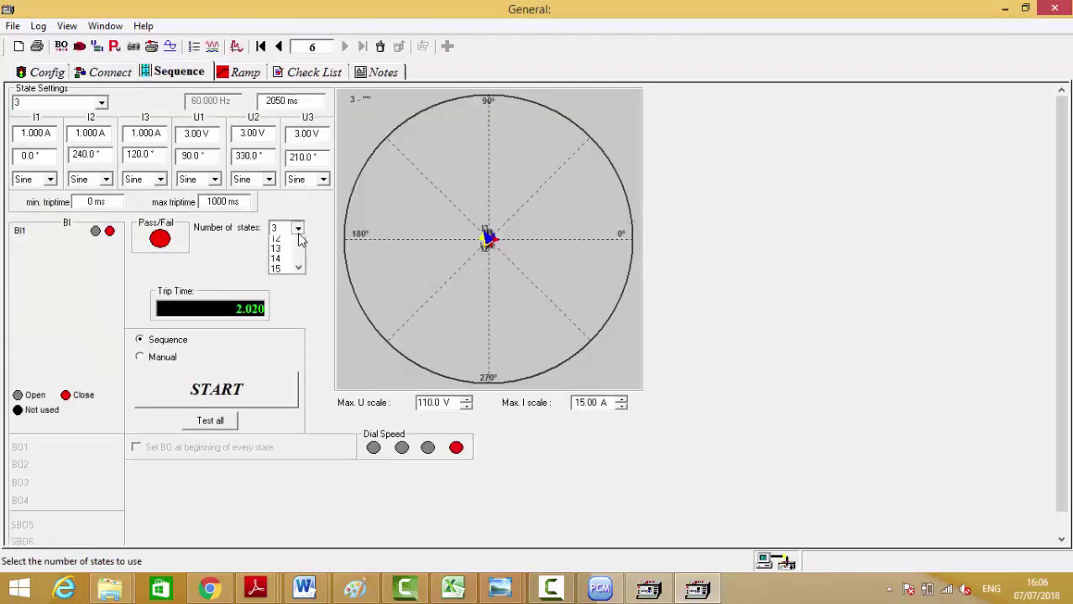
click(284, 263)
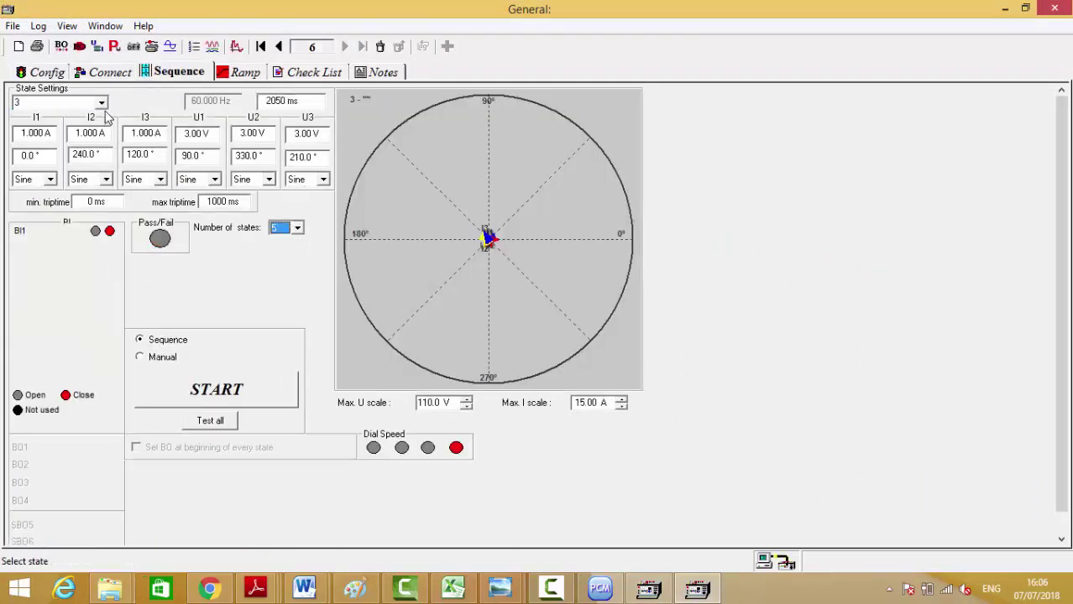
Check the settings of states 1 and 2, and set the duration of state 3 to 200 ms
click(103, 103)
click(56, 118)
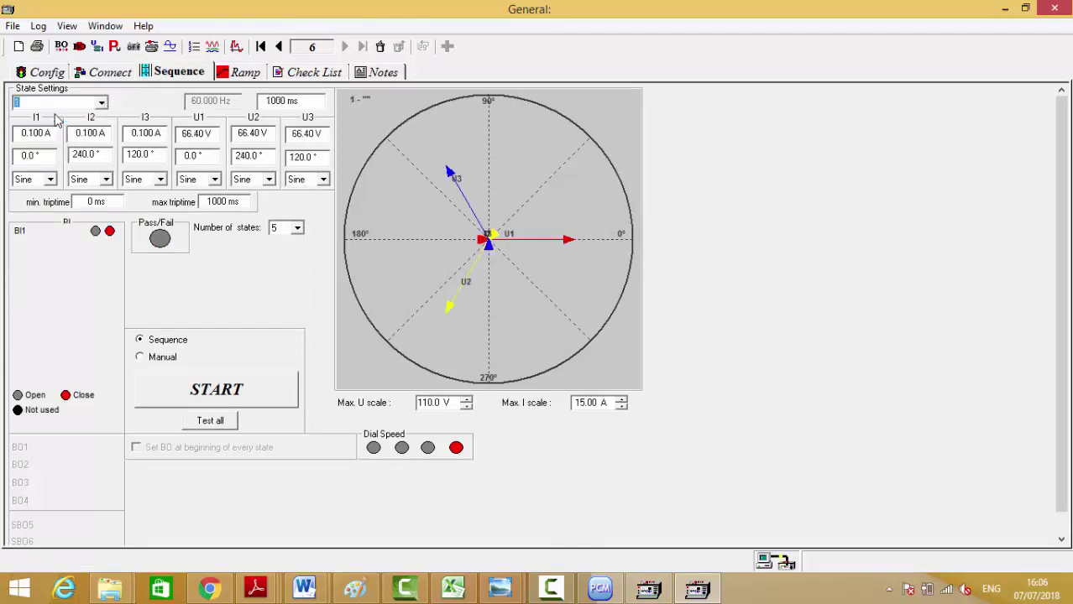
key(Down)
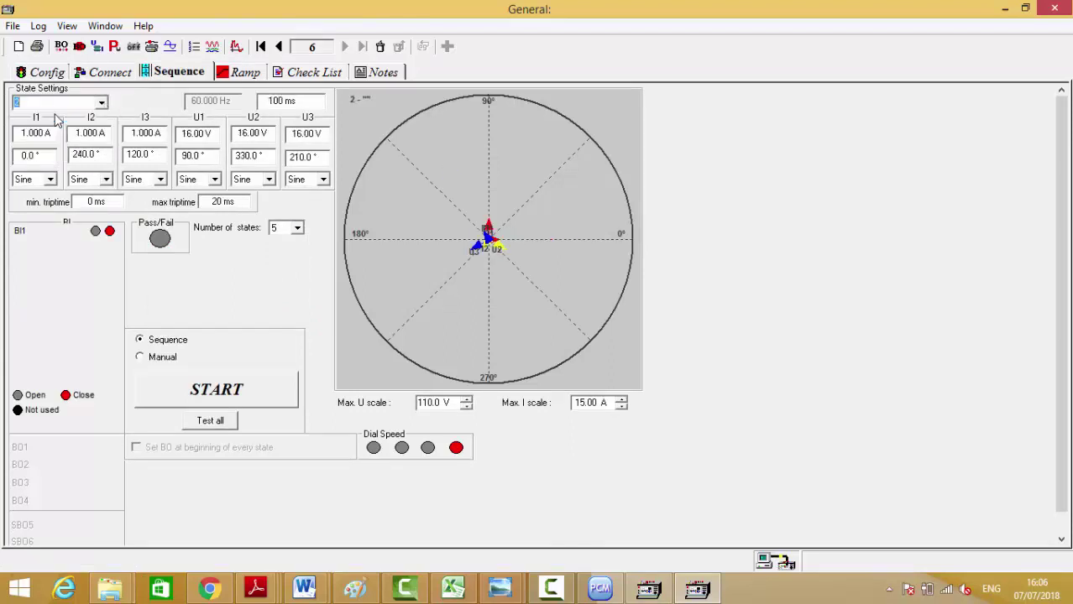
key(Down)
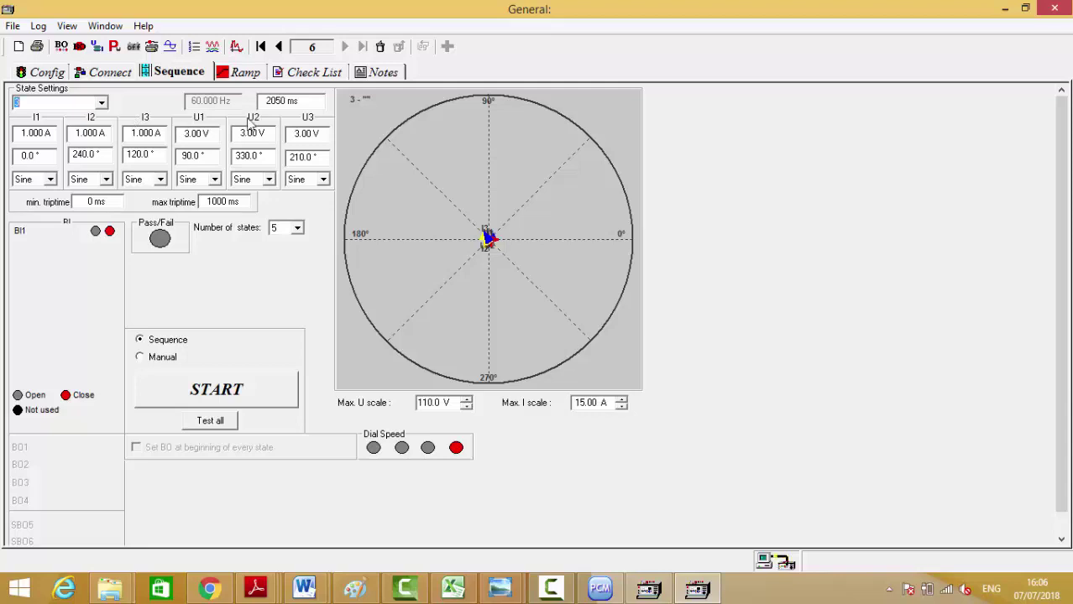
click(281, 102)
text(200)
Set the three voltages of state 4 to 66.4 V at 0°, 240° and 120°
click(101, 103)
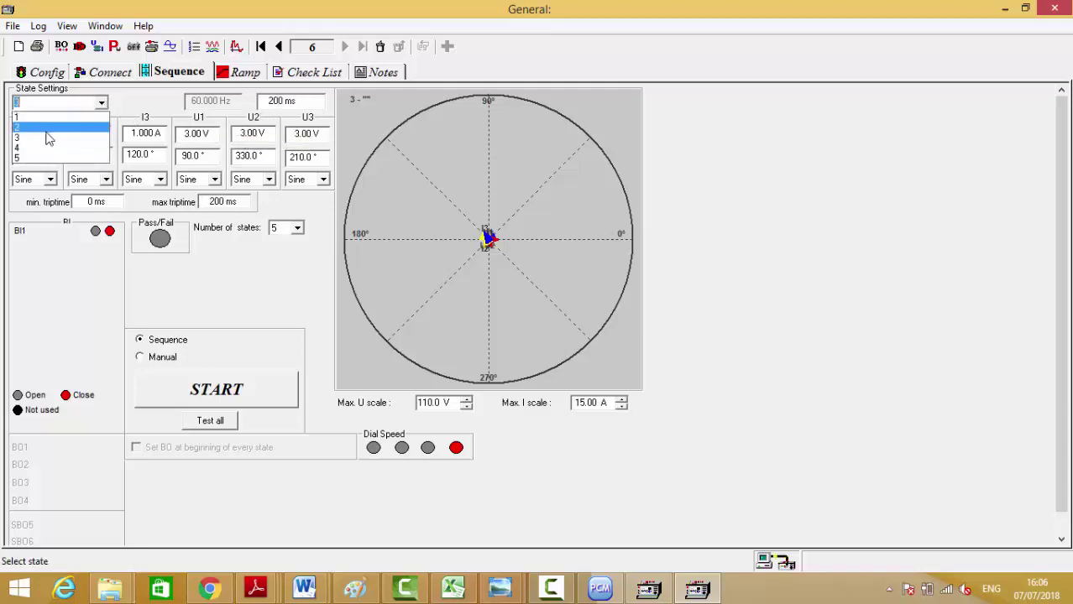
click(51, 144)
click(189, 135)
text(66)
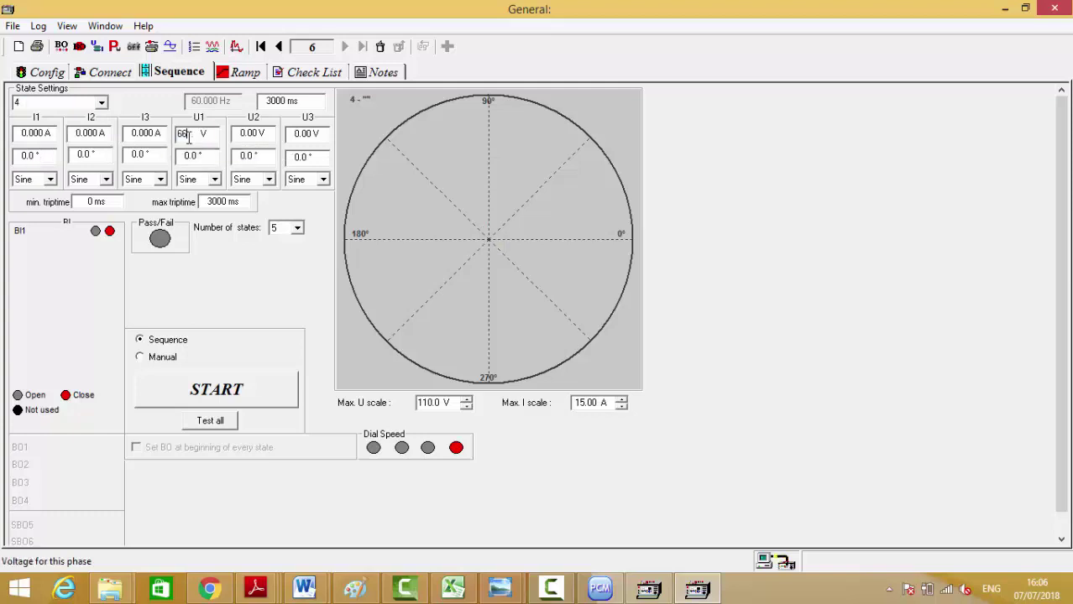
text(.4)
key(Tab)
click(245, 156)
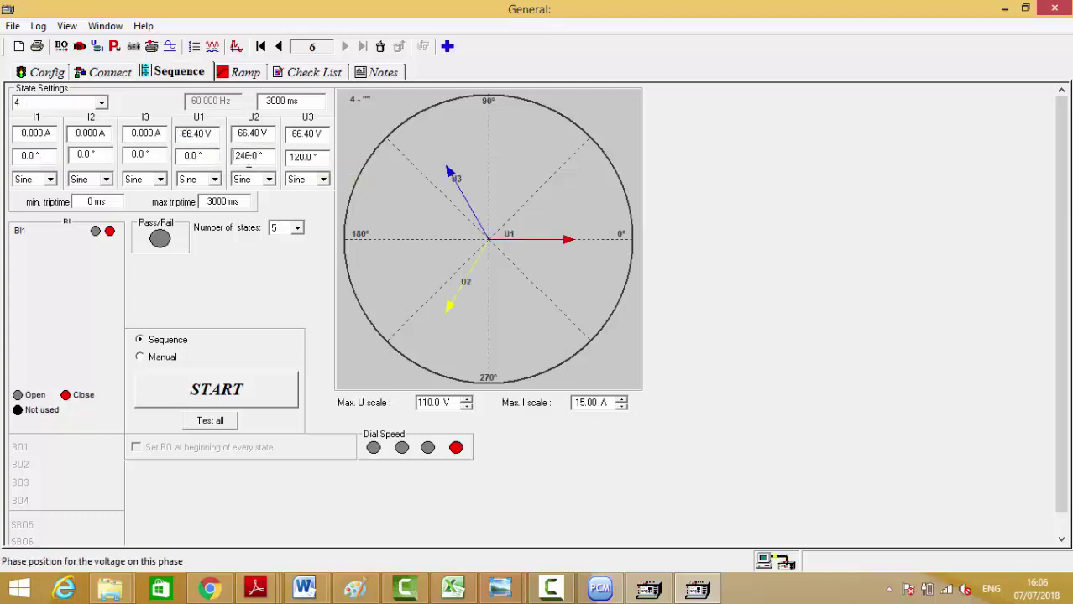
Set the state 4 currents to 0.1 A at 120°, 0° and 240°, and its duration to 450 ms
click(85, 135)
text(0.1)
key(Tab)
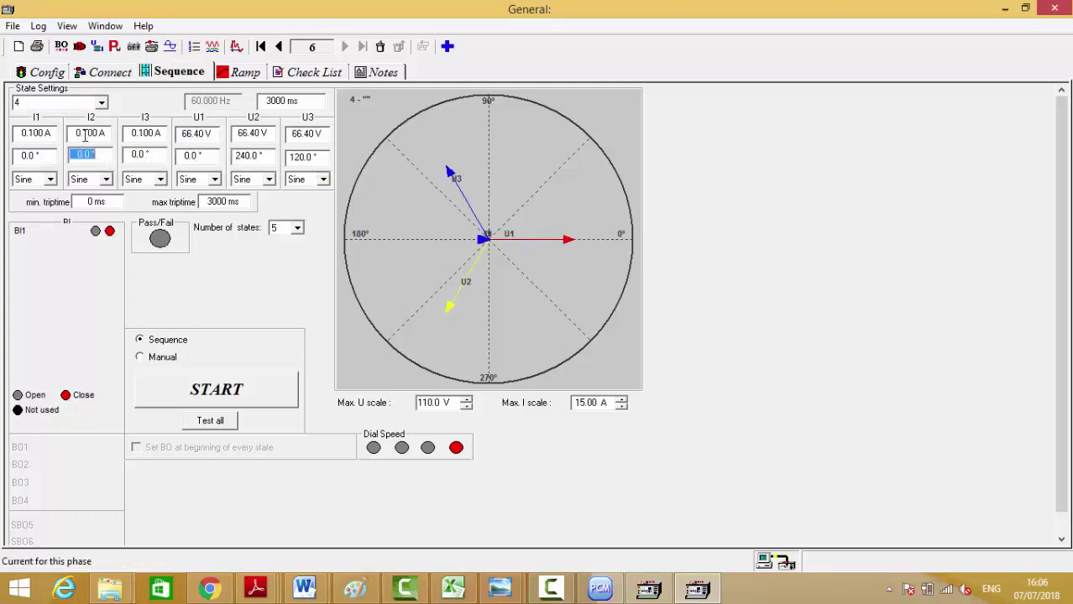
click(282, 102)
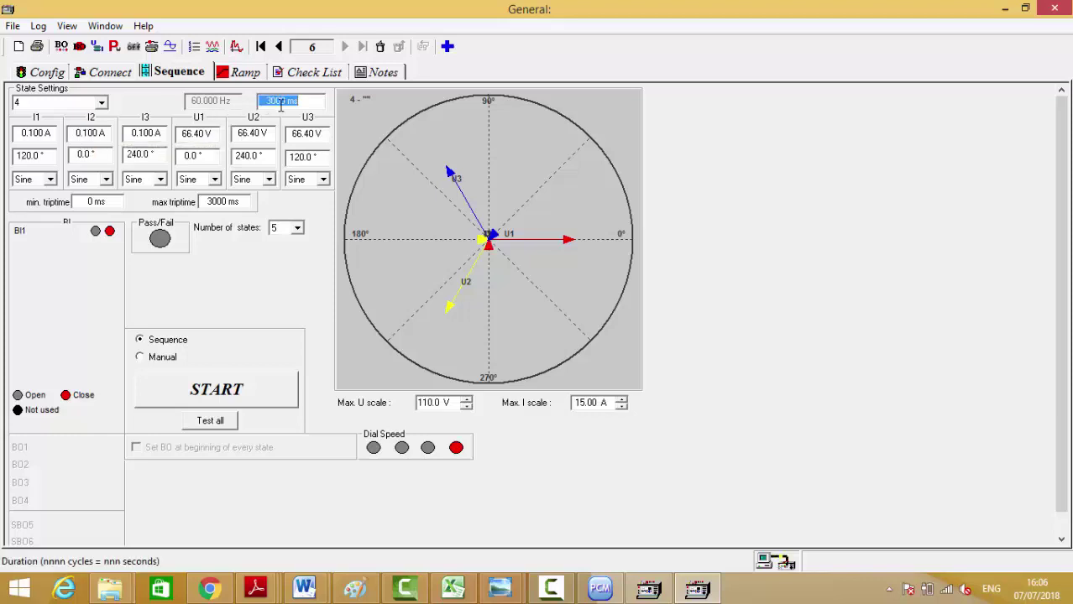
text(450)
key(Tab)
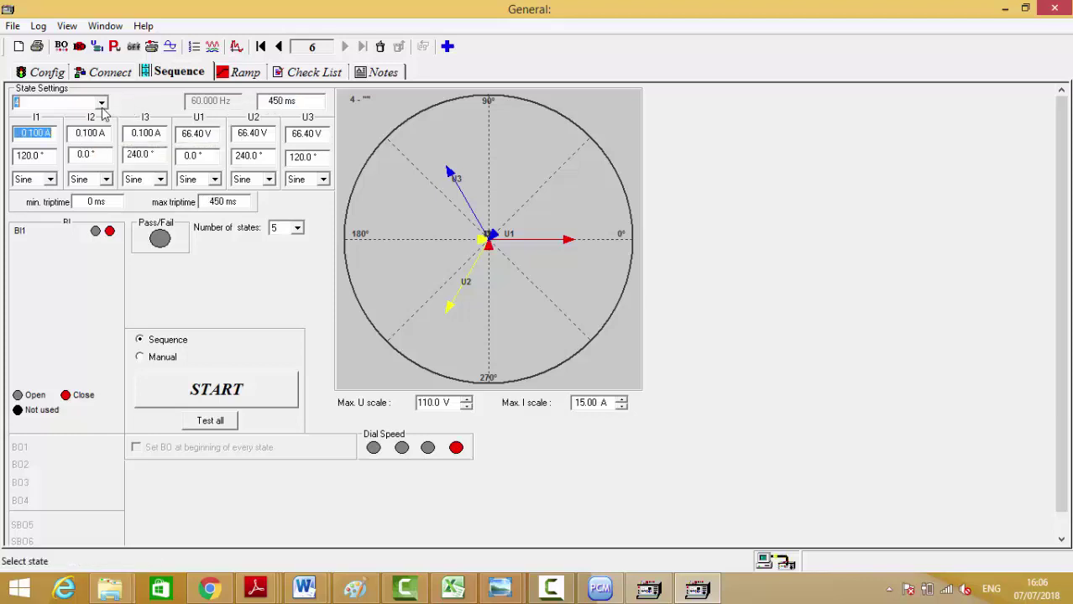
Check the settings of state 5 and review the duration of state 4
click(100, 102)
click(50, 155)
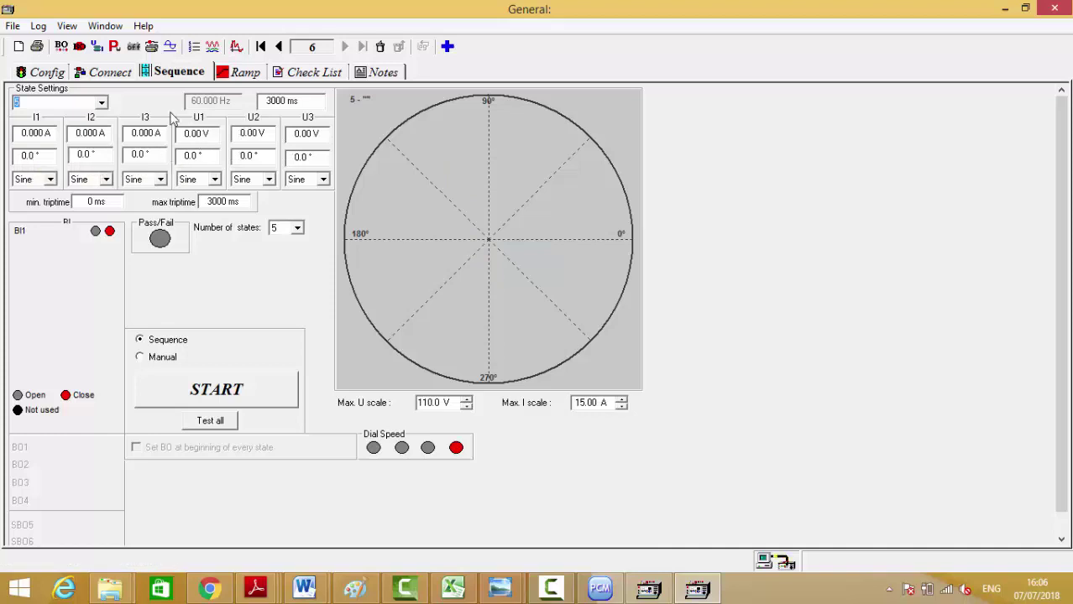
click(101, 102)
click(46, 148)
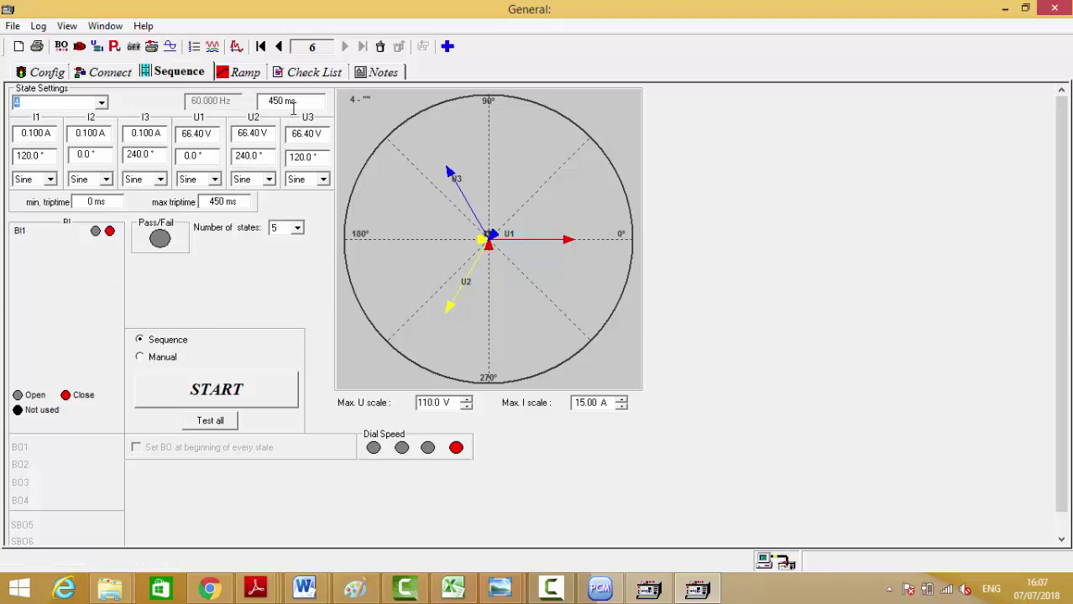
key(Tab)
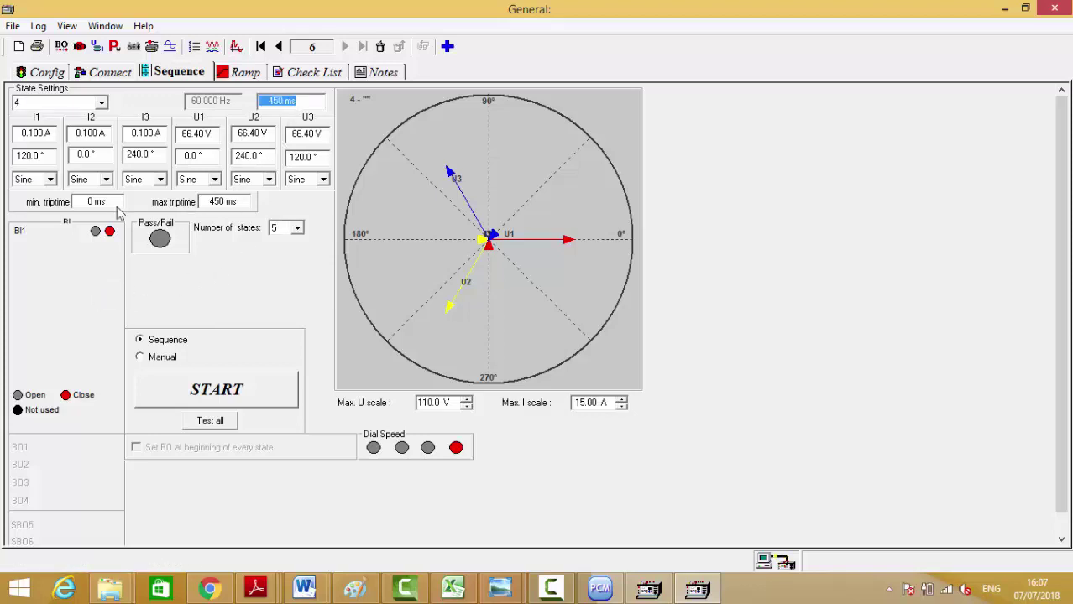
Set the three voltages of state 5 to 3 V at 90°, 330° and 210°
click(81, 104)
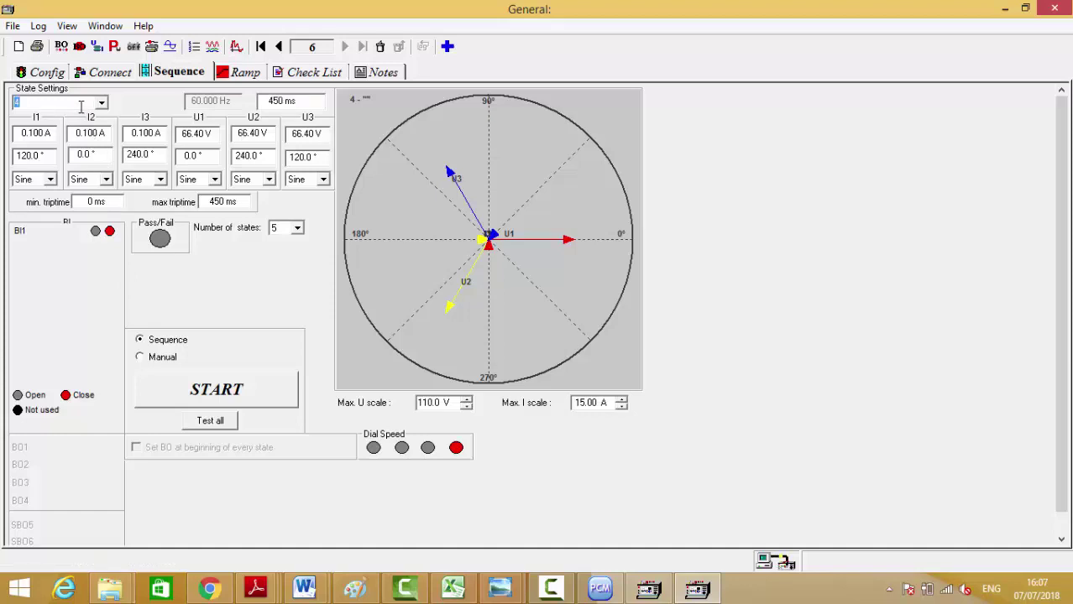
text(5)
click(190, 133)
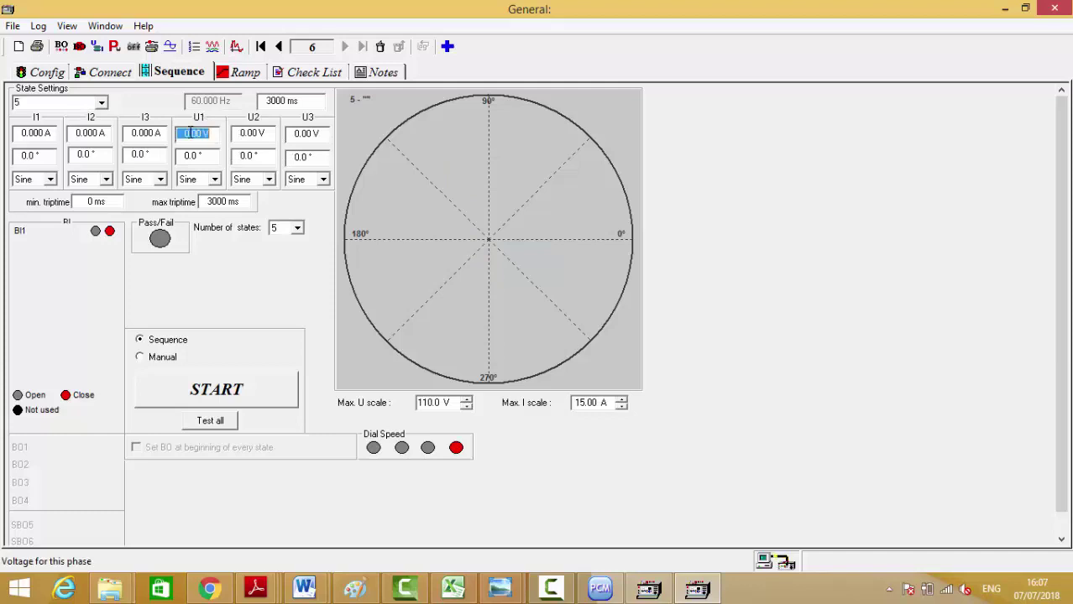
text(3)
key(Tab)
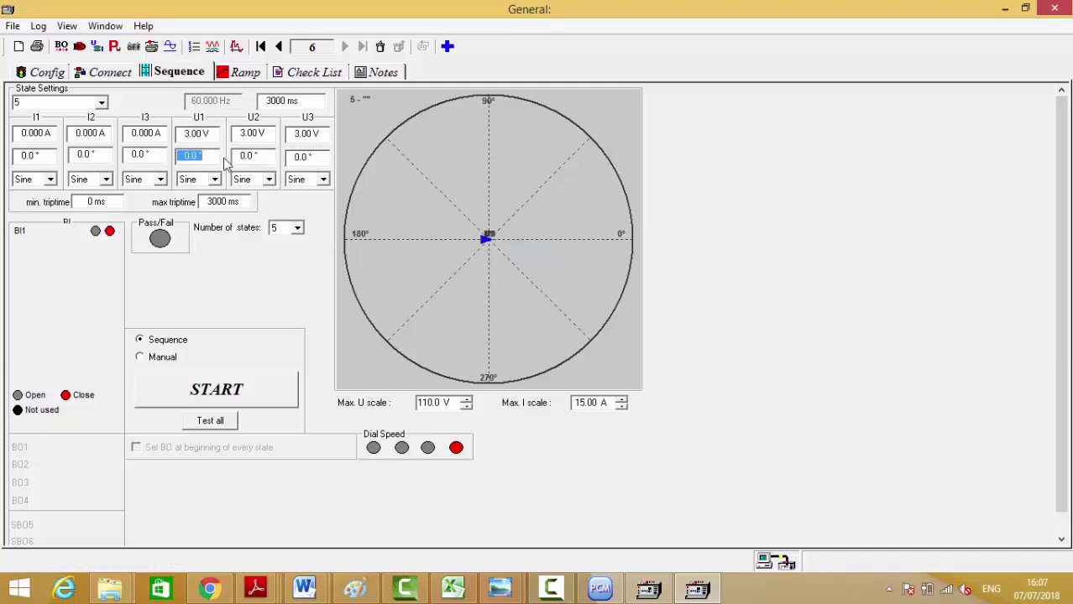
text(90)
key(Tab)
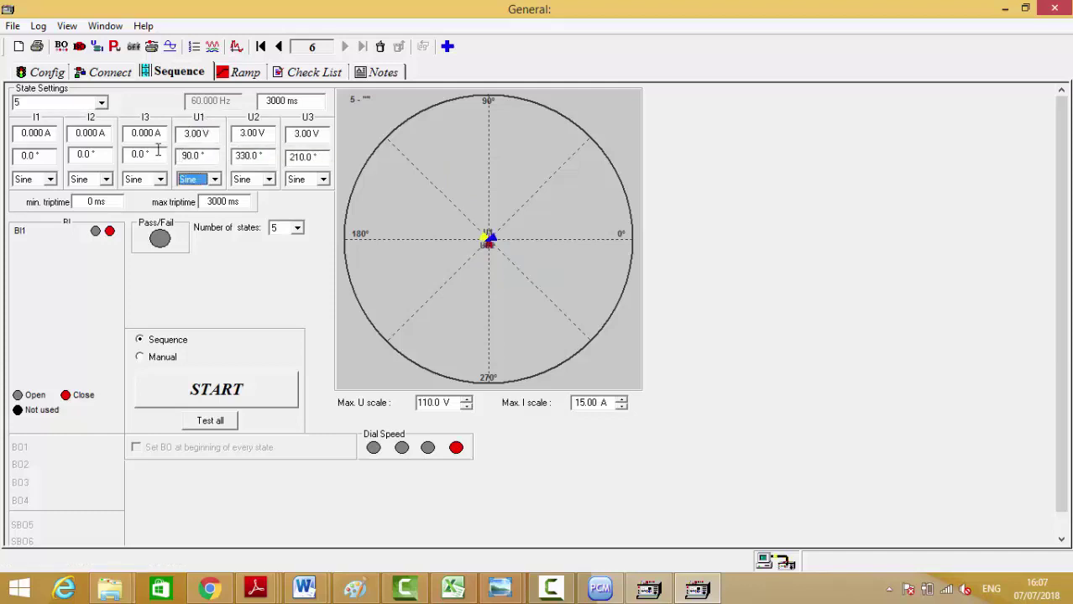
Set the state 5 currents to 1 A at 0°, 240° and 120°, and run the five-state sequence
click(41, 137)
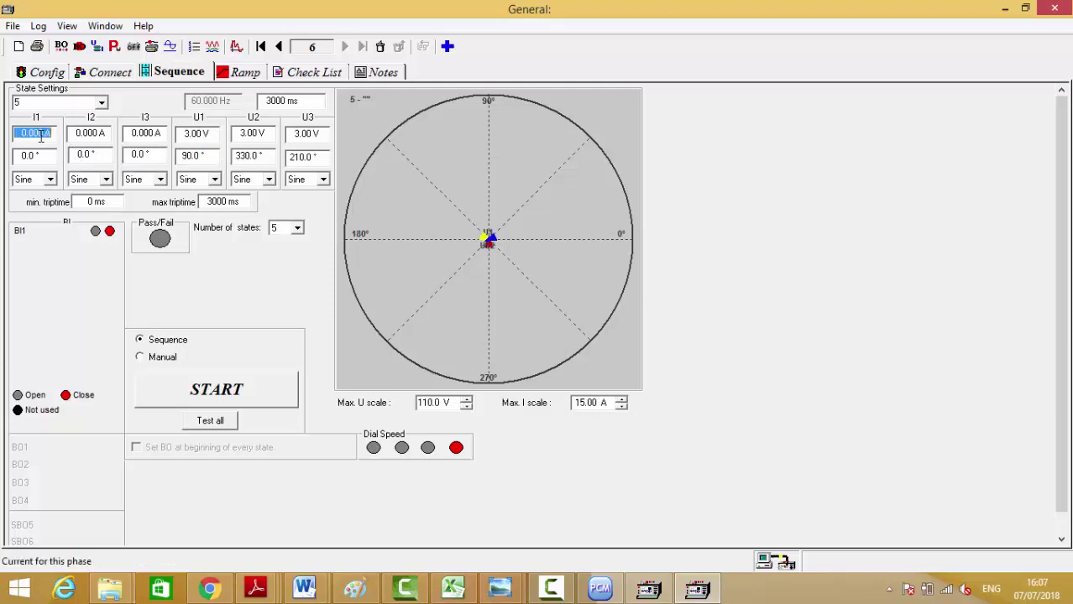
text(1)
key(Tab)
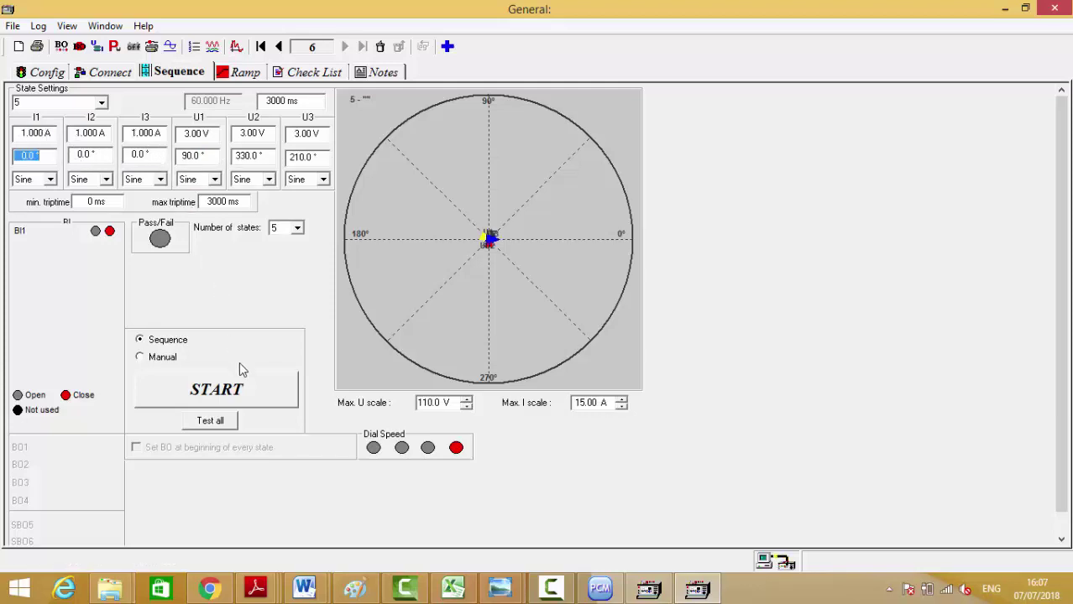
click(255, 392)
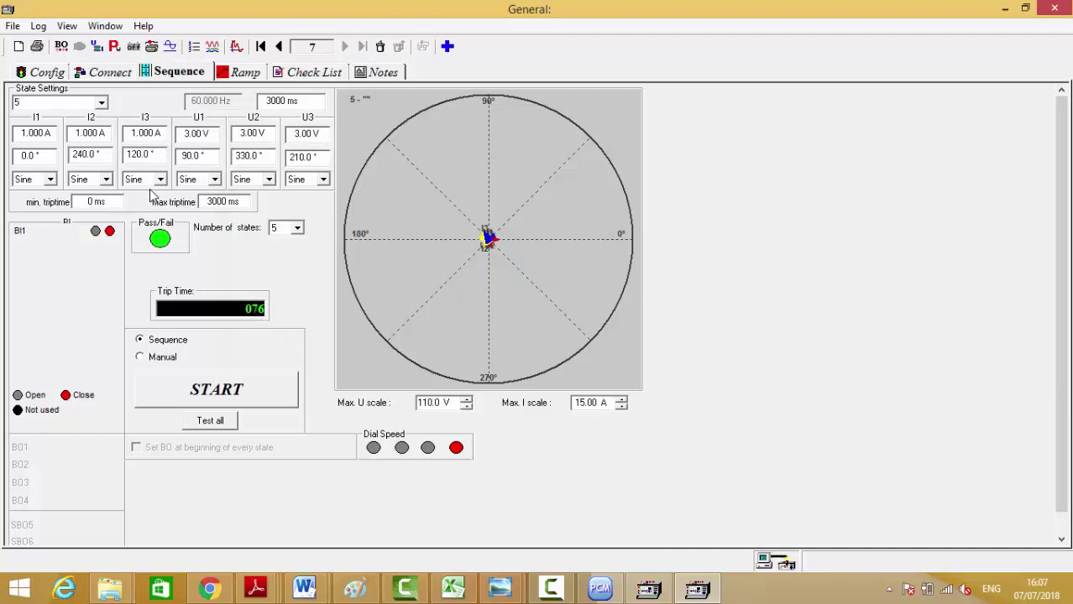
Set the duration of state 4 to 400 ms and rerun the five-state sequence
double_click(283, 100)
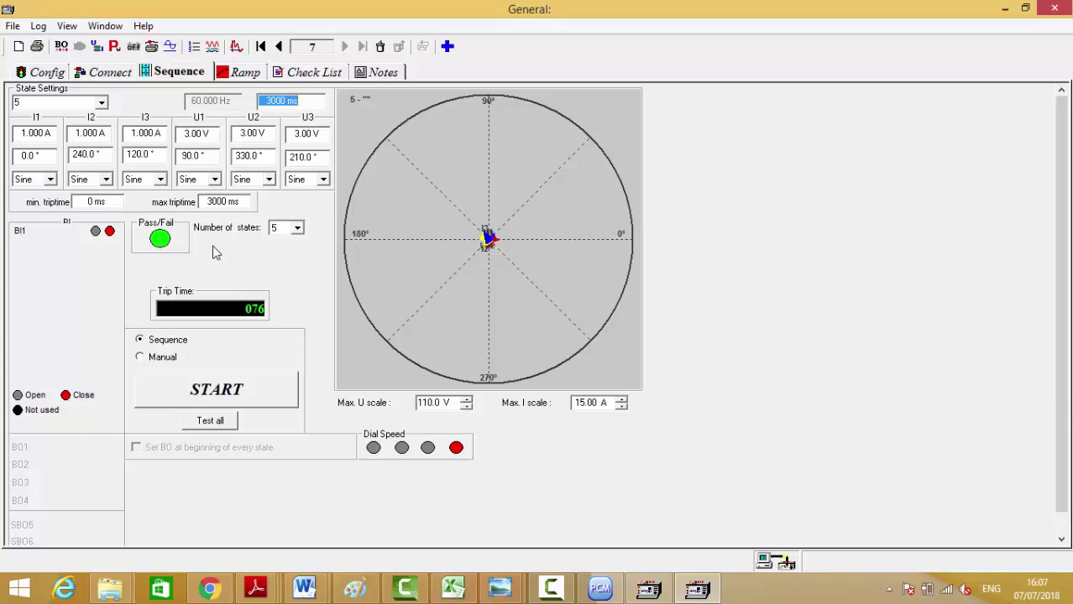
click(101, 101)
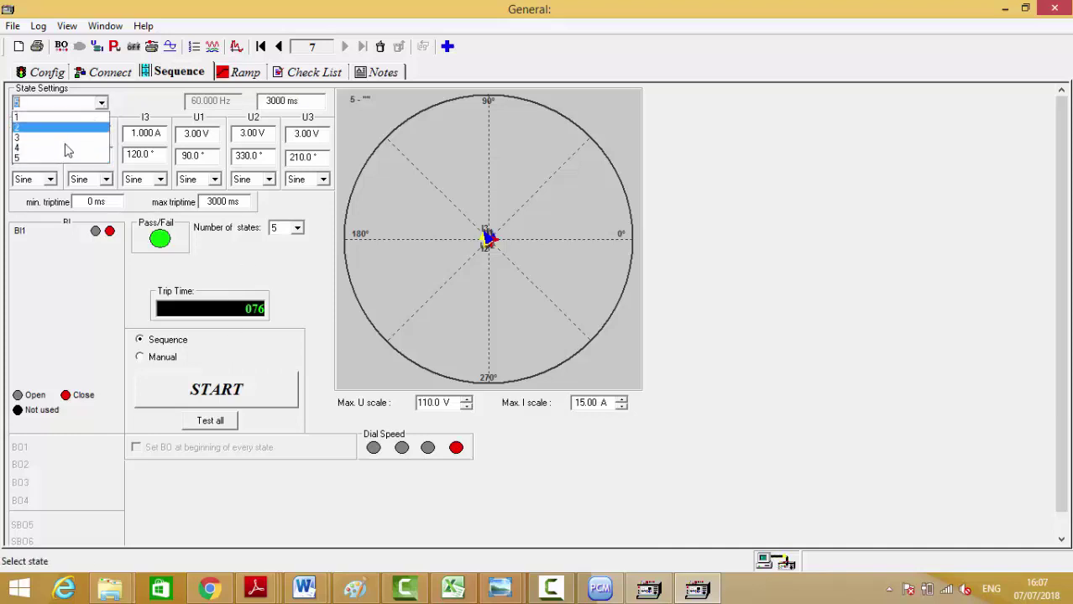
click(48, 154)
click(273, 101)
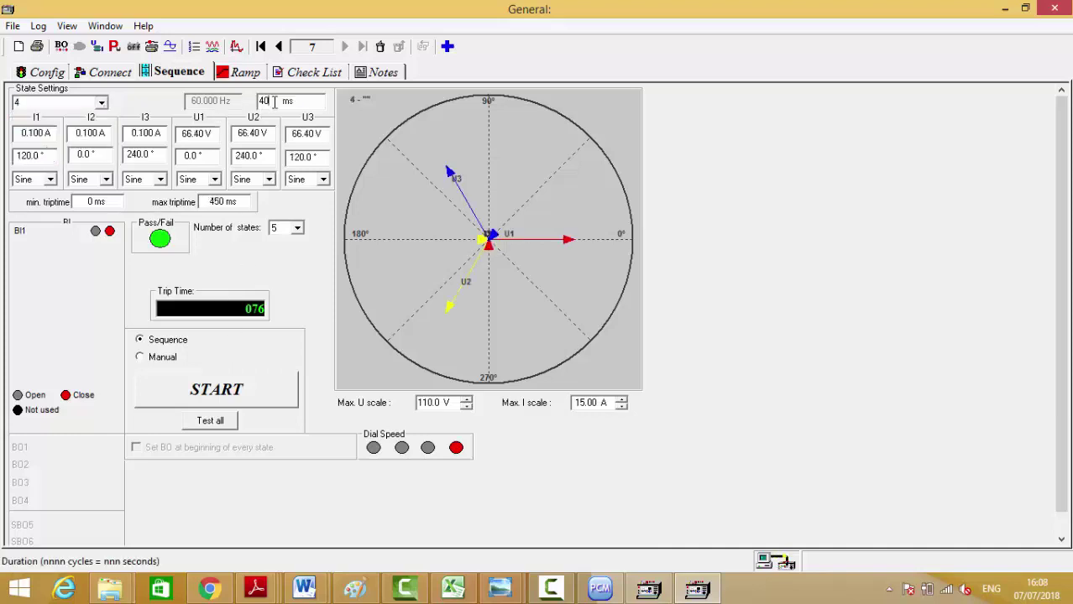
key(Return)
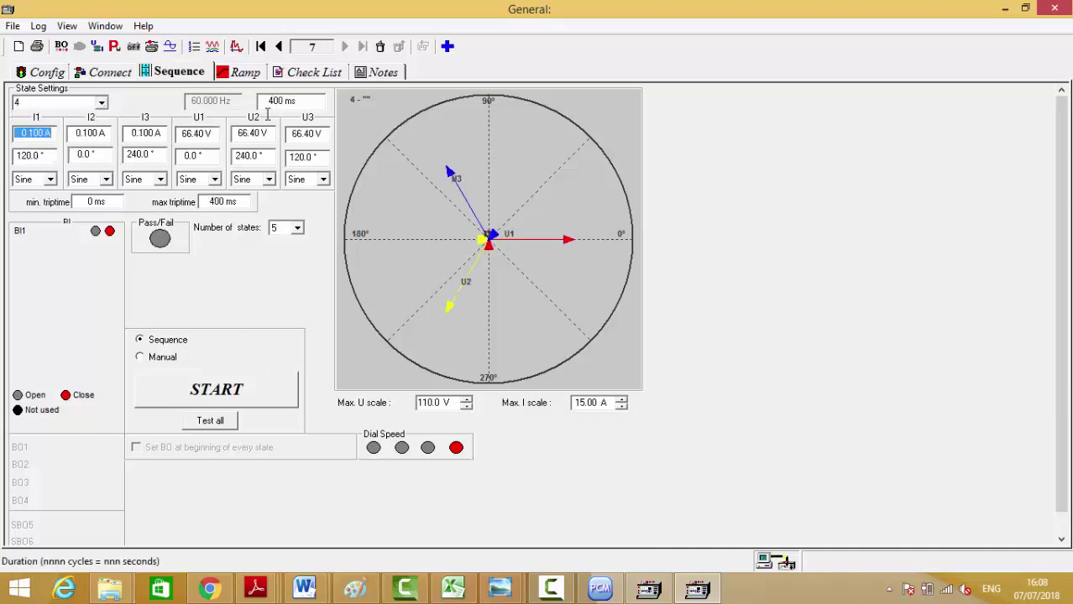
click(263, 390)
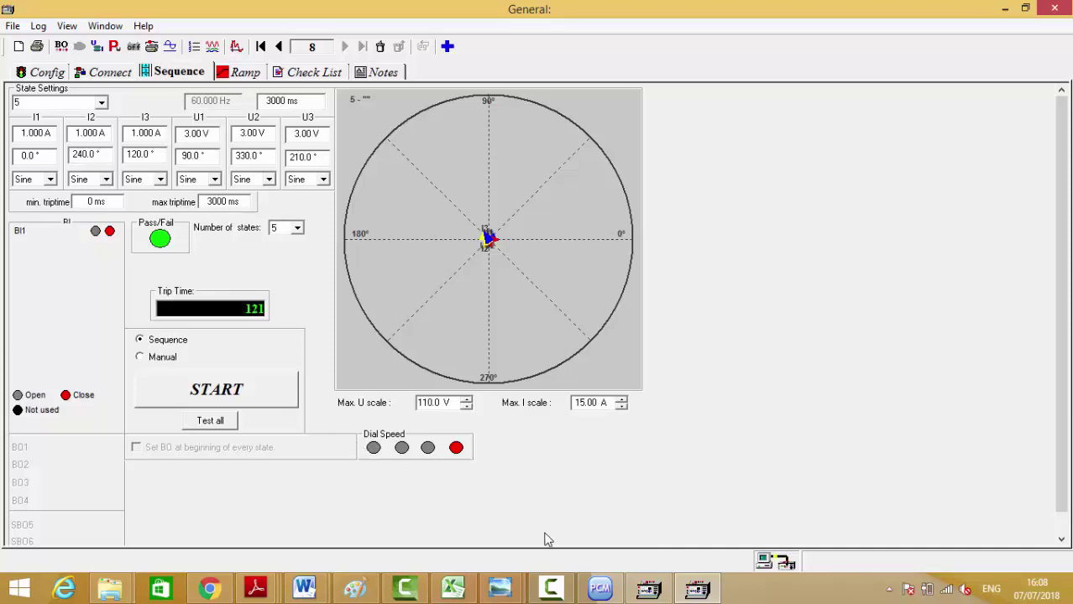
click(551, 591)
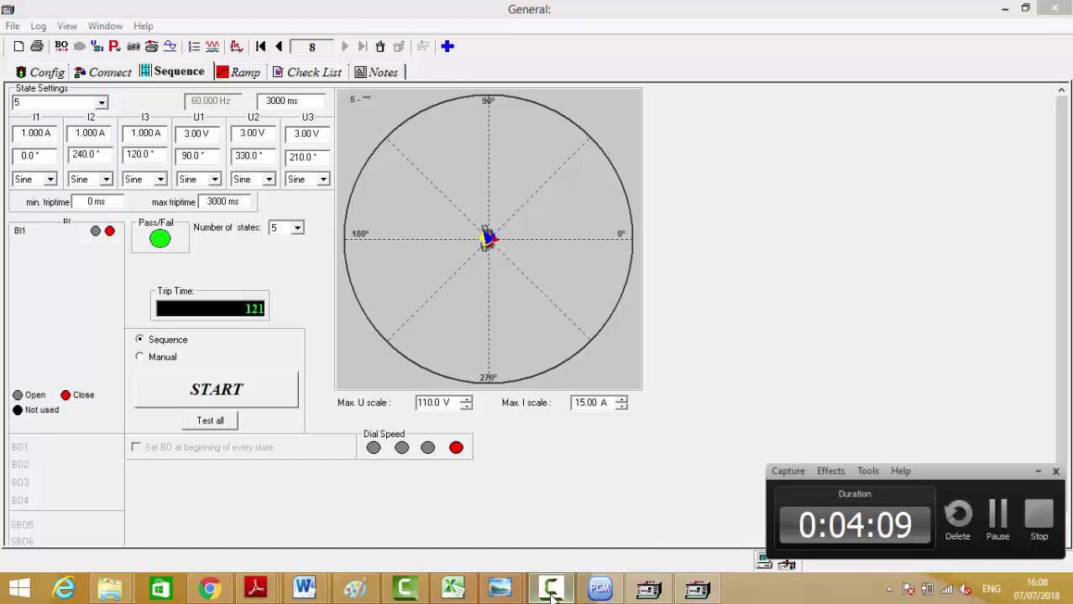
click(997, 522)
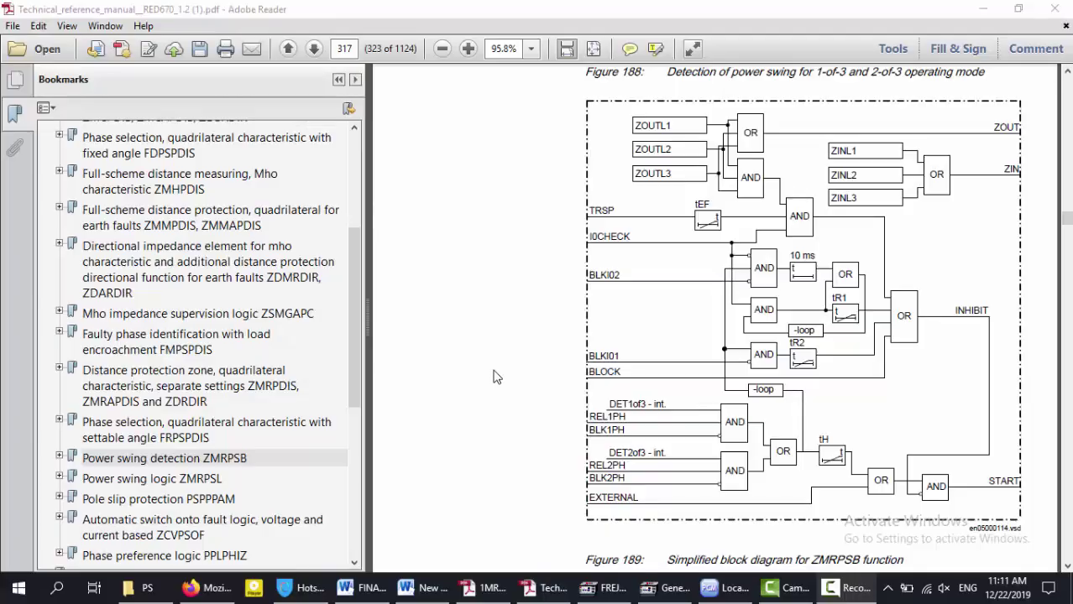
Mark the tR1 timer in the ZMRPSB simplified block diagram of the RED670 technical reference manual
click(839, 299)
double_click(839, 299)
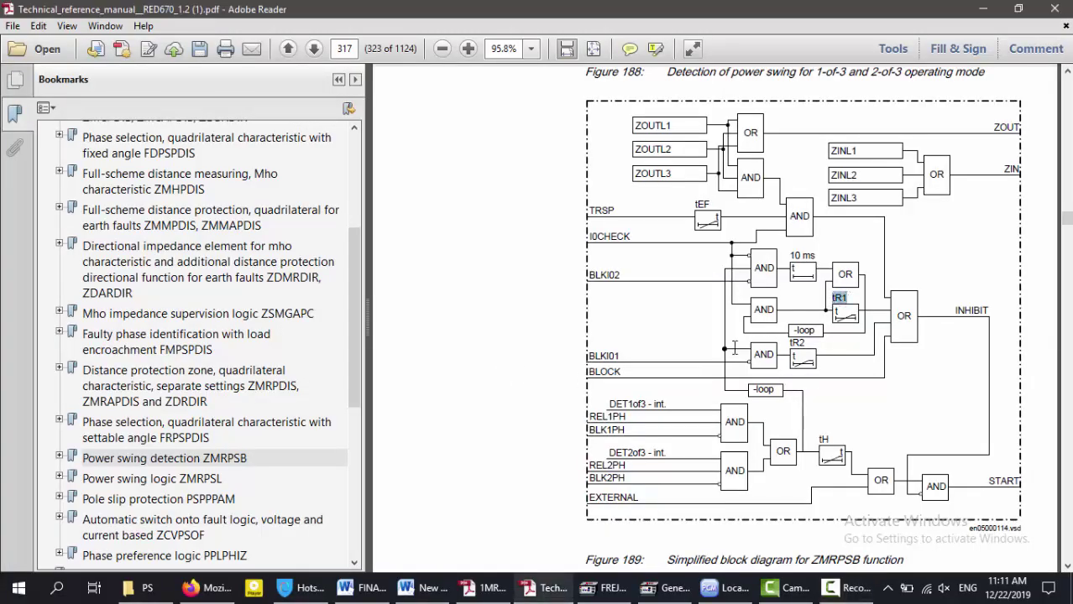
Mark the I0CHECK input in the ZMRPSB simplified block diagram
click(497, 318)
drag(633, 244, 590, 233)
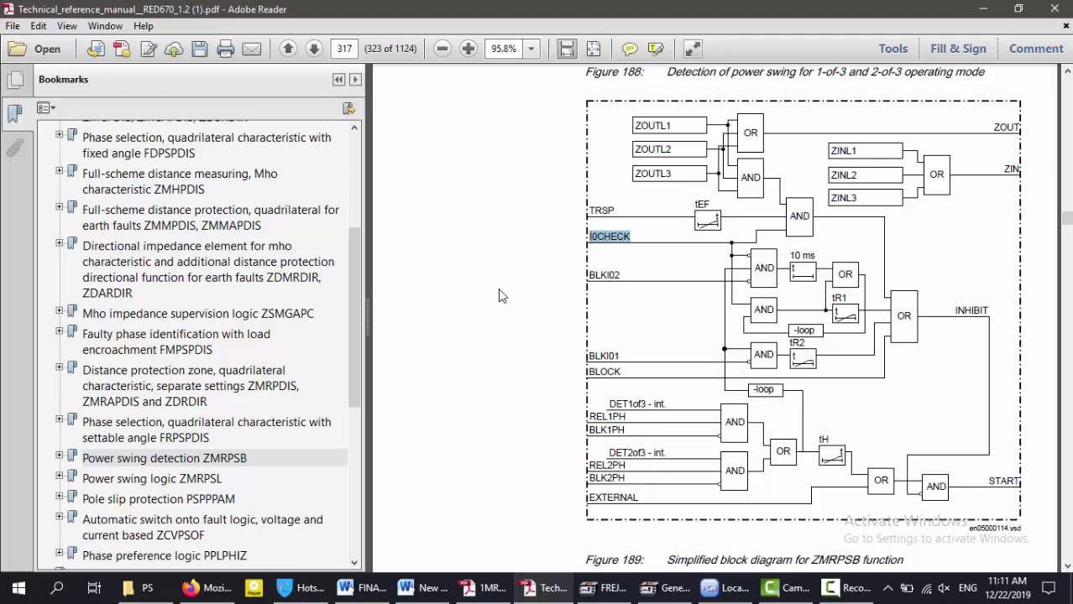
click(532, 272)
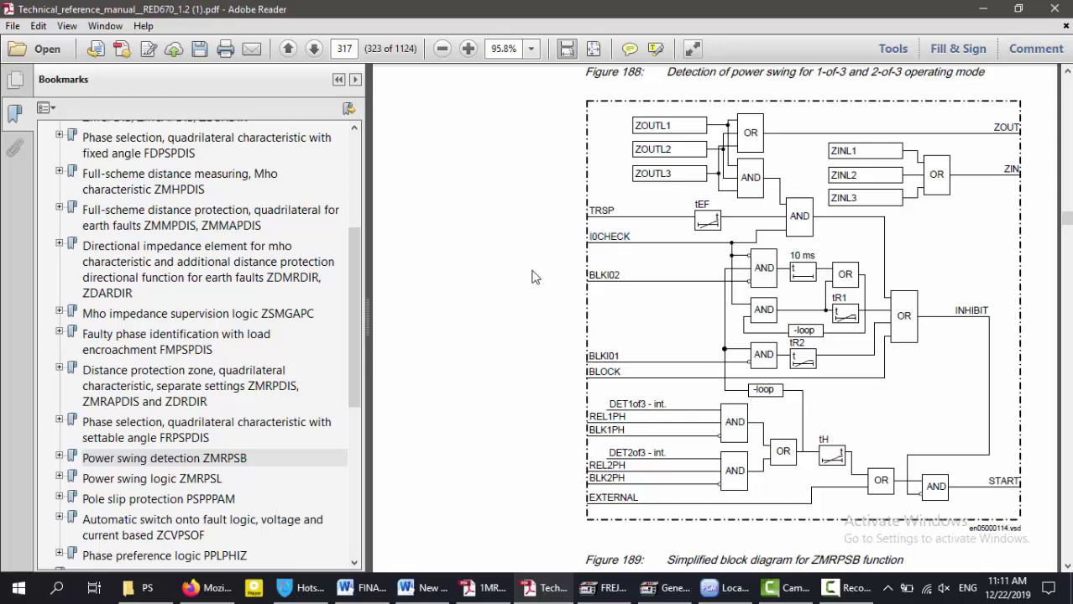
Switch to PCM600, show the ZMRPSB block in the application configuration, and trace its PHS-STPE input signal to the partner output
click(727, 588)
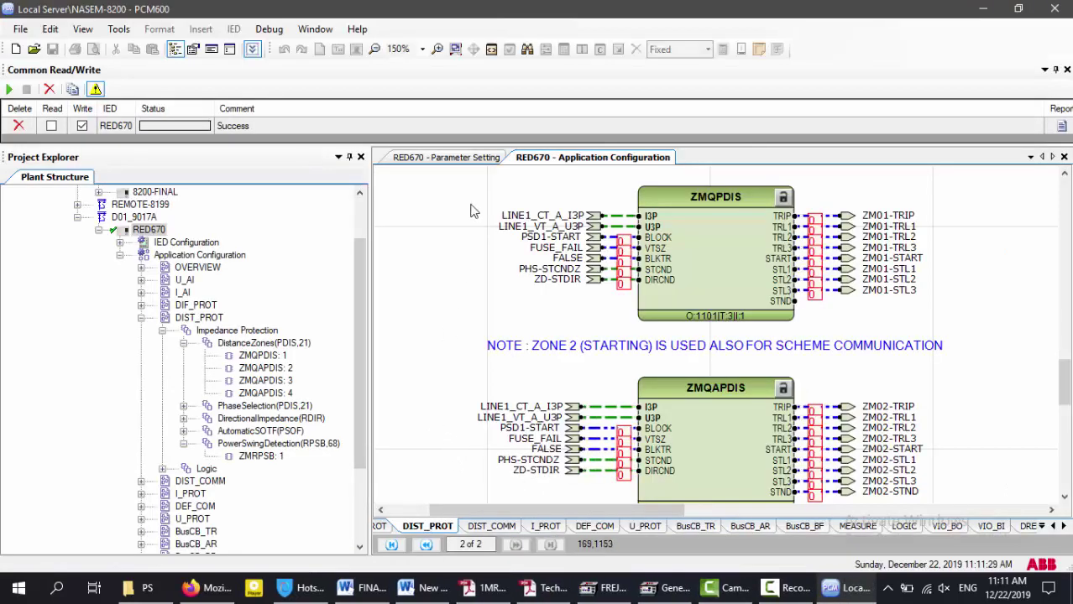
click(491, 49)
double_click(260, 458)
right_click(260, 457)
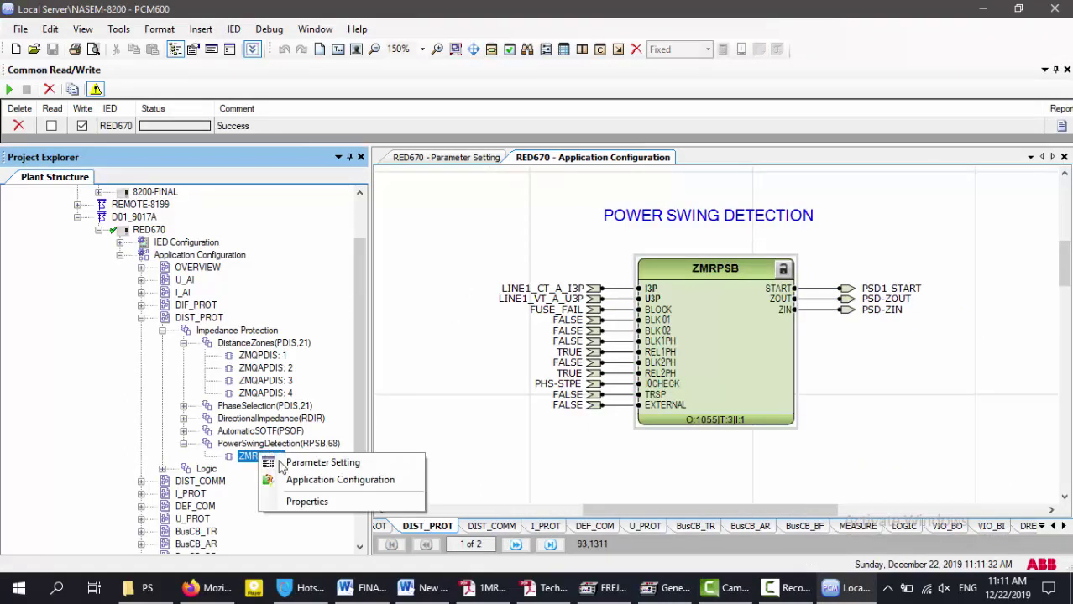
click(512, 445)
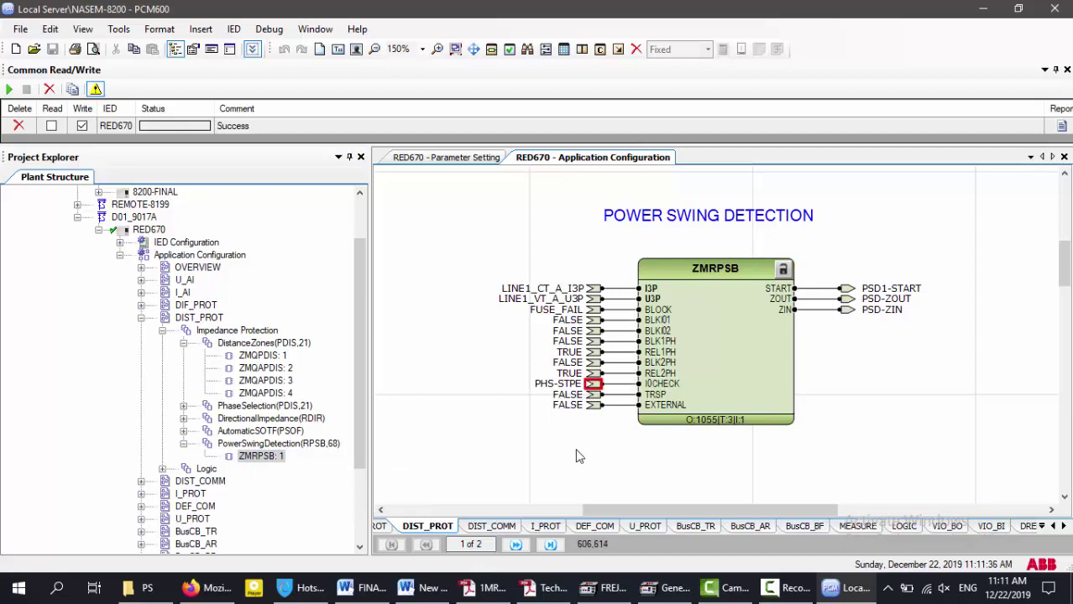
right_click(593, 389)
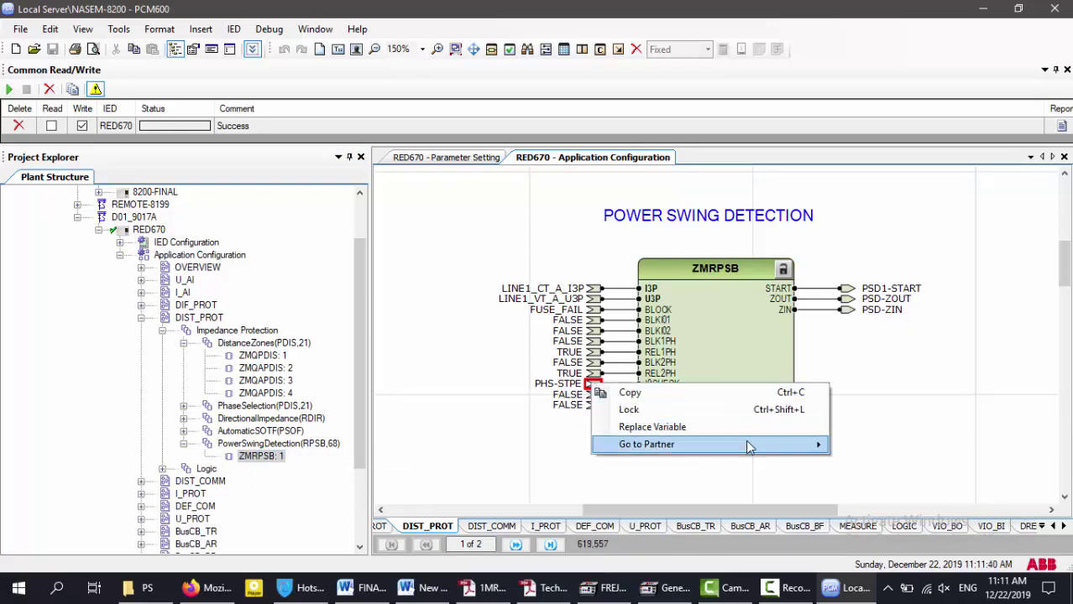
mouse_move(750, 446)
click(848, 446)
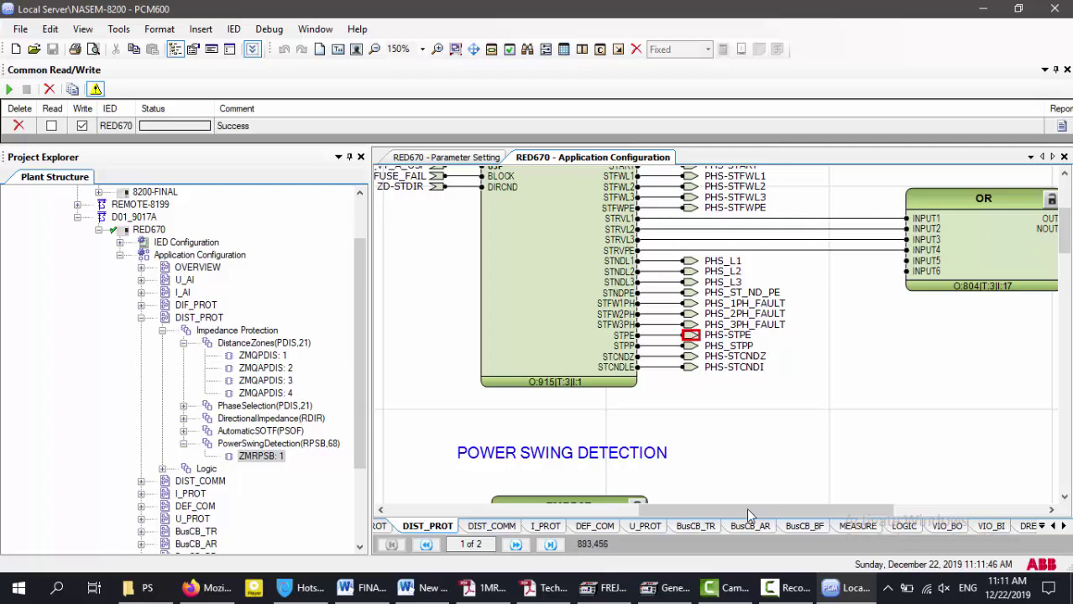
right_click(256, 460)
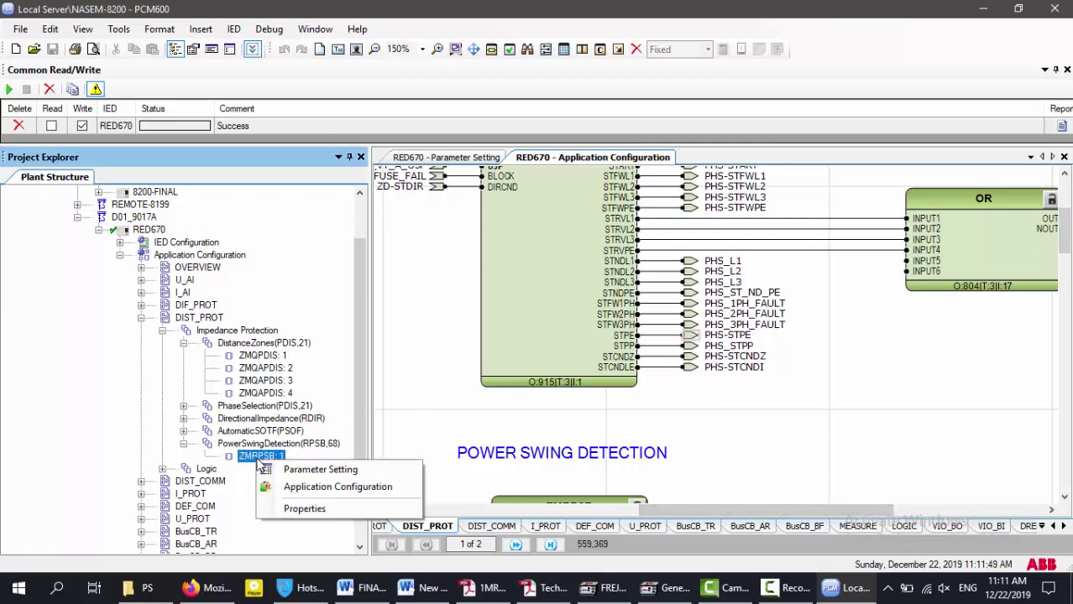
click(303, 490)
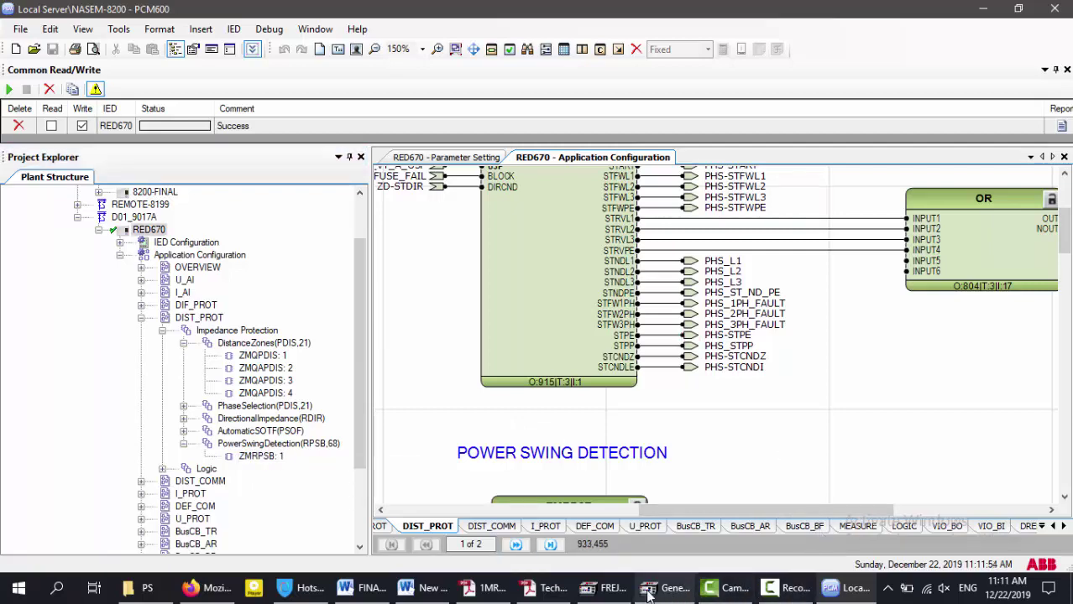
Return to the RED670 technical reference manual and examine the AND gates, 10 ms pulse, tR1 timer and START output in the ZMRPSB diagram
click(547, 589)
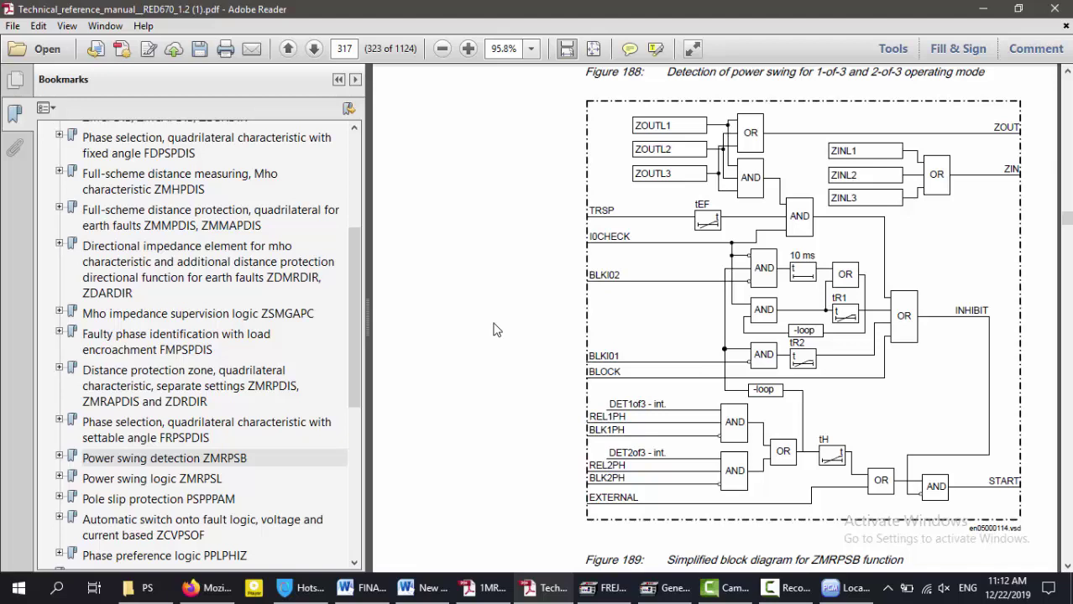
scroll(502, 330, down, 1)
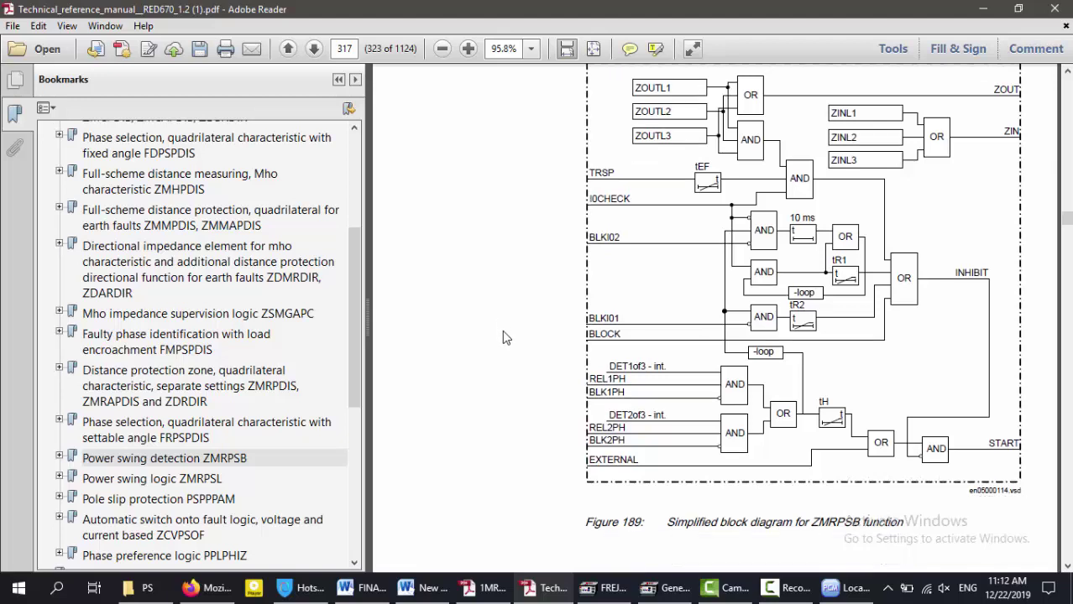
scroll(502, 329, up, 1)
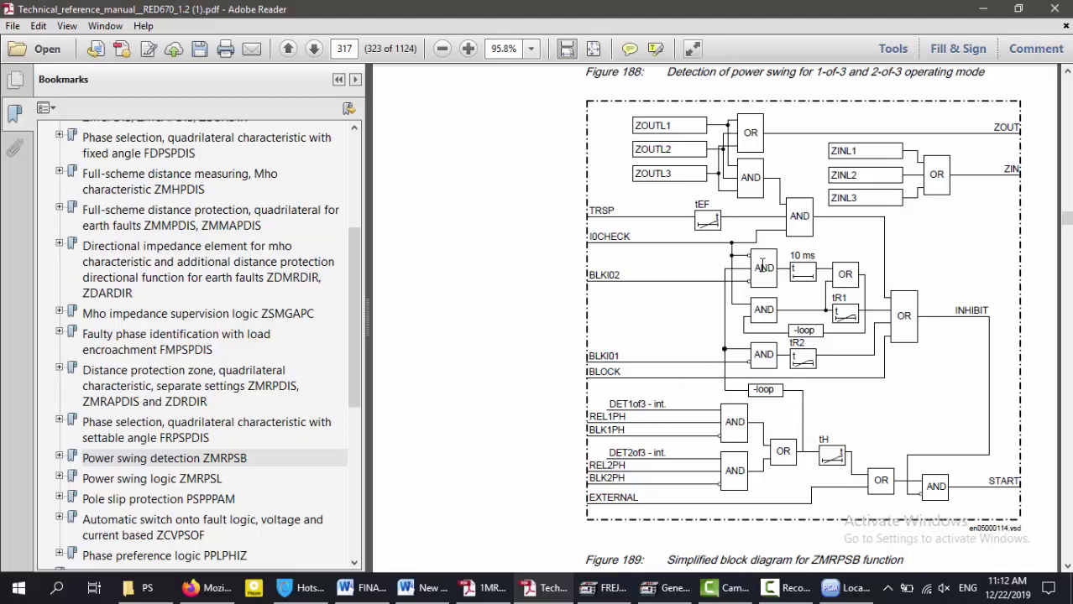
drag(754, 269, 772, 273)
drag(785, 255, 810, 258)
drag(754, 309, 760, 309)
drag(832, 297, 846, 300)
double_click(997, 487)
click(479, 293)
drag(789, 255, 813, 255)
click(494, 322)
Switch to the relay test sequence and review states 1 and 2, checking state 2's U1 voltage, I1 angle and duration
click(663, 588)
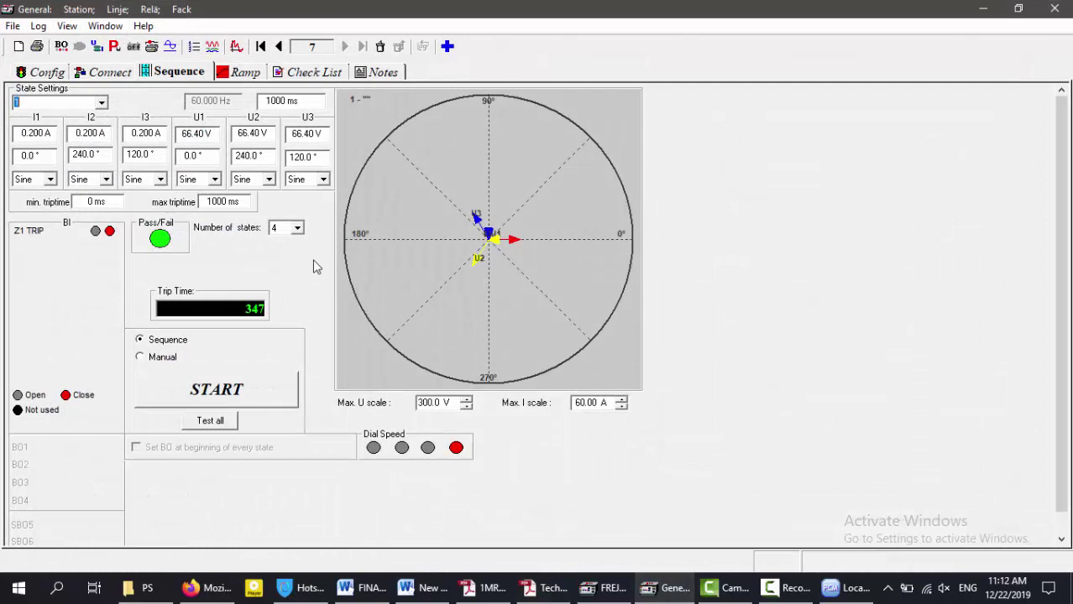
click(101, 101)
click(66, 154)
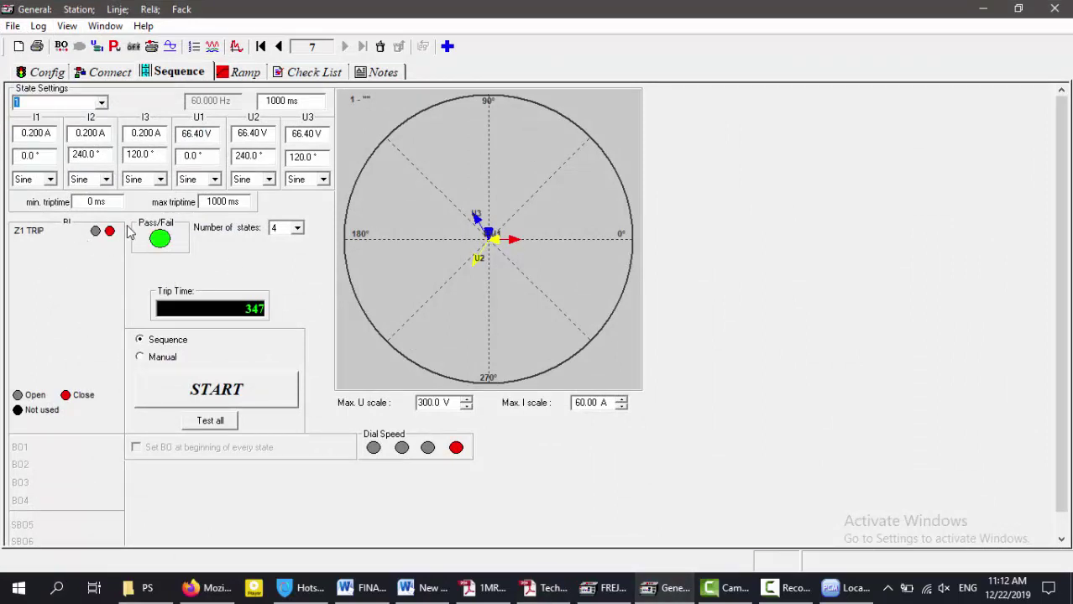
key(Down)
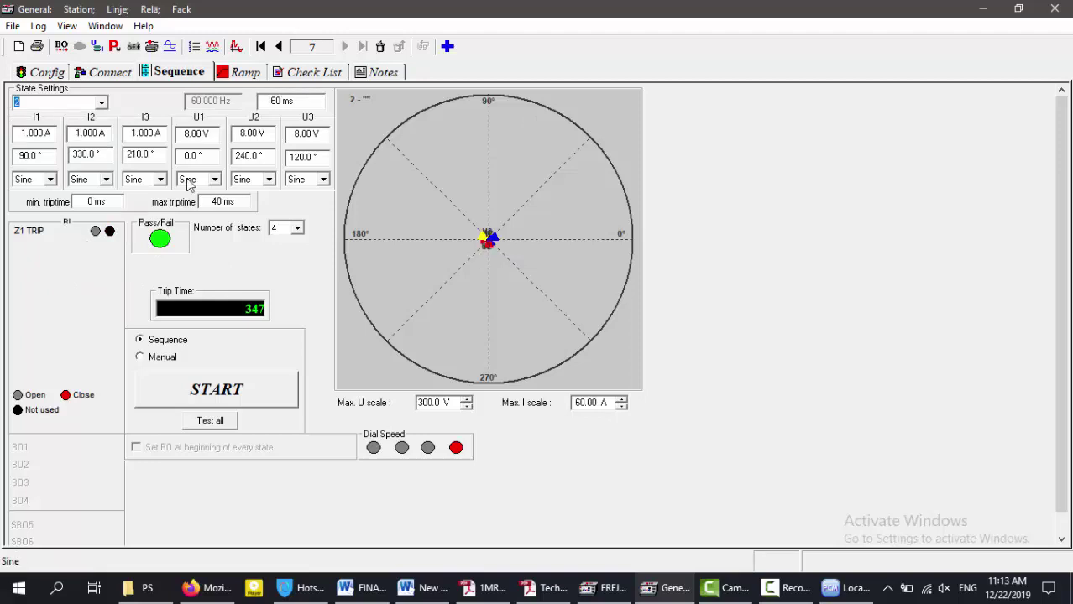
click(193, 136)
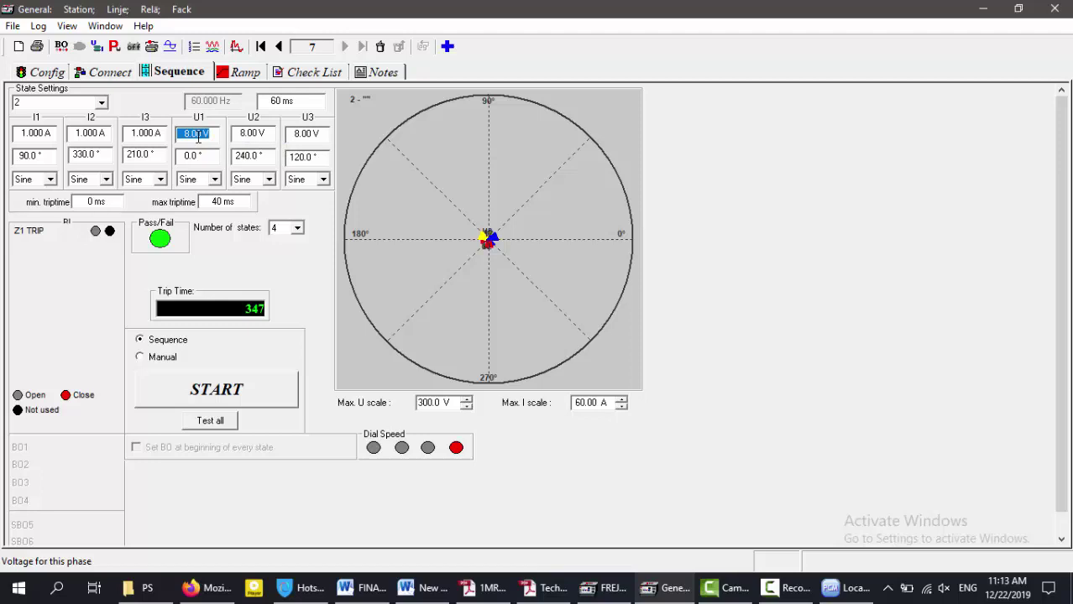
click(39, 154)
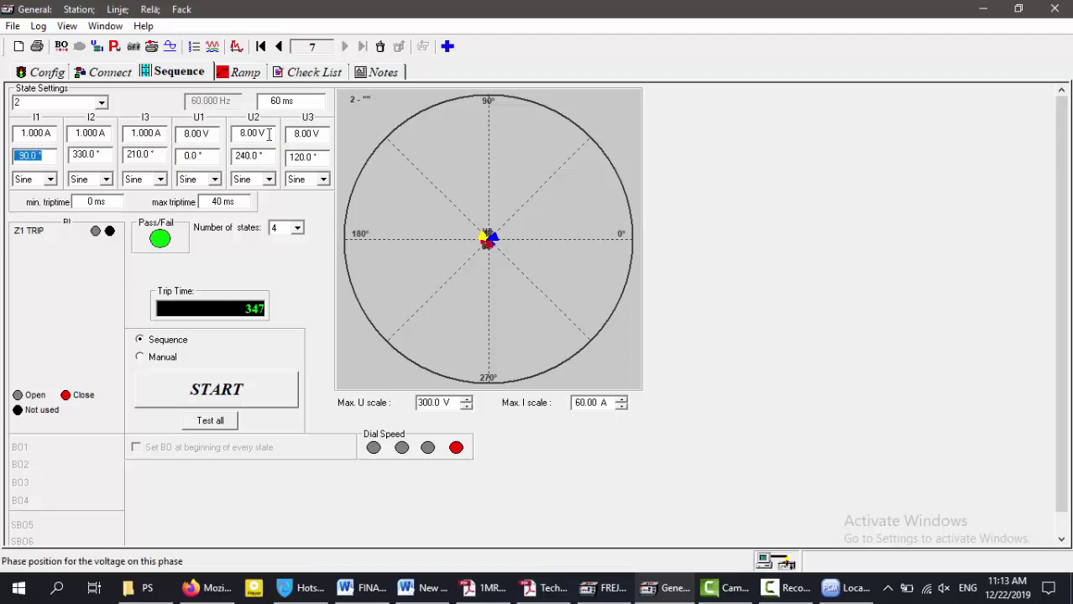
click(279, 101)
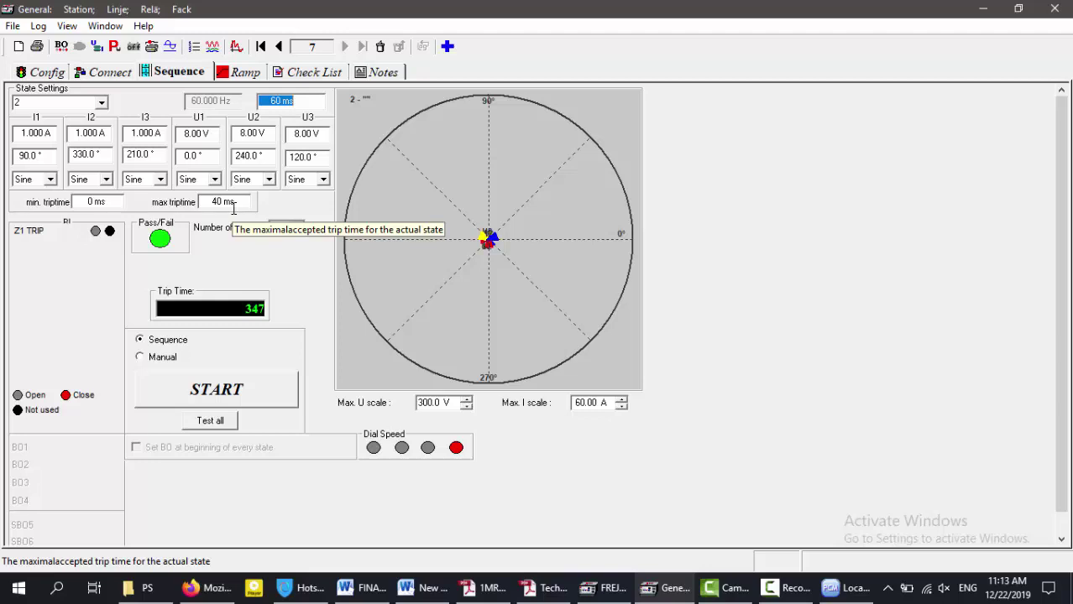
Review the currents, voltages, angles and duration of state 3 in the test sequence
click(101, 103)
click(84, 139)
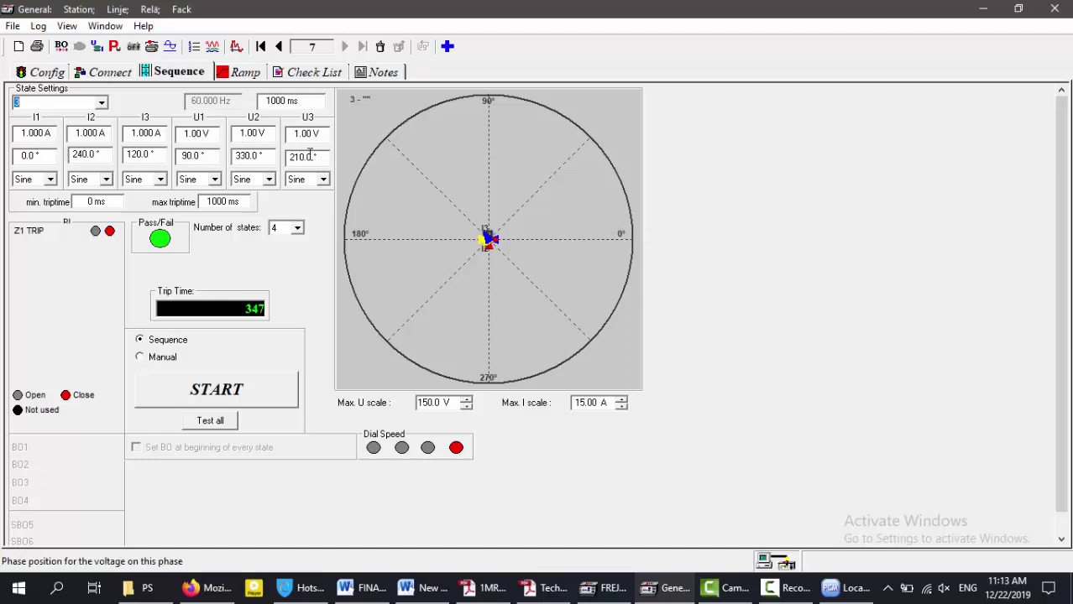
click(303, 104)
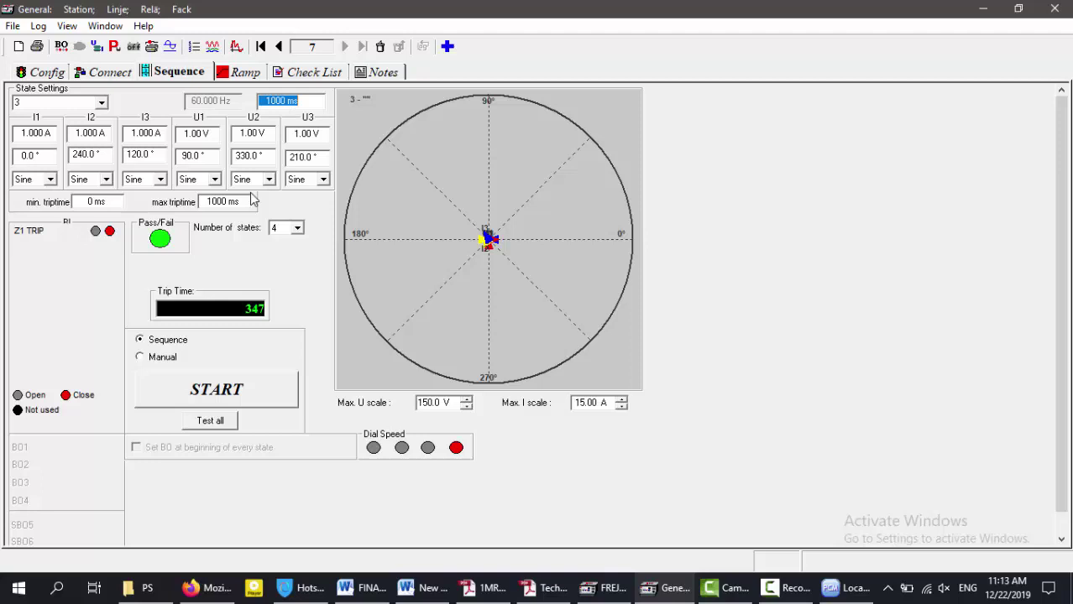
click(295, 74)
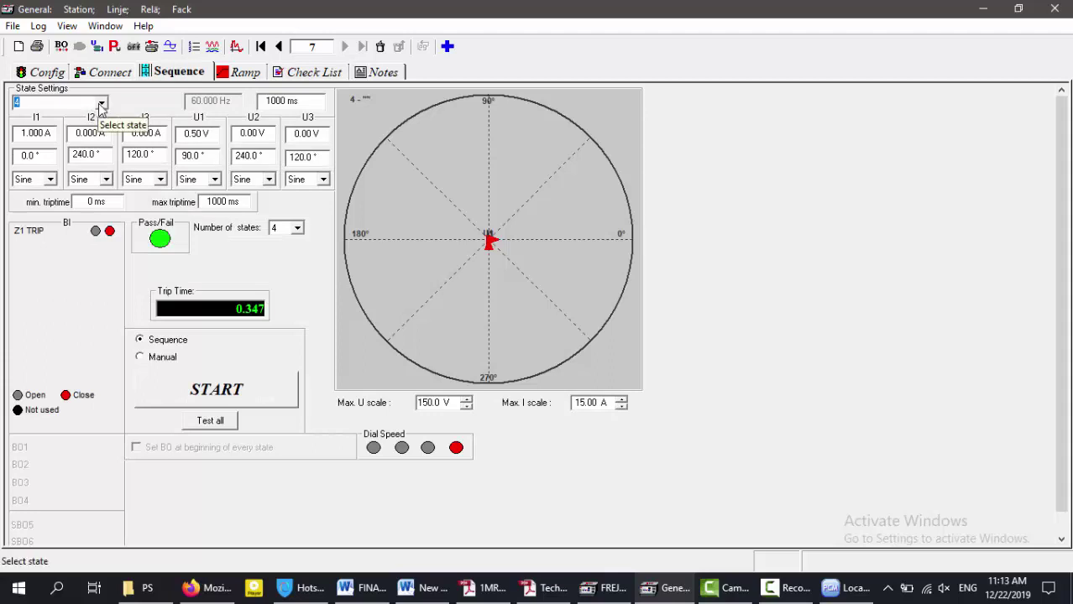
Compare states 3 and 4, examining state 4's U1 voltage and angle, I1 current, U2 voltage and duration
click(101, 103)
click(74, 137)
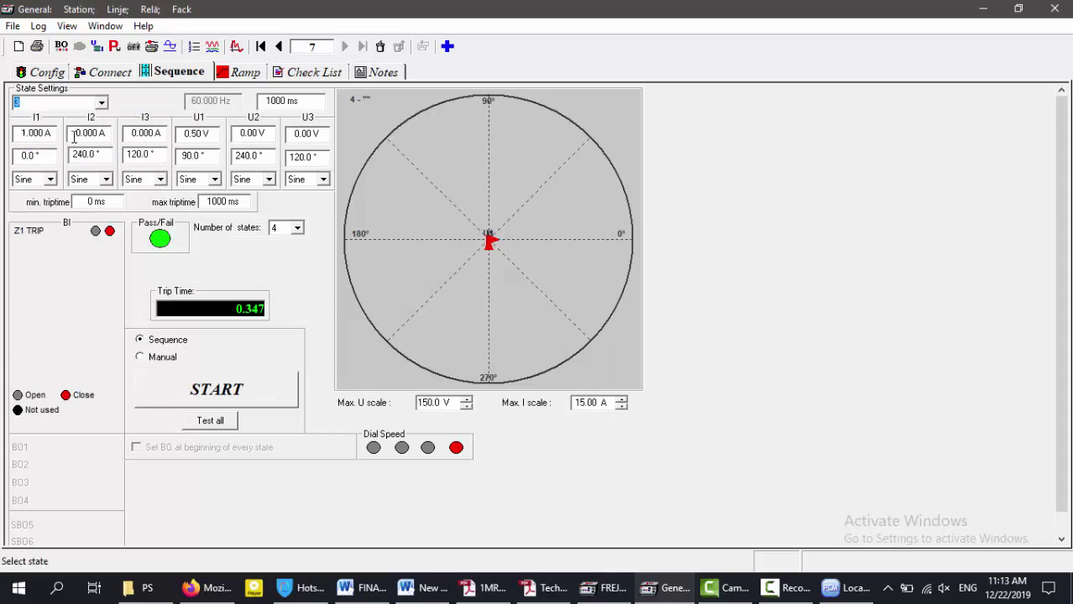
click(102, 105)
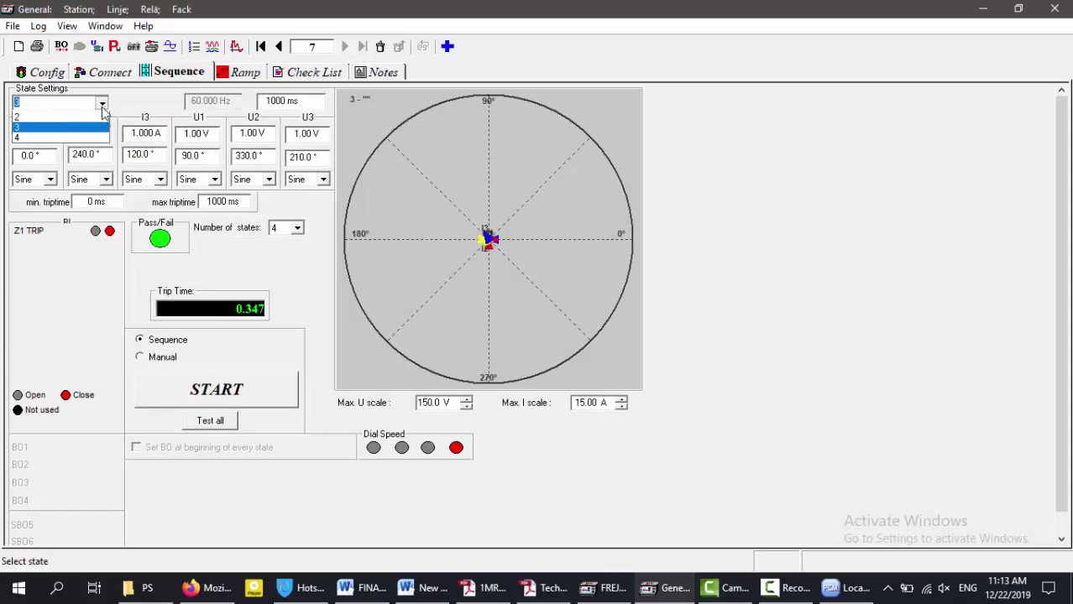
click(70, 137)
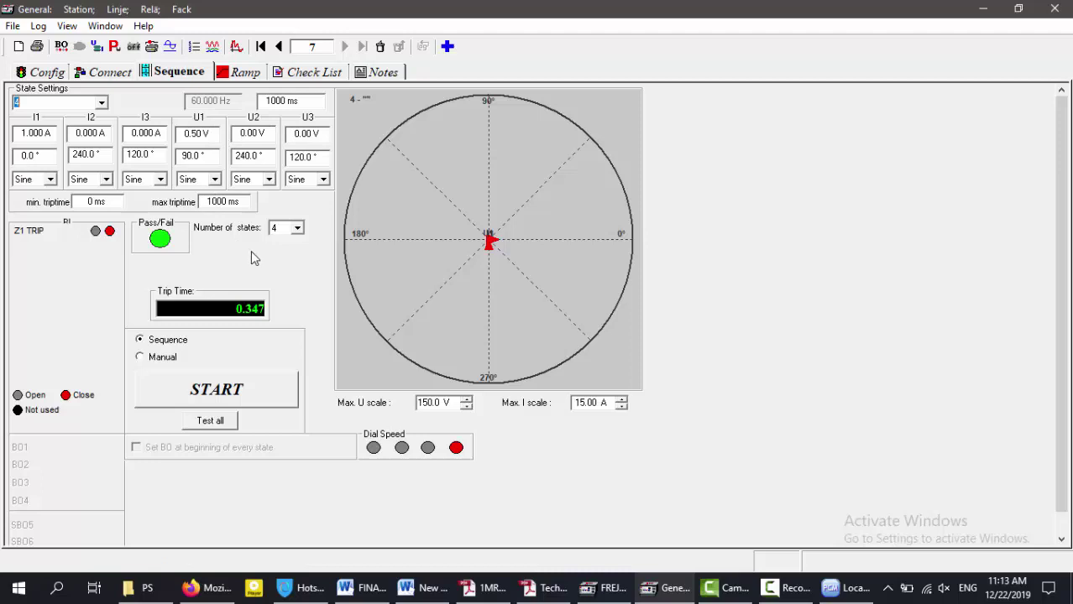
click(196, 133)
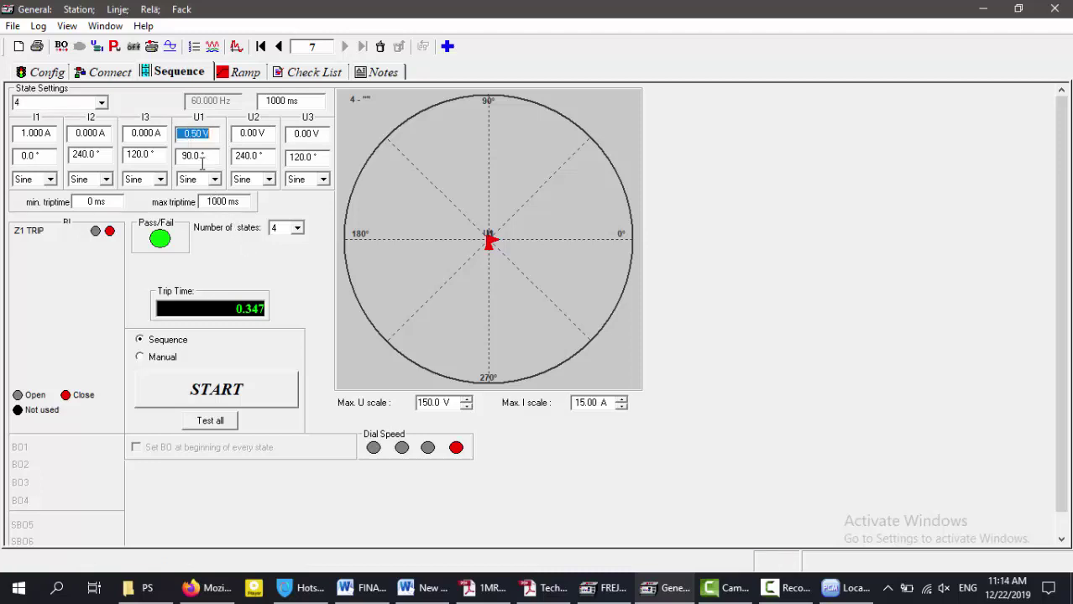
click(200, 158)
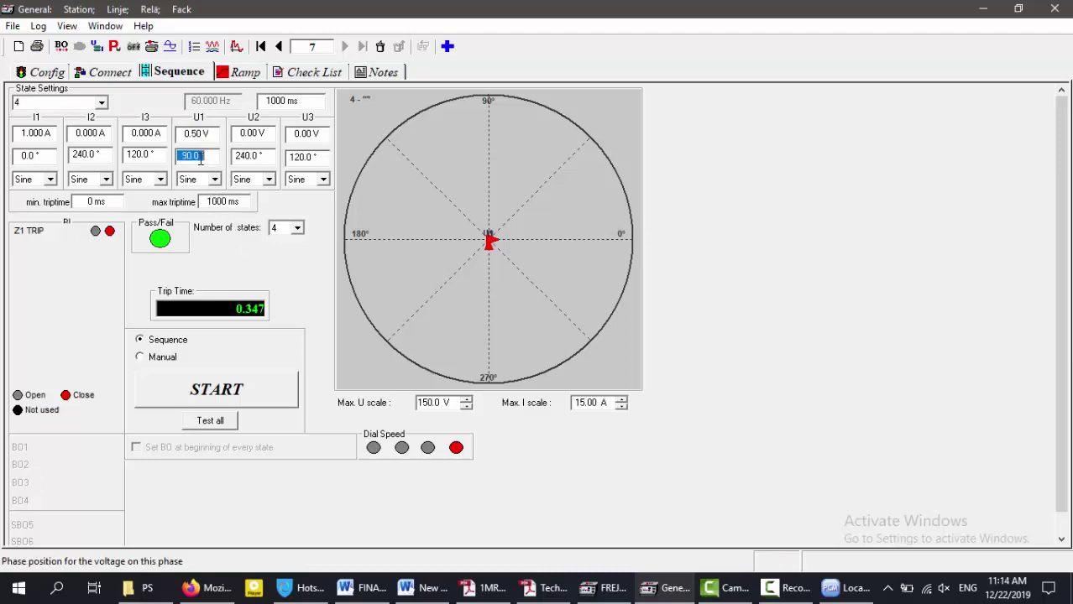
click(28, 136)
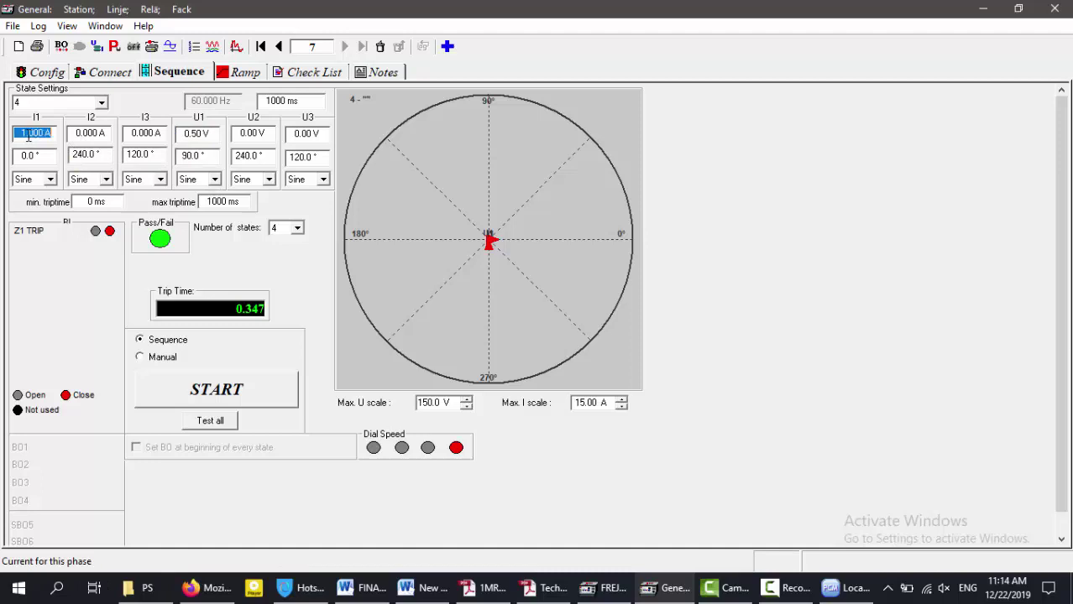
click(249, 136)
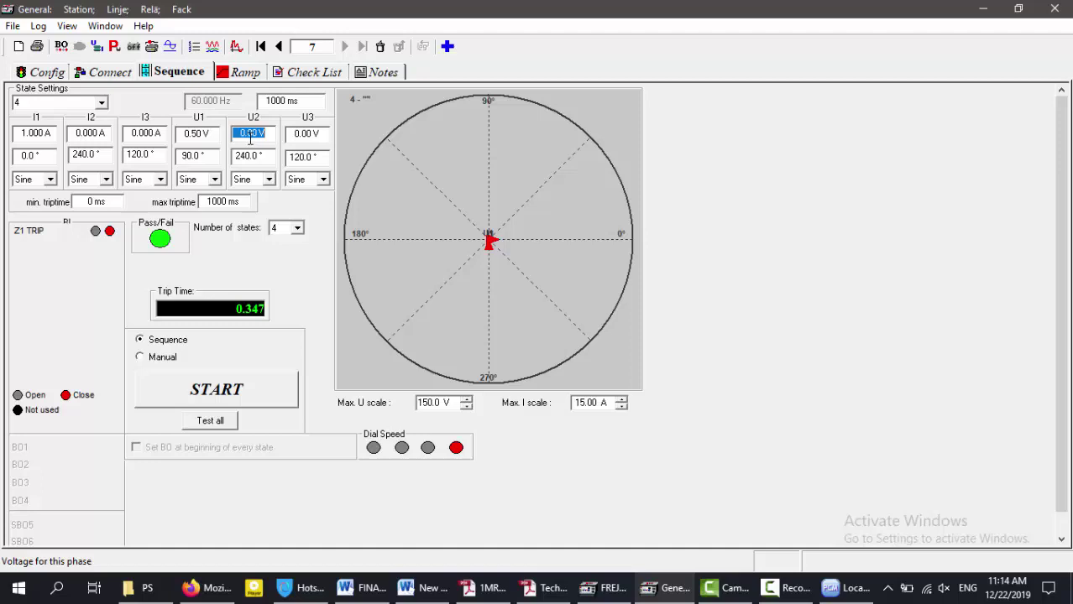
click(281, 101)
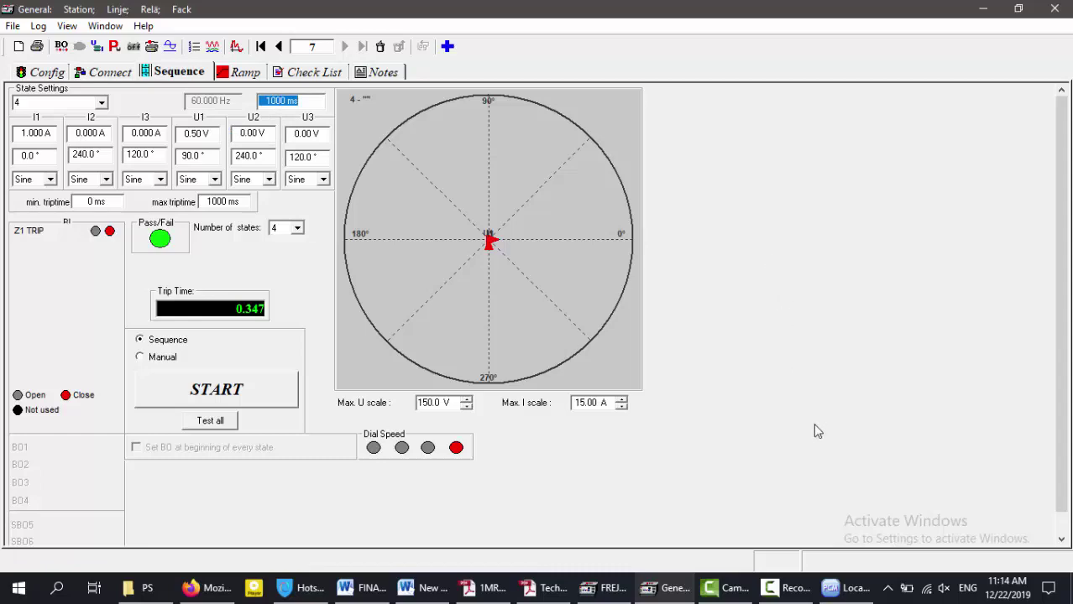
Switch to PCM600, open the parameter settings of ZMRPSB and check the PC value of tR1
click(846, 588)
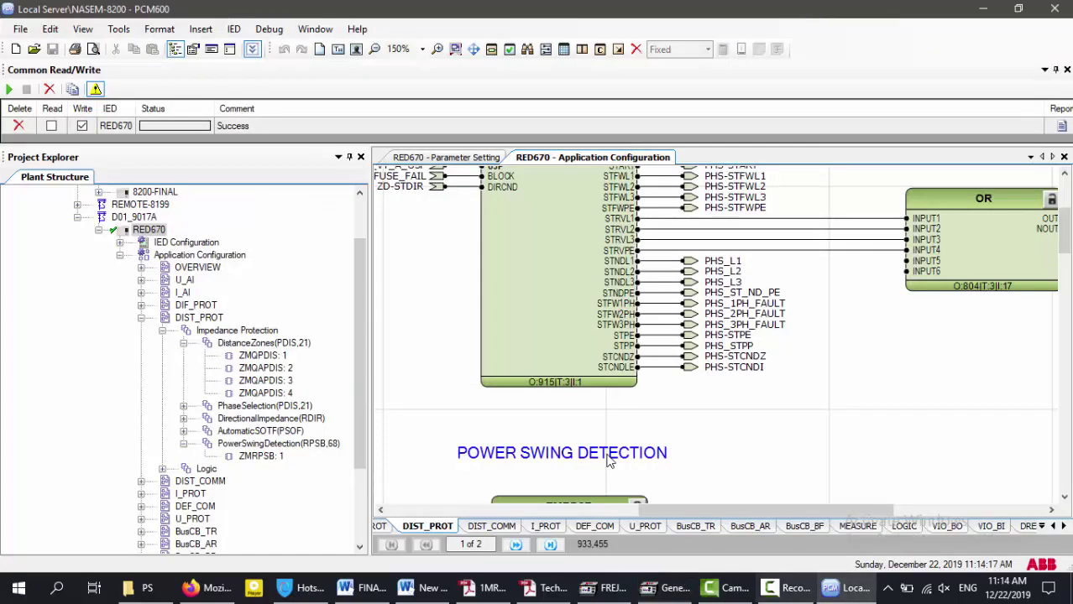
right_click(260, 456)
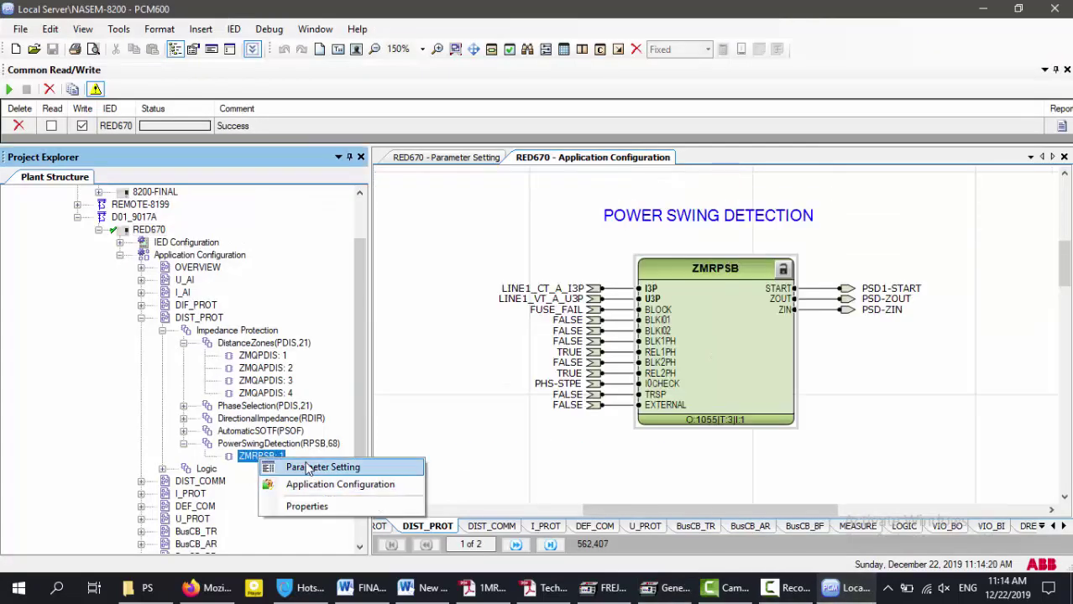
click(308, 468)
click(638, 455)
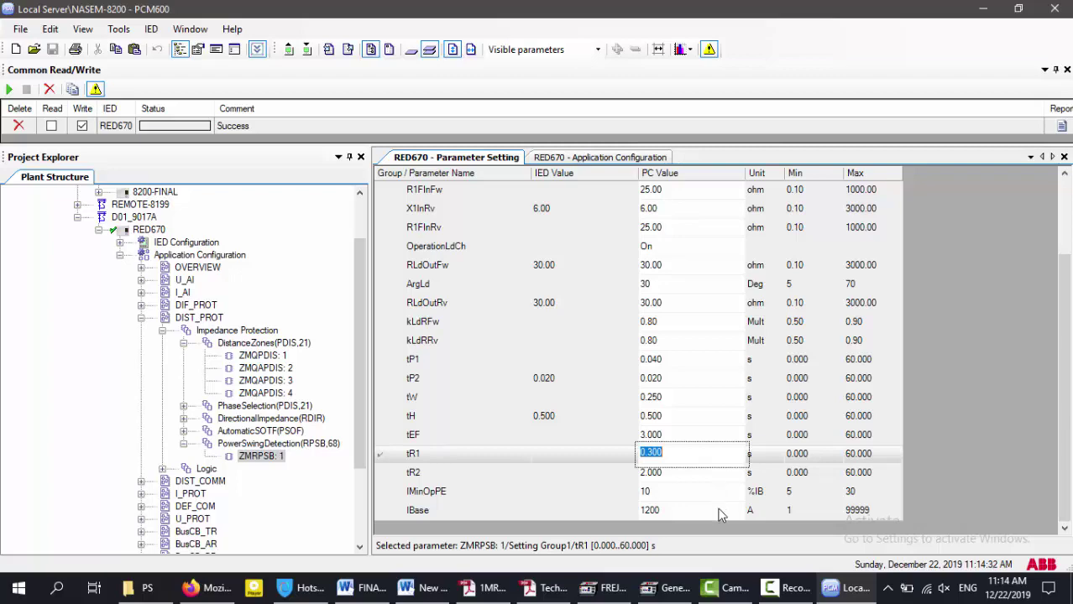
Run the four-state sequence in the relay test program, then return to the tR1 parameter in PCM600
click(648, 591)
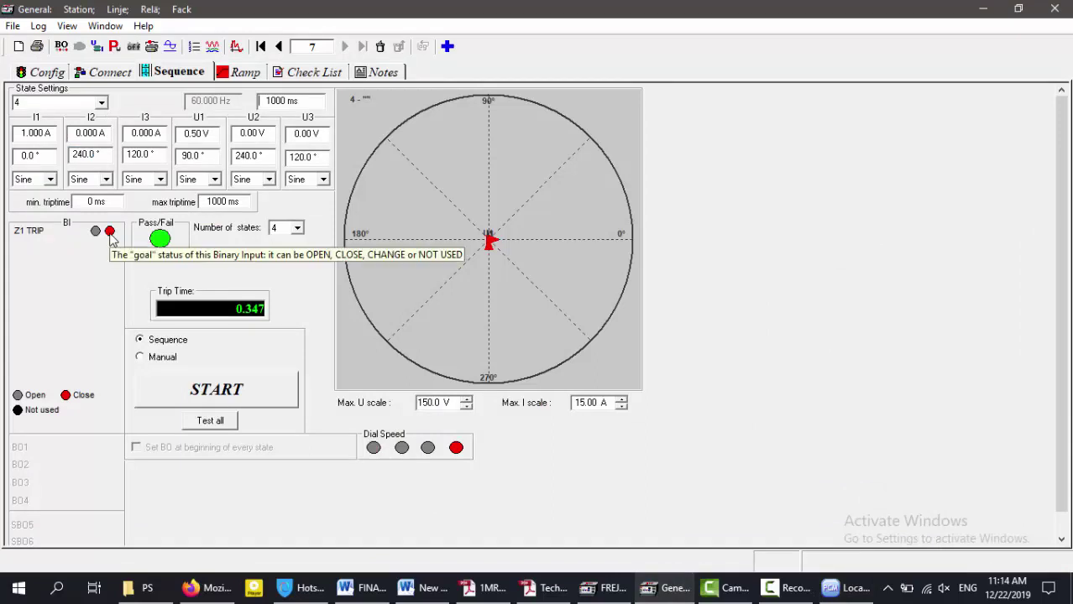
click(265, 375)
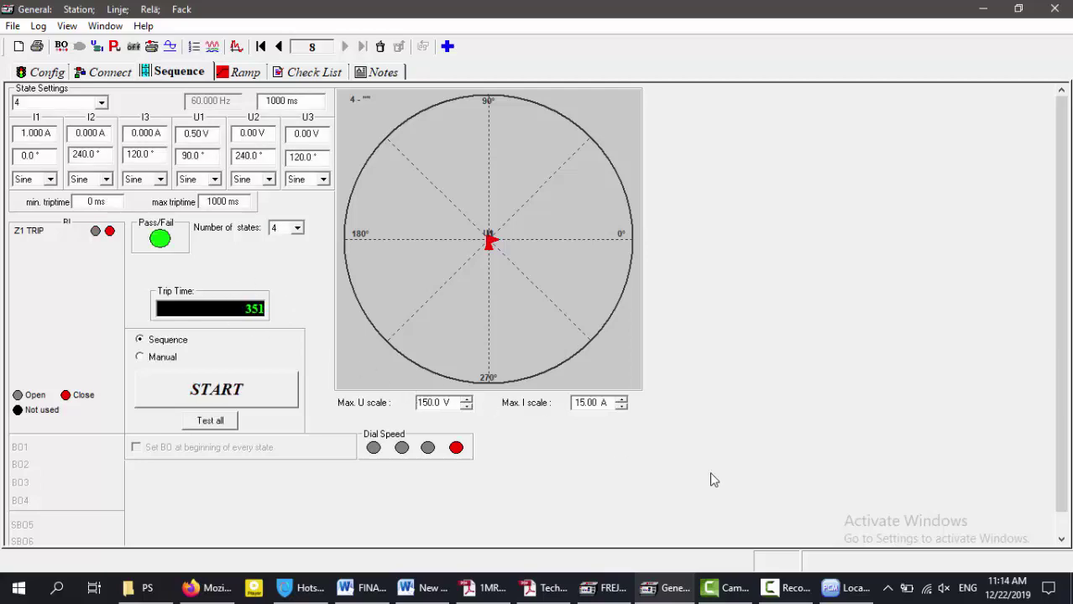
click(854, 592)
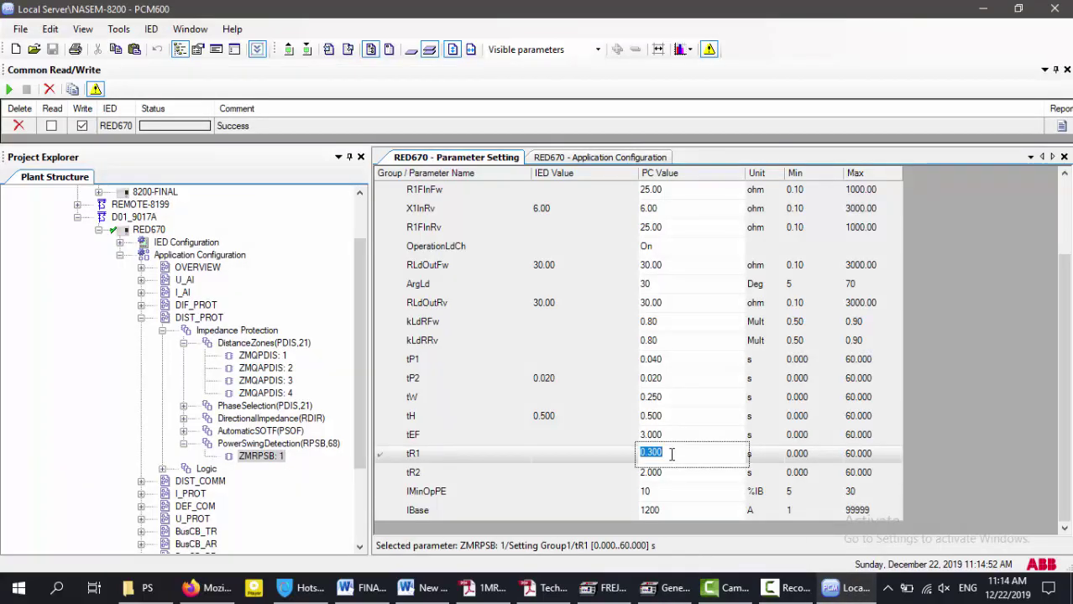
Set the PC value of tR1 to 0.200 s and write only that parameter to the RED670 with read back
text(0.2)
key(Return)
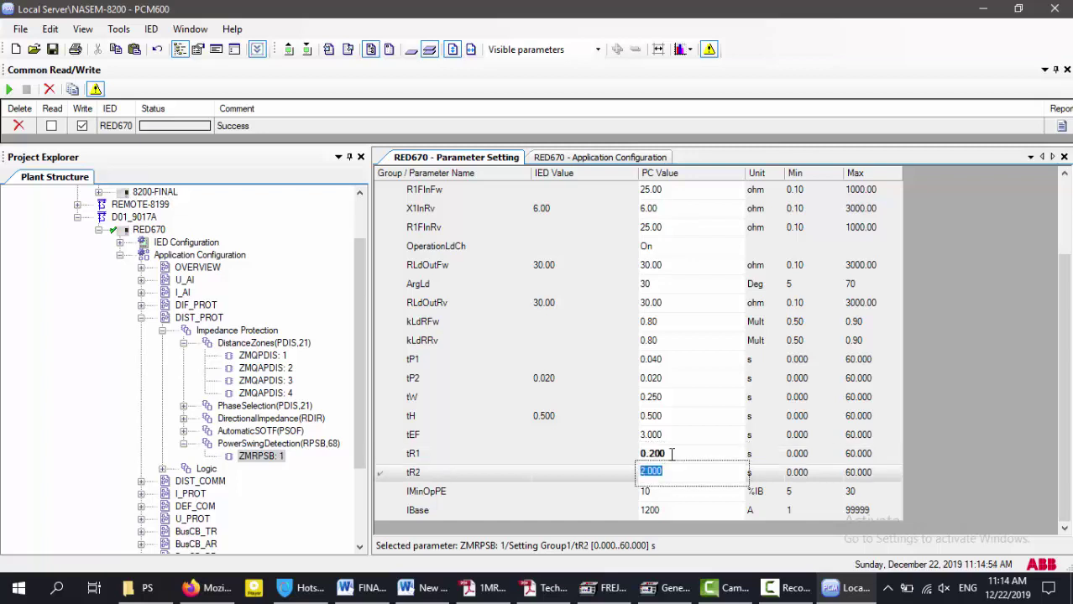
click(643, 456)
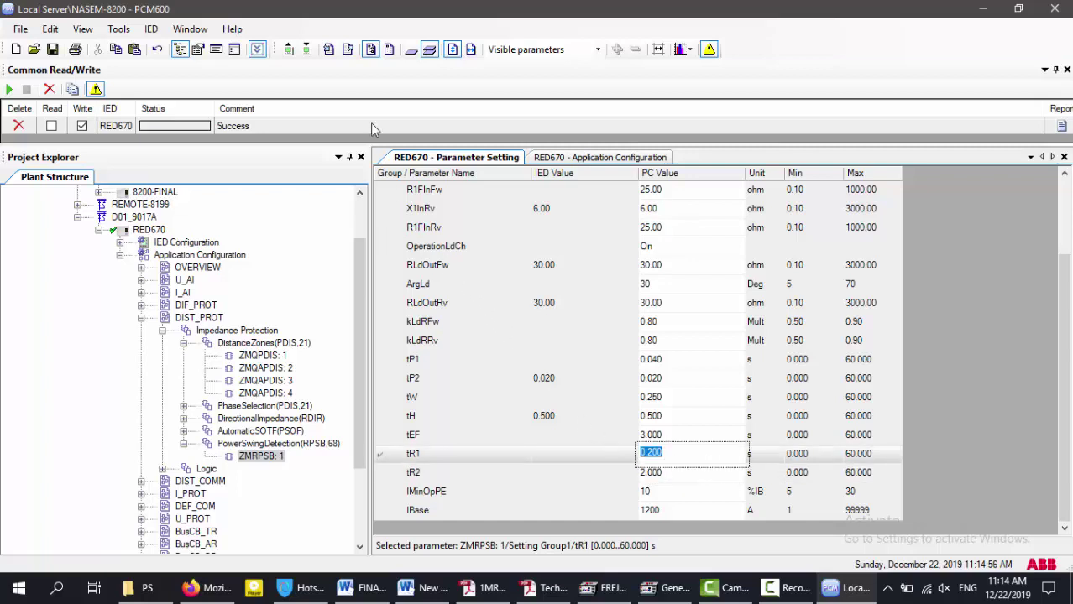
click(306, 49)
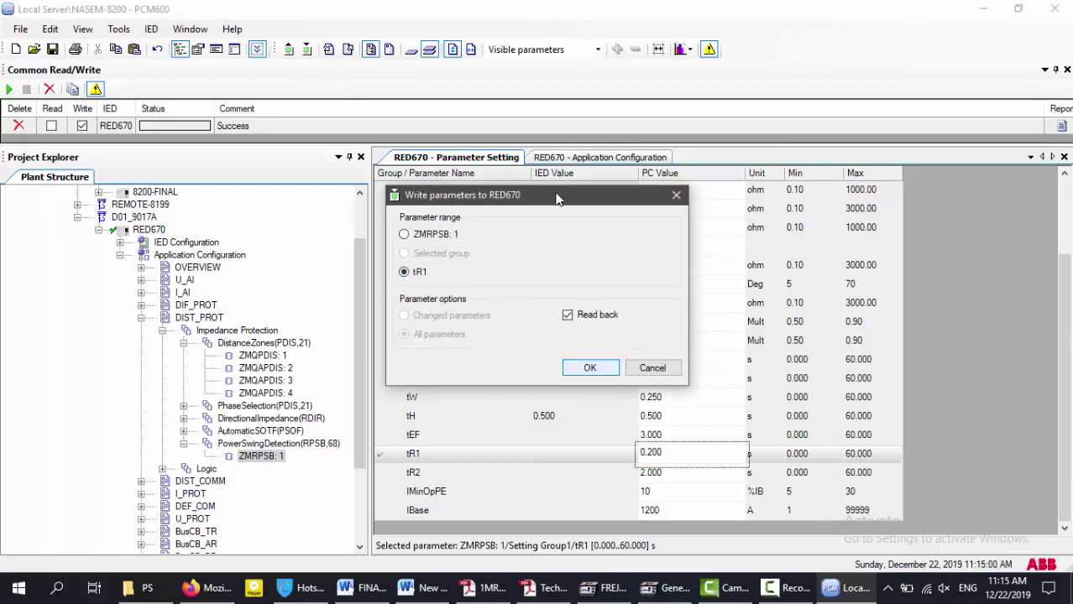
key(Return)
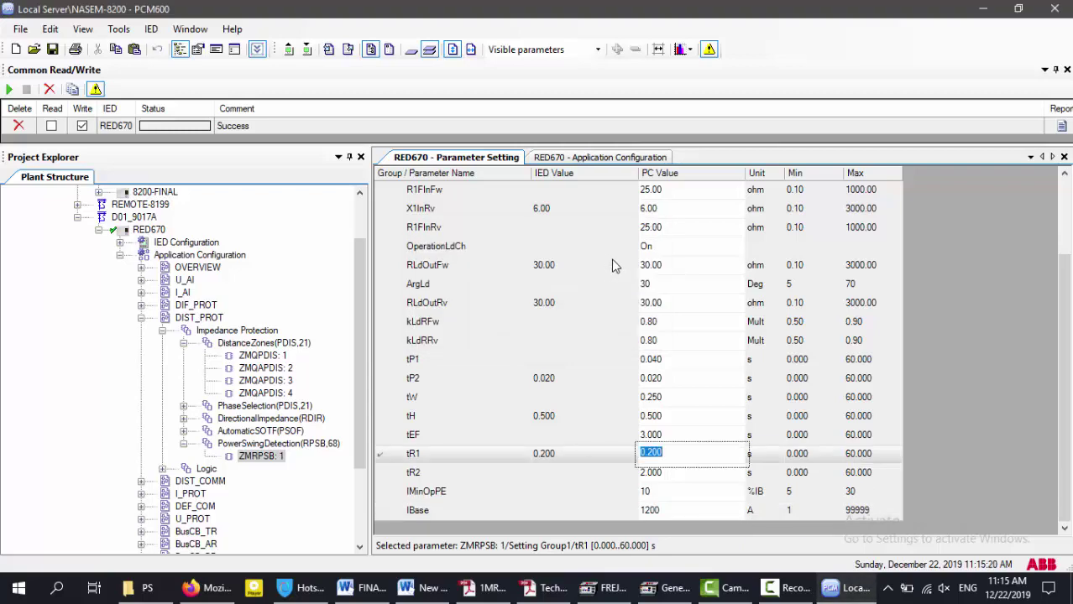
Switch to the FREJA relay test program and run the four-state sequence again
click(667, 588)
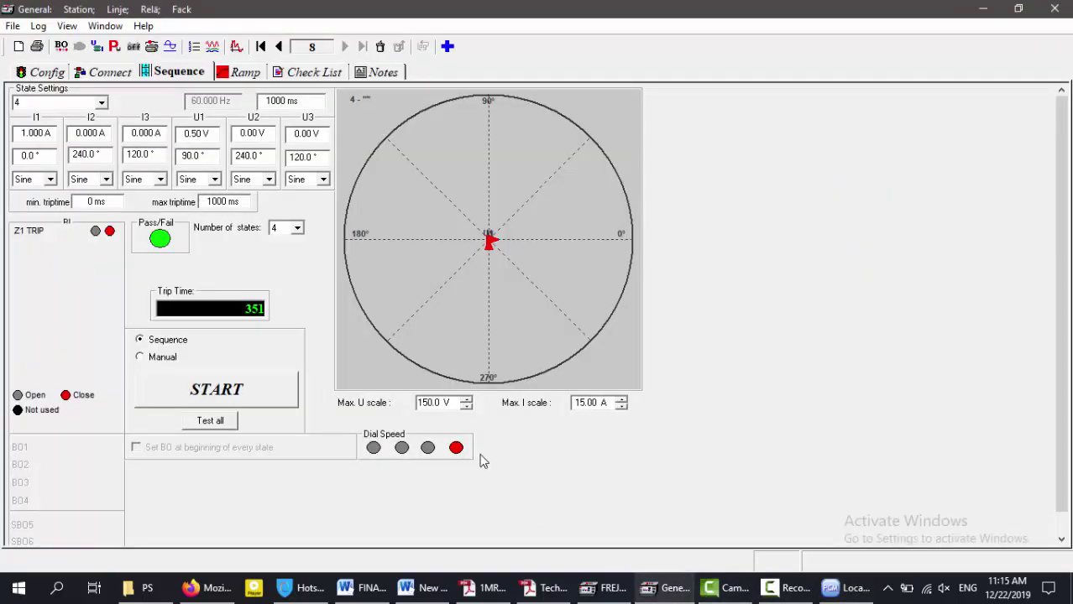
click(263, 402)
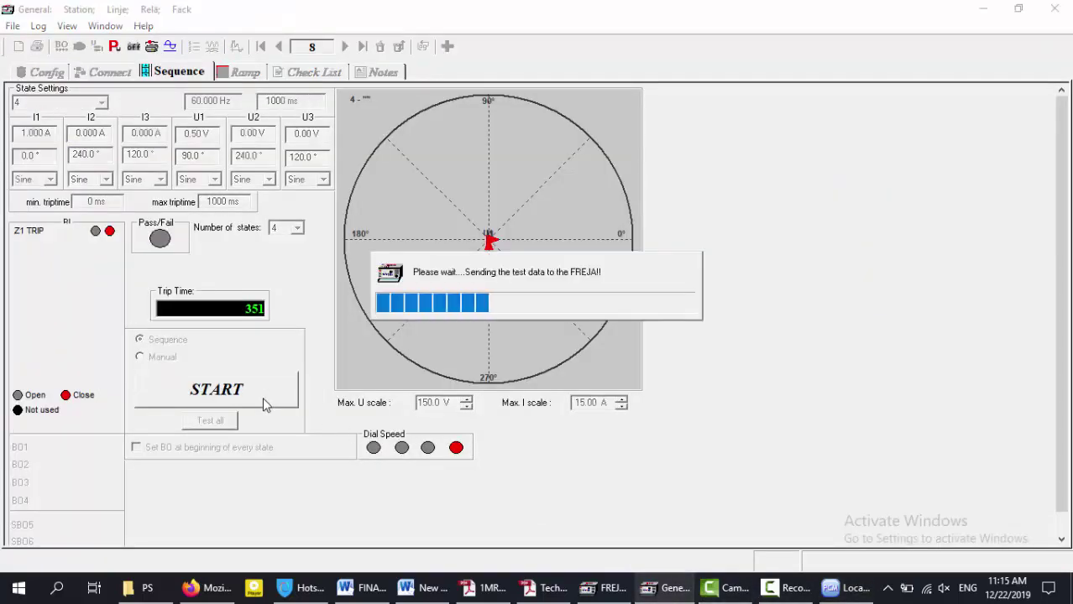